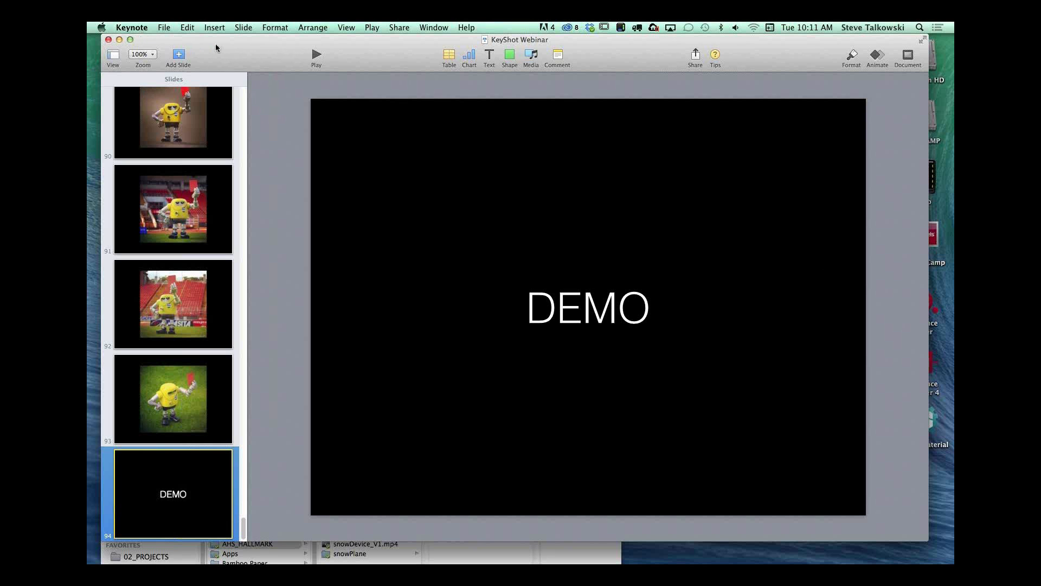
# Step: Quit the Keynote presentation
pyautogui.moveTo(216, 48); pyautogui.dragTo(213, 53)
pyautogui.click(132, 27)
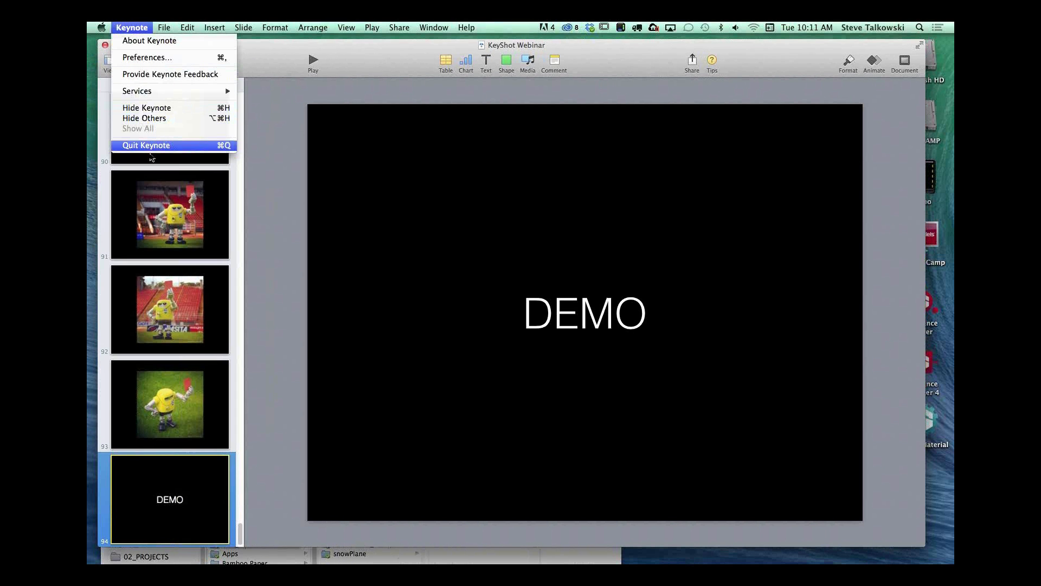
pyautogui.click(146, 145)
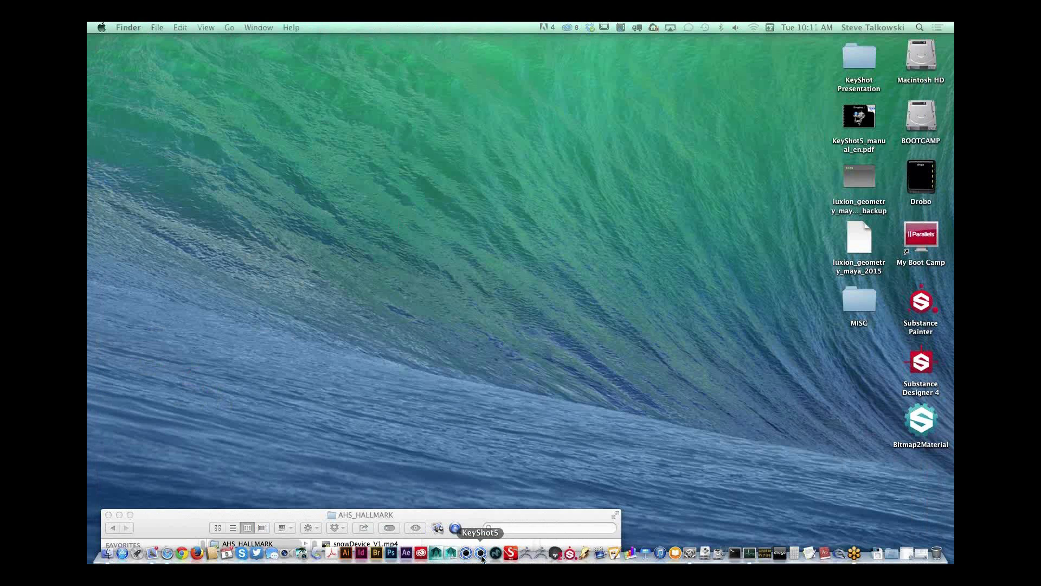
# Step: Launch KeyShot 5 and enlarge its window downwards to fill more of the screen height
pyautogui.moveTo(162, 525); pyautogui.dragTo(185, 106)
pyautogui.click(130, 96)
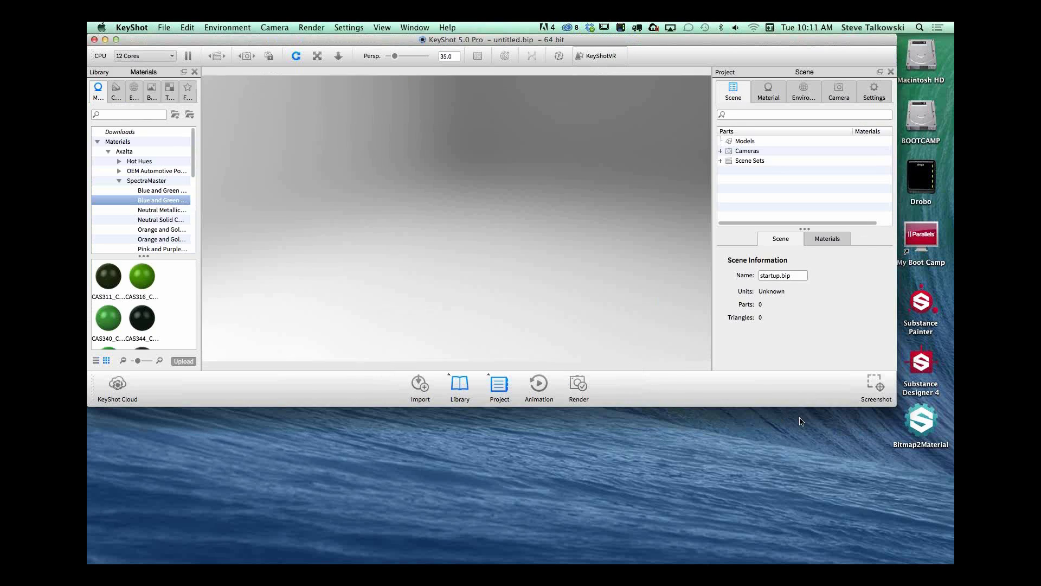
pyautogui.moveTo(894, 407); pyautogui.dragTo(871, 519)
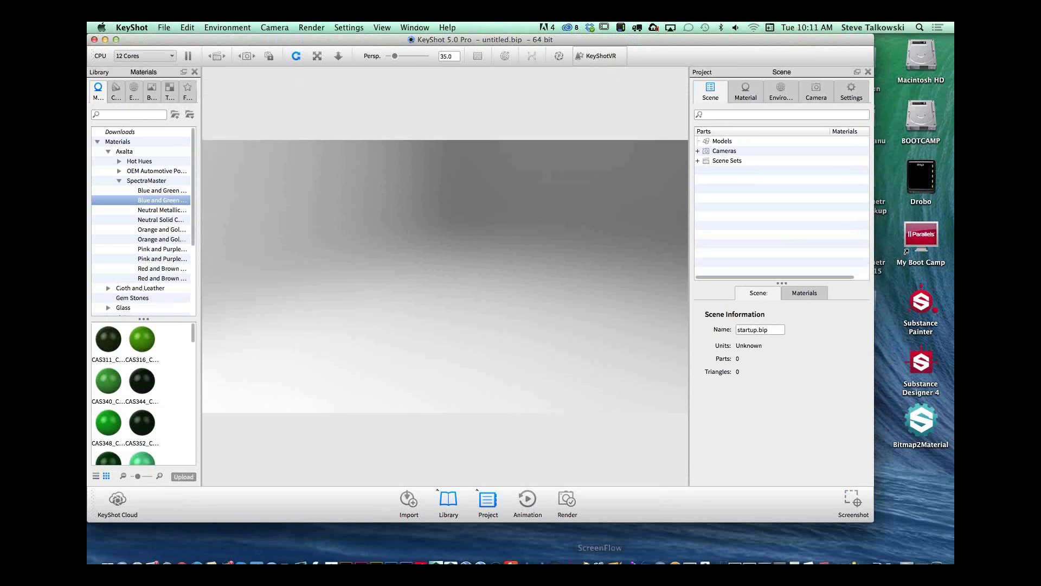
# Step: Switch to Maya and set the recent project SOCCERBOTS/REFBOT as the current project
pyautogui.moveTo(454, 556)
pyautogui.click(451, 554)
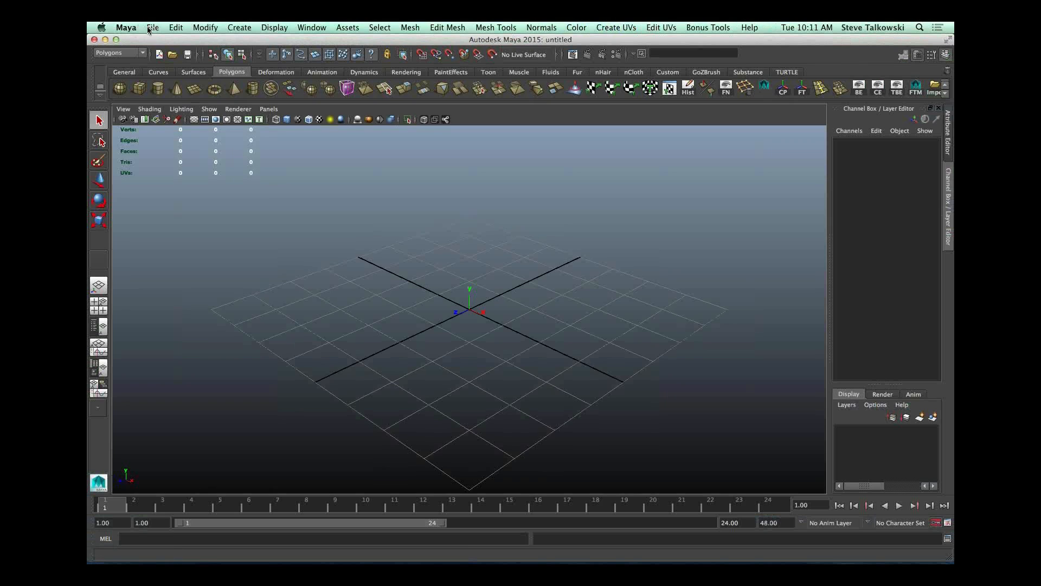
pyautogui.click(152, 28)
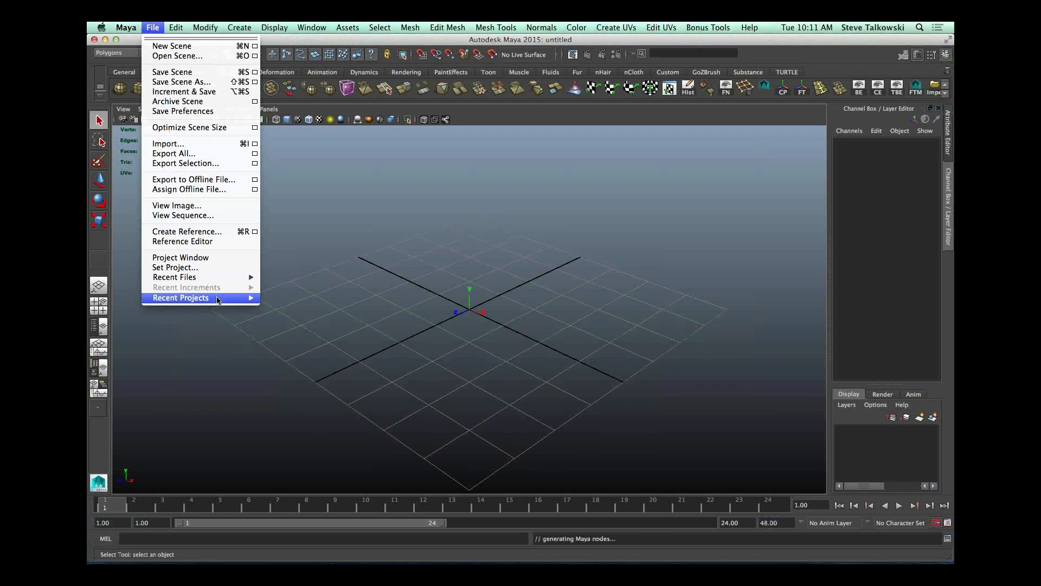
pyautogui.moveTo(217, 298)
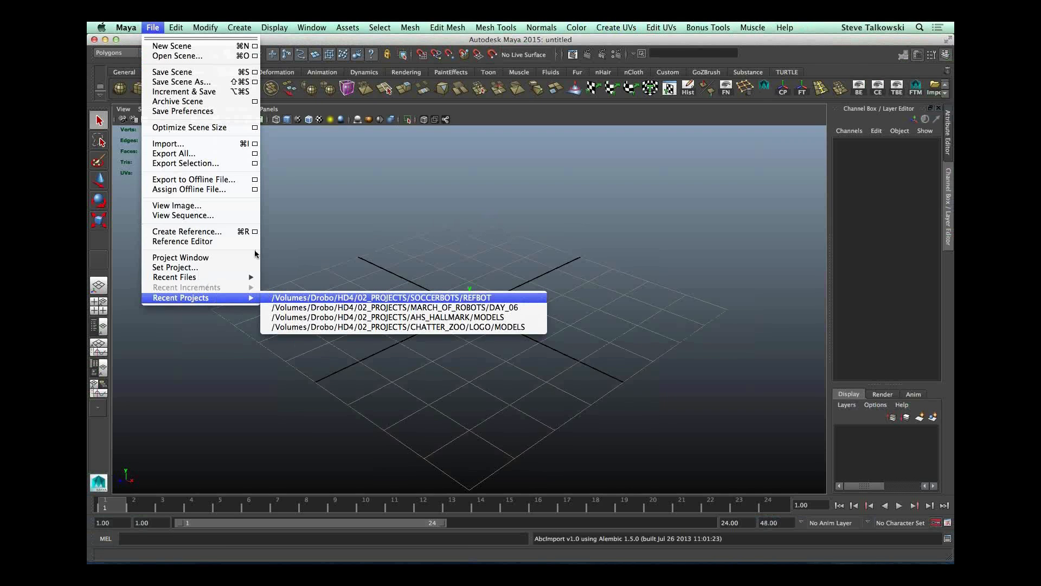
pyautogui.click(320, 297)
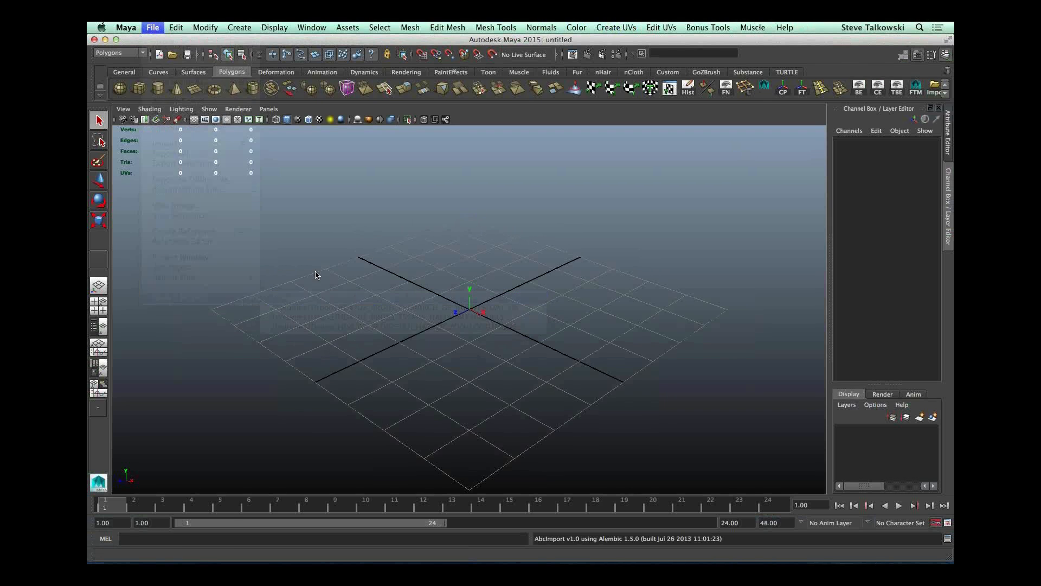
# Step: Open the refBot_V4.mb scene and switch the viewport from the render camera to the perspective view
pyautogui.click(128, 28)
pyautogui.moveTo(160, 26)
pyautogui.click(174, 56)
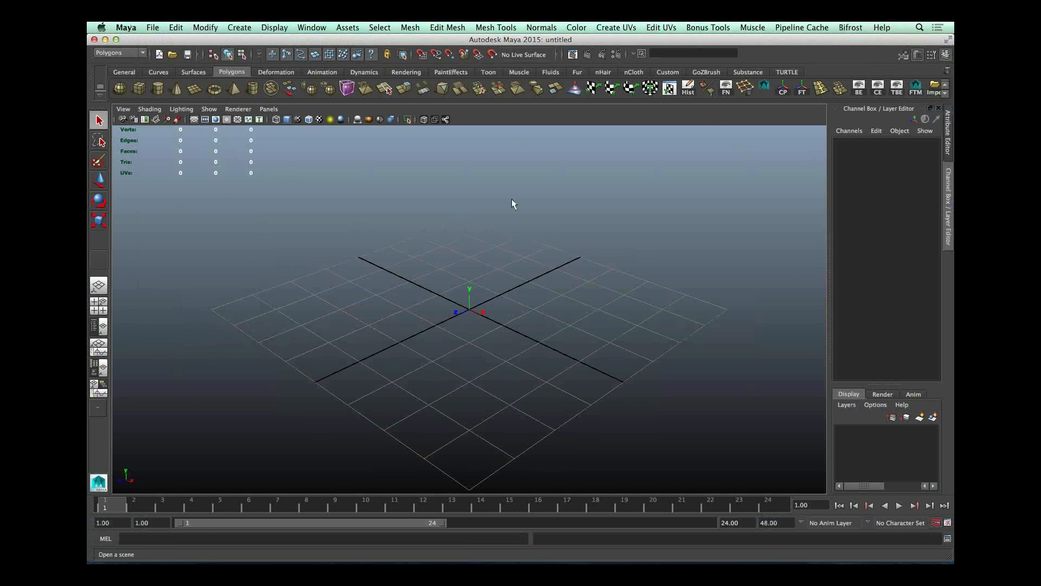
pyautogui.doubleClick(352, 141)
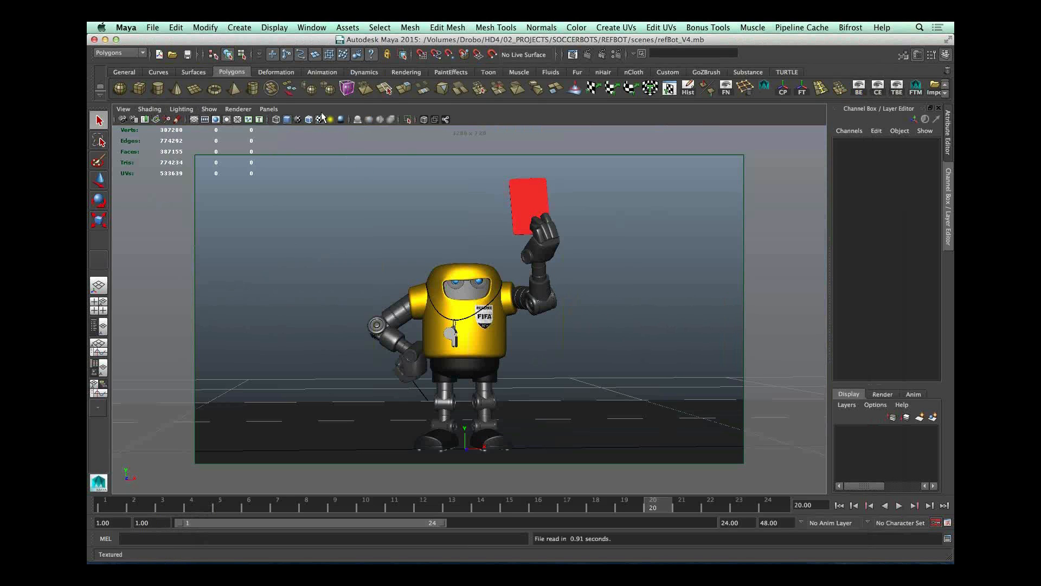
pyautogui.click(269, 109)
pyautogui.click(392, 122)
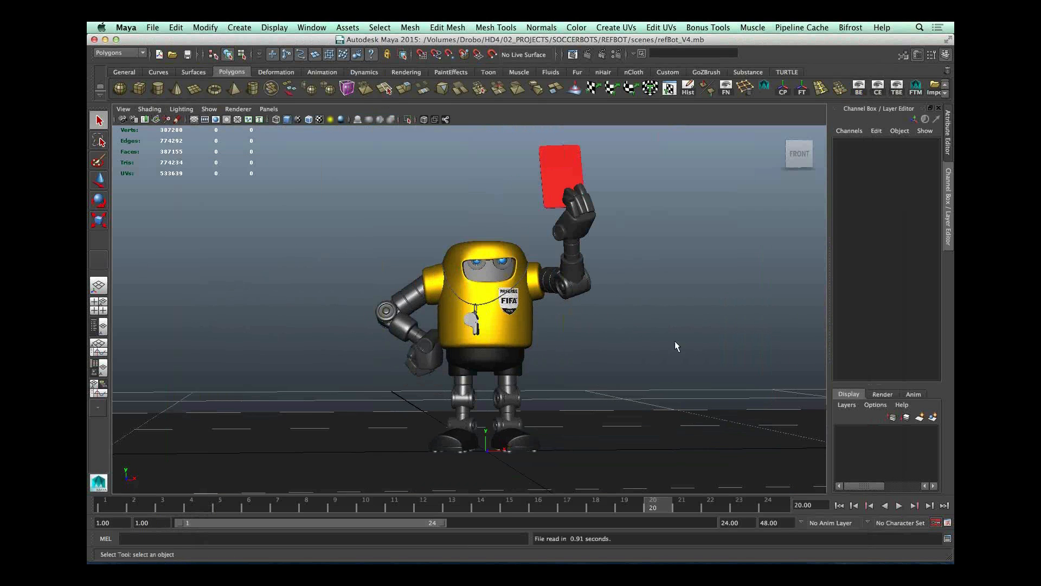
# Step: Examine the smoothed referee robot from several angles and distances
pyautogui.keyDown('alt'); pyautogui.moveTo(591, 334); pyautogui.dragTo(640, 369); pyautogui.keyUp('alt')
pyautogui.keyDown('alt'); pyautogui.moveTo(564, 333); pyautogui.dragTo(621, 351, button='right'); pyautogui.keyUp('alt')
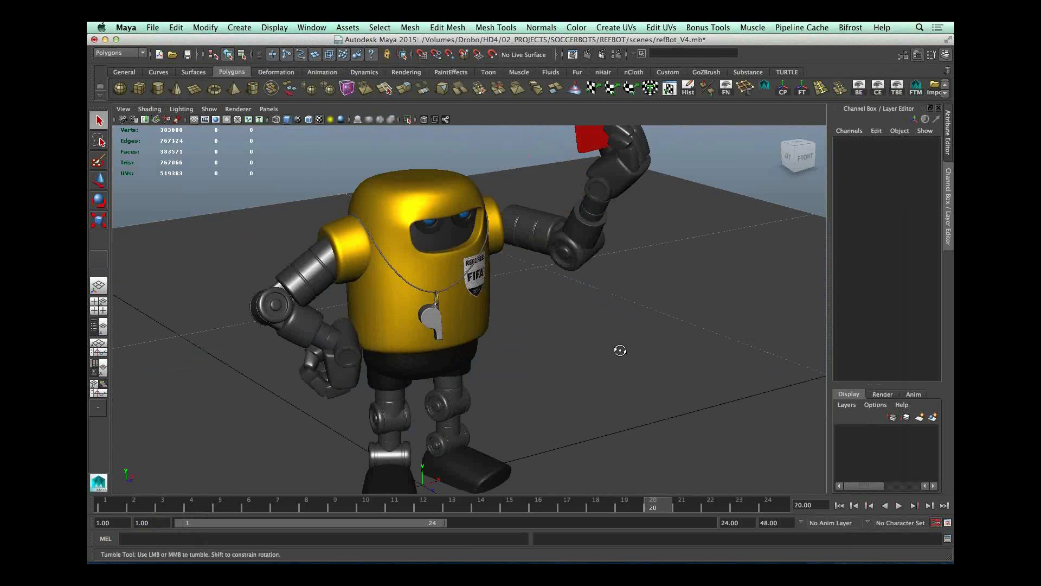
pyautogui.keyDown('alt'); pyautogui.moveTo(621, 351); pyautogui.dragTo(602, 328); pyautogui.keyUp('alt')
pyautogui.keyDown('alt'); pyautogui.moveTo(603, 327); pyautogui.dragTo(635, 339, button='middle'); pyautogui.keyUp('alt')
pyautogui.keyDown('alt'); pyautogui.moveTo(635, 339); pyautogui.dragTo(606, 322); pyautogui.keyUp('alt')
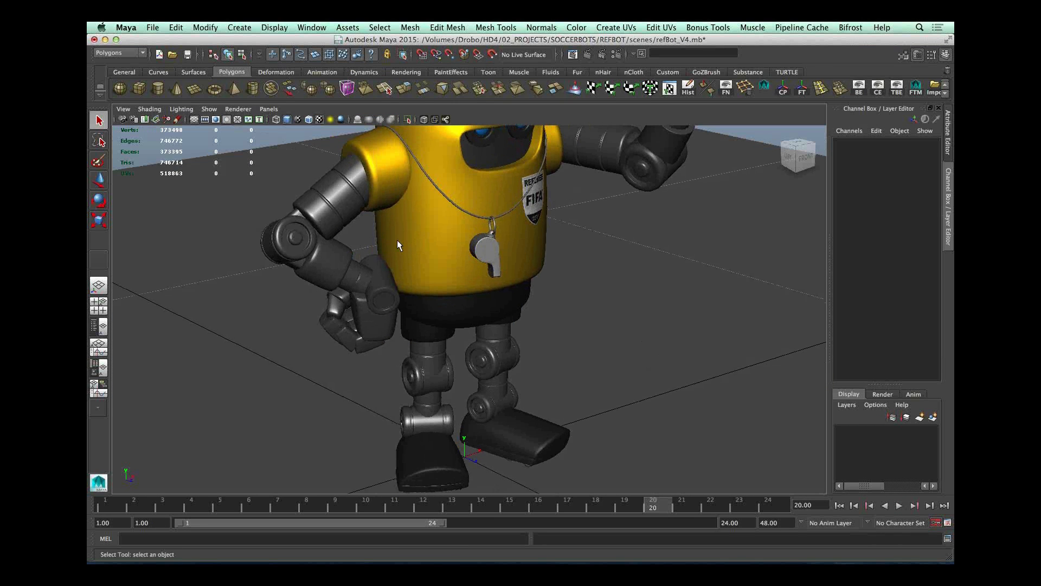
pyautogui.keyDown('alt'); pyautogui.moveTo(705, 238); pyautogui.dragTo(604, 233, button='right'); pyautogui.keyUp('alt')
pyautogui.keyDown('alt'); pyautogui.moveTo(604, 232); pyautogui.dragTo(632, 380); pyautogui.keyUp('alt')
pyautogui.press('1')
pyautogui.click(640, 214)
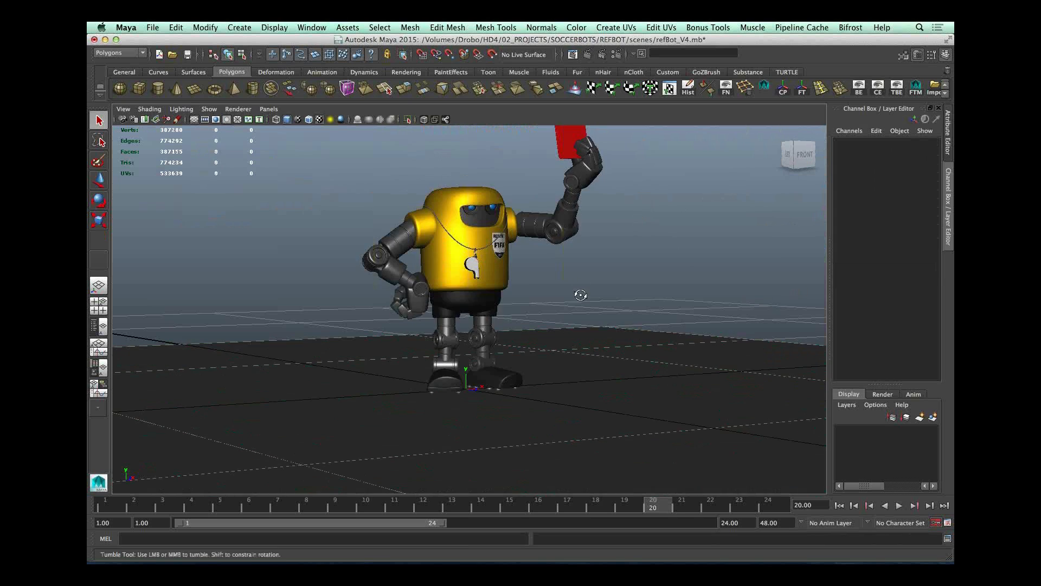
# Step: Select all smoothing nodes by name with polySmooth* and set their Divisions to 0
pyautogui.keyDown('alt'); pyautogui.moveTo(575, 287); pyautogui.dragTo(451, 196); pyautogui.keyUp('alt')
pyautogui.click(451, 196)
pyautogui.click(871, 265)
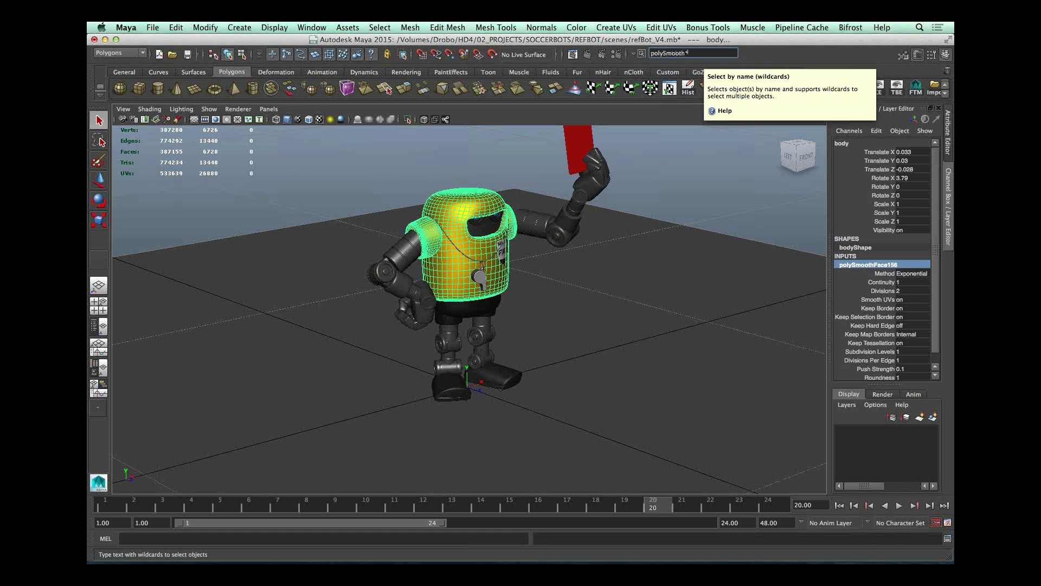
pyautogui.press('Return')
pyautogui.doubleClick(924, 169)
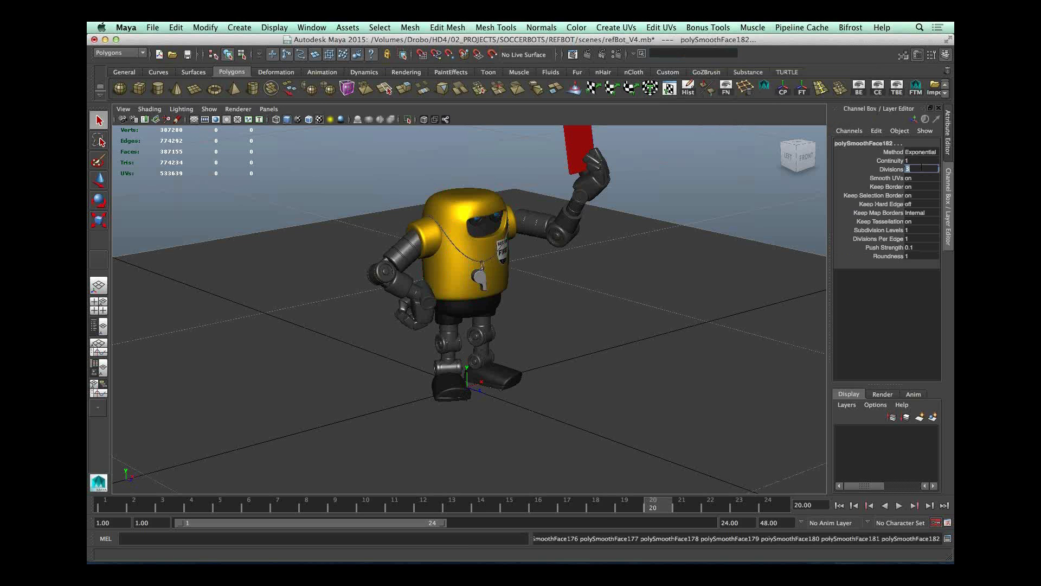
pyautogui.write('0')
pyautogui.press('Return')
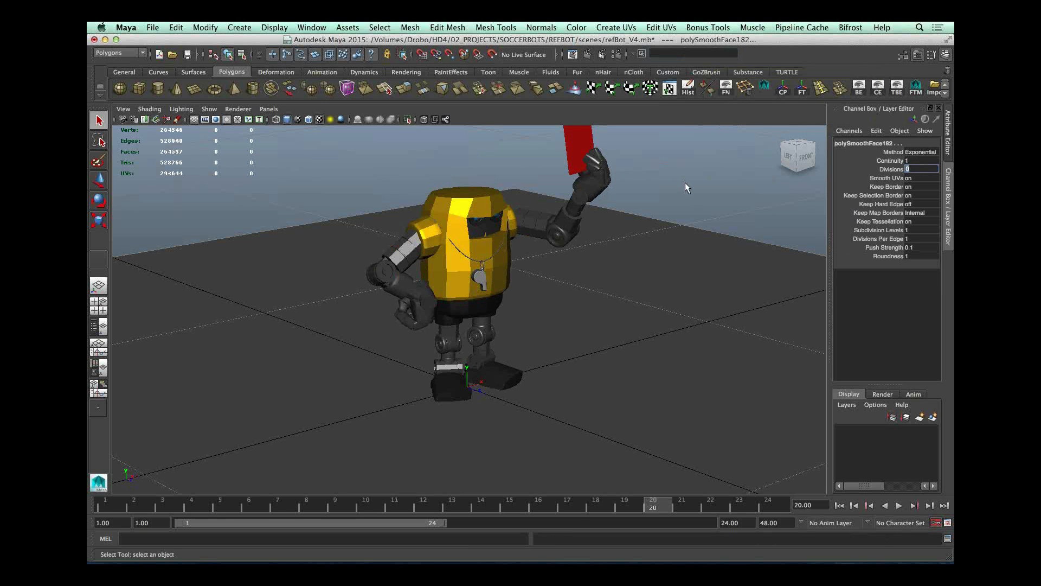
# Step: Inspect the robot's low-poly body and limbs from the front and sides, selecting individual parts
pyautogui.click(564, 295)
pyautogui.keyDown('alt'); pyautogui.moveTo(564, 295); pyautogui.dragTo(500, 275); pyautogui.keyUp('alt')
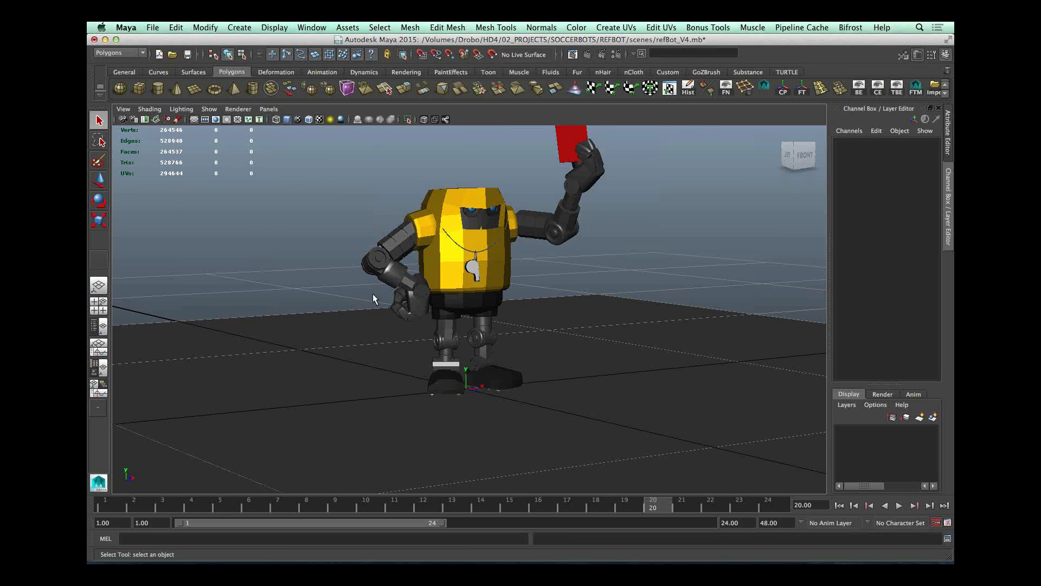
pyautogui.keyDown('alt'); pyautogui.moveTo(378, 283); pyautogui.dragTo(414, 342); pyautogui.keyUp('alt')
pyautogui.keyDown('alt'); pyautogui.moveTo(414, 342); pyautogui.dragTo(719, 338, button='right'); pyautogui.keyUp('alt')
pyautogui.click(570, 340)
pyautogui.keyDown('alt'); pyautogui.moveTo(570, 341); pyautogui.dragTo(521, 276, button='middle'); pyautogui.keyUp('alt')
pyautogui.click(376, 242)
pyautogui.click(308, 310)
pyautogui.keyDown('alt'); pyautogui.moveTo(489, 333); pyautogui.dragTo(649, 330); pyautogui.keyUp('alt')
pyautogui.click(524, 228)
pyautogui.keyDown('alt'); pyautogui.moveTo(636, 223); pyautogui.dragTo(589, 219); pyautogui.keyUp('alt')
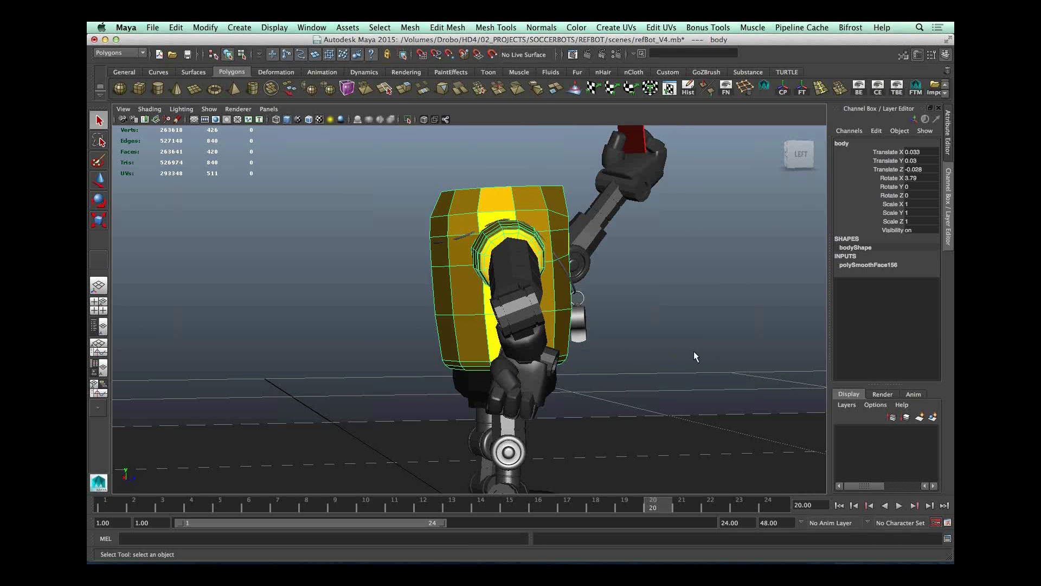
# Step: Check the separate meshes of the raised arm by selecting its segments up to the hand
pyautogui.keyDown('alt'); pyautogui.moveTo(684, 351); pyautogui.dragTo(630, 240); pyautogui.keyUp('alt')
pyautogui.click(630, 236)
pyautogui.click(685, 275)
pyautogui.click(718, 227)
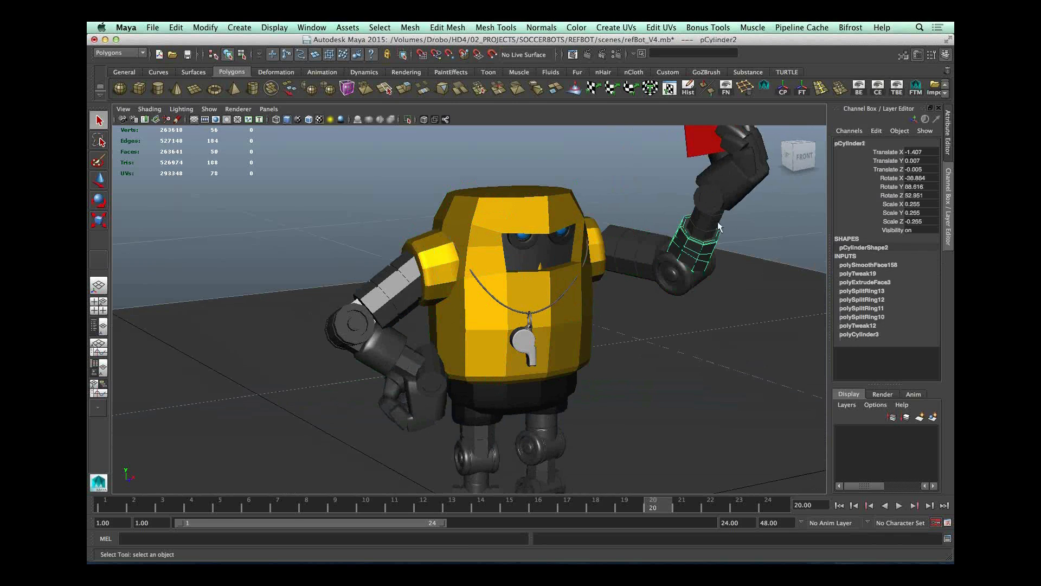
pyautogui.click(746, 161)
pyautogui.keyDown('alt'); pyautogui.moveTo(633, 279); pyautogui.dragTo(461, 369, button='middle'); pyautogui.keyUp('alt')
pyautogui.click(574, 267)
pyautogui.keyDown('alt'); pyautogui.moveTo(574, 268); pyautogui.dragTo(612, 266); pyautogui.keyUp('alt')
pyautogui.click(611, 269)
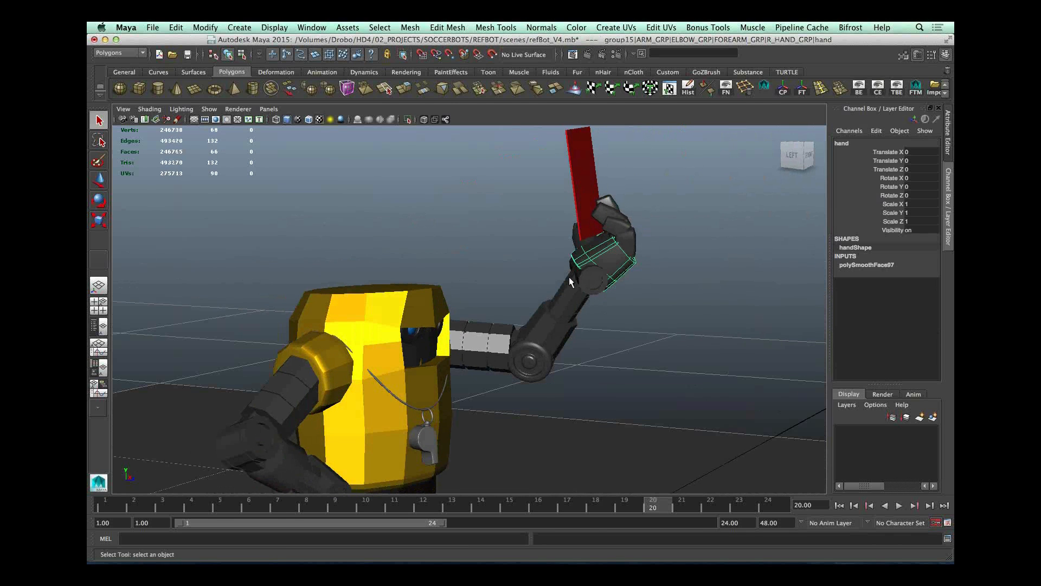
# Step: Select the pinky finger's parent group on the raised hand, test-rotate it and undo the rotation
pyautogui.press('Up')
pyautogui.keyDown('alt'); pyautogui.moveTo(744, 226); pyautogui.dragTo(673, 242); pyautogui.keyUp('alt')
pyautogui.click(624, 252)
pyautogui.press('Up')
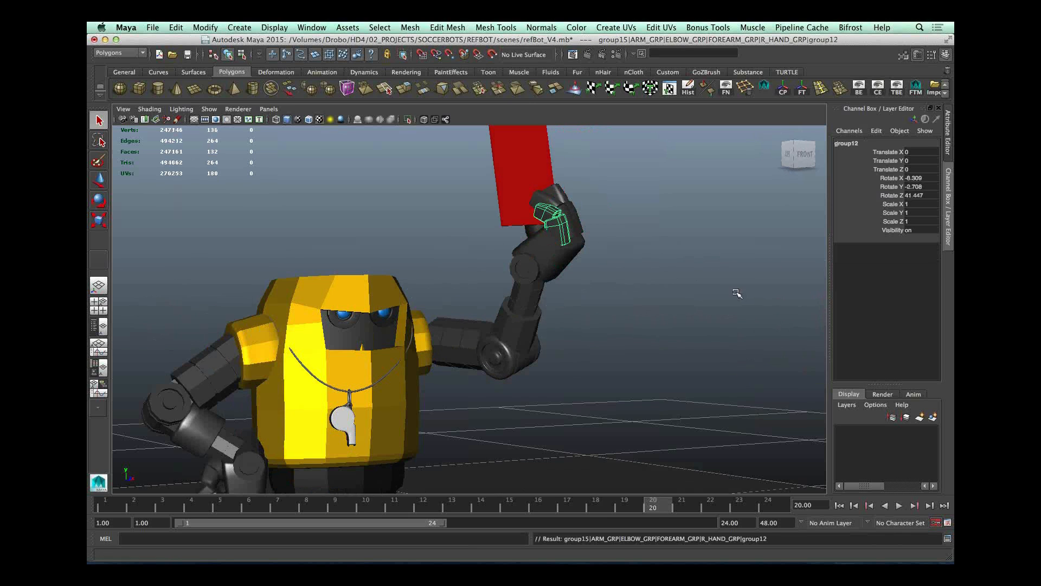
pyautogui.press('e')
pyautogui.moveTo(581, 238); pyautogui.dragTo(612, 254)
pyautogui.press('z')
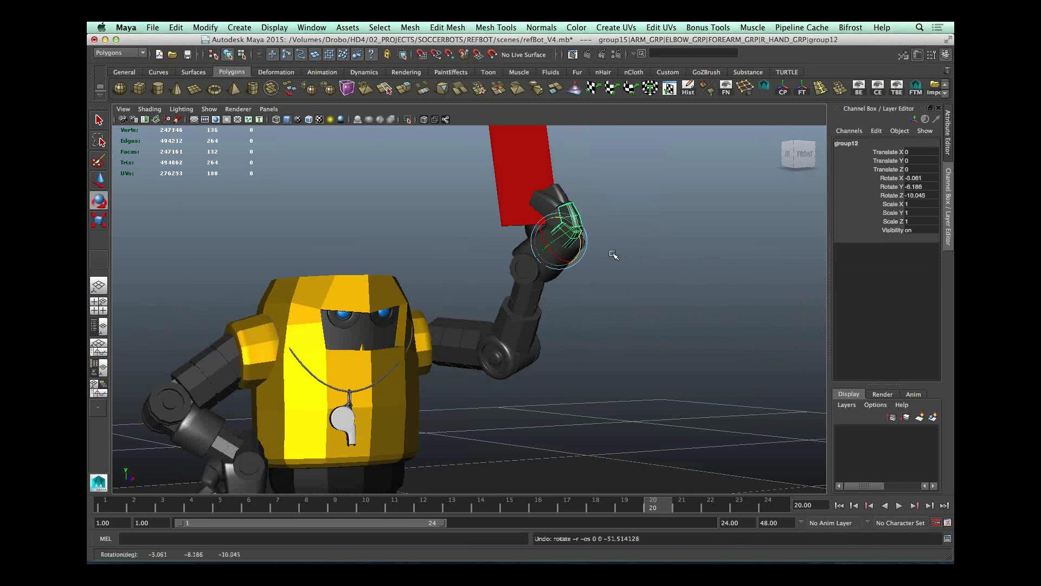
# Step: Select the first pinky segment of the raised hand and reveal it within the REF_BOT hierarchy in the Outliner
pyautogui.click(669, 214)
pyautogui.moveTo(670, 214)
pyautogui.keyDown('alt'); pyautogui.mouseDown()
pyautogui.moveTo(662, 253)
pyautogui.moveTo(663, 231)
pyautogui.mouseUp(); pyautogui.keyUp('alt')
pyautogui.click(581, 252)
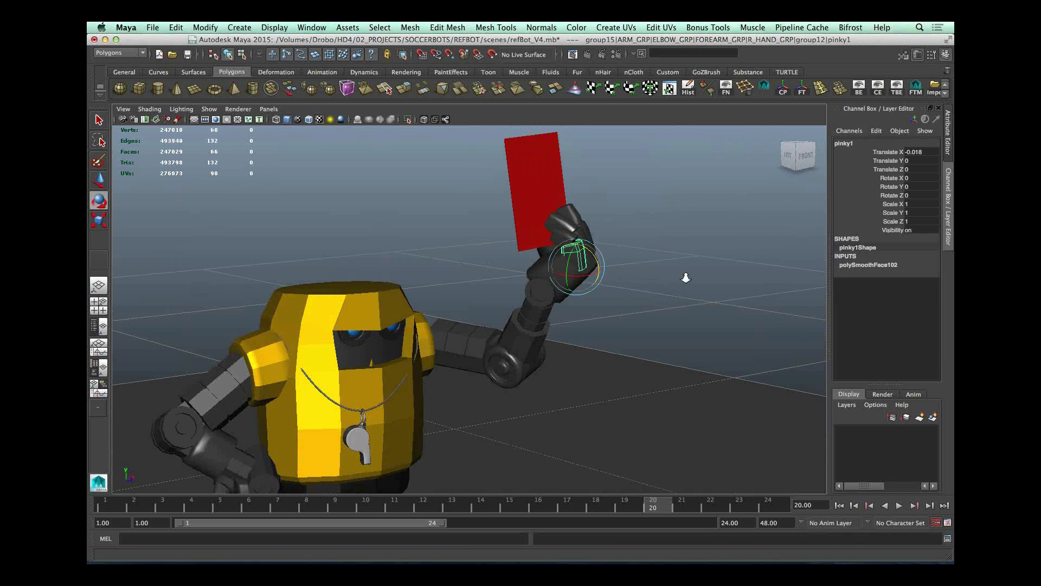
pyautogui.keyDown('alt'); pyautogui.moveTo(686, 277); pyautogui.dragTo(832, 271, button='right'); pyautogui.keyUp('alt')
pyautogui.keyDown('alt'); pyautogui.moveTo(747, 277); pyautogui.dragTo(687, 298); pyautogui.keyUp('alt')
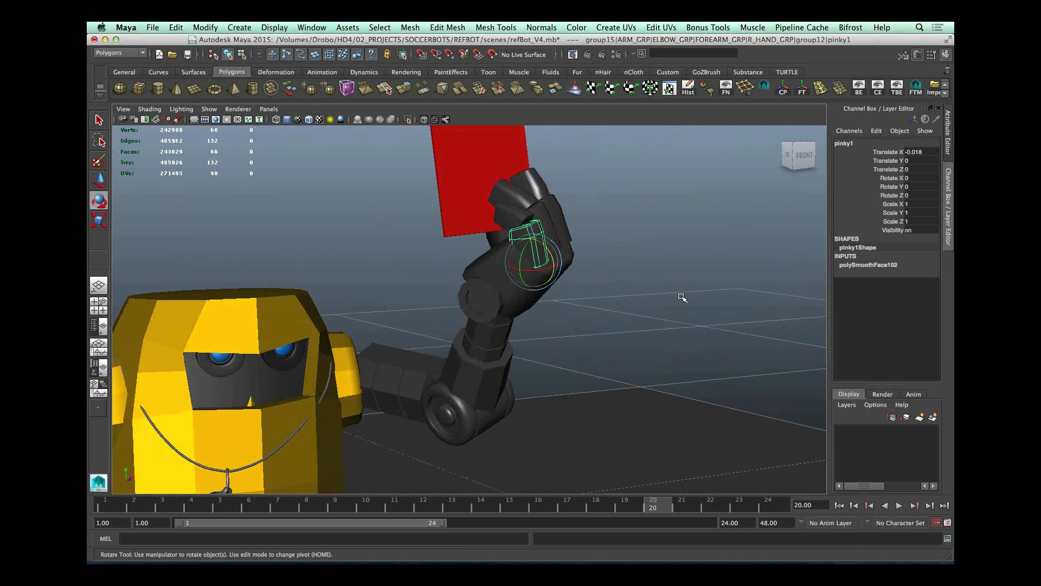
pyautogui.moveTo(954, 108); pyautogui.dragTo(762, 61)
pyautogui.keyDown('alt'); pyautogui.moveTo(542, 299); pyautogui.dragTo(442, 342, button='right'); pyautogui.keyUp('alt')
pyautogui.keyDown('alt'); pyautogui.moveTo(442, 341); pyautogui.dragTo(495, 260, button='middle'); pyautogui.keyUp('alt')
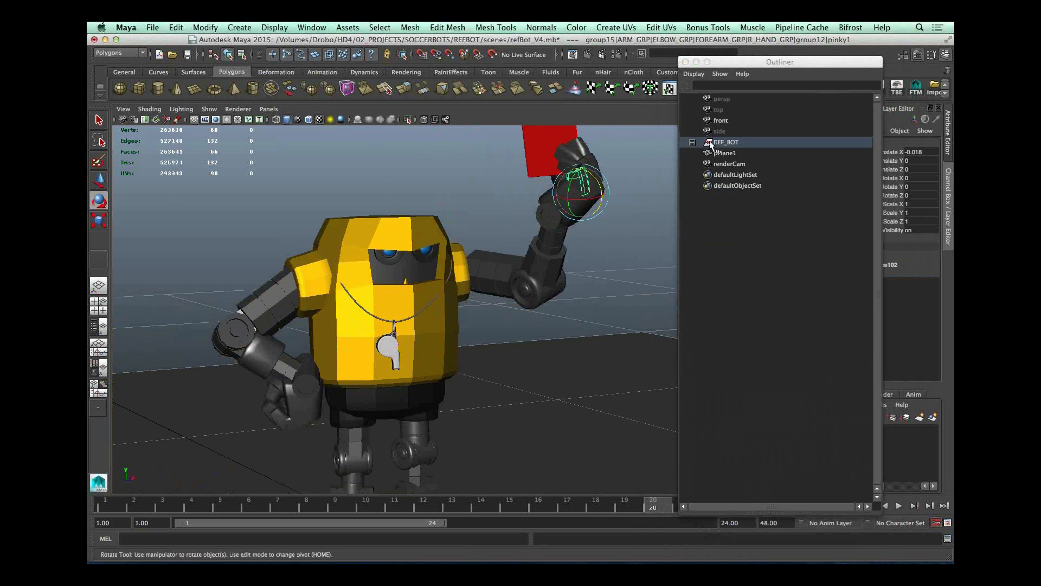
pyautogui.rightClick(749, 142)
pyautogui.click(840, 271)
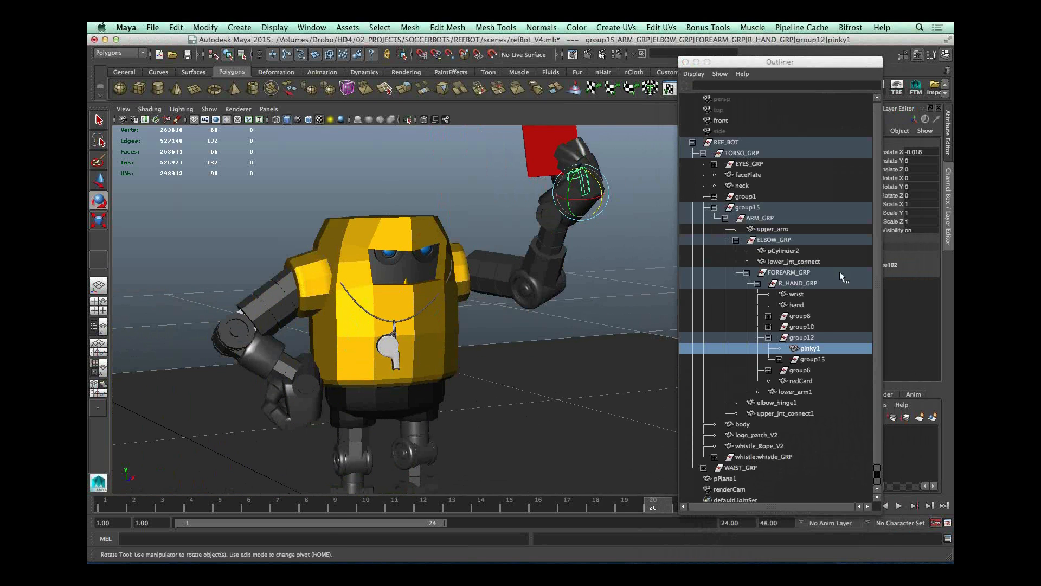
# Step: Review the finger grouping by selecting group12, expanding group10 and selecting both pinky segments
pyautogui.click(803, 336)
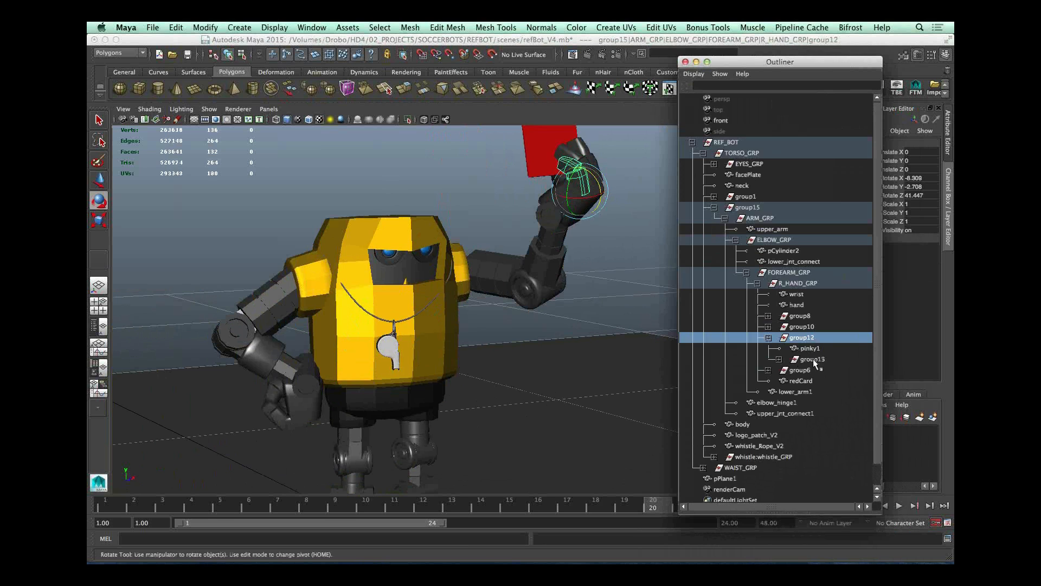
pyautogui.click(768, 327)
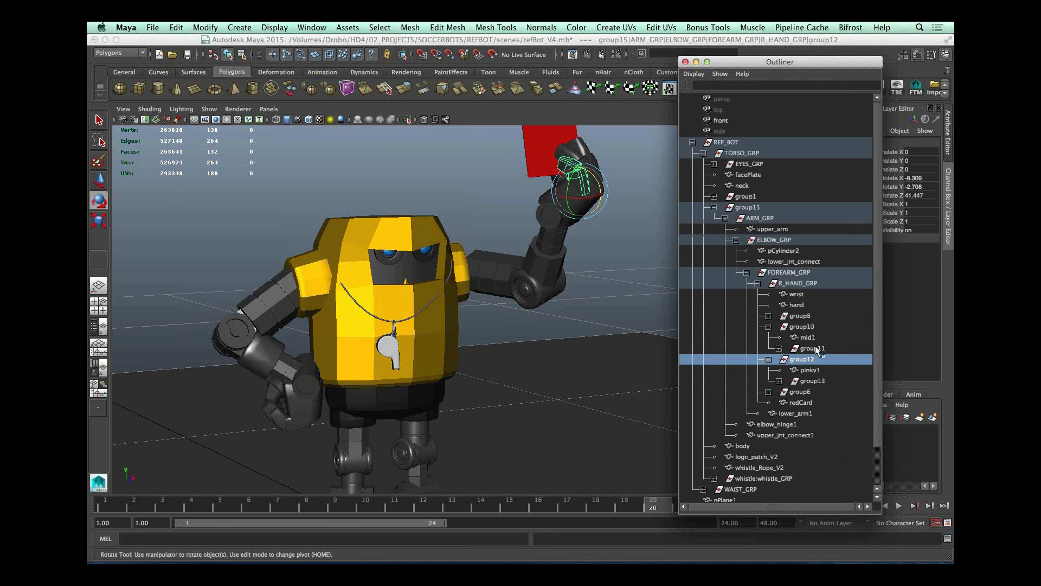
pyautogui.click(568, 161)
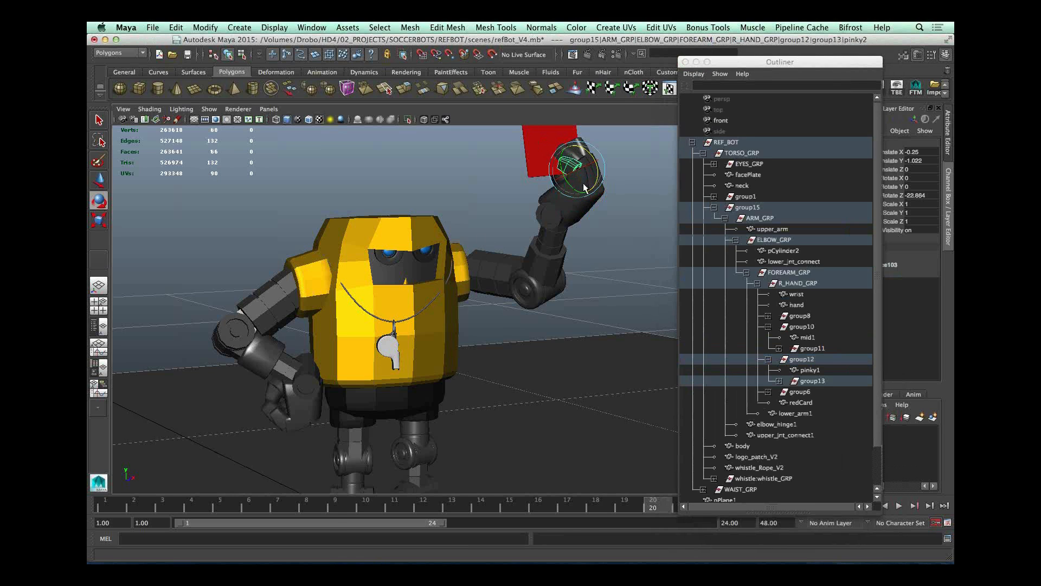
pyautogui.press('q')
pyautogui.click(582, 182)
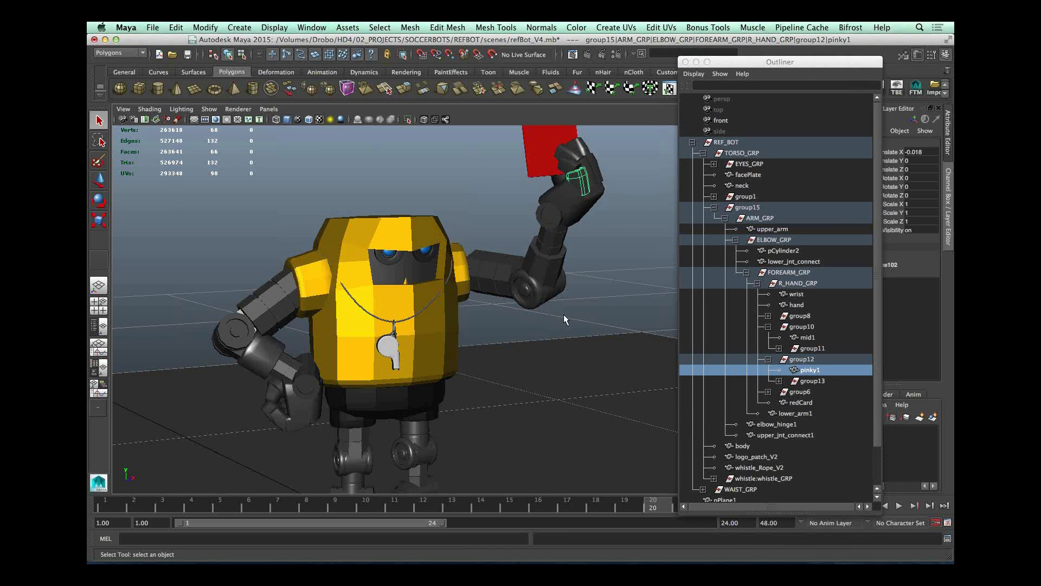
# Step: Select the red card, the hand on the hip and the chest accessories to review their meshes
pyautogui.keyDown('alt'); pyautogui.moveTo(608, 276); pyautogui.dragTo(442, 325); pyautogui.keyUp('alt')
pyautogui.click(530, 142)
pyautogui.keyDown('alt'); pyautogui.moveTo(448, 355); pyautogui.dragTo(457, 293, button='middle'); pyautogui.keyUp('alt')
pyautogui.keyDown('alt'); pyautogui.moveTo(458, 293); pyautogui.dragTo(515, 319); pyautogui.keyUp('alt')
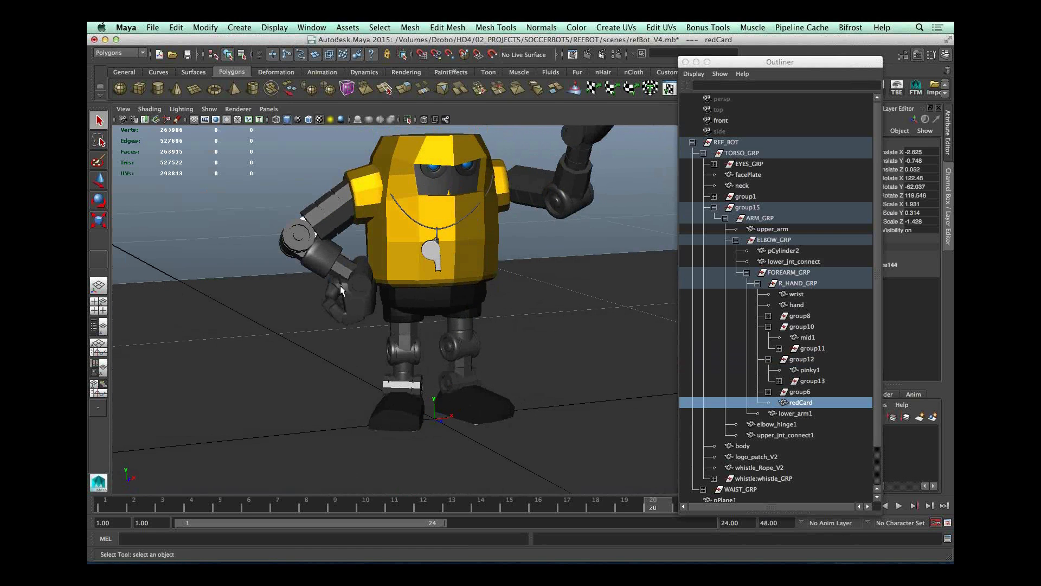
pyautogui.click(340, 286)
pyautogui.click(472, 236)
pyautogui.click(436, 250)
# Step: Select the whistle body and examine its mesh up close
pyautogui.keyDown('alt'); pyautogui.moveTo(519, 275); pyautogui.dragTo(353, 297); pyautogui.keyUp('alt')
pyautogui.keyDown('alt'); pyautogui.moveTo(353, 298); pyautogui.dragTo(432, 274, button='right'); pyautogui.keyUp('alt')
pyautogui.keyDown('alt'); pyautogui.moveTo(431, 274); pyautogui.dragTo(562, 382, button='middle'); pyautogui.keyUp('alt')
pyautogui.click(126, 279)
pyautogui.keyDown('alt'); pyautogui.moveTo(407, 299); pyautogui.dragTo(505, 302, button='right'); pyautogui.keyUp('alt')
pyautogui.click(357, 261)
pyautogui.keyDown('alt'); pyautogui.moveTo(391, 283); pyautogui.dragTo(442, 283); pyautogui.keyUp('alt')
pyautogui.keyDown('alt'); pyautogui.moveTo(442, 284); pyautogui.dragTo(480, 320, button='middle'); pyautogui.keyUp('alt')
pyautogui.keyDown('alt'); pyautogui.moveTo(480, 320); pyautogui.dragTo(536, 303, button='right'); pyautogui.keyUp('alt')
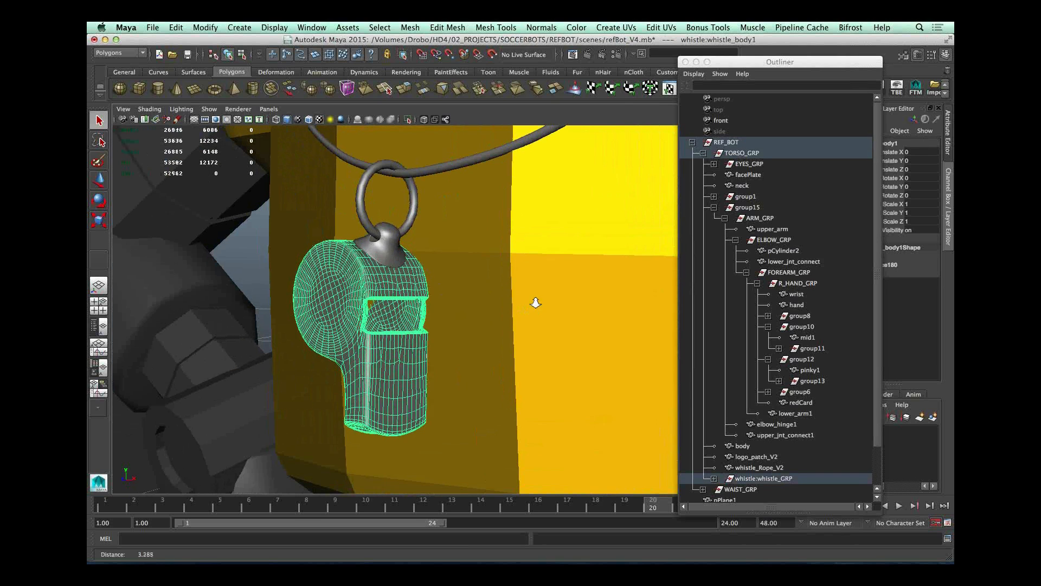
# Step: Check the whistle's ring and ring holder as separate meshes, and clear the selection
pyautogui.click(380, 250)
pyautogui.click(411, 223)
pyautogui.click(390, 243)
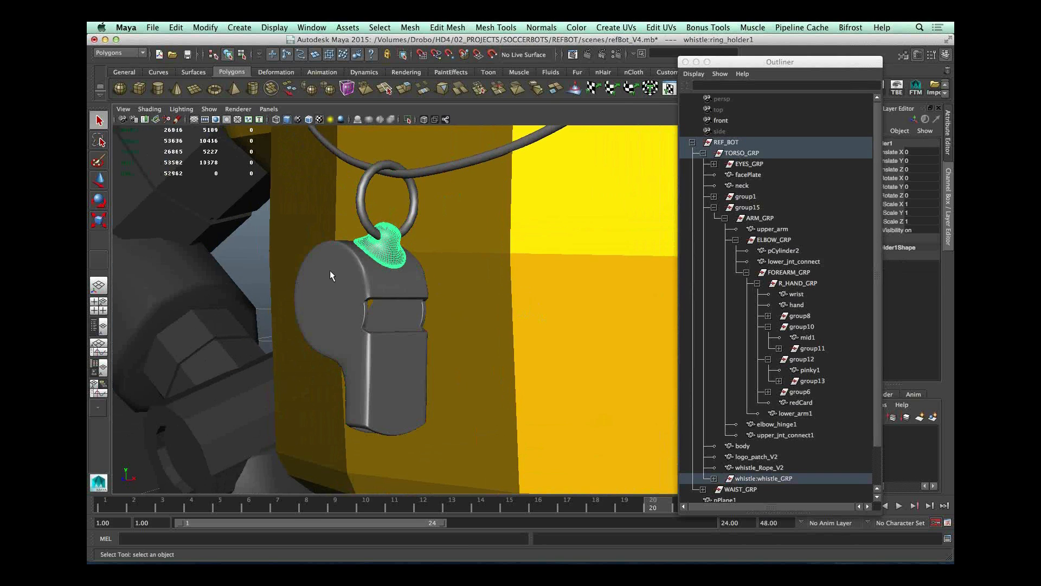
pyautogui.click(404, 406)
pyautogui.click(249, 248)
# Step: Select the robot's waist mesh to inspect its low-poly geometry
pyautogui.keyDown('alt'); pyautogui.moveTo(545, 264); pyautogui.dragTo(434, 287, button='right'); pyautogui.keyUp('alt')
pyautogui.keyDown('alt'); pyautogui.moveTo(582, 342); pyautogui.dragTo(434, 348, button='right'); pyautogui.keyUp('alt')
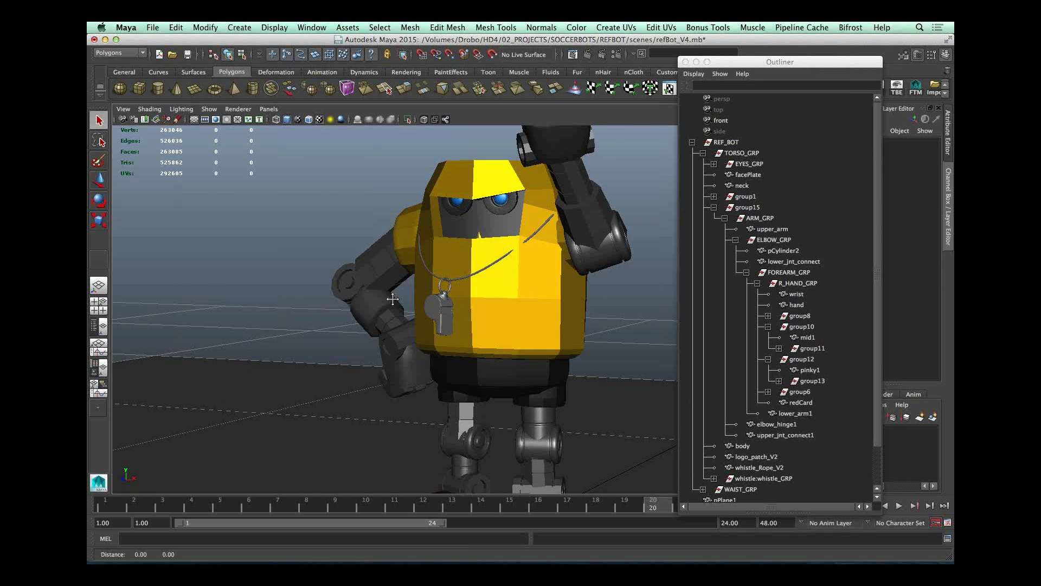
pyautogui.keyDown('alt'); pyautogui.moveTo(536, 374); pyautogui.dragTo(502, 353, button='middle'); pyautogui.keyUp('alt')
pyautogui.click(498, 354)
pyautogui.keyDown('alt'); pyautogui.moveTo(498, 353); pyautogui.dragTo(575, 334); pyautogui.keyUp('alt')
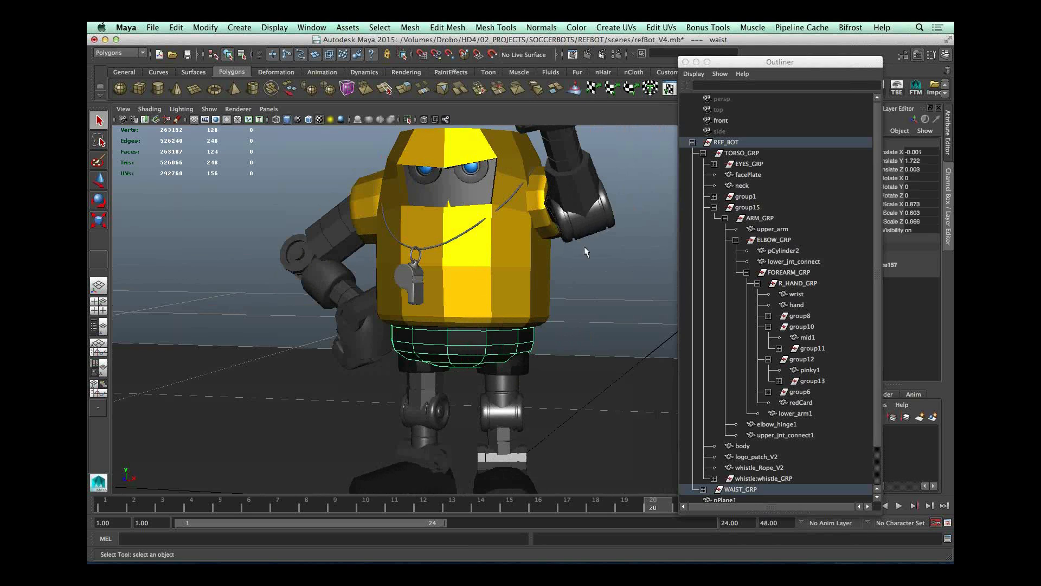
# Step: Switch from Maya to KeyShot
pyautogui.keyDown('alt'); pyautogui.moveTo(565, 252); pyautogui.dragTo(429, 247, button='right'); pyautogui.keyUp('alt')
pyautogui.keyDown('alt'); pyautogui.moveTo(429, 247); pyautogui.dragTo(271, 179); pyautogui.keyUp('alt')
pyautogui.moveTo(448, 562)
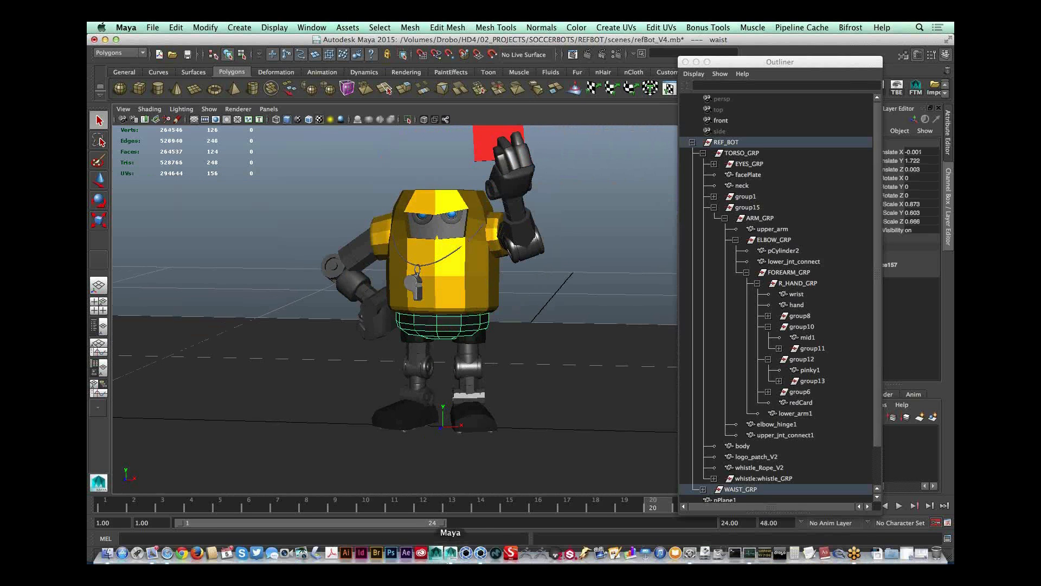
pyautogui.click(481, 553)
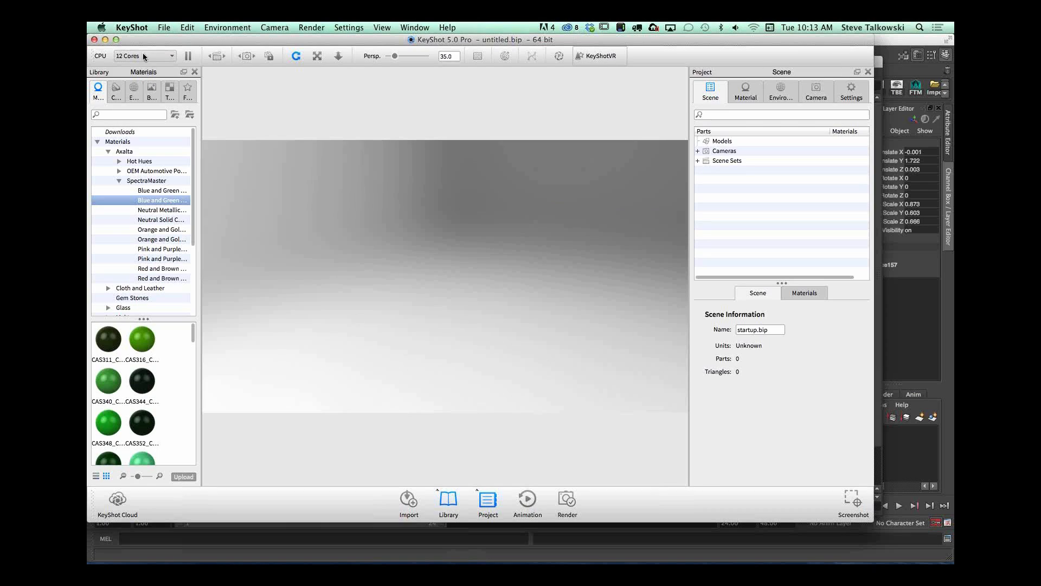
# Step: Import refBot_OBJ.obj from the scenes folder of the REFBOT project in SOCCERBOTS
pyautogui.click(410, 502)
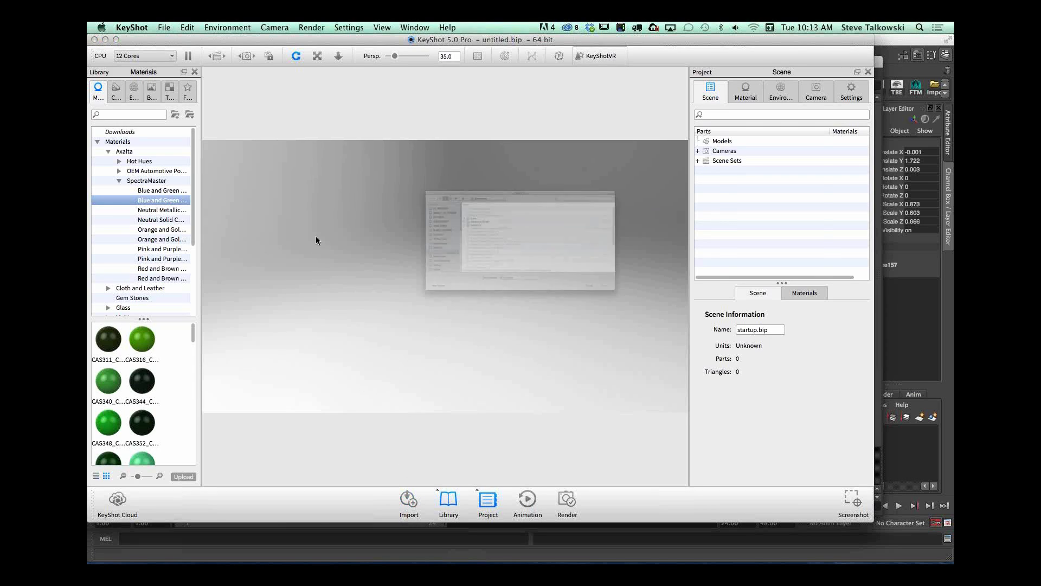
pyautogui.click(281, 185)
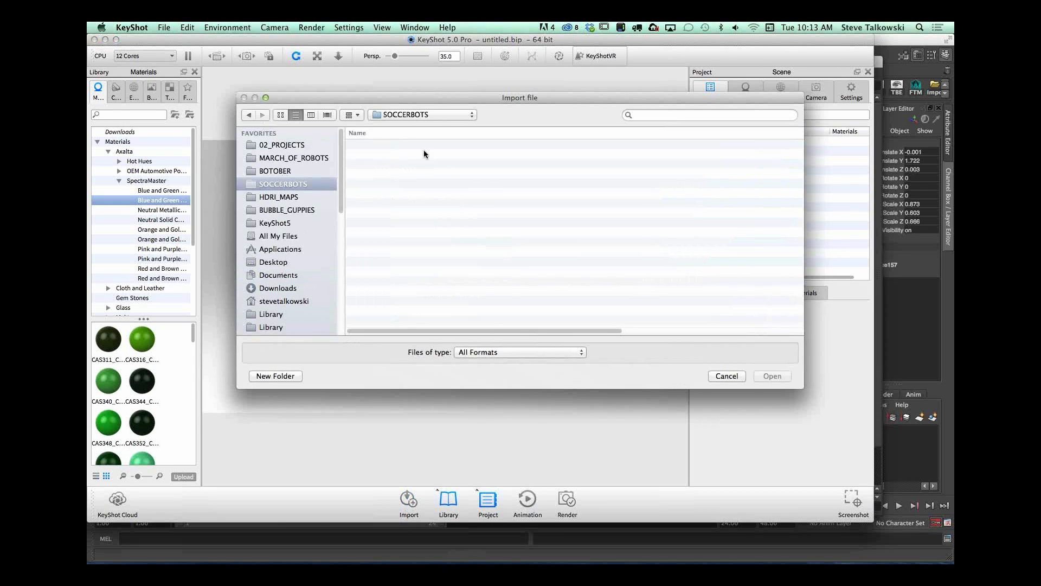
pyautogui.doubleClick(388, 205)
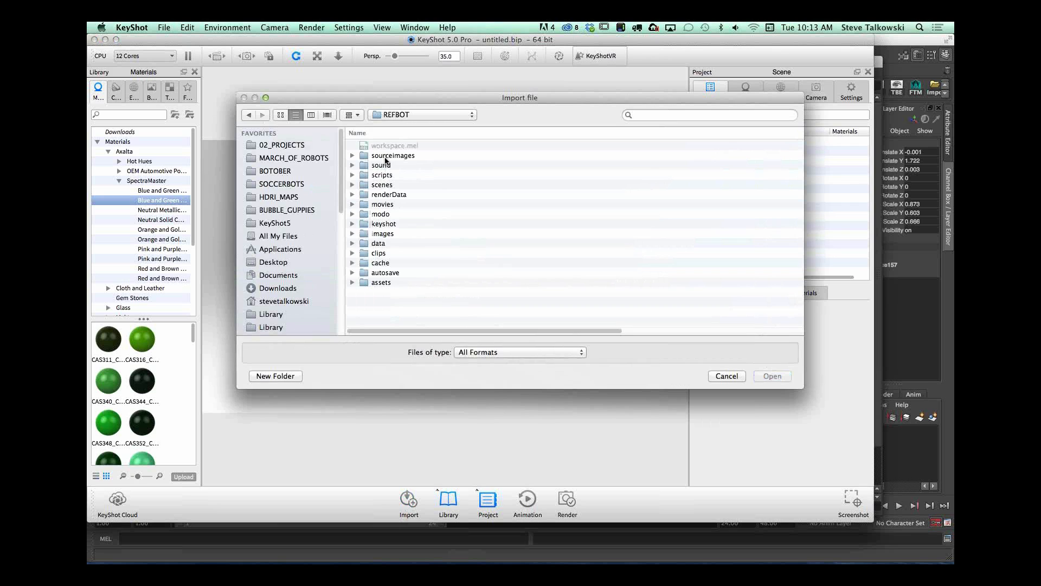
pyautogui.doubleClick(382, 185)
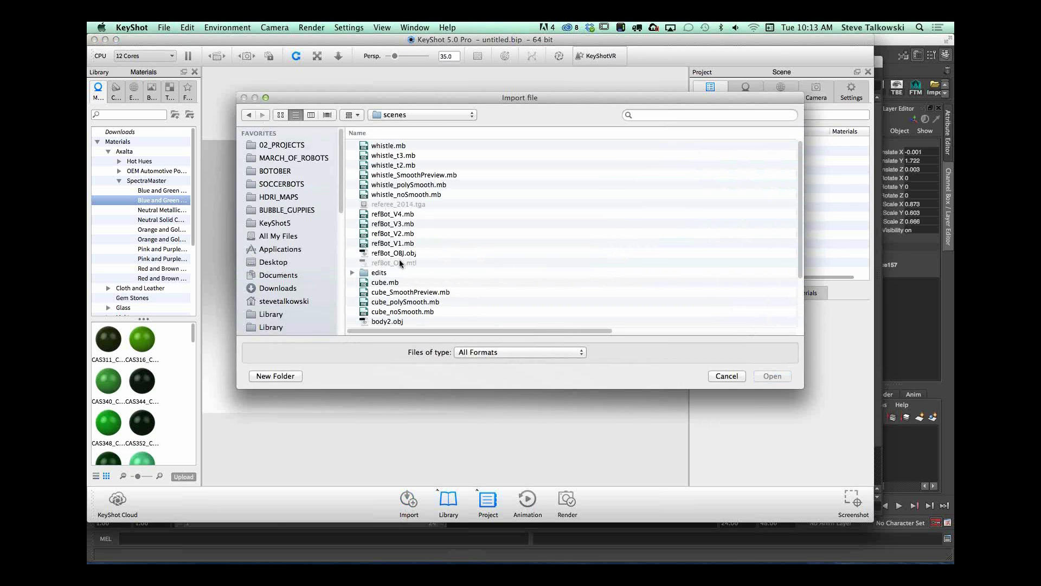
pyautogui.click(398, 254)
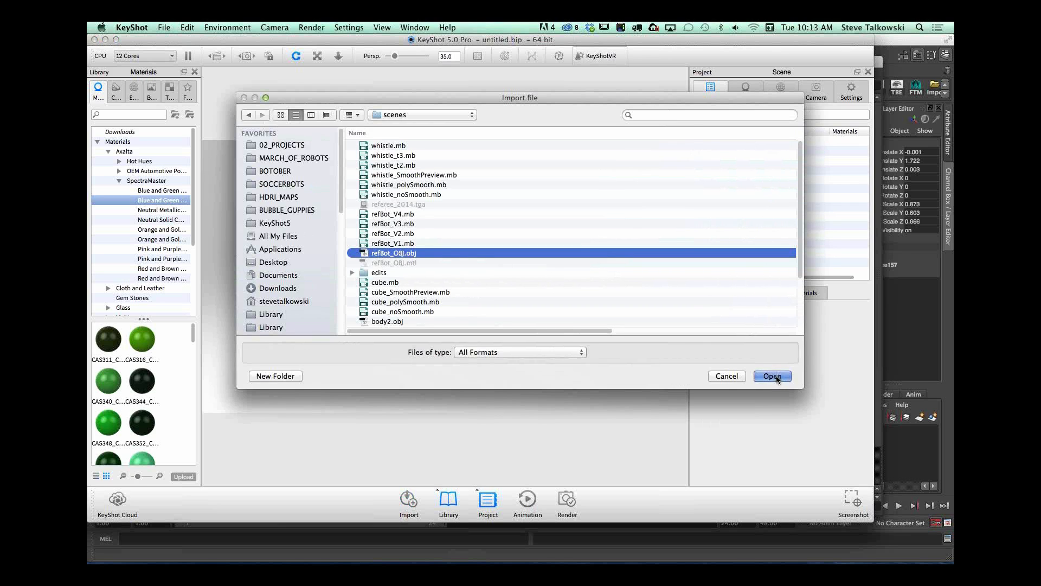
pyautogui.click(772, 376)
pyautogui.click(552, 521)
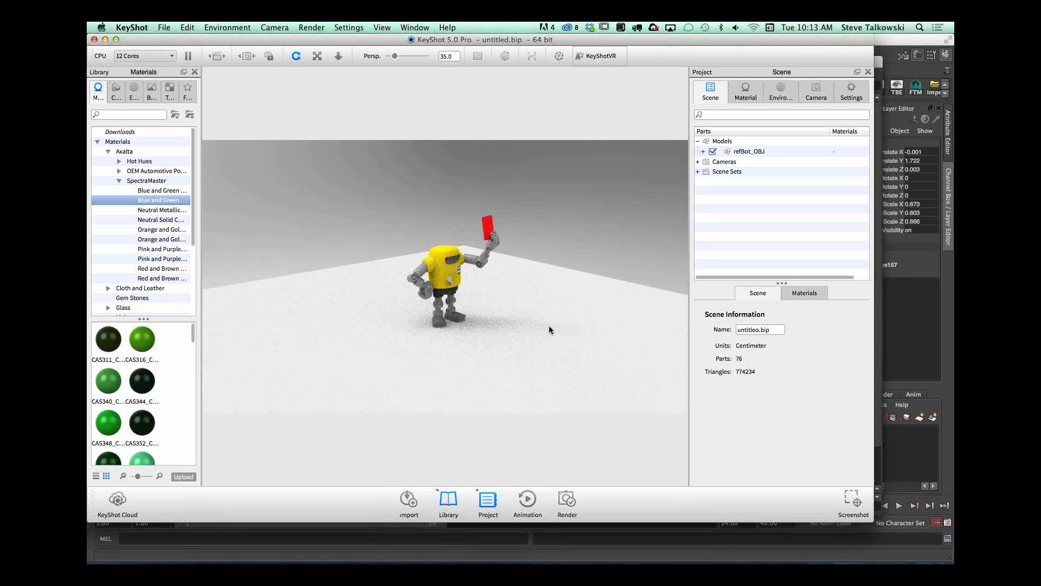
# Step: Expand the imported refBot_OBJ model into its parts and hide the pPlane1 ground plane
pyautogui.moveTo(549, 325); pyautogui.dragTo(470, 309)
pyautogui.keyDown('alt'); pyautogui.moveTo(469, 309); pyautogui.dragTo(640, 337, button='right'); pyautogui.keyUp('alt')
pyautogui.keyDown('alt'); pyautogui.moveTo(564, 304); pyautogui.dragTo(645, 329, button='right'); pyautogui.keyUp('alt')
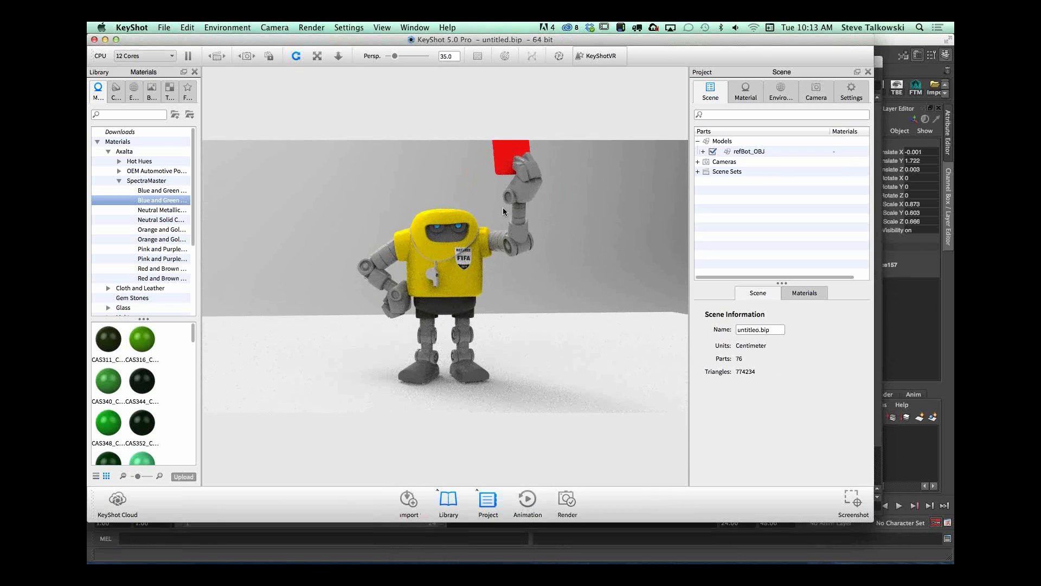
pyautogui.moveTo(431, 289); pyautogui.dragTo(552, 301)
pyautogui.keyDown('alt'); pyautogui.moveTo(552, 301); pyautogui.dragTo(705, 332, button='right'); pyautogui.keyUp('alt')
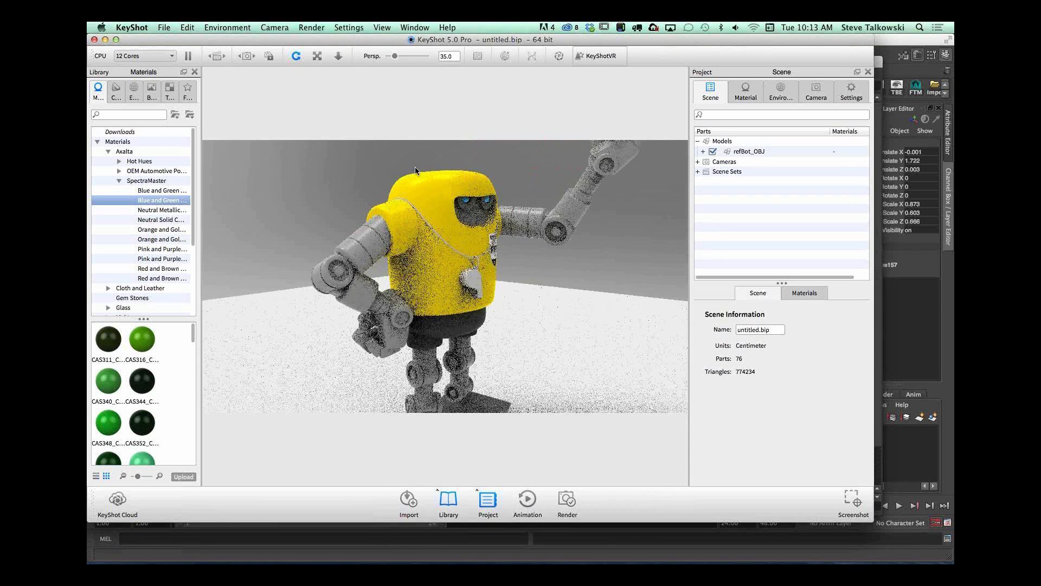
pyautogui.moveTo(607, 278); pyautogui.dragTo(583, 288)
pyautogui.scroll(-1, 583, 289)
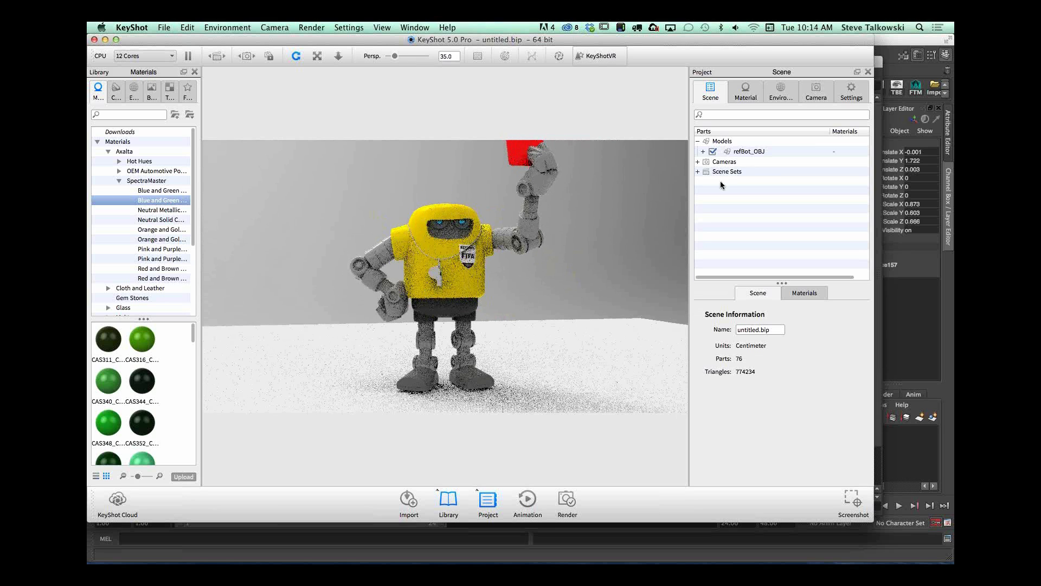
pyautogui.click(703, 152)
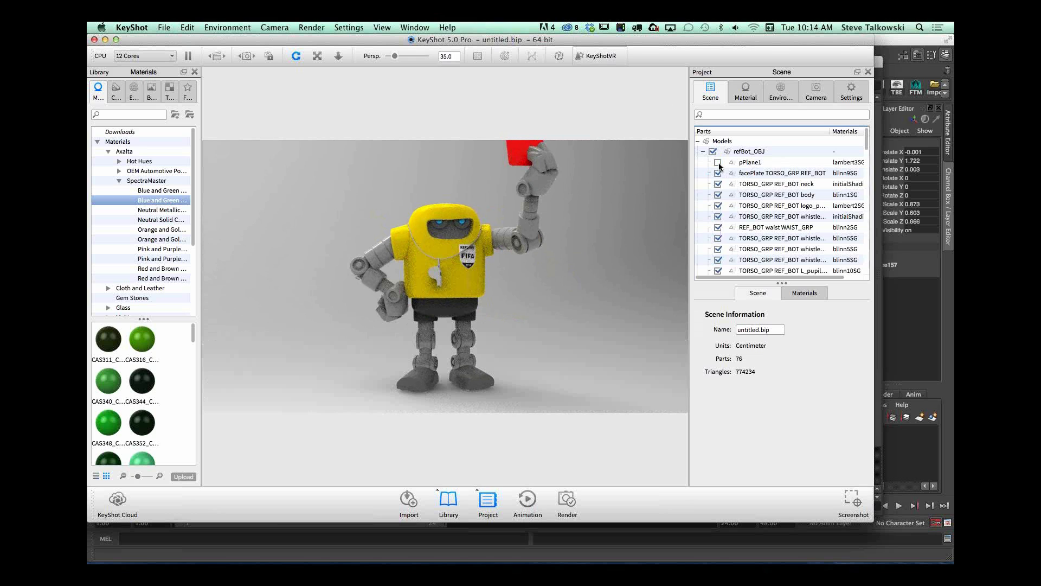
pyautogui.moveTo(547, 259); pyautogui.dragTo(512, 288)
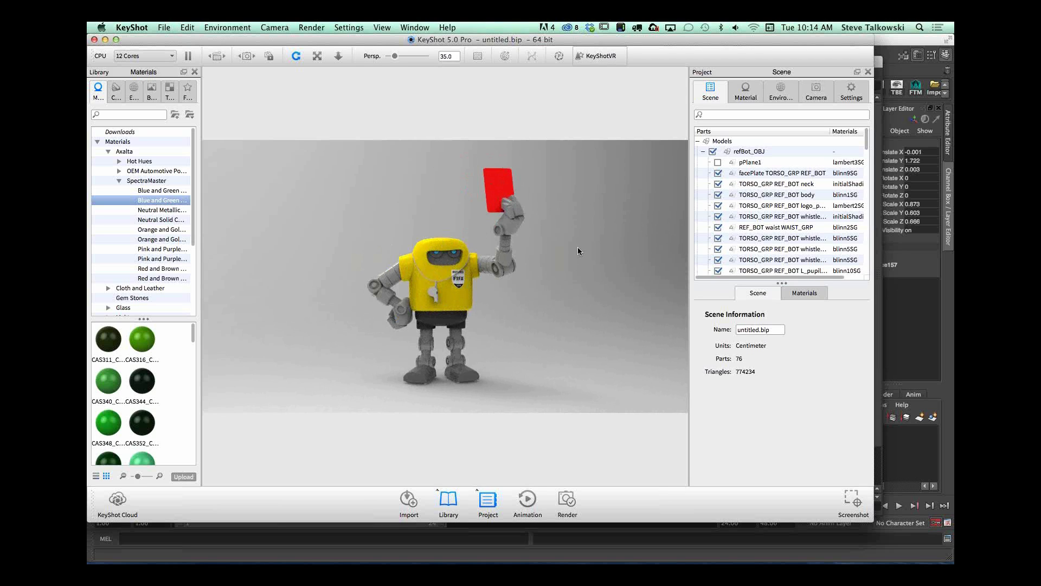
# Step: Open the body's yellow blinn1SG material from the scene's materials and change its type to Metallic Paint
pyautogui.click(808, 296)
pyautogui.moveTo(781, 283); pyautogui.dragTo(786, 237)
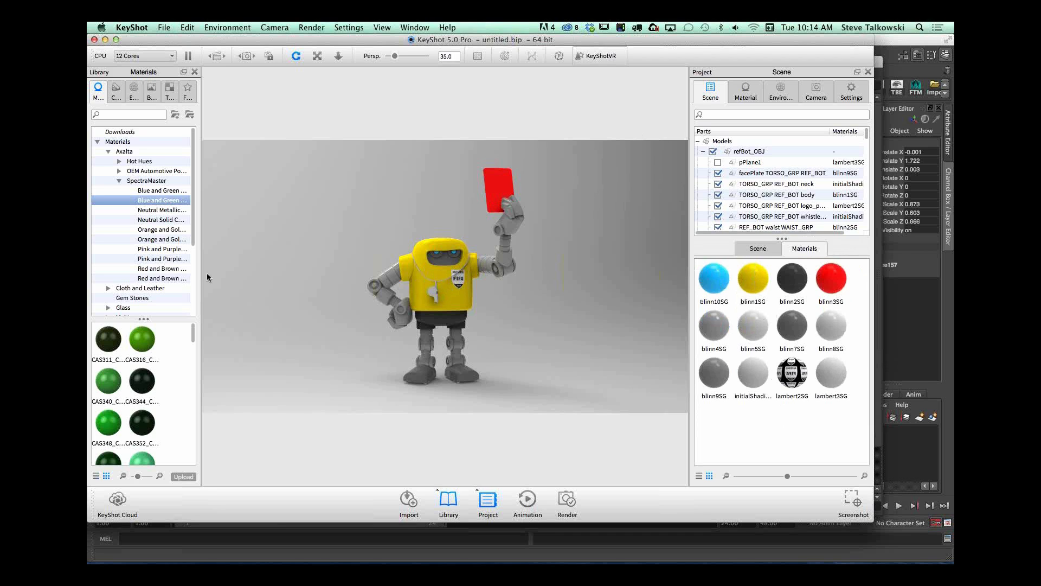
pyautogui.doubleClick(757, 281)
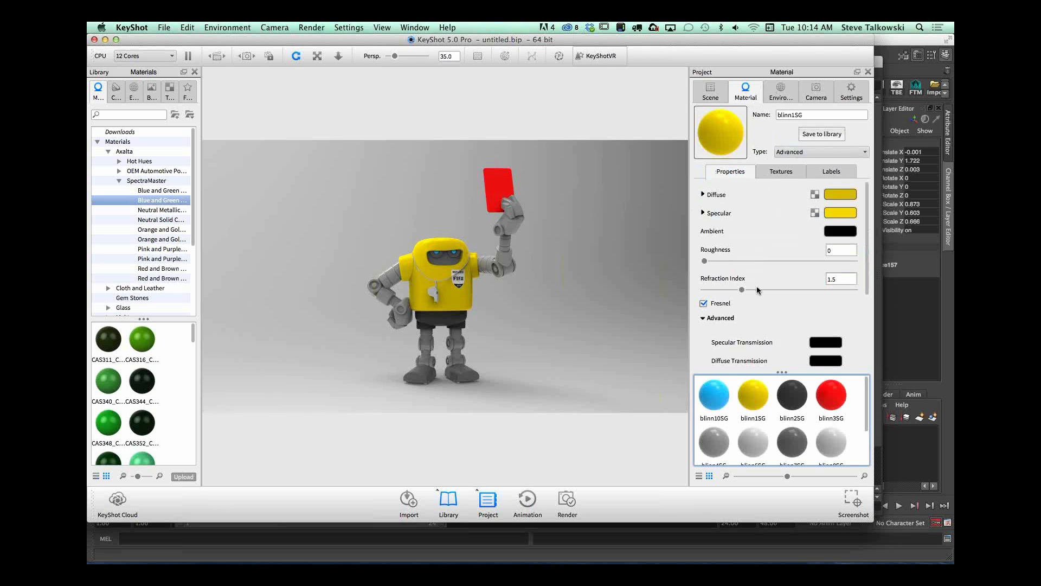
pyautogui.click(810, 152)
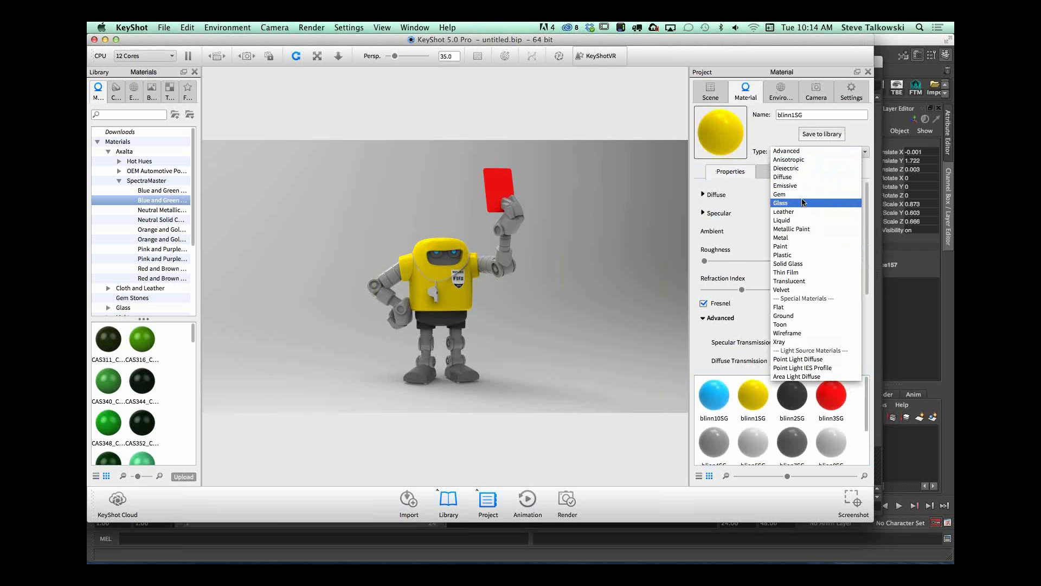
pyautogui.click(802, 230)
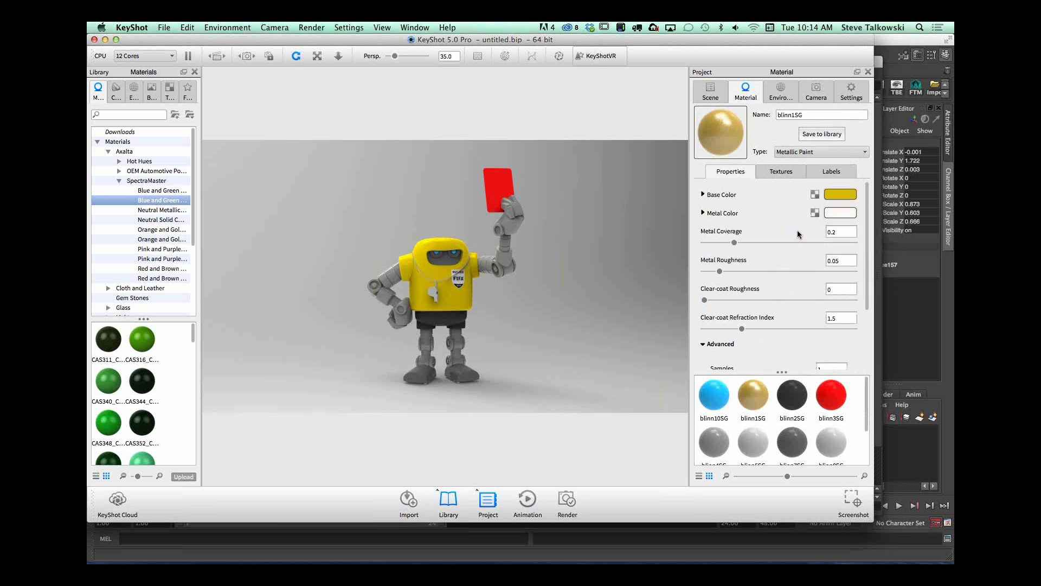
# Step: Set the body paint's metal coverage to 0.043, metal roughness to 0.183 and clear-coat roughness to 0.005
pyautogui.keyDown('alt'); pyautogui.moveTo(300, 300); pyautogui.dragTo(390, 290, button='right'); pyautogui.keyUp('alt')
pyautogui.moveTo(391, 290)
pyautogui.mouseDown(button='middle')
pyautogui.moveTo(507, 331)
pyautogui.moveTo(522, 311)
pyautogui.mouseUp(button='middle')
pyautogui.moveTo(523, 311)
pyautogui.mouseDown()
pyautogui.moveTo(592, 321)
pyautogui.moveTo(525, 288)
pyautogui.moveTo(533, 317)
pyautogui.moveTo(422, 350)
pyautogui.mouseUp()
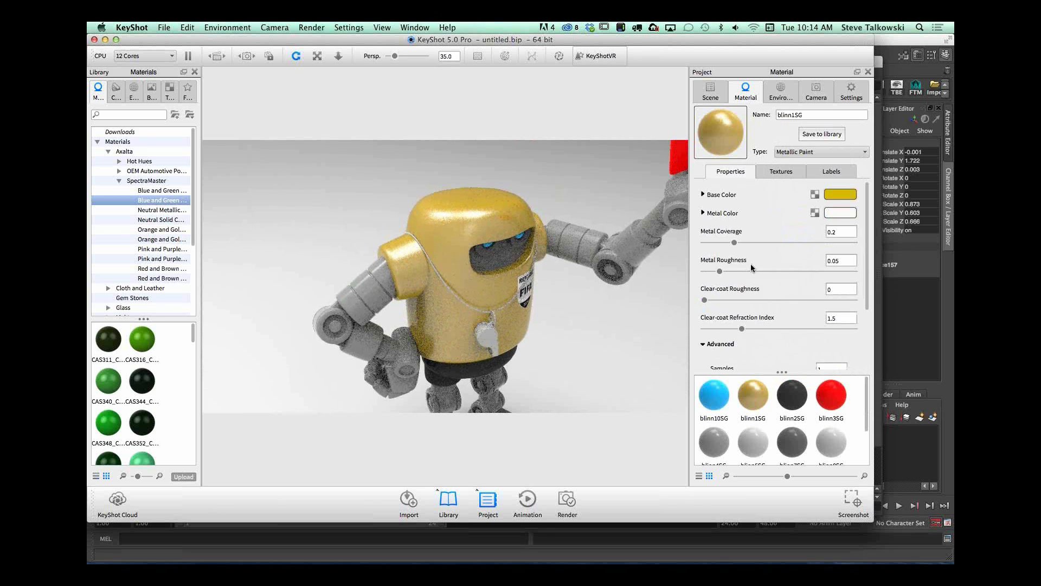
pyautogui.moveTo(740, 240); pyautogui.dragTo(759, 270)
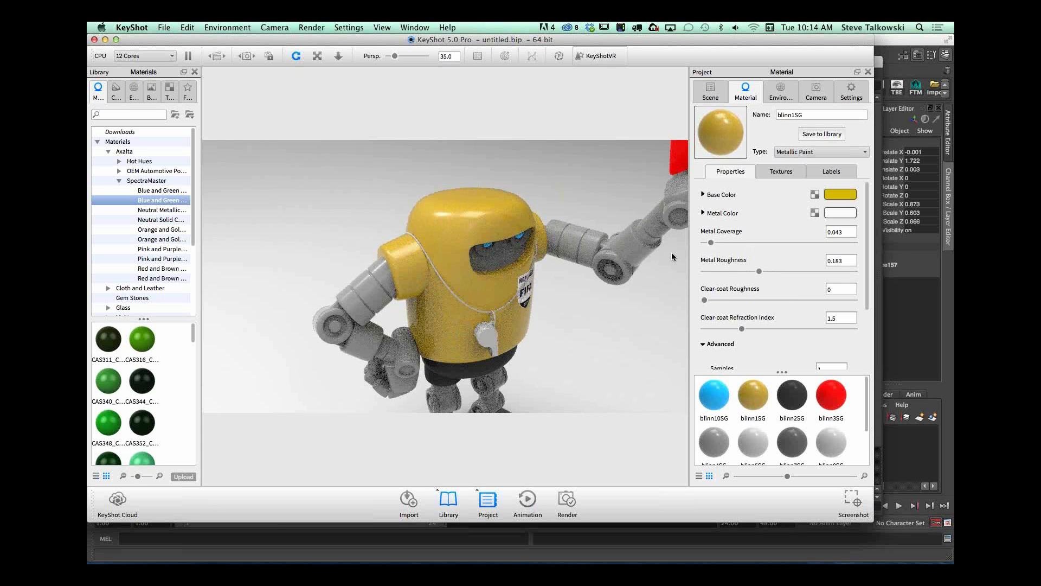
pyautogui.moveTo(704, 301); pyautogui.dragTo(705, 300)
pyautogui.moveTo(555, 329); pyautogui.dragTo(553, 272)
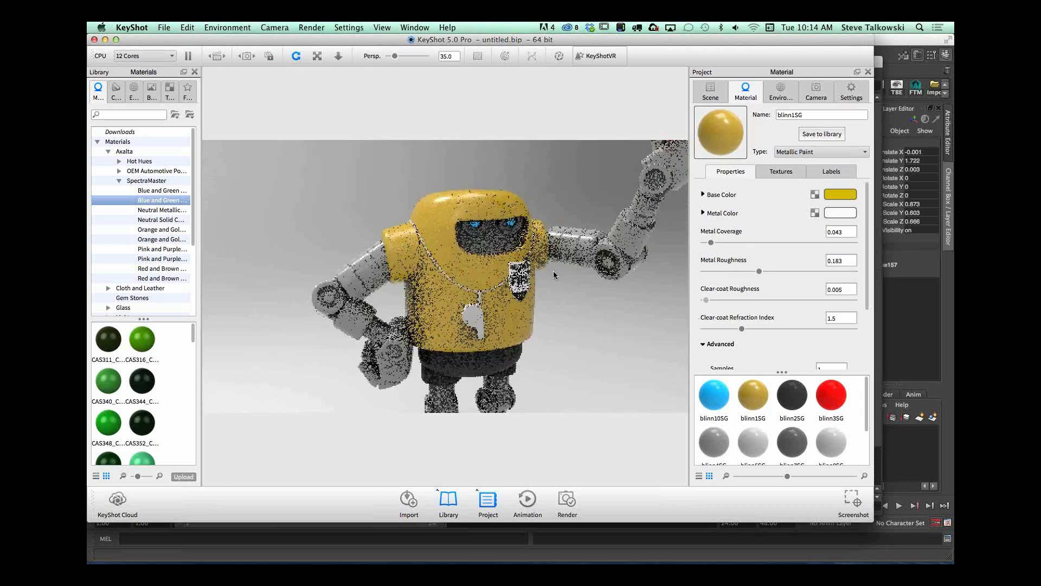
# Step: Brighten the body paint's base color to a hue of 40° and a value of 95%
pyautogui.moveTo(565, 311); pyautogui.dragTo(537, 314)
pyautogui.moveTo(537, 314); pyautogui.dragTo(557, 304, button='middle')
pyautogui.scroll(3, 543, 278)
pyautogui.scroll(2, 557, 303)
pyautogui.click(839, 194)
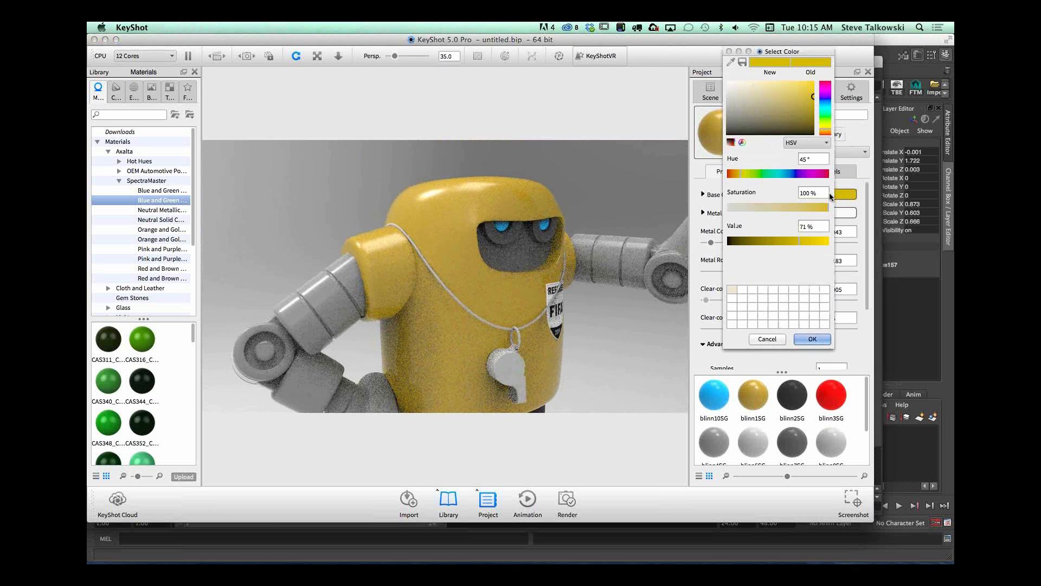
pyautogui.moveTo(808, 236); pyautogui.dragTo(825, 240)
pyautogui.click(738, 174)
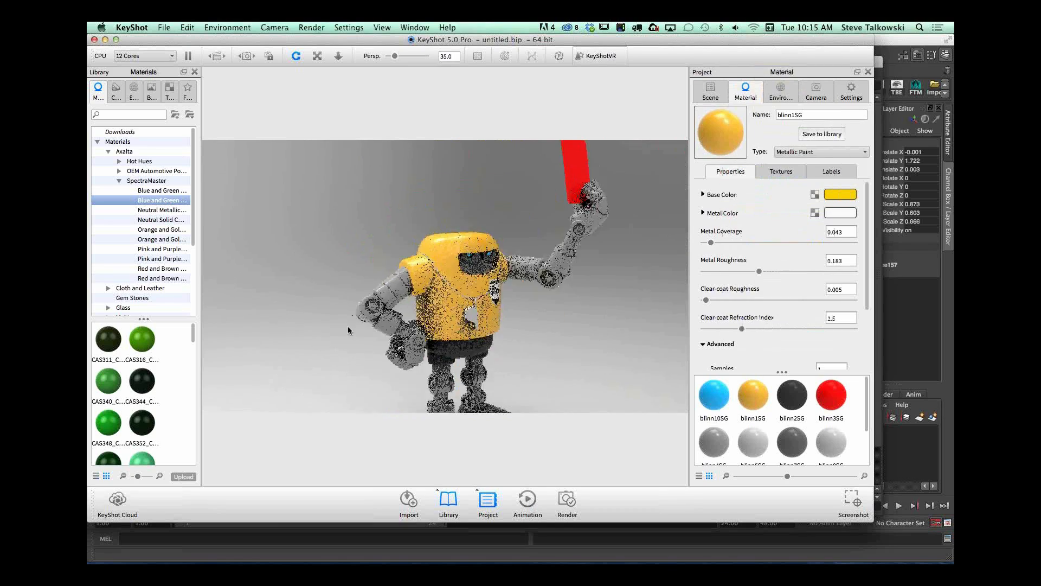
# Step: Browse the Hot Hues Solid paints of the Axalta material library down to the silver samples
pyautogui.moveTo(348, 330); pyautogui.dragTo(544, 278)
pyautogui.moveTo(544, 277); pyautogui.dragTo(546, 369, button='middle')
pyautogui.scroll(5, 546, 295)
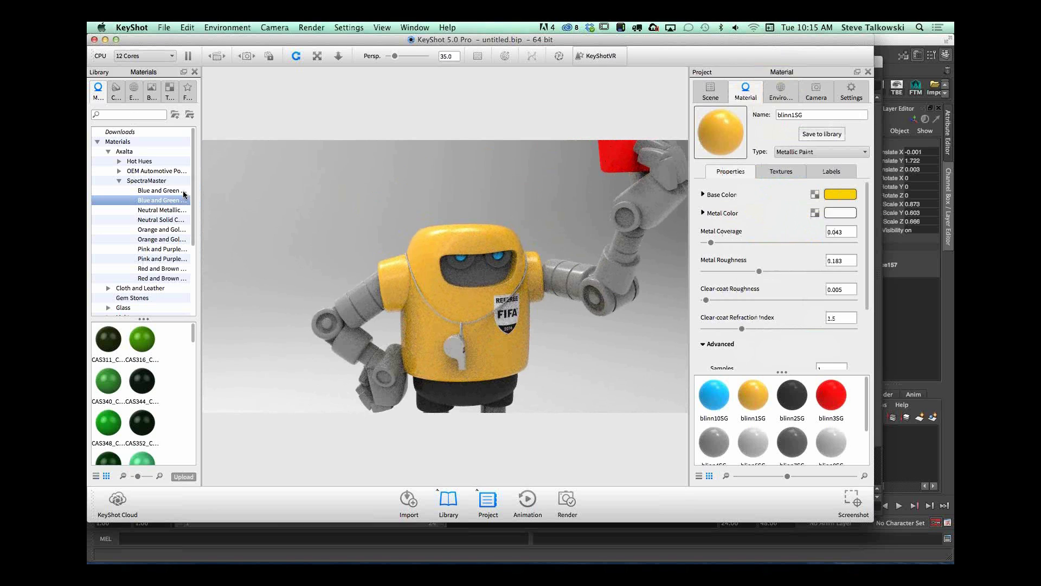
pyautogui.moveTo(193, 195); pyautogui.dragTo(191, 202)
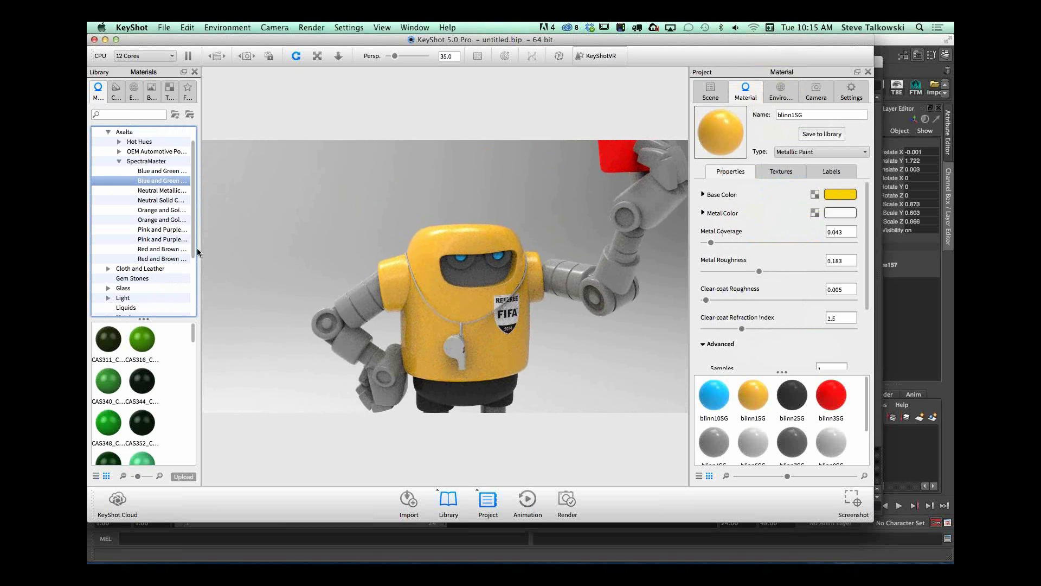
pyautogui.click(118, 142)
pyautogui.click(162, 161)
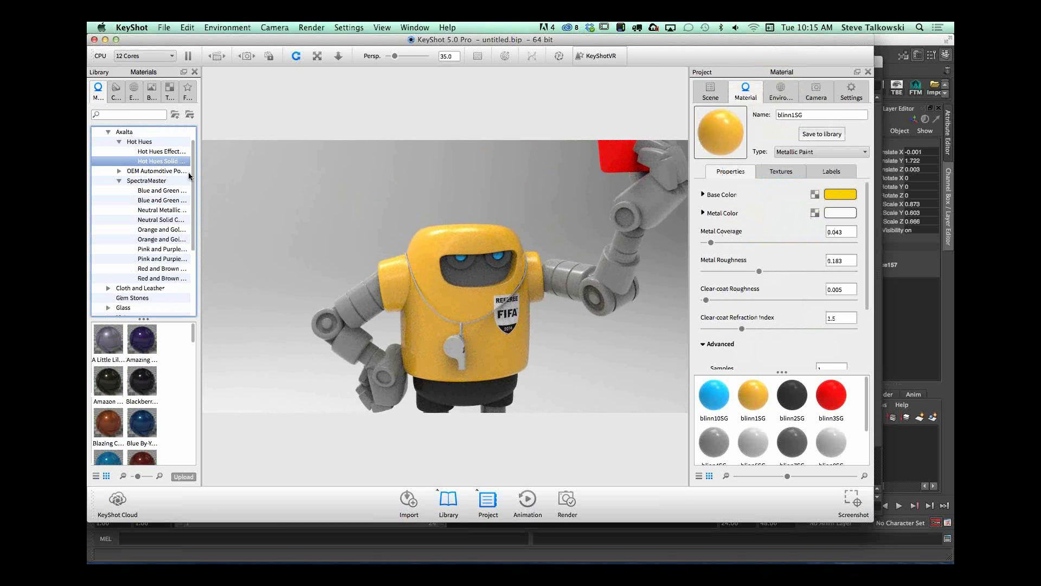
pyautogui.moveTo(192, 332); pyautogui.dragTo(198, 435)
# Step: Apply the Silva_745532 paint to the robot's gray arm so all parts sharing that material receive it
pyautogui.moveTo(379, 344); pyautogui.dragTo(384, 258, button='middle')
pyautogui.keyDown('alt'); pyautogui.moveTo(384, 258); pyautogui.dragTo(346, 282, button='right'); pyautogui.keyUp('alt')
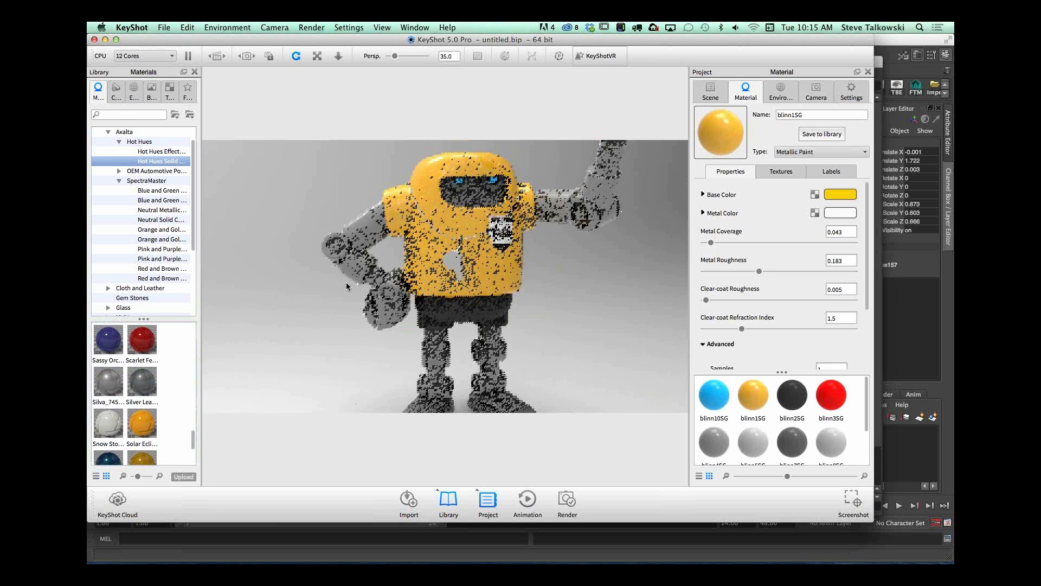
pyautogui.moveTo(346, 282); pyautogui.dragTo(334, 298, button='middle')
pyautogui.moveTo(334, 297); pyautogui.dragTo(349, 359)
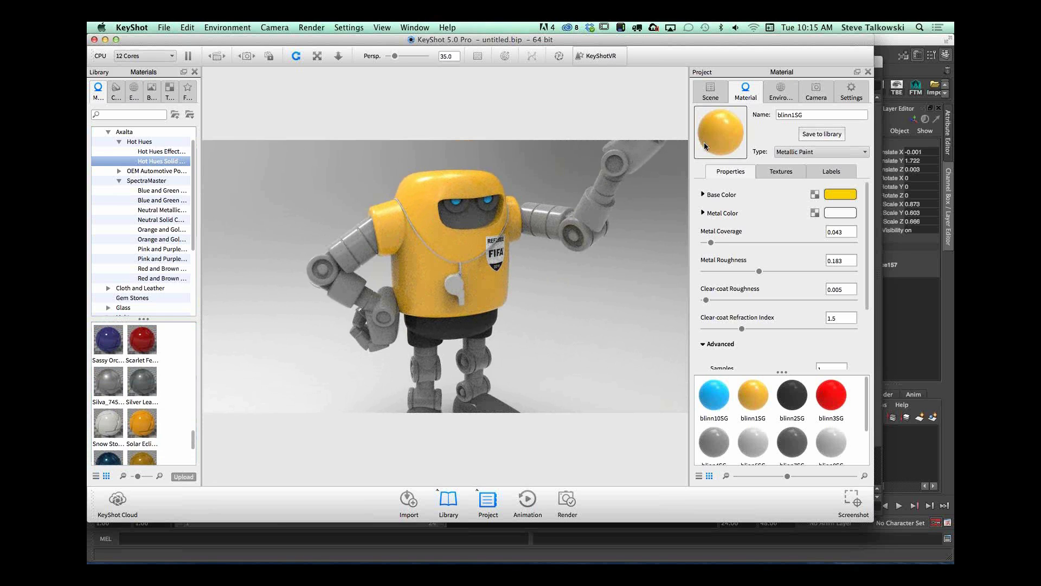
pyautogui.moveTo(114, 370)
pyautogui.mouseDown()
pyautogui.moveTo(111, 387)
pyautogui.moveTo(269, 279)
pyautogui.moveTo(360, 248)
pyautogui.mouseUp()
pyautogui.moveTo(349, 352)
pyautogui.mouseDown()
pyautogui.moveTo(513, 340)
pyautogui.moveTo(346, 270)
pyautogui.mouseUp()
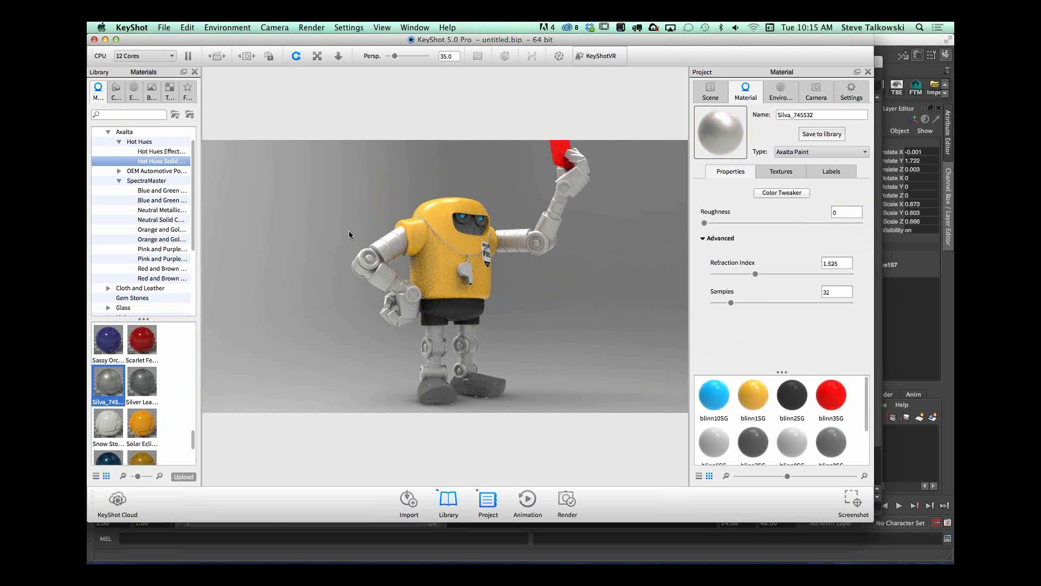
pyautogui.moveTo(619, 293); pyautogui.dragTo(622, 333)
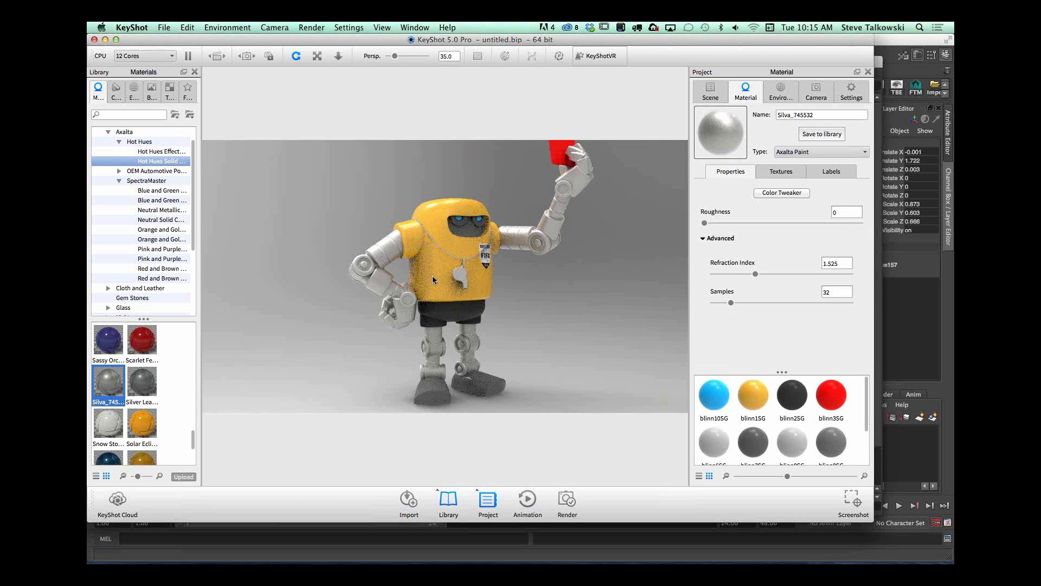
# Step: Unlink the material of the upper arm on the hip side and apply the Silver Leaf paint to that part alone
pyautogui.click(711, 92)
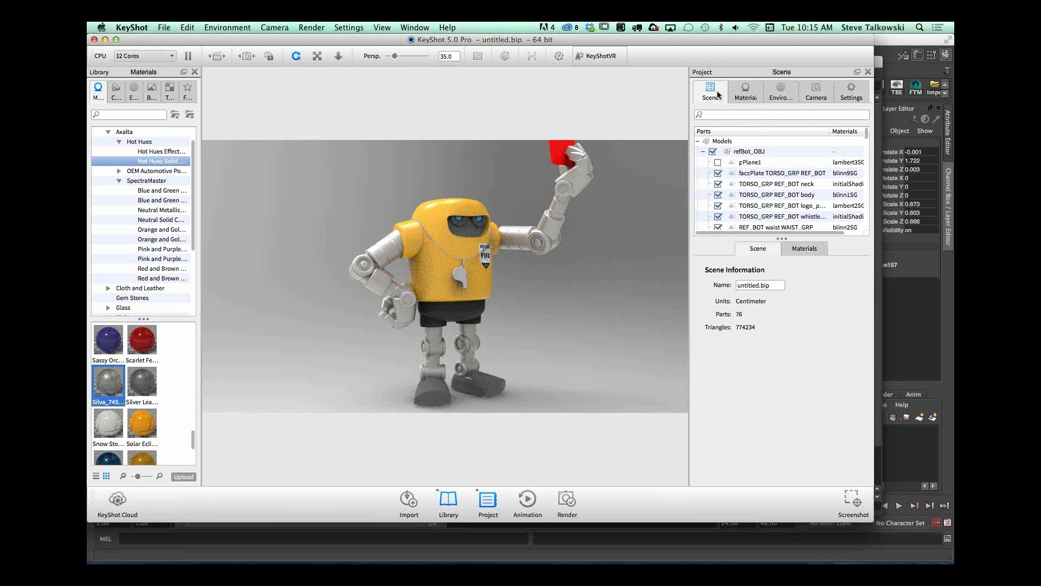
pyautogui.moveTo(784, 238); pyautogui.dragTo(784, 375)
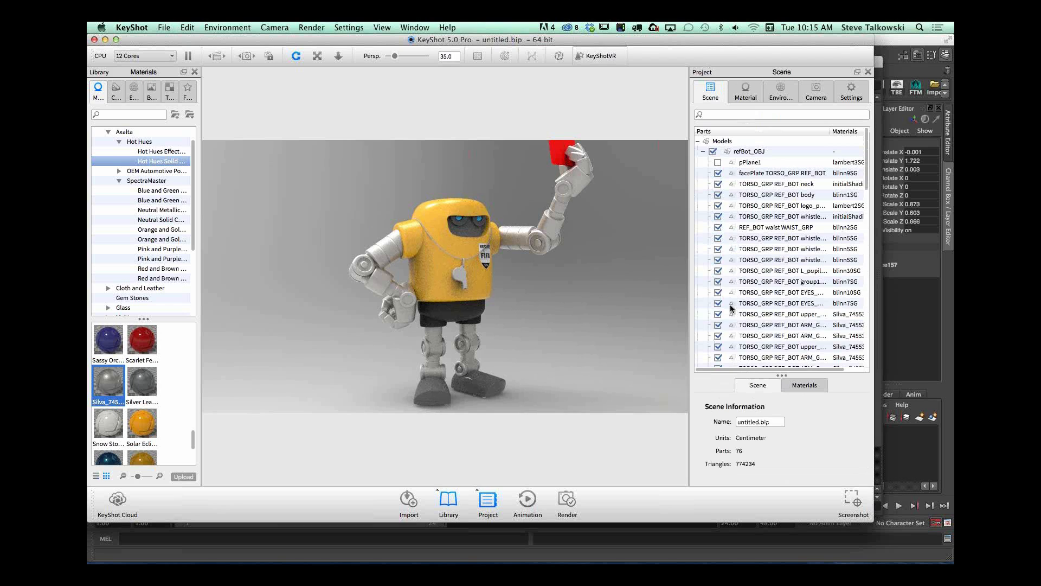
pyautogui.click(387, 246)
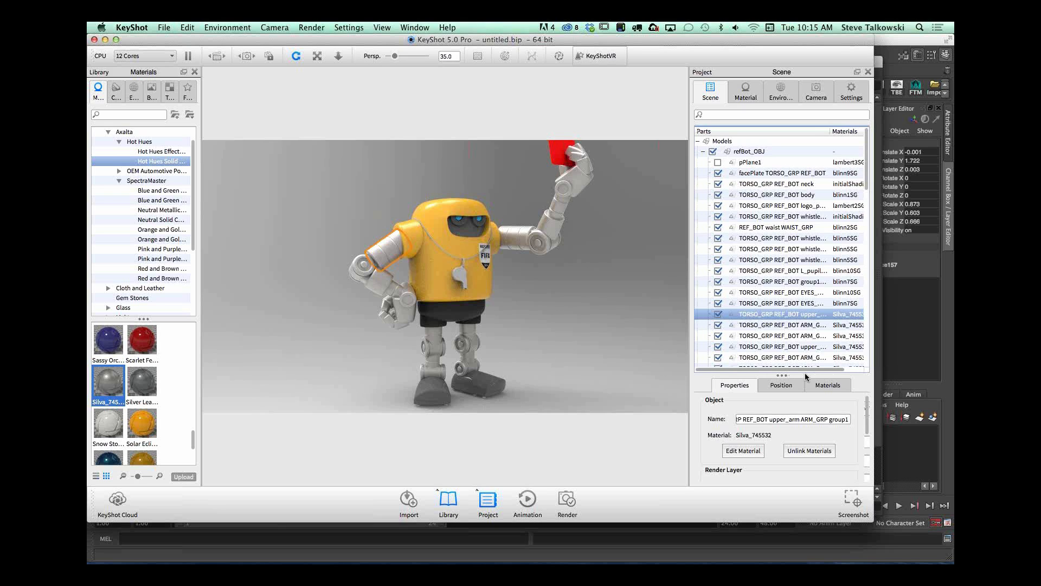
pyautogui.rightClick(788, 316)
pyautogui.moveTo(819, 332)
pyautogui.click(880, 368)
pyautogui.moveTo(149, 386); pyautogui.dragTo(383, 249)
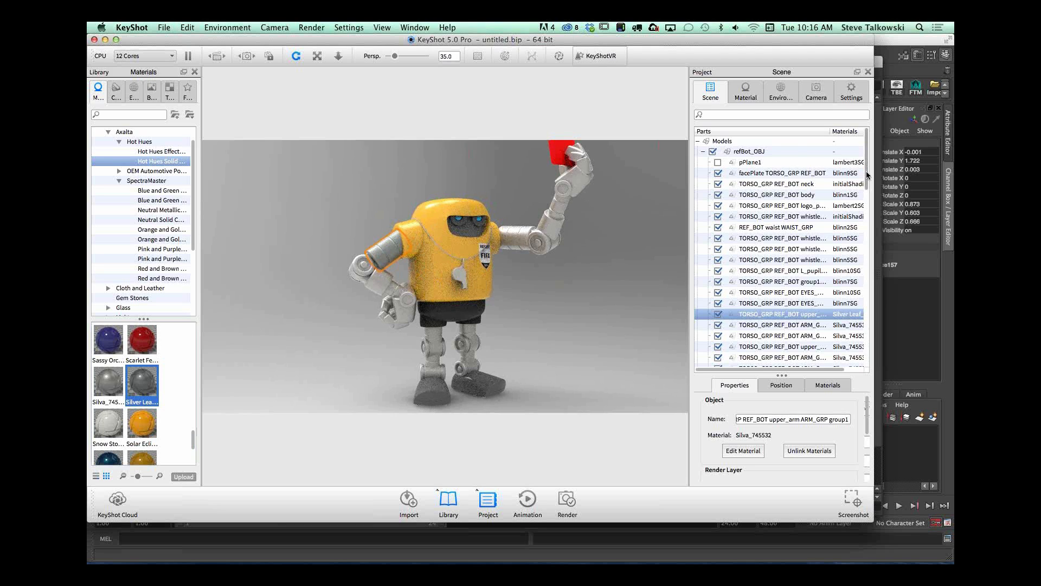
# Step: Select the whole refBot_OBJ model in the scene tree and examine its options for linking and unlinking materials
pyautogui.scroll(-5, 867, 179)
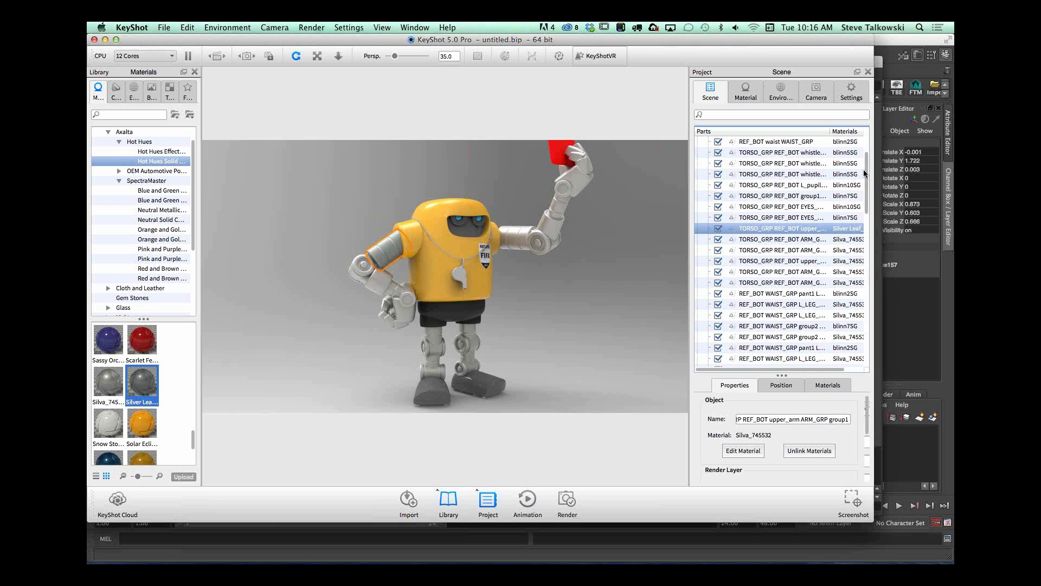
pyautogui.scroll(2, 866, 152)
pyautogui.scroll(3, 866, 146)
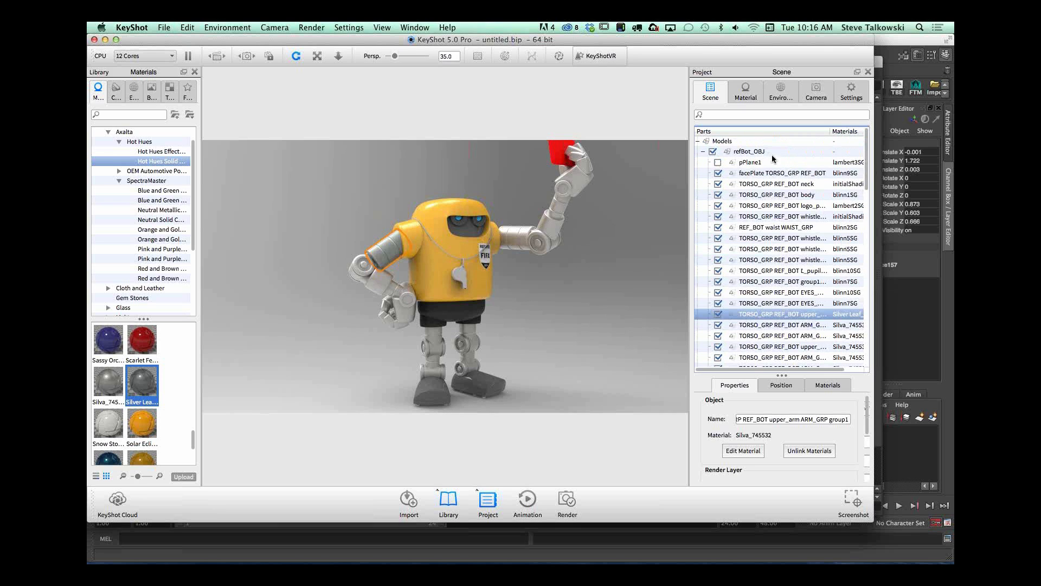
pyautogui.click(759, 151)
pyautogui.rightClick(771, 154)
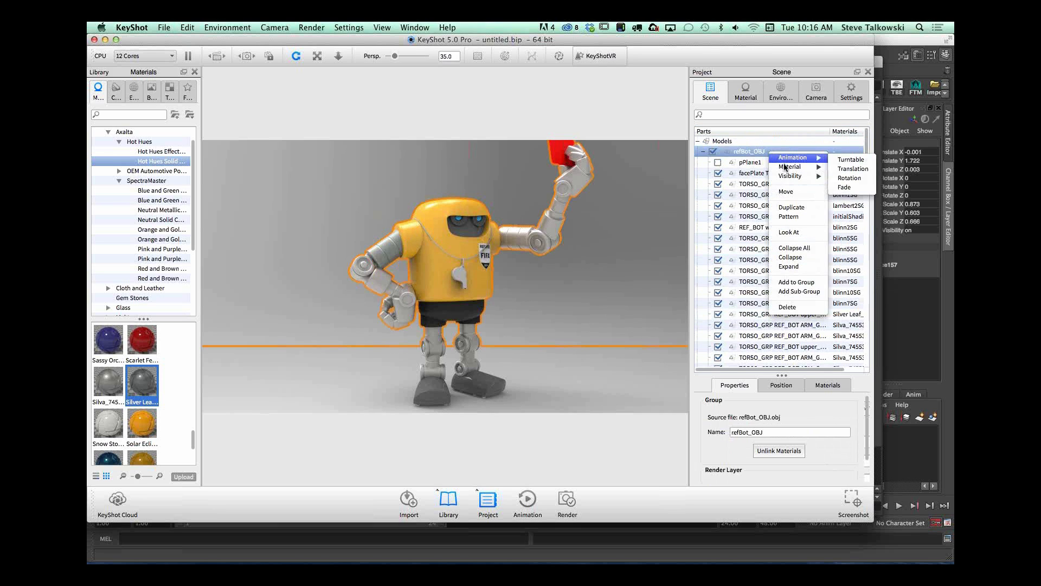
pyautogui.rightClick(764, 152)
pyautogui.moveTo(777, 167)
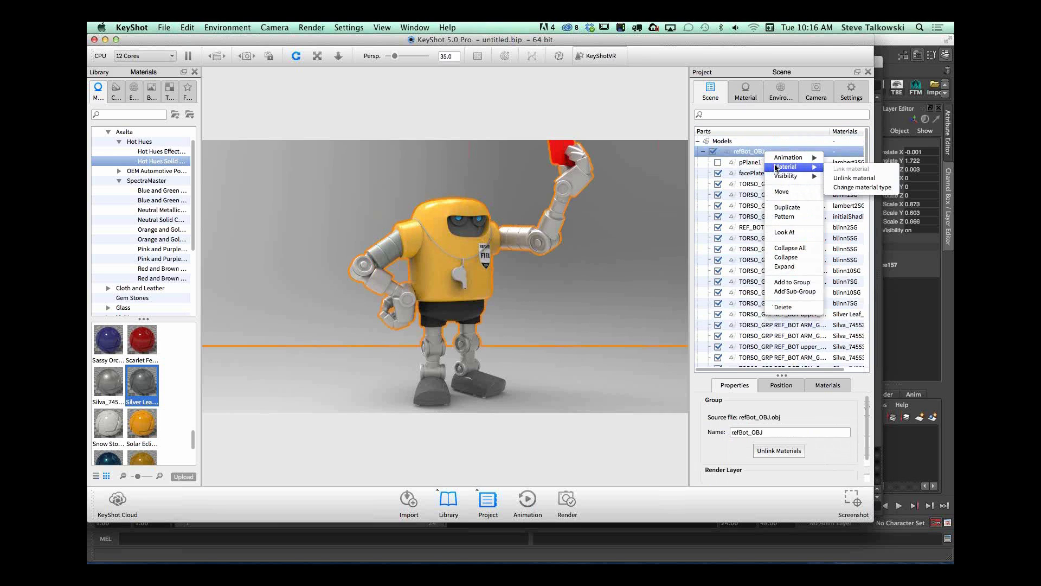
pyautogui.click(850, 181)
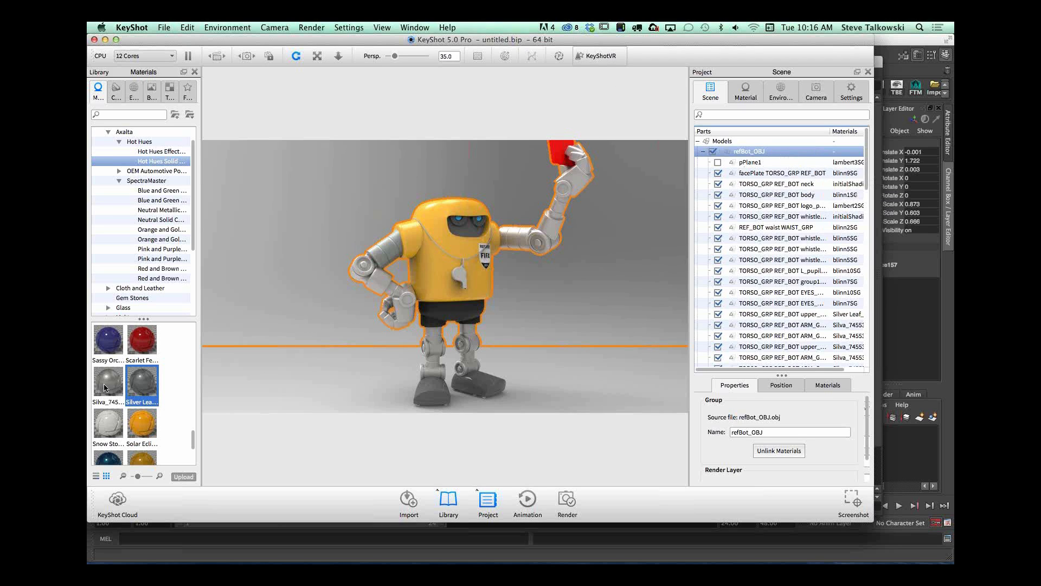
# Step: Apply the Silva_745532 paint to the upper arm on the hip side and deselect the model
pyautogui.moveTo(107, 387); pyautogui.dragTo(379, 255)
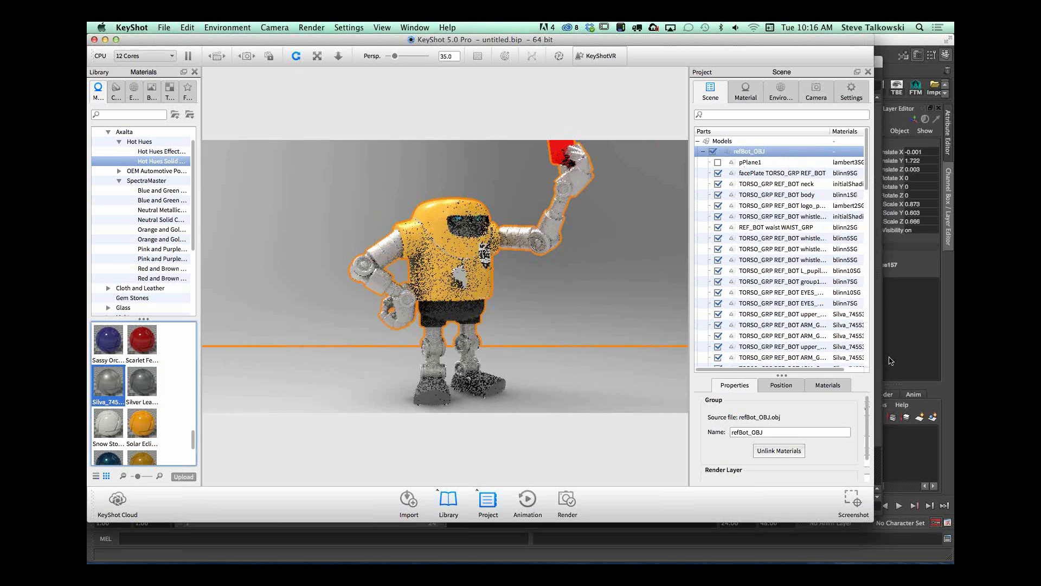
pyautogui.scroll(-10, 781, 337)
pyautogui.click(774, 357)
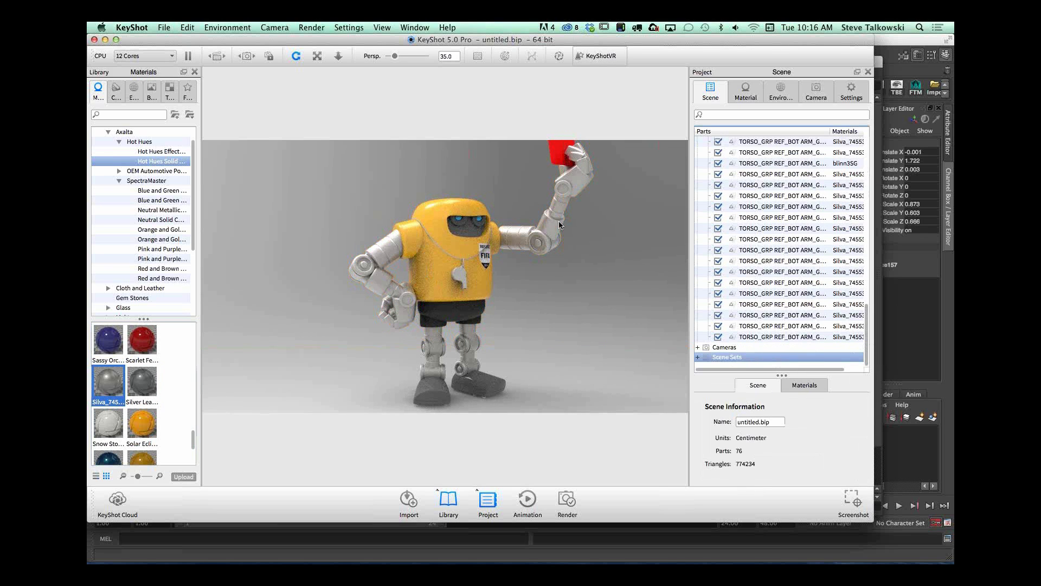
pyautogui.moveTo(603, 279); pyautogui.dragTo(337, 356)
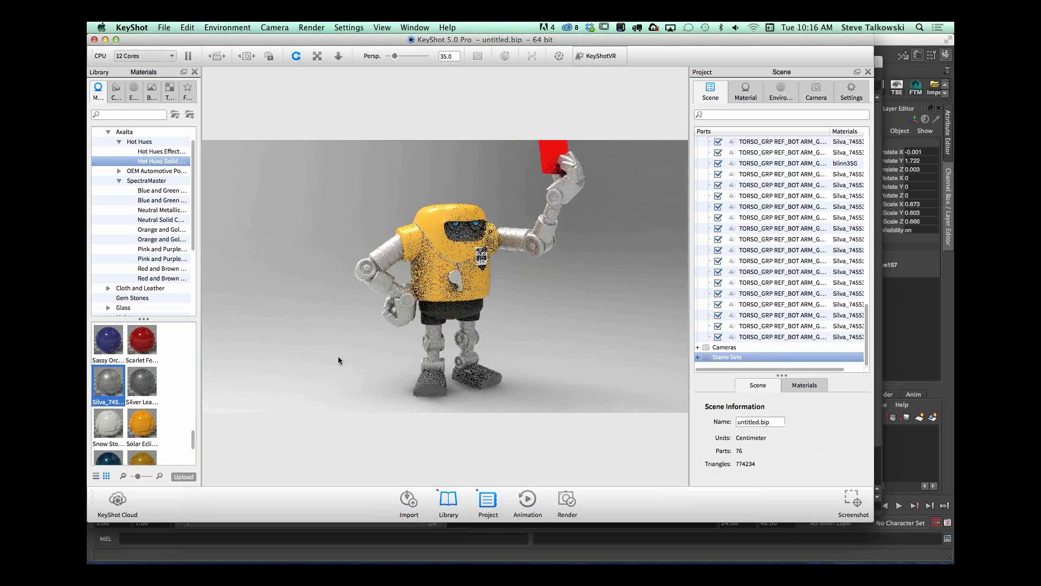
# Step: Apply the yellow gloss paint from the Paint library to the robot's body
pyautogui.moveTo(194, 237); pyautogui.dragTo(197, 299)
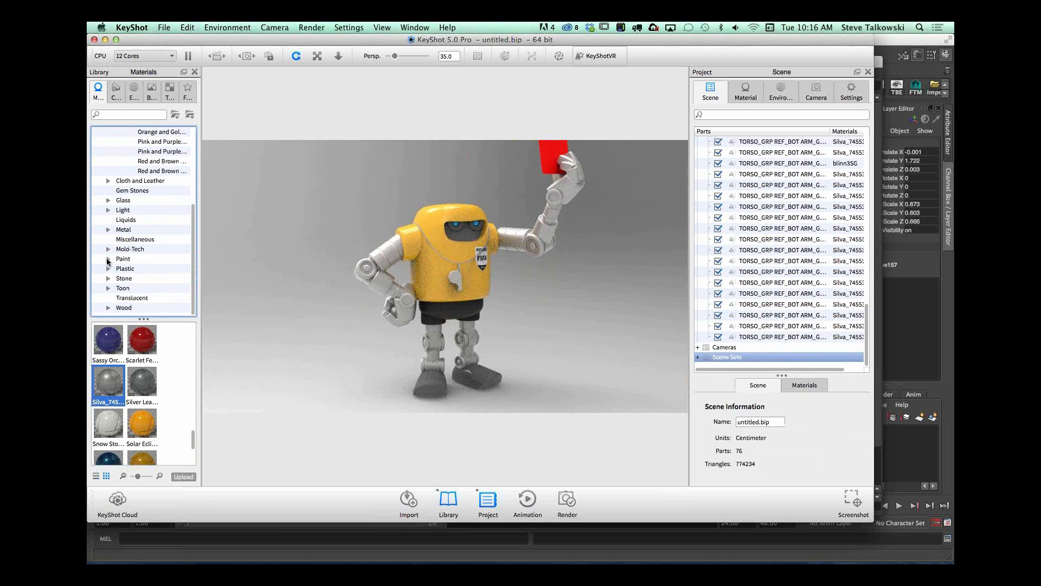
pyautogui.click(109, 260)
pyautogui.click(139, 268)
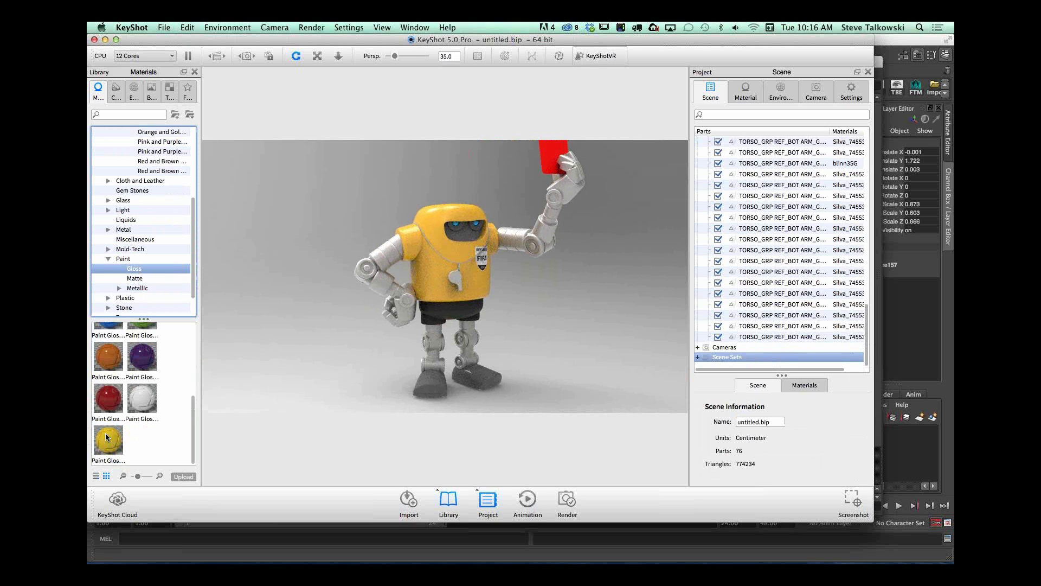
pyautogui.scroll(-2, 194, 416)
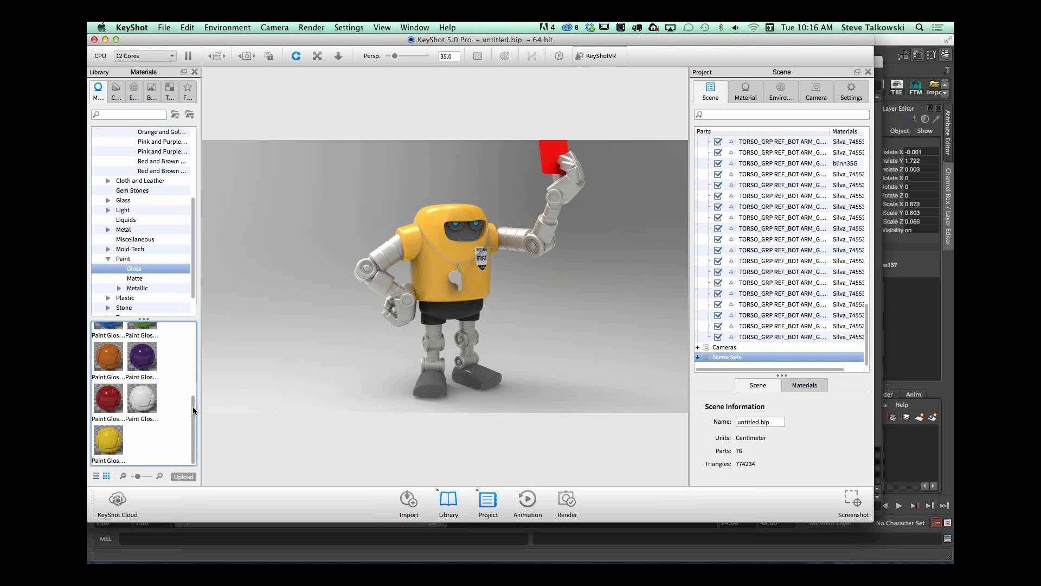
pyautogui.moveTo(108, 441); pyautogui.dragTo(435, 217)
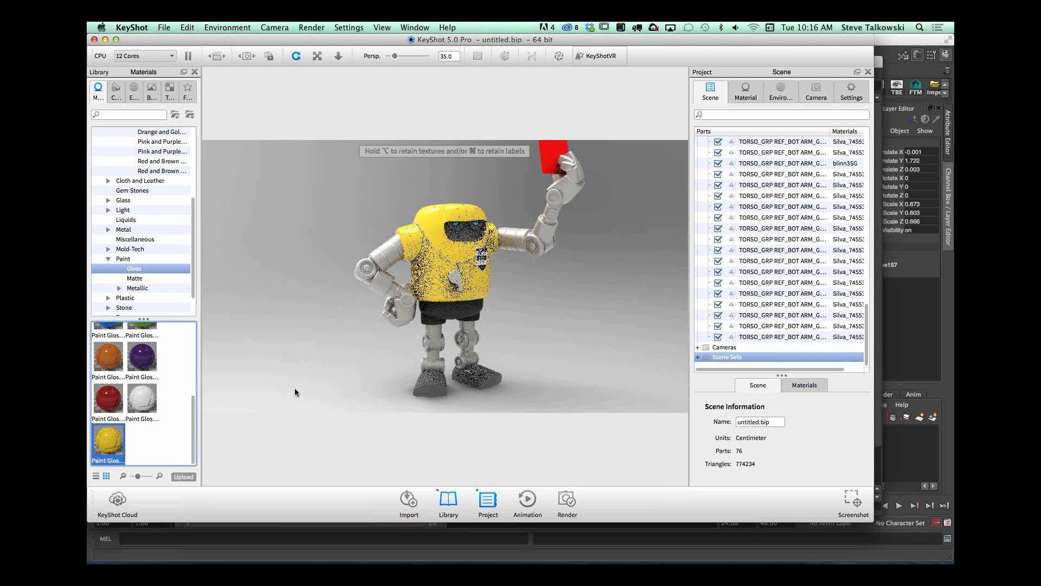
# Step: Open the material of the REFEREE FIFA 2014 logo patch on the chest and show its textures
pyautogui.scroll(5, 555, 304)
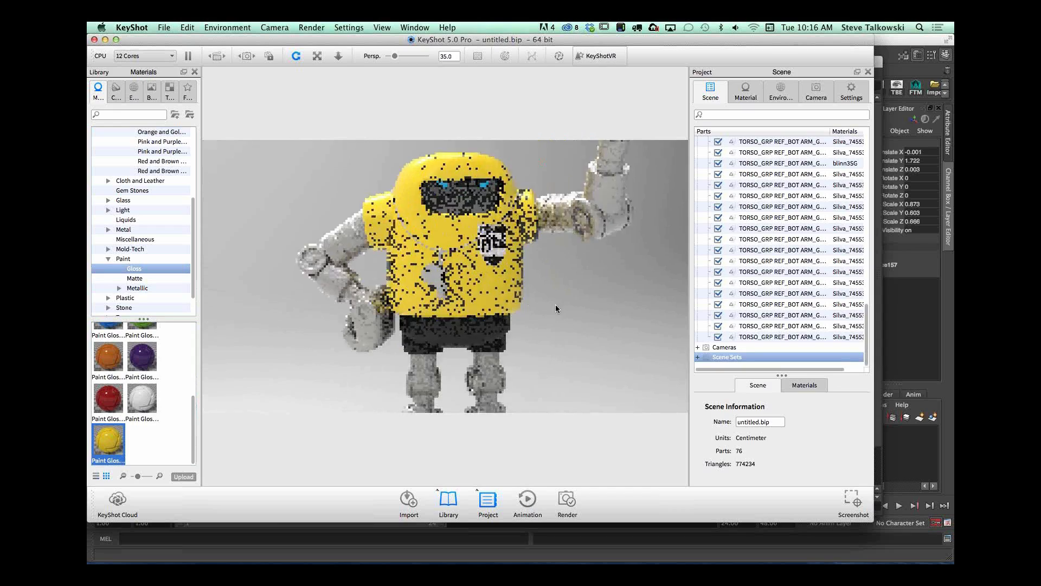
pyautogui.scroll(6, 525, 251)
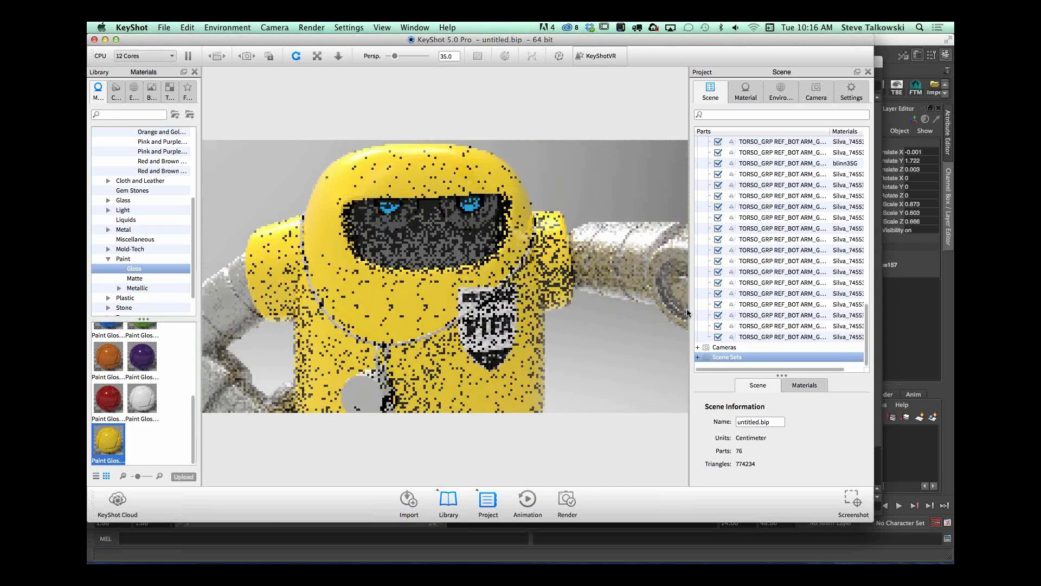
pyautogui.moveTo(543, 349); pyautogui.dragTo(454, 319)
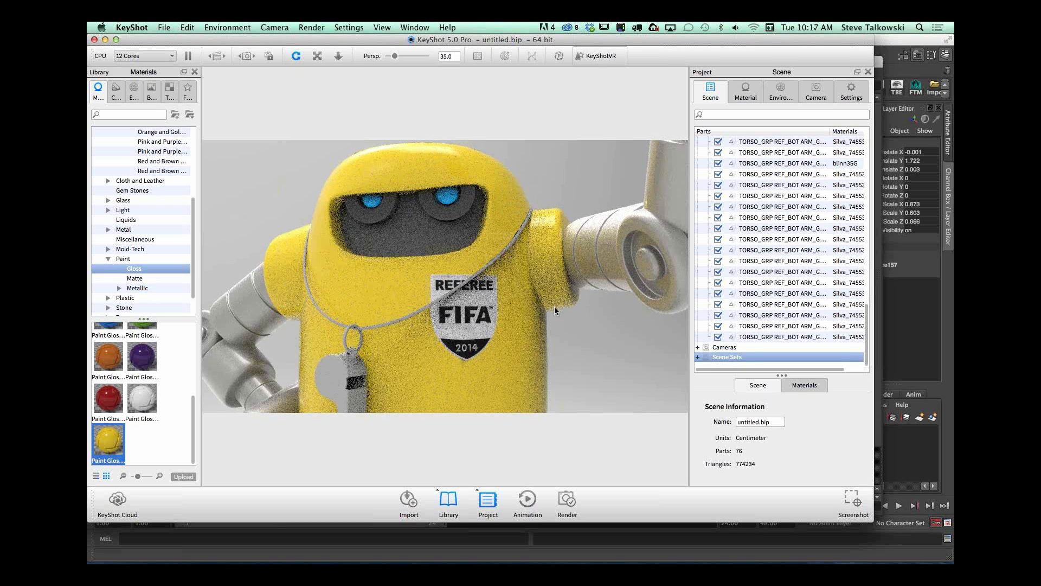
pyautogui.click(454, 308)
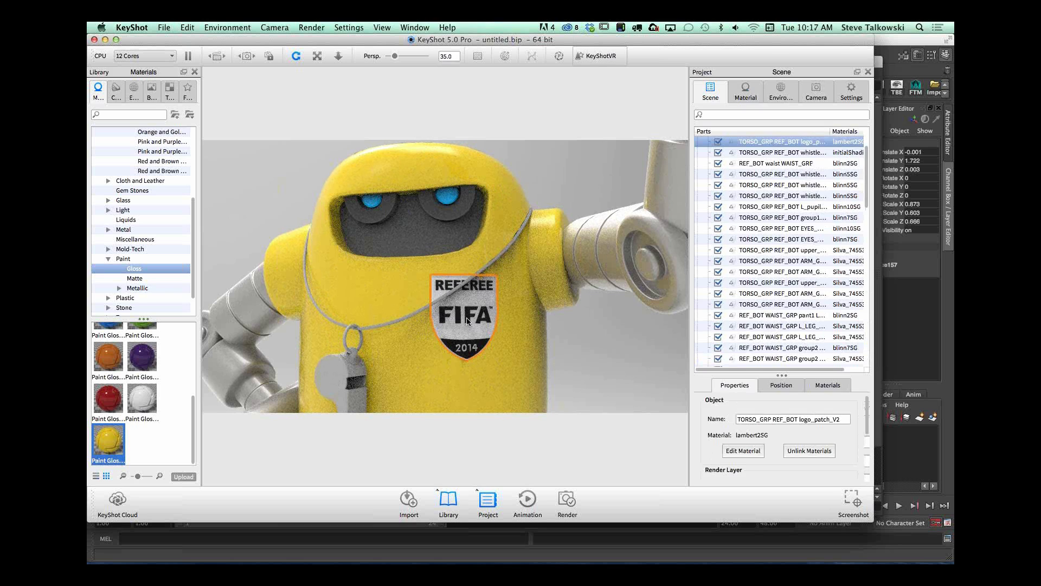
pyautogui.doubleClick(466, 321)
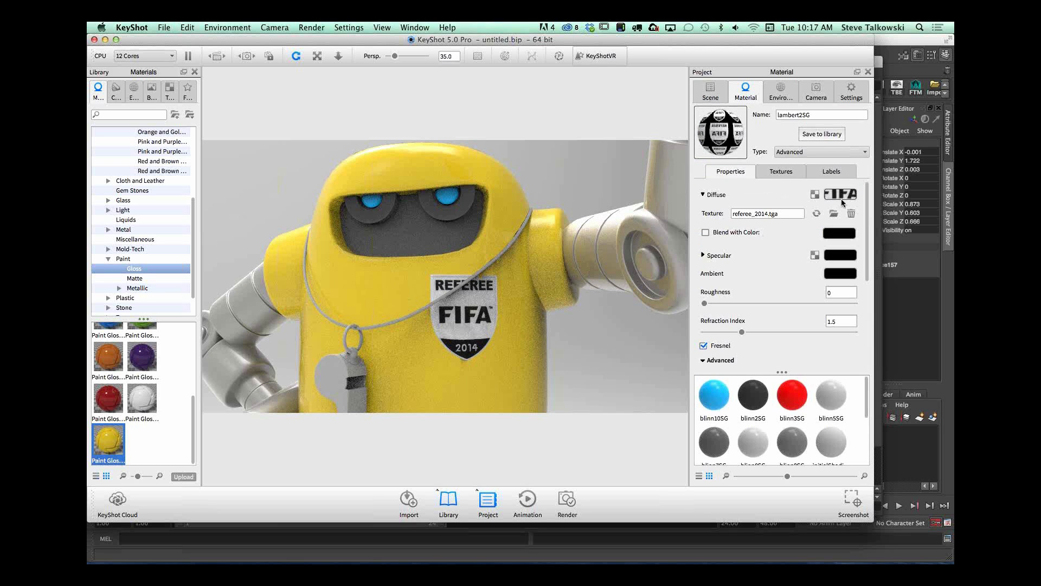
pyautogui.click(786, 172)
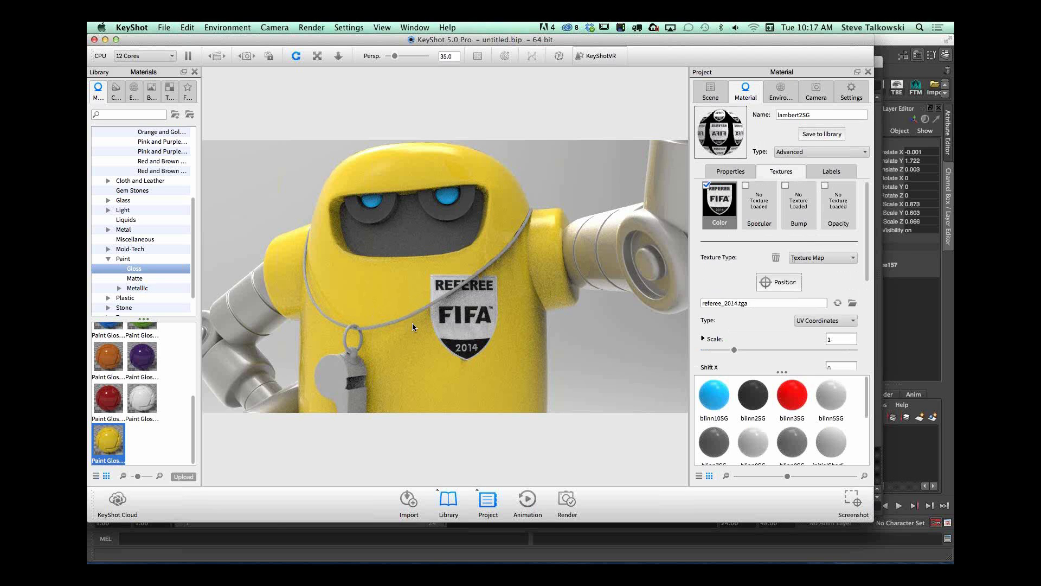
# Step: Turn on Sync for the logo patch's color texture map
pyautogui.moveTo(413, 324); pyautogui.dragTo(445, 326)
pyautogui.keyDown('alt'); pyautogui.moveTo(445, 326); pyautogui.dragTo(602, 330, button='right'); pyautogui.keyUp('alt')
pyautogui.moveTo(596, 345); pyautogui.dragTo(575, 289, button='middle')
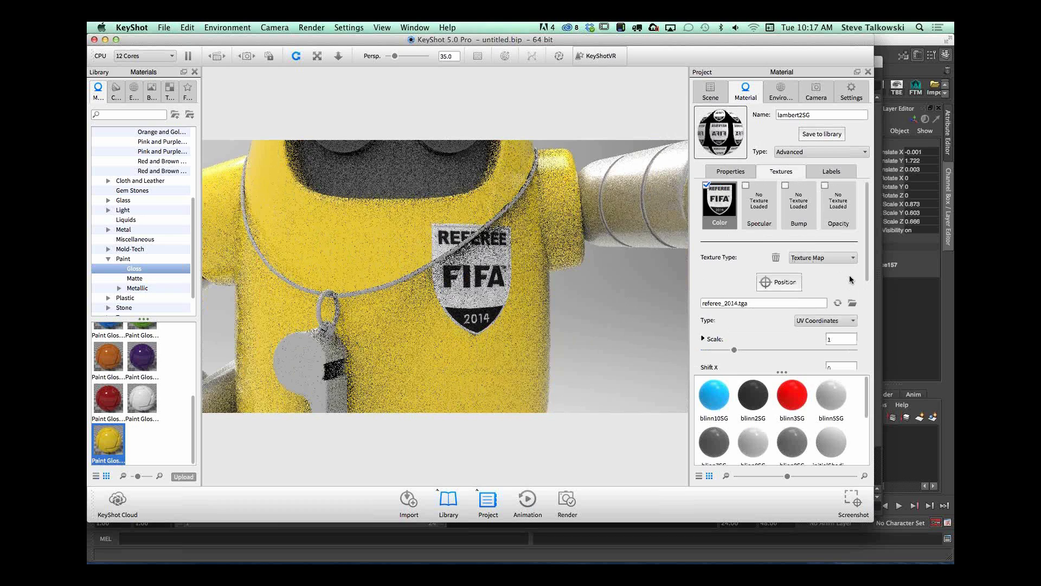
pyautogui.scroll(-5, 867, 264)
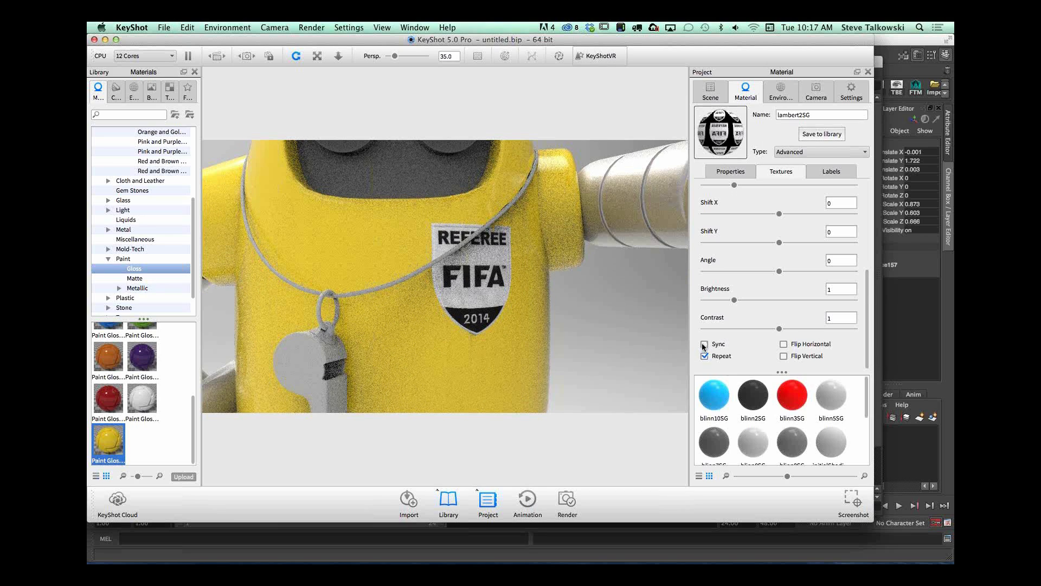
pyautogui.scroll(5, 866, 295)
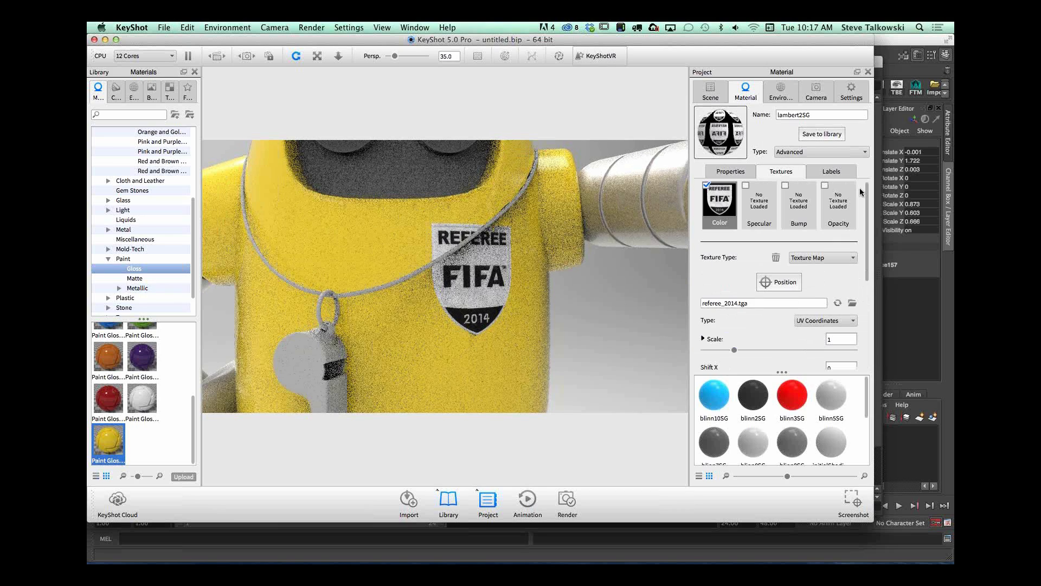
# Step: Load referee_2014.tga from the SOCCERBOTS project's REFBOT/sourceimages folder as the logo patch's bump texture
pyautogui.click(786, 187)
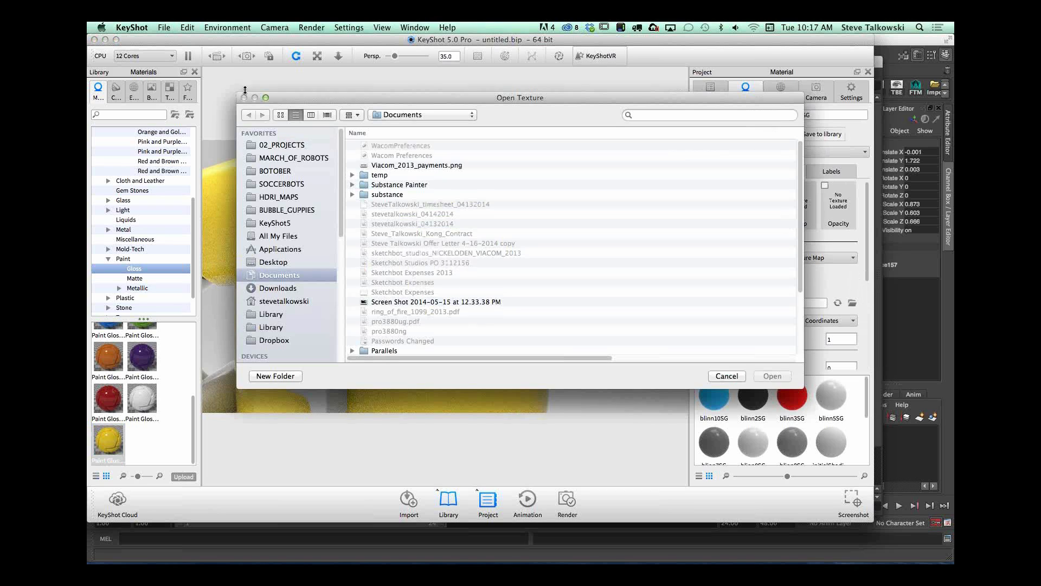
pyautogui.click(281, 184)
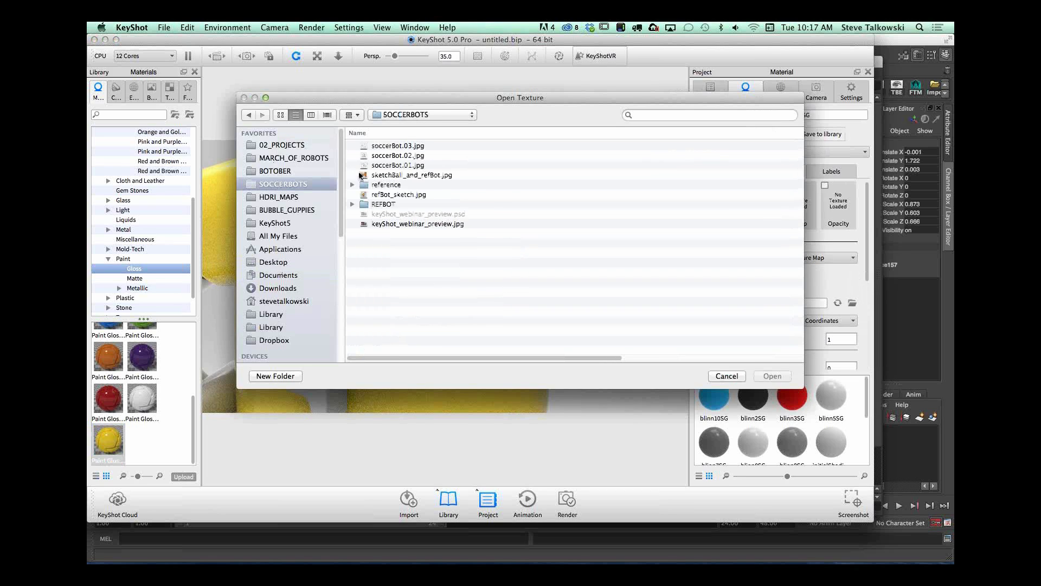
pyautogui.doubleClick(387, 205)
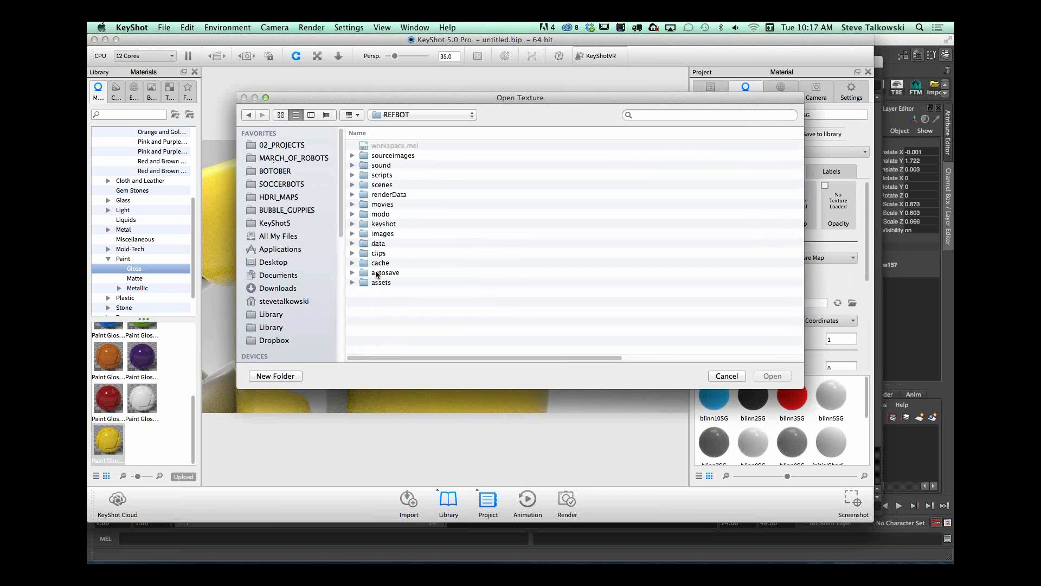
pyautogui.click(402, 157)
pyautogui.doubleClick(401, 157)
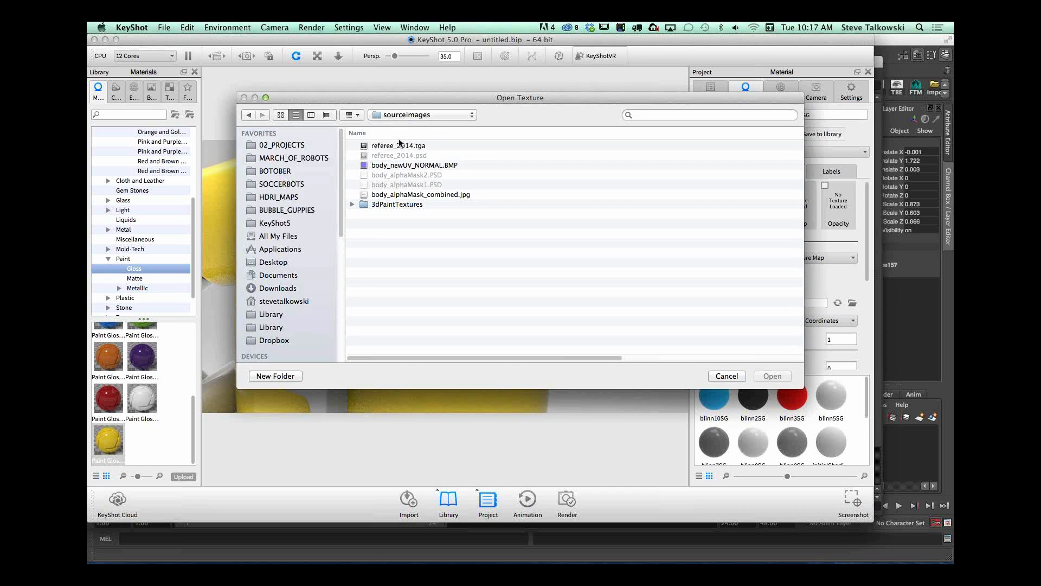
pyautogui.click(399, 145)
pyautogui.click(772, 376)
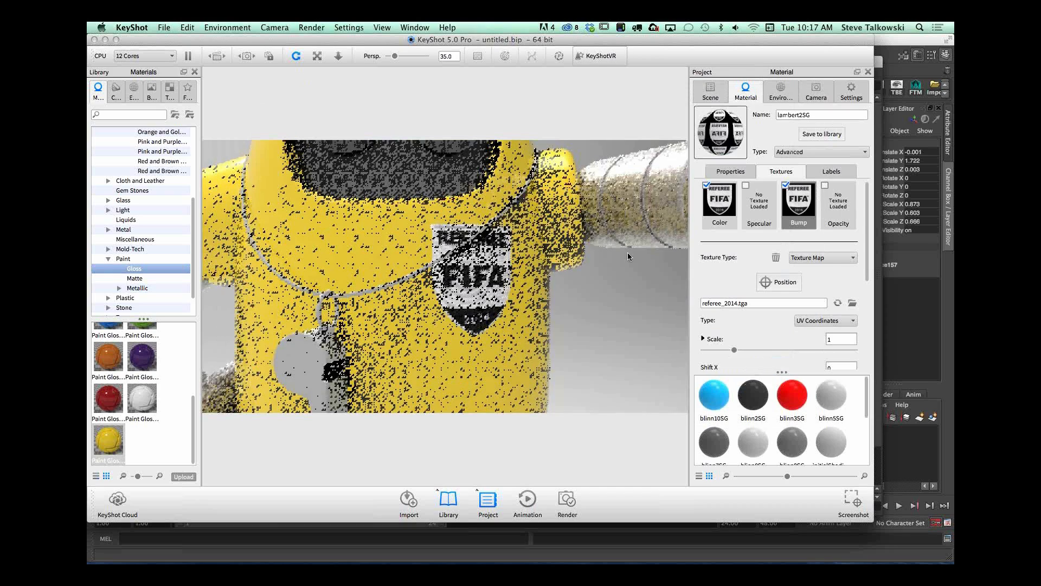
# Step: Disable the logo patch's color texture and set its diffuse color to a light gray with a value of 82%
pyautogui.moveTo(458, 299); pyautogui.dragTo(472, 338, button='middle')
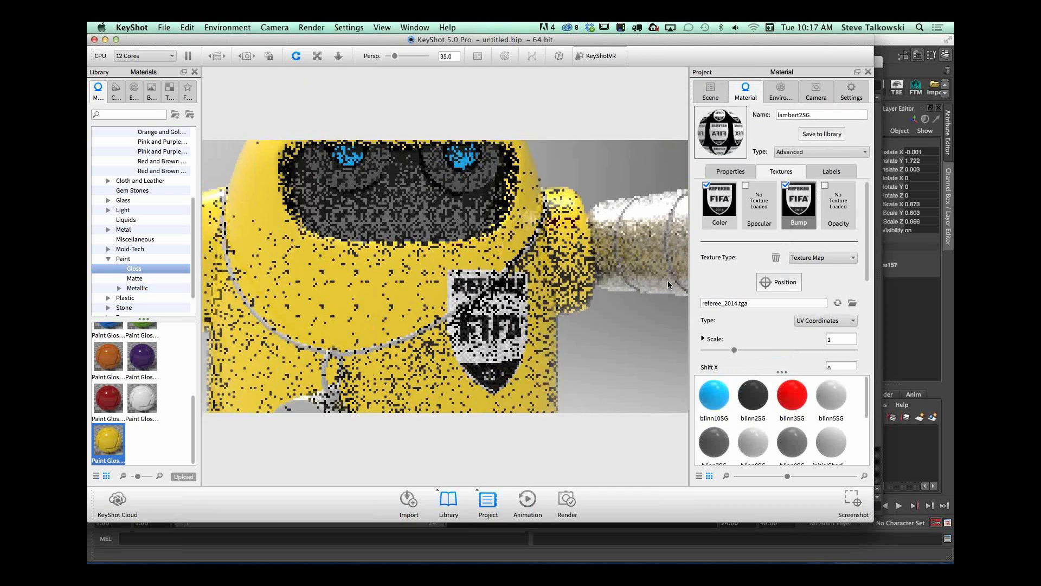
pyautogui.keyDown('alt'); pyautogui.moveTo(472, 337); pyautogui.dragTo(694, 298, button='right'); pyautogui.keyUp('alt')
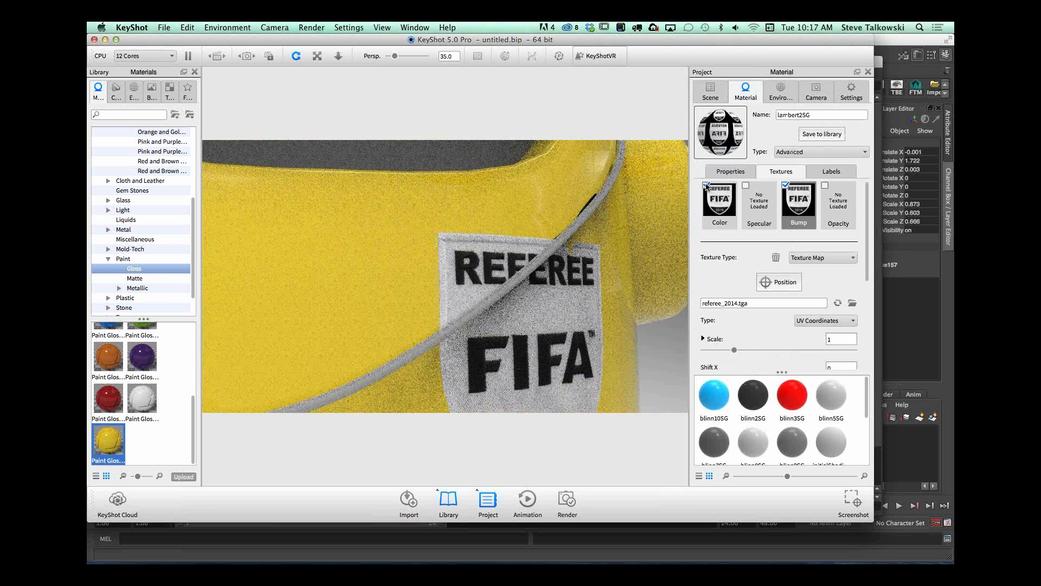
pyautogui.click(707, 185)
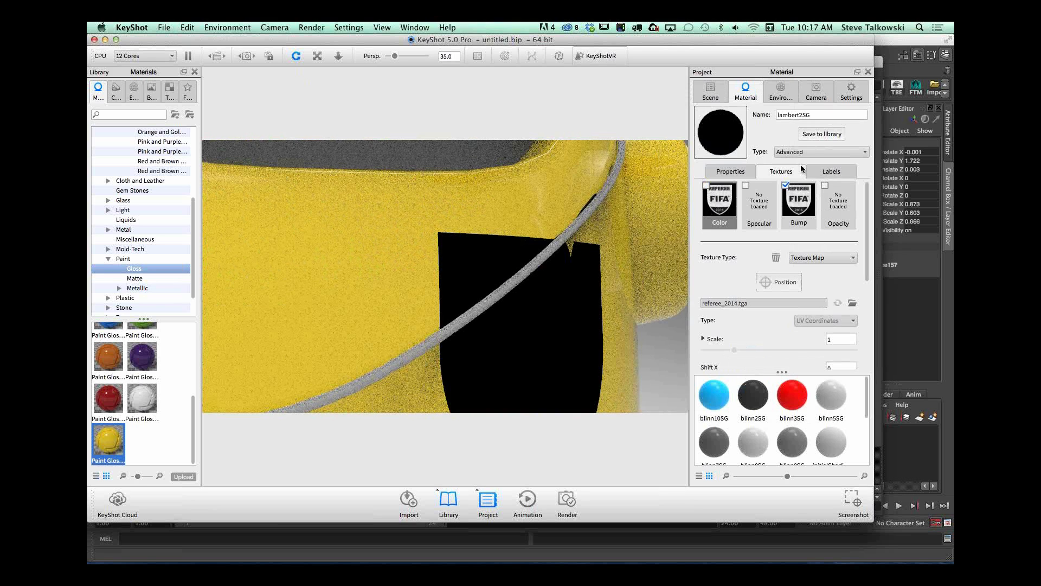
pyautogui.click(730, 172)
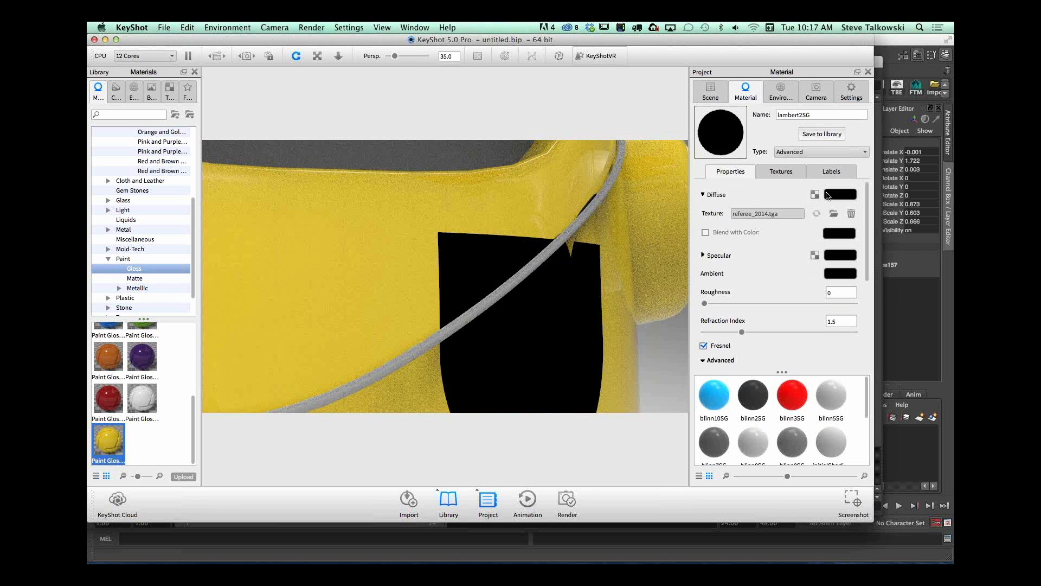
pyautogui.click(853, 197)
pyautogui.moveTo(797, 241); pyautogui.dragTo(809, 240)
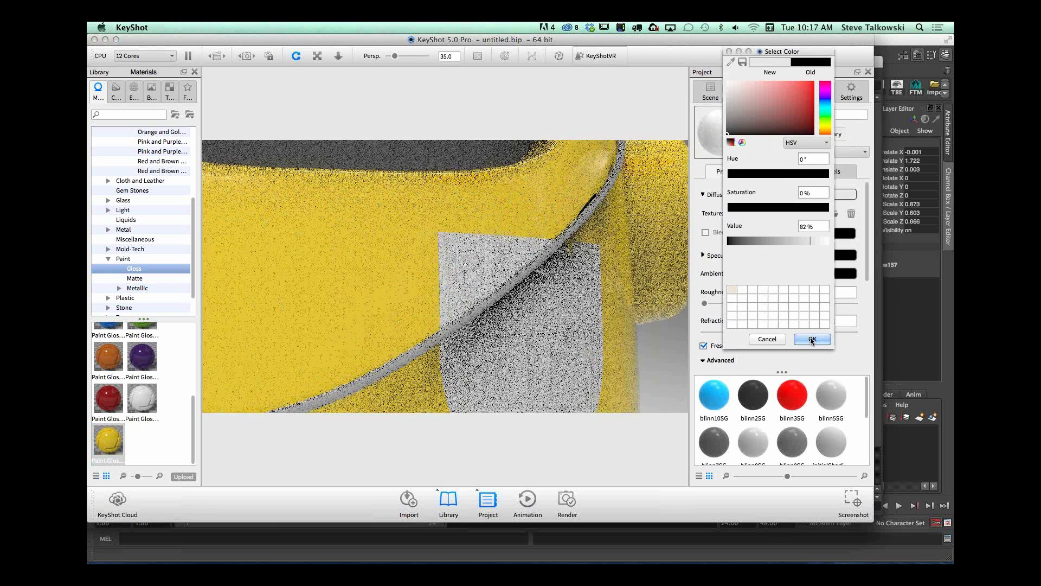
pyautogui.click(801, 340)
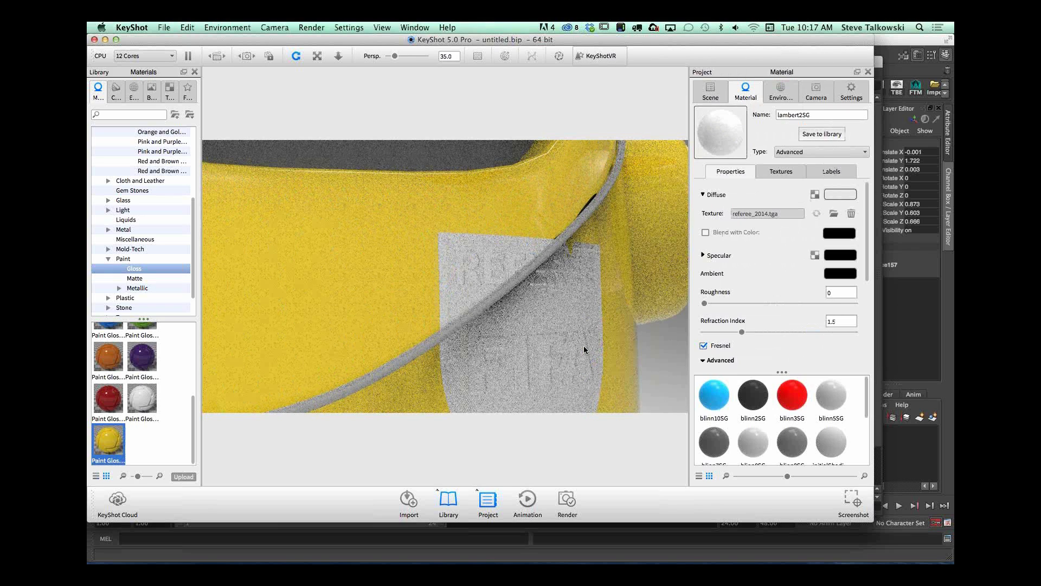
# Step: Raise the bump height of the logo patch's bump texture to 2.97
pyautogui.moveTo(584, 346); pyautogui.dragTo(537, 324)
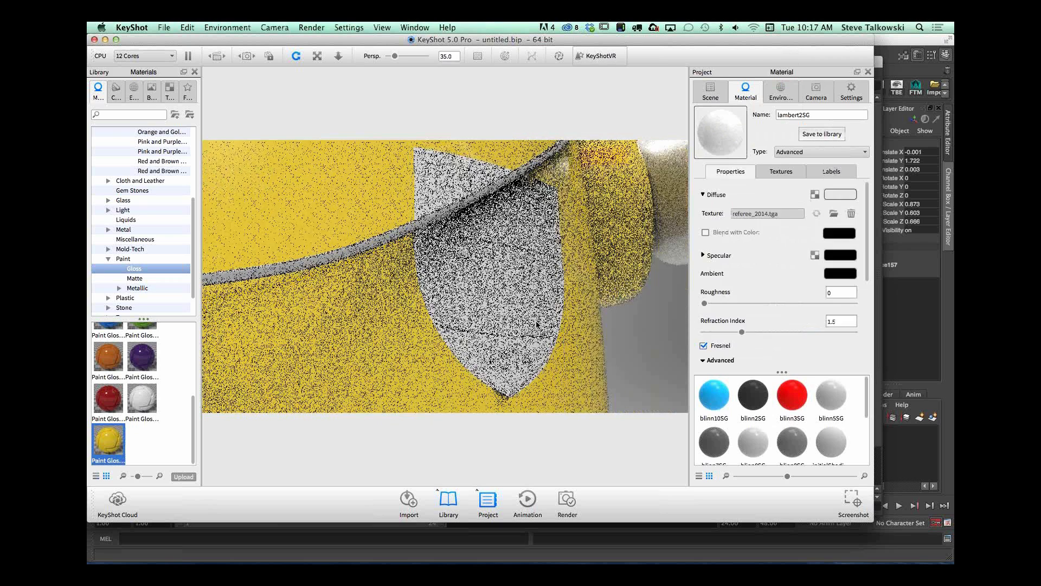
pyautogui.click(781, 170)
pyautogui.scroll(-5, 868, 273)
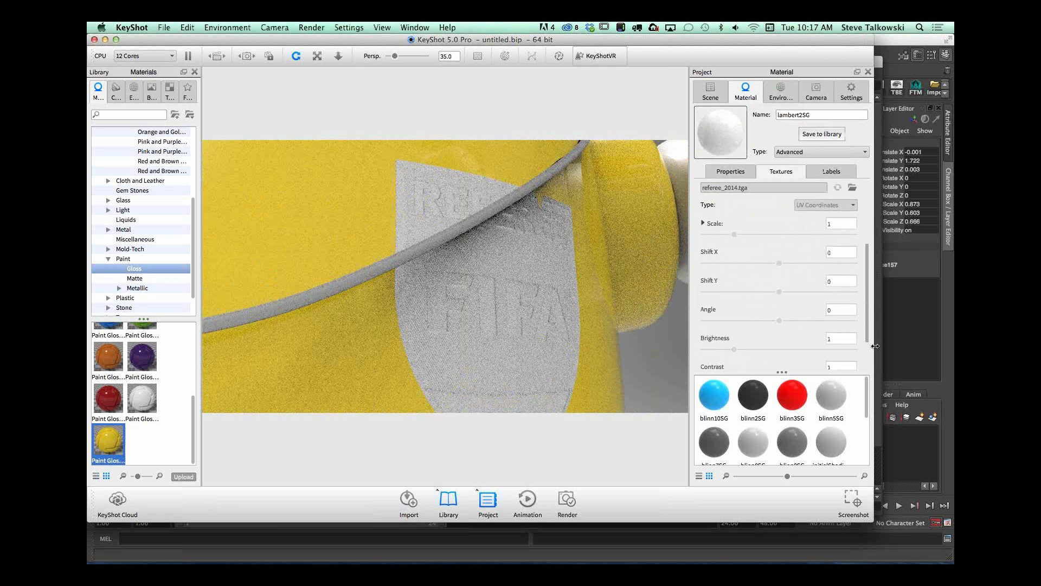
pyautogui.scroll(-3, 844, 278)
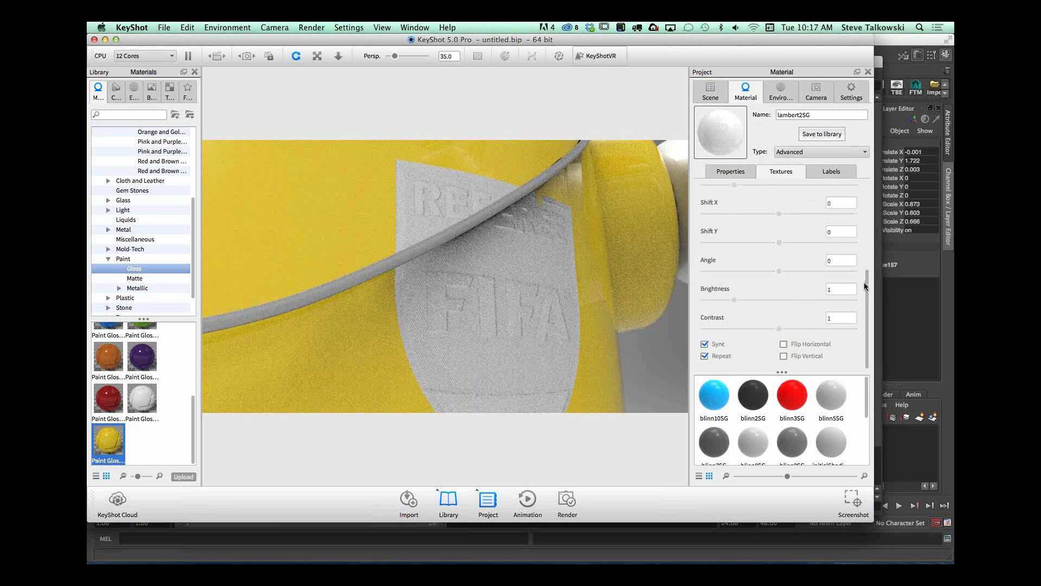
pyautogui.scroll(1, 867, 266)
pyautogui.click(802, 212)
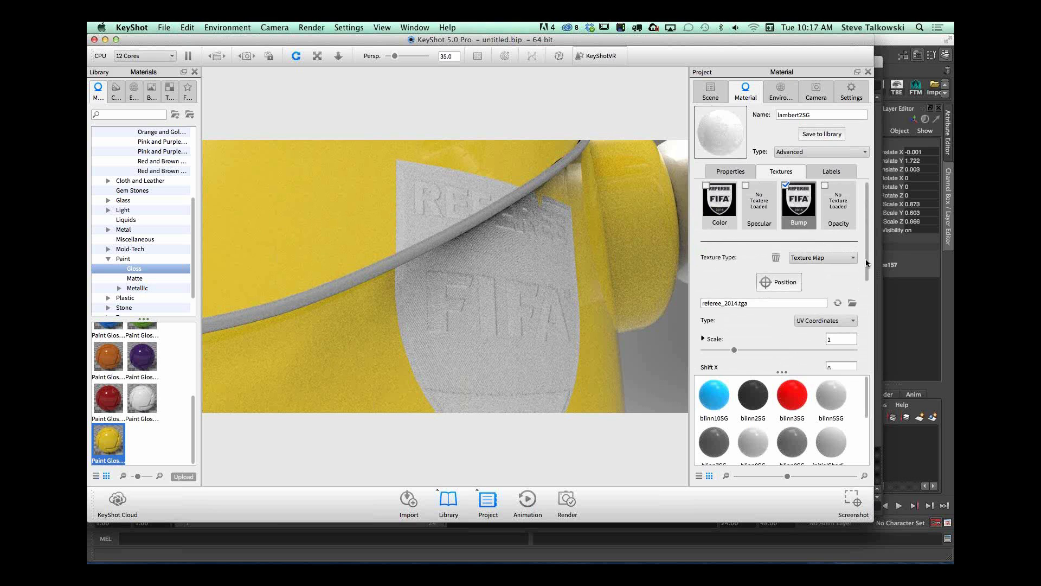
pyautogui.scroll(-5, 796, 345)
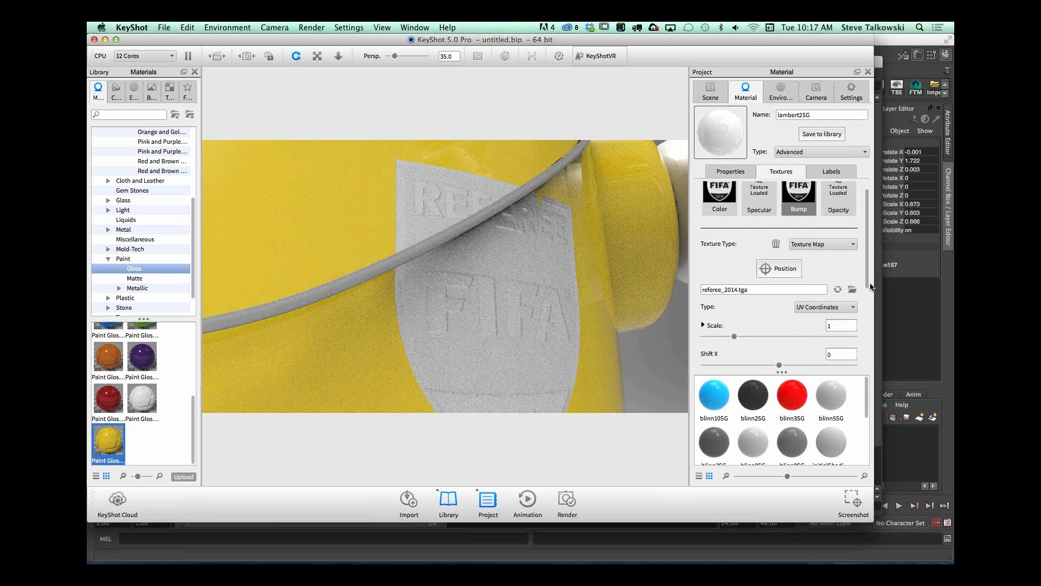
pyautogui.moveTo(811, 344); pyautogui.dragTo(820, 344)
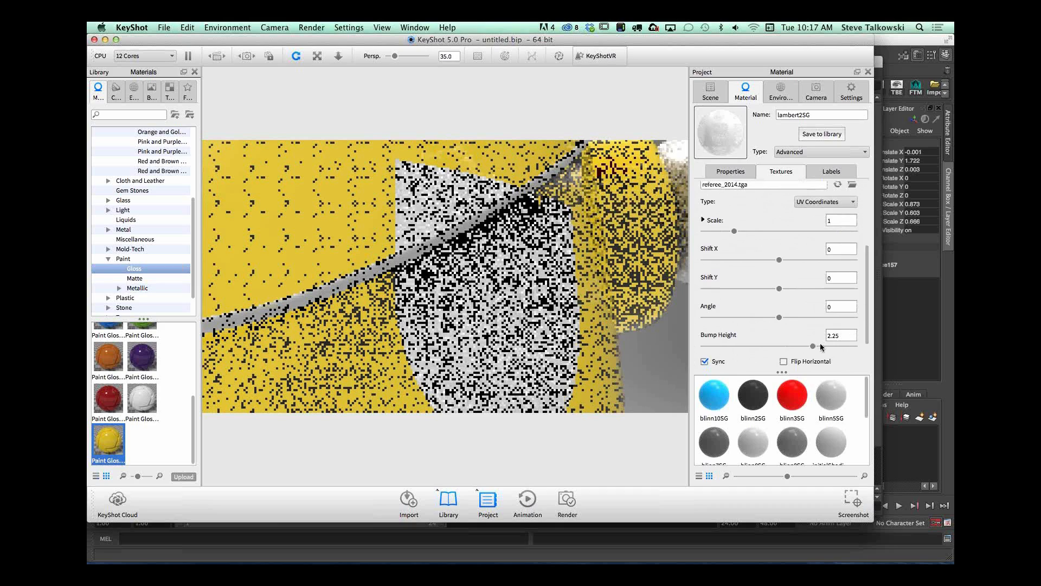
pyautogui.moveTo(821, 344); pyautogui.dragTo(824, 345)
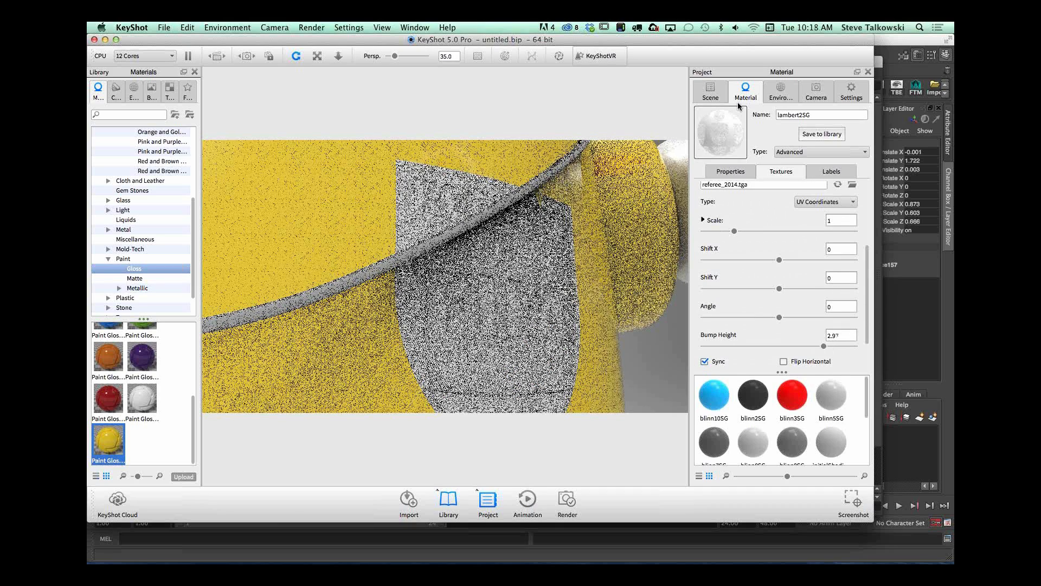
# Step: Set the logo patch's specular color to a near-white with a value of 92%
pyautogui.click(732, 172)
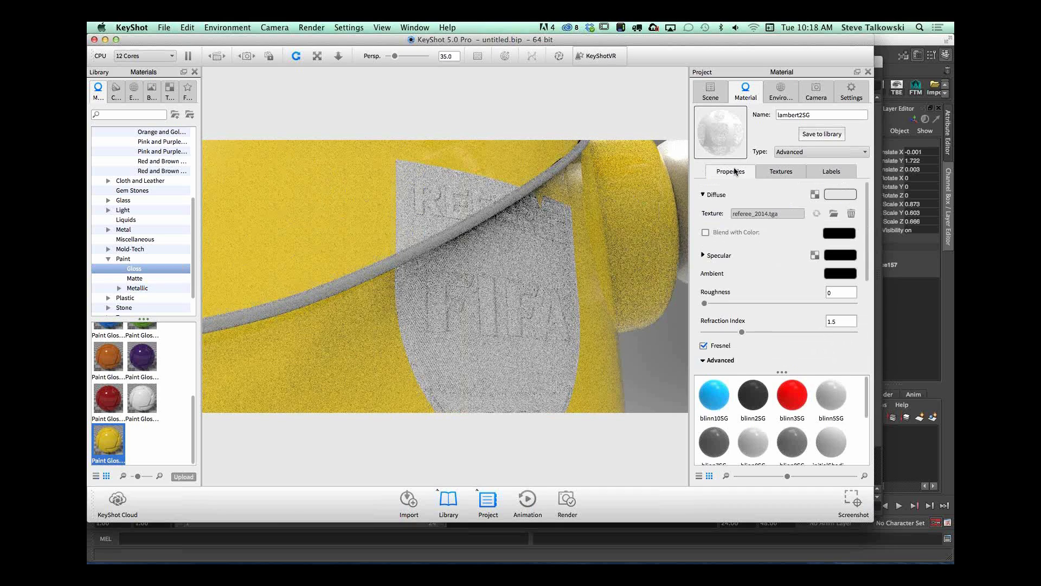
pyautogui.click(844, 257)
pyautogui.moveTo(767, 240); pyautogui.dragTo(821, 242)
pyautogui.click(818, 339)
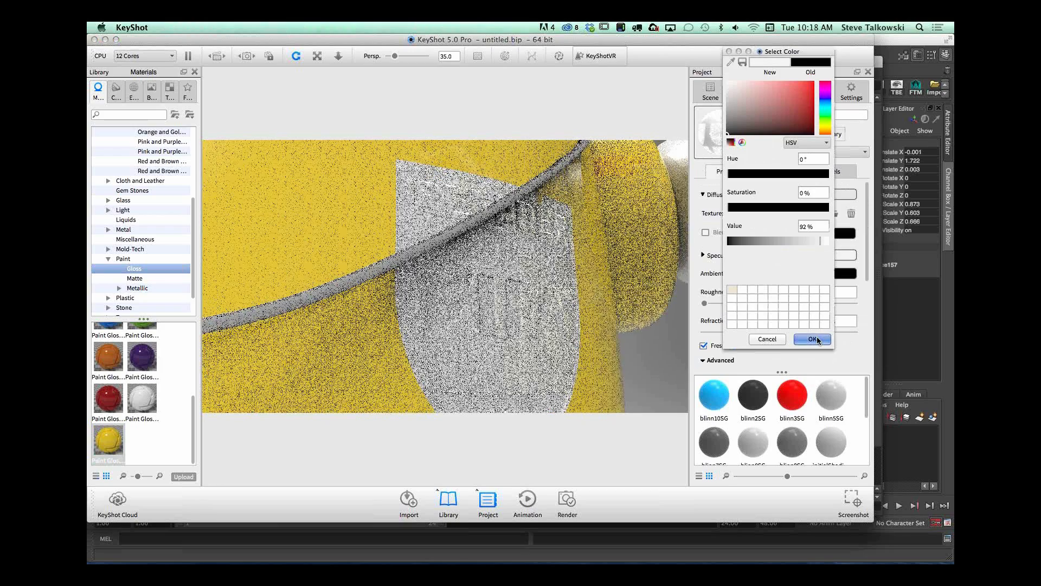
pyautogui.moveTo(558, 257)
pyautogui.mouseDown()
pyautogui.moveTo(565, 295)
pyautogui.moveTo(544, 241)
pyautogui.moveTo(547, 250)
pyautogui.mouseUp()
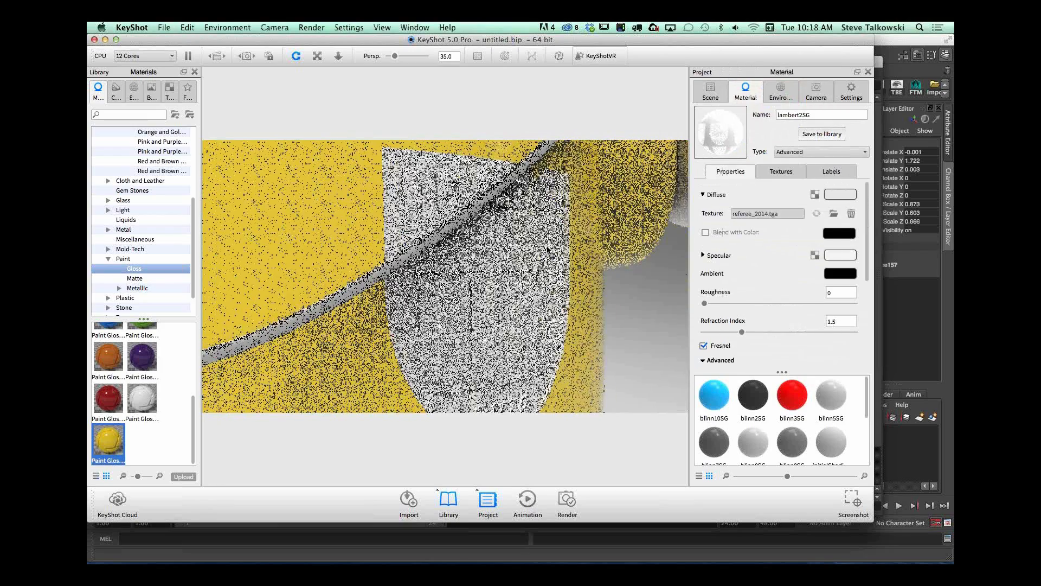
# Step: Re-enable the logo patch's color texture, and switch its bump texture off and back on to compare the effect
pyautogui.click(781, 171)
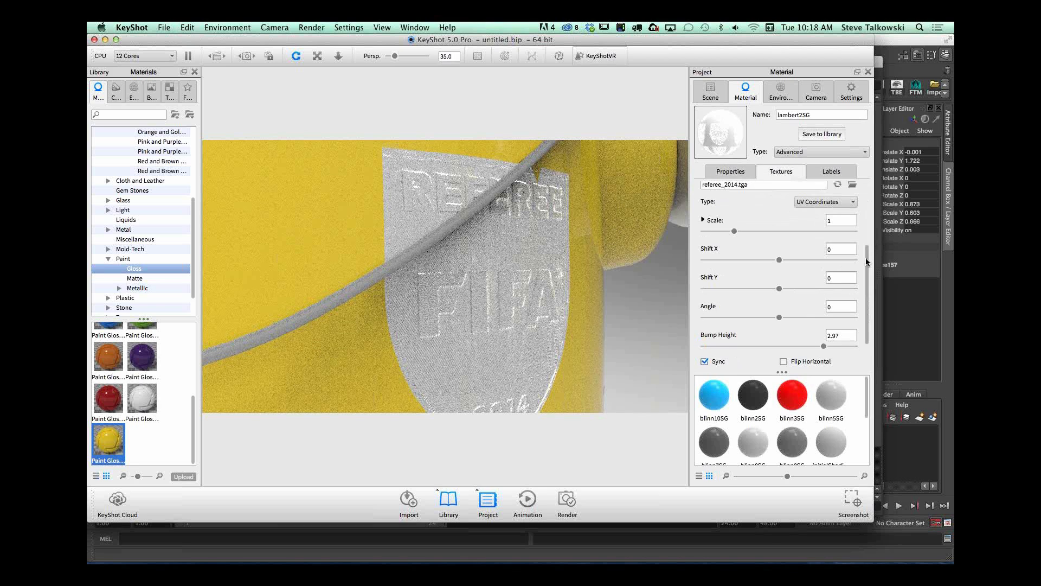
pyautogui.scroll(5, 865, 258)
pyautogui.click(706, 186)
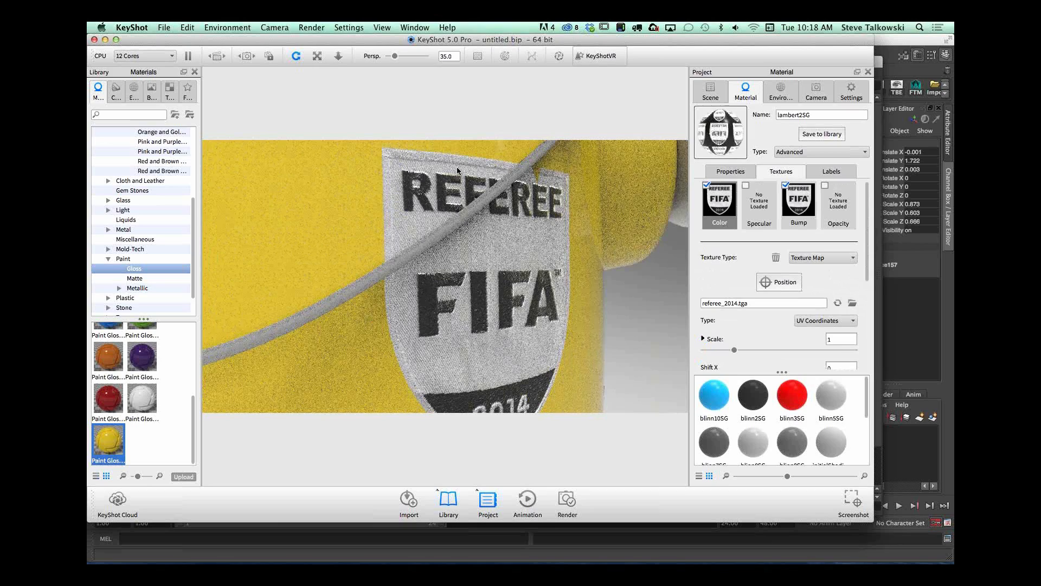
pyautogui.click(786, 185)
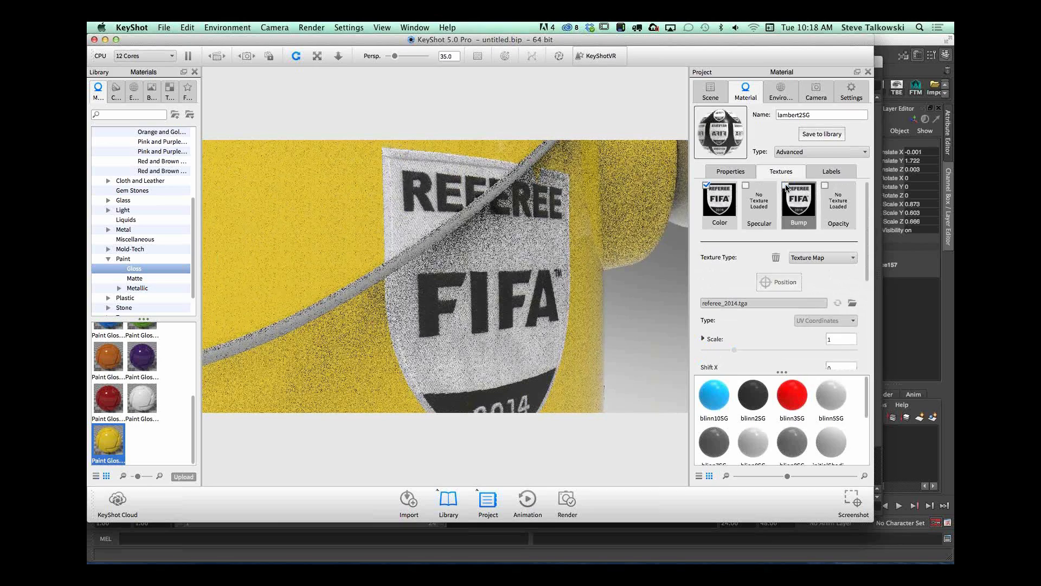
pyautogui.click(785, 185)
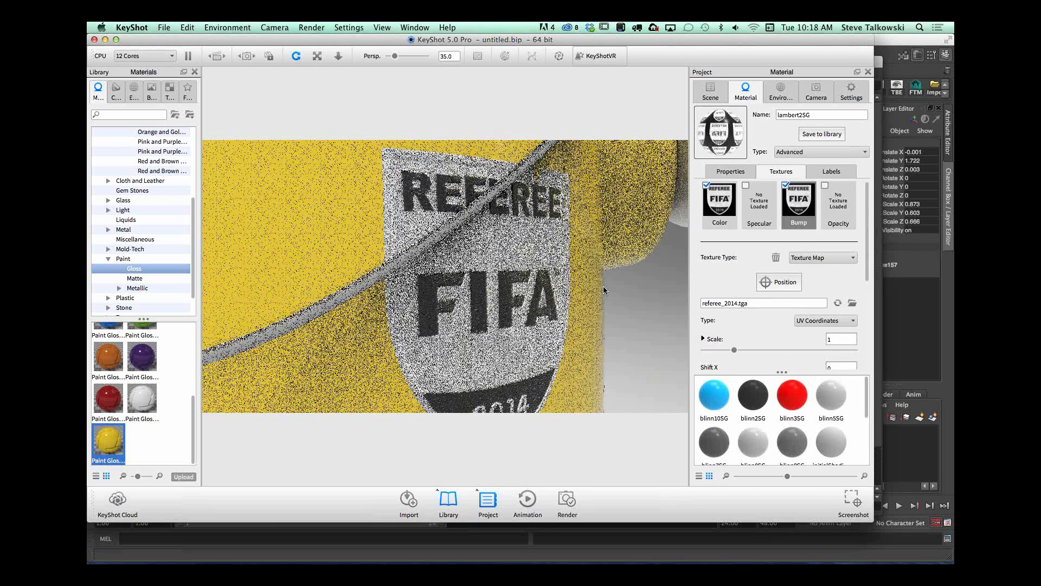
# Step: Frame the robot's upper body with the whistle and show the Chrome materials in the library's Metal category
pyautogui.scroll(-5, 358, 315)
pyautogui.moveTo(357, 315); pyautogui.dragTo(601, 341)
pyautogui.scroll(-5, 601, 341)
pyautogui.moveTo(543, 347); pyautogui.dragTo(569, 321, button='middle')
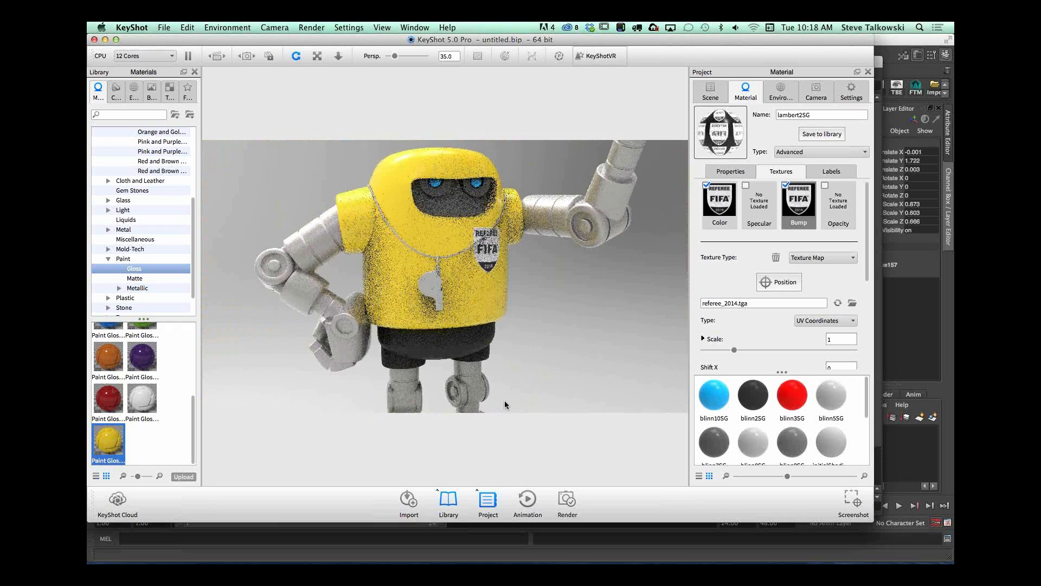
pyautogui.scroll(3, 607, 302)
pyautogui.moveTo(616, 299); pyautogui.dragTo(569, 315)
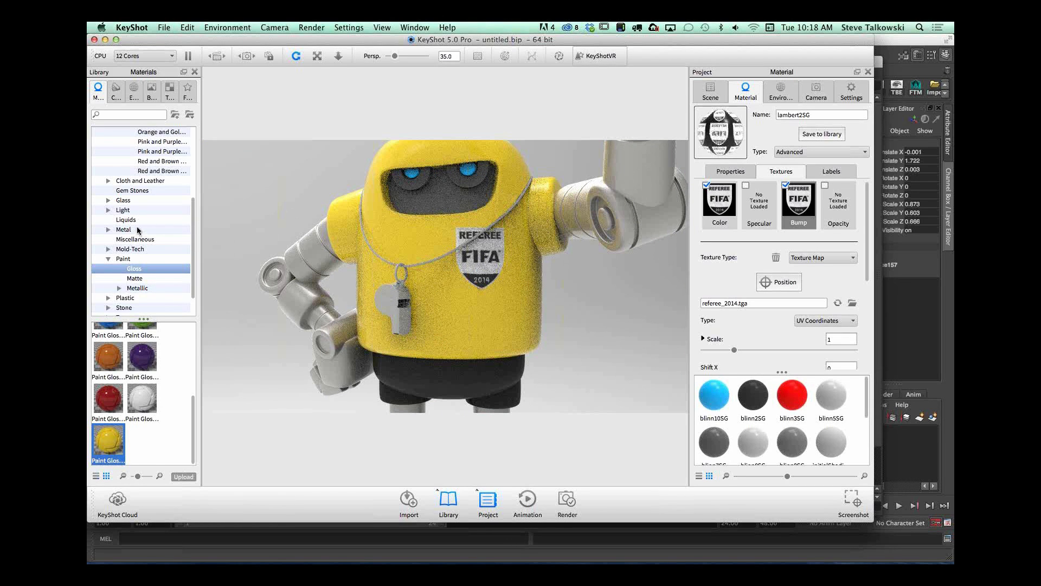
pyautogui.click(139, 229)
pyautogui.moveTo(195, 332); pyautogui.dragTo(195, 324)
pyautogui.click(108, 230)
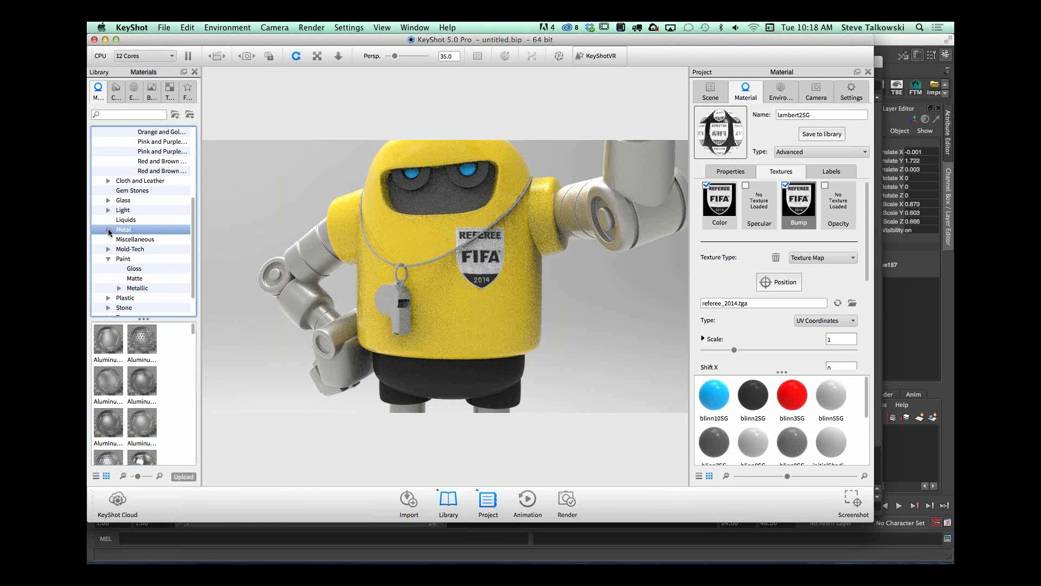
pyautogui.click(147, 269)
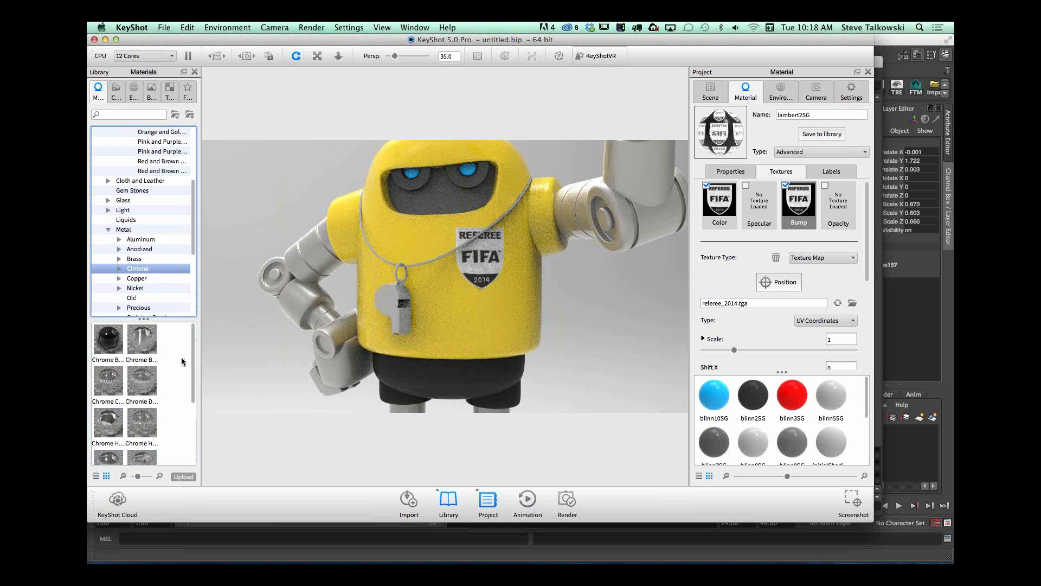
# Step: Try the Chrome Spun material on the whistle and inspect it up close
pyautogui.moveTo(143, 340)
pyautogui.mouseDown()
pyautogui.moveTo(154, 347)
pyautogui.moveTo(142, 330)
pyautogui.mouseUp()
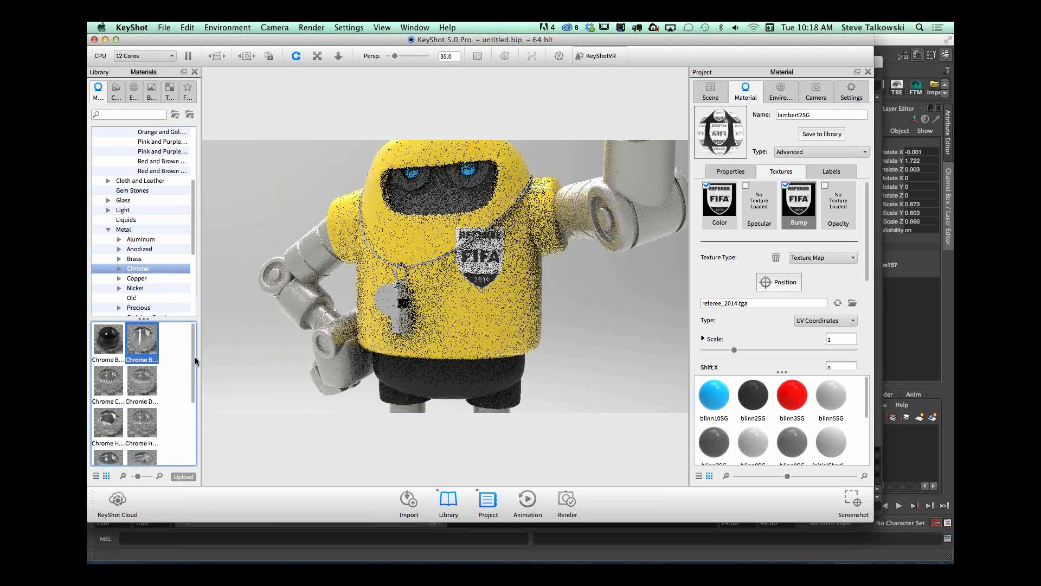
pyautogui.moveTo(194, 383); pyautogui.dragTo(401, 320)
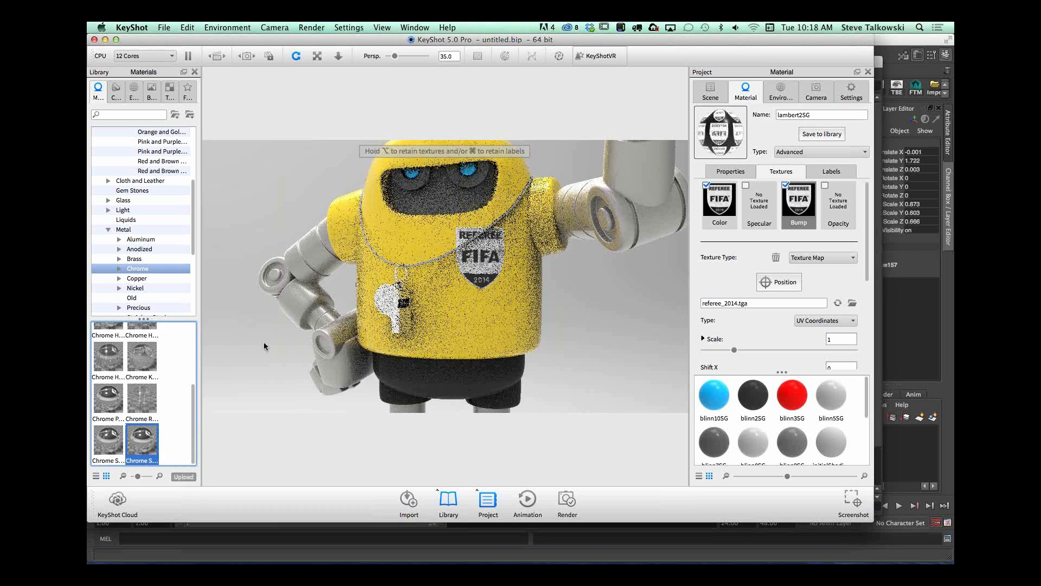
pyautogui.moveTo(569, 311); pyautogui.dragTo(543, 305)
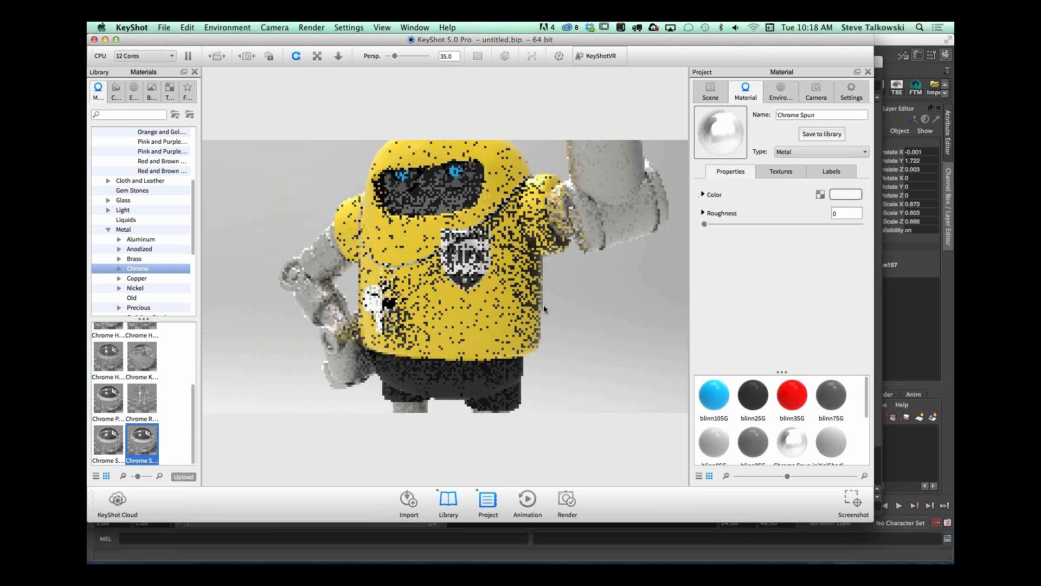
pyautogui.scroll(3, 409, 349)
pyautogui.scroll(4, 410, 349)
pyautogui.moveTo(409, 348); pyautogui.dragTo(539, 349, button='middle')
pyautogui.moveTo(539, 349); pyautogui.dragTo(523, 320)
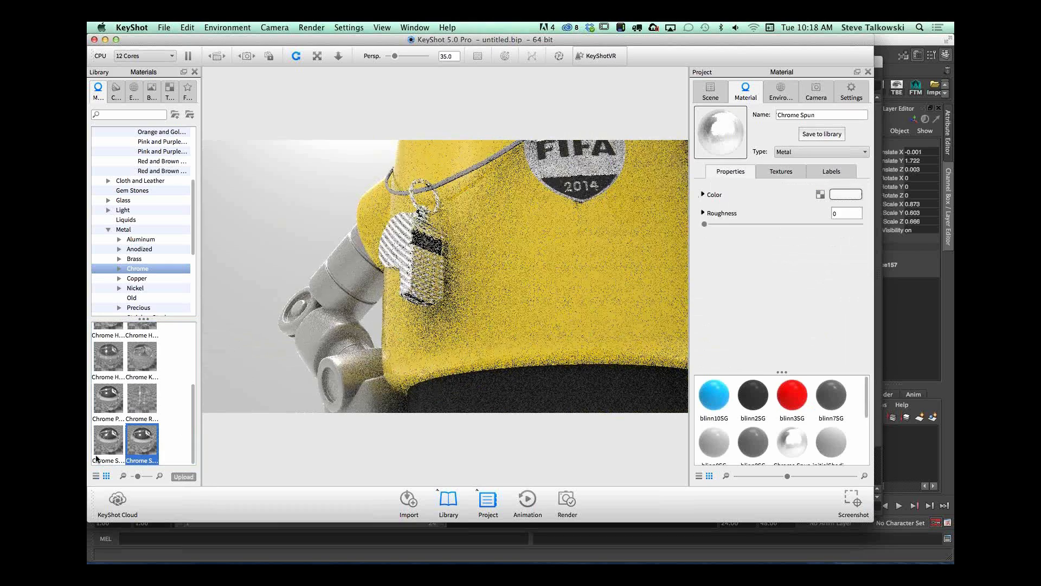
# Step: Try another chrome on the whistle, and replace it with the Chrome Polished material
pyautogui.moveTo(97, 458); pyautogui.dragTo(394, 242)
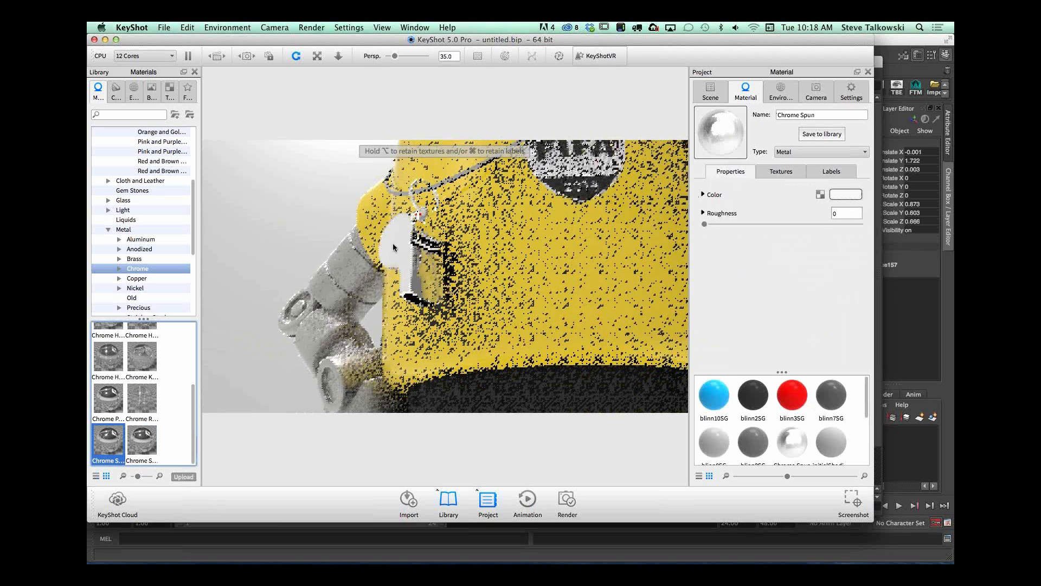
pyautogui.moveTo(138, 476); pyautogui.dragTo(136, 477)
pyautogui.moveTo(166, 413); pyautogui.dragTo(393, 244)
# Step: Examine the full robot from head to feet, including the raised red card and the chrome whistle
pyautogui.moveTo(554, 292); pyautogui.dragTo(521, 291)
pyautogui.scroll(-8, 520, 291)
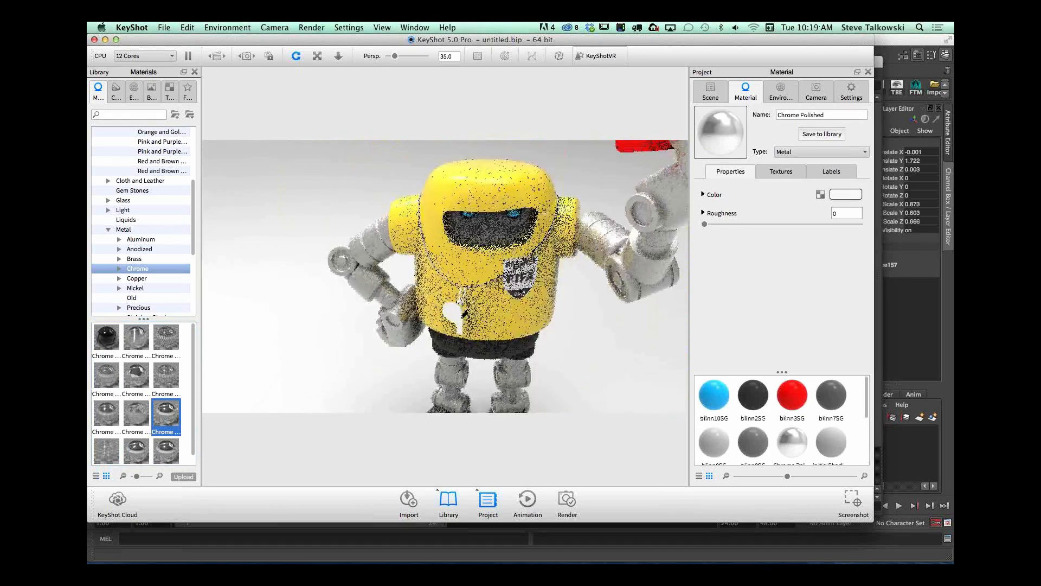
pyautogui.moveTo(519, 291); pyautogui.dragTo(545, 309, button='middle')
pyautogui.scroll(-6, 546, 276)
pyautogui.moveTo(545, 309); pyautogui.dragTo(516, 285)
pyautogui.scroll(-2, 516, 285)
pyautogui.scroll(-2, 526, 266)
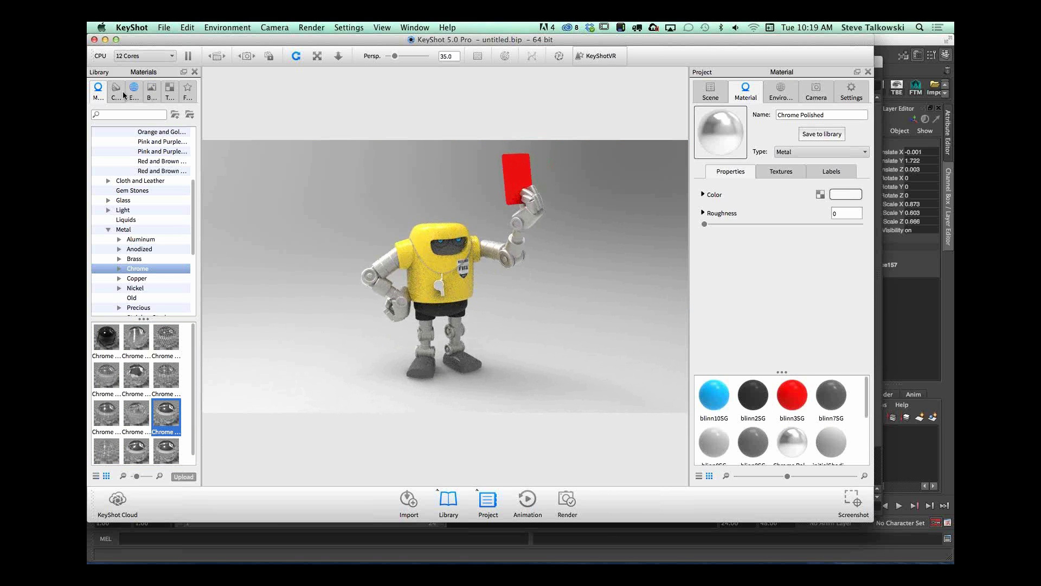
pyautogui.moveTo(193, 216); pyautogui.dragTo(178, 314)
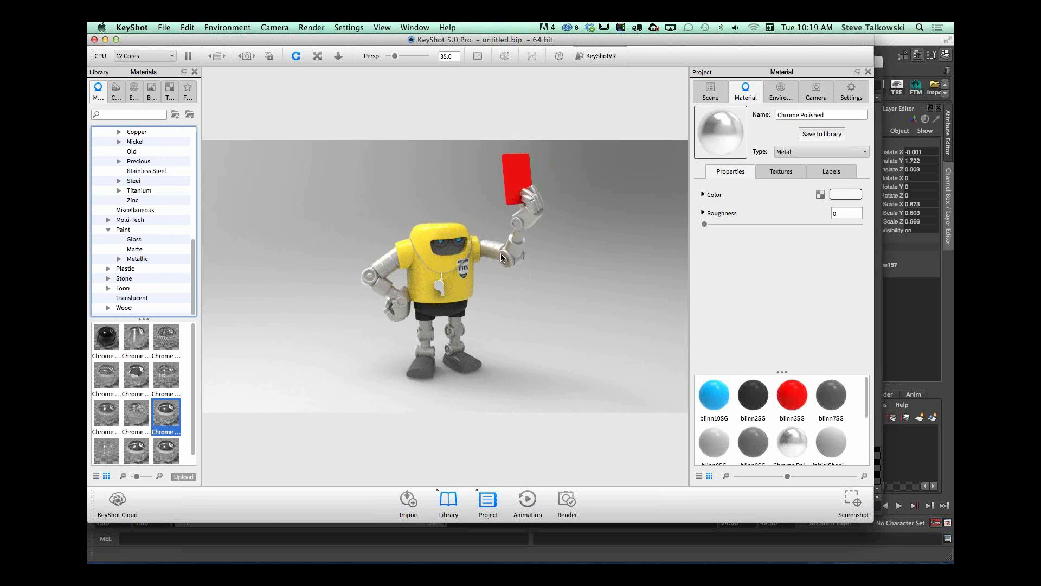
# Step: Rotate the lighting environment around the robot to give a lighter backdrop in a front view
pyautogui.moveTo(503, 260)
pyautogui.mouseDown()
pyautogui.moveTo(583, 308)
pyautogui.moveTo(604, 251)
pyautogui.moveTo(621, 259)
pyautogui.moveTo(586, 269)
pyautogui.moveTo(608, 317)
pyautogui.moveTo(558, 303)
pyautogui.moveTo(662, 266)
pyautogui.moveTo(604, 283)
pyautogui.moveTo(581, 322)
pyautogui.moveTo(500, 275)
pyautogui.moveTo(453, 279)
pyautogui.moveTo(450, 229)
pyautogui.moveTo(395, 253)
pyautogui.moveTo(507, 254)
pyautogui.mouseUp()
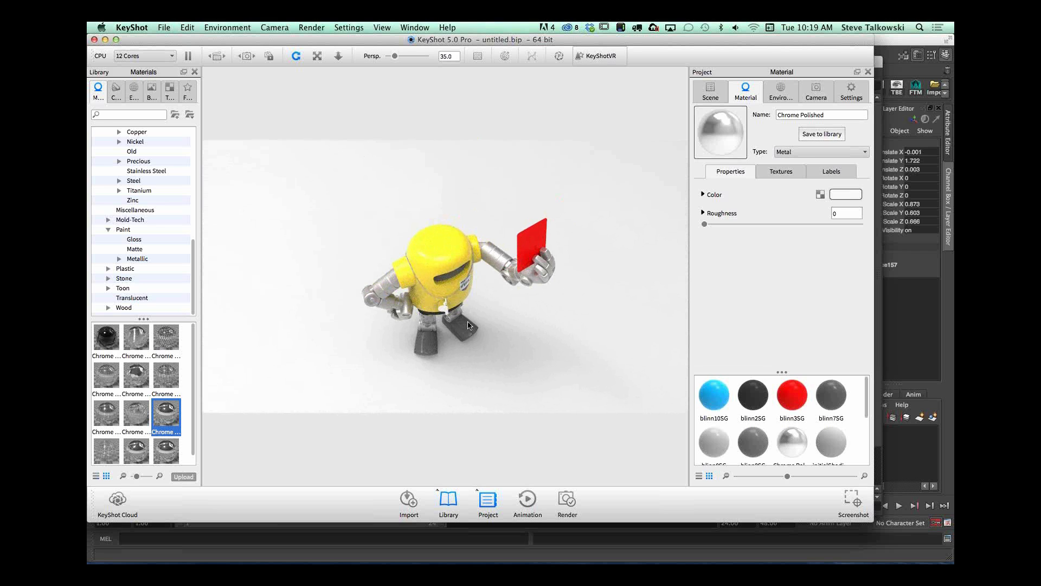
pyautogui.moveTo(497, 316); pyautogui.dragTo(470, 270)
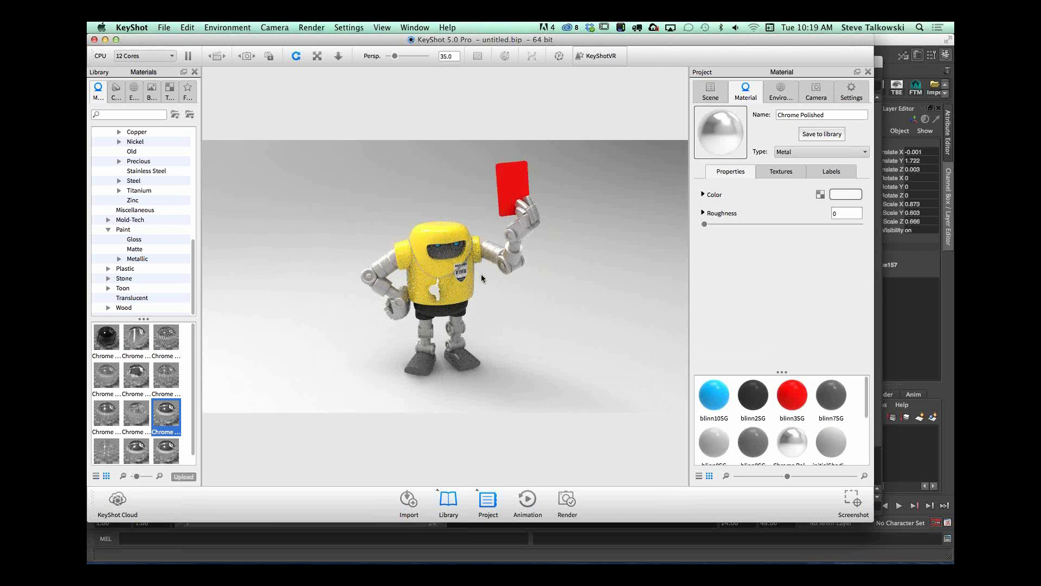
pyautogui.moveTo(585, 294)
pyautogui.keyDown('super'); pyautogui.mouseDown()
pyautogui.moveTo(464, 314)
pyautogui.moveTo(617, 291)
pyautogui.moveTo(611, 281)
pyautogui.moveTo(572, 316)
pyautogui.moveTo(617, 310)
pyautogui.moveTo(569, 291)
pyautogui.moveTo(514, 304)
pyautogui.moveTo(605, 300)
pyautogui.moveTo(480, 307)
pyautogui.moveTo(575, 295)
pyautogui.moveTo(421, 320)
pyautogui.moveTo(576, 288)
pyautogui.mouseUp(); pyautogui.keyUp('super')
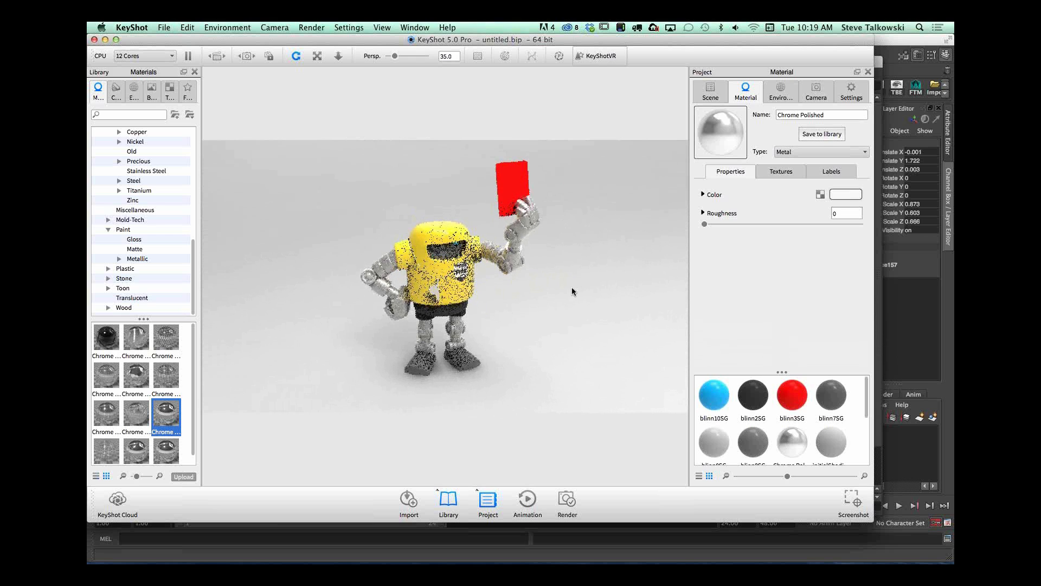
# Step: Apply the Grey backplate from Solid Vignettes as the scene background and enlarge the application window
pyautogui.click(134, 91)
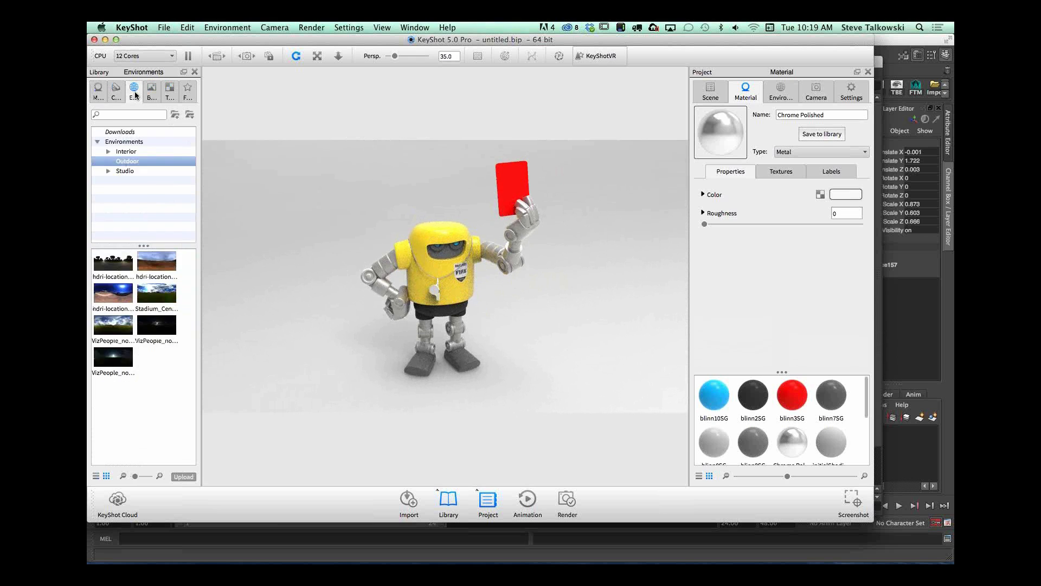
pyautogui.click(149, 94)
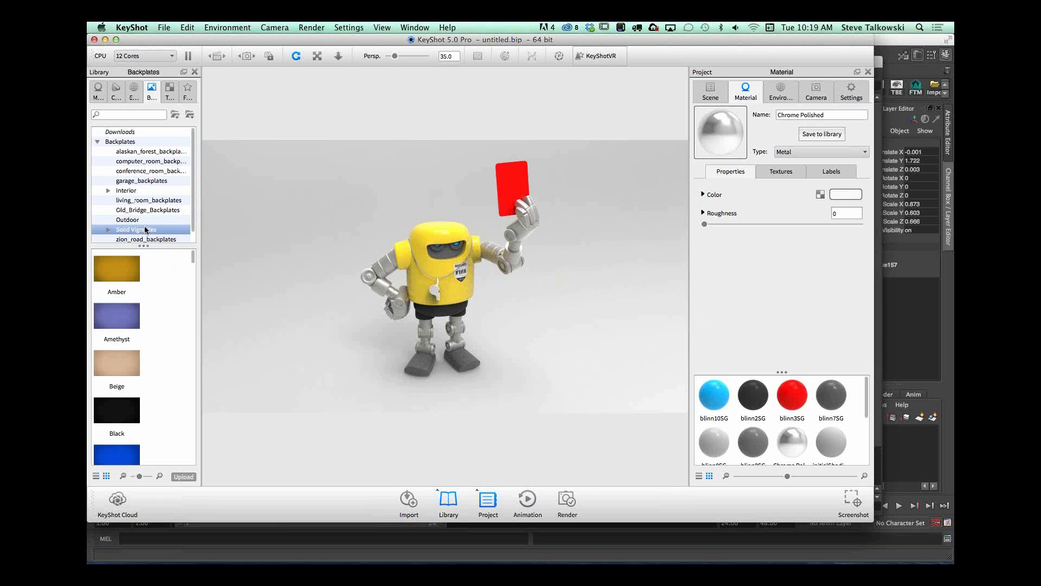
pyautogui.scroll(-1, 192, 259)
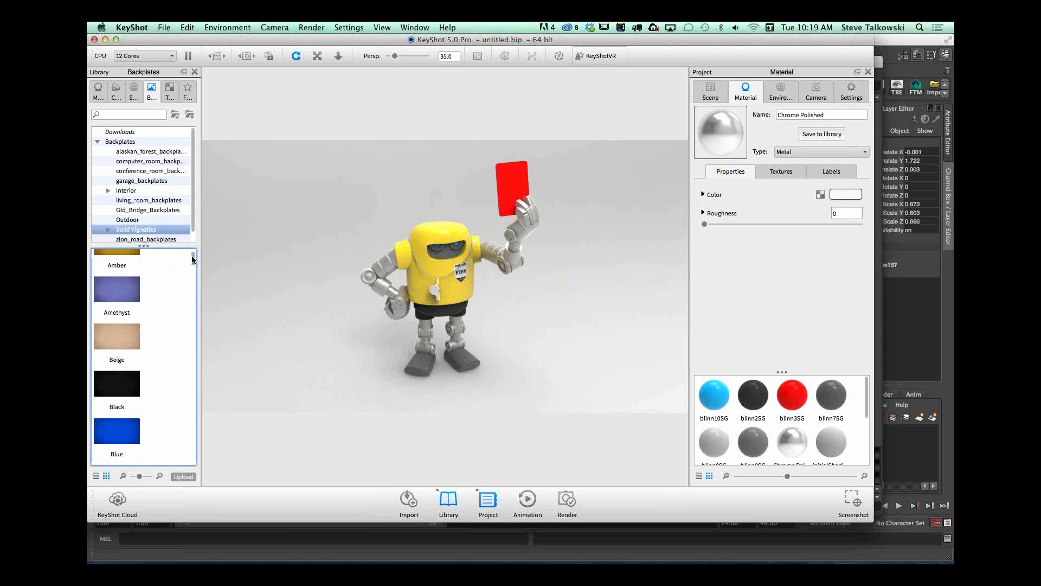
pyautogui.scroll(-5, 196, 293)
pyautogui.moveTo(139, 477); pyautogui.dragTo(135, 477)
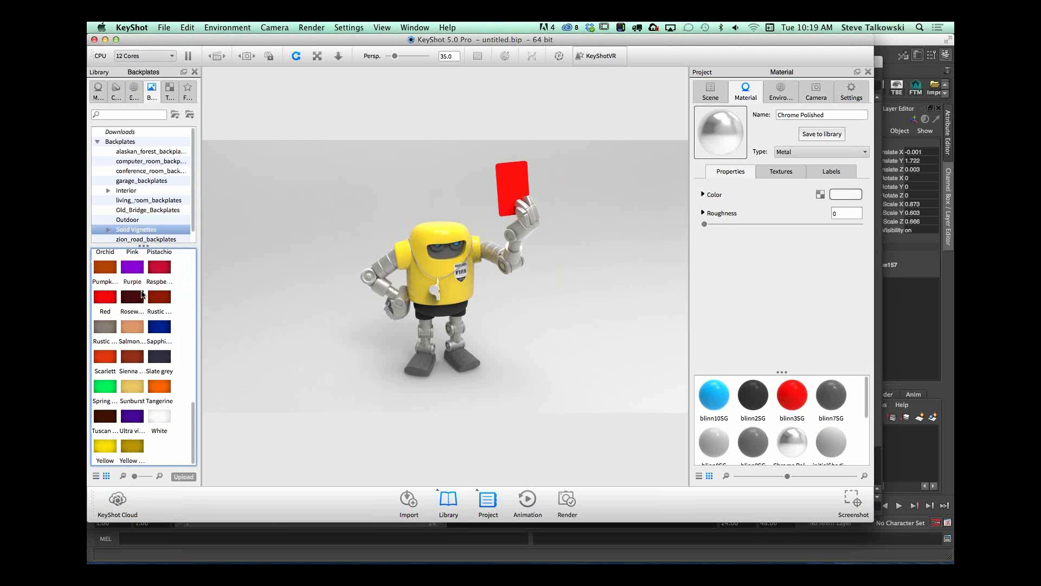
pyautogui.moveTo(195, 415); pyautogui.dragTo(188, 333)
pyautogui.moveTo(129, 352); pyautogui.dragTo(326, 242)
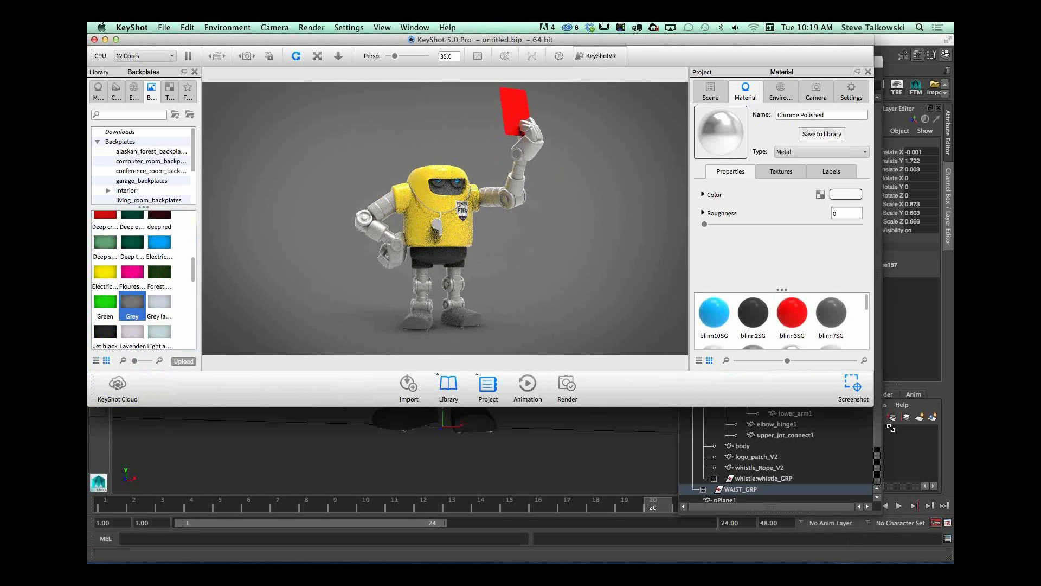
pyautogui.moveTo(890, 428); pyautogui.dragTo(926, 518)
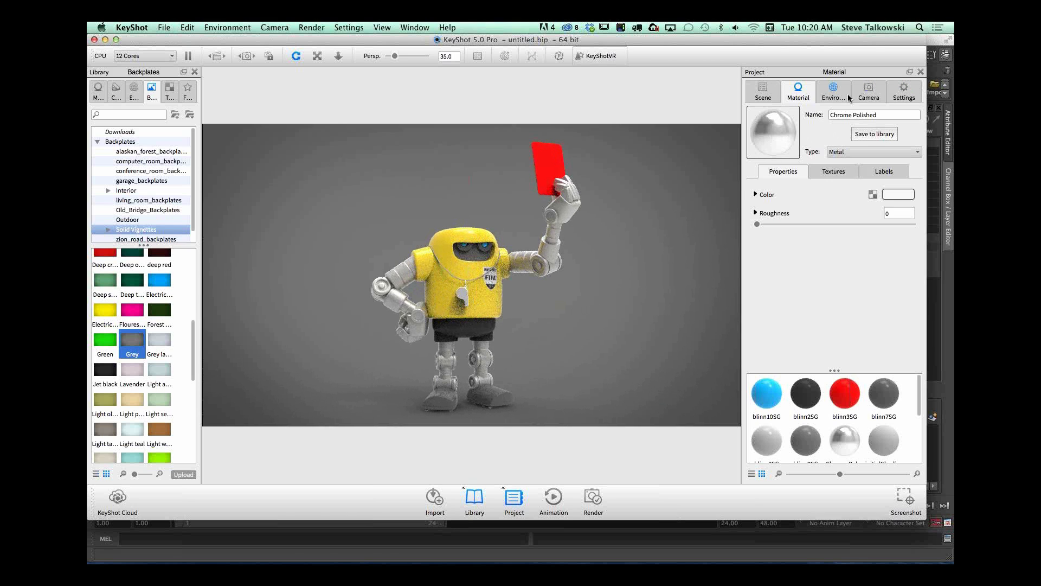
# Step: Open the startup.hdr environment in the HDRI Editor and resize its window so that more of the robot can be seen
pyautogui.click(833, 92)
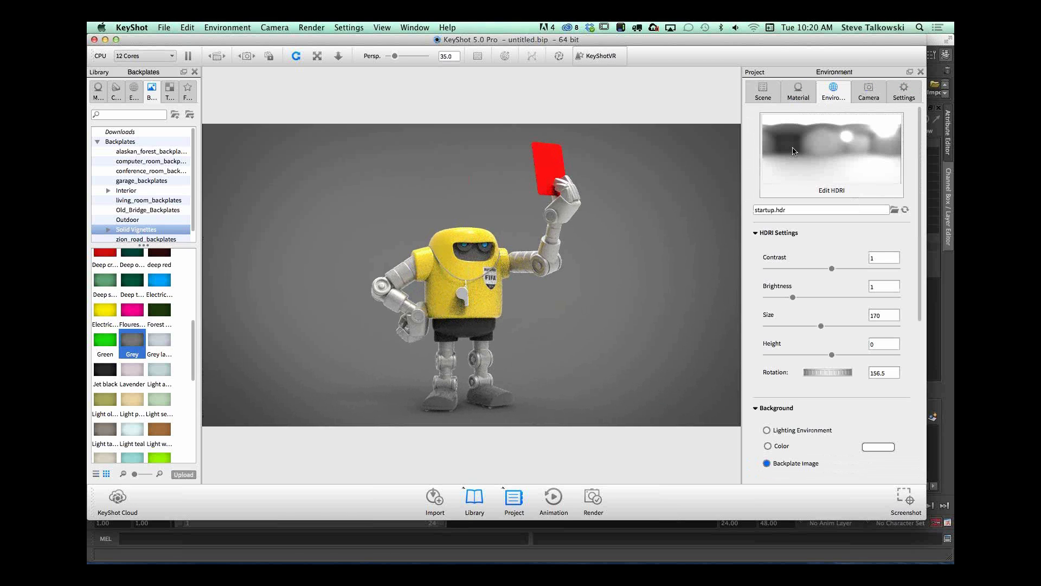
pyautogui.click(832, 190)
pyautogui.moveTo(628, 130); pyautogui.dragTo(509, 247)
pyautogui.moveTo(742, 244); pyautogui.dragTo(583, 310)
pyautogui.moveTo(584, 501); pyautogui.dragTo(573, 445)
pyautogui.moveTo(554, 251); pyautogui.dragTo(871, 247)
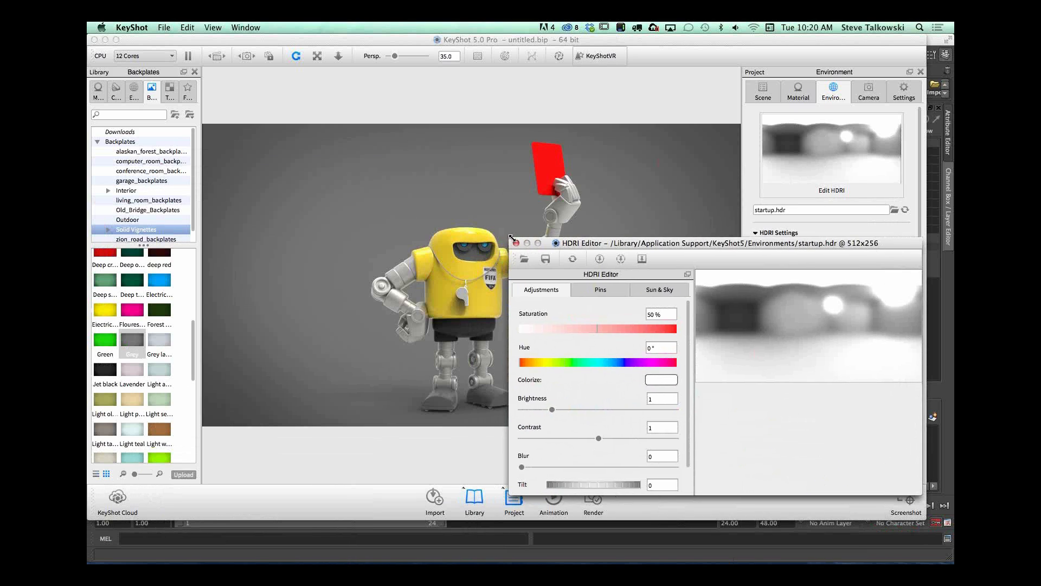
pyautogui.moveTo(516, 243); pyautogui.dragTo(560, 244)
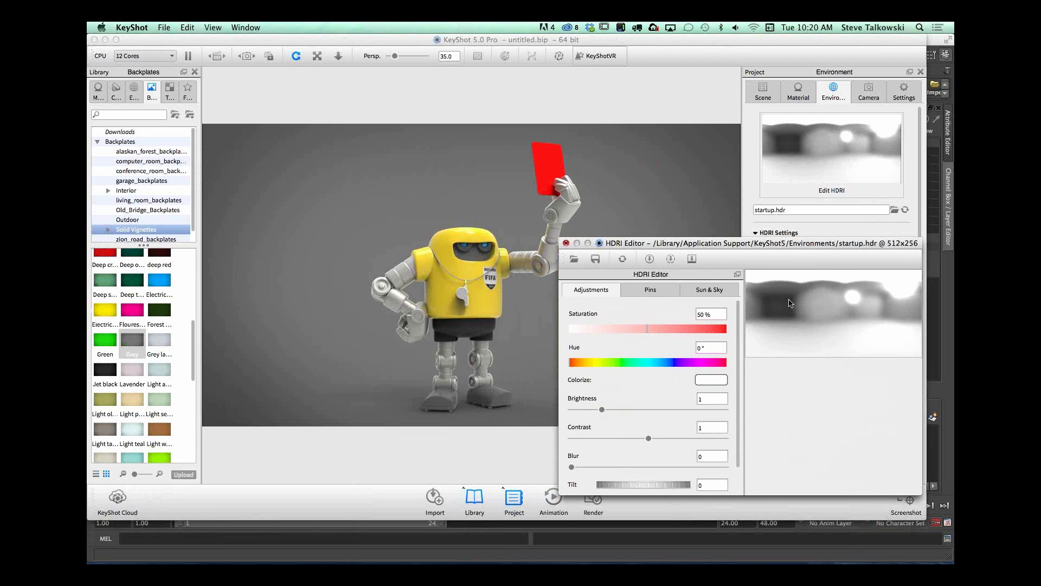
# Step: Add a circular highlight pin to the environment by placing its highlight on the robot's yellow head
pyautogui.click(651, 290)
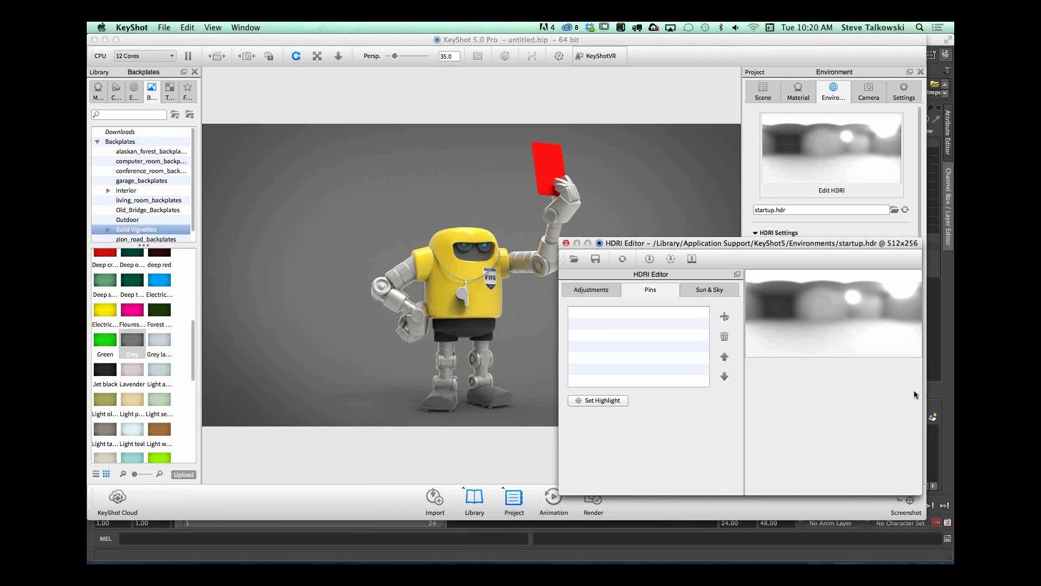
pyautogui.click(599, 401)
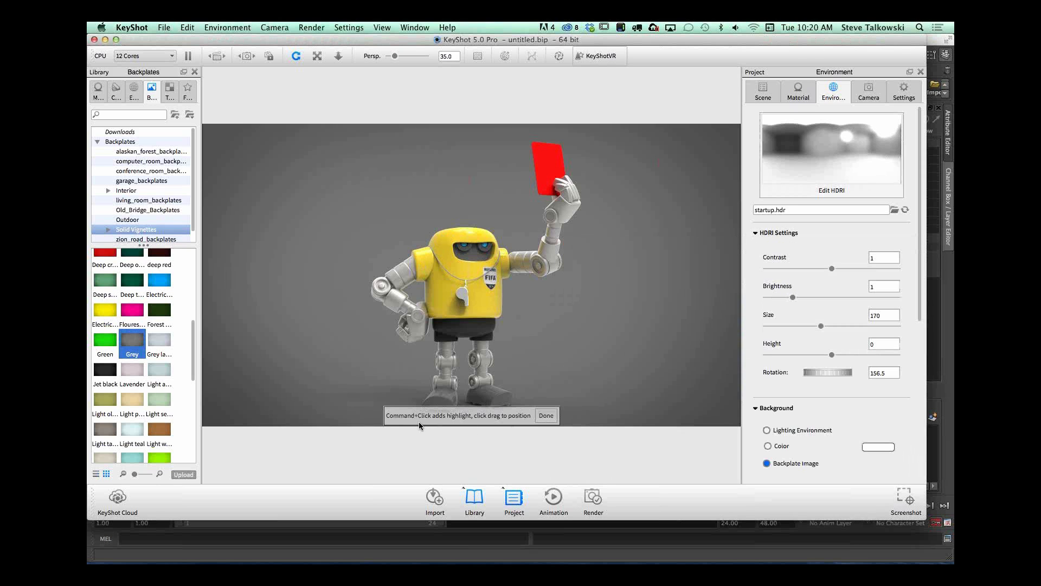
pyautogui.click(546, 415)
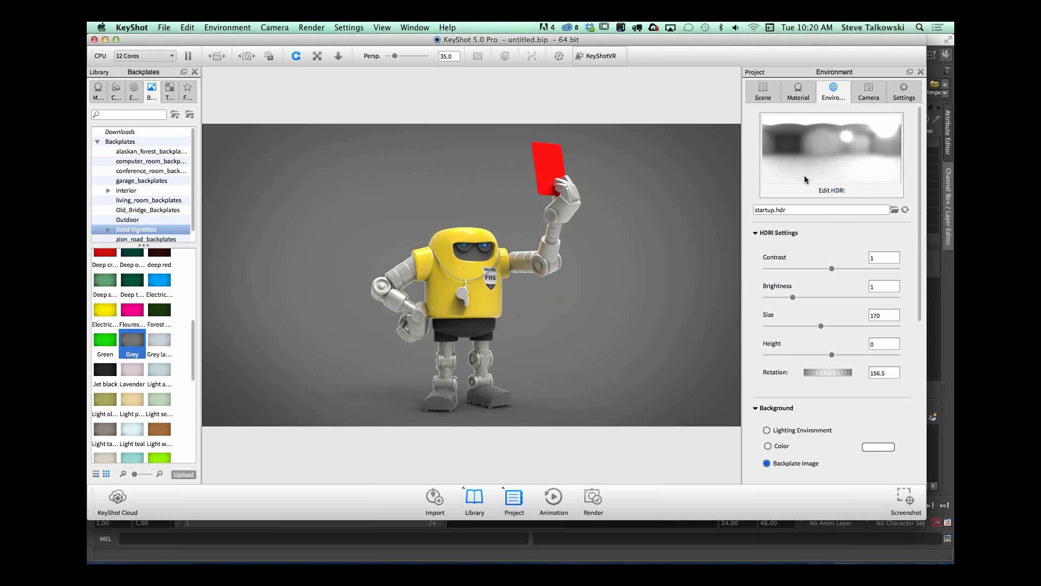
pyautogui.click(820, 189)
pyautogui.click(600, 404)
pyautogui.click(447, 239)
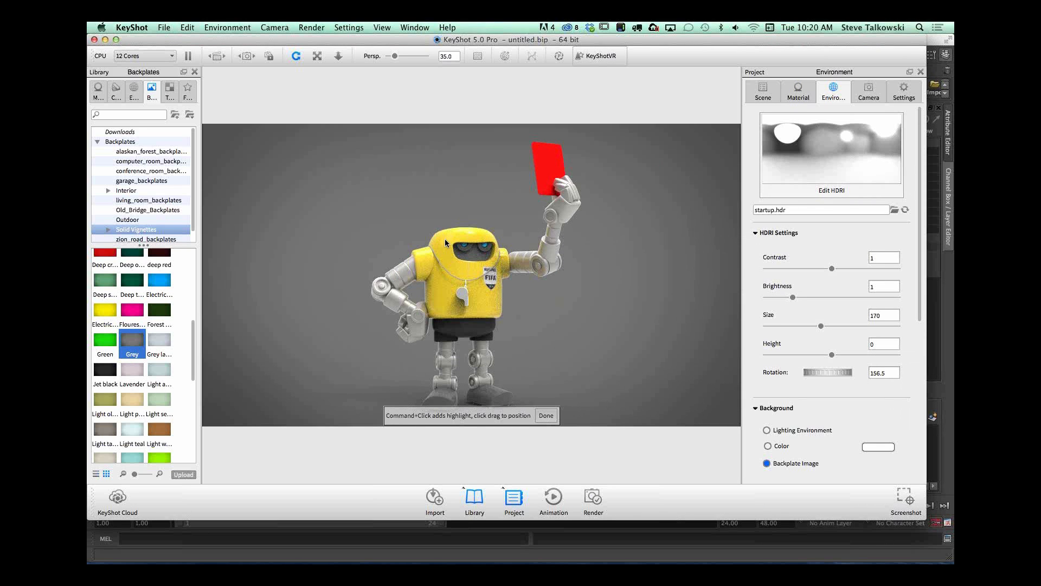
pyautogui.moveTo(441, 240); pyautogui.dragTo(446, 235)
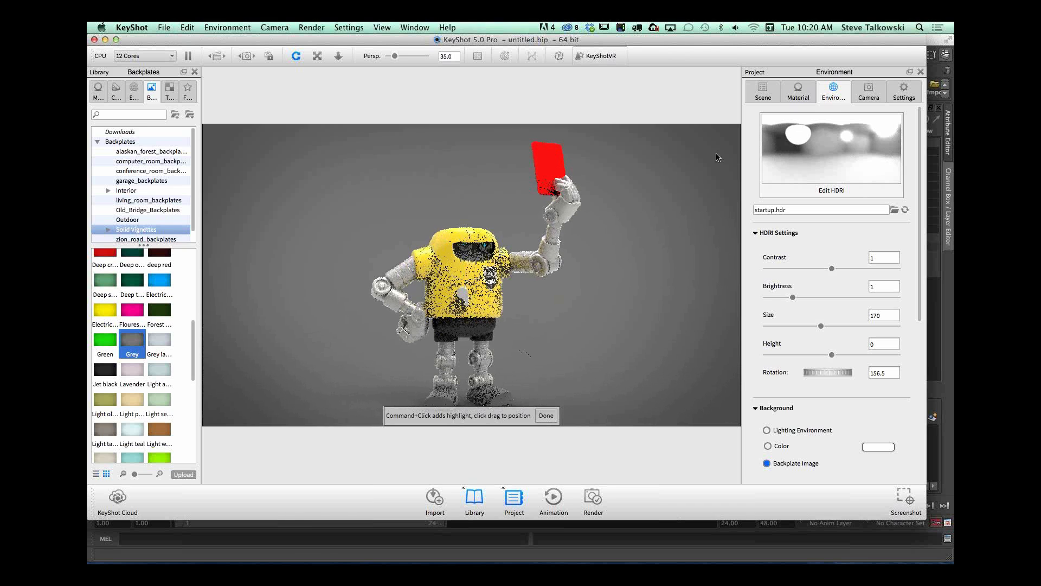
# Step: Shift the highlight pin slightly sideways on the HDRI map and set its brightness to 2.644
pyautogui.click(797, 140)
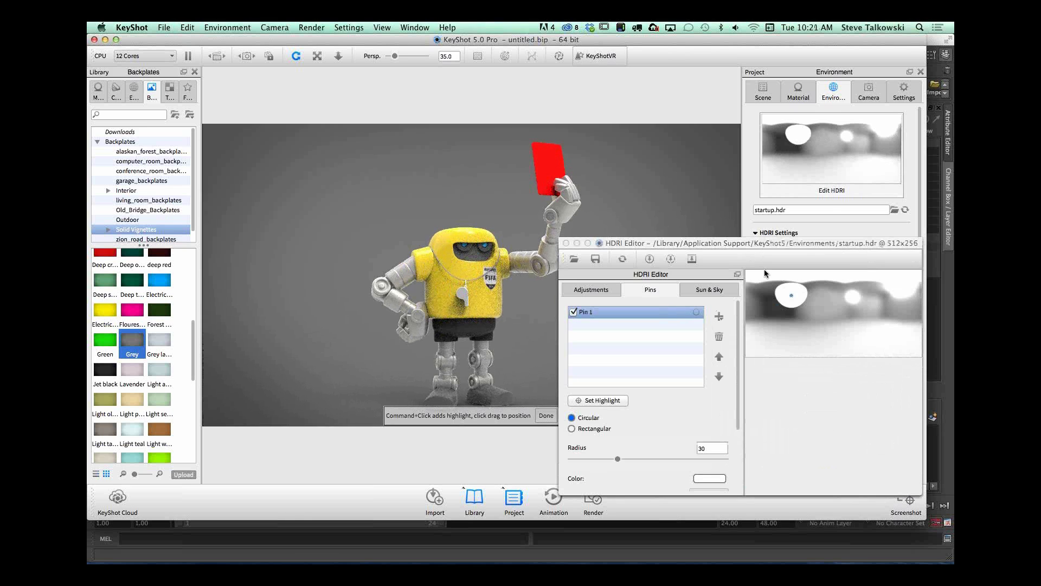
pyautogui.moveTo(792, 297); pyautogui.dragTo(777, 295)
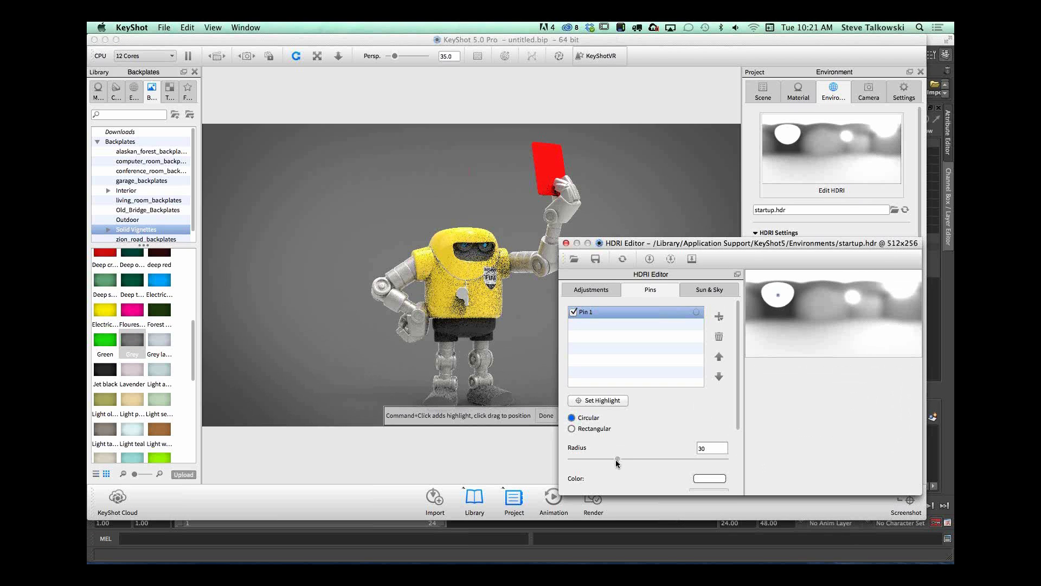
pyautogui.scroll(-4, 677, 444)
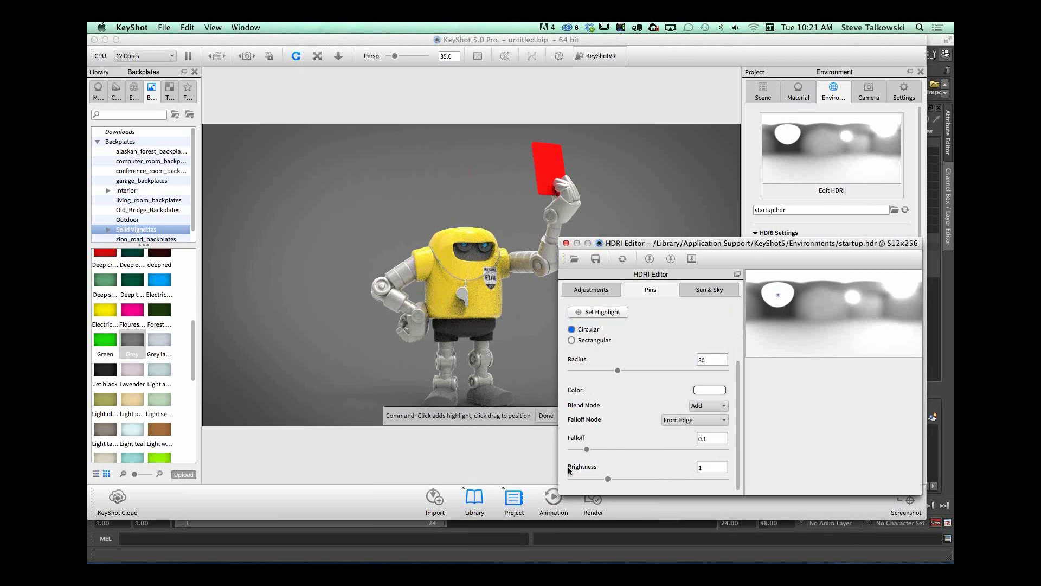
pyautogui.moveTo(617, 480)
pyautogui.mouseDown()
pyautogui.moveTo(638, 480)
pyautogui.moveTo(624, 480)
pyautogui.mouseUp()
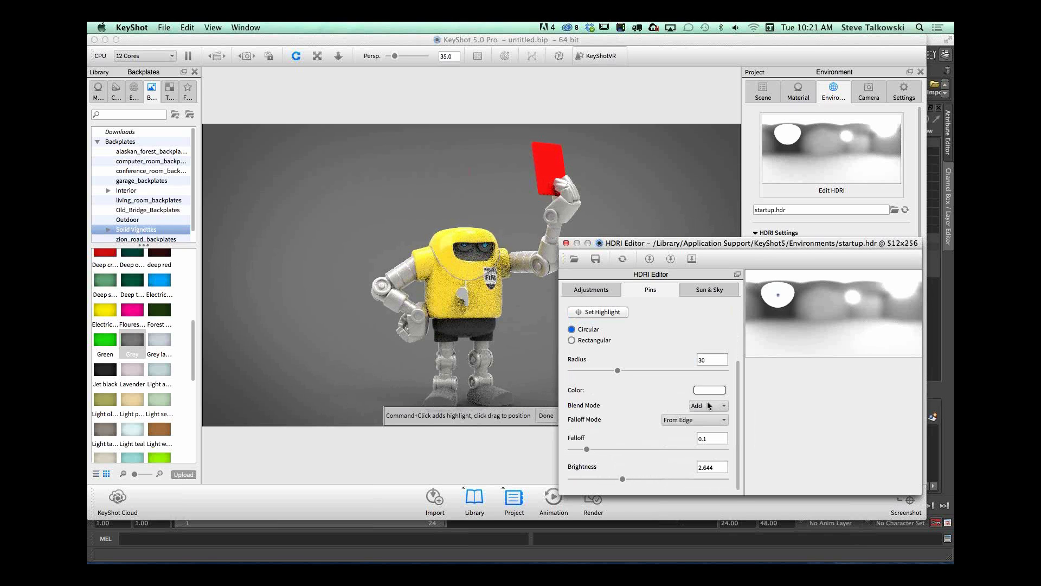
# Step: Make the highlight pin rectangular and reposition its highlight around the robot's head and torso
pyautogui.click(572, 341)
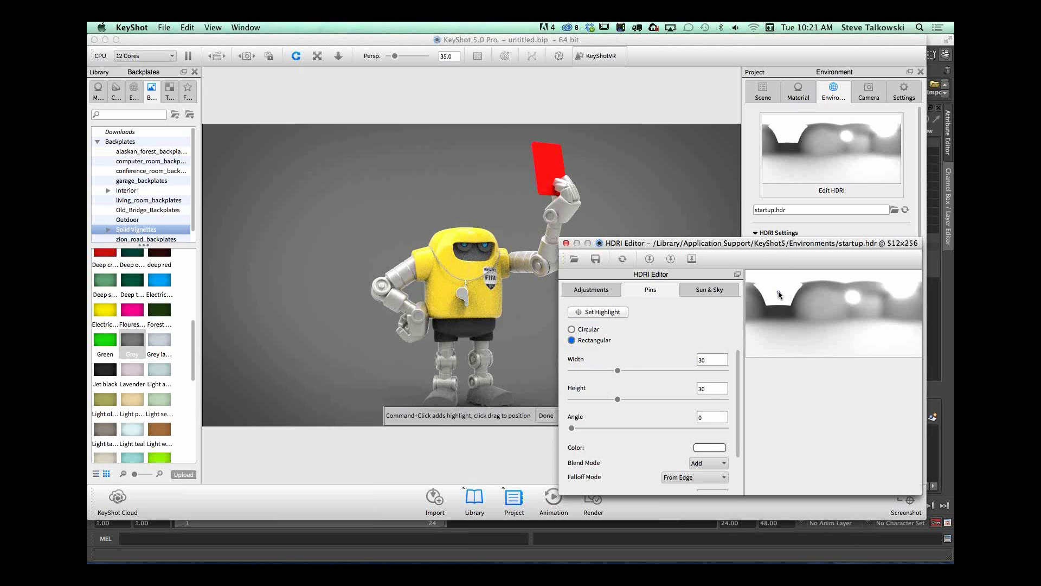
pyautogui.moveTo(779, 295); pyautogui.dragTo(815, 304)
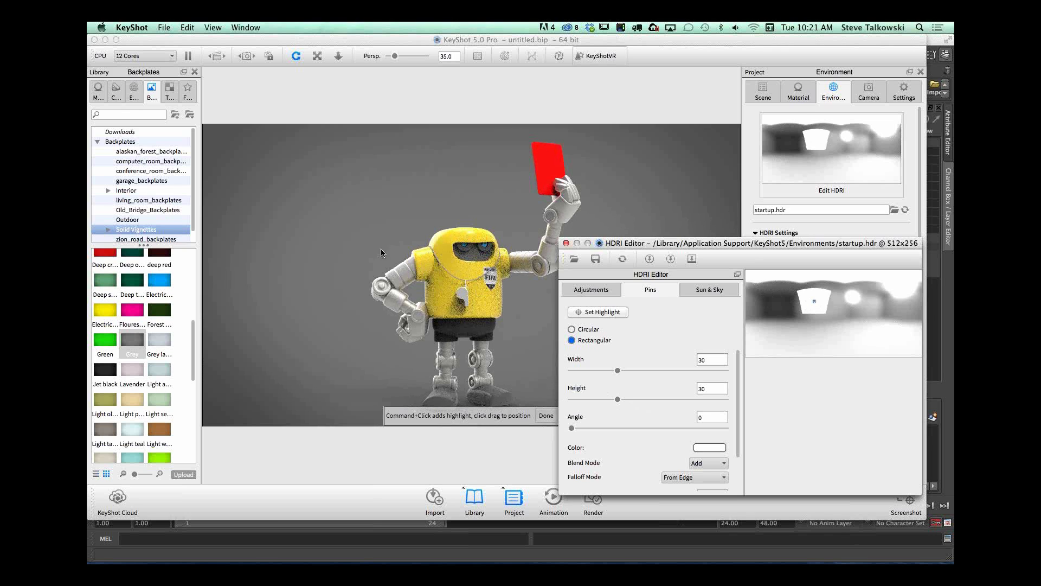
pyautogui.click(437, 239)
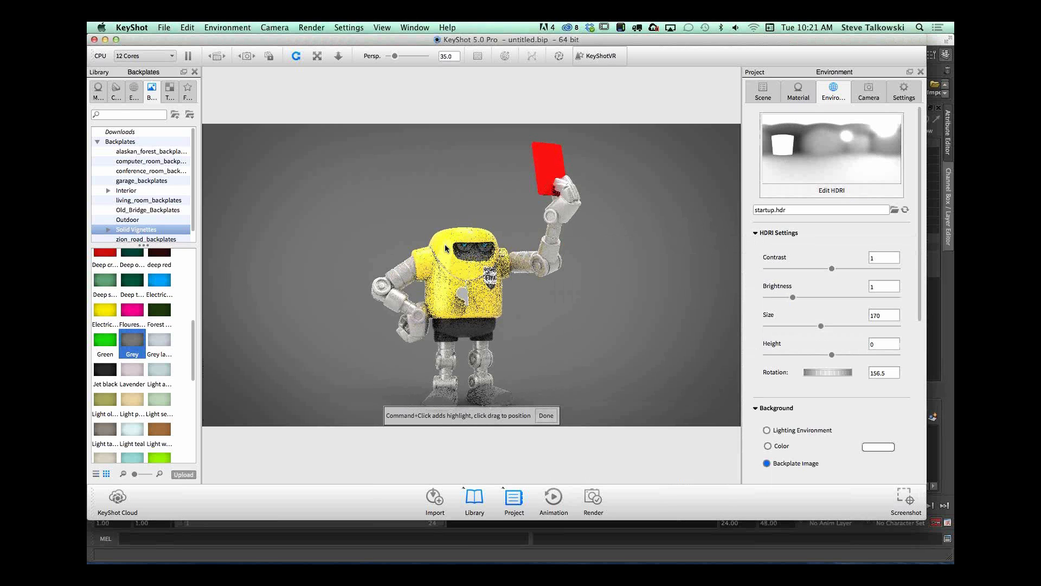
pyautogui.moveTo(457, 264); pyautogui.dragTo(433, 289)
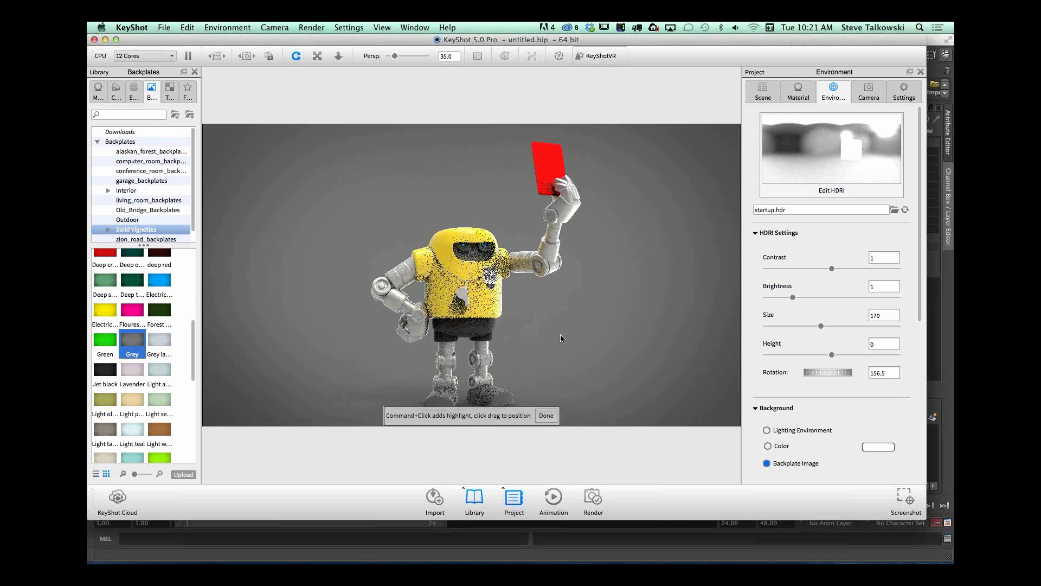
pyautogui.click(547, 416)
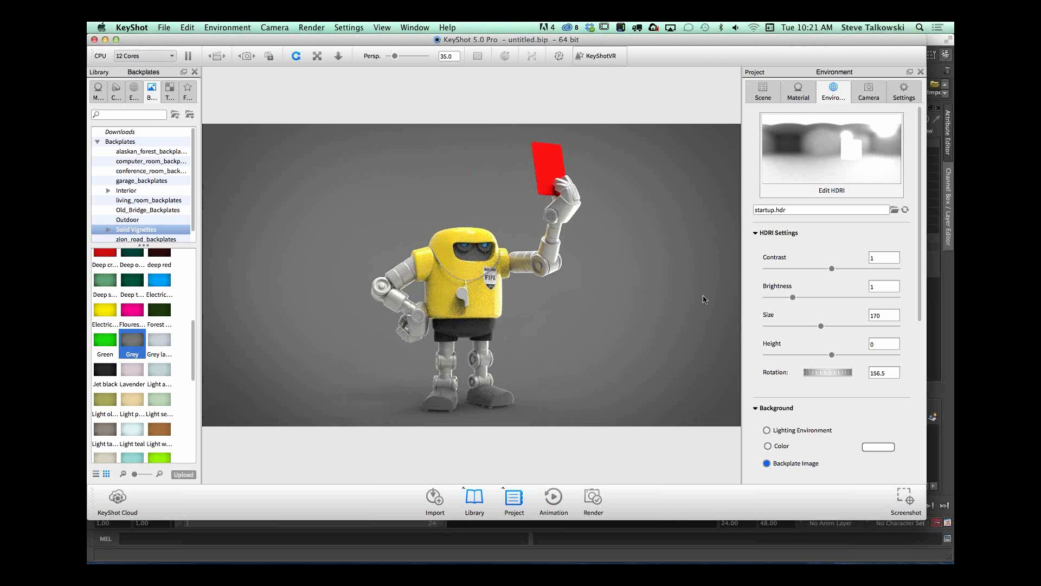
# Step: Add a second, circular highlight pin on the side of the robot's torso near the bent arm and set its falloff to 0.23
pyautogui.click(836, 191)
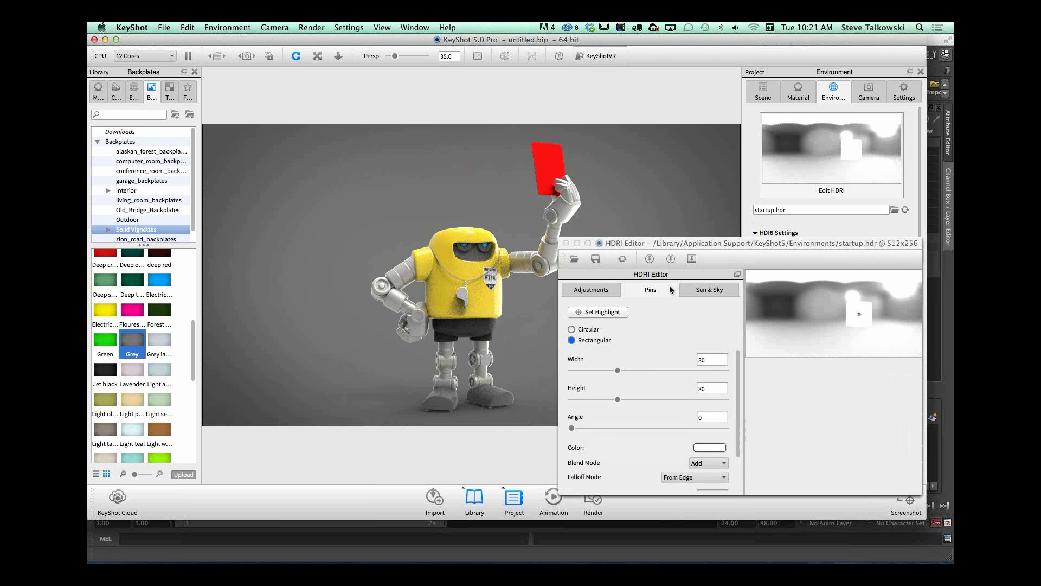
pyautogui.click(597, 313)
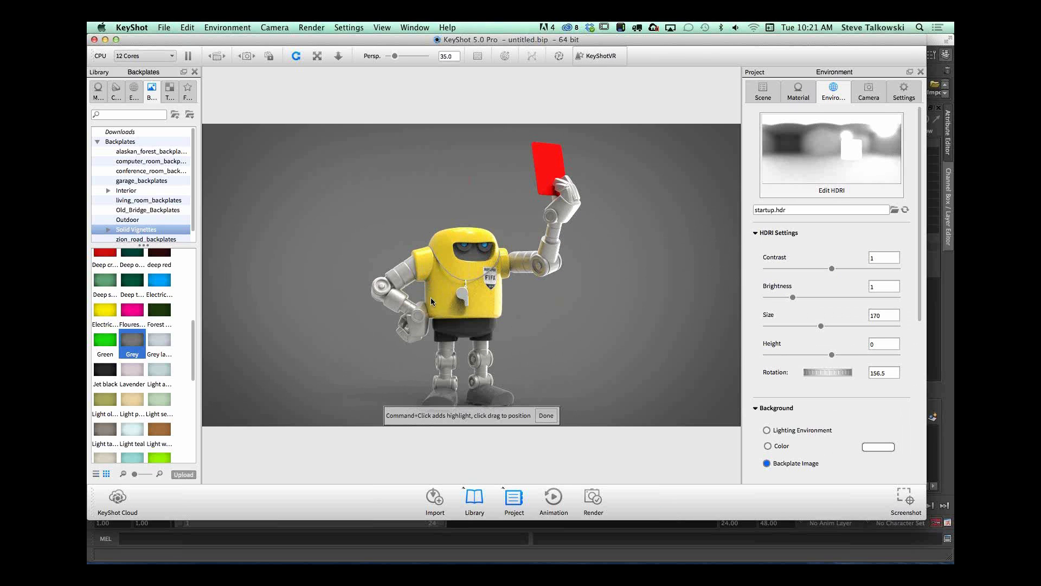
pyautogui.keyDown('super'); pyautogui.click(428, 289); pyautogui.keyUp('super')
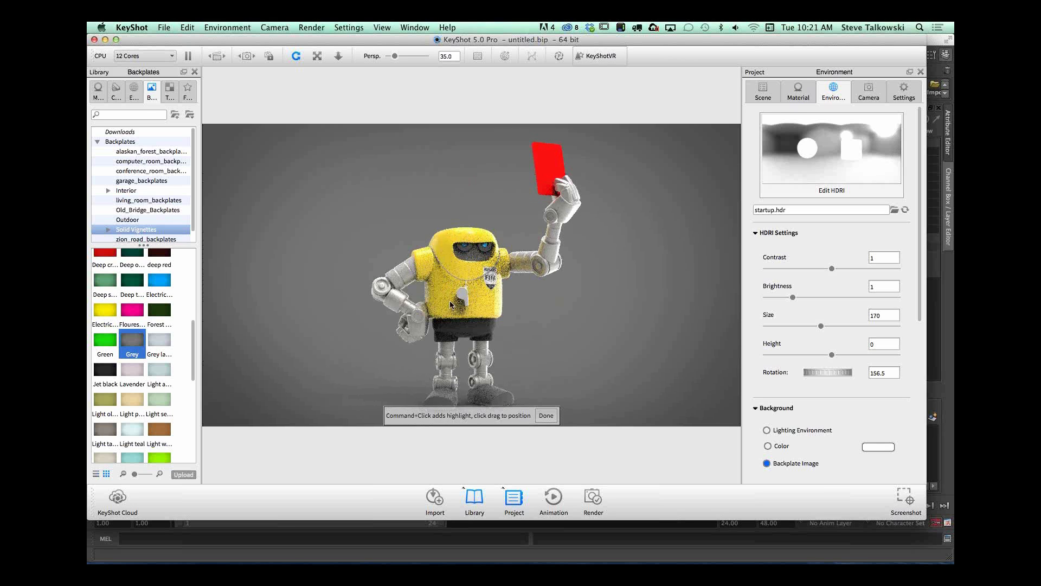
pyautogui.moveTo(427, 291); pyautogui.dragTo(428, 293)
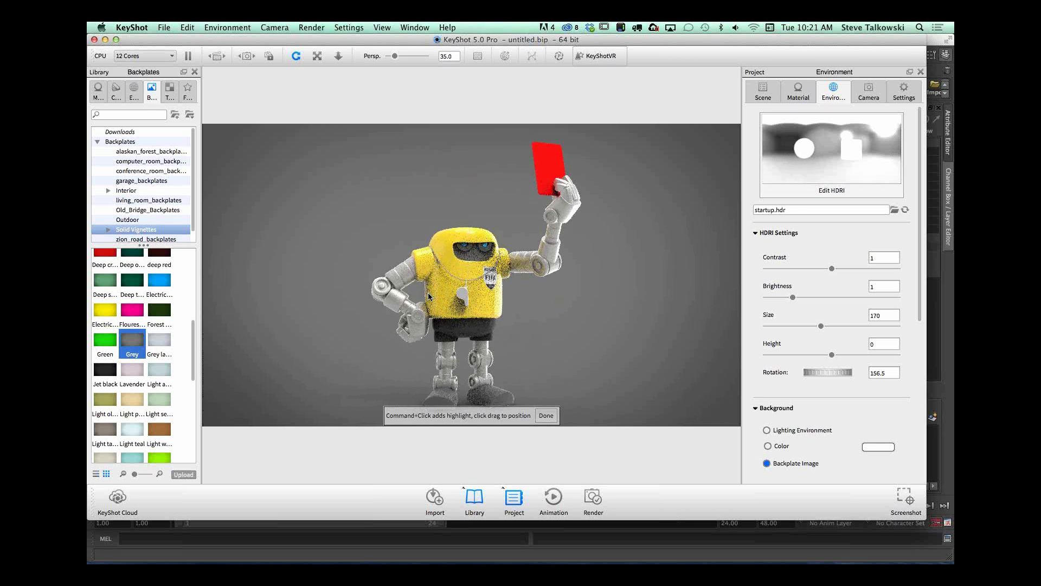
pyautogui.click(546, 416)
pyautogui.click(822, 188)
pyautogui.moveTo(595, 446); pyautogui.dragTo(606, 449)
# Step: Try orange, violet-blue and cyan for the circular pin's light, and settle on a saturated sky blue with hue 212°
pyautogui.click(710, 390)
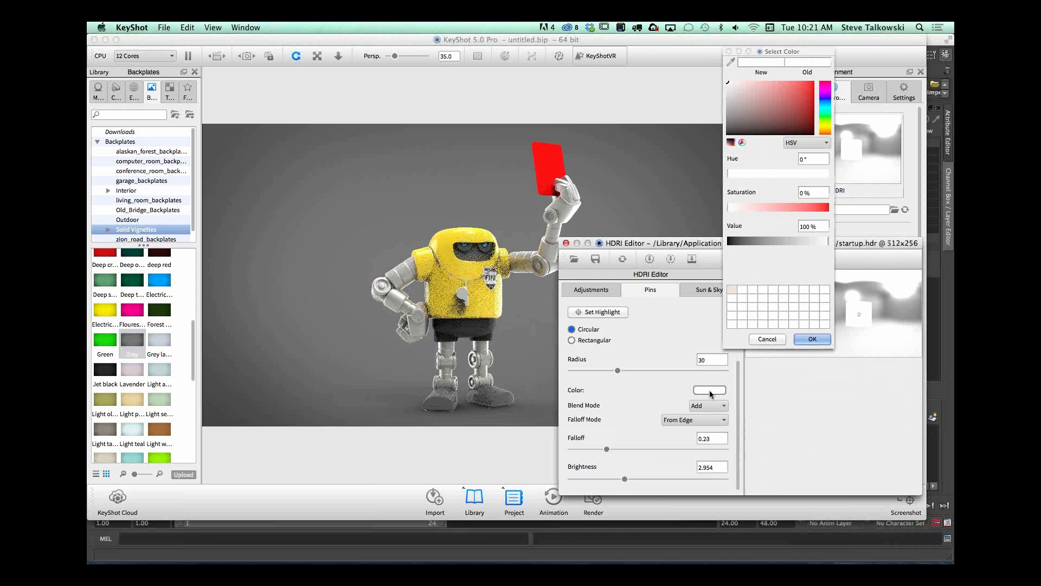
pyautogui.click(821, 123)
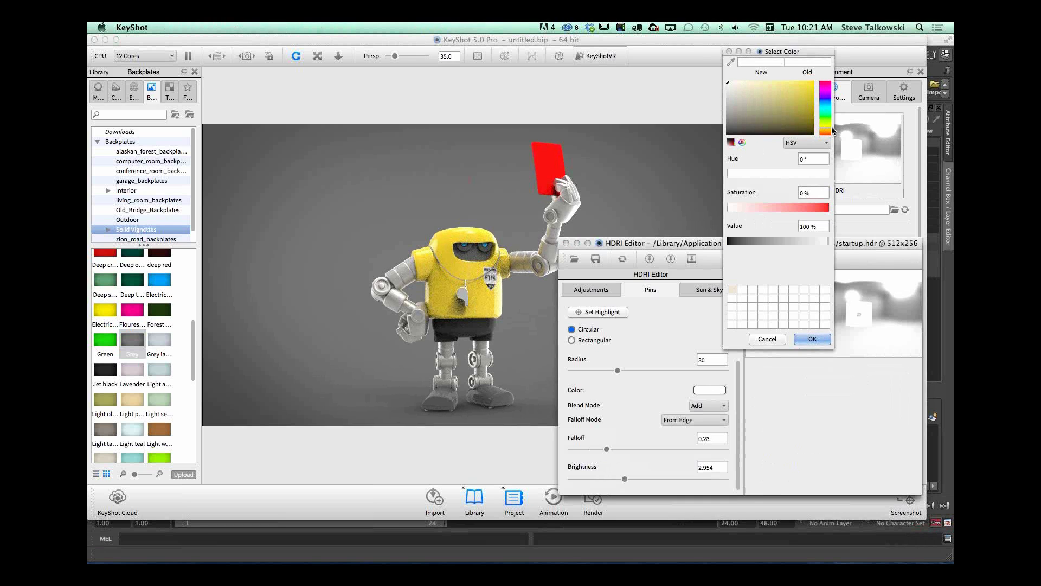
pyautogui.click(829, 131)
pyautogui.click(778, 81)
pyautogui.click(784, 89)
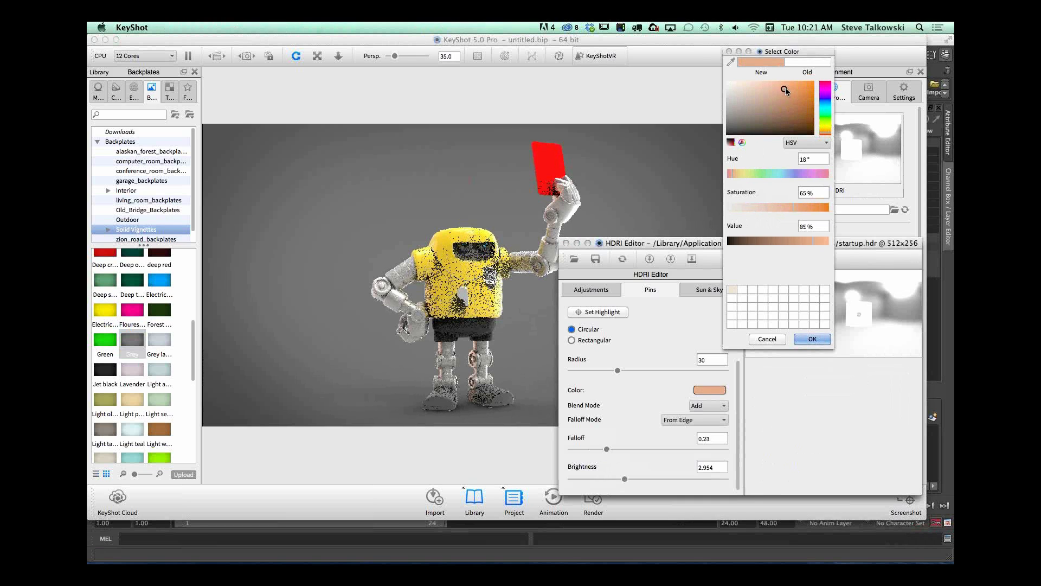
pyautogui.click(825, 100)
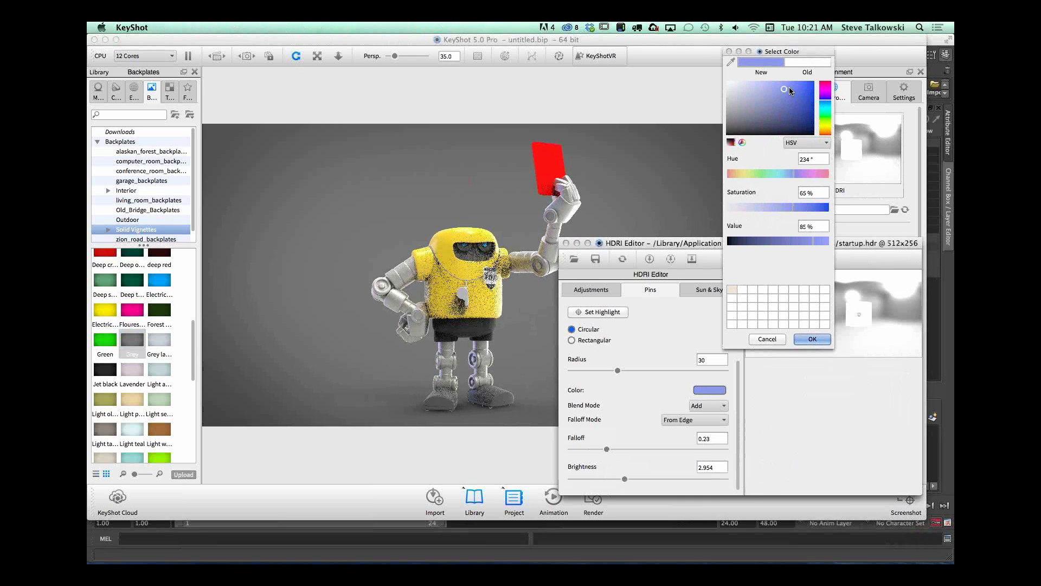
pyautogui.click(824, 106)
pyautogui.click(799, 89)
pyautogui.click(800, 84)
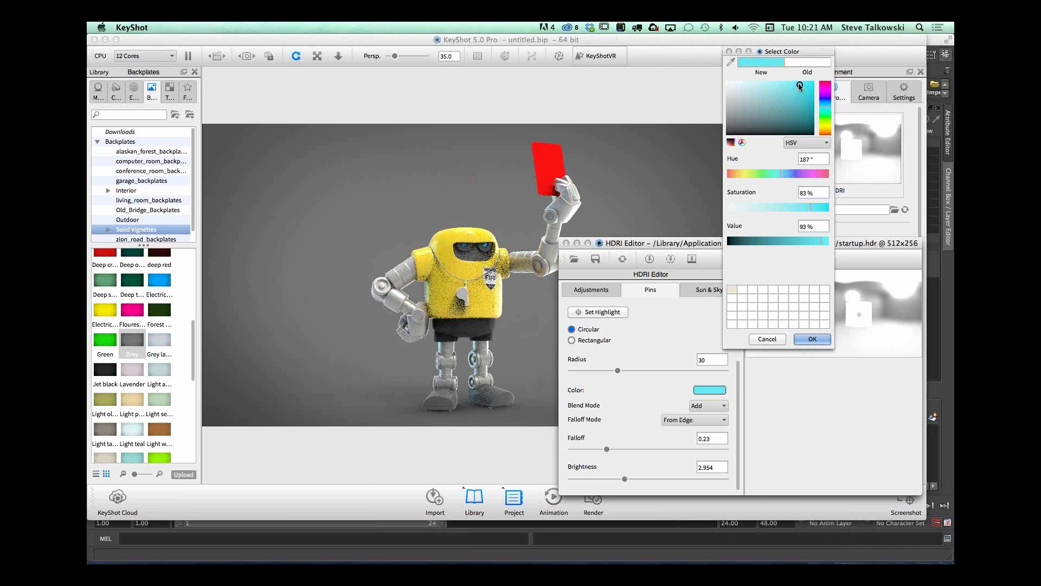
pyautogui.click(825, 103)
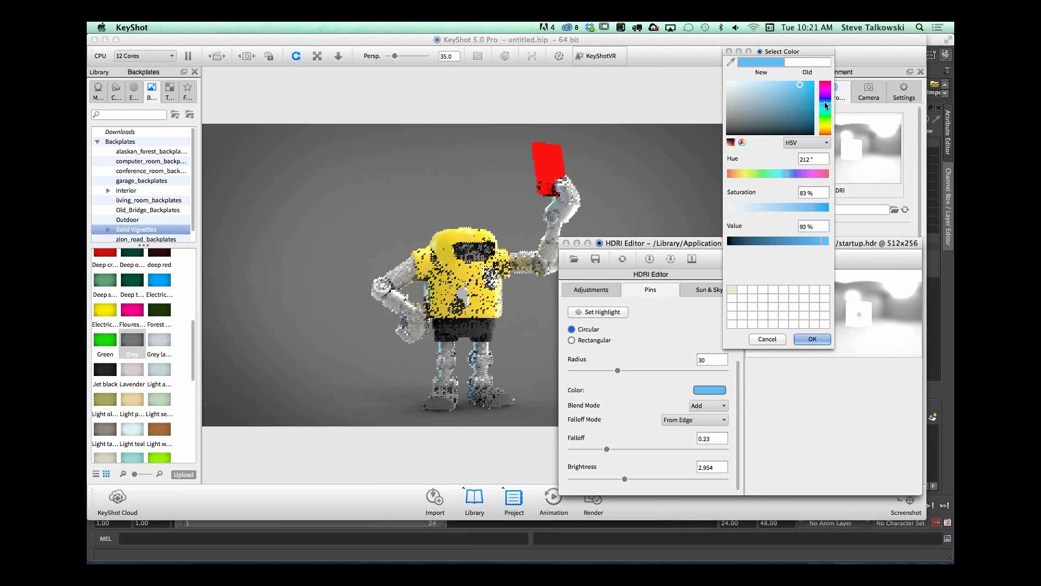
pyautogui.click(809, 83)
pyautogui.click(814, 339)
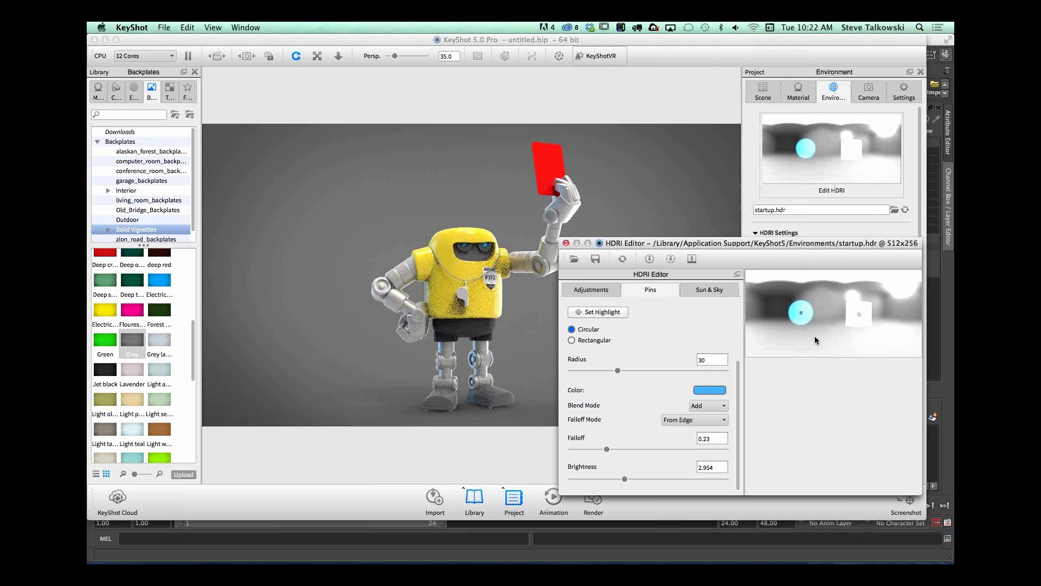
# Step: Set the blue pin's radius to 16.3 and brightness to 9.233, and close the HDRI Editor
pyautogui.moveTo(617, 371); pyautogui.dragTo(597, 371)
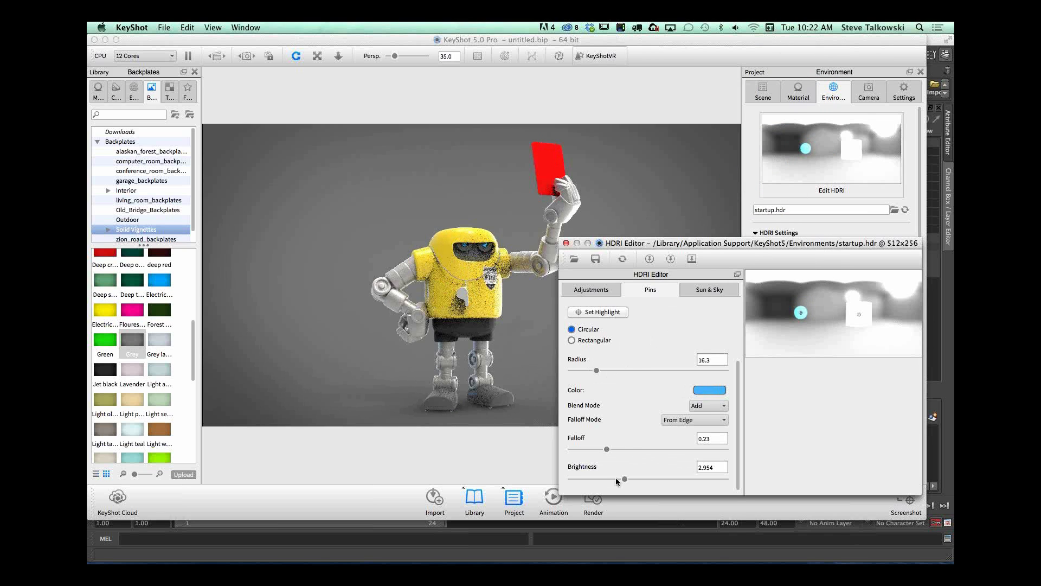
pyautogui.moveTo(641, 480); pyautogui.dragTo(645, 479)
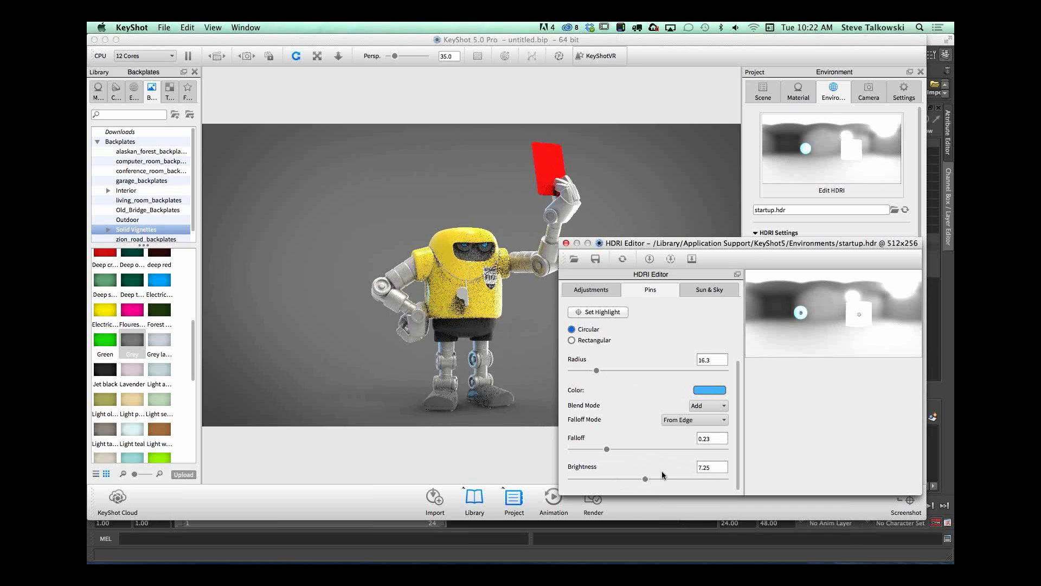
pyautogui.moveTo(655, 480); pyautogui.dragTo(652, 480)
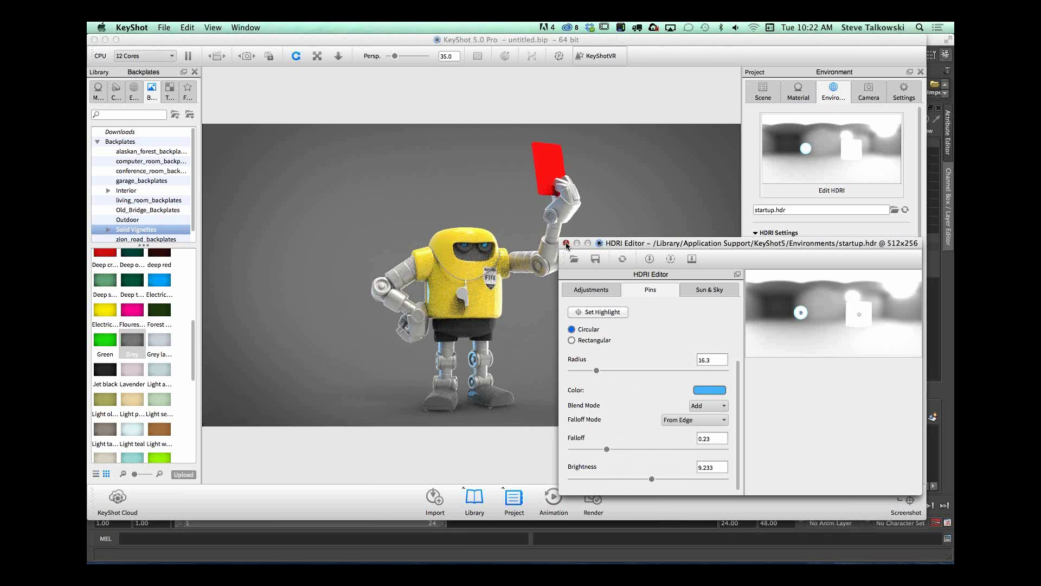
pyautogui.moveTo(567, 245); pyautogui.dragTo(484, 227)
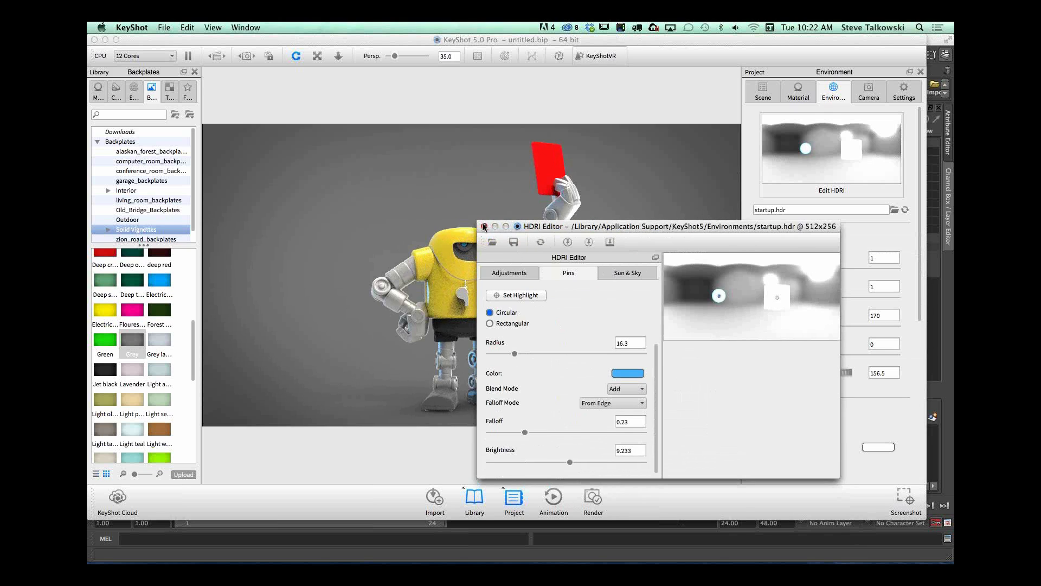
pyautogui.click(485, 228)
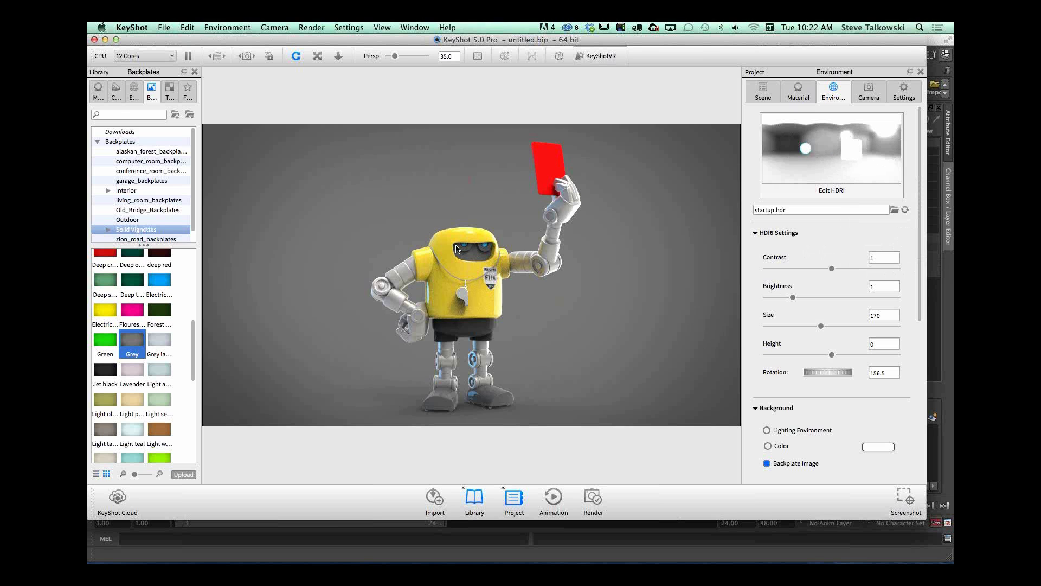
# Step: Apply the Gun Metal paint from Axalta's Hot Hues Solid materials to the robot's shoes
pyautogui.moveTo(570, 306); pyautogui.dragTo(536, 359)
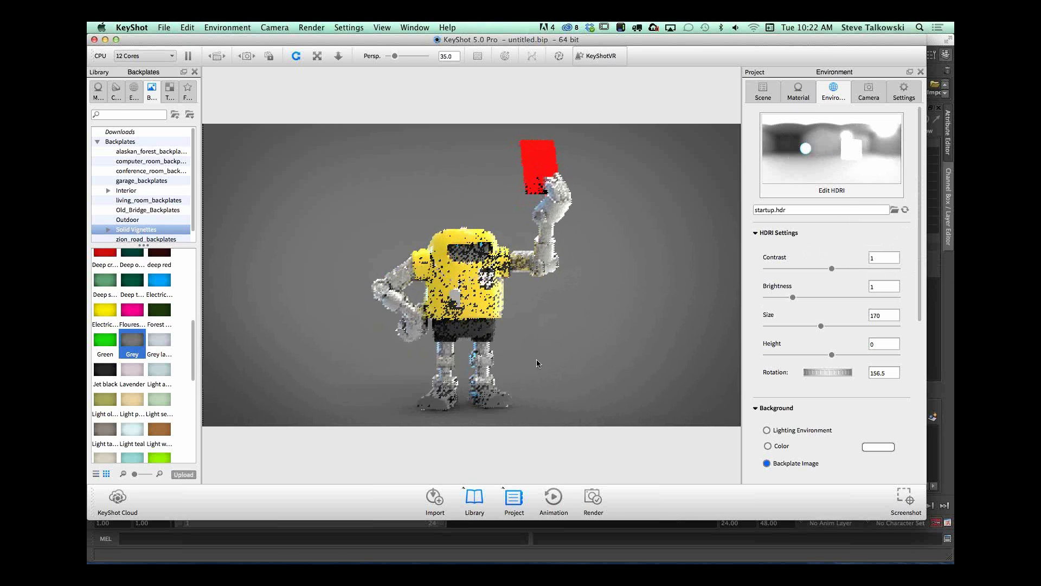
pyautogui.click(135, 95)
pyautogui.click(98, 92)
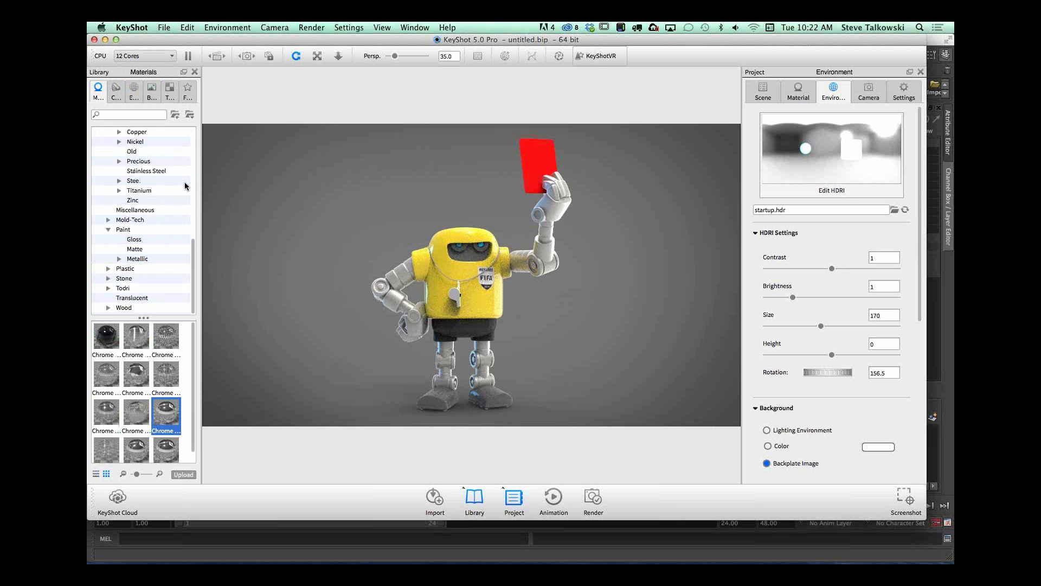
pyautogui.moveTo(194, 253); pyautogui.dragTo(188, 143)
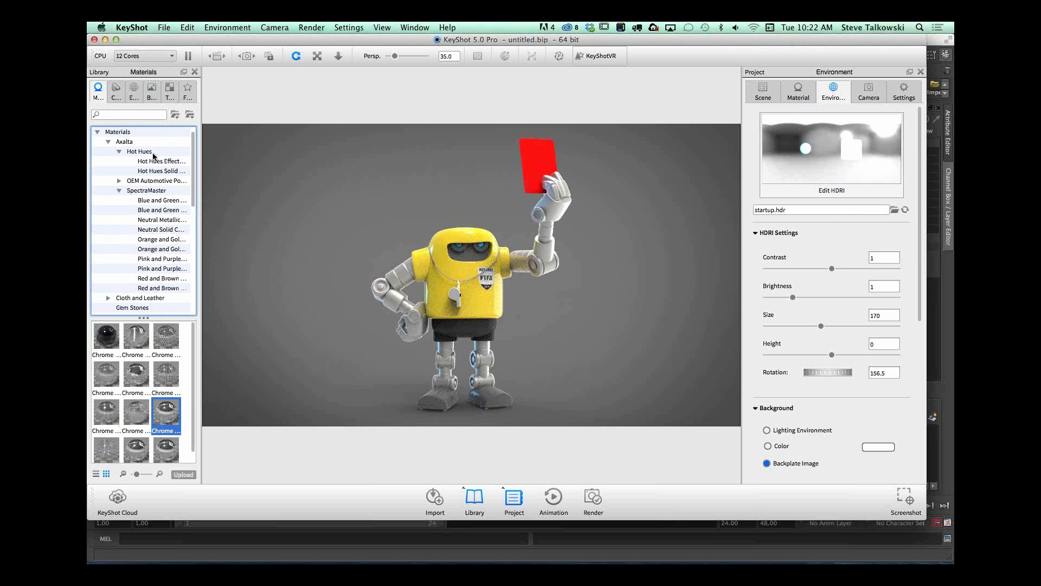
pyautogui.click(156, 161)
pyautogui.click(163, 171)
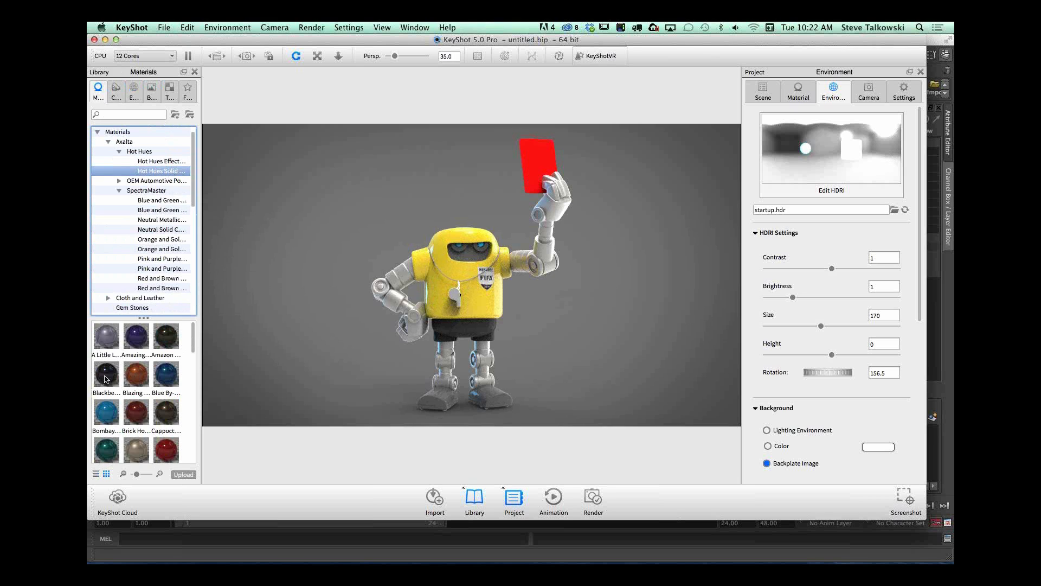
pyautogui.moveTo(196, 352); pyautogui.dragTo(195, 382)
pyautogui.moveTo(136, 355); pyautogui.dragTo(445, 398)
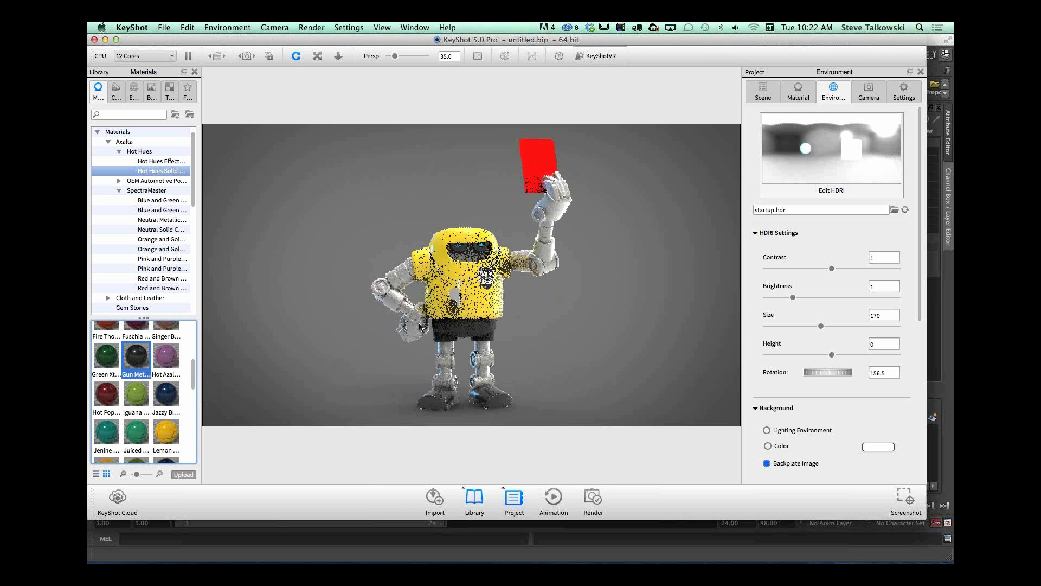
# Step: Set the Gun Metal shoe material's roughness to 0.068 and its refraction index to 1.26
pyautogui.moveTo(575, 375); pyautogui.dragTo(607, 301, button='middle')
pyautogui.scroll(4, 567, 366)
pyautogui.moveTo(568, 366); pyautogui.dragTo(549, 331, button='middle')
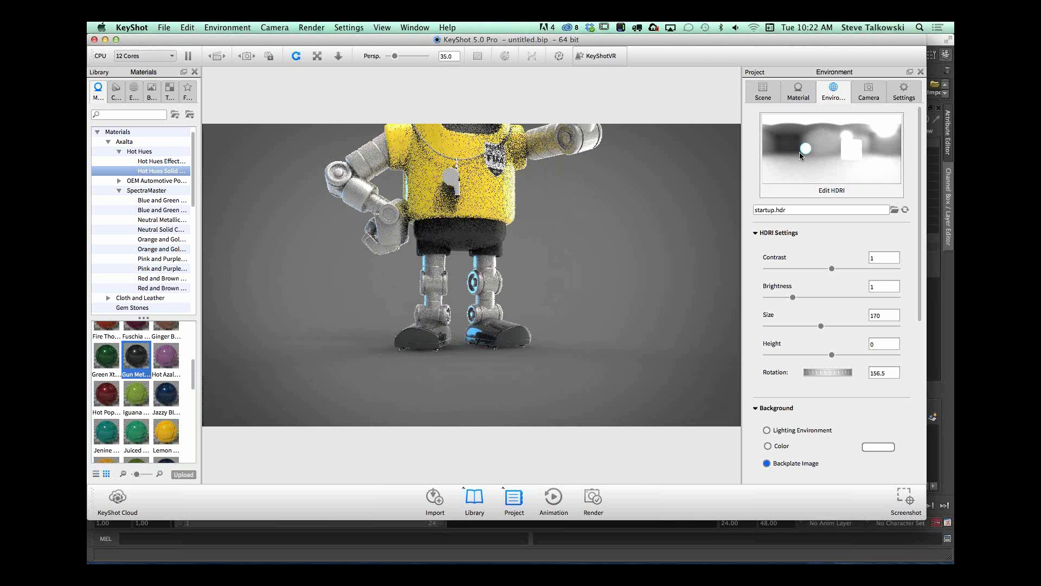
pyautogui.moveTo(475, 353); pyautogui.dragTo(511, 372)
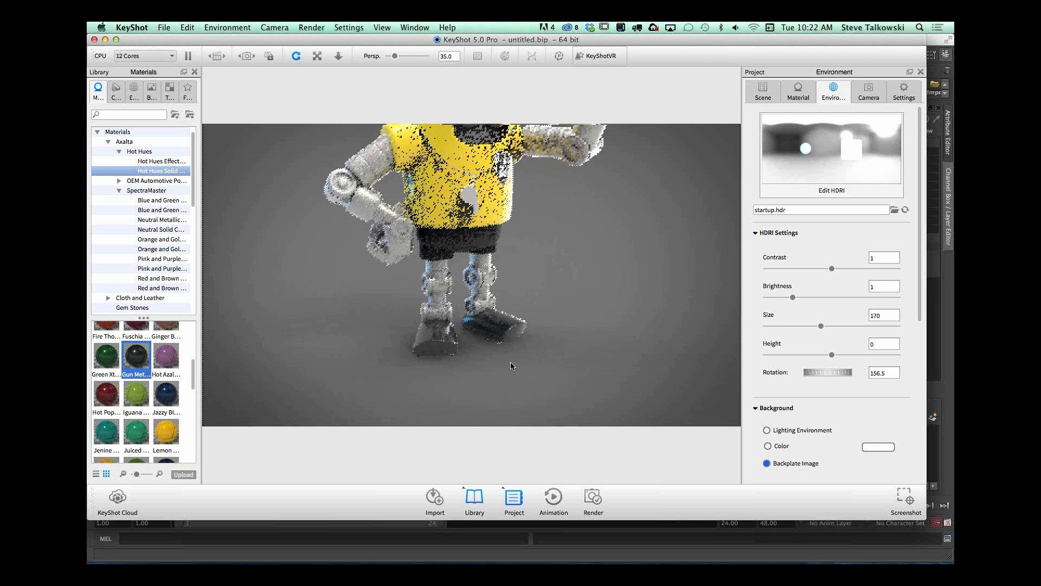
pyautogui.click(798, 90)
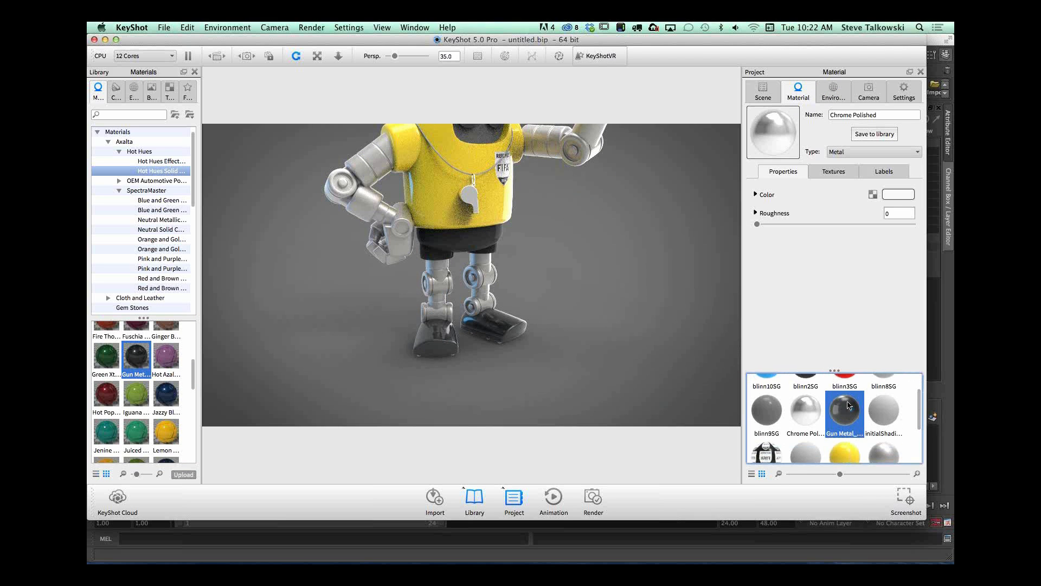
pyautogui.click(845, 441)
pyautogui.moveTo(757, 223); pyautogui.dragTo(777, 222)
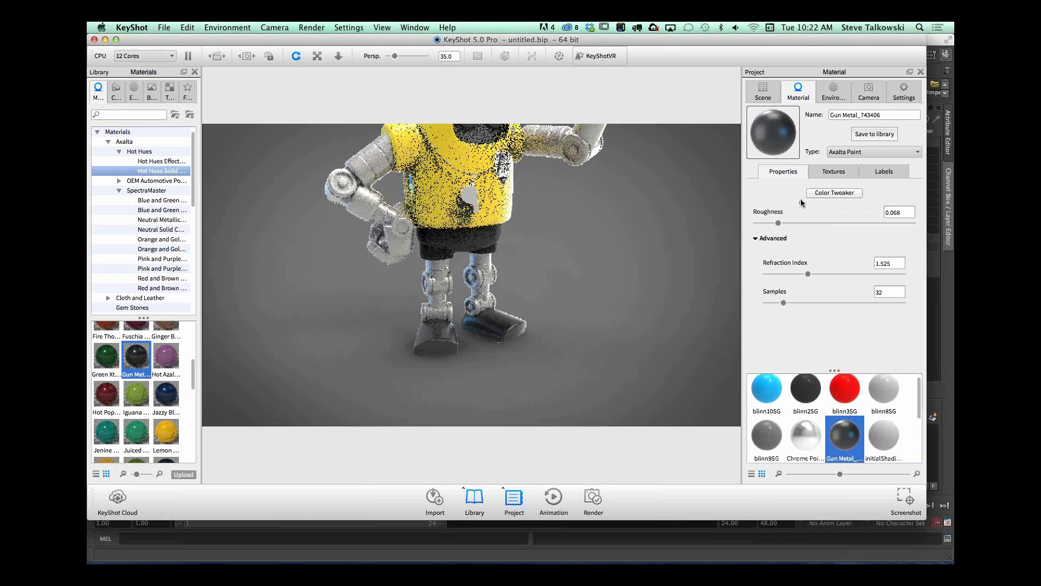
pyautogui.moveTo(808, 274)
pyautogui.mouseDown()
pyautogui.moveTo(773, 274)
pyautogui.moveTo(832, 272)
pyautogui.moveTo(801, 274)
pyautogui.mouseUp()
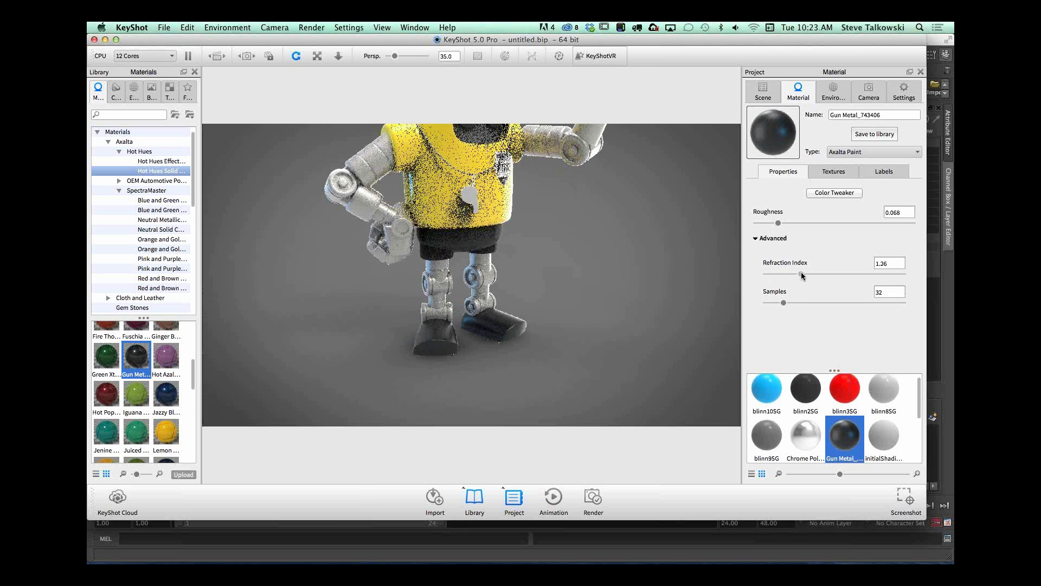
# Step: Apply the brown leather from the Cloth and Leather materials to the whistle cord around the robot's neck
pyautogui.moveTo(541, 344); pyautogui.dragTo(623, 344)
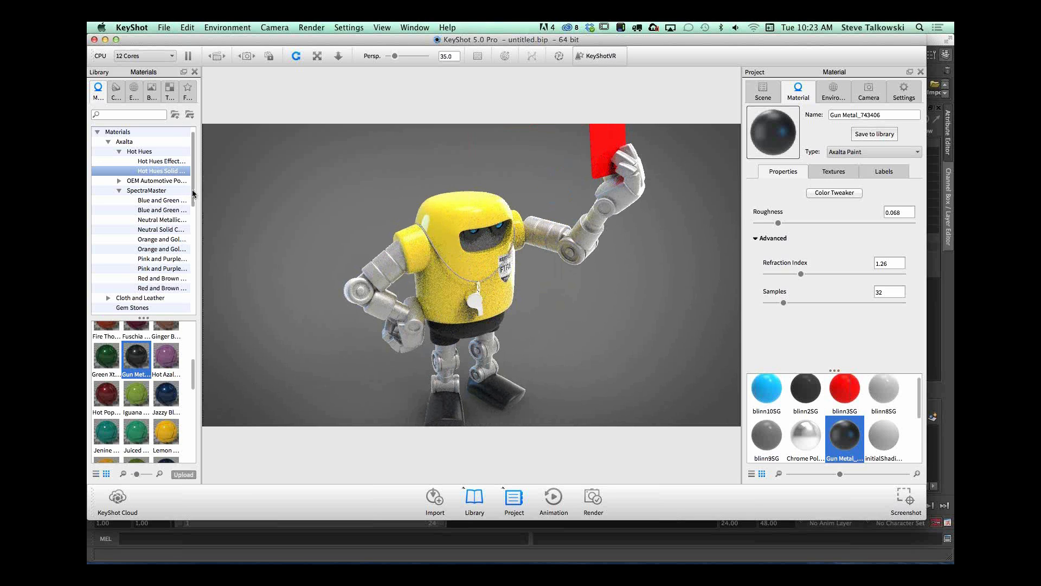
pyautogui.scroll(-5, 193, 193)
pyautogui.click(155, 200)
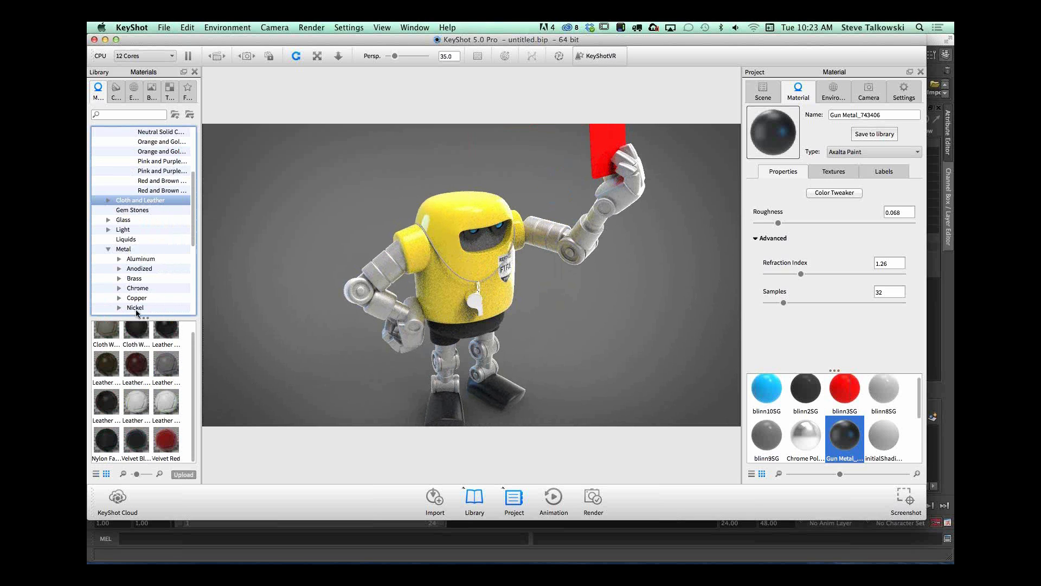
pyautogui.scroll(1, 194, 341)
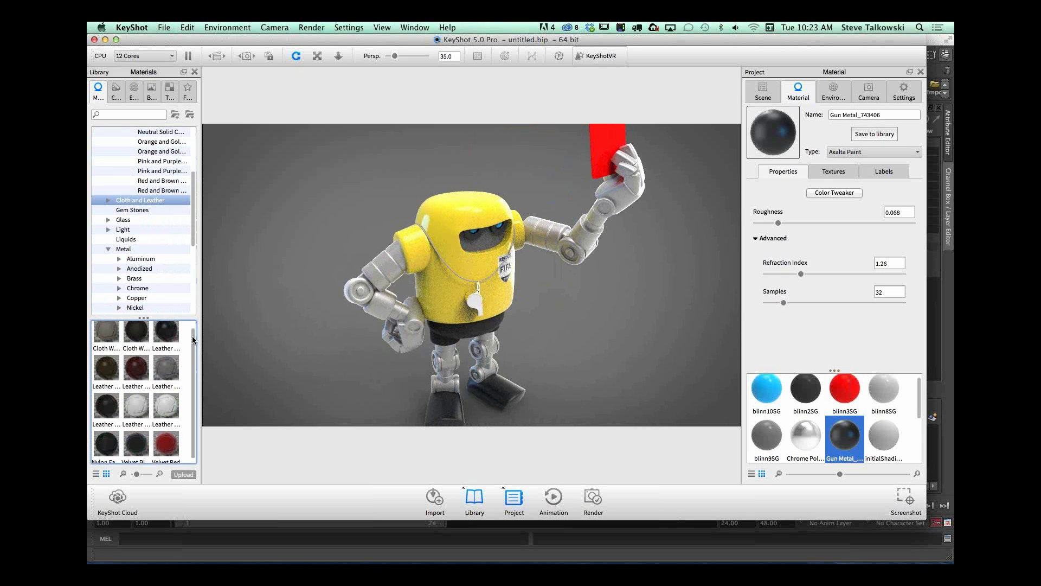
pyautogui.moveTo(388, 288); pyautogui.dragTo(477, 287)
pyautogui.keyDown('alt'); pyautogui.moveTo(477, 287); pyautogui.dragTo(816, 282, button='right'); pyautogui.keyUp('alt')
pyautogui.keyDown('alt'); pyautogui.moveTo(380, 293); pyautogui.dragTo(661, 304, button='right'); pyautogui.keyUp('alt')
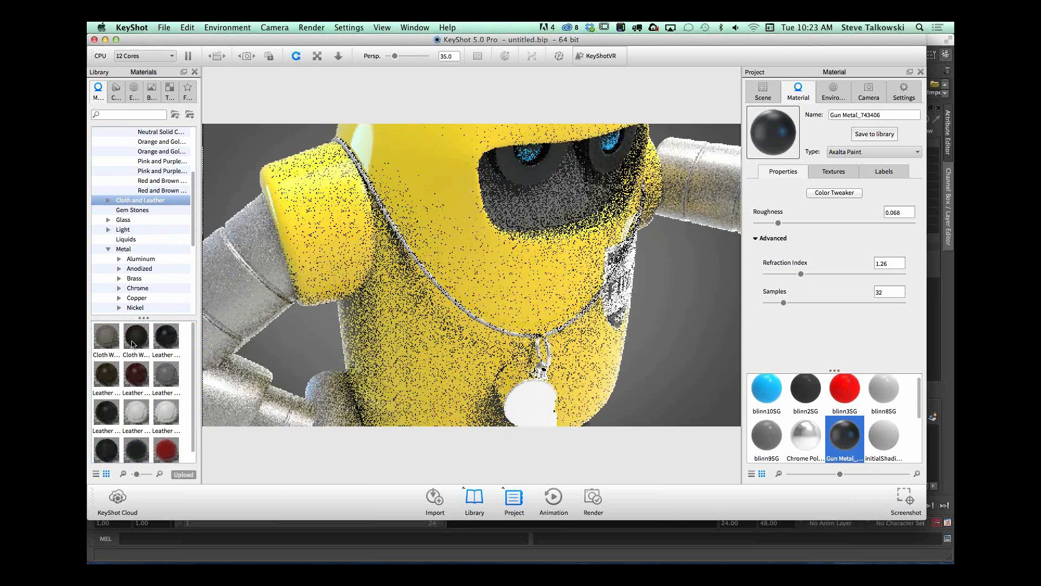
pyautogui.moveTo(107, 374); pyautogui.dragTo(442, 293)
# Step: Examine the leather cord and the whole robot from several angles, and review the Leather Brown material's textures and properties
pyautogui.keyDown('alt'); pyautogui.moveTo(442, 293); pyautogui.dragTo(748, 297, button='right'); pyautogui.keyUp('alt')
pyautogui.keyDown('alt'); pyautogui.moveTo(333, 324); pyautogui.dragTo(369, 304, button='right'); pyautogui.keyUp('alt')
pyautogui.keyDown('alt'); pyautogui.moveTo(614, 269); pyautogui.dragTo(449, 284, button='right'); pyautogui.keyUp('alt')
pyautogui.keyDown('alt'); pyautogui.moveTo(724, 281); pyautogui.dragTo(593, 301, button='right'); pyautogui.keyUp('alt')
pyautogui.moveTo(592, 301); pyautogui.dragTo(654, 337)
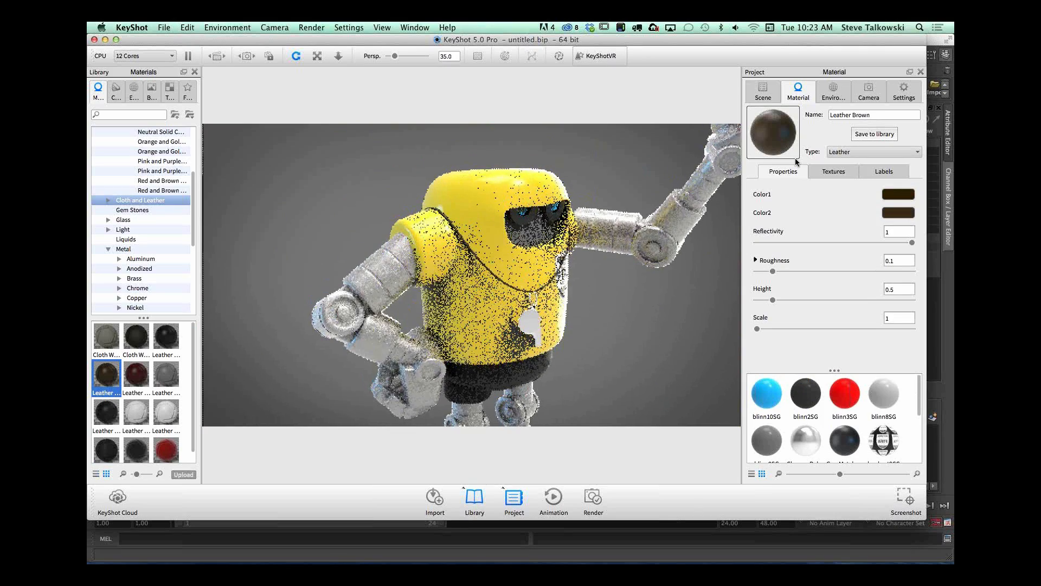
pyautogui.click(833, 171)
pyautogui.click(783, 171)
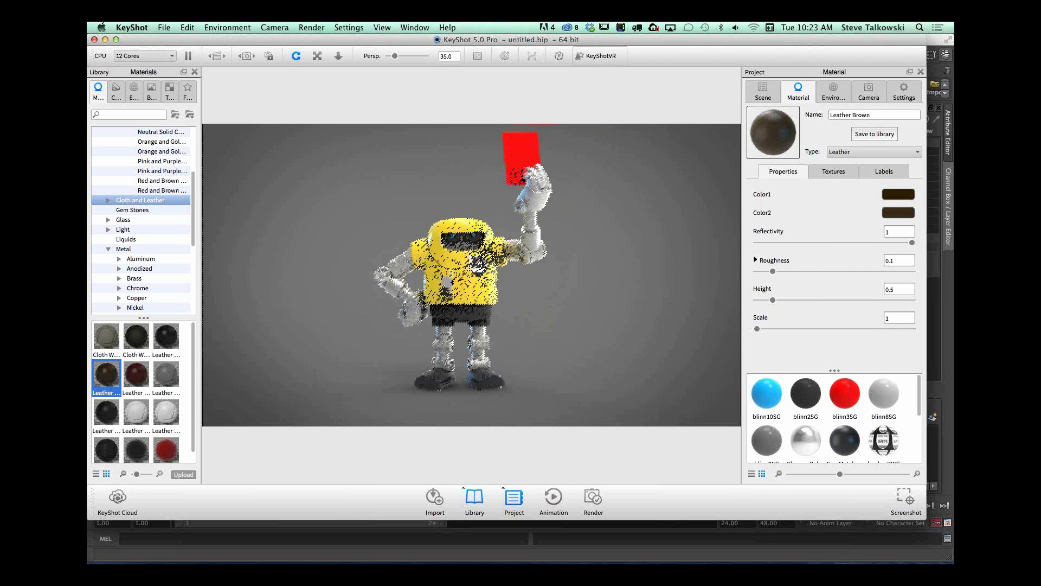
pyautogui.moveTo(378, 393); pyautogui.dragTo(449, 311)
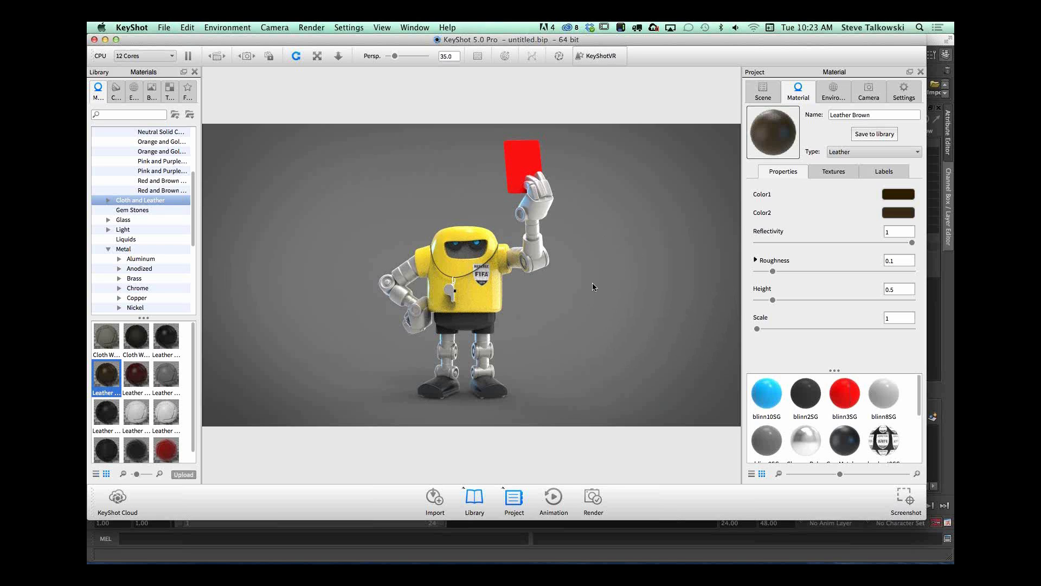
pyautogui.moveTo(568, 287)
pyautogui.mouseDown()
pyautogui.moveTo(600, 283)
pyautogui.moveTo(586, 288)
pyautogui.mouseUp()
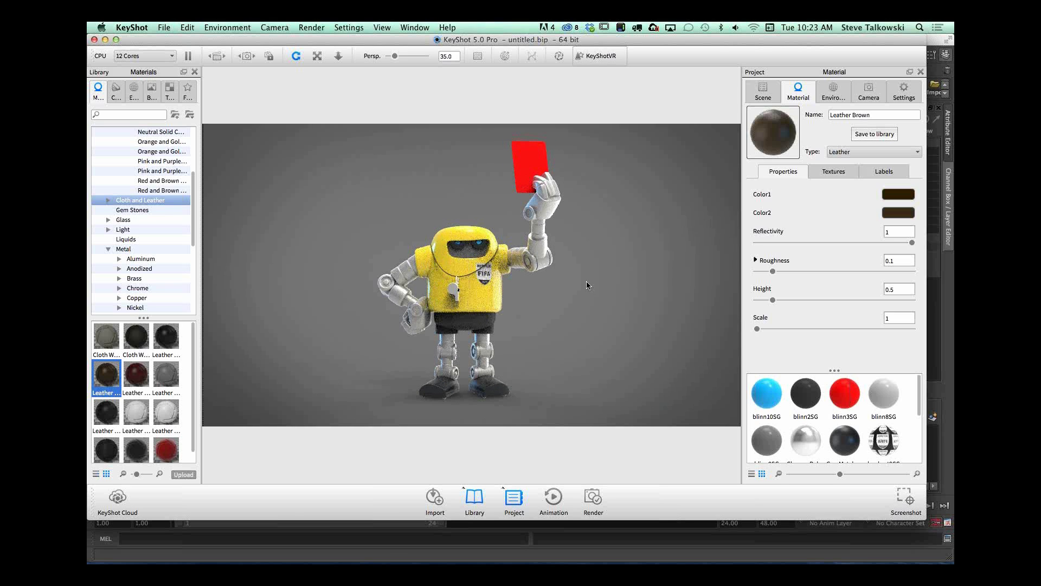
pyautogui.moveTo(567, 373); pyautogui.dragTo(564, 346)
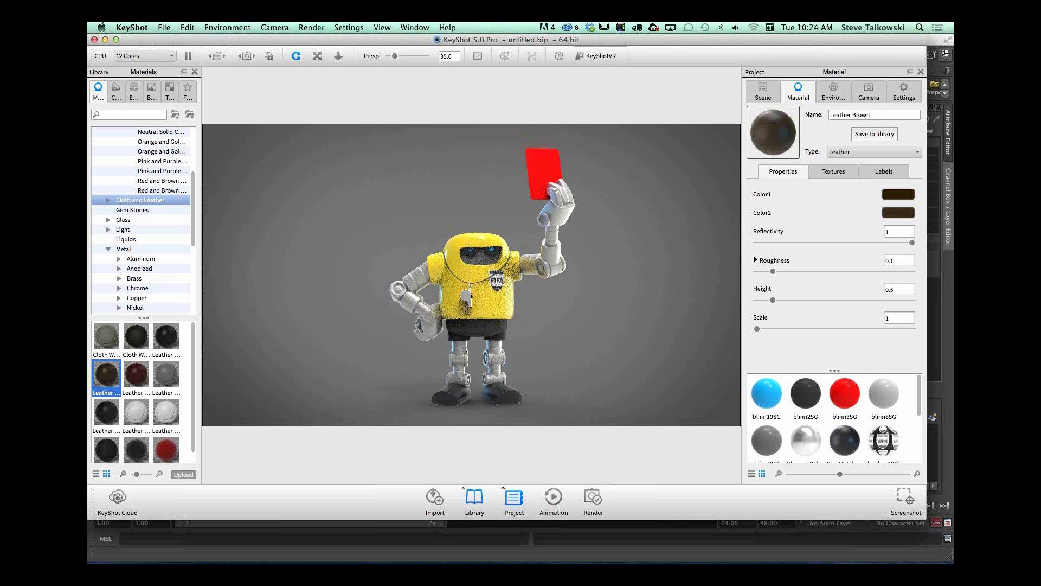
# Step: Switch to Safari and browse the free HDRI sets in HDRLabs' sIBL Archive
pyautogui.moveTo(954, 80); pyautogui.dragTo(419, 33)
pyautogui.click(623, 78)
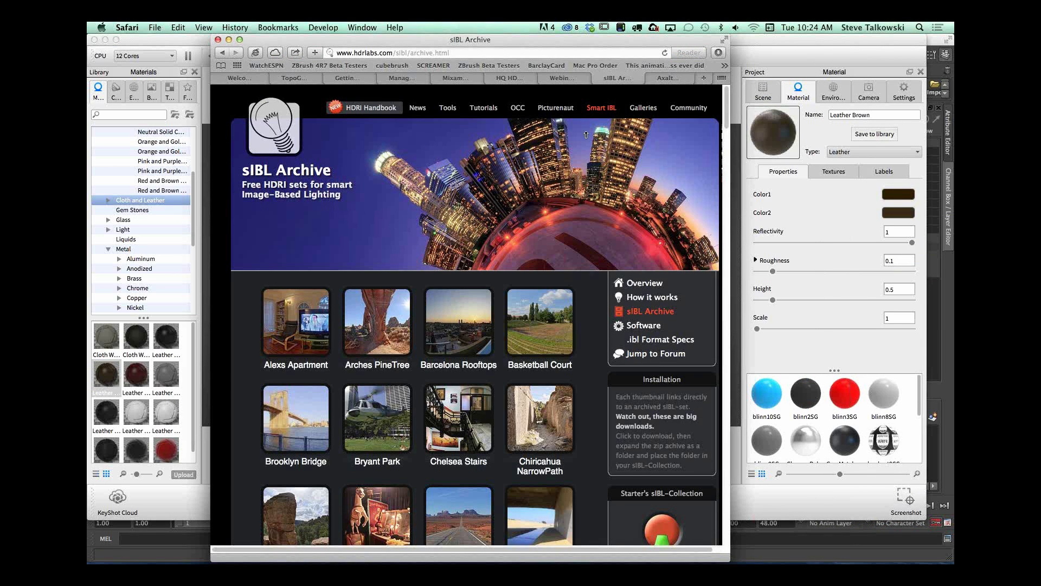
pyautogui.moveTo(724, 108); pyautogui.dragTo(726, 206)
pyautogui.moveTo(456, 314)
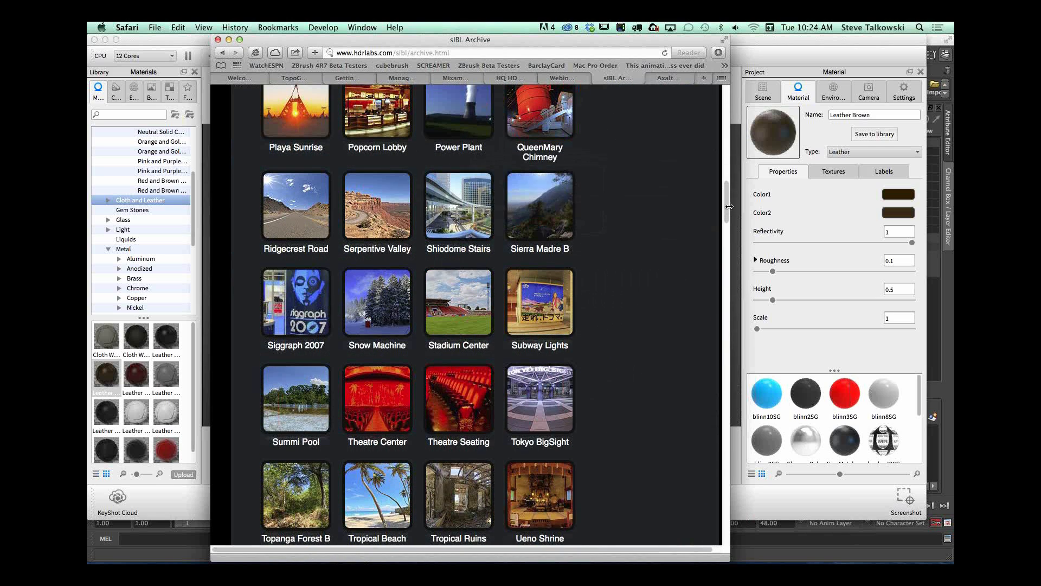
pyautogui.scroll(6, 729, 199)
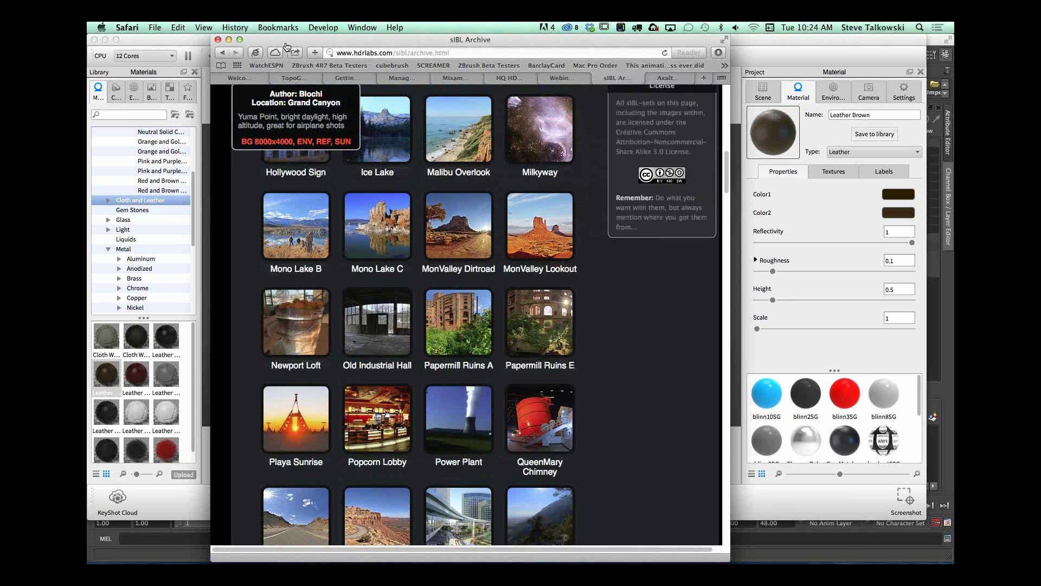
pyautogui.moveTo(287, 45); pyautogui.dragTo(88, 49)
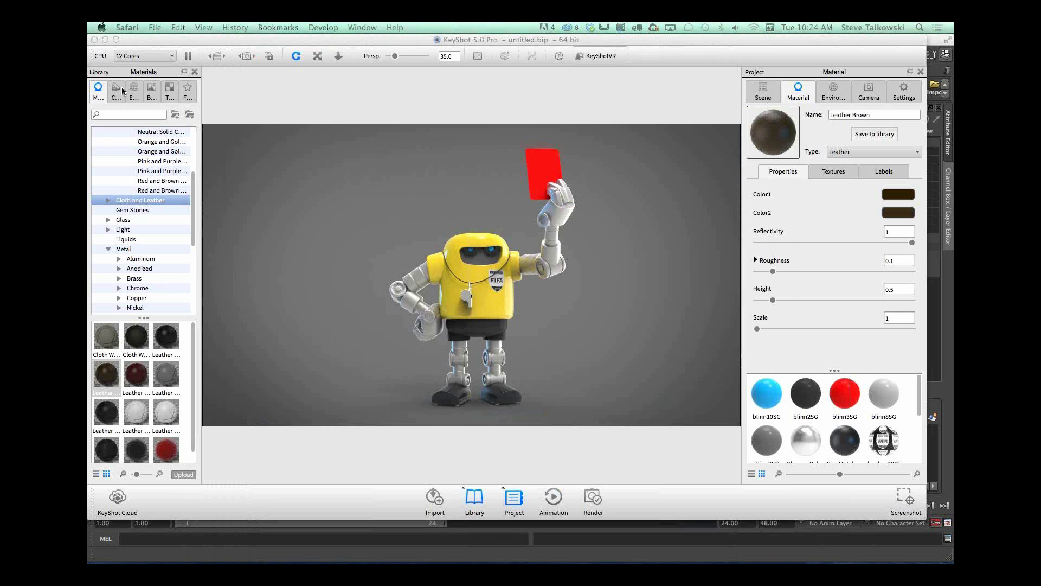
# Step: Return to KeyShot and try ground reflections beneath the robot, turning them off again after viewing
pyautogui.click(832, 91)
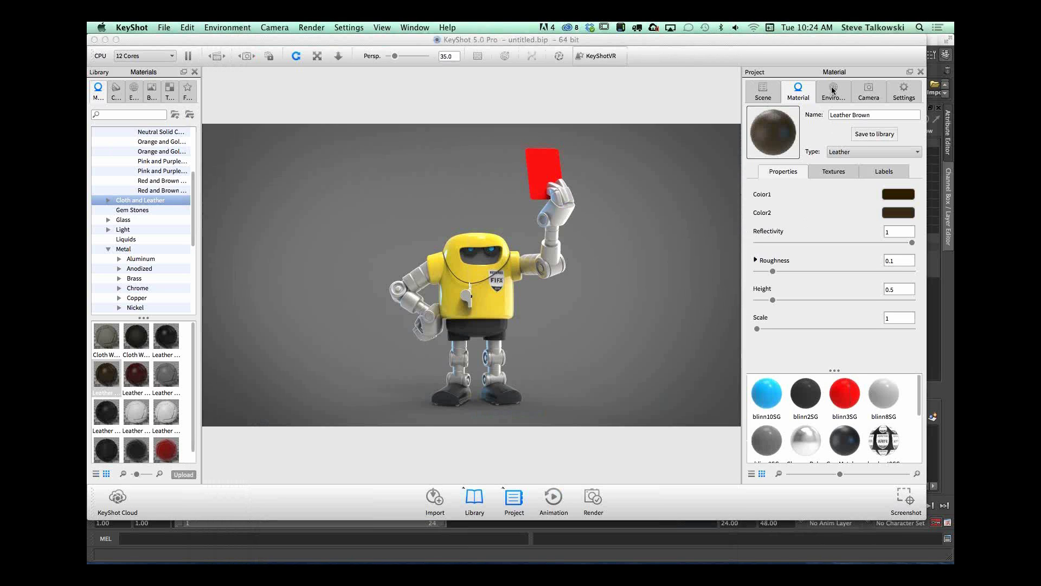
pyautogui.click(833, 91)
pyautogui.scroll(-3, 920, 301)
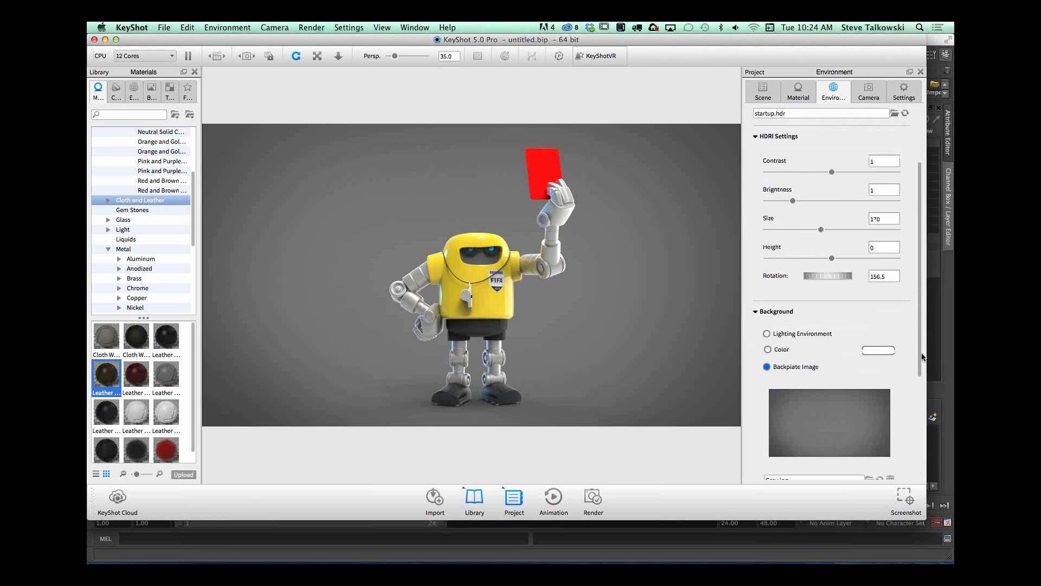
pyautogui.scroll(-3, 922, 357)
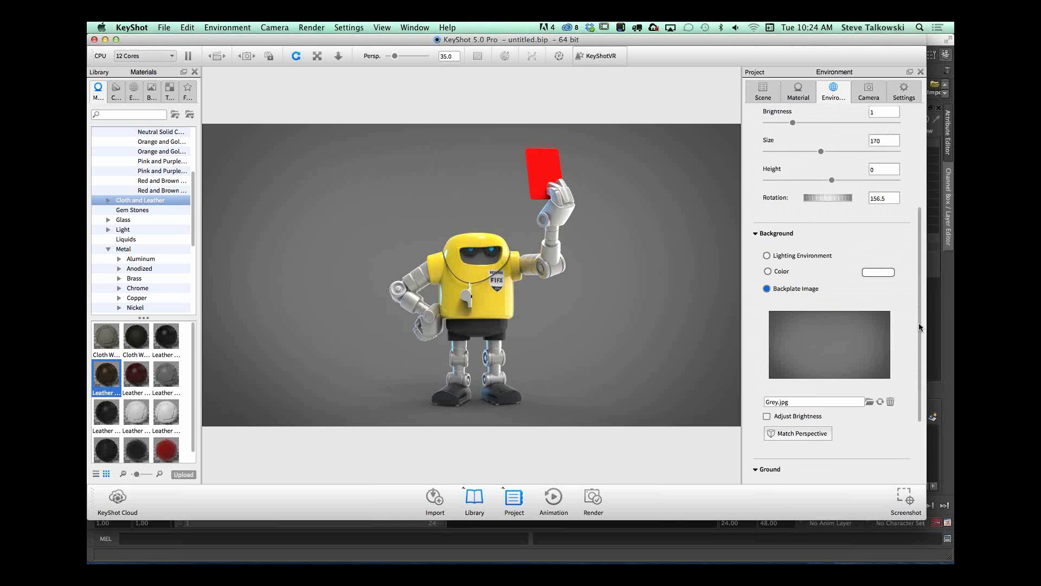
pyautogui.moveTo(920, 324); pyautogui.dragTo(825, 404)
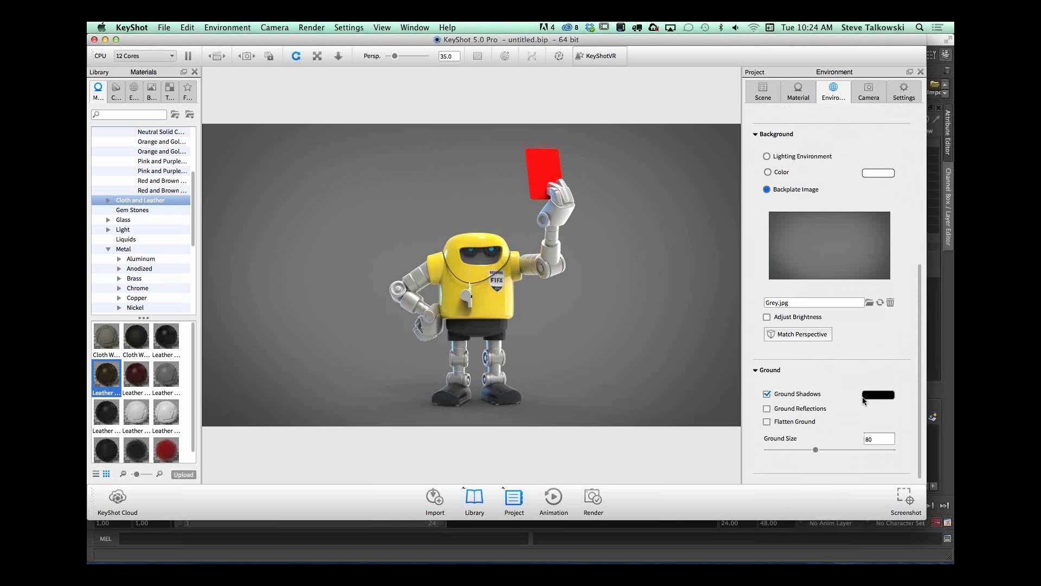
pyautogui.click(767, 408)
pyautogui.moveTo(582, 364)
pyautogui.mouseDown()
pyautogui.moveTo(586, 401)
pyautogui.moveTo(574, 348)
pyautogui.mouseUp()
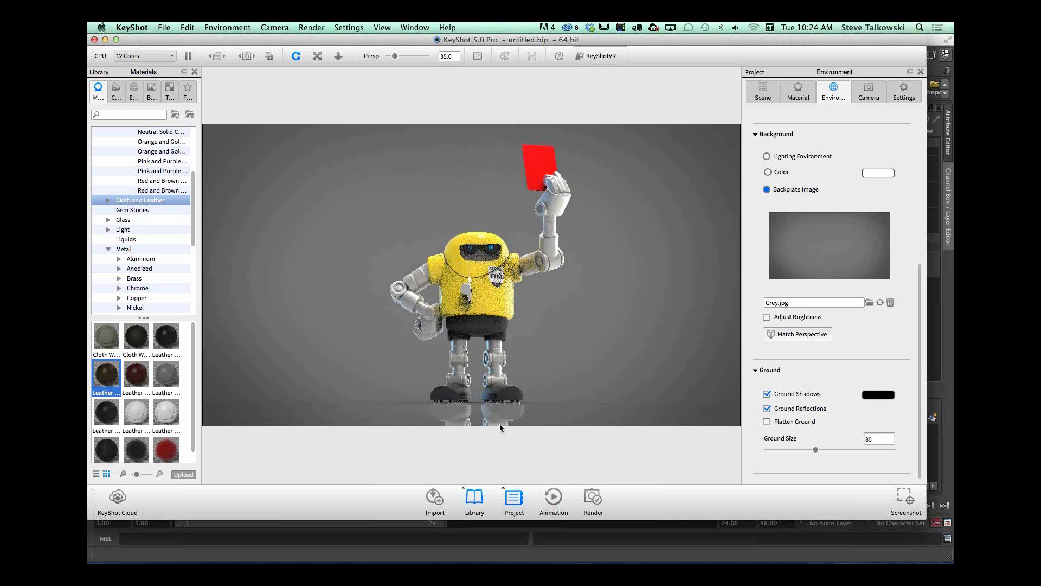
pyautogui.moveTo(590, 322); pyautogui.dragTo(627, 341)
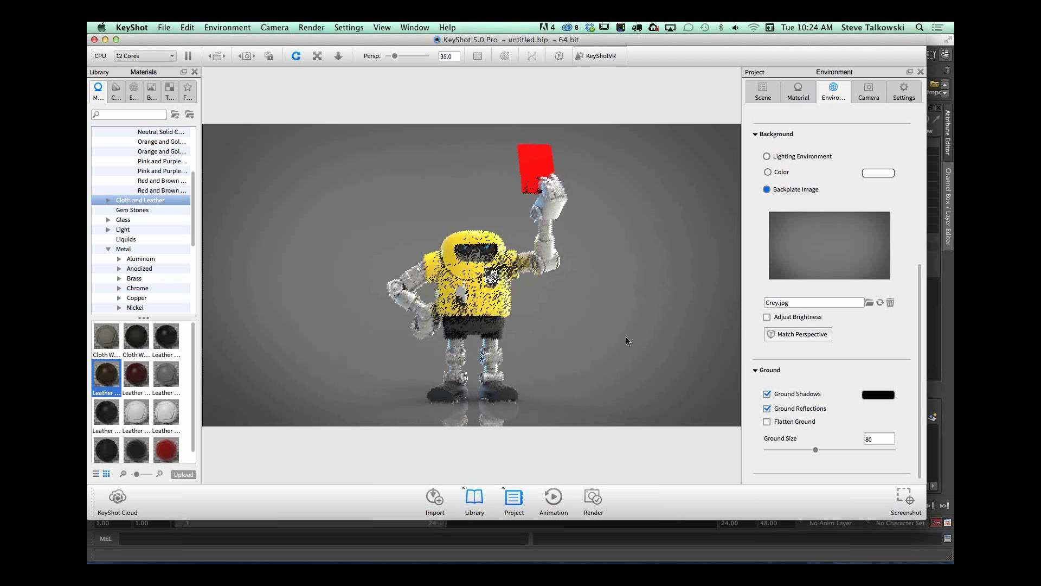
pyautogui.click(767, 408)
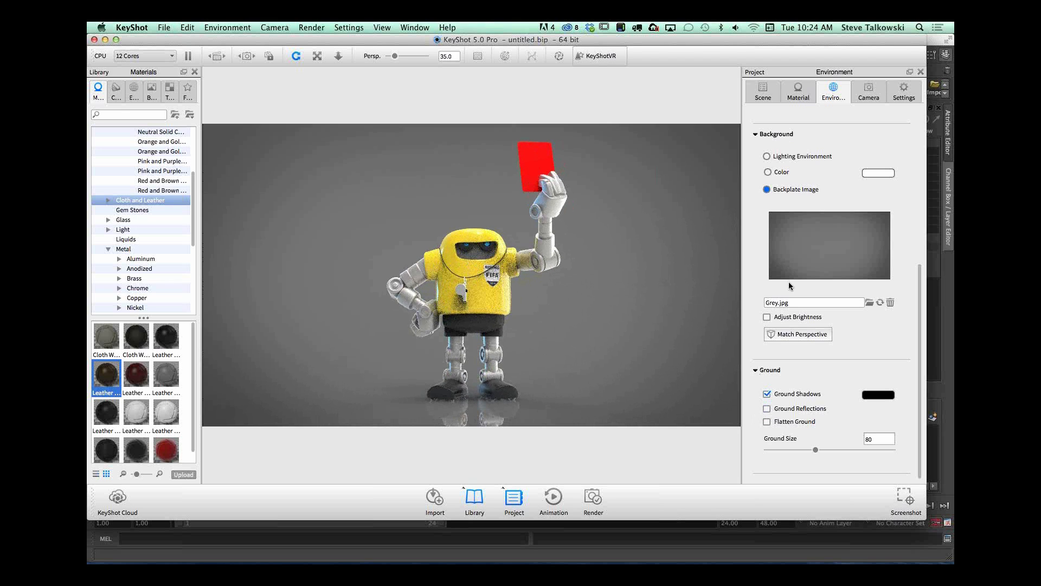
# Step: Enable ground illumination in the quality settings, and try global illumination before turning it off
pyautogui.click(904, 92)
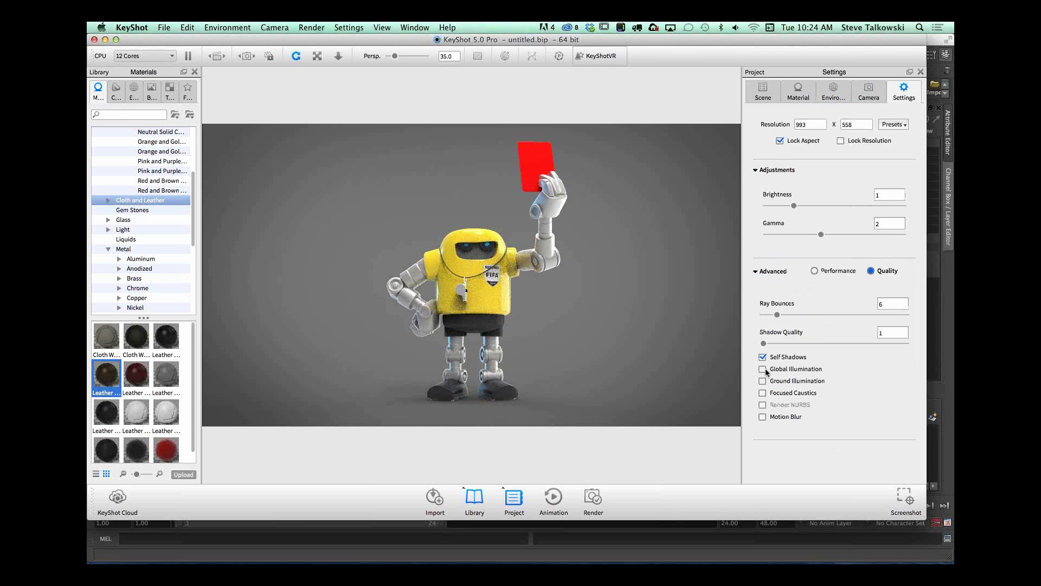
pyautogui.click(762, 381)
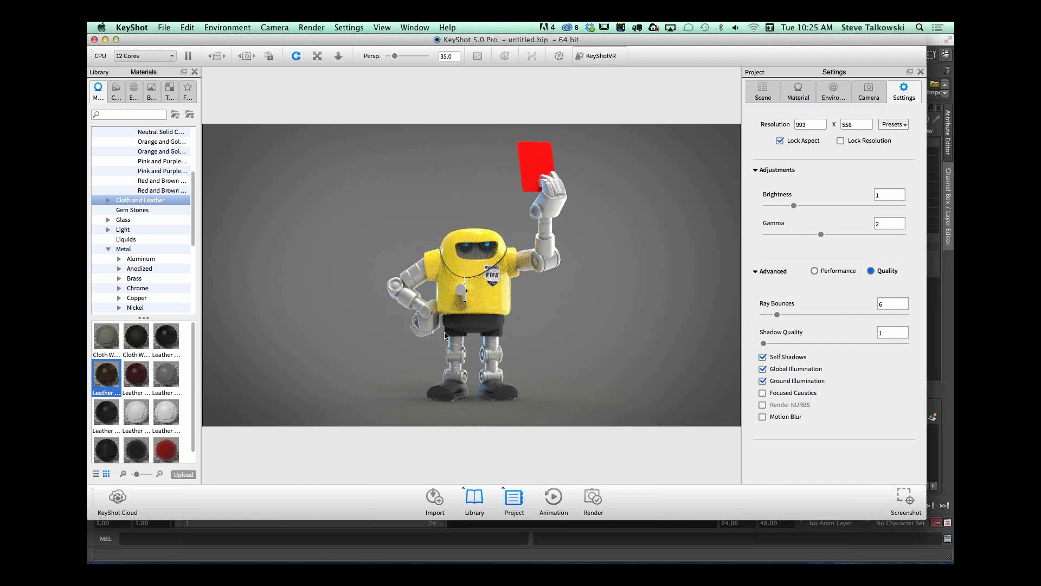
pyautogui.click(763, 369)
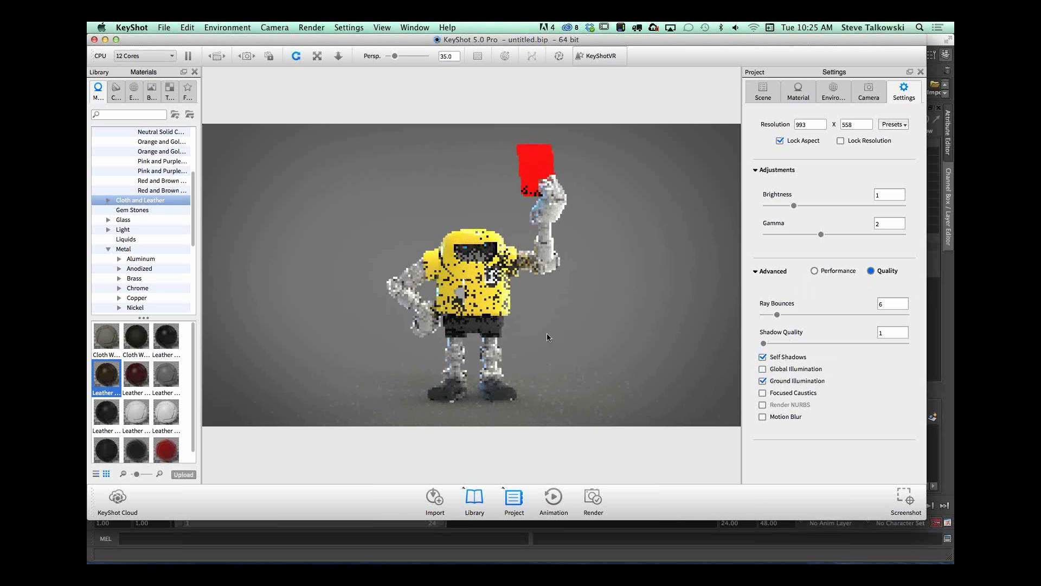
# Step: Try 10 ray bounces on the robot, and reduce the ray bounces to 7
pyautogui.moveTo(643, 398); pyautogui.dragTo(667, 339, button='middle')
pyautogui.scroll(5, 667, 340)
pyautogui.moveTo(777, 314); pyautogui.dragTo(786, 315)
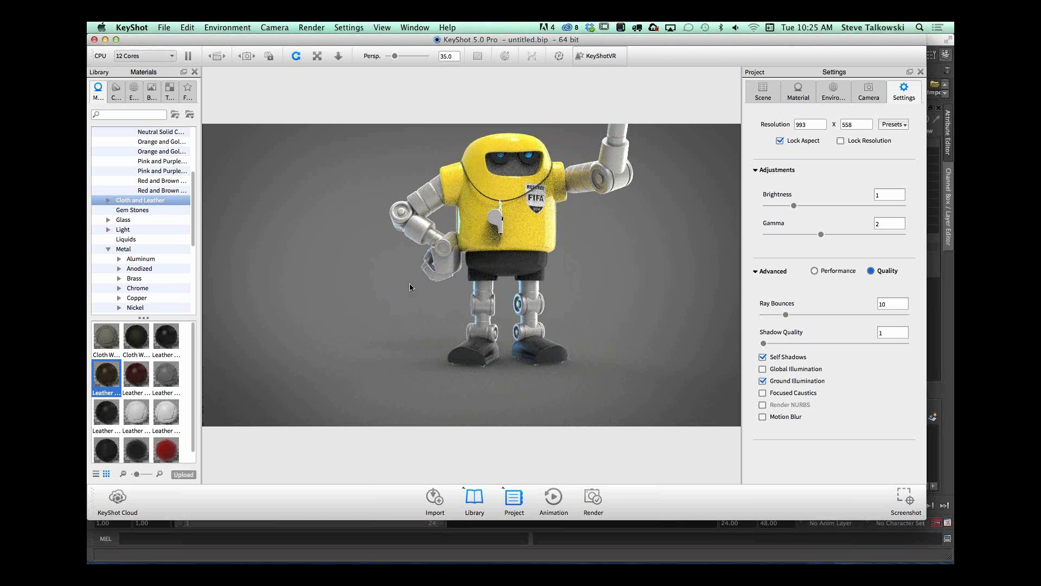
pyautogui.moveTo(780, 315); pyautogui.dragTo(777, 314)
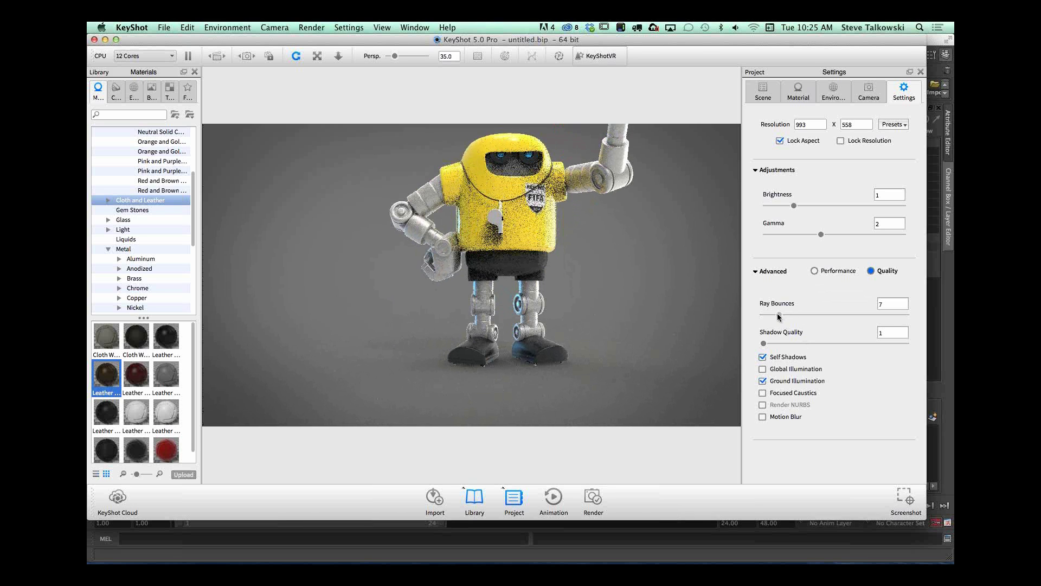
# Step: Switch the background to a solid color, try a pale yellow-green, and cancel the color selection
pyautogui.moveTo(545, 185); pyautogui.dragTo(729, 219)
pyautogui.click(833, 91)
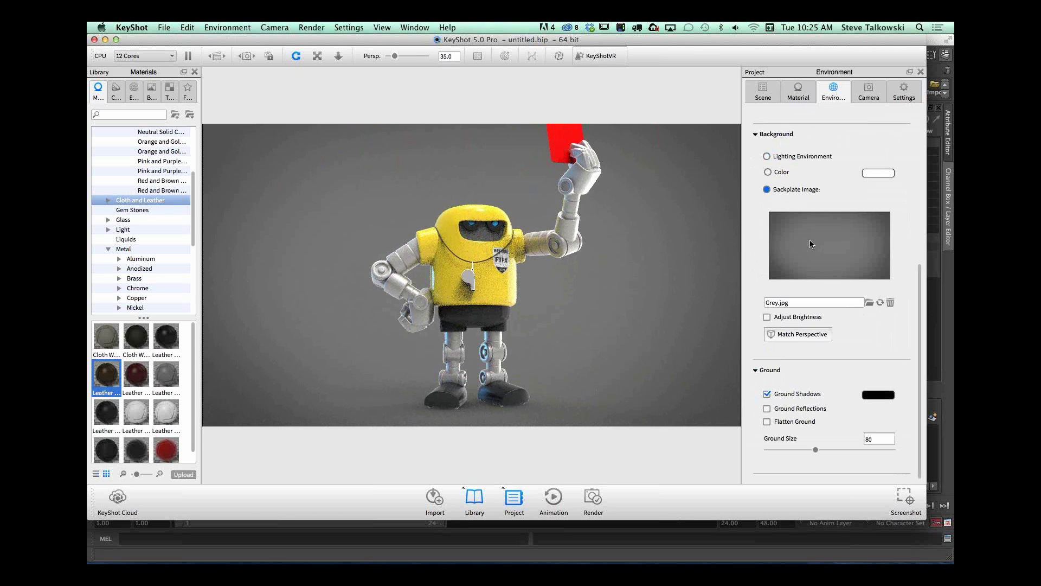
pyautogui.click(767, 172)
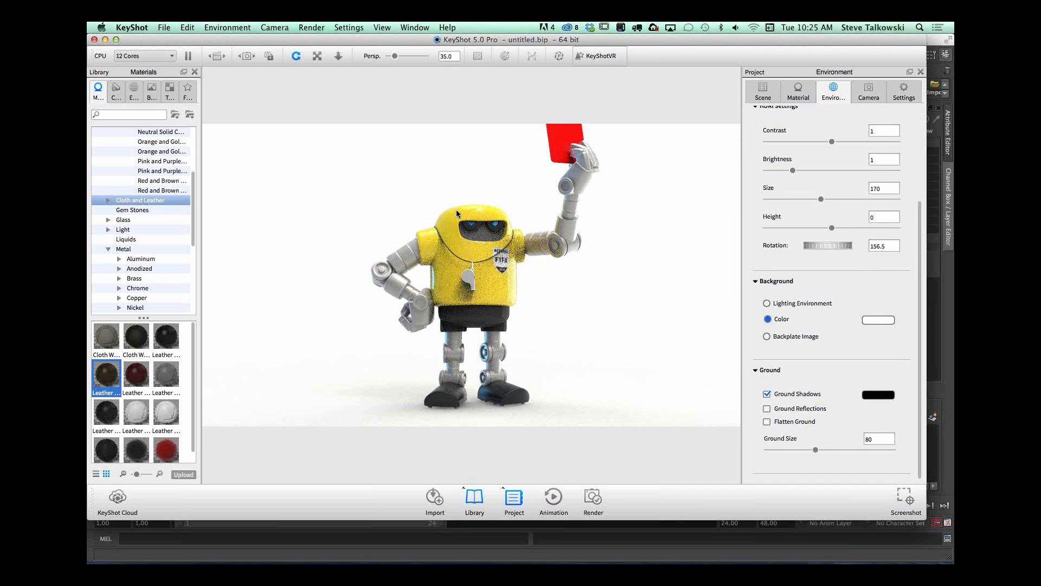
pyautogui.click(880, 319)
pyautogui.click(766, 206)
pyautogui.moveTo(826, 111); pyautogui.dragTo(827, 125)
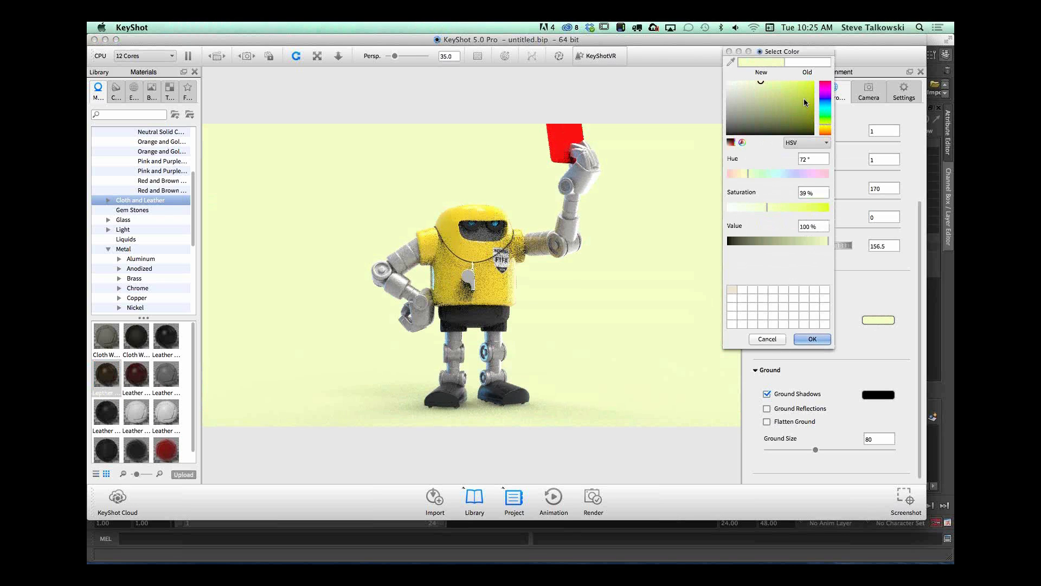
pyautogui.click(804, 92)
pyautogui.click(769, 340)
# Step: Show the lighting environment as the background and view the robot against it from different angles
pyautogui.click(768, 303)
pyautogui.keyDown('alt'); pyautogui.moveTo(622, 281); pyautogui.dragTo(299, 305, button='right'); pyautogui.keyUp('alt')
pyautogui.keyDown('alt'); pyautogui.moveTo(447, 334); pyautogui.dragTo(564, 330); pyautogui.keyUp('alt')
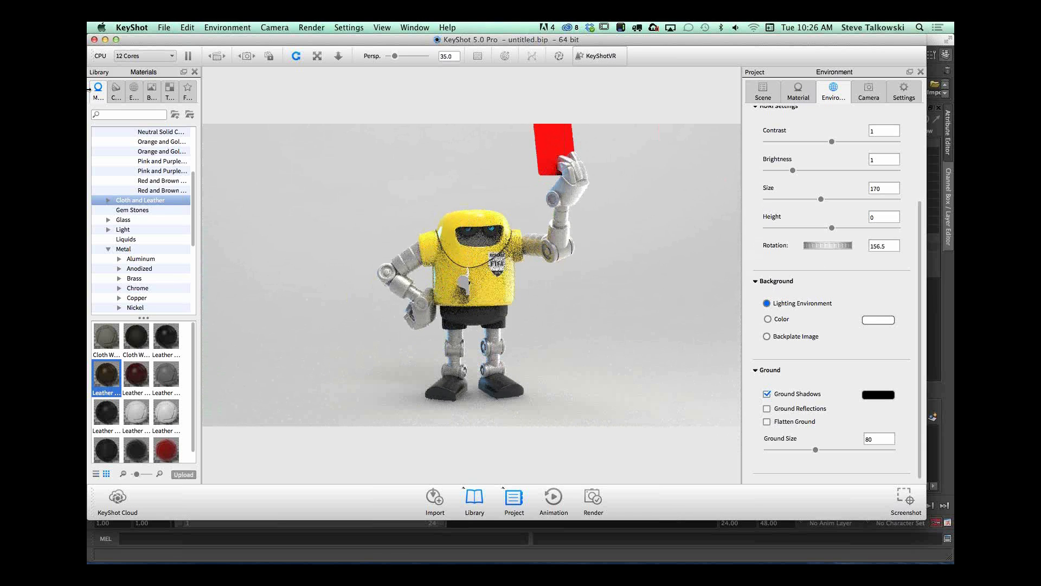
# Step: Load the outdoor forest road HDRI as the environment, discarding the current environment edits, and inspect the robot from several angles
pyautogui.click(134, 91)
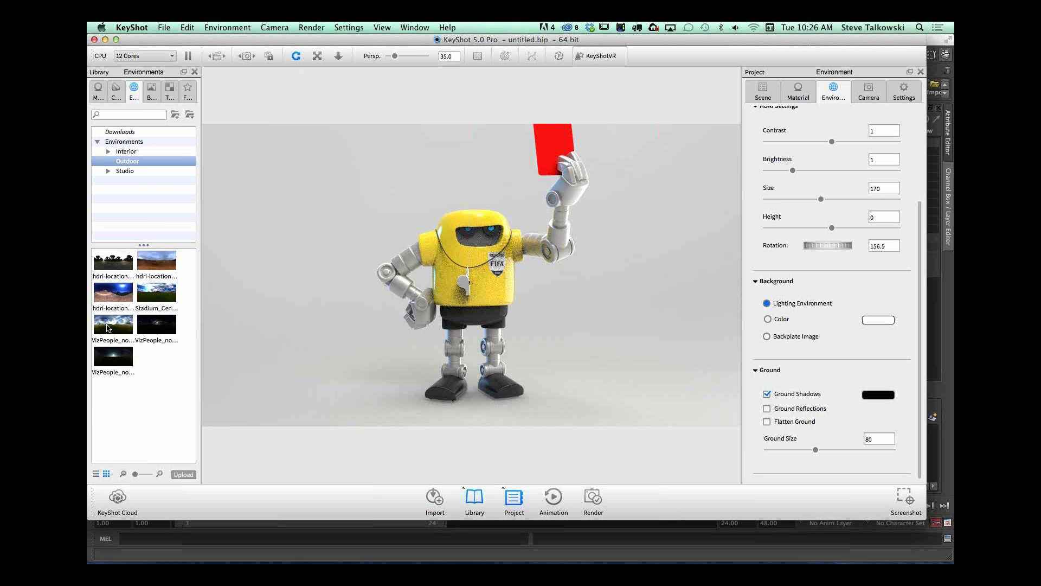
pyautogui.doubleClick(108, 261)
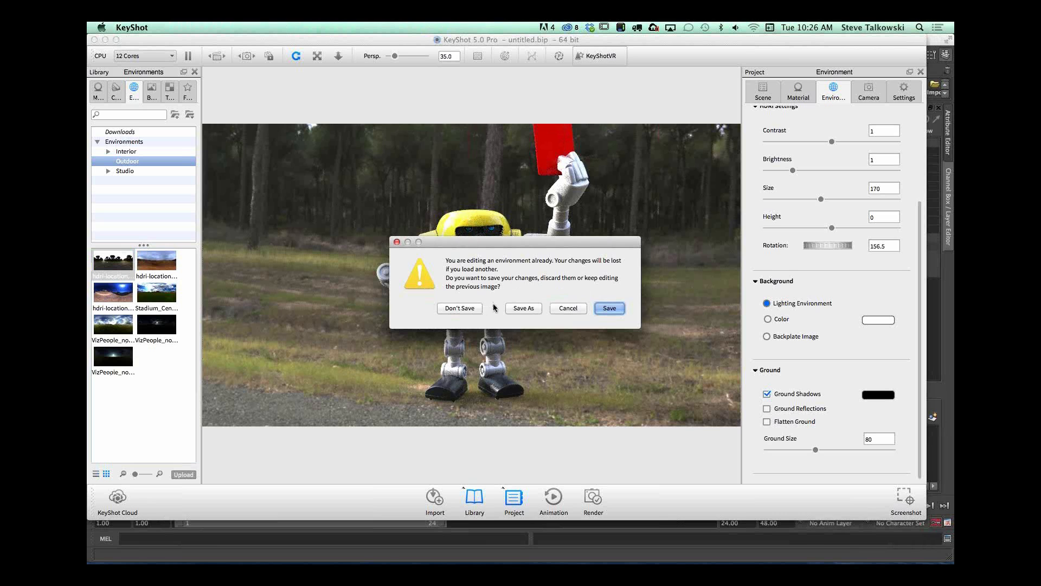
pyautogui.click(461, 308)
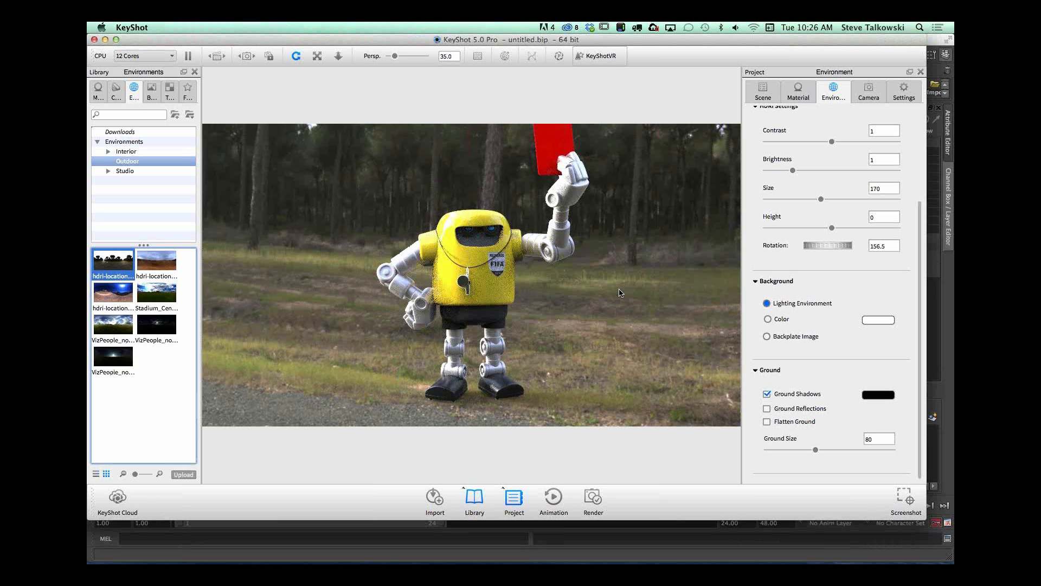
pyautogui.moveTo(621, 293); pyautogui.dragTo(528, 293)
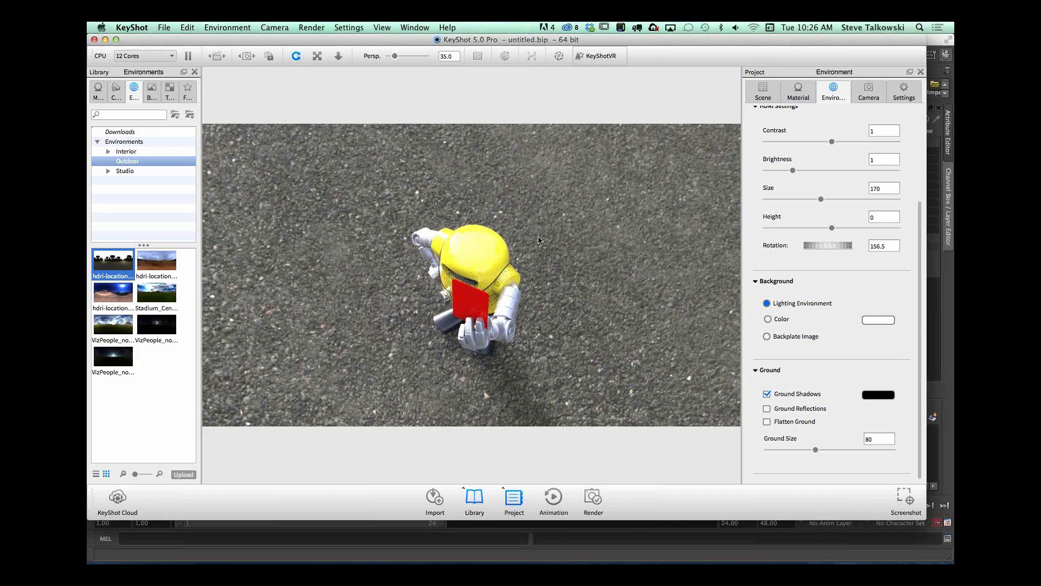
pyautogui.moveTo(555, 253); pyautogui.dragTo(665, 230)
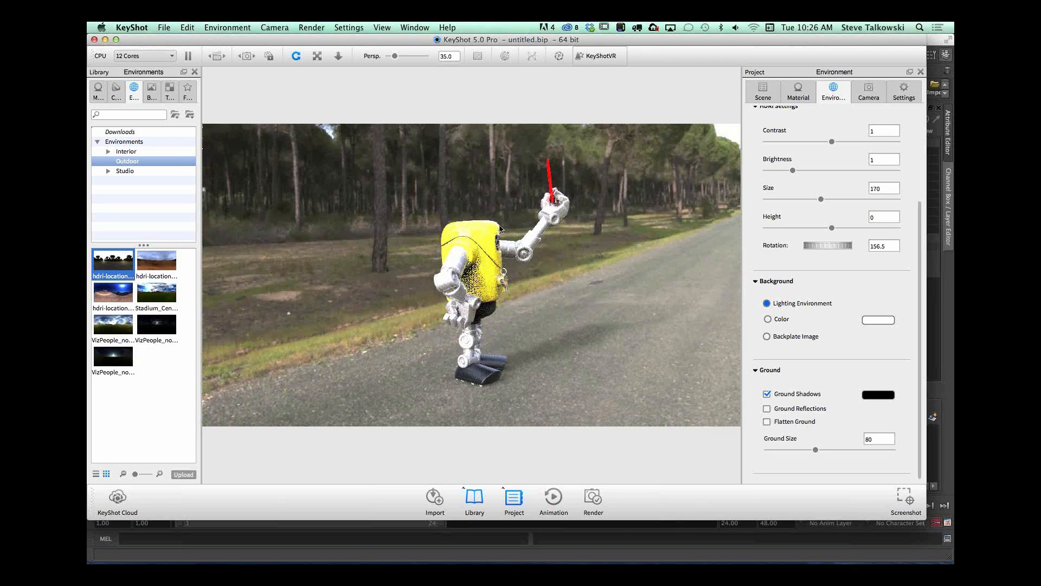
pyautogui.moveTo(615, 276); pyautogui.dragTo(406, 301)
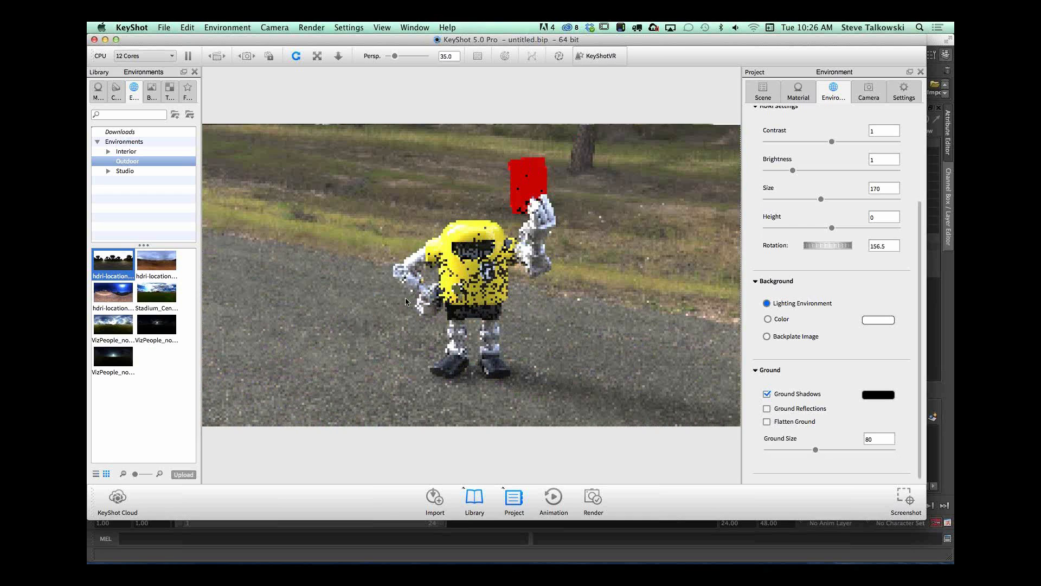
pyautogui.moveTo(555, 335); pyautogui.dragTo(552, 309)
# Step: Set the forest road HDRI's contrast to 0.726 and its brightness to 1.29
pyautogui.moveTo(919, 210); pyautogui.dragTo(919, 115)
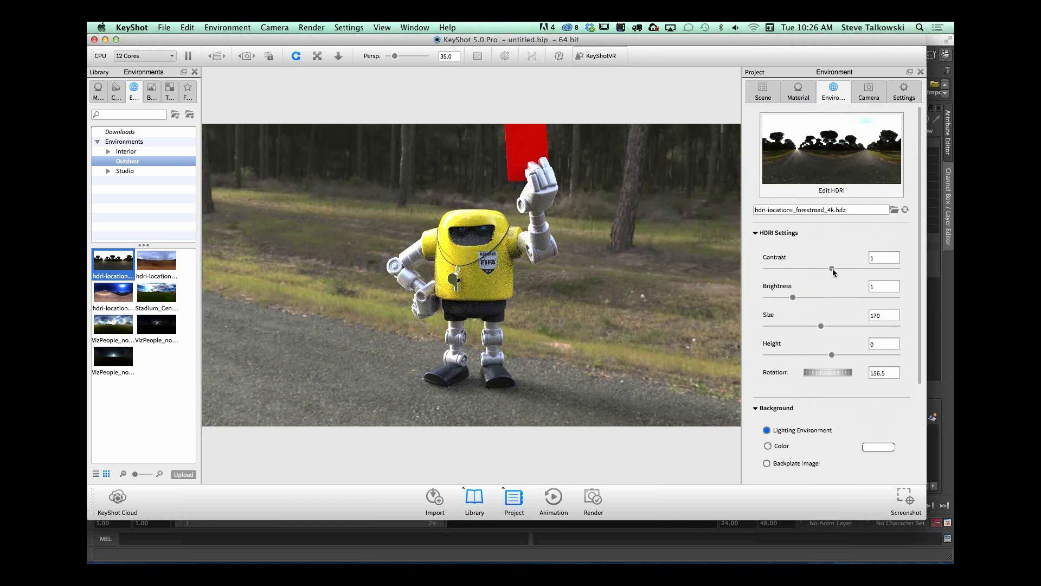
pyautogui.moveTo(833, 268); pyautogui.dragTo(813, 268)
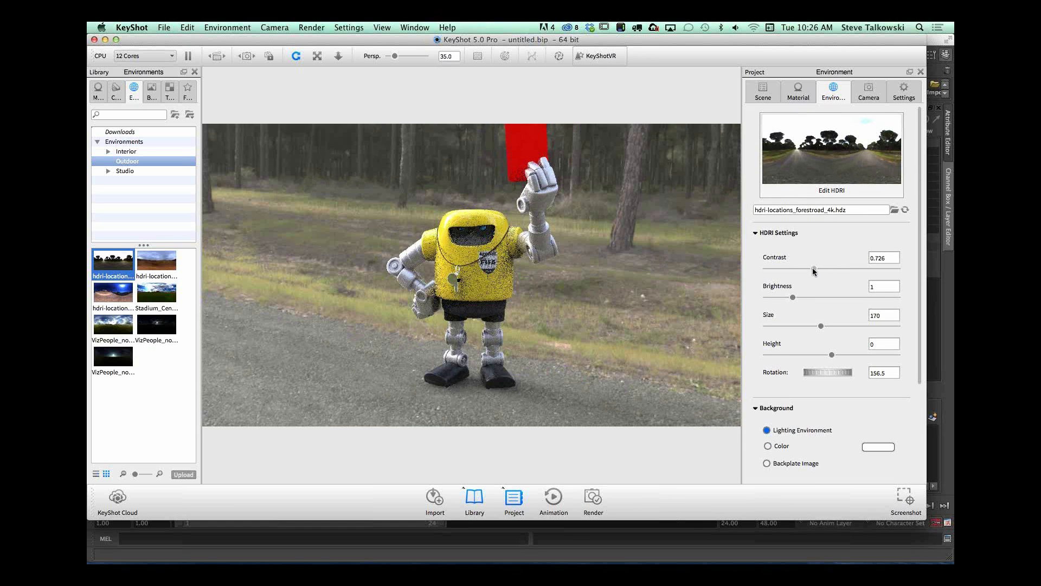
pyautogui.moveTo(795, 299); pyautogui.dragTo(801, 297)
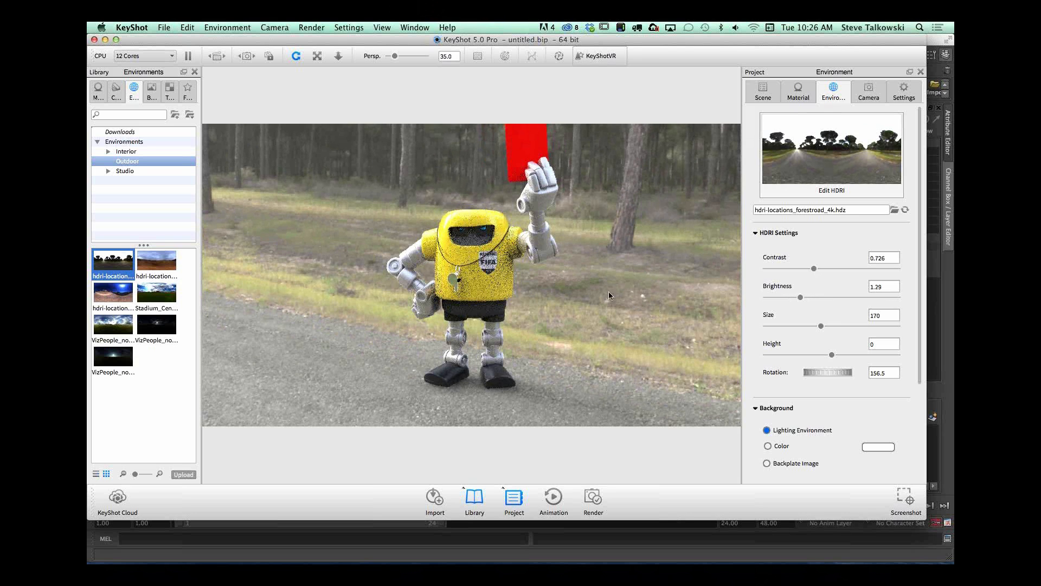
pyautogui.moveTo(620, 293); pyautogui.dragTo(580, 274)
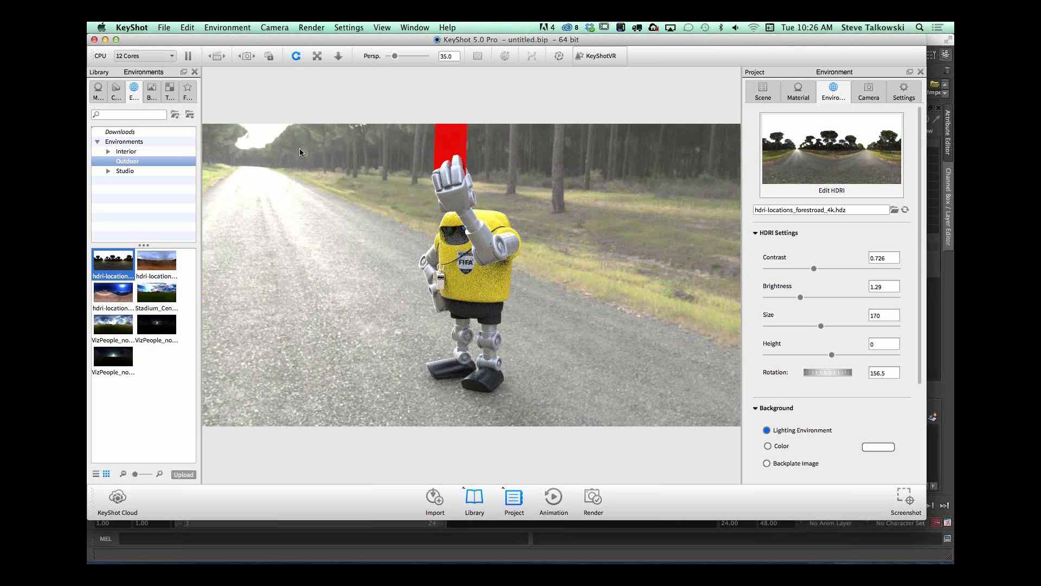
pyautogui.moveTo(539, 302); pyautogui.dragTo(749, 262)
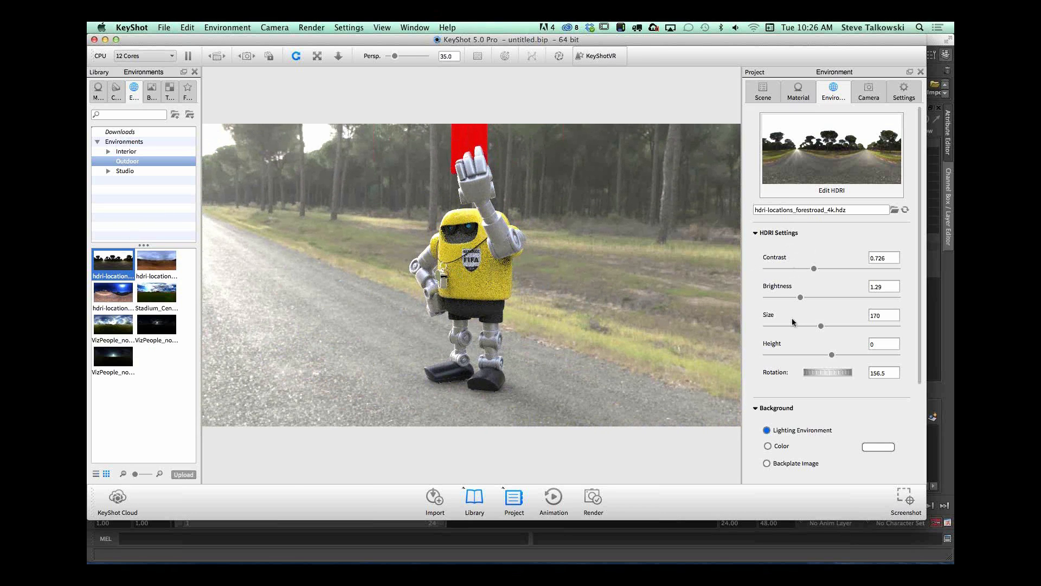
# Step: Switch the background to a backplate image and apply the first backplate from the alaskan_forest_backplates folder
pyautogui.click(768, 464)
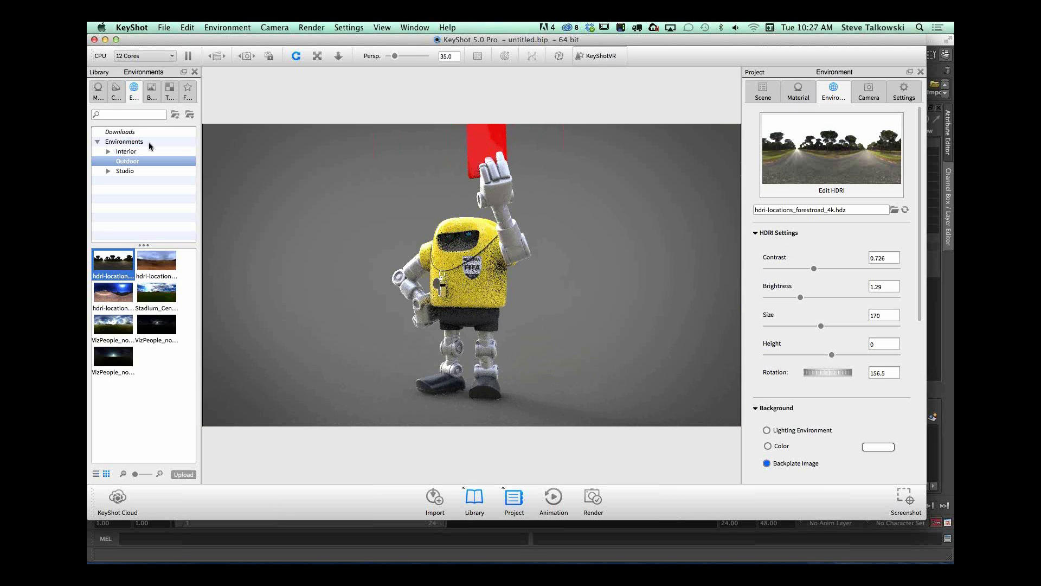
pyautogui.click(152, 94)
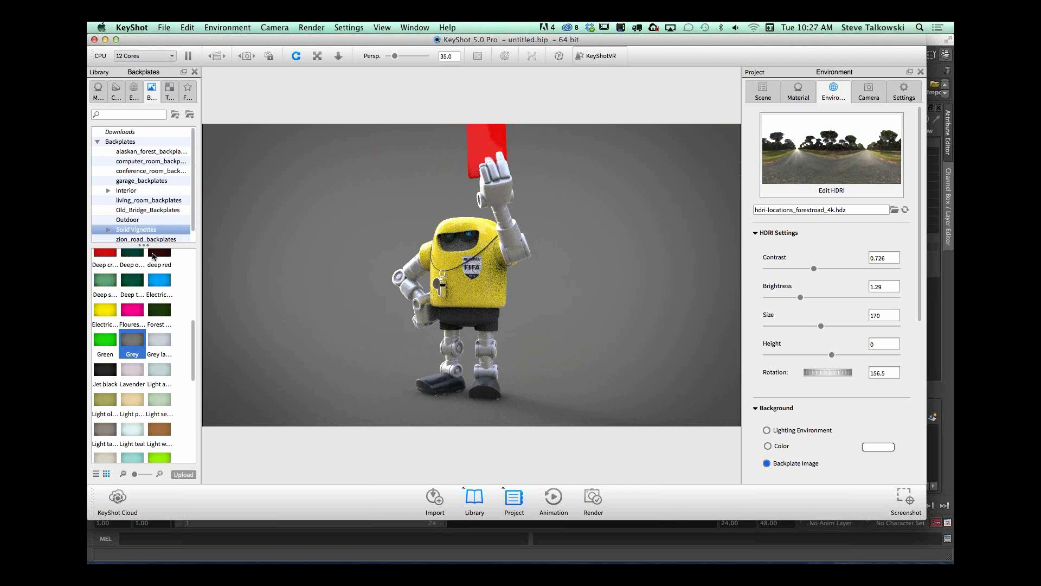
pyautogui.scroll(-1, 193, 162)
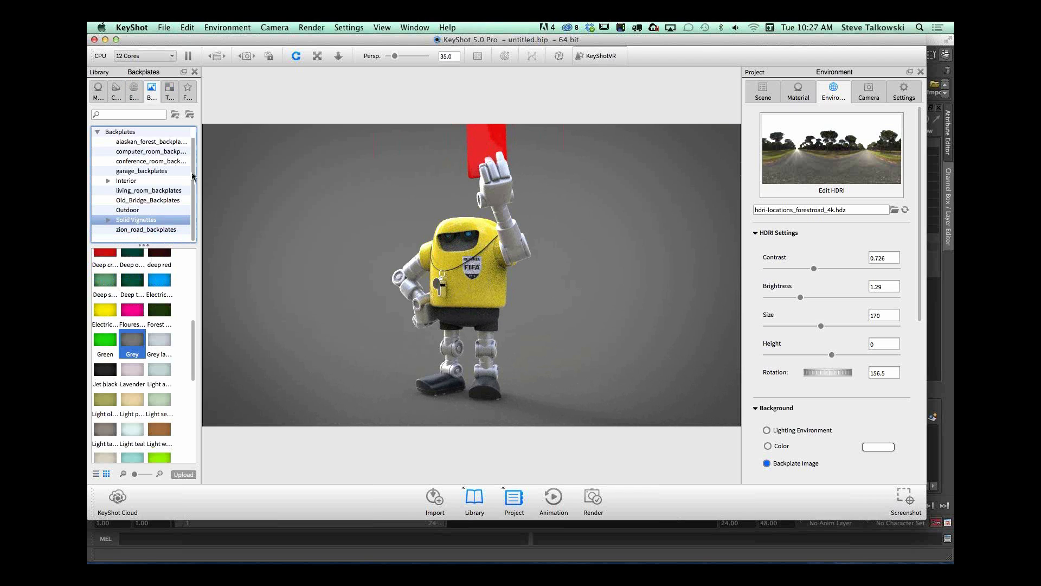
pyautogui.click(161, 142)
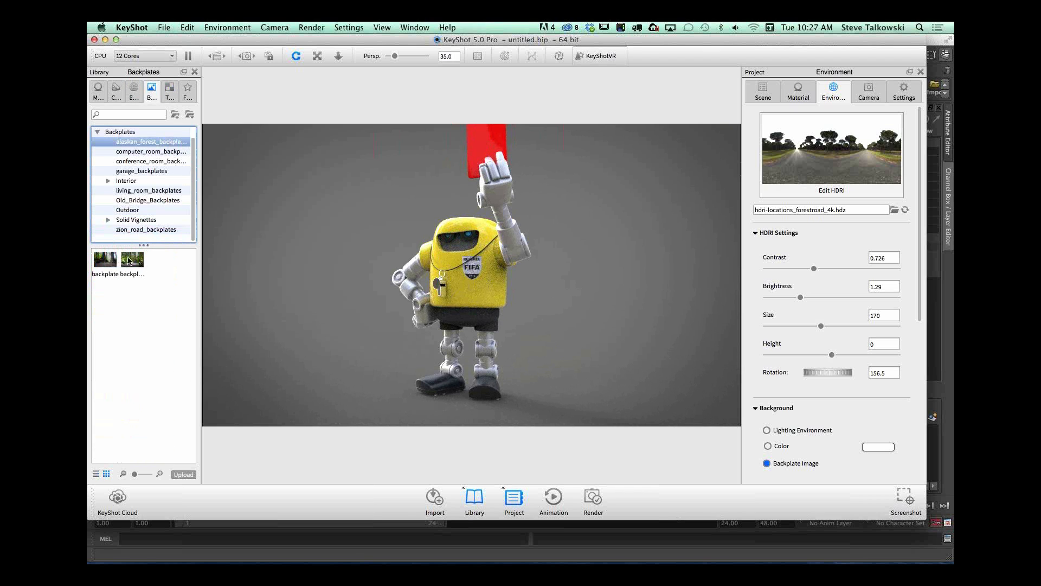
pyautogui.moveTo(103, 262); pyautogui.dragTo(344, 254)
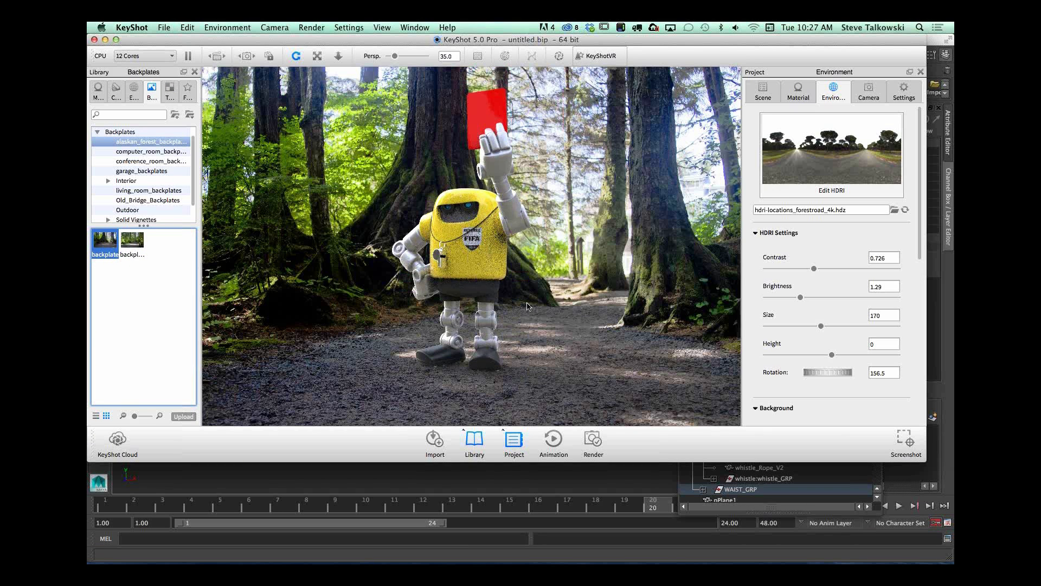
# Step: Adjust the camera so the robot faces forward and stands on the forest path in the backplate
pyautogui.moveTo(532, 318); pyautogui.dragTo(565, 319)
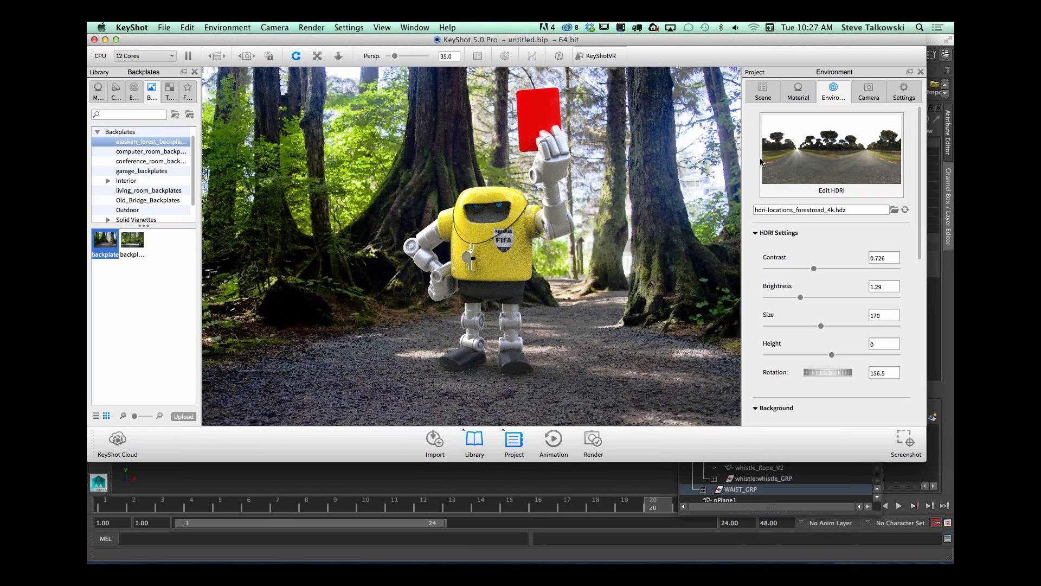
pyautogui.moveTo(460, 302); pyautogui.dragTo(530, 309)
pyautogui.moveTo(530, 310); pyautogui.dragTo(520, 312, button='middle')
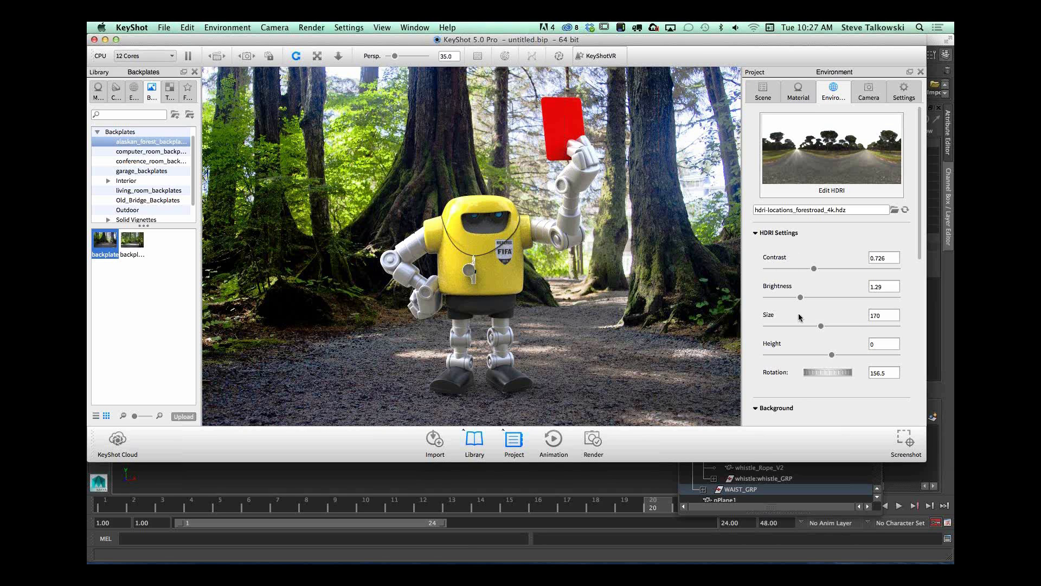
# Step: Try HDRI heights of -0.5, -0.287 and -0.442, and set the height to 0.438
pyautogui.moveTo(832, 354); pyautogui.dragTo(767, 362)
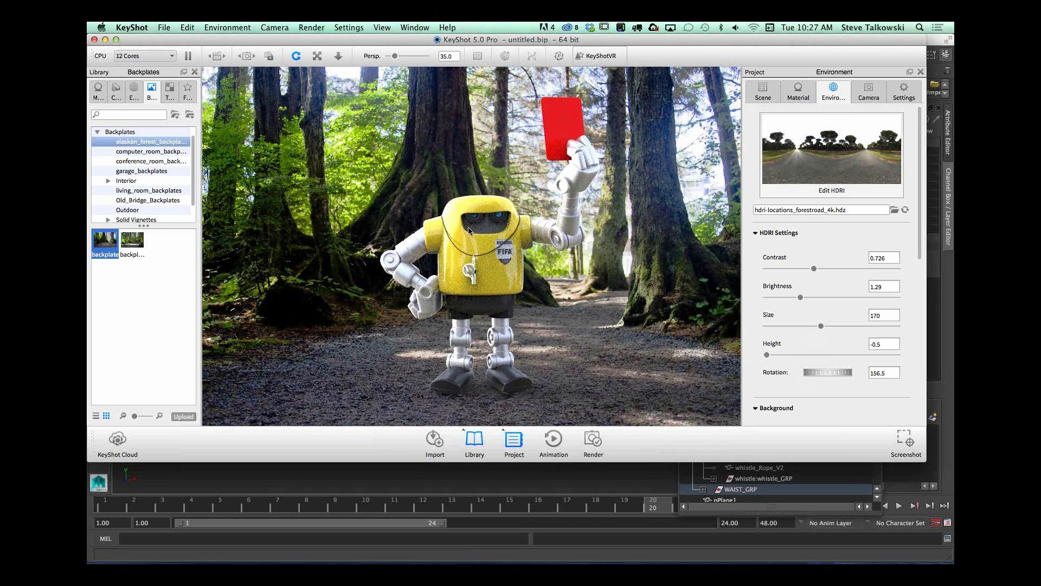
pyautogui.moveTo(767, 355); pyautogui.dragTo(890, 355)
pyautogui.moveTo(890, 356); pyautogui.dragTo(771, 354)
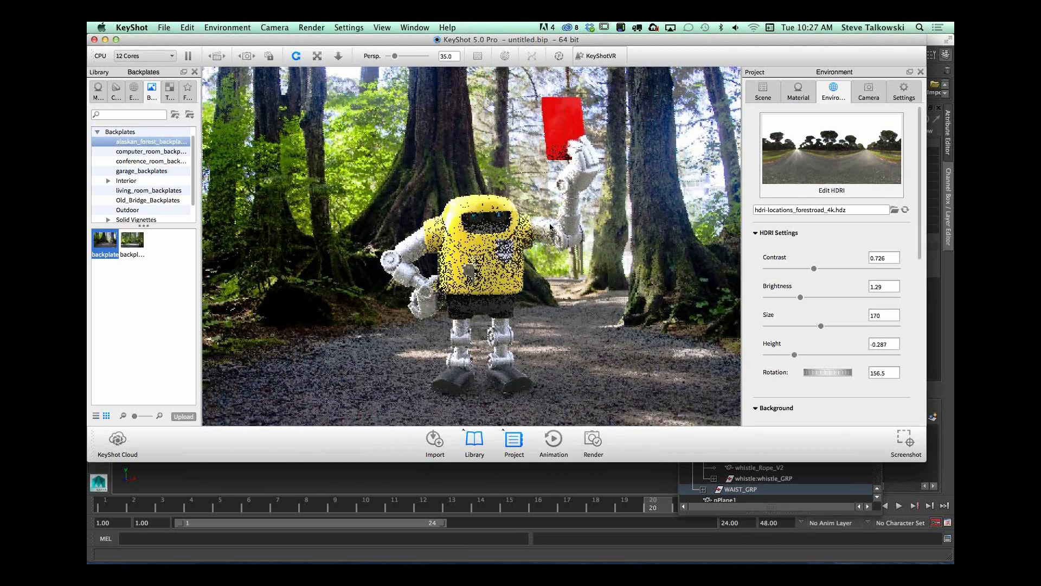
pyautogui.moveTo(790, 353); pyautogui.dragTo(770, 353)
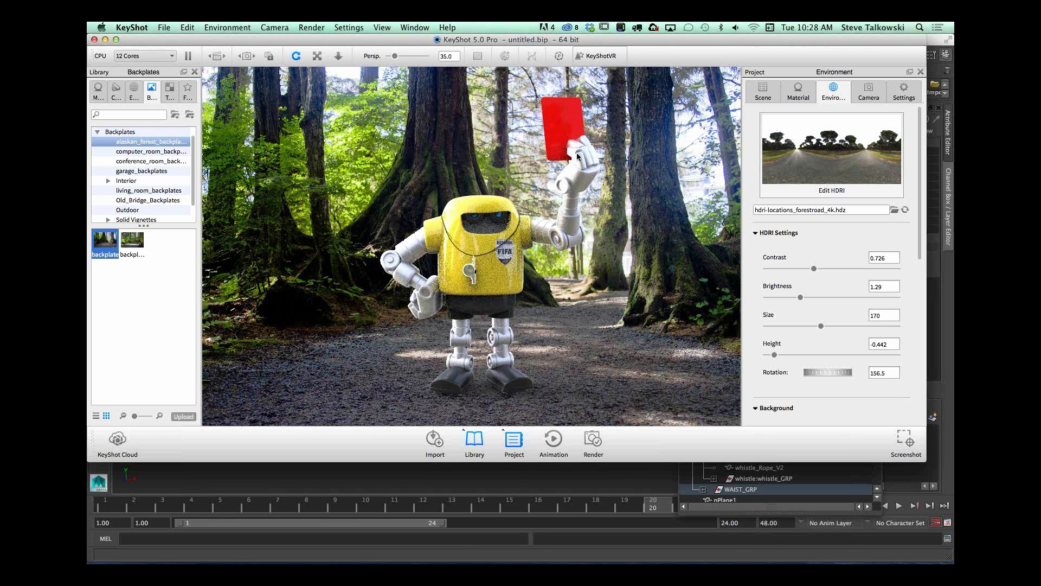
pyautogui.moveTo(779, 354); pyautogui.dragTo(887, 350)
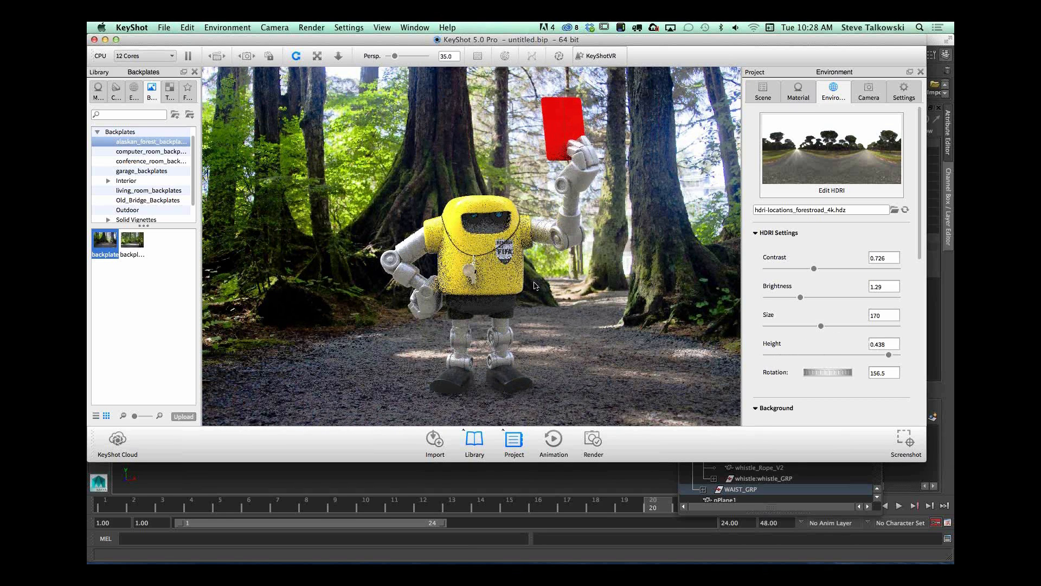
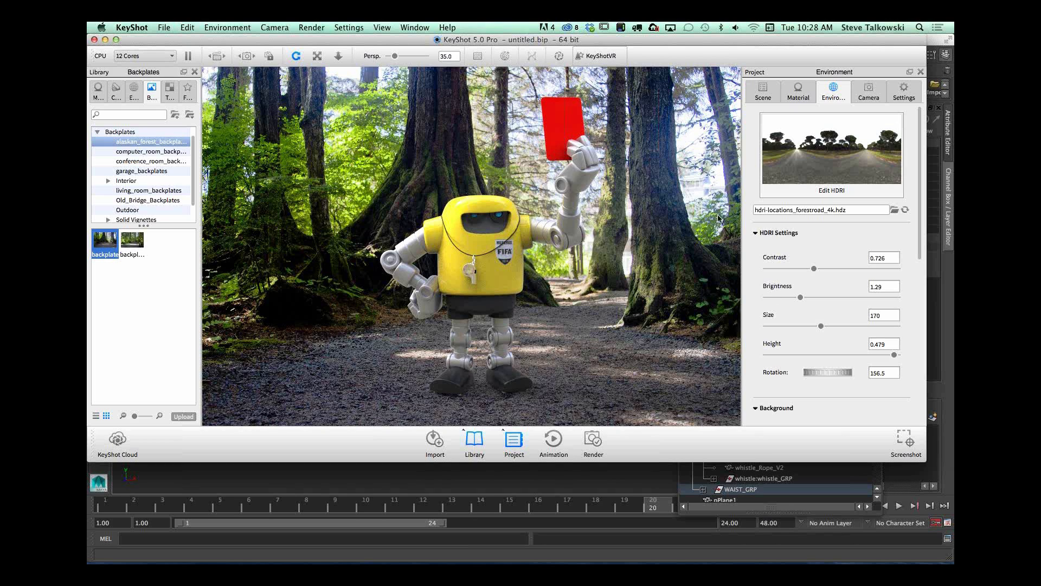
# Step: Set the forest road HDRI's size to 278.34 and its rotation to 148
pyautogui.moveTo(821, 326); pyautogui.dragTo(857, 326)
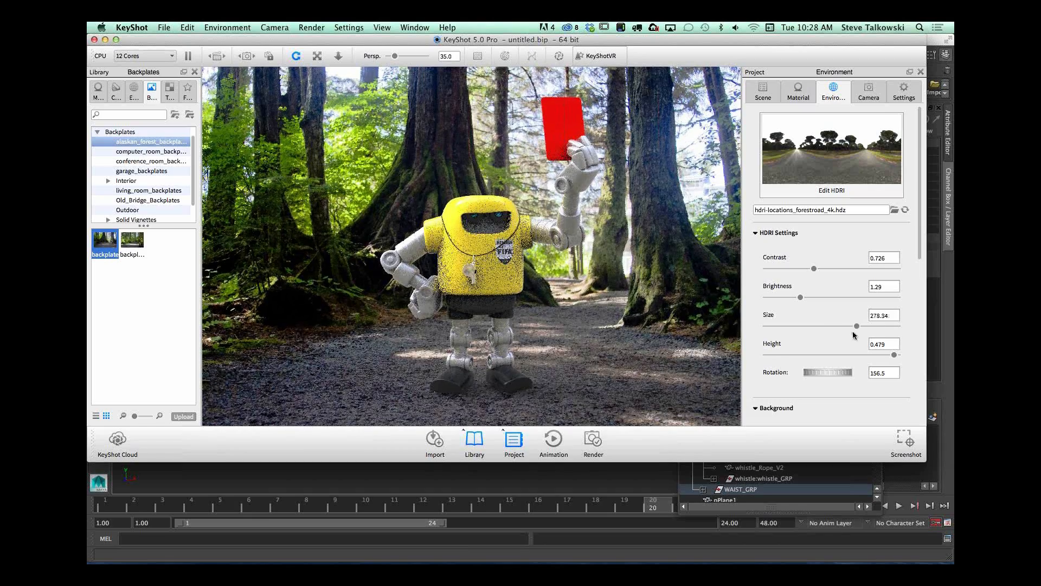
pyautogui.moveTo(834, 374)
pyautogui.mouseDown()
pyautogui.moveTo(817, 378)
pyautogui.moveTo(830, 372)
pyautogui.mouseUp()
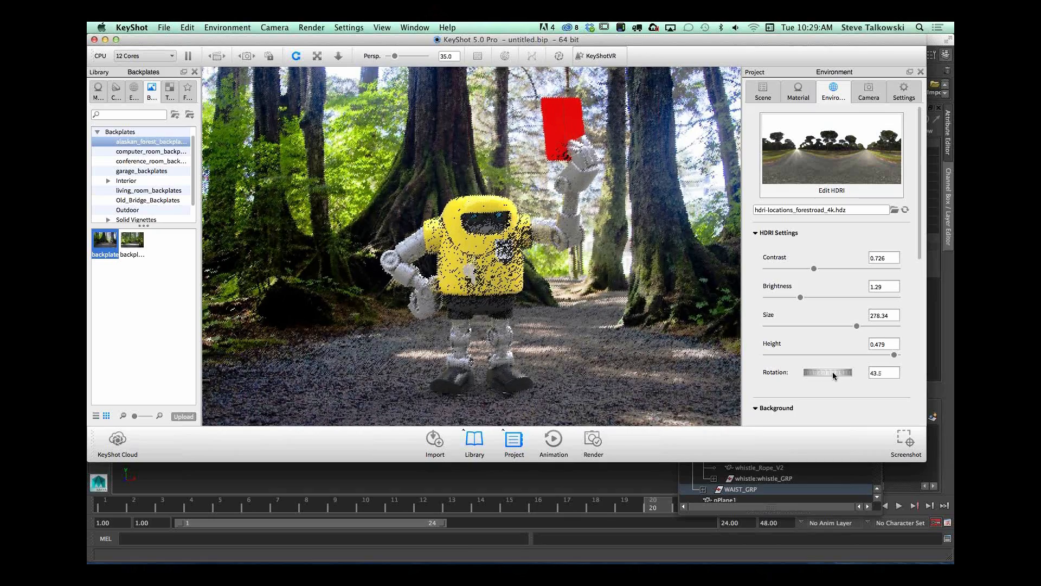
pyautogui.moveTo(832, 373)
pyautogui.mouseDown()
pyautogui.moveTo(812, 372)
pyautogui.moveTo(841, 376)
pyautogui.moveTo(830, 371)
pyautogui.mouseUp()
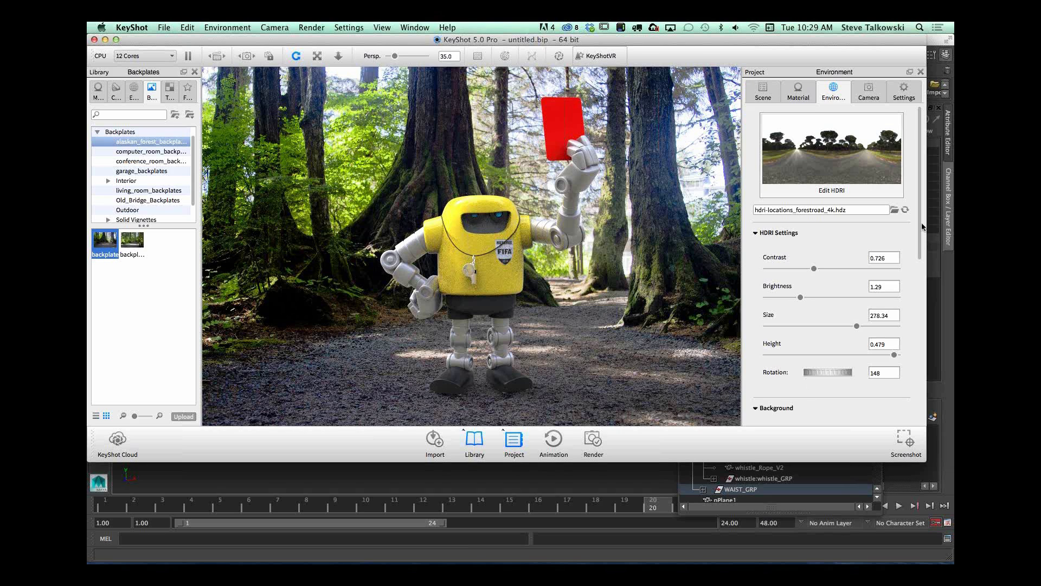
# Step: Change the ground shadow color to a dark brown with hue 32°, saturation 95% and value 6%
pyautogui.scroll(-10, 922, 227)
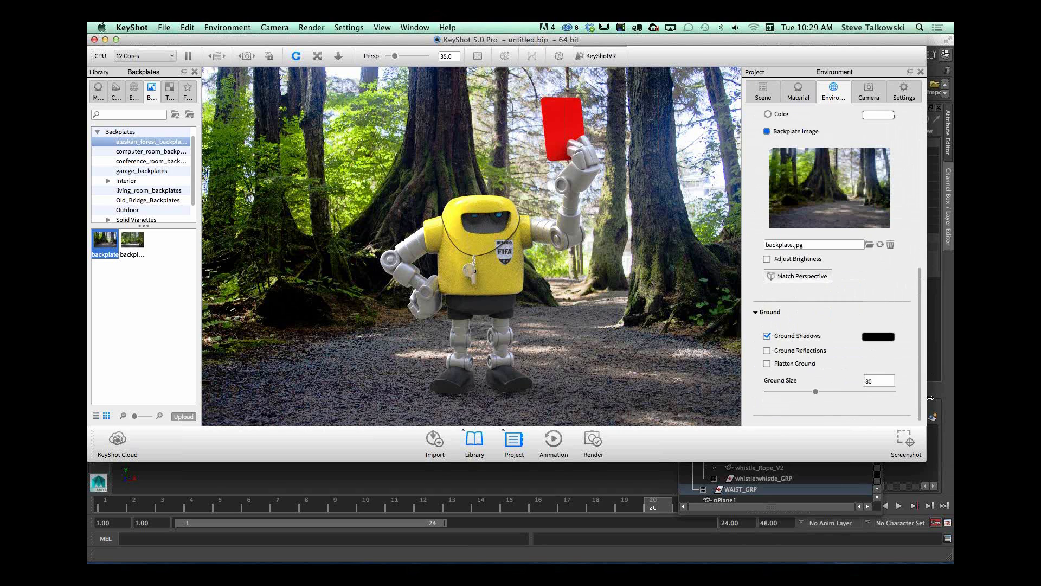
pyautogui.click(879, 337)
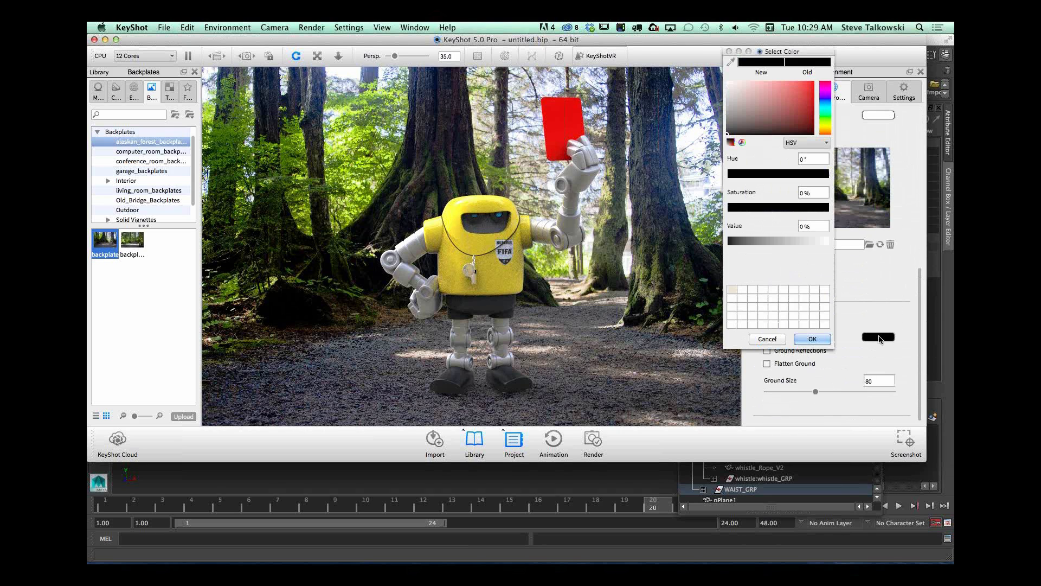
pyautogui.click(827, 114)
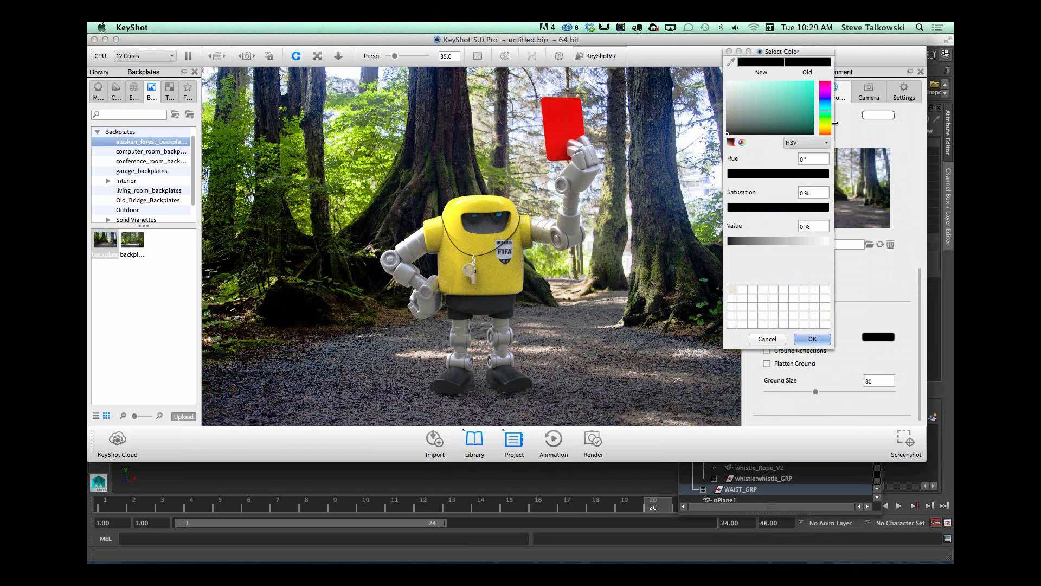
pyautogui.click(826, 119)
pyautogui.click(809, 124)
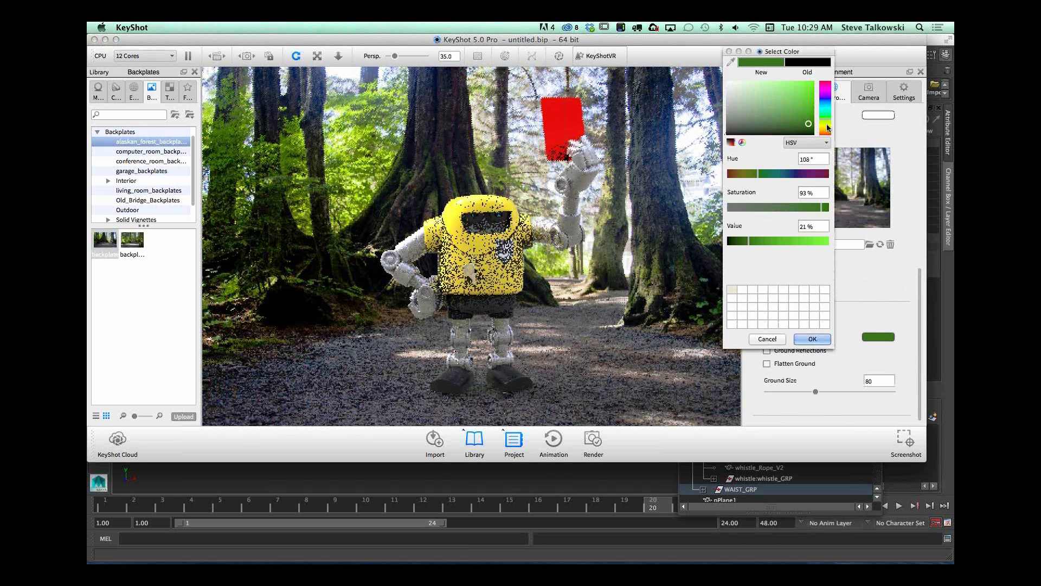
pyautogui.moveTo(827, 124); pyautogui.dragTo(827, 130)
pyautogui.click(737, 241)
pyautogui.moveTo(737, 242); pyautogui.dragTo(734, 241)
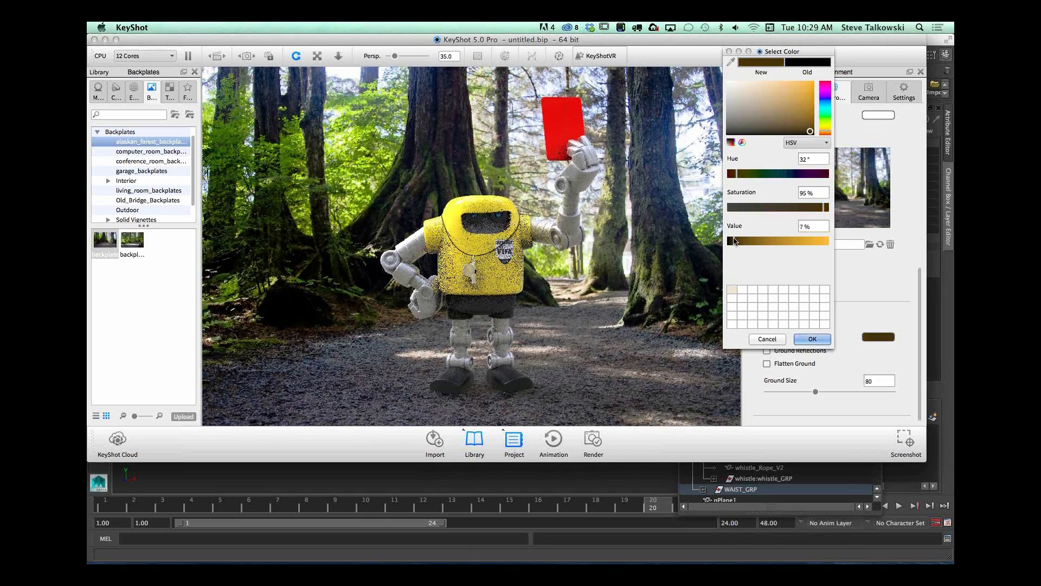
pyautogui.press('Return')
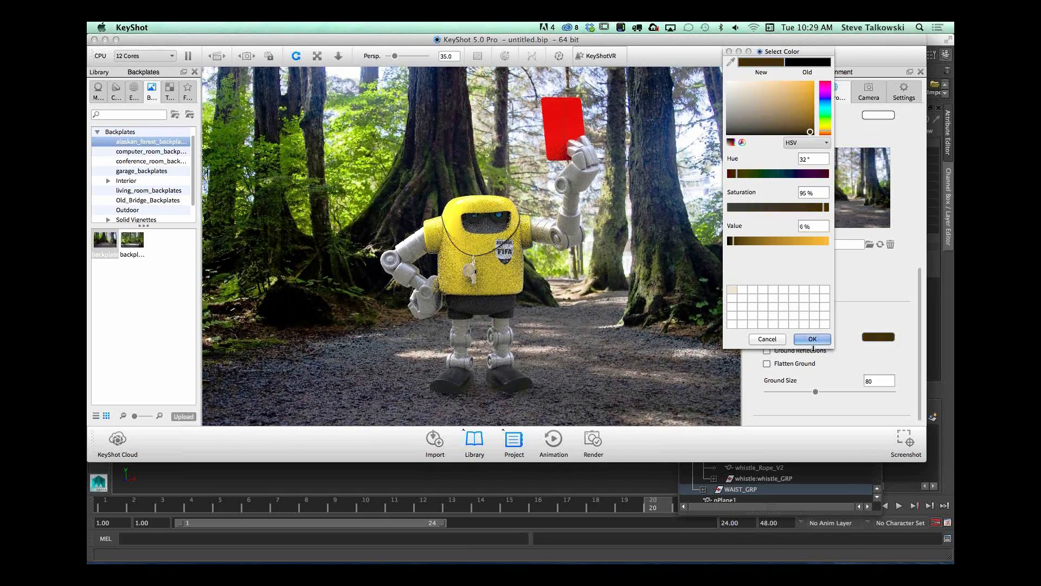
# Step: Adjust the camera's distance and pan so the robot's feet rest on the near part of the forest path
pyautogui.moveTo(515, 401); pyautogui.dragTo(450, 351, button='middle')
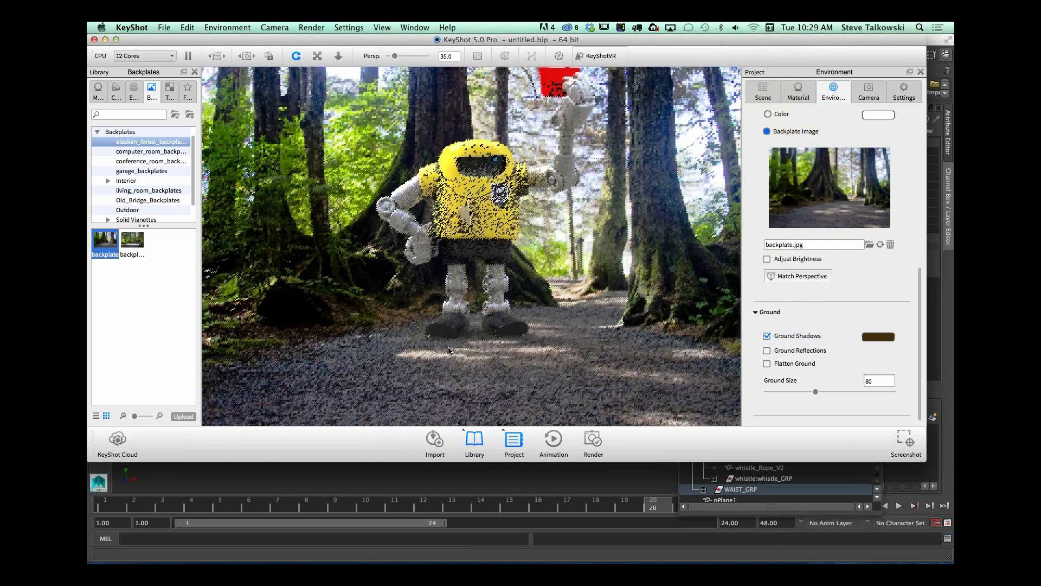
pyautogui.scroll(5, 450, 351)
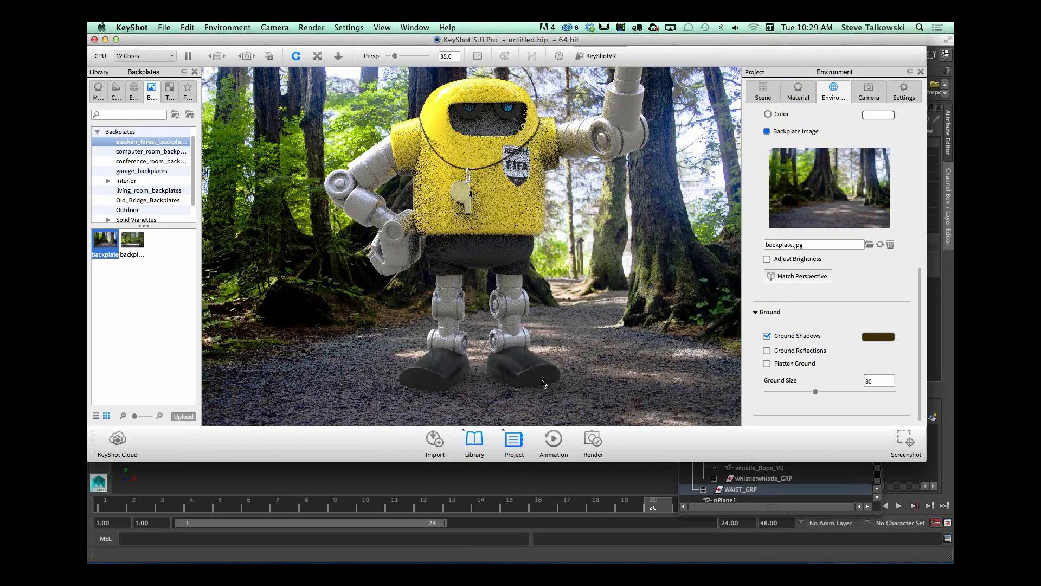
pyautogui.scroll(-5, 565, 321)
pyautogui.moveTo(557, 304); pyautogui.dragTo(549, 349, button='middle')
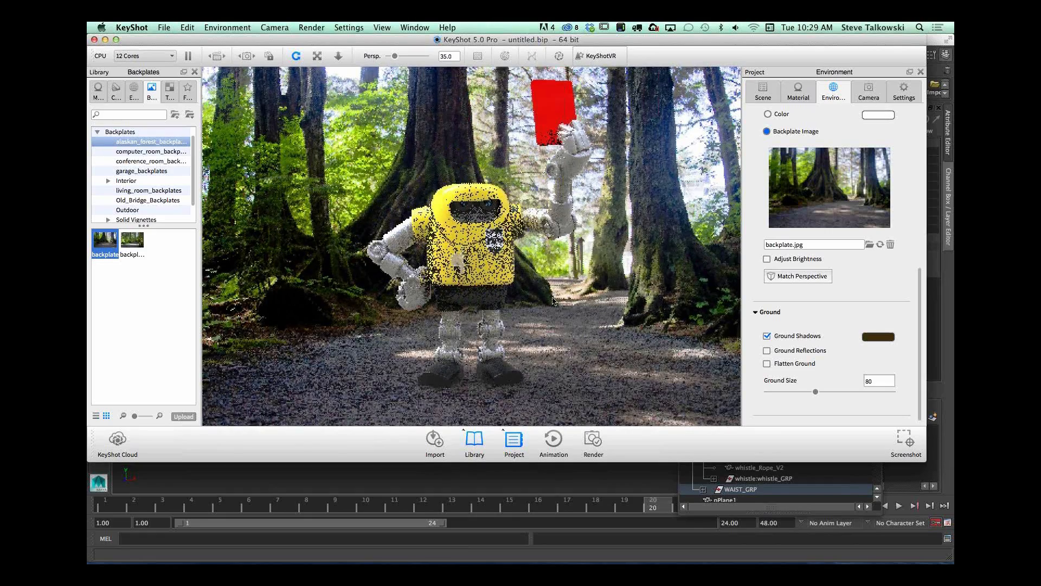
pyautogui.moveTo(553, 302); pyautogui.dragTo(553, 310, button='middle')
pyautogui.moveTo(554, 309); pyautogui.dragTo(548, 309)
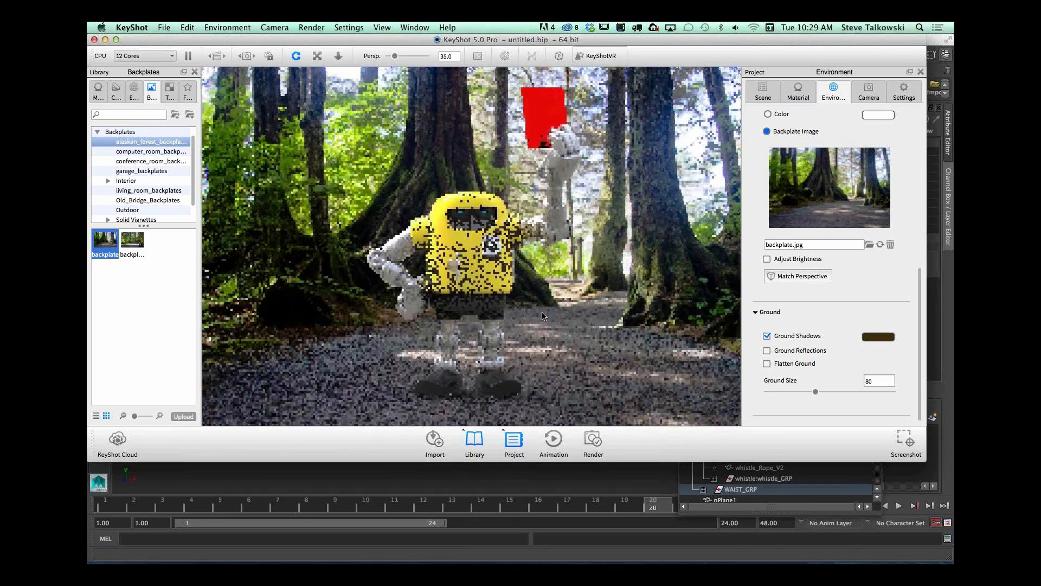
pyautogui.click(767, 364)
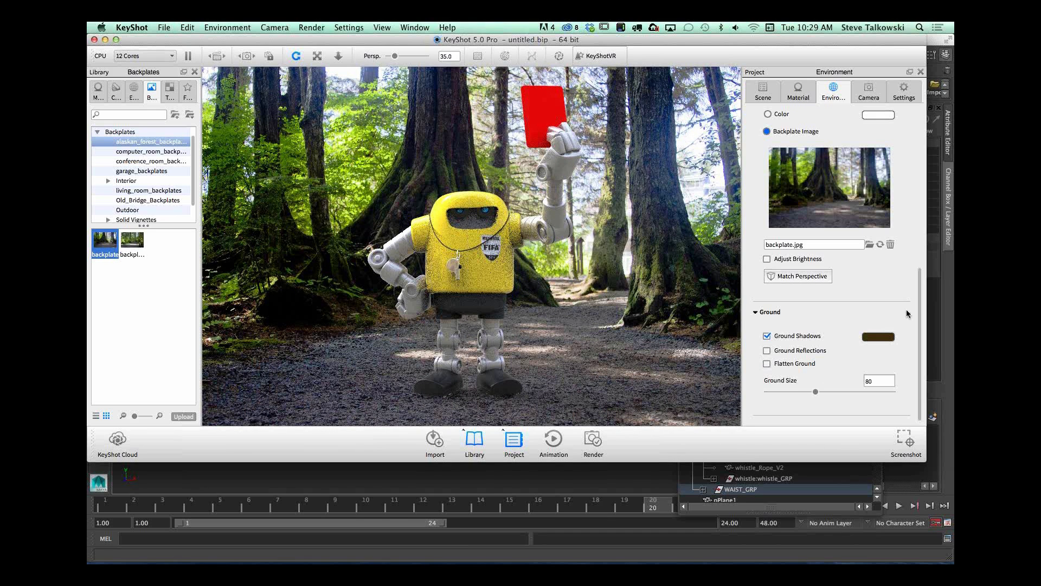
# Step: Set the camera's focal length to 50 and align the view with the forest path using the temporarily shown ground grid
pyautogui.moveTo(919, 297); pyautogui.dragTo(917, 142)
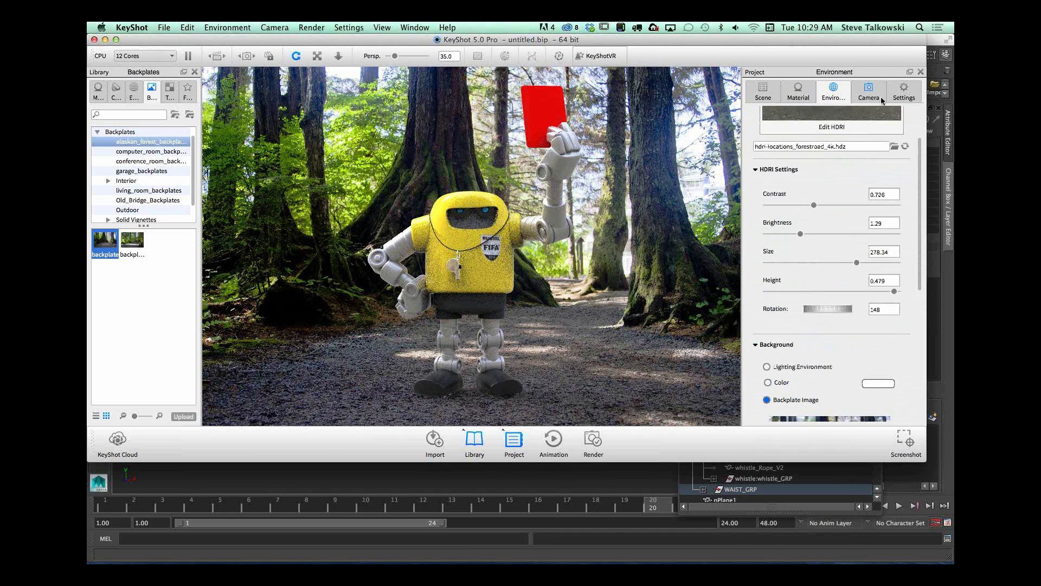
pyautogui.click(869, 91)
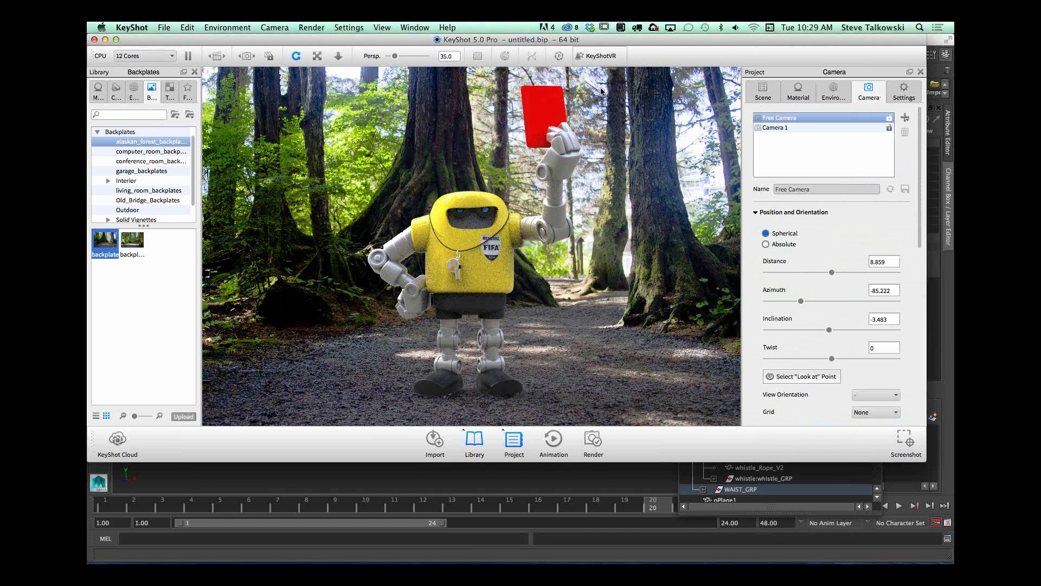
pyautogui.scroll(-5, 830, 347)
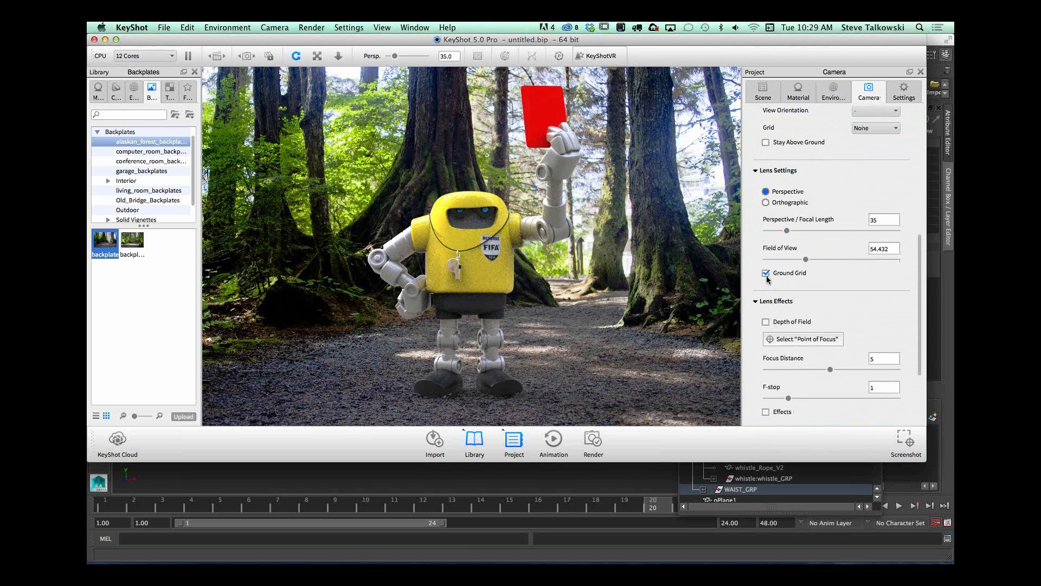
pyautogui.moveTo(621, 319)
pyautogui.mouseDown()
pyautogui.moveTo(592, 317)
pyautogui.moveTo(609, 312)
pyautogui.mouseUp()
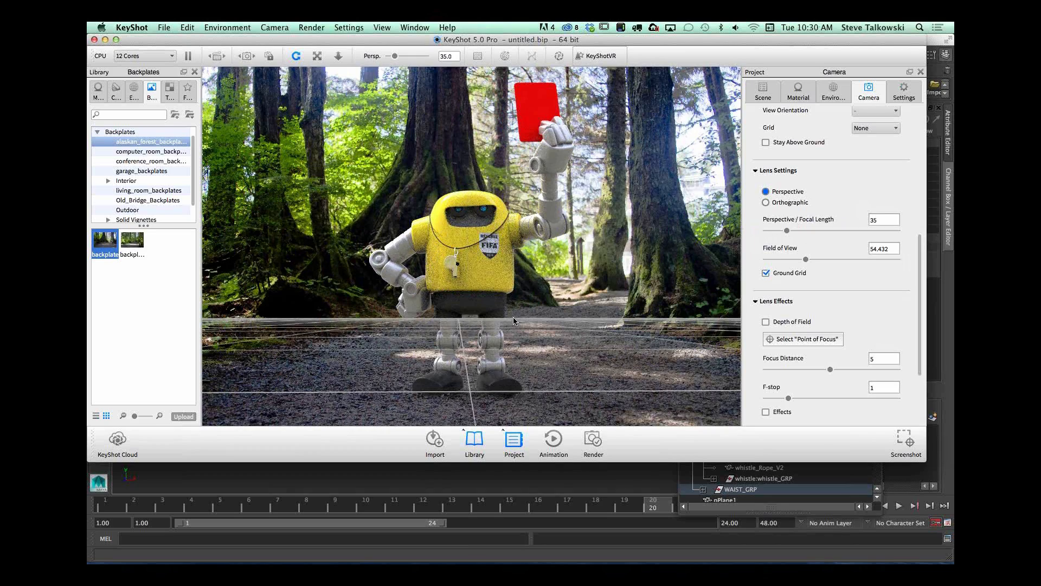
pyautogui.moveTo(787, 231); pyautogui.dragTo(796, 230)
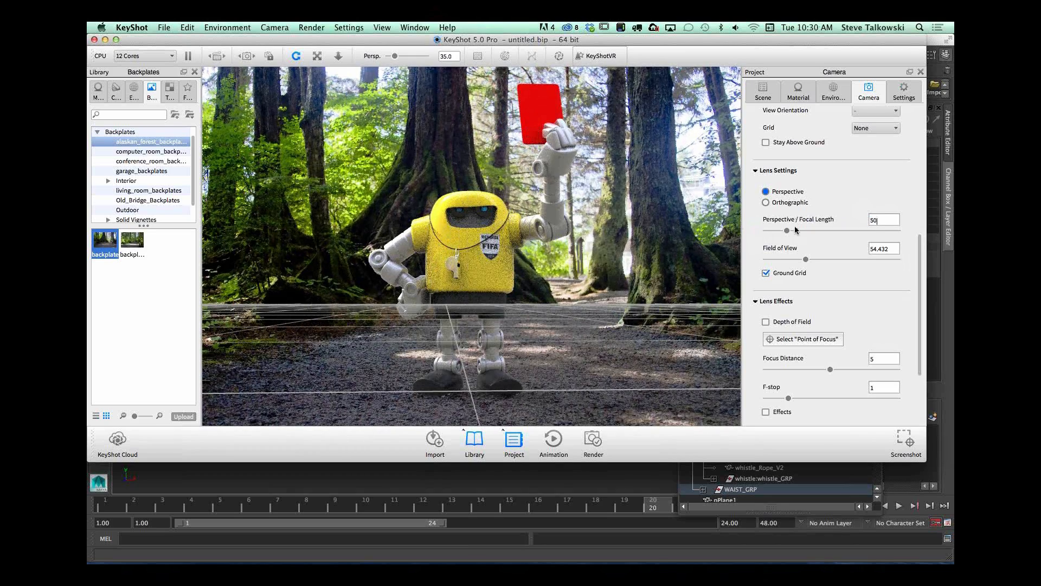
pyautogui.moveTo(536, 382); pyautogui.dragTo(520, 350)
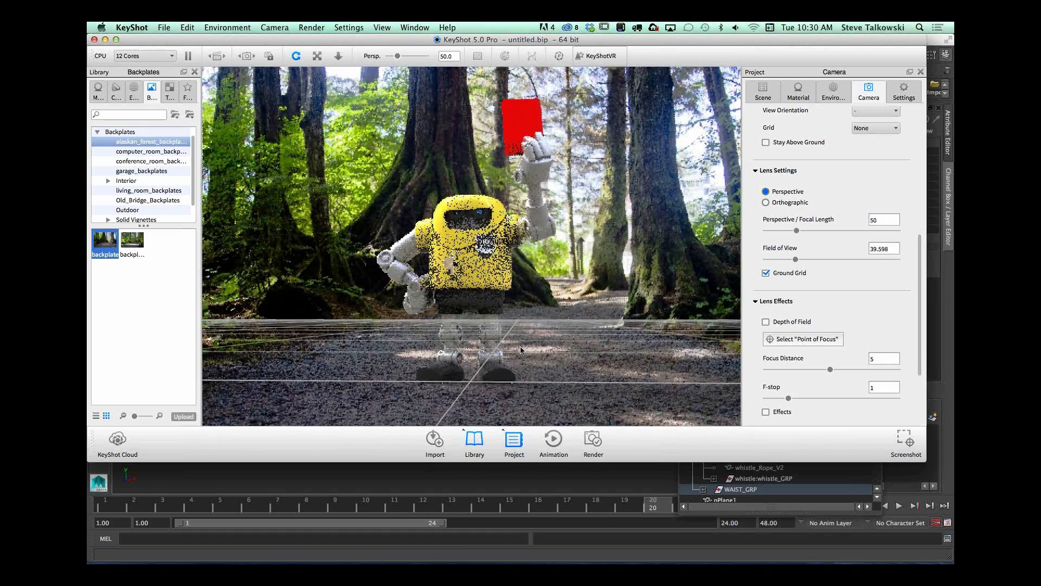
pyautogui.click(766, 273)
pyautogui.moveTo(569, 357); pyautogui.dragTo(559, 363)
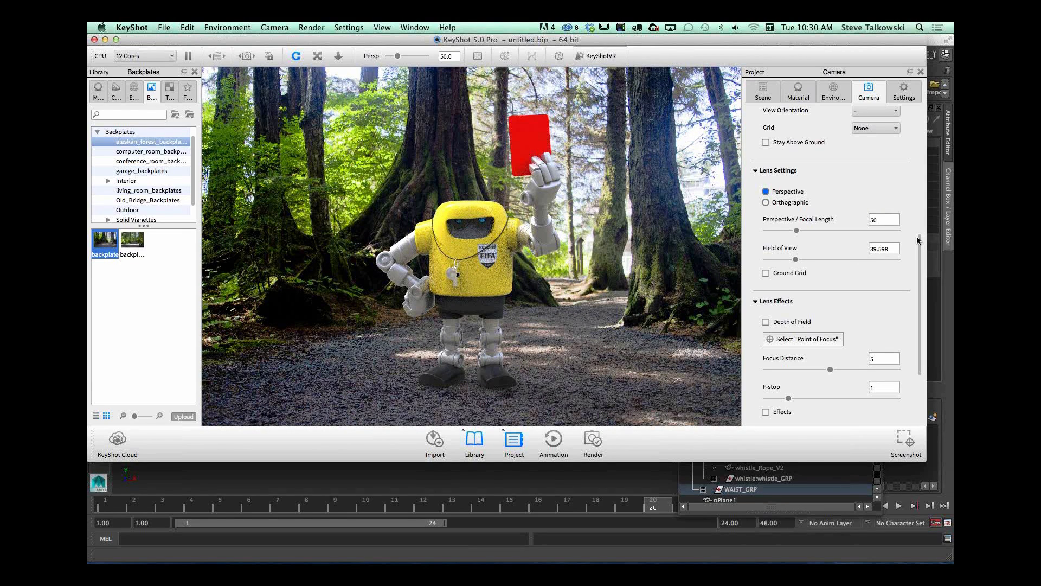
# Step: Show the ground grid again to realign the robot with the path, hide it, and orbit to a slightly angled view
pyautogui.click(766, 273)
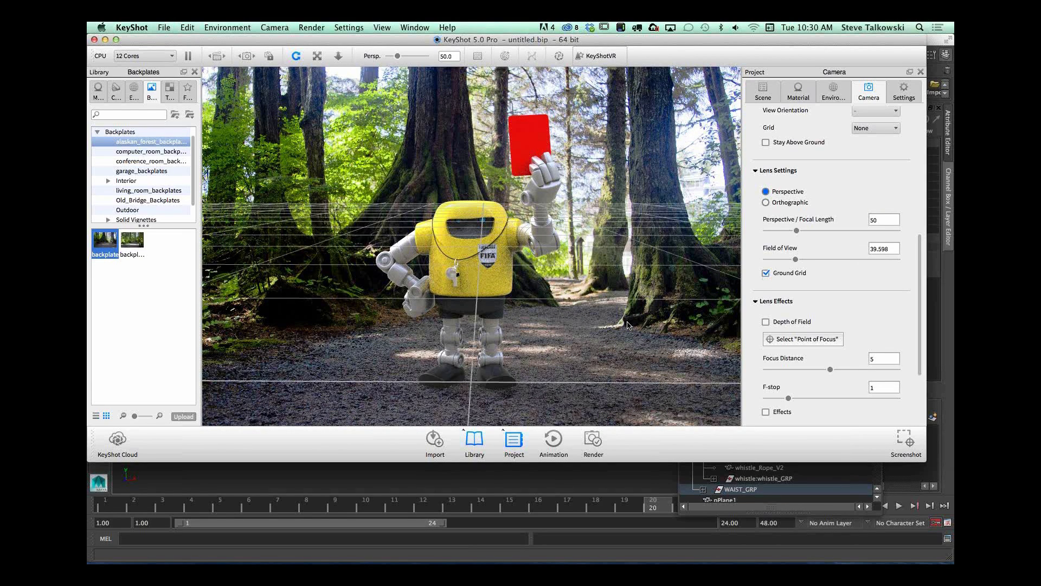
pyautogui.moveTo(627, 324)
pyautogui.mouseDown()
pyautogui.moveTo(627, 310)
pyautogui.moveTo(627, 323)
pyautogui.mouseUp()
pyautogui.scroll(-4, 597, 325)
pyautogui.moveTo(447, 335)
pyautogui.mouseDown(button='middle')
pyautogui.moveTo(401, 255)
pyautogui.moveTo(441, 351)
pyautogui.mouseUp(button='middle')
pyautogui.moveTo(440, 351); pyautogui.dragTo(554, 283)
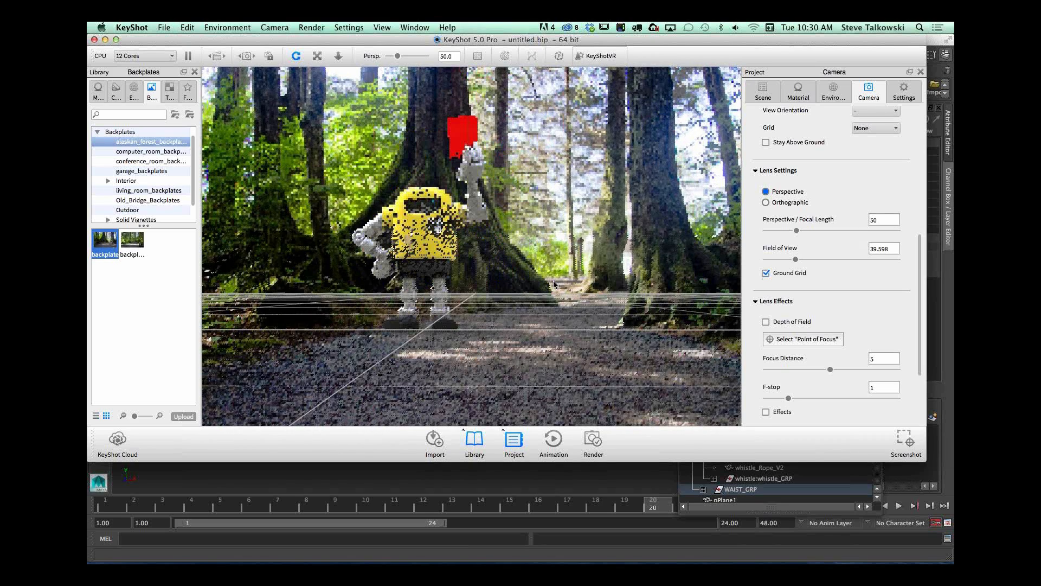
pyautogui.moveTo(553, 283); pyautogui.dragTo(577, 355, button='middle')
pyautogui.scroll(4, 599, 334)
pyautogui.scroll(-4, 607, 328)
pyautogui.moveTo(577, 355)
pyautogui.mouseDown()
pyautogui.moveTo(601, 352)
pyautogui.moveTo(592, 345)
pyautogui.mouseUp()
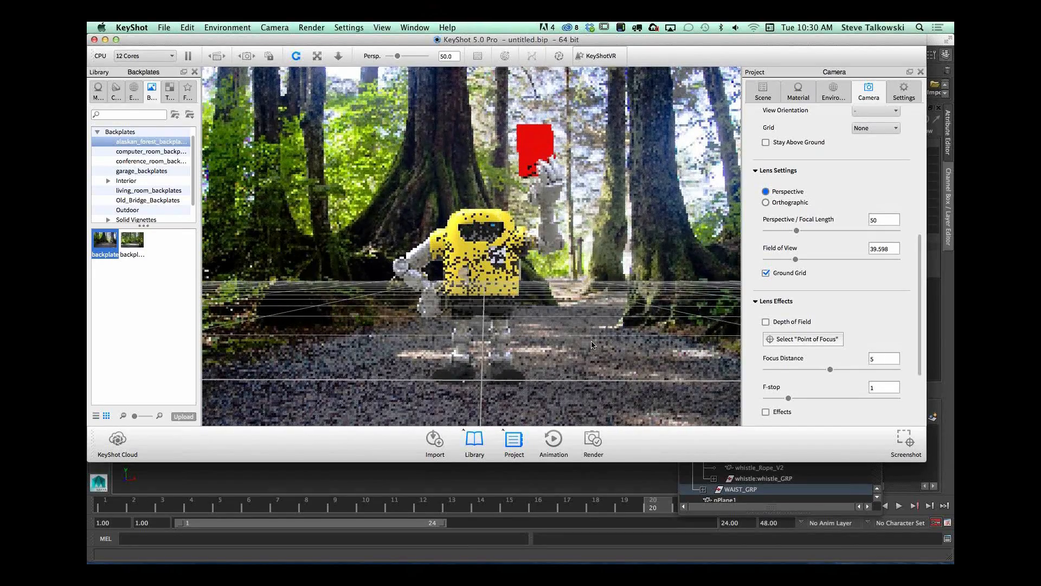
pyautogui.click(767, 274)
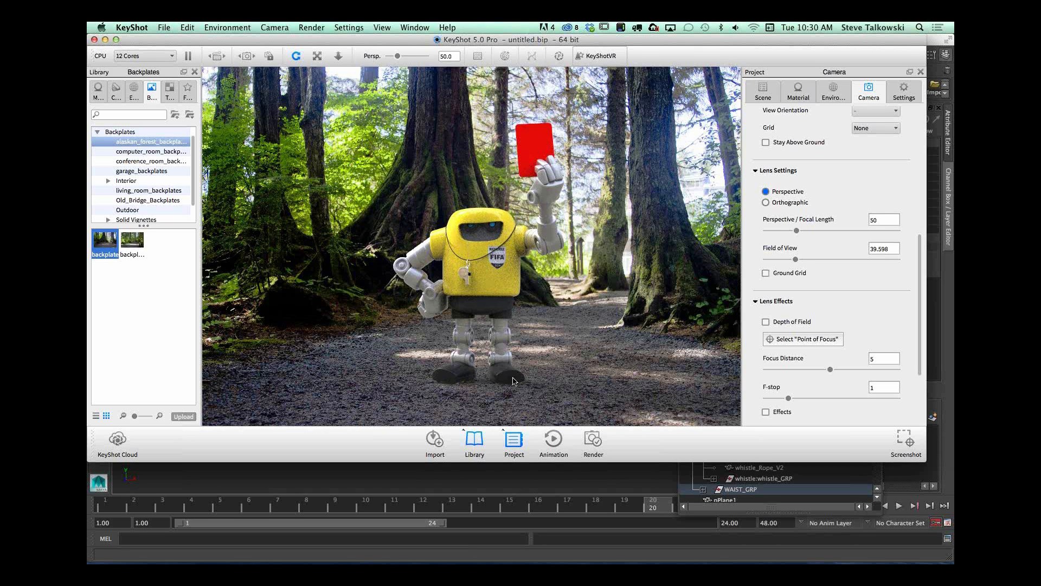
pyautogui.moveTo(561, 376); pyautogui.dragTo(593, 382)
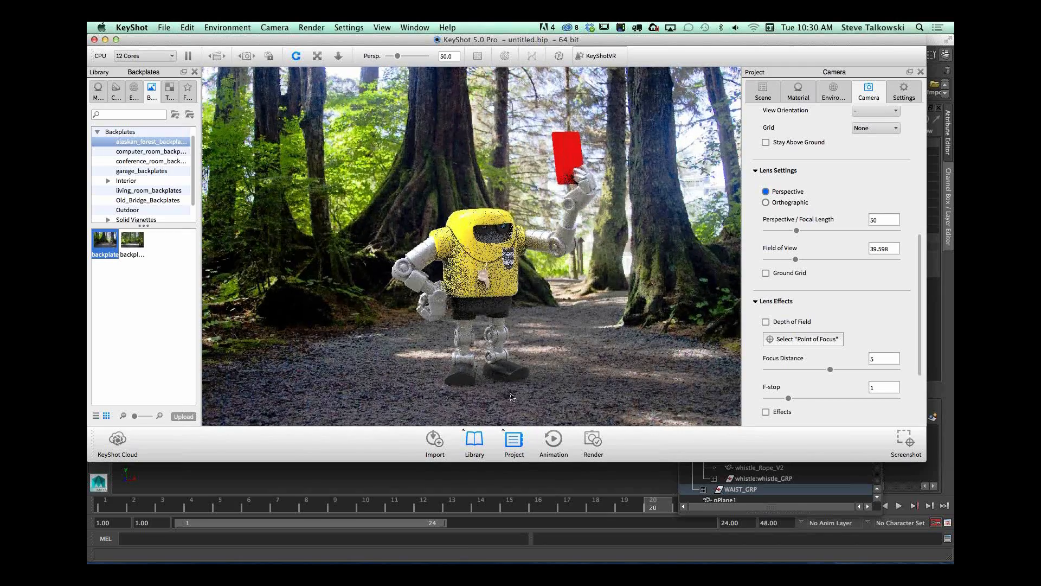
# Step: Apply the workbench backplate from the garage_backplates folder and orbit the camera so the robot stands on the bench surface
pyautogui.moveTo(194, 176); pyautogui.dragTo(193, 190)
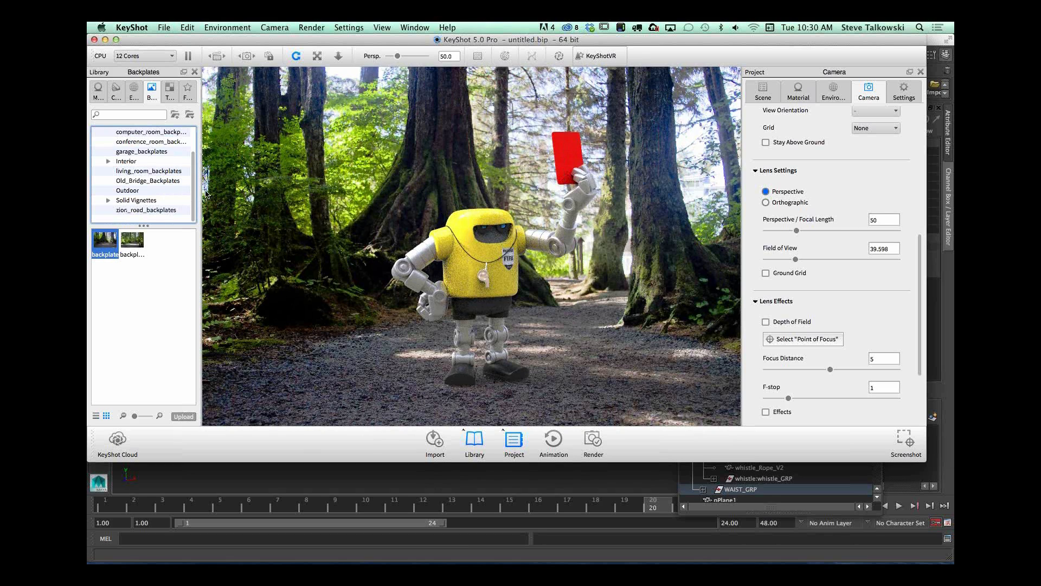
pyautogui.scroll(3, 133, 169)
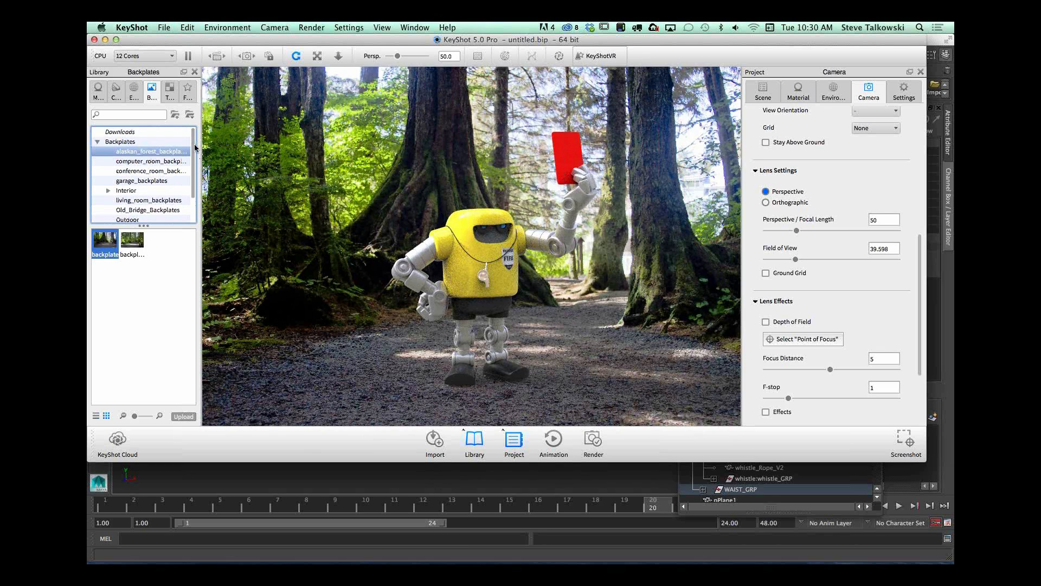
pyautogui.click(155, 160)
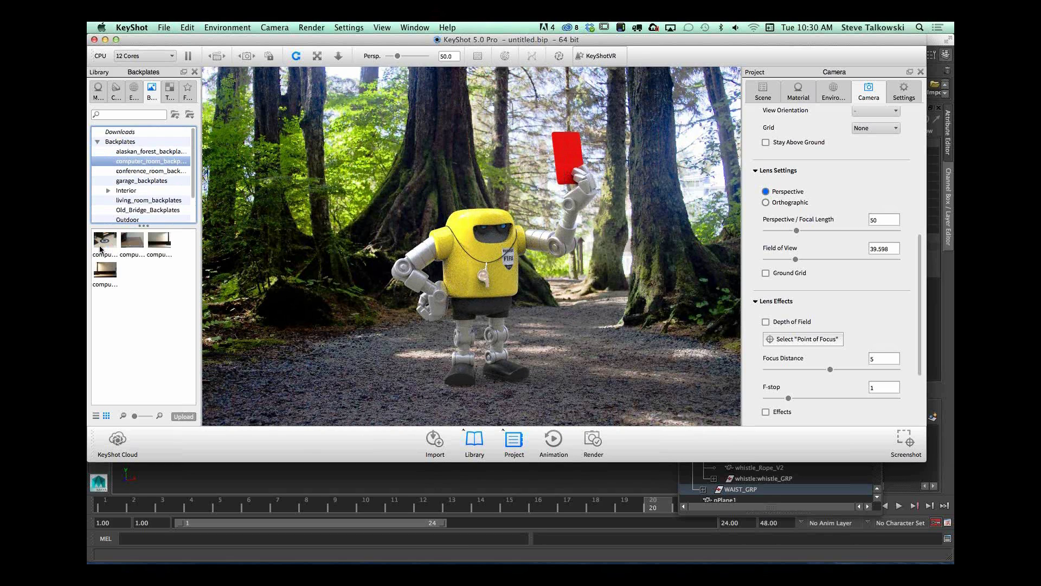
pyautogui.click(151, 170)
pyautogui.click(152, 181)
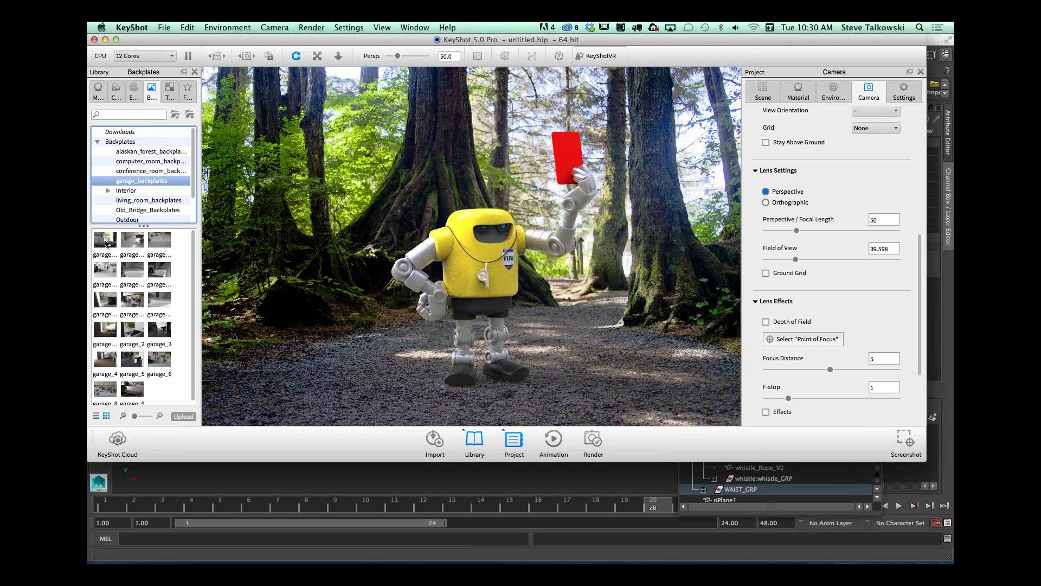
pyautogui.click(132, 306)
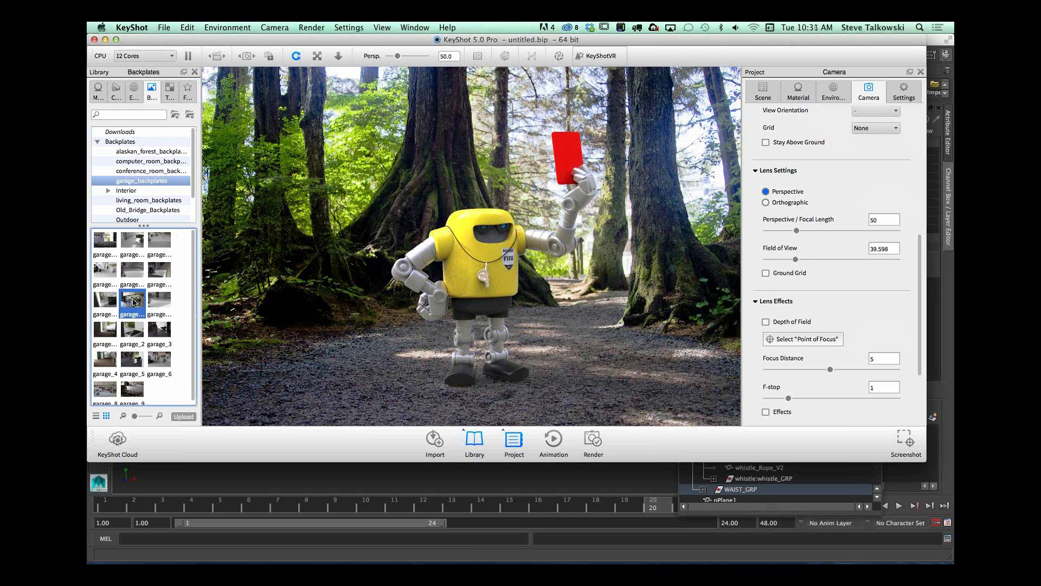
pyautogui.click(154, 306)
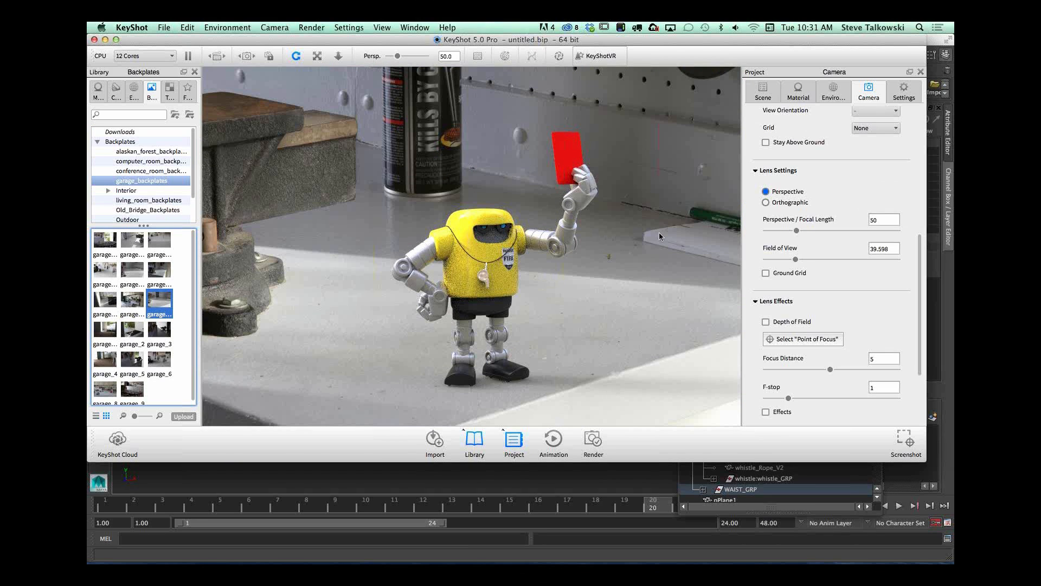
pyautogui.moveTo(581, 280); pyautogui.dragTo(610, 302)
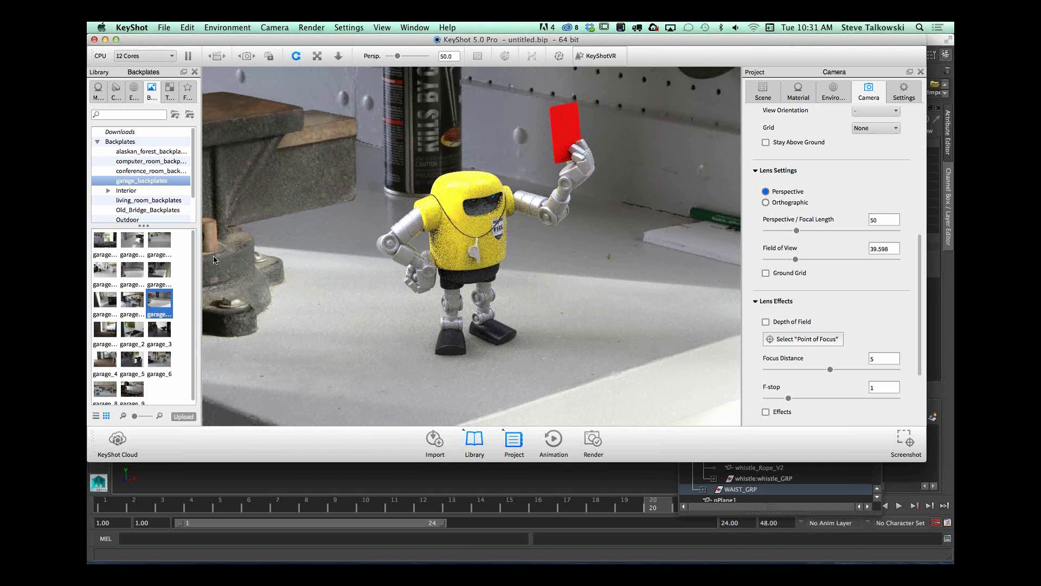
# Step: Light the scene with the office desk 2k environment from the Interior environments folder
pyautogui.click(132, 91)
pyautogui.click(149, 151)
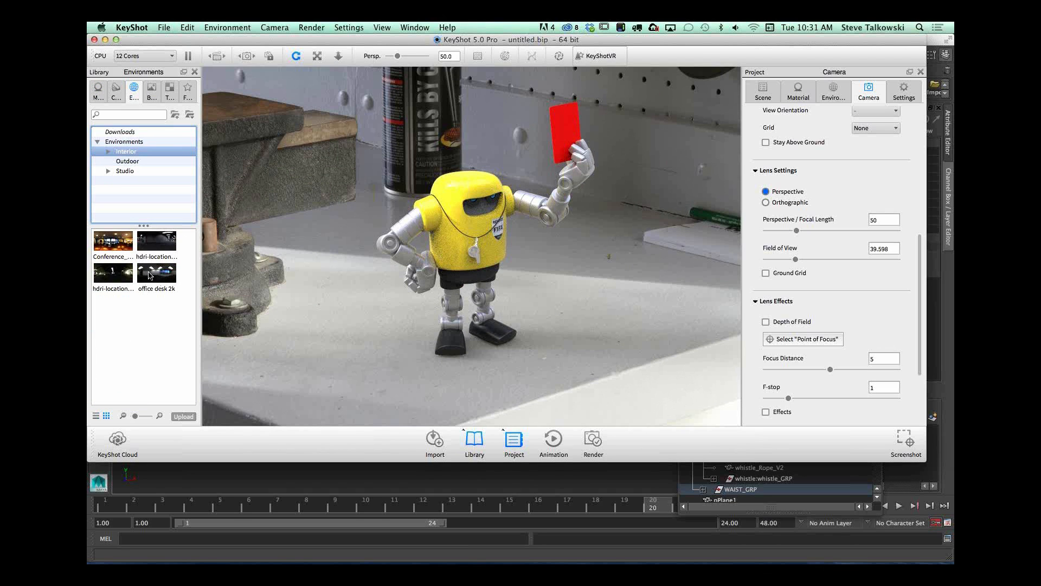
pyautogui.click(150, 275)
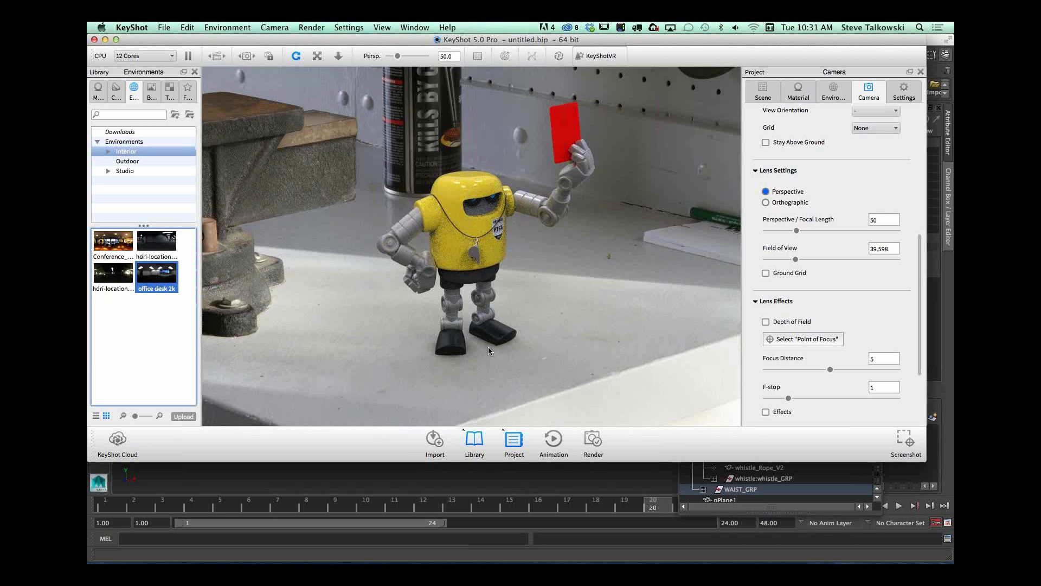
# Step: Try the Conference environment as lighting and switch back to office desk 2k
pyautogui.click(113, 241)
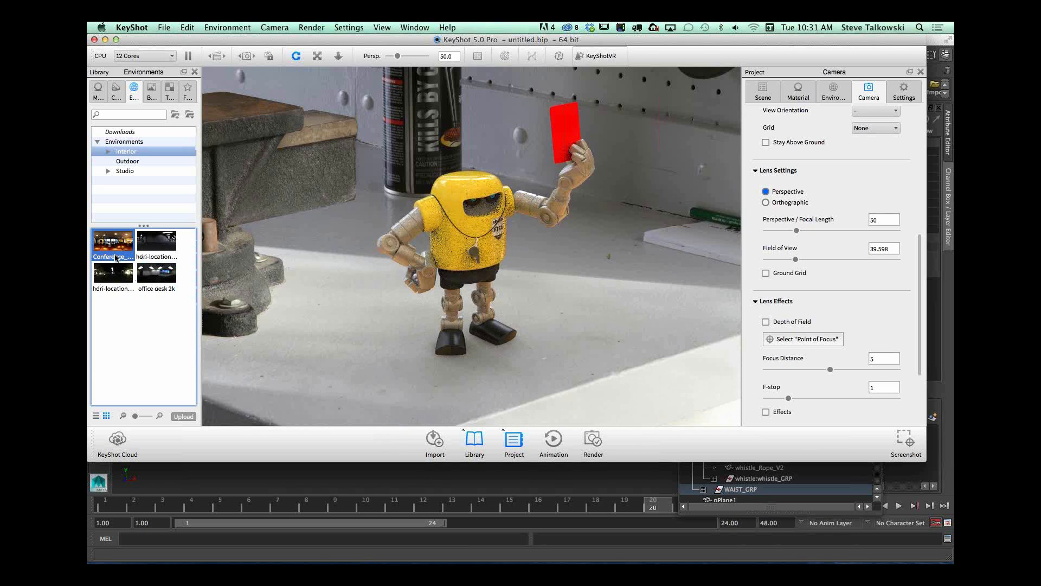
pyautogui.click(160, 276)
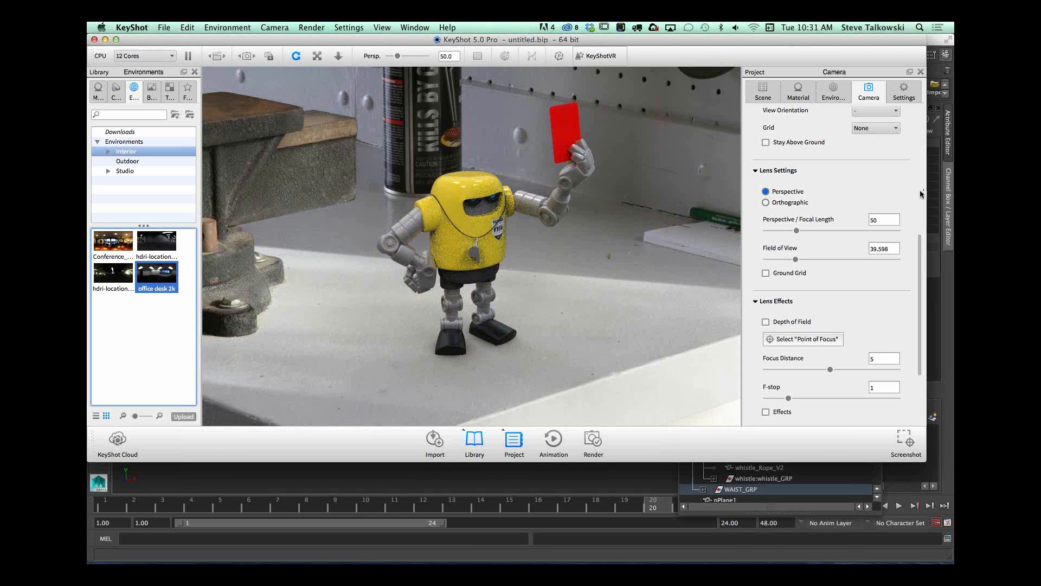
# Step: Set the office desk environment's HDRI contrast to 1, brightness to 1, size to 100 and height to 0
pyautogui.scroll(5, 868, 152)
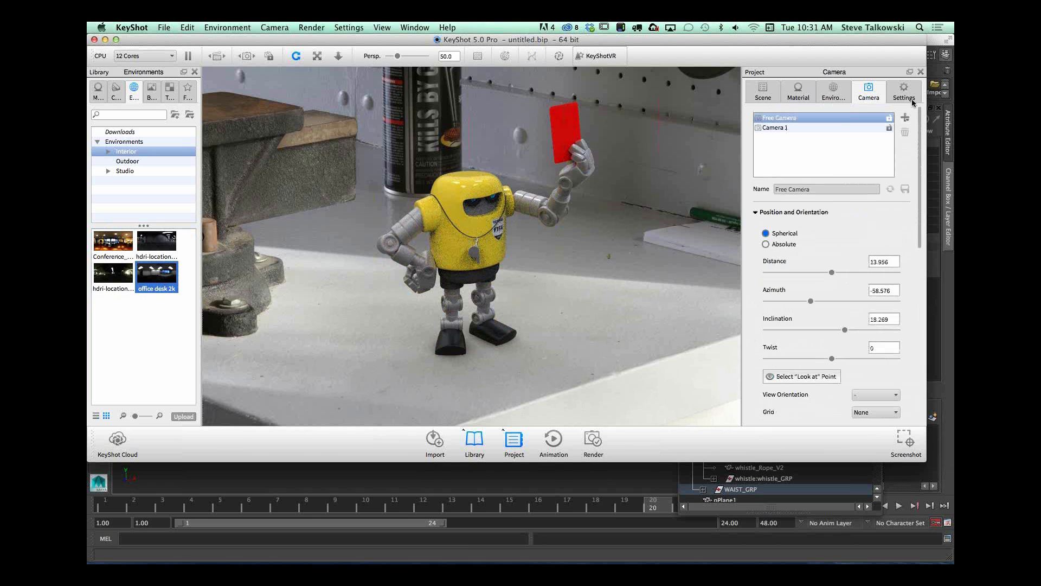
pyautogui.click(829, 93)
pyautogui.moveTo(813, 204); pyautogui.dragTo(831, 202)
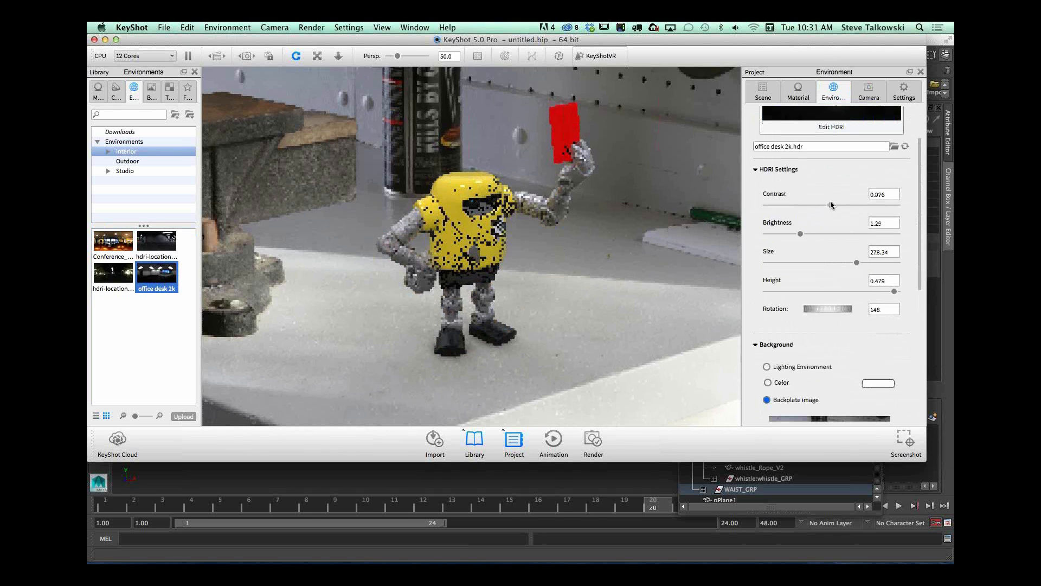
pyautogui.write('1')
pyautogui.press('Tab')
pyautogui.write('1')
pyautogui.press('Tab')
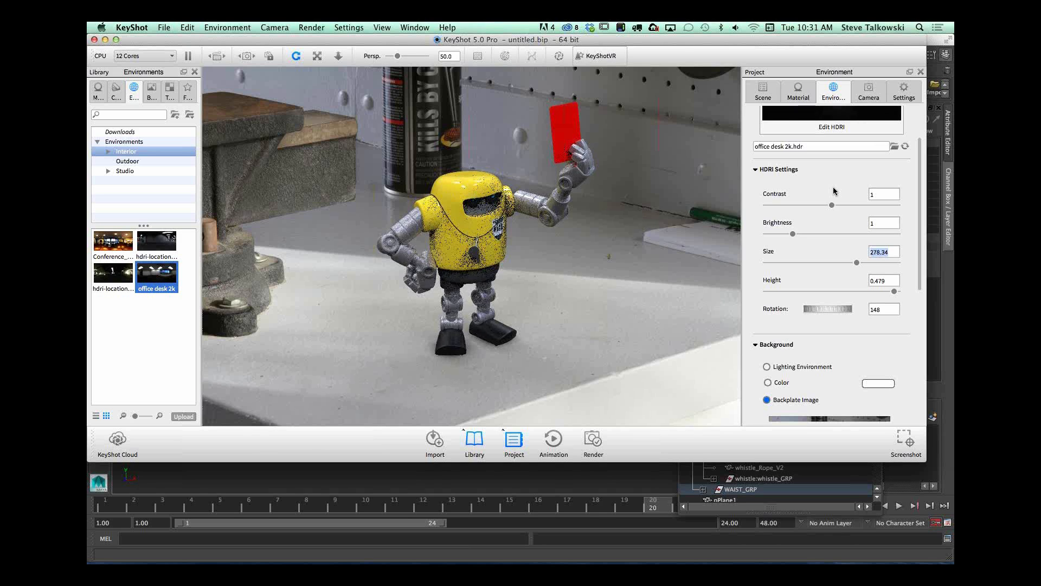
pyautogui.write('100')
pyautogui.press('Tab')
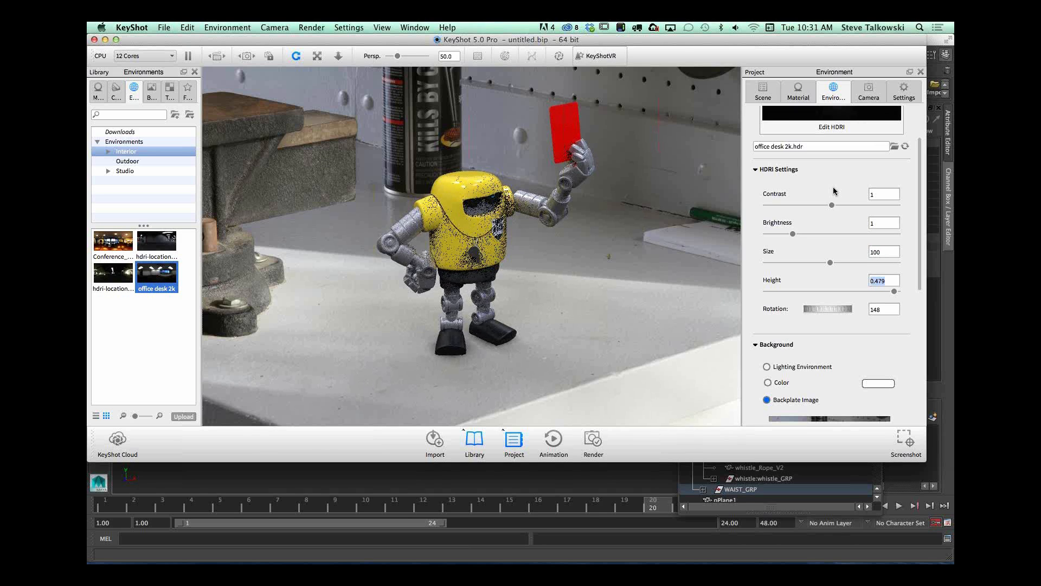
pyautogui.press('Return')
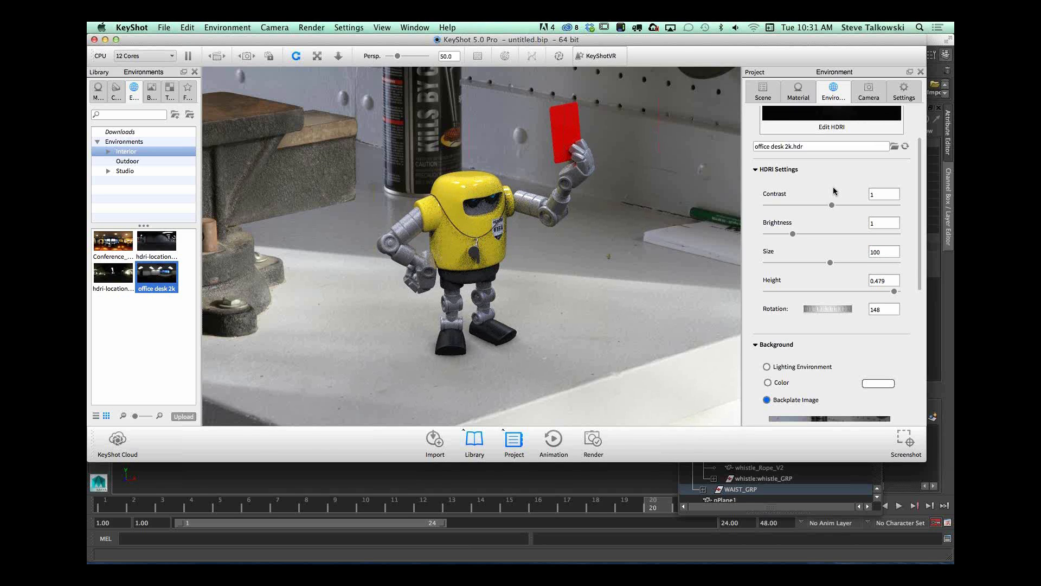
pyautogui.moveTo(867, 285); pyautogui.dragTo(832, 289)
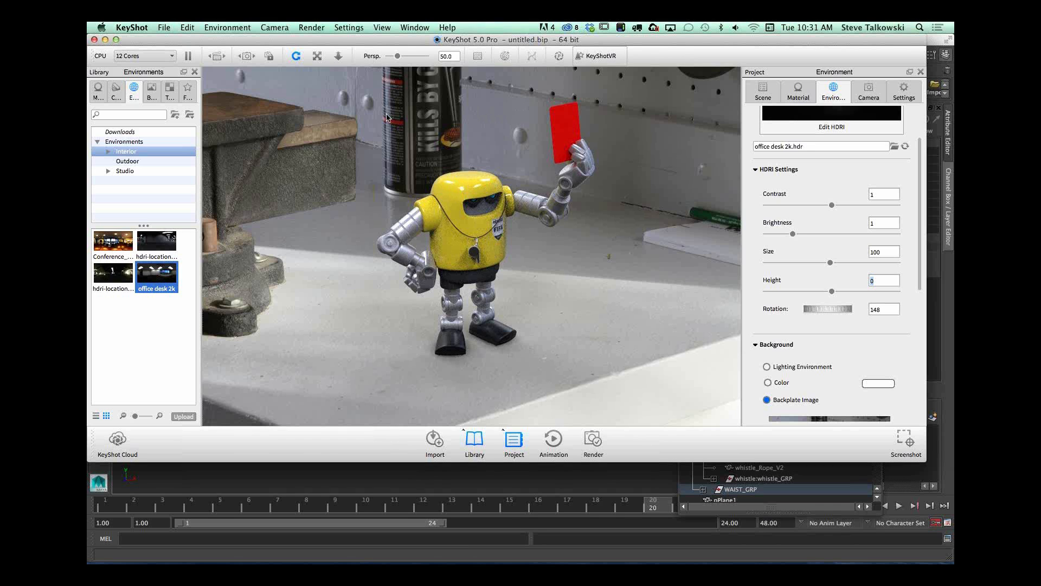
# Step: Move the camera closer to the robot and adjust its angle to the bench using the temporarily shown ground grid
pyautogui.moveTo(552, 291); pyautogui.dragTo(582, 301)
pyautogui.click(869, 91)
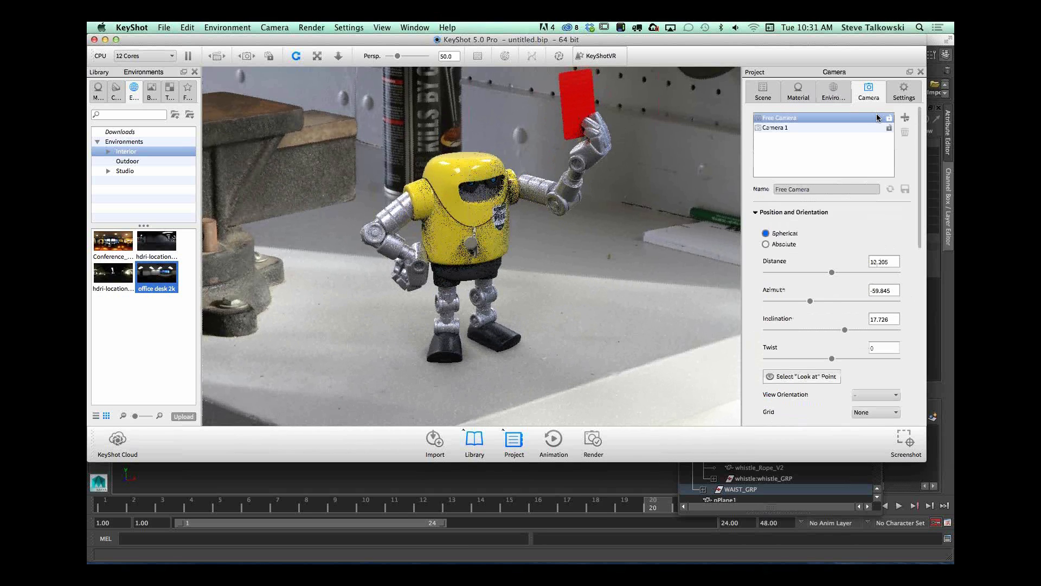
pyautogui.moveTo(921, 232); pyautogui.dragTo(915, 332)
pyautogui.moveTo(549, 287); pyautogui.dragTo(551, 289)
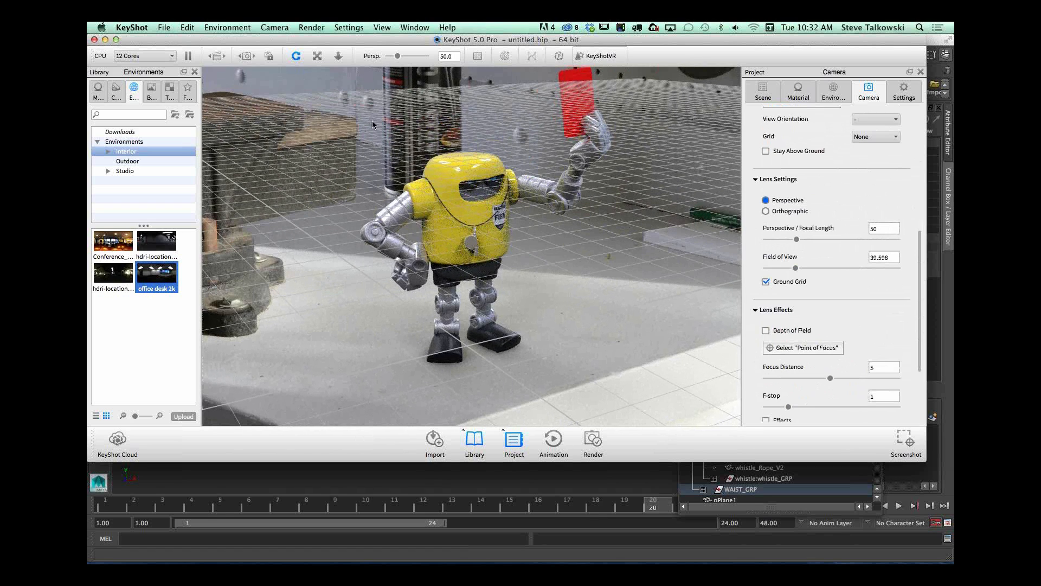
pyautogui.moveTo(577, 315); pyautogui.dragTo(568, 314)
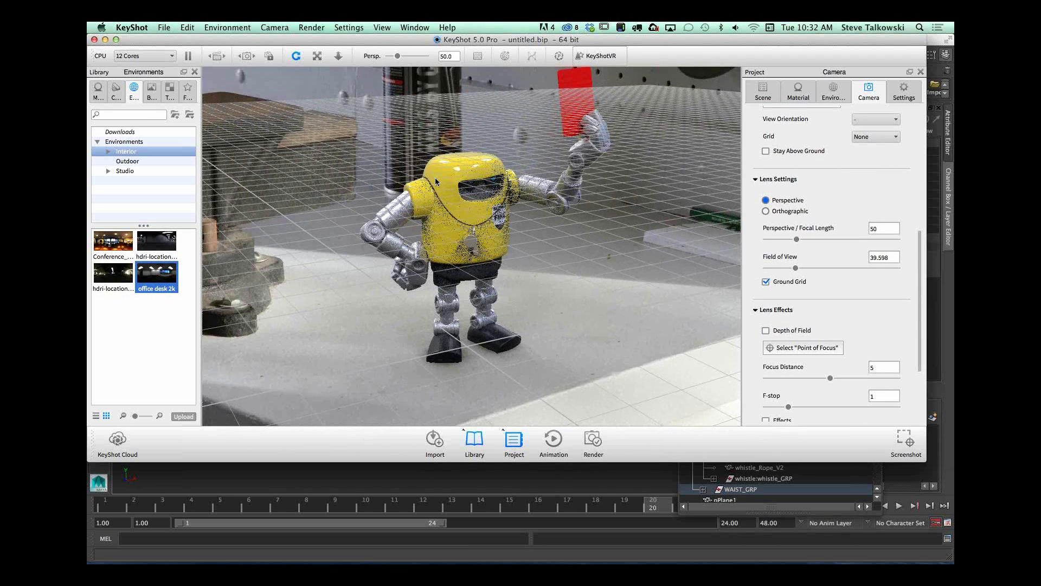
pyautogui.moveTo(435, 178); pyautogui.dragTo(430, 182, button='middle')
pyautogui.click(766, 282)
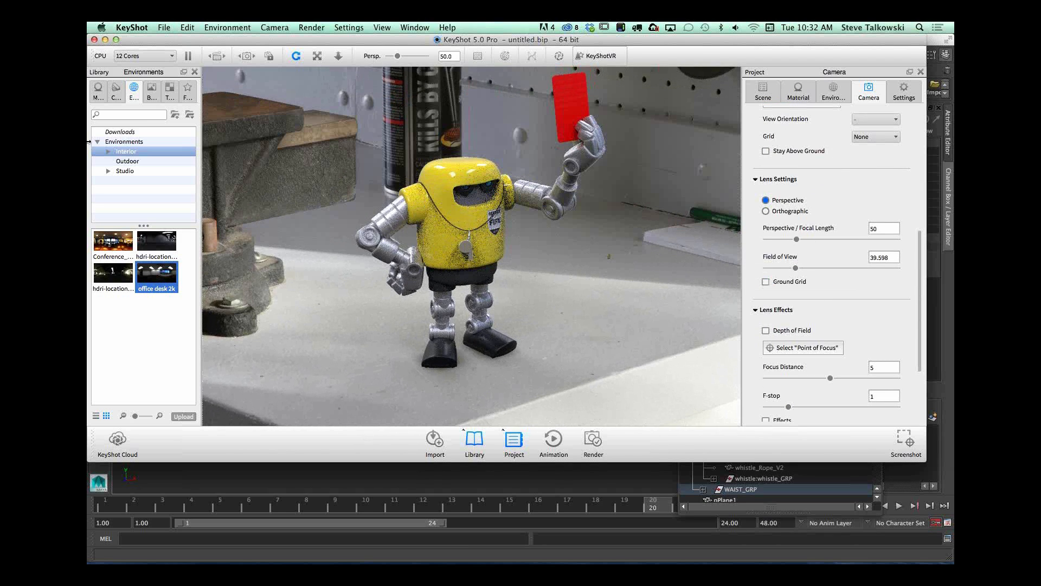
# Step: Start Match Backplate and lay the blue perspective lines along the pegboard's hole row and the bench's near edge
pyautogui.click(310, 28)
pyautogui.moveTo(362, 26)
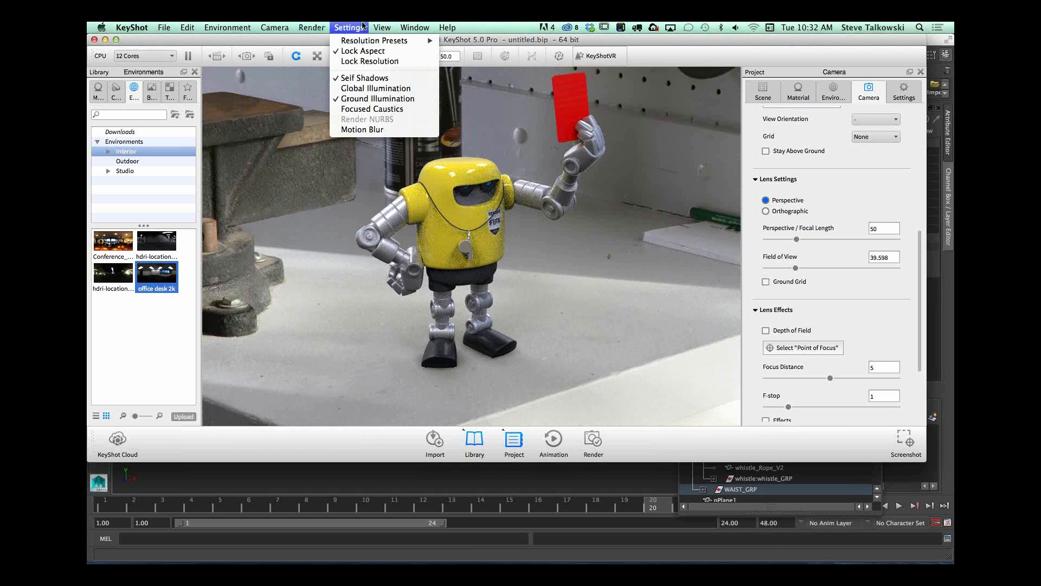
pyautogui.moveTo(275, 27)
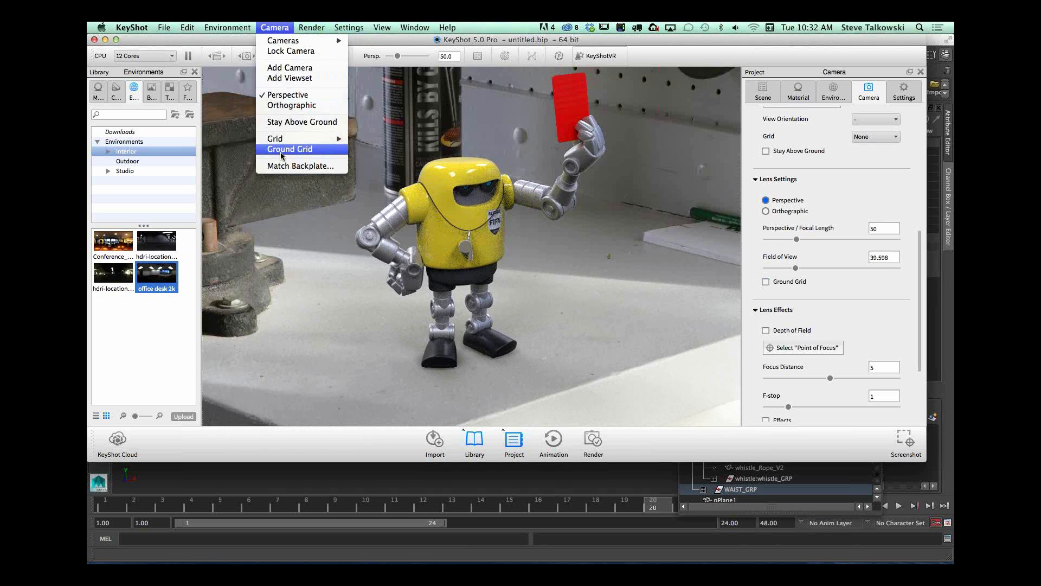
pyautogui.click(281, 173)
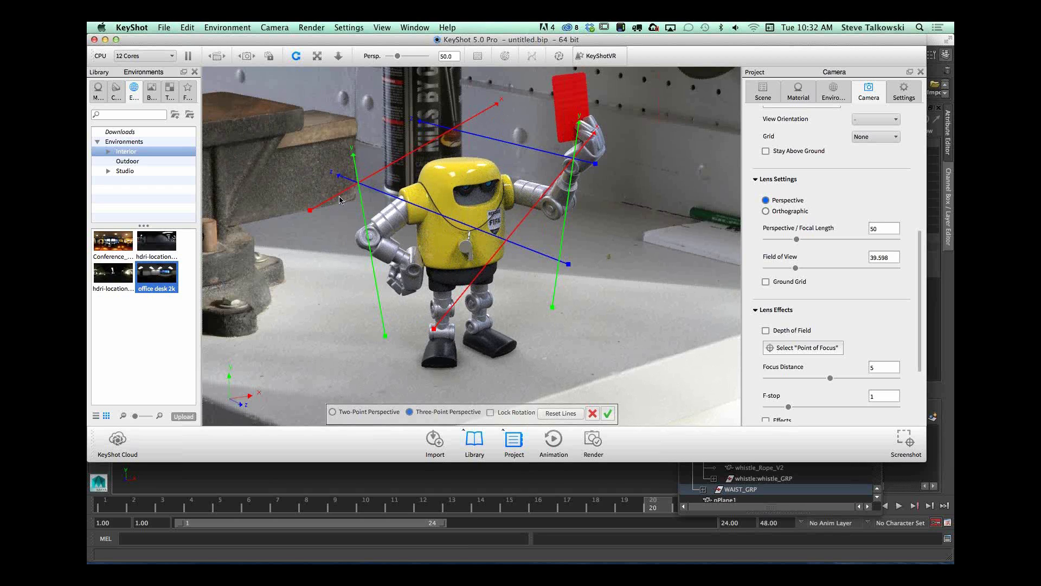
pyautogui.moveTo(505, 145); pyautogui.dragTo(563, 102)
pyautogui.moveTo(653, 124); pyautogui.dragTo(698, 120)
pyautogui.moveTo(470, 230); pyautogui.dragTo(265, 423)
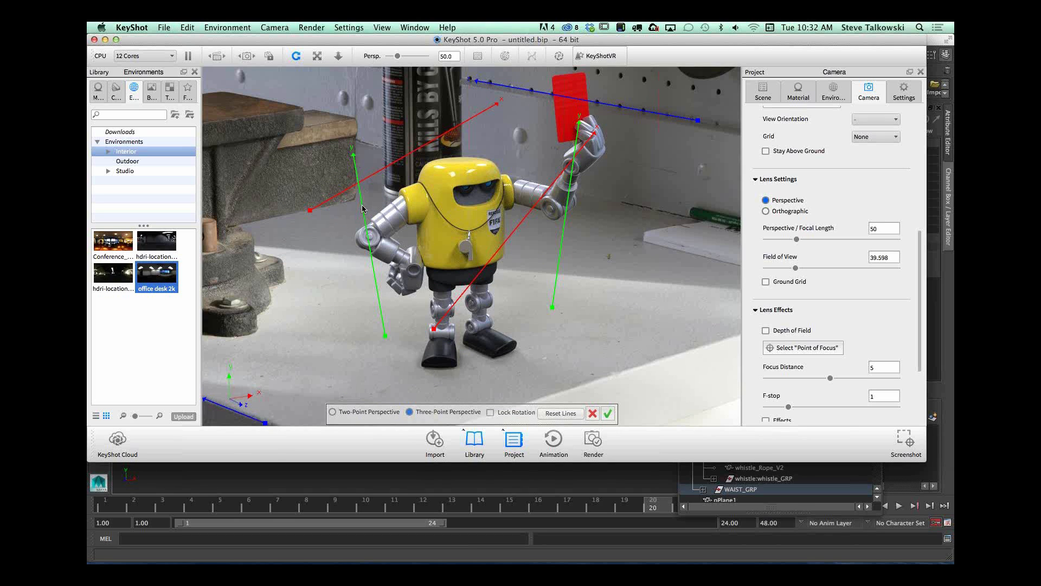
# Step: Align the two green perspective lines with the vertical edges of the backplate's block and spray can
pyautogui.moveTo(360, 204); pyautogui.dragTo(349, 266)
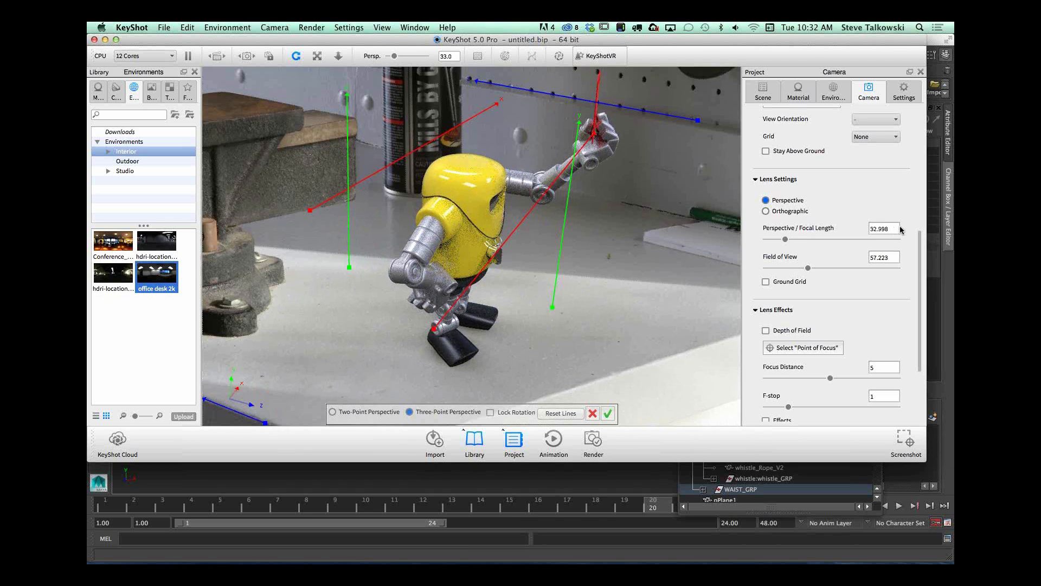
pyautogui.moveTo(347, 151); pyautogui.dragTo(355, 150)
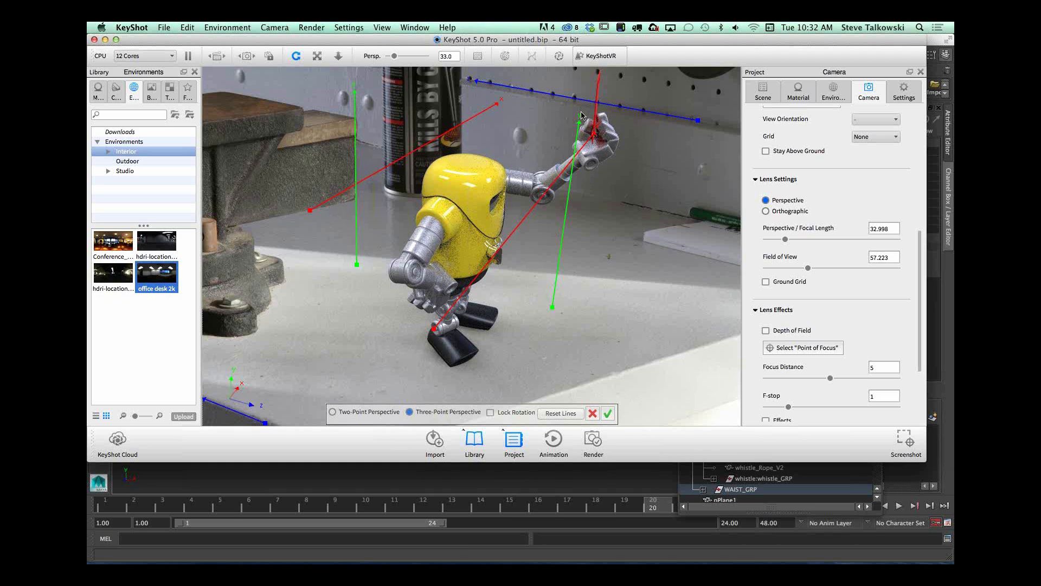
pyautogui.moveTo(579, 123); pyautogui.dragTo(457, 104)
pyautogui.moveTo(455, 253); pyautogui.dragTo(460, 220)
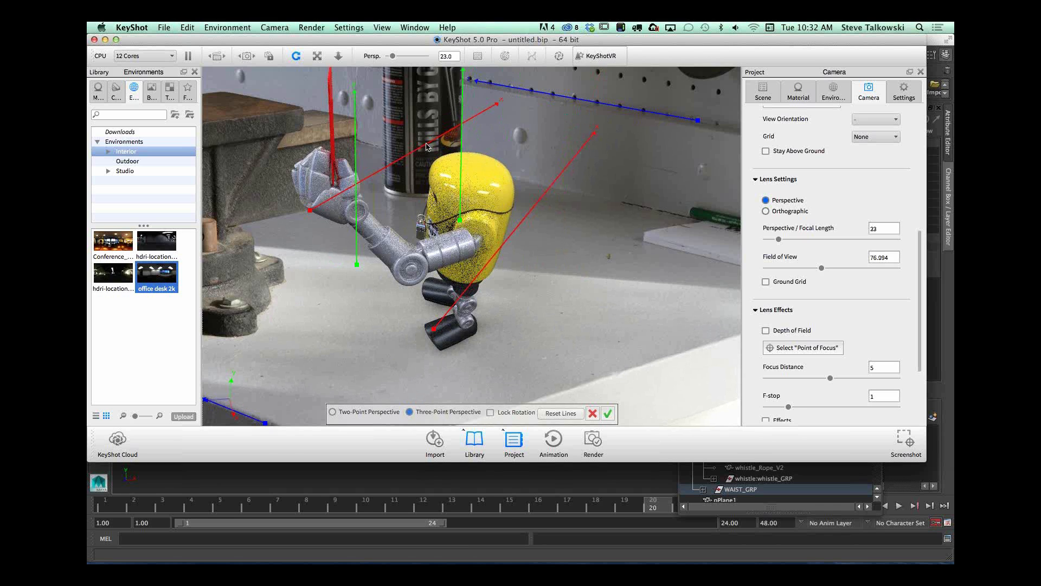
# Step: Align the red perspective lines with the block's lower edge and the bench's bright front edge, and accept the match
pyautogui.moveTo(427, 144); pyautogui.dragTo(373, 197)
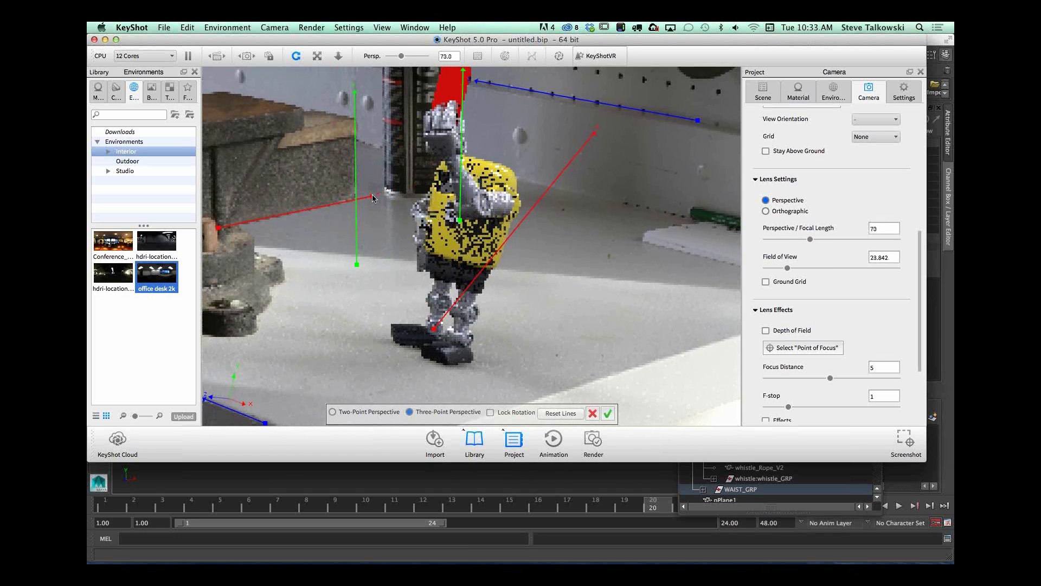
pyautogui.moveTo(595, 134); pyautogui.dragTo(666, 358)
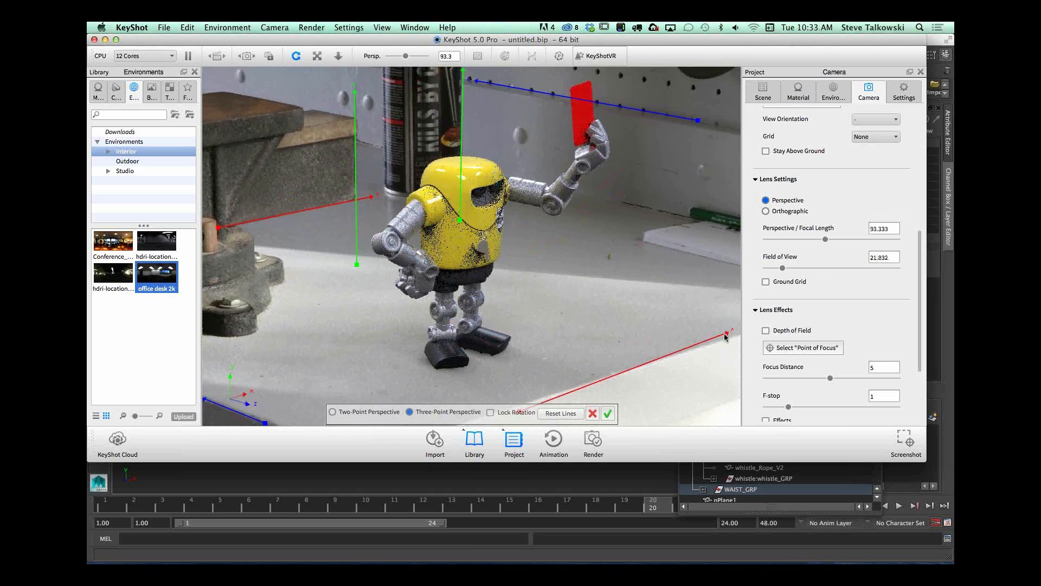
pyautogui.moveTo(726, 334); pyautogui.dragTo(689, 351)
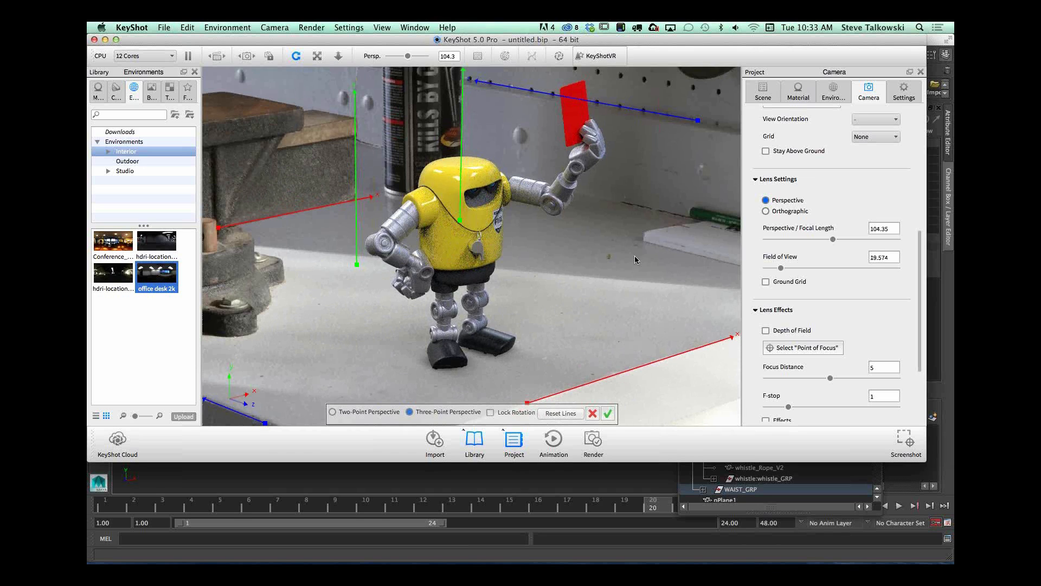
pyautogui.click(766, 282)
pyautogui.click(607, 413)
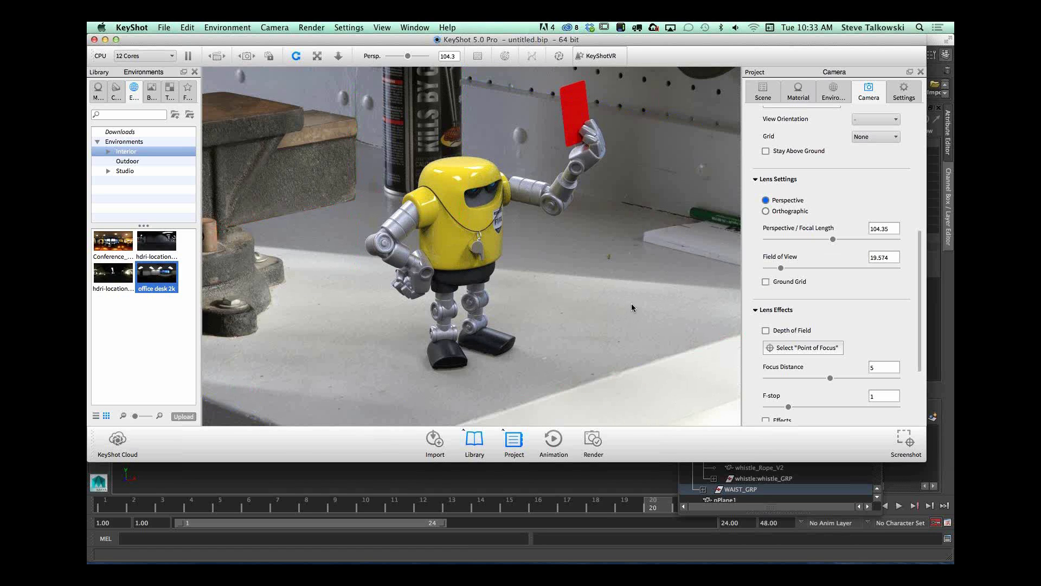
# Step: Orbit and reposition the camera so the robot stands squarely on the bench, checking against the ground grid and leaving it hidden
pyautogui.click(765, 280)
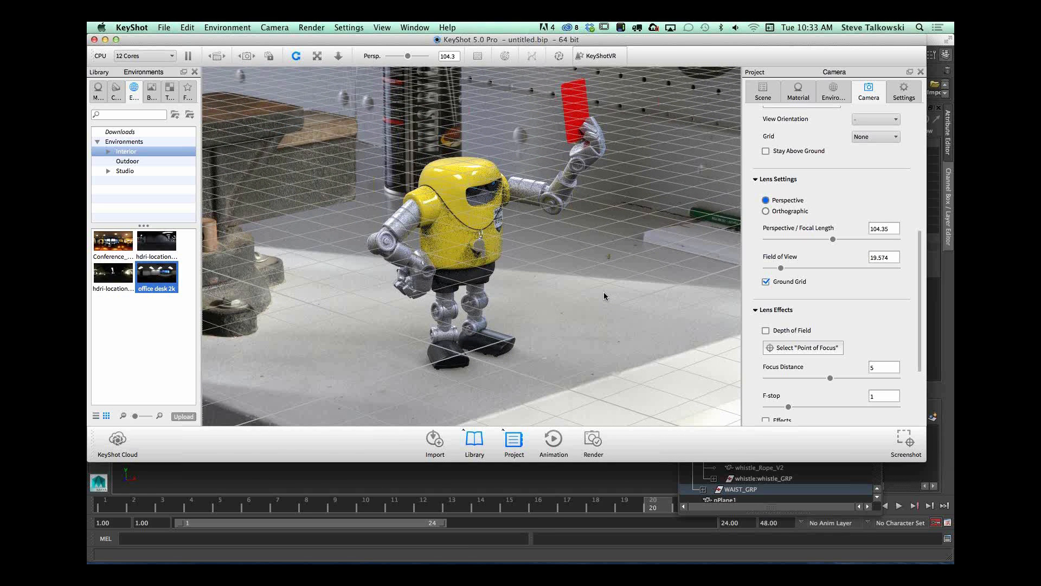
pyautogui.press('g')
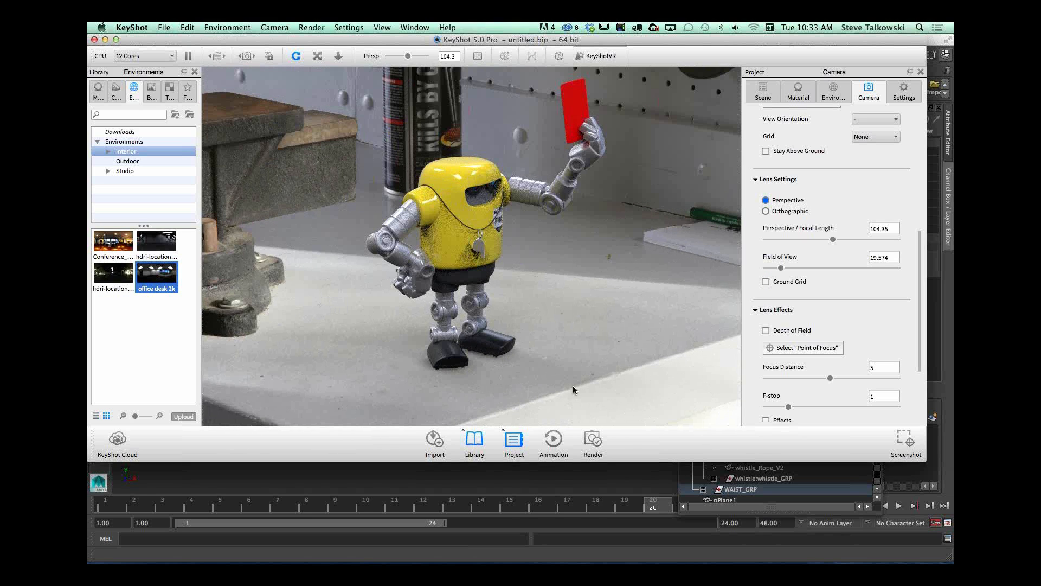
pyautogui.moveTo(622, 349); pyautogui.dragTo(503, 290, button='middle')
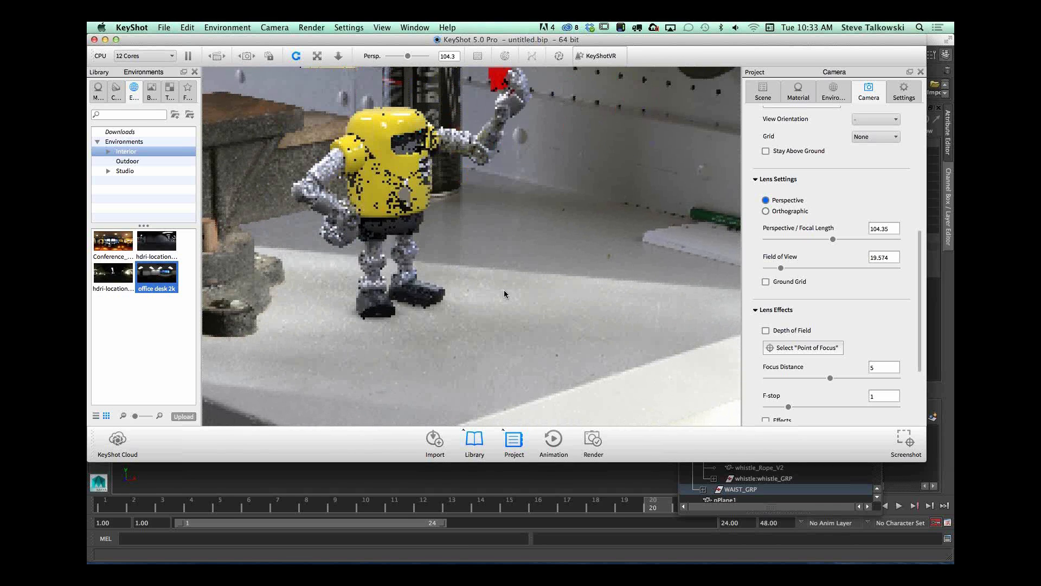
pyautogui.moveTo(504, 294); pyautogui.dragTo(608, 349)
pyautogui.click(766, 281)
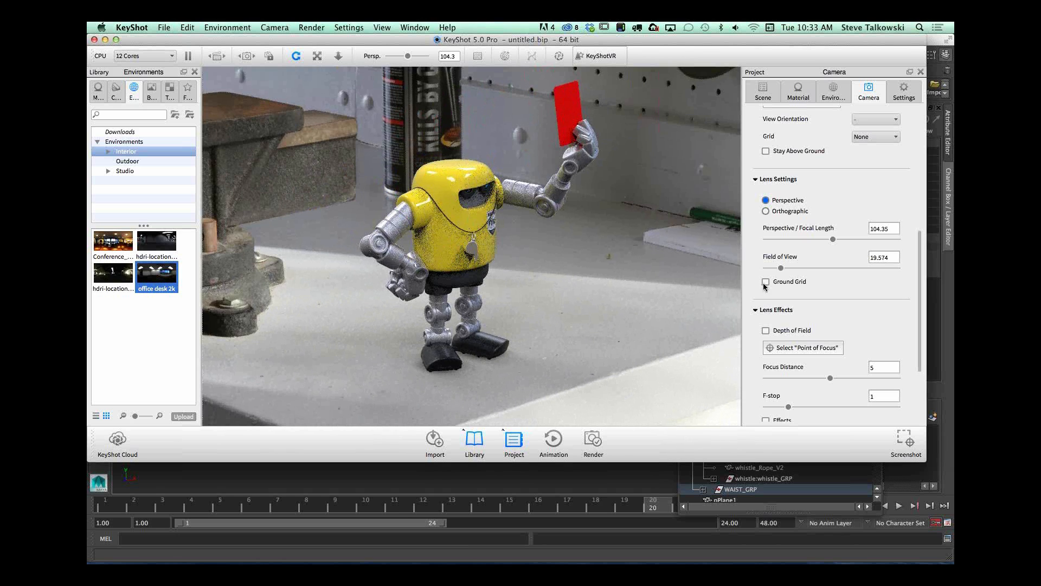
pyautogui.moveTo(682, 330)
pyautogui.mouseDown()
pyautogui.moveTo(490, 349)
pyautogui.moveTo(700, 323)
pyautogui.mouseUp()
pyautogui.click(766, 282)
pyautogui.moveTo(634, 328); pyautogui.dragTo(582, 357)
pyautogui.click(766, 281)
pyautogui.moveTo(715, 305); pyautogui.dragTo(666, 324)
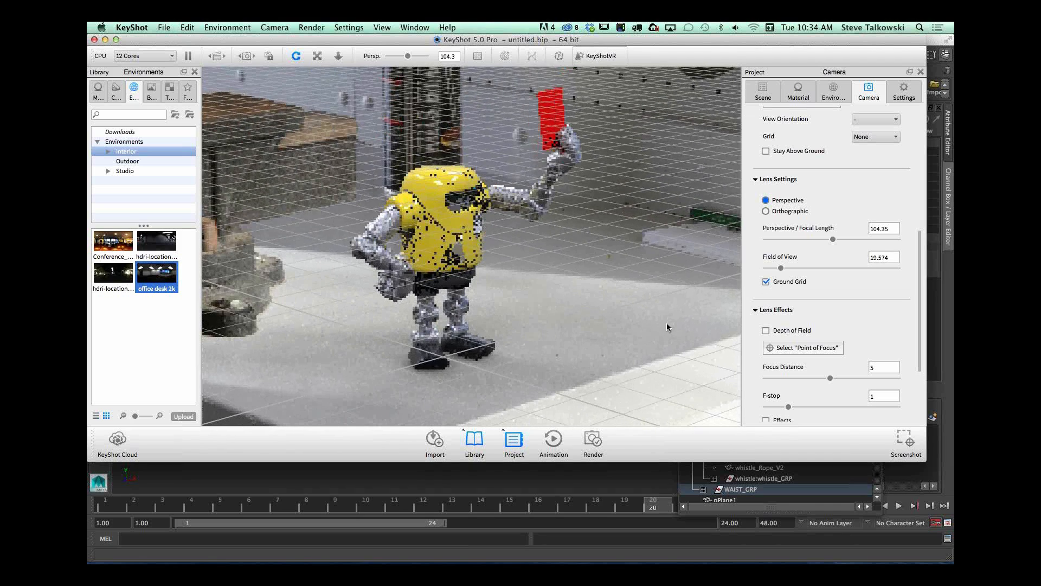
pyautogui.moveTo(548, 350)
pyautogui.mouseDown()
pyautogui.moveTo(539, 351)
pyautogui.moveTo(545, 360)
pyautogui.mouseUp()
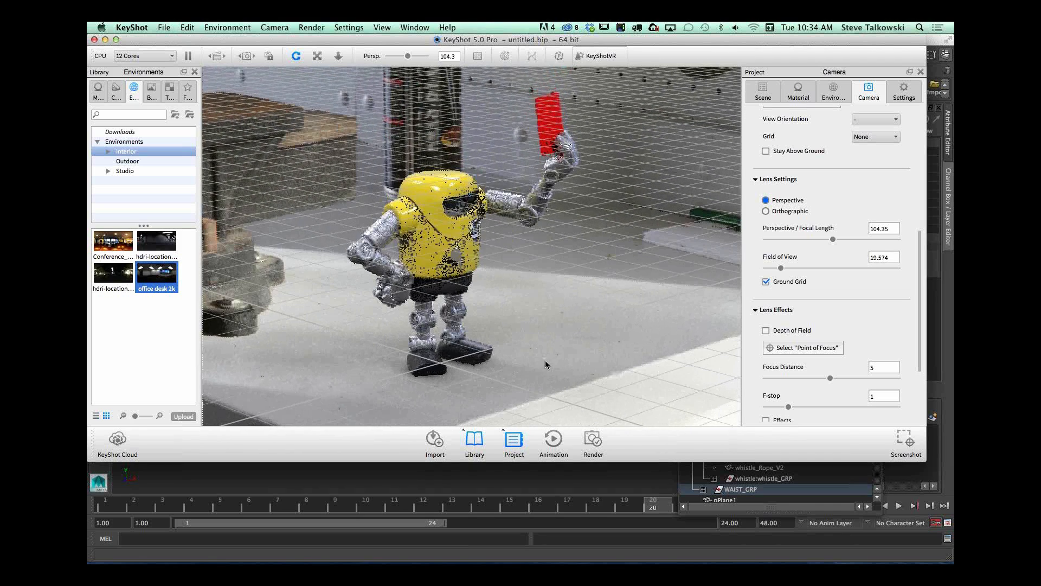
pyautogui.click(766, 281)
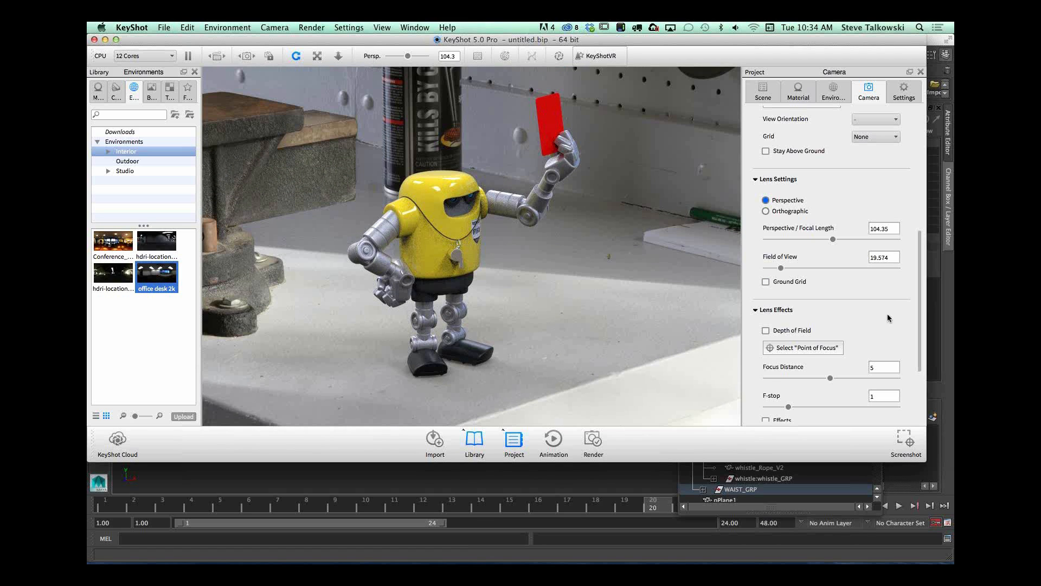
# Step: Enable ground reflections under the robot to compare the effect, and disable them again
pyautogui.scroll(-2, 922, 340)
pyautogui.scroll(10, 922, 339)
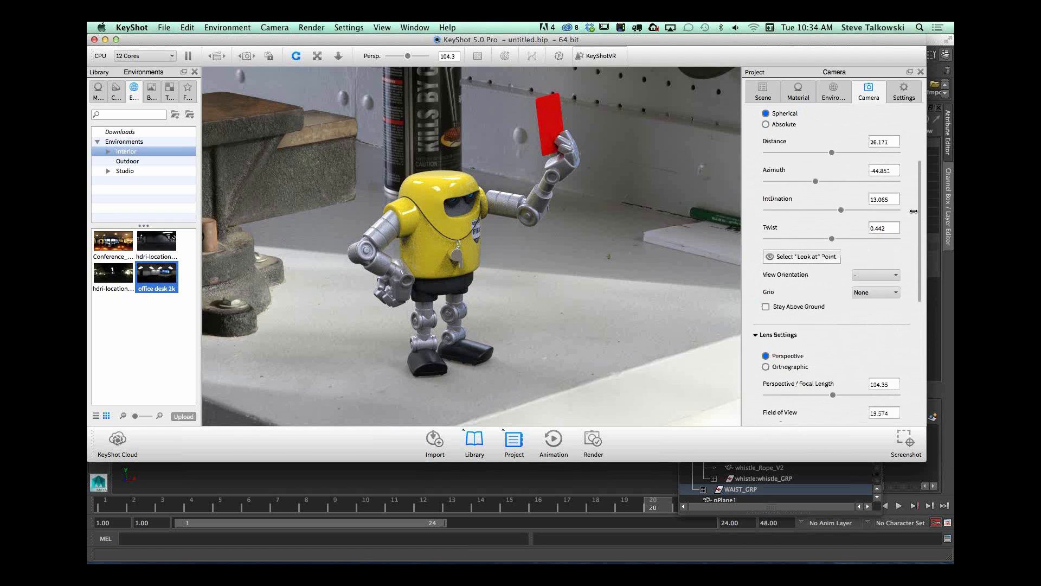
pyautogui.scroll(4, 914, 212)
pyautogui.click(834, 92)
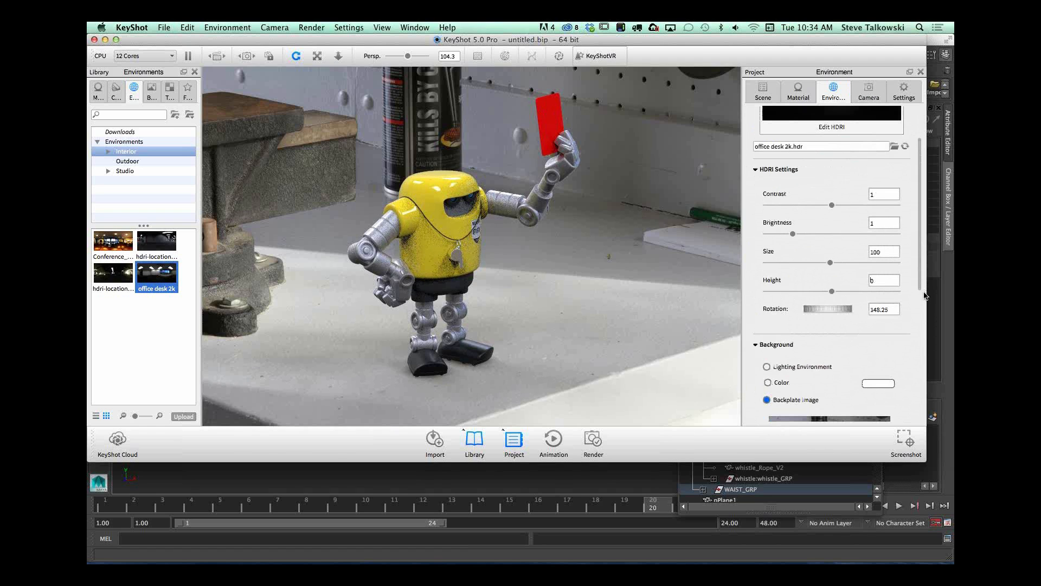
pyautogui.scroll(-5, 918, 278)
pyautogui.click(768, 374)
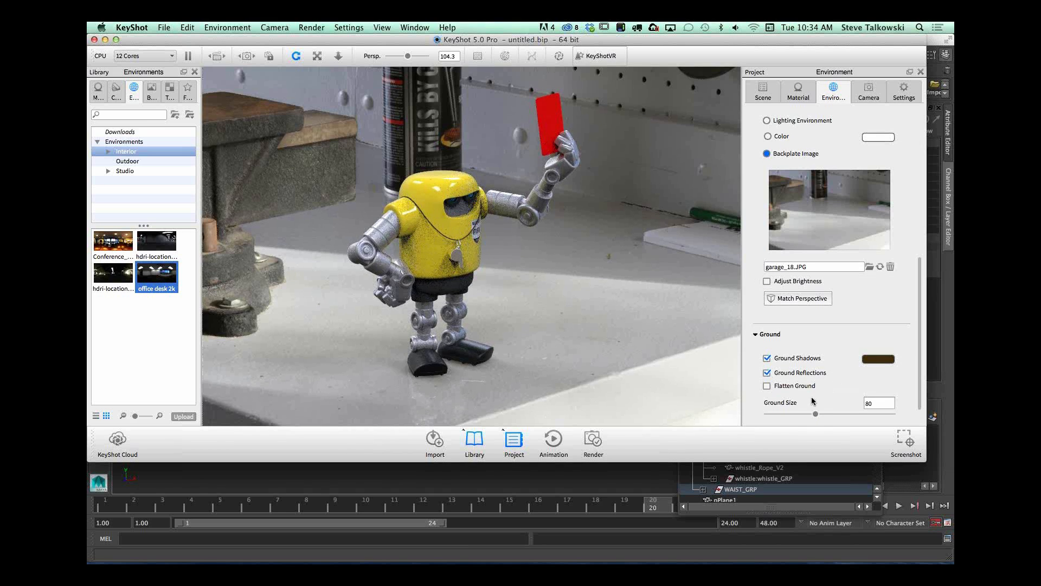
pyautogui.click(767, 372)
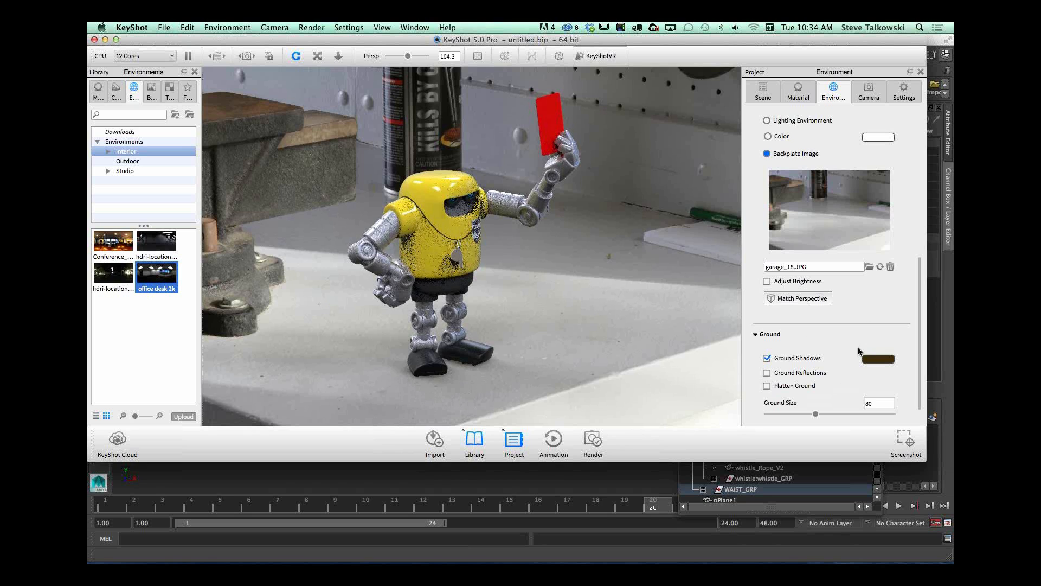
# Step: Tint the ground shadows a muted slate blue with a hue of 230°, and rotate the lighting around the robot
pyautogui.click(887, 360)
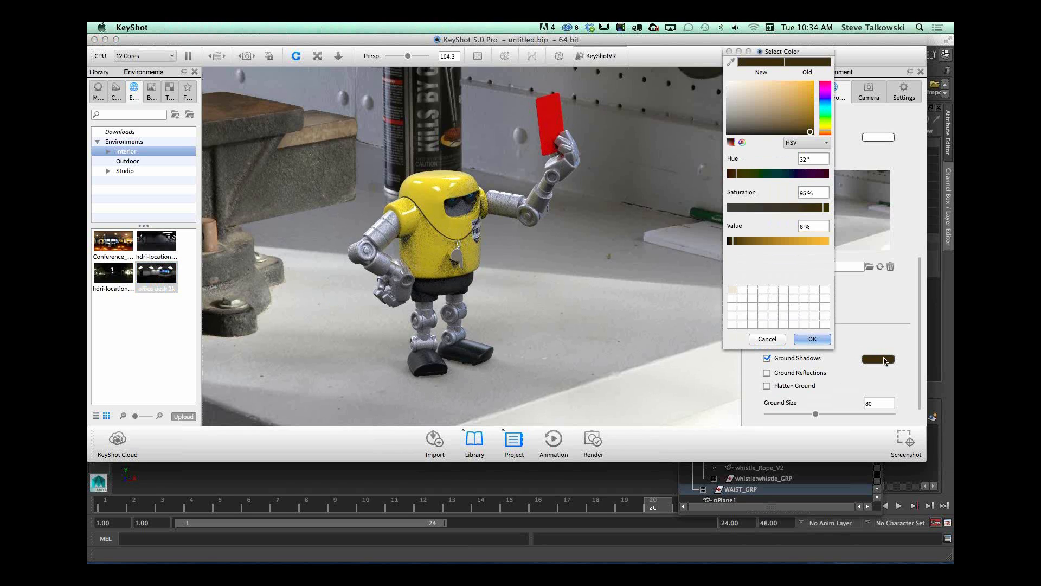
pyautogui.moveTo(759, 174); pyautogui.dragTo(777, 173)
pyautogui.moveTo(743, 239); pyautogui.dragTo(735, 242)
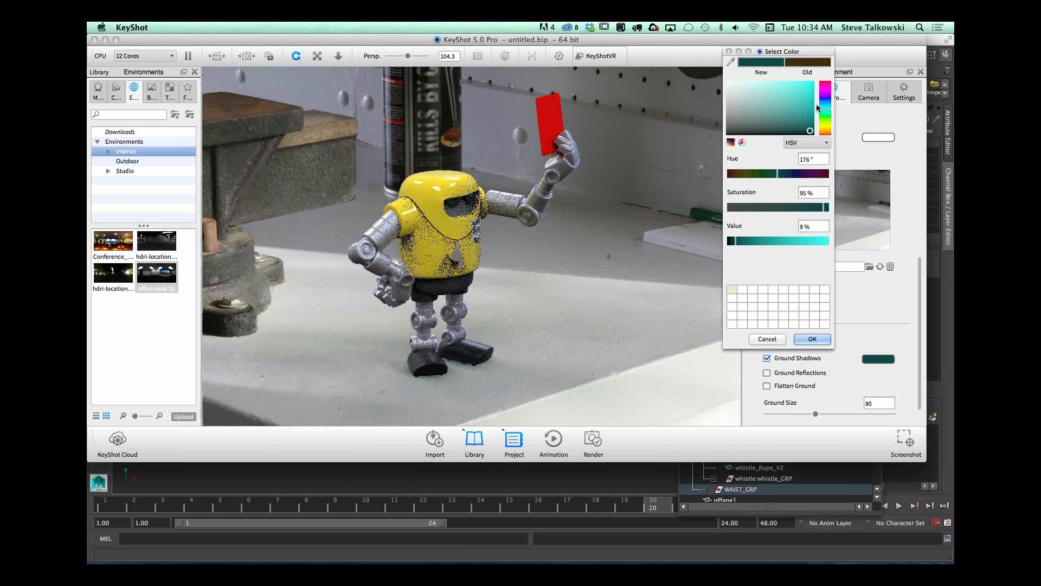
pyautogui.click(825, 100)
pyautogui.click(750, 244)
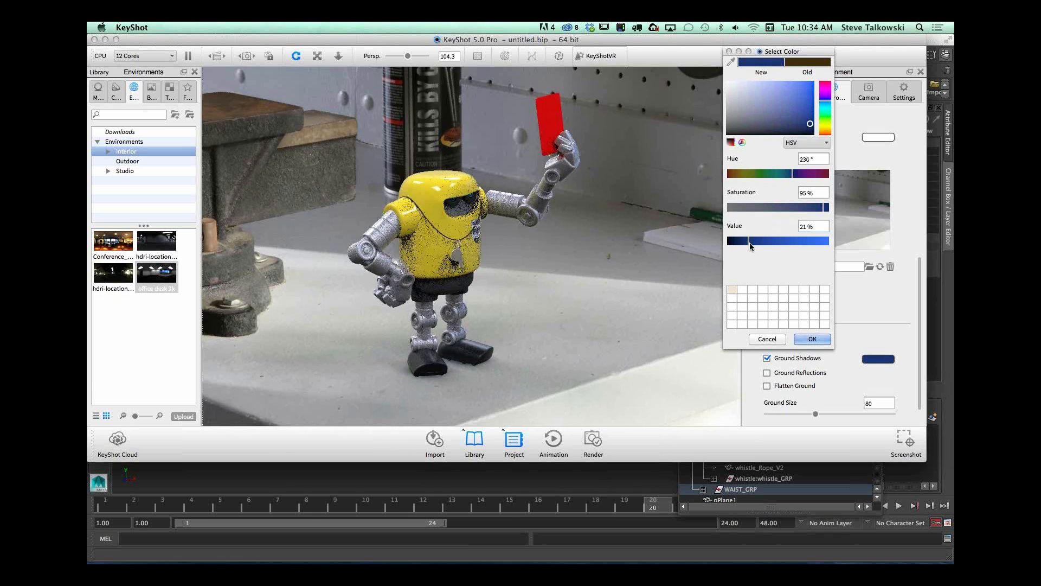
pyautogui.moveTo(823, 210); pyautogui.dragTo(765, 209)
pyautogui.click(812, 340)
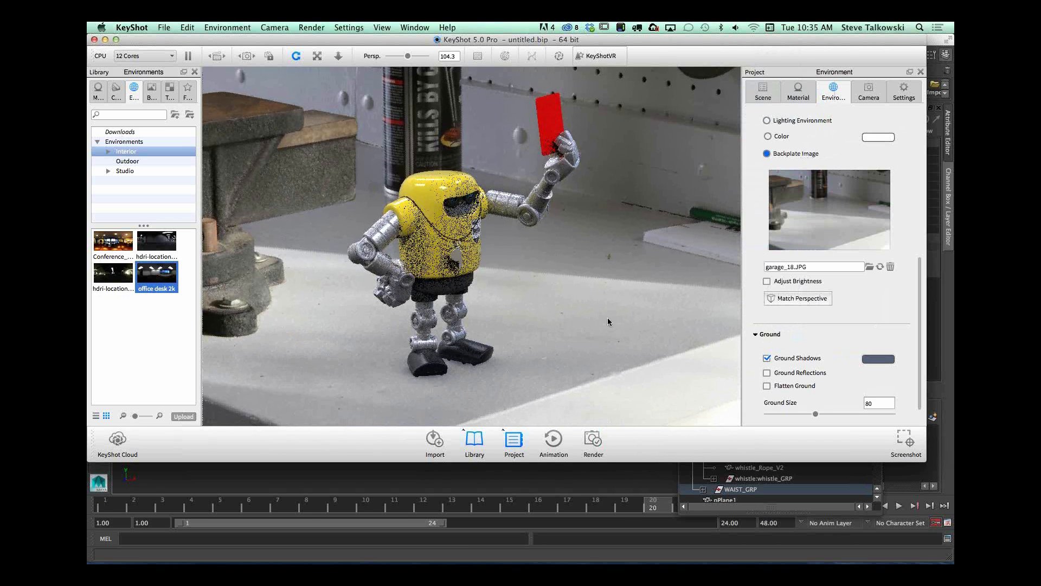
pyautogui.moveTo(662, 315); pyautogui.dragTo(555, 333)
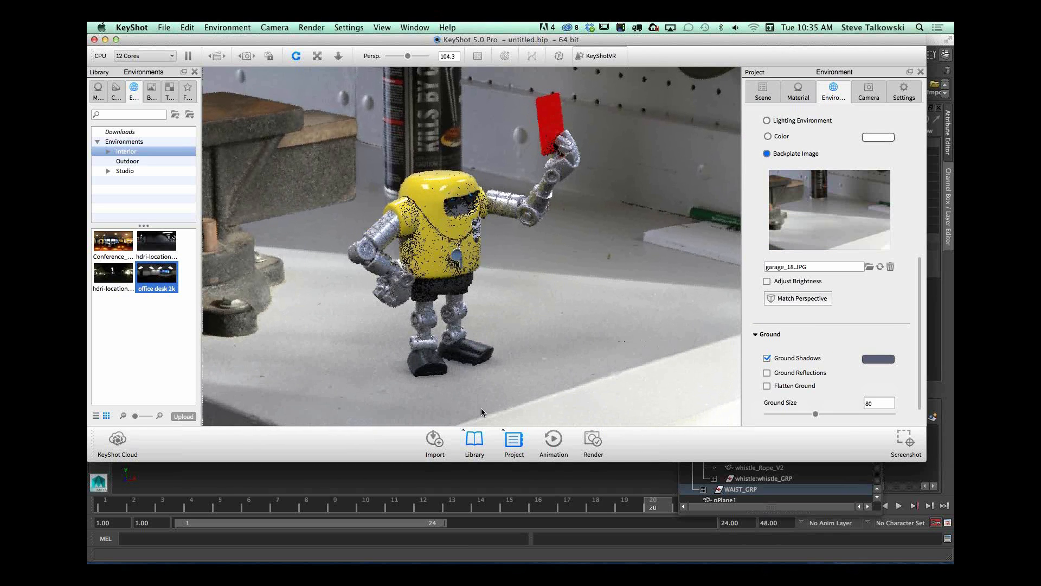
pyautogui.moveTo(564, 308); pyautogui.dragTo(603, 337)
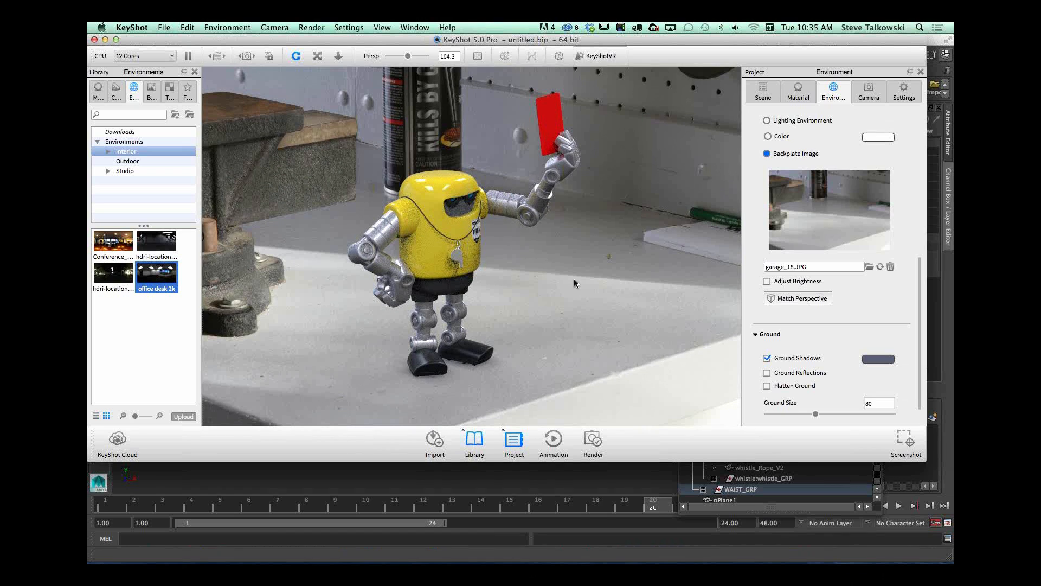
# Step: Load the Stadium_Center_3k outdoor environment, use the lighting environment as the background, and orbit in closer to the robot
pyautogui.click(130, 161)
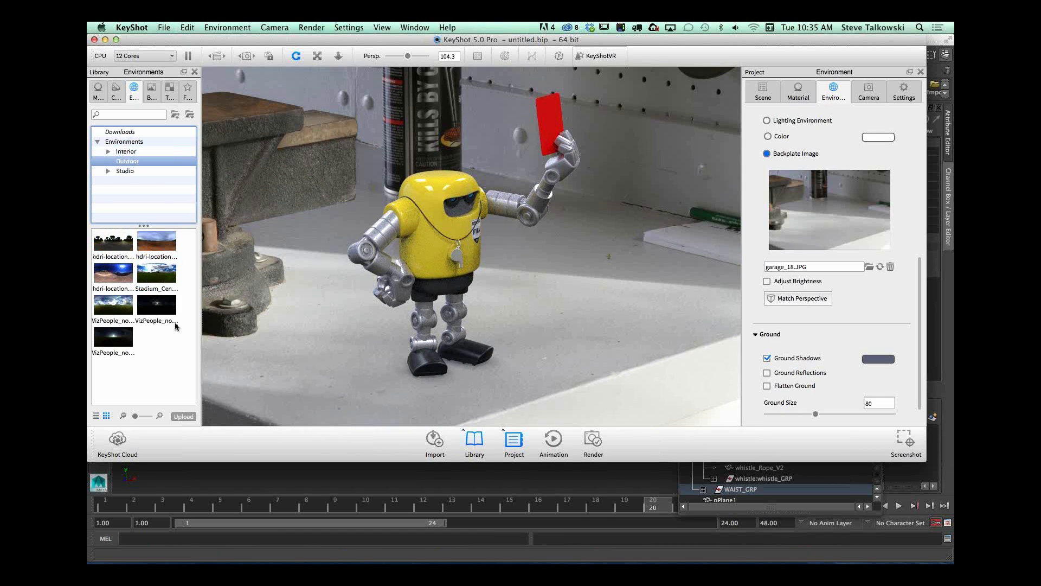
pyautogui.click(156, 273)
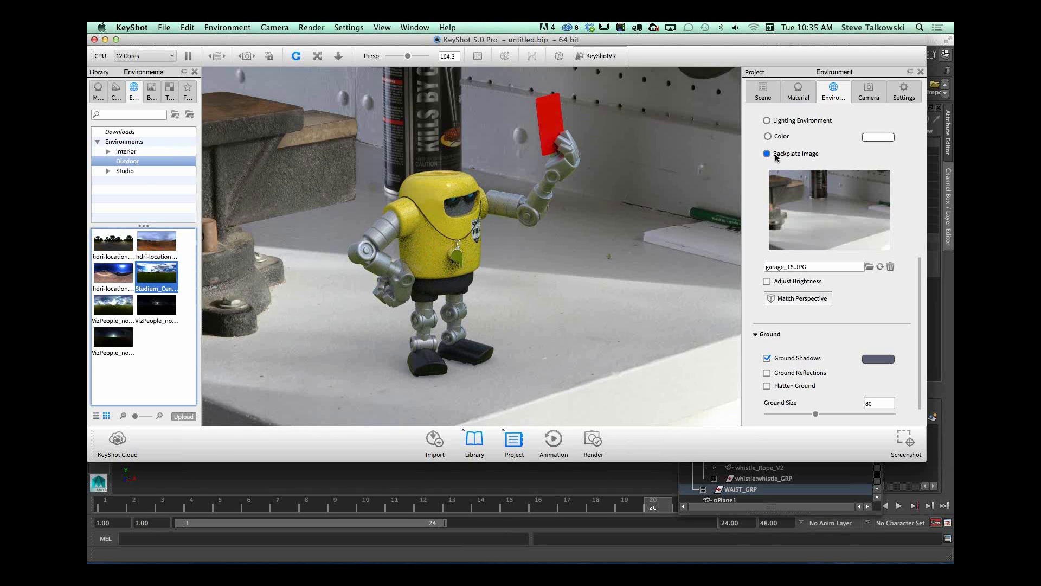
pyautogui.click(767, 121)
pyautogui.moveTo(584, 277); pyautogui.dragTo(625, 293)
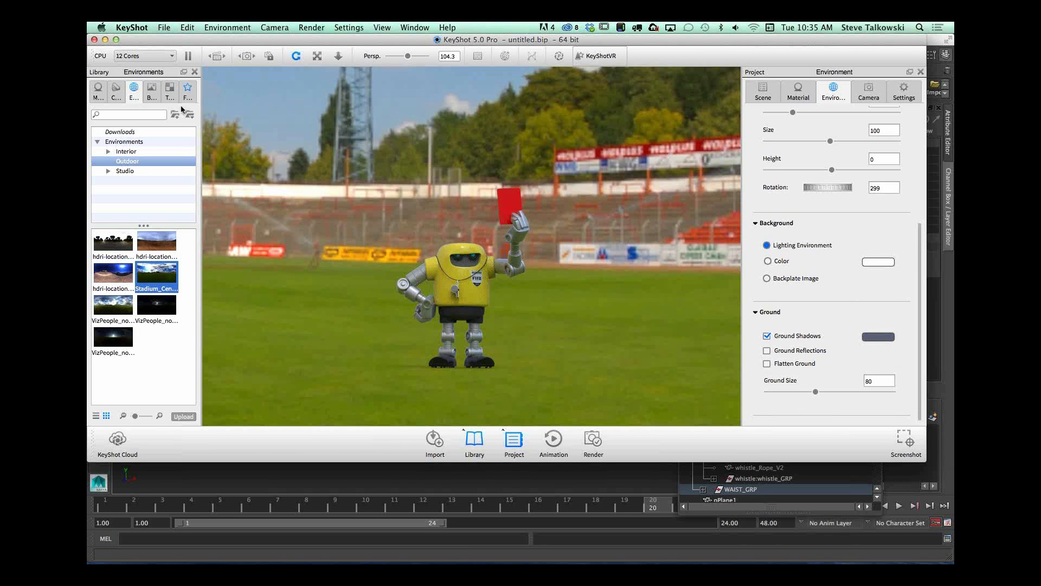
pyautogui.moveTo(299, 251); pyautogui.dragTo(581, 298)
pyautogui.scroll(3, 644, 304)
pyautogui.scroll(2, 644, 305)
# Step: Set the camera distance to 50, and zoom and orbit to frame the robot on the pitch in front of the stands
pyautogui.click(868, 92)
pyautogui.doubleClick(897, 260)
pyautogui.write('50')
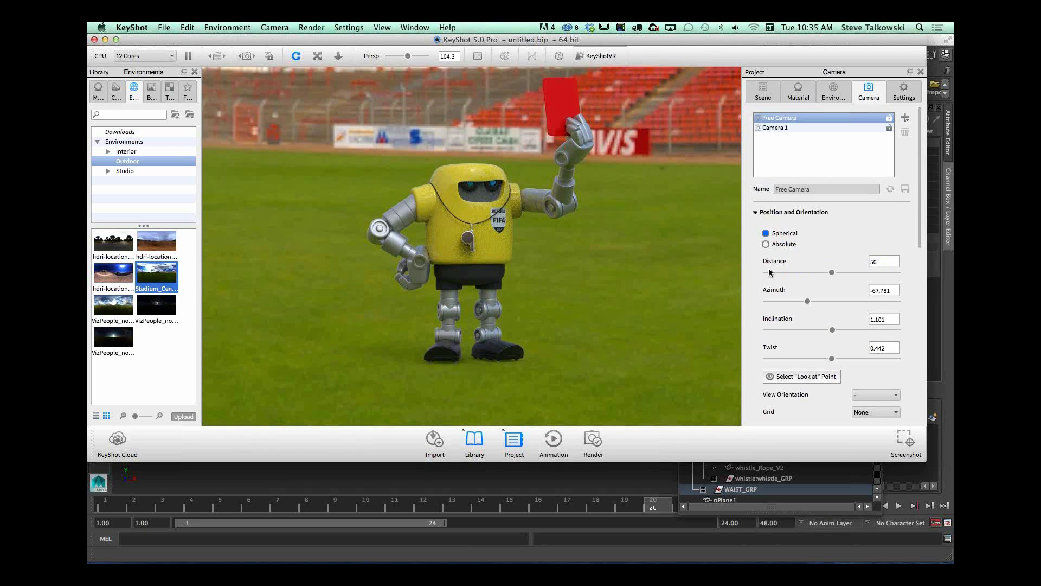
pyautogui.press('Return')
pyautogui.scroll(3, 612, 269)
pyautogui.scroll(3, 611, 268)
pyautogui.scroll(2, 630, 281)
pyautogui.moveTo(556, 274); pyautogui.dragTo(542, 333)
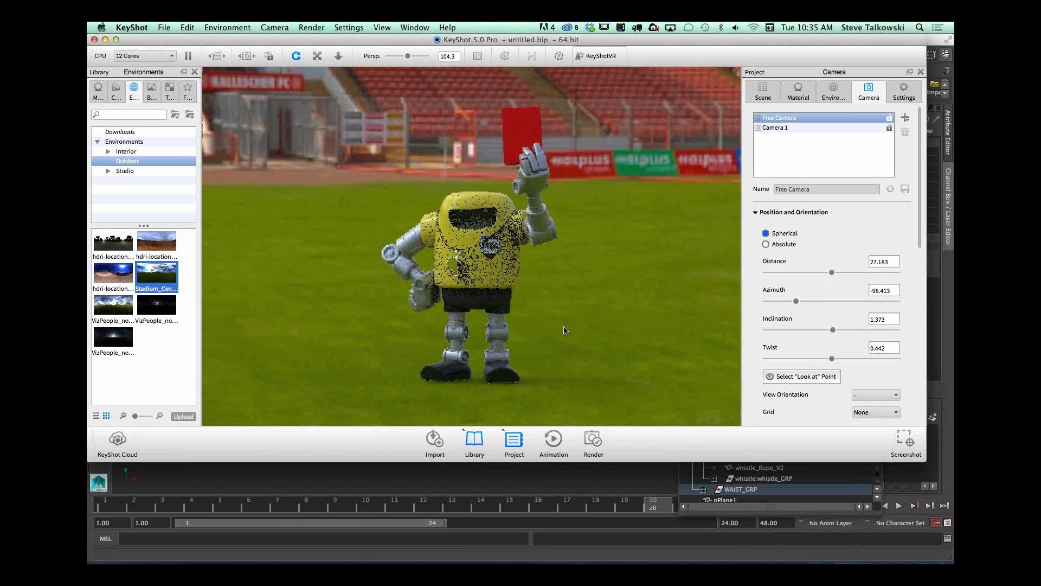
# Step: Tune the stadium HDRI to height -0.133, rotation 185, contrast 1.184 and brightness 1.77, reframing the robot against the grandstand
pyautogui.click(830, 92)
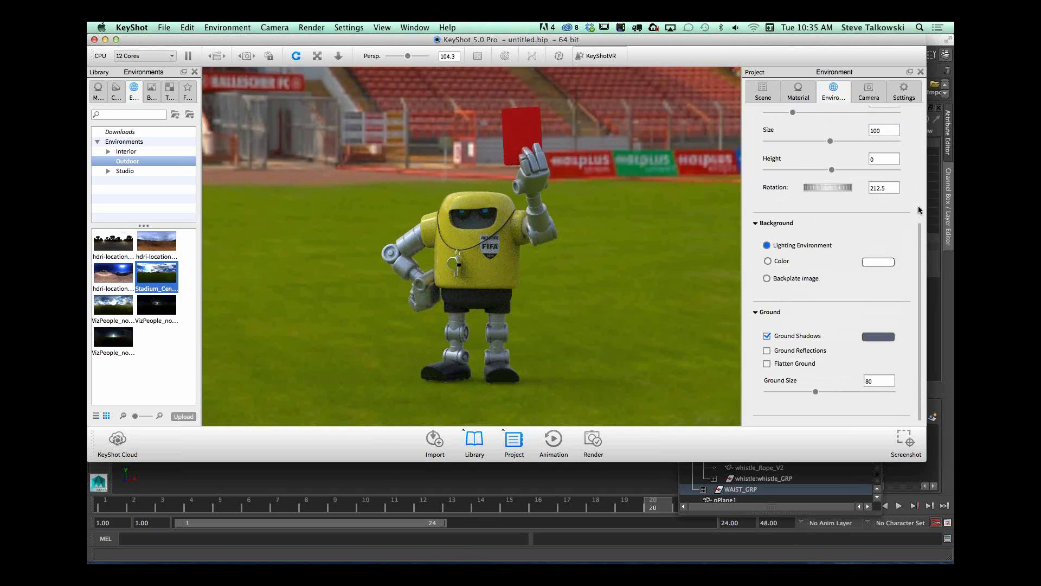
pyautogui.scroll(5, 879, 239)
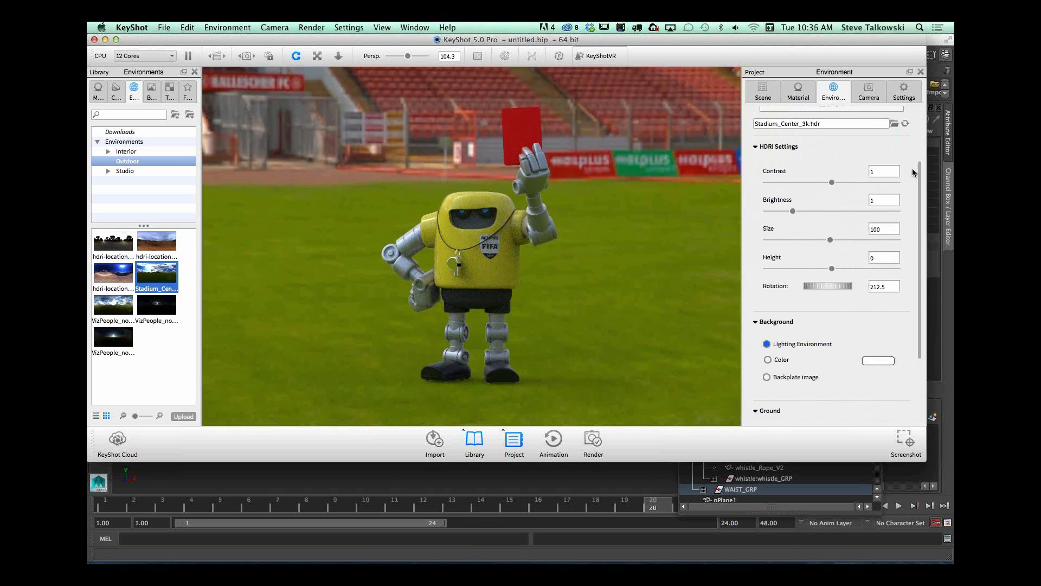
pyautogui.moveTo(834, 270); pyautogui.dragTo(812, 271)
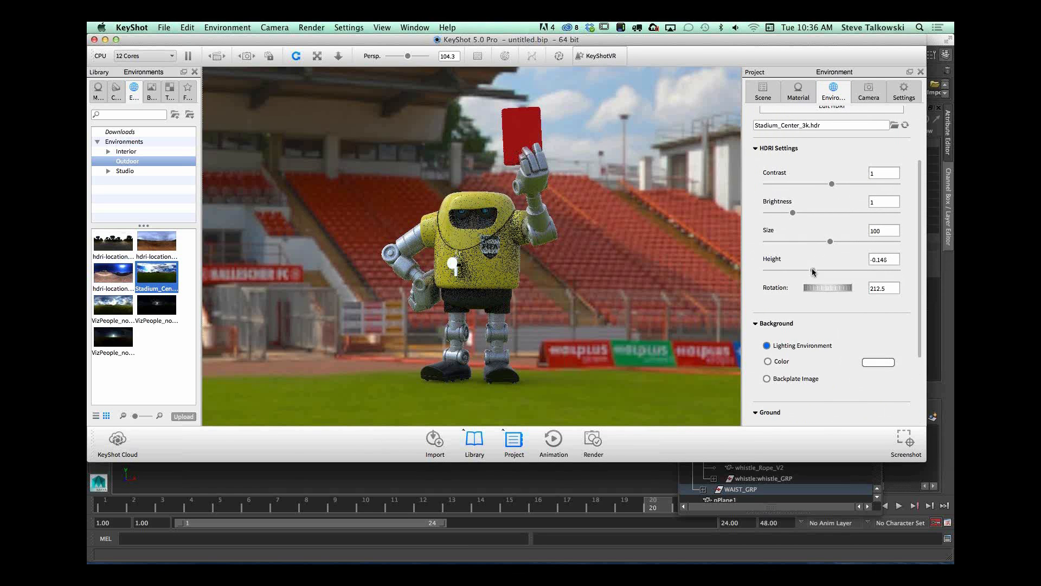
pyautogui.moveTo(812, 270); pyautogui.dragTo(815, 270)
pyautogui.moveTo(549, 299)
pyautogui.mouseDown()
pyautogui.moveTo(527, 304)
pyautogui.moveTo(568, 302)
pyautogui.mouseUp()
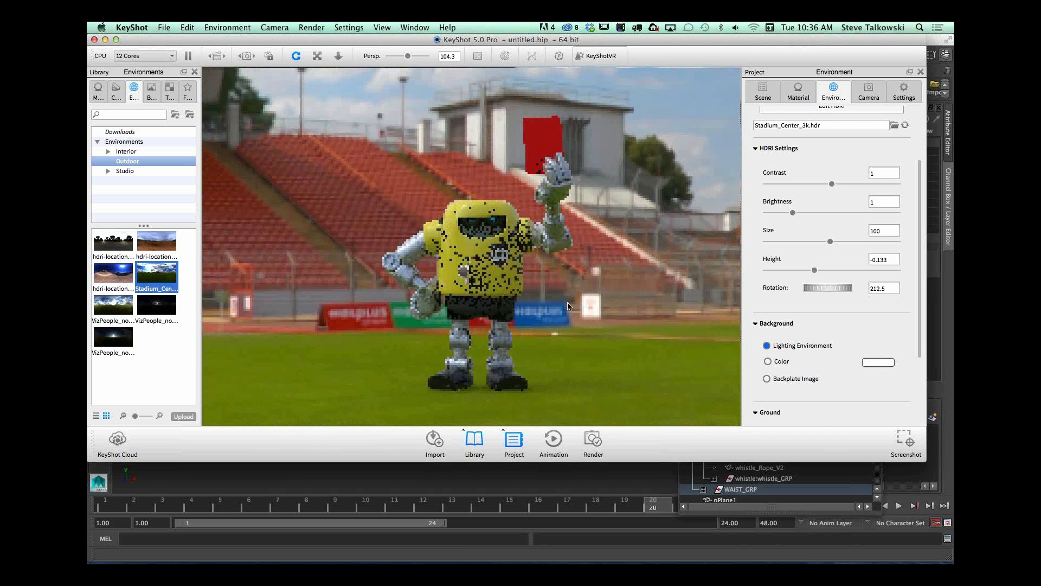
pyautogui.moveTo(568, 306); pyautogui.dragTo(600, 212)
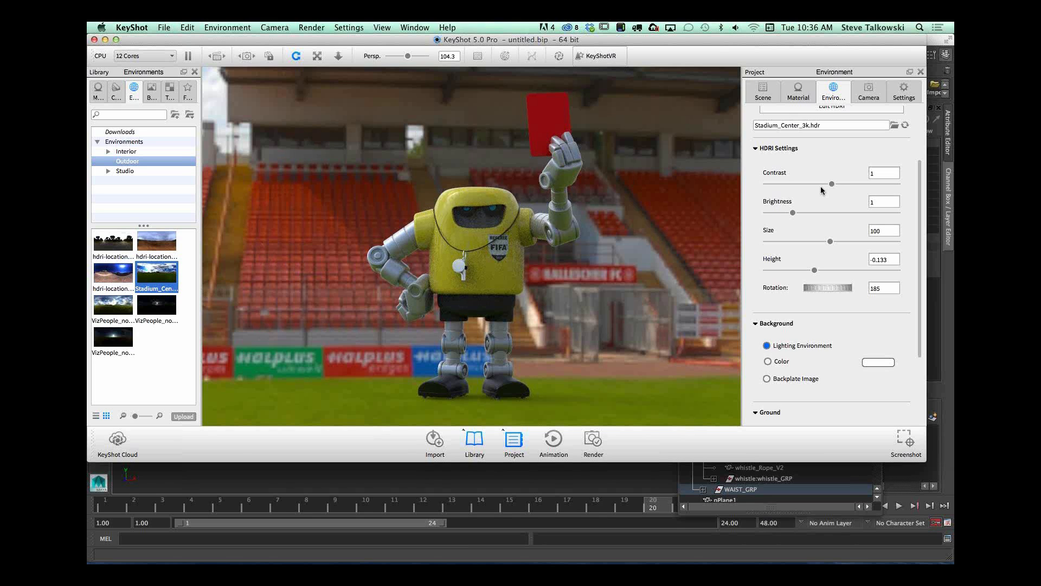
pyautogui.moveTo(828, 182)
pyautogui.mouseDown()
pyautogui.moveTo(855, 183)
pyautogui.moveTo(844, 184)
pyautogui.mouseUp()
pyautogui.moveTo(793, 212); pyautogui.dragTo(812, 213)
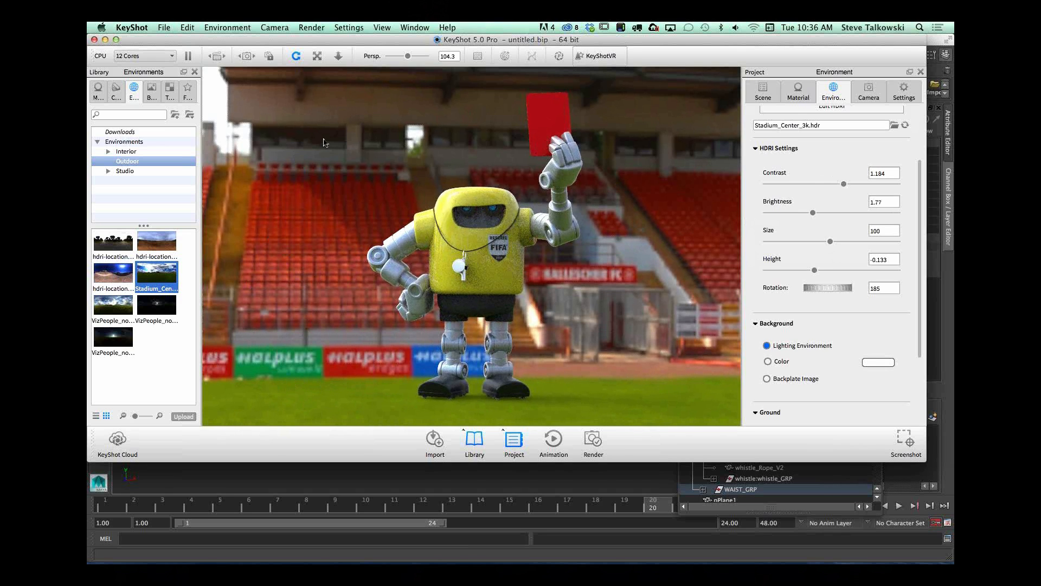
# Step: Enable depth of field for the camera and place the point of focus on the robot's head
pyautogui.click(868, 91)
pyautogui.scroll(-10, 909, 250)
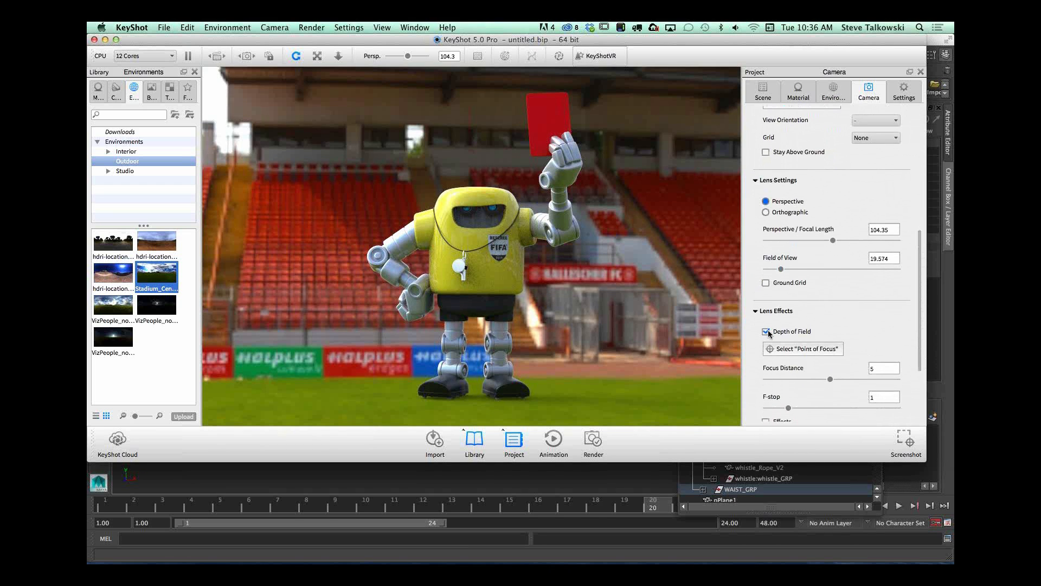
pyautogui.click(803, 349)
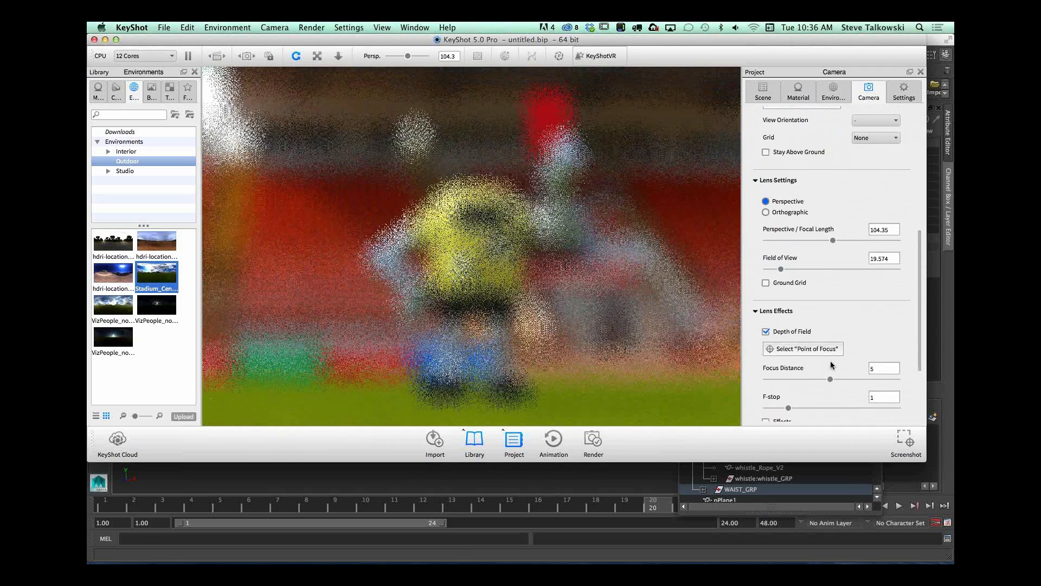
pyautogui.click(468, 199)
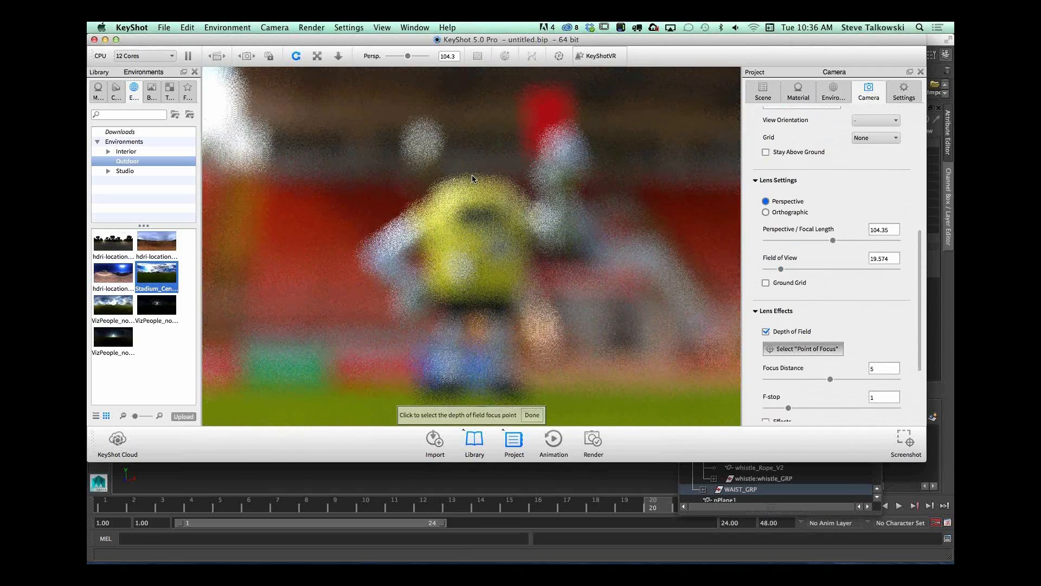
pyautogui.click(467, 189)
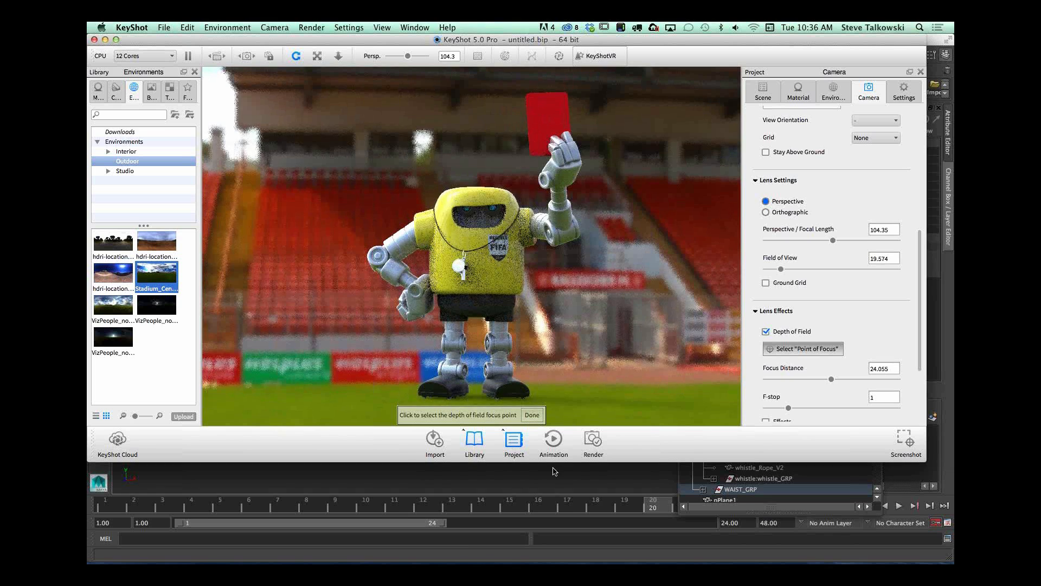
pyautogui.click(534, 416)
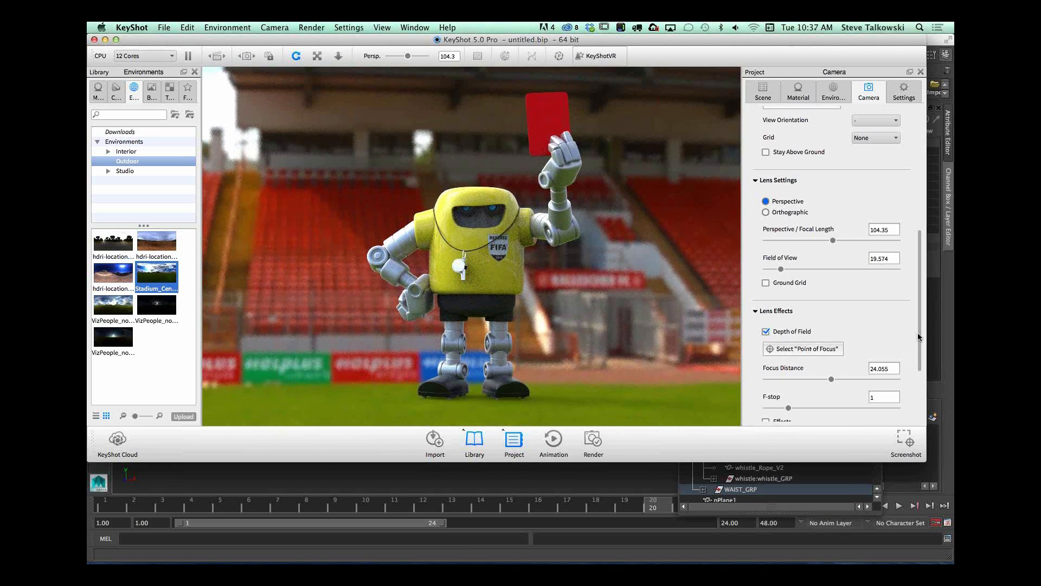
# Step: Adjust the depth of field to an f-stop of 1.549 and a focus distance of about 23.26
pyautogui.moveTo(918, 333); pyautogui.dragTo(920, 367)
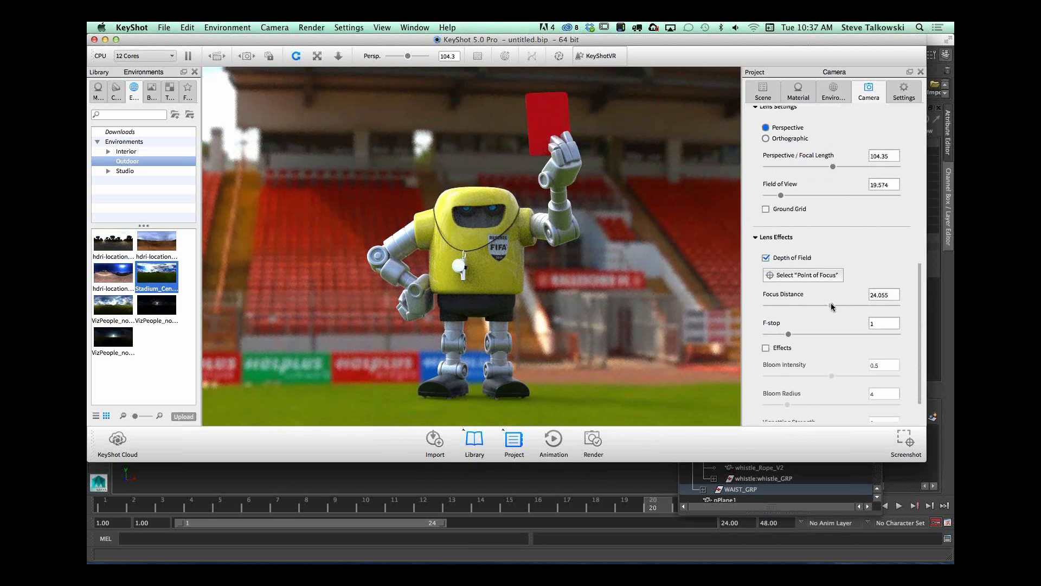
pyautogui.moveTo(831, 302); pyautogui.dragTo(828, 305)
pyautogui.moveTo(788, 334); pyautogui.dragTo(830, 306)
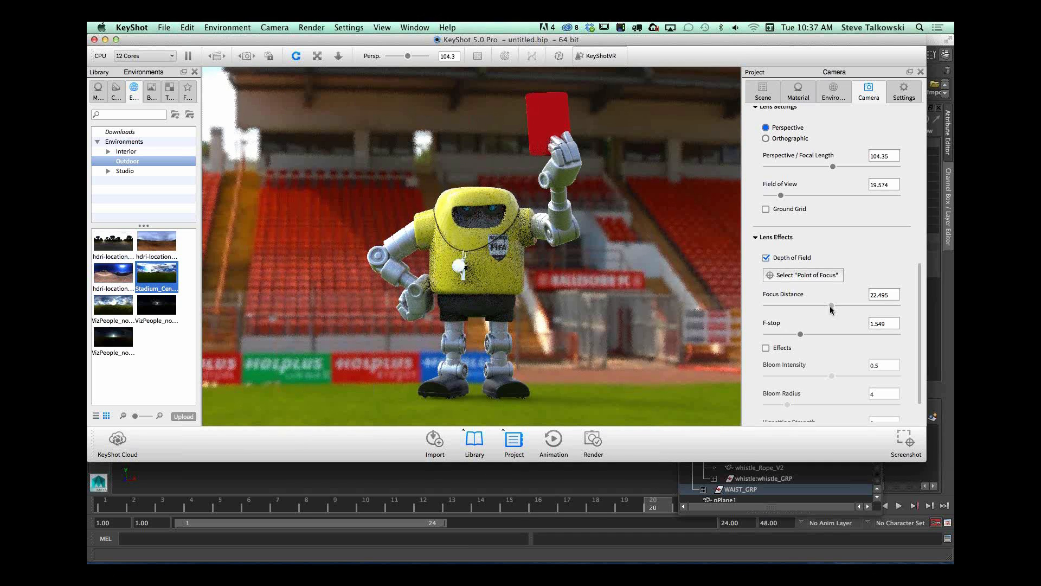
pyautogui.moveTo(830, 306); pyautogui.dragTo(835, 306)
pyautogui.moveTo(834, 306); pyautogui.dragTo(834, 306)
pyautogui.moveTo(575, 332); pyautogui.dragTo(575, 330)
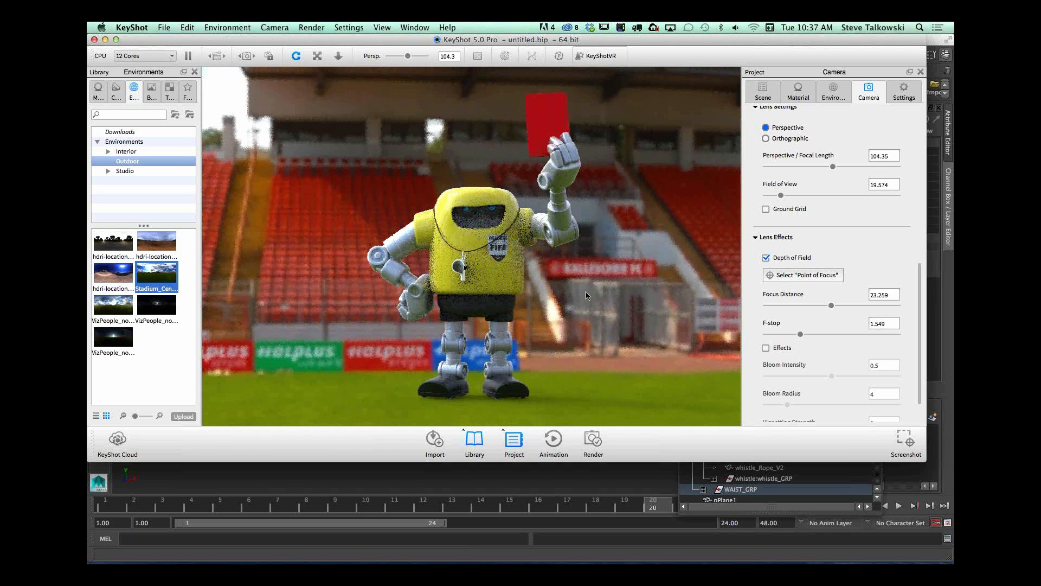
# Step: Apply the golden-orange CAS1021 paint from the SpectraMaster Orange and Gold materials to the robot's yellow body
pyautogui.click(98, 89)
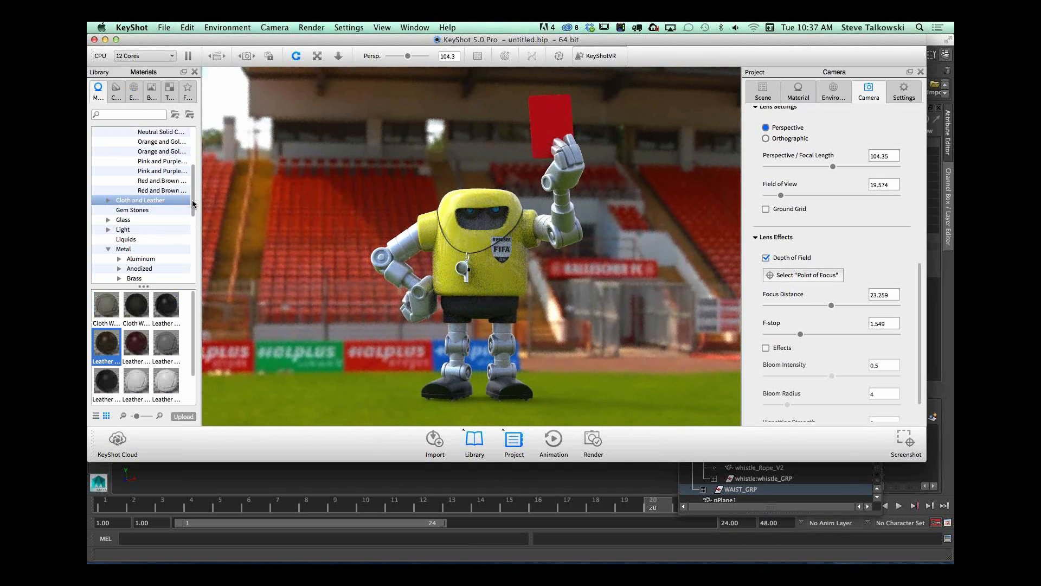
pyautogui.moveTo(193, 202); pyautogui.dragTo(194, 165)
pyautogui.click(162, 179)
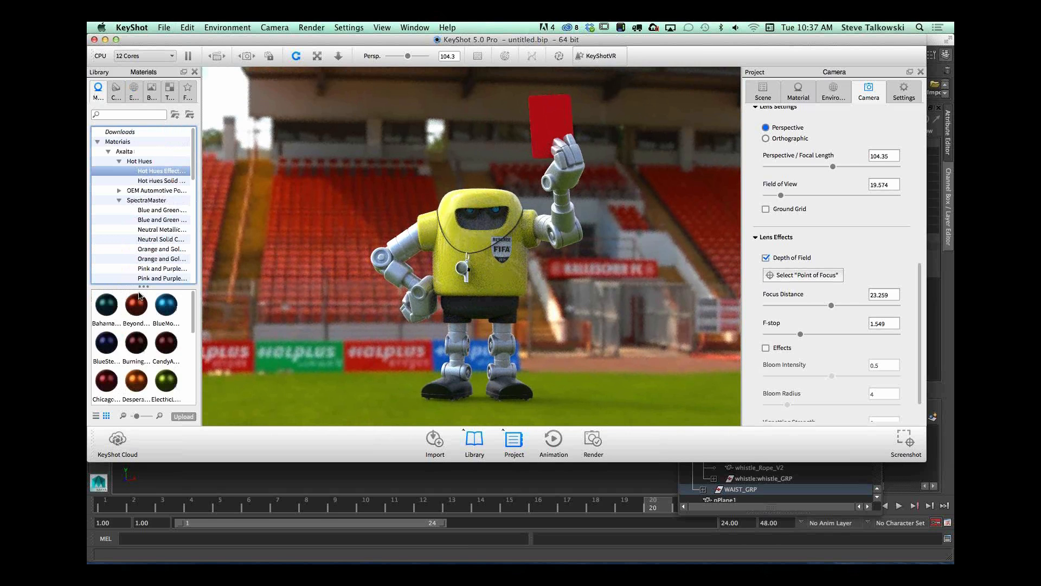
pyautogui.click(157, 249)
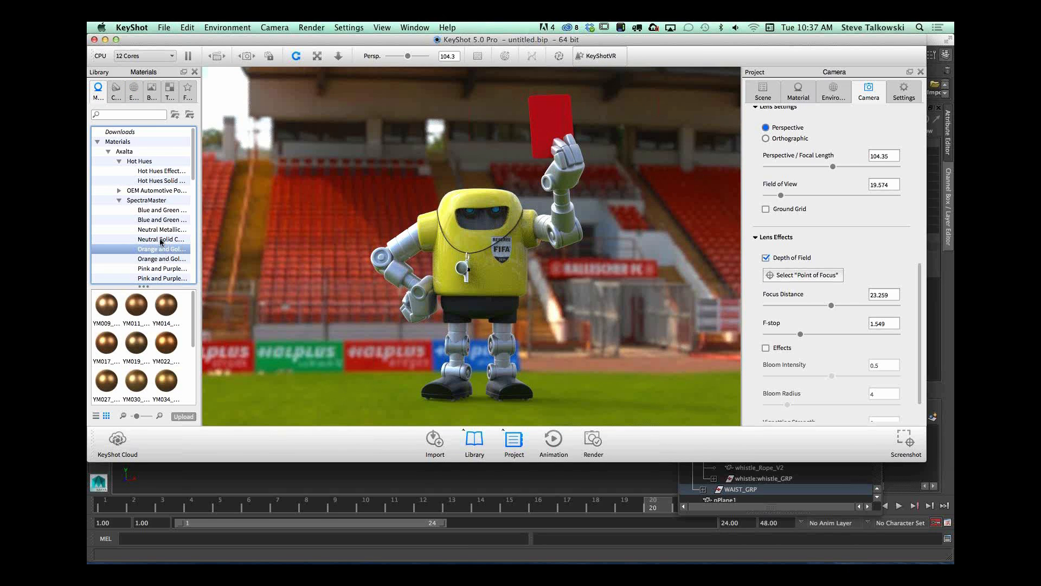
pyautogui.click(166, 239)
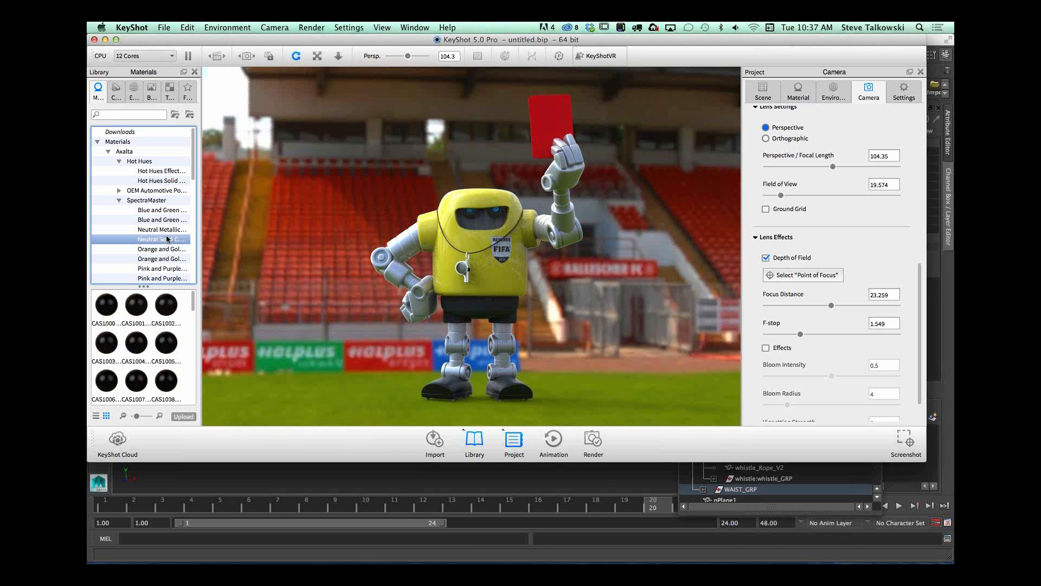
pyautogui.scroll(-3, 191, 189)
pyautogui.click(184, 191)
pyautogui.moveTo(166, 355); pyautogui.dragTo(498, 204)
pyautogui.scroll(-2, 193, 318)
pyautogui.moveTo(163, 368); pyautogui.dragTo(486, 275)
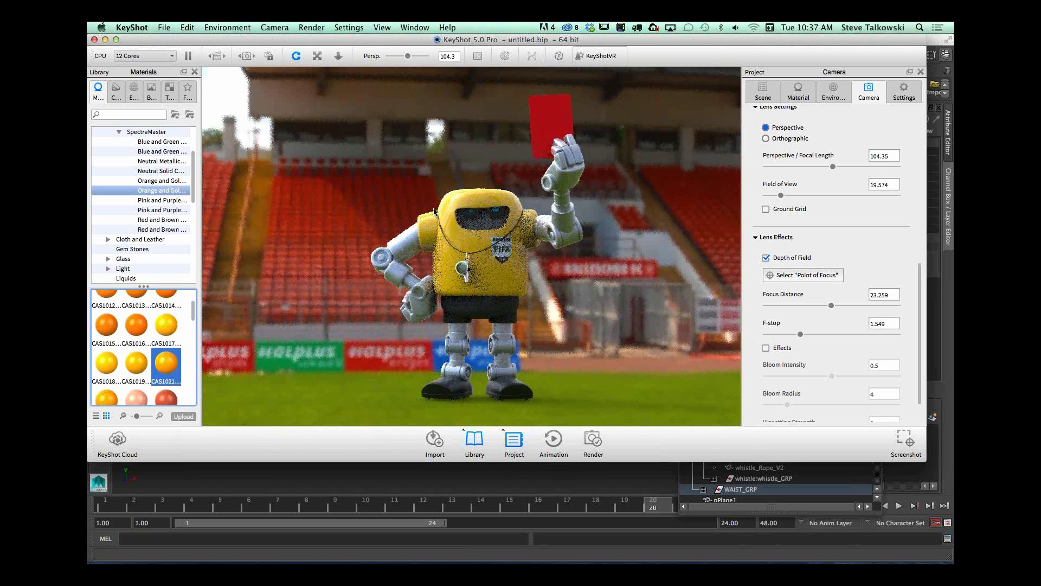
# Step: Set the stadium HDRI's brightness to 1.855 and its contrast to 1.066
pyautogui.click(839, 81)
pyautogui.moveTo(814, 212); pyautogui.dragTo(817, 214)
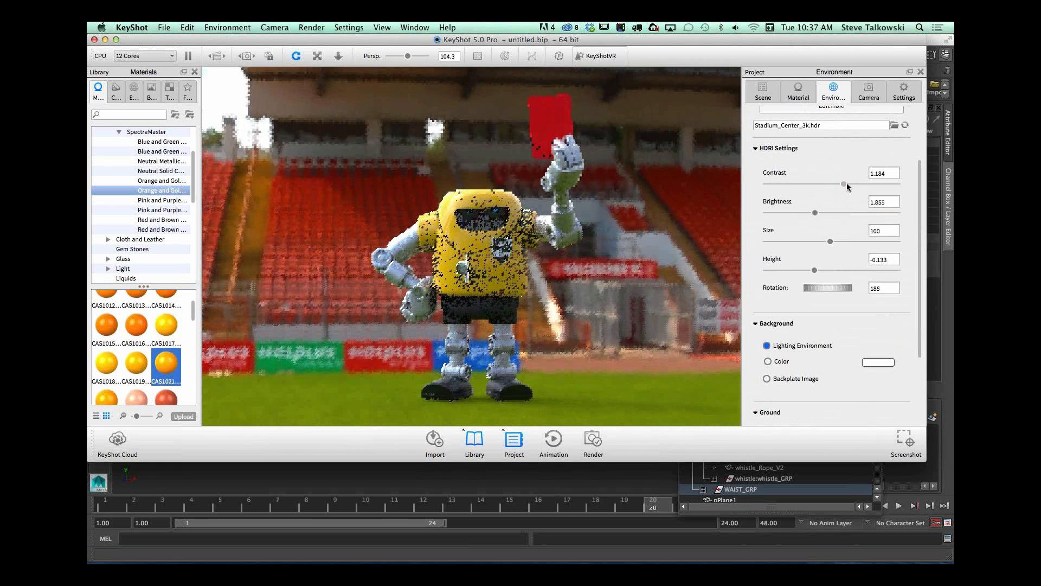
pyautogui.moveTo(844, 183)
pyautogui.mouseDown()
pyautogui.moveTo(852, 187)
pyautogui.moveTo(837, 185)
pyautogui.mouseUp()
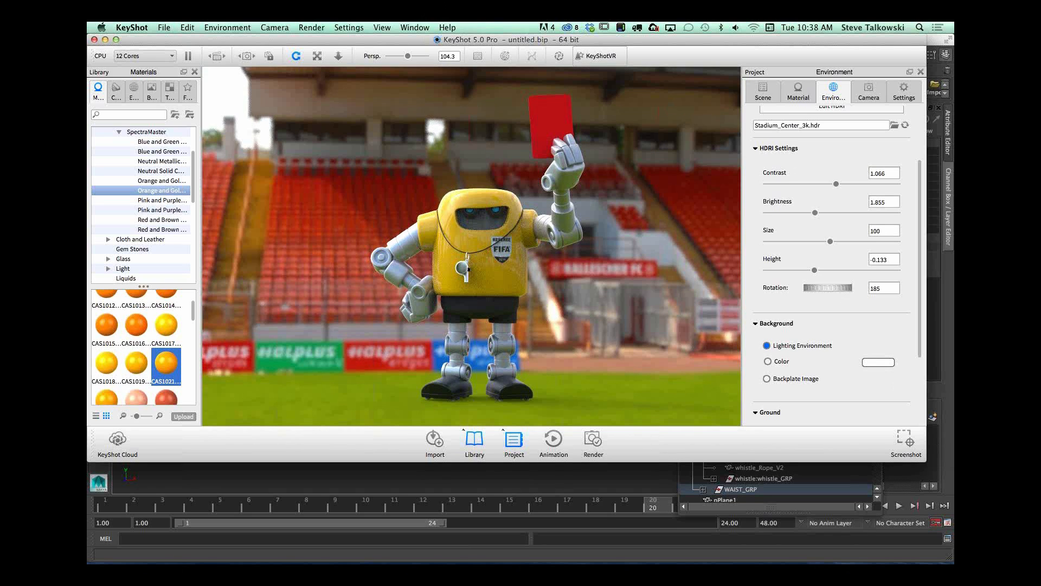
# Step: Render the stadium scene using the Advanced control quality mode at 16 samples
pyautogui.doubleClick(586, 39)
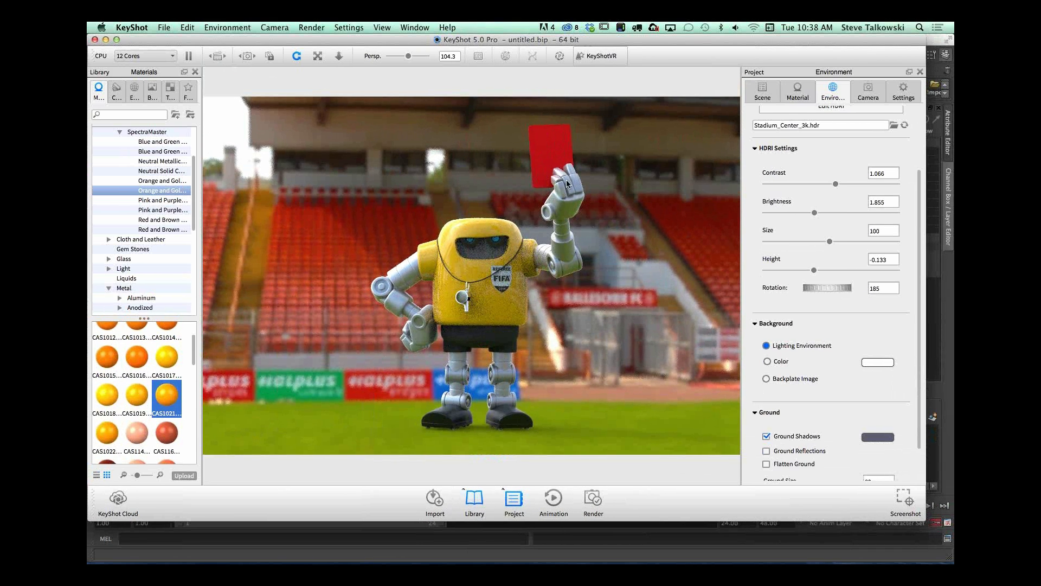
pyautogui.click(519, 325)
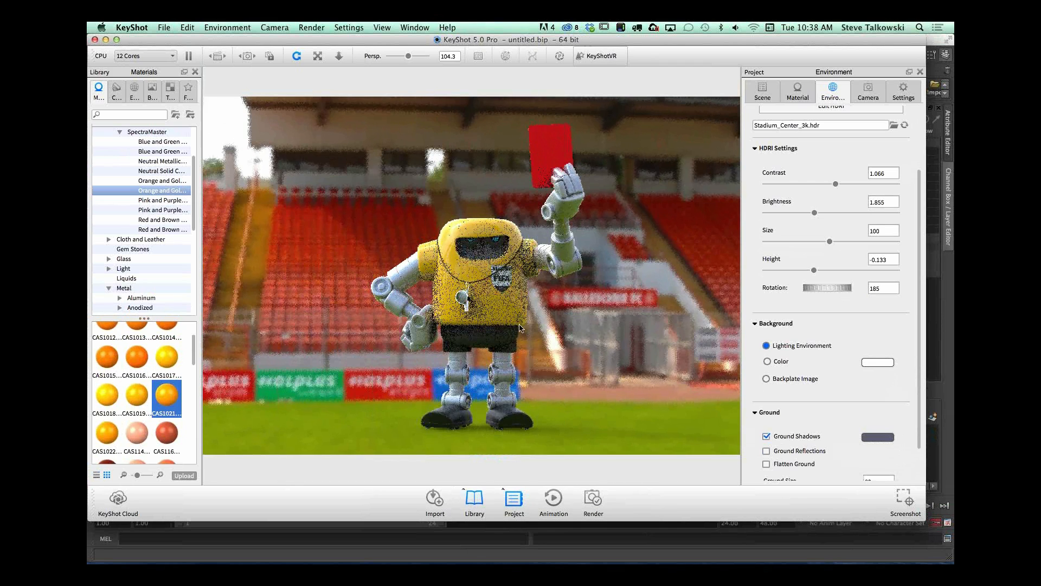
pyautogui.click(321, 29)
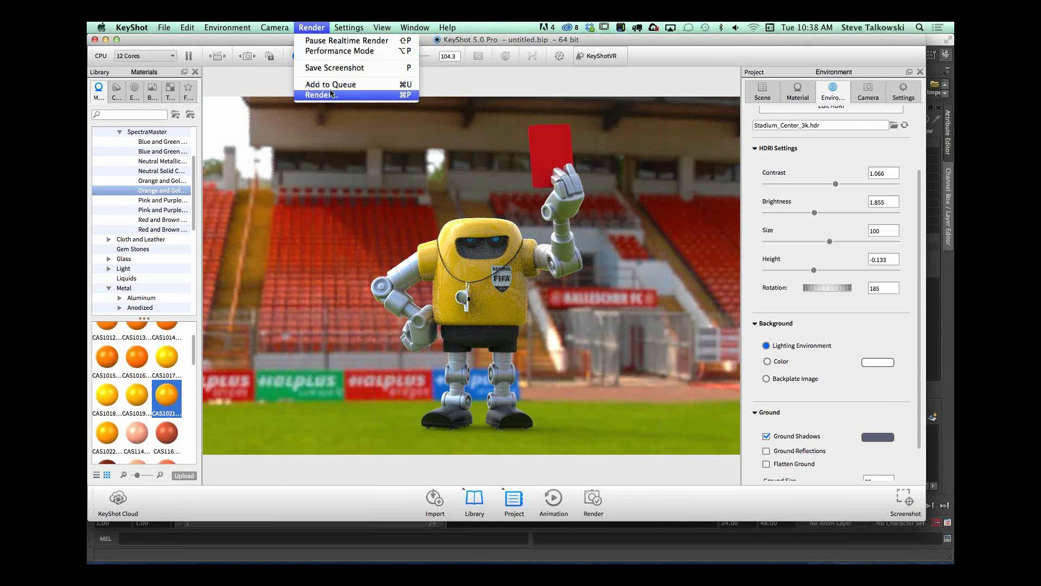
pyautogui.click(331, 95)
pyautogui.moveTo(712, 46); pyautogui.dragTo(444, 83)
pyautogui.click(389, 107)
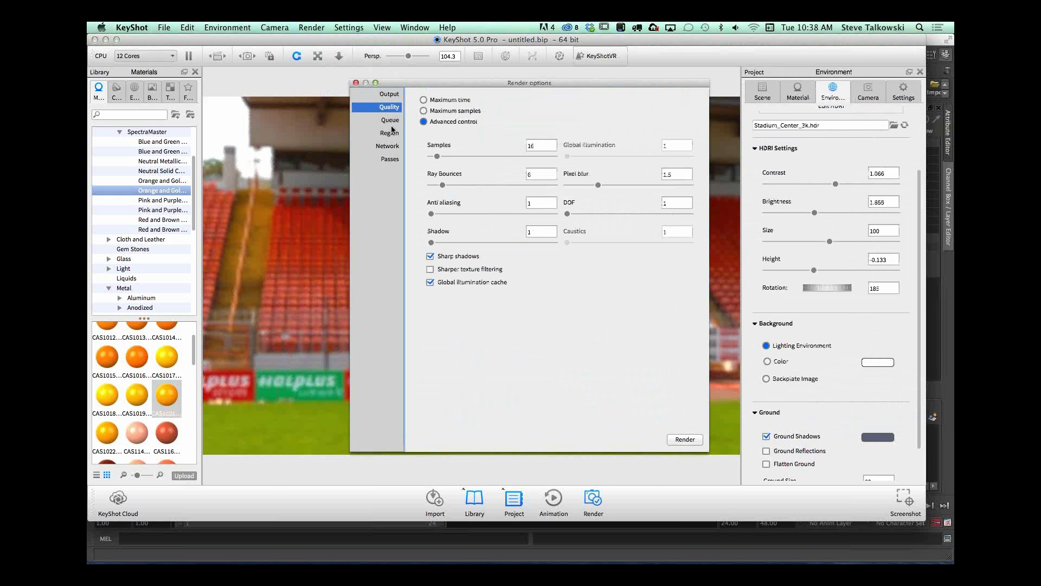
pyautogui.click(683, 440)
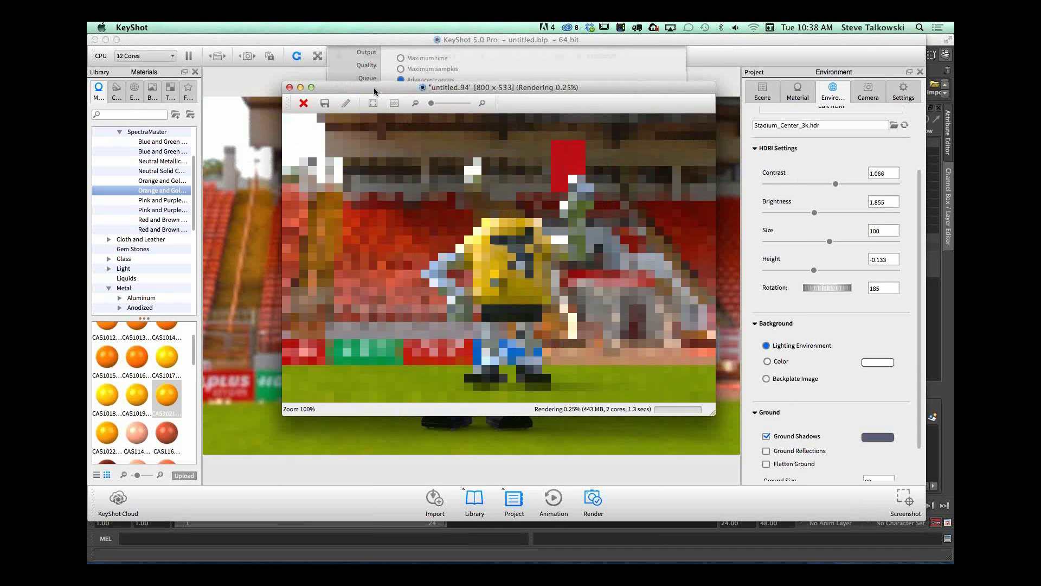
# Step: Open the image adjustments for the running render and set its gamma to 1.694 and brightness to 1.261
pyautogui.click(327, 111)
pyautogui.moveTo(358, 96); pyautogui.dragTo(260, 89)
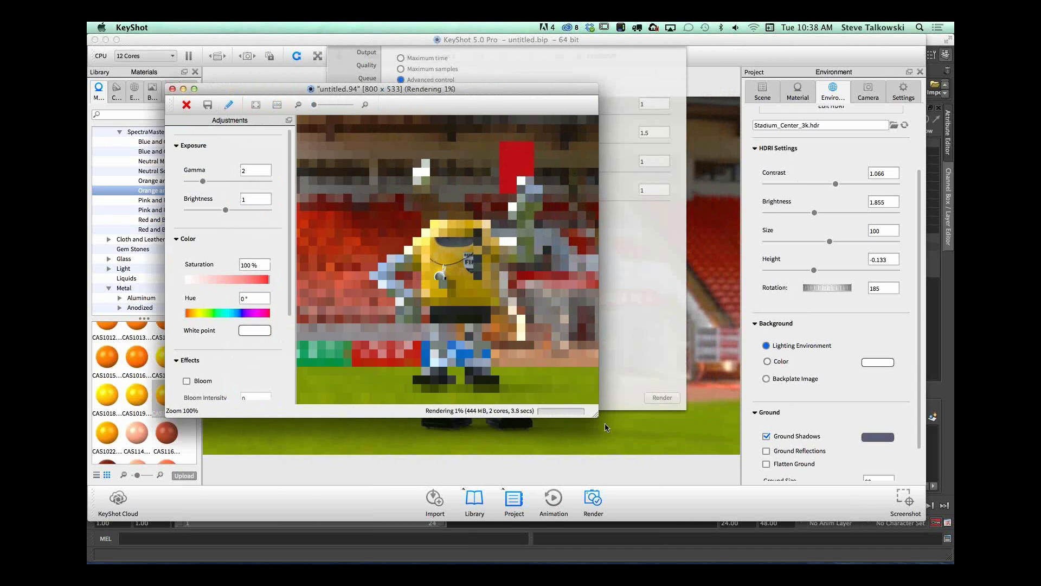
pyautogui.moveTo(596, 416); pyautogui.dragTo(757, 458)
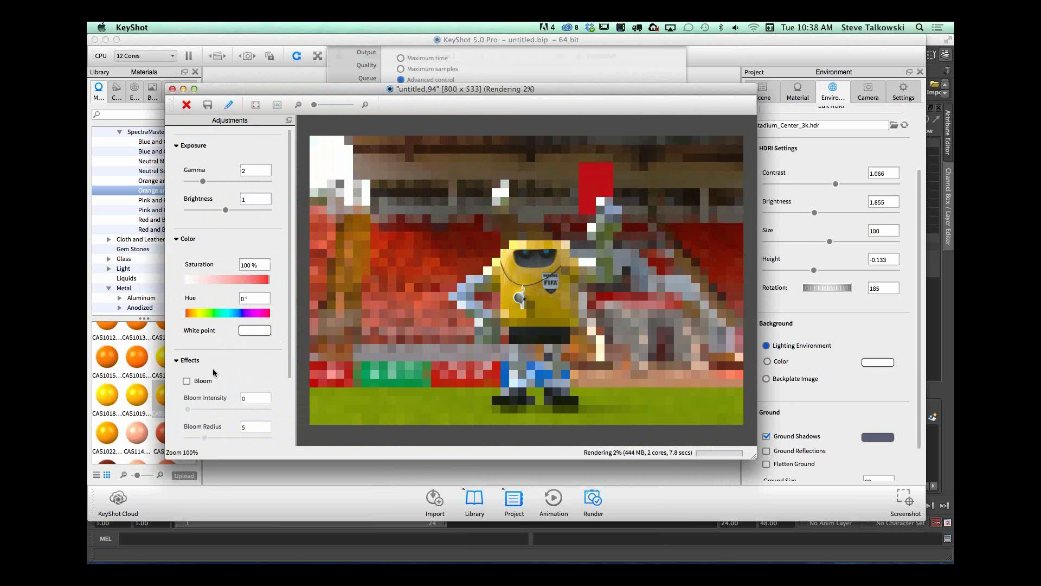
pyautogui.moveTo(186, 313)
pyautogui.mouseDown()
pyautogui.moveTo(207, 310)
pyautogui.moveTo(172, 319)
pyautogui.mouseUp()
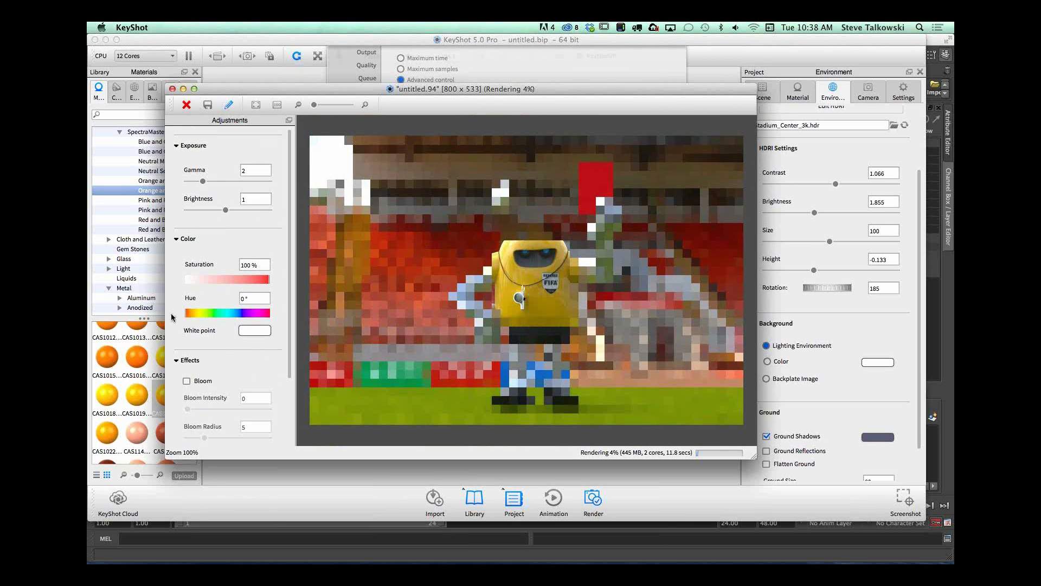
pyautogui.moveTo(228, 209)
pyautogui.mouseDown()
pyautogui.moveTo(200, 183)
pyautogui.moveTo(236, 210)
pyautogui.mouseUp()
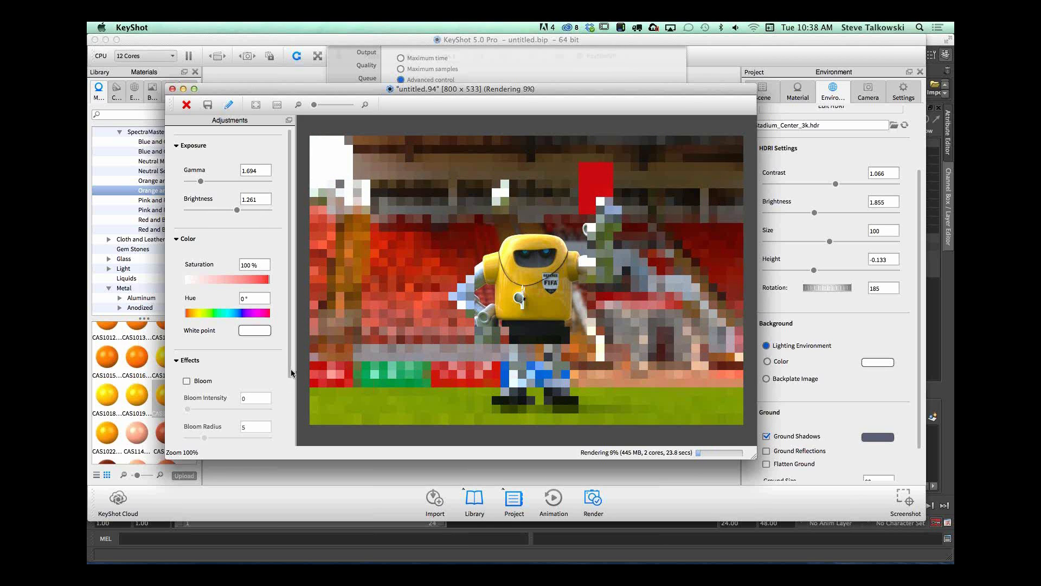
# Step: Enable bloom on the render with intensity 0.034, radius 3.679 and threshold 2.42, and set the vignetting strength to 0.309
pyautogui.scroll(-5, 291, 369)
pyautogui.click(187, 303)
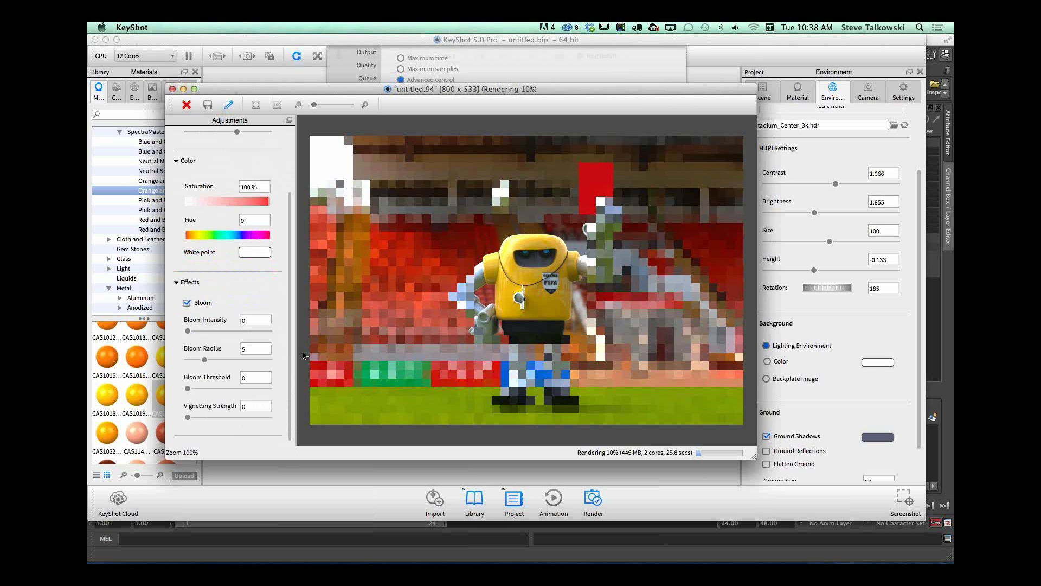
pyautogui.moveTo(188, 331); pyautogui.dragTo(198, 392)
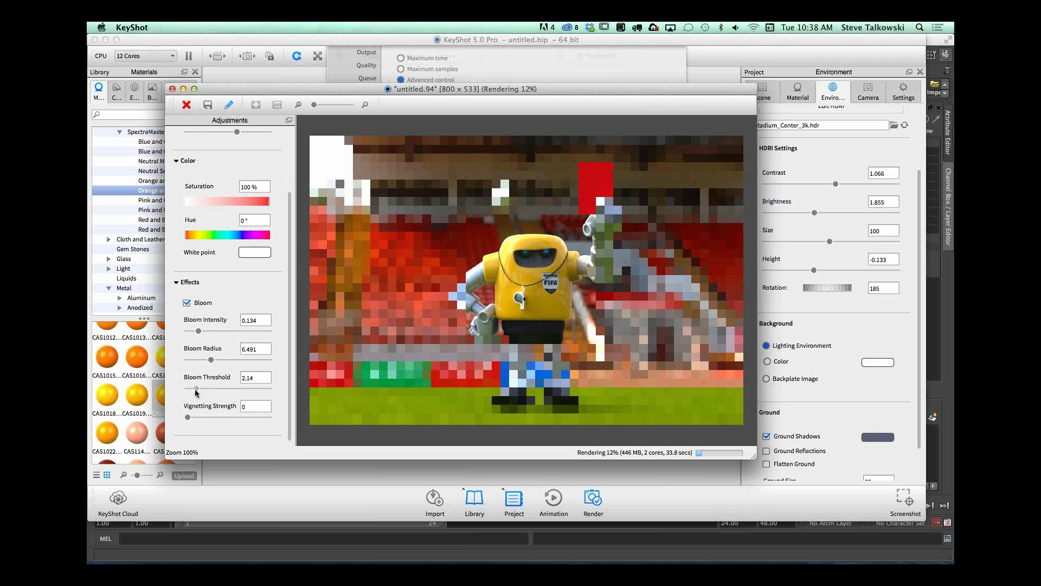
pyautogui.moveTo(198, 332); pyautogui.dragTo(199, 360)
pyautogui.moveTo(188, 417); pyautogui.dragTo(213, 417)
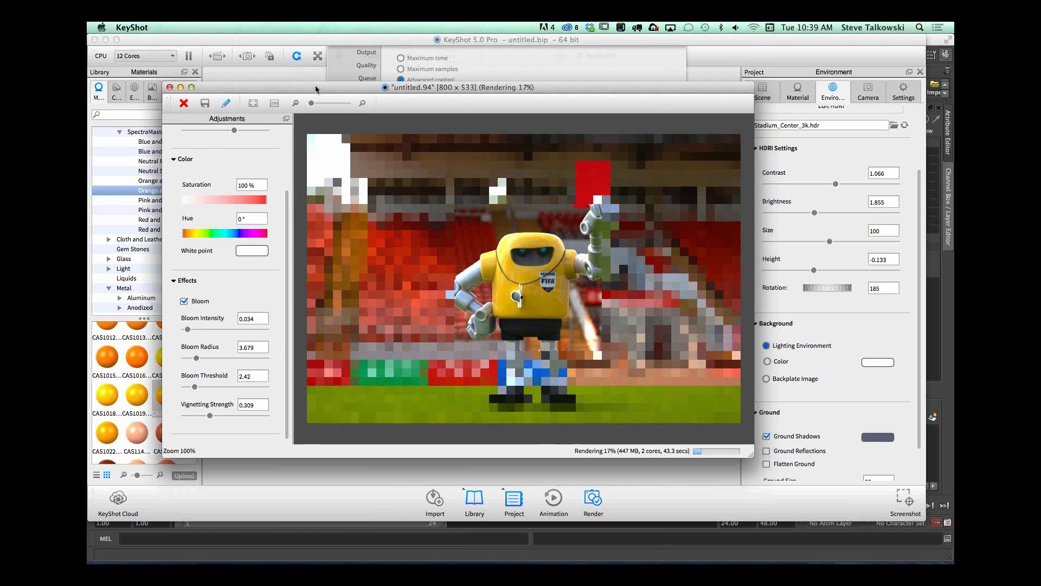
pyautogui.moveTo(322, 90); pyautogui.dragTo(305, 60)
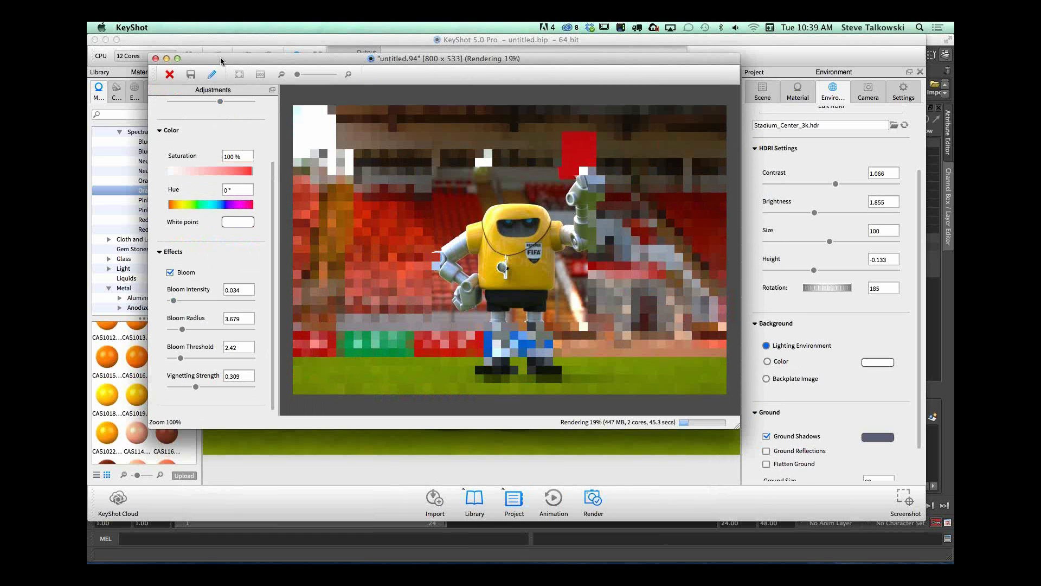
pyautogui.moveTo(221, 61); pyautogui.dragTo(232, 94)
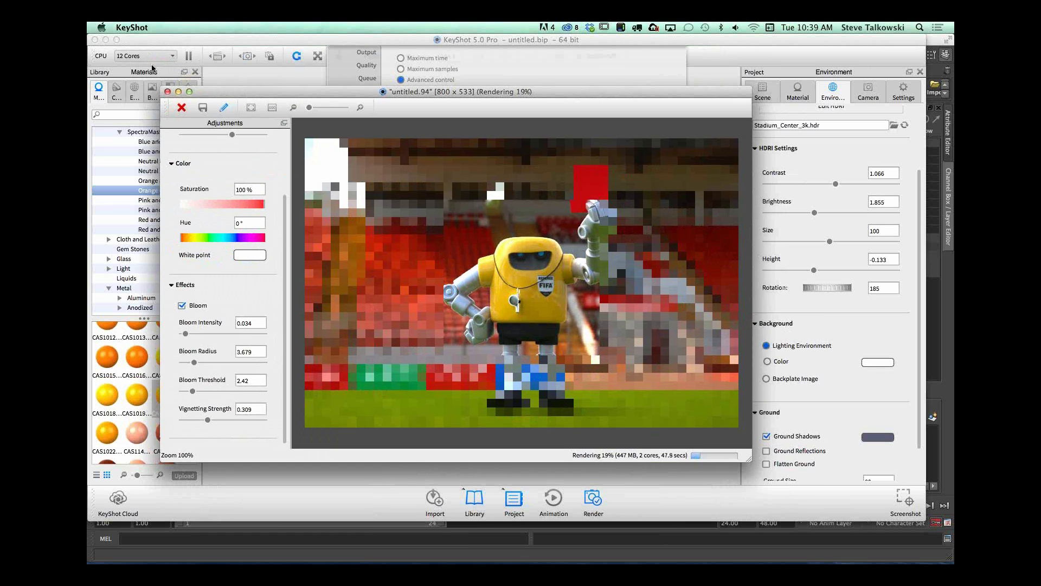
pyautogui.moveTo(601, 89); pyautogui.dragTo(585, 45)
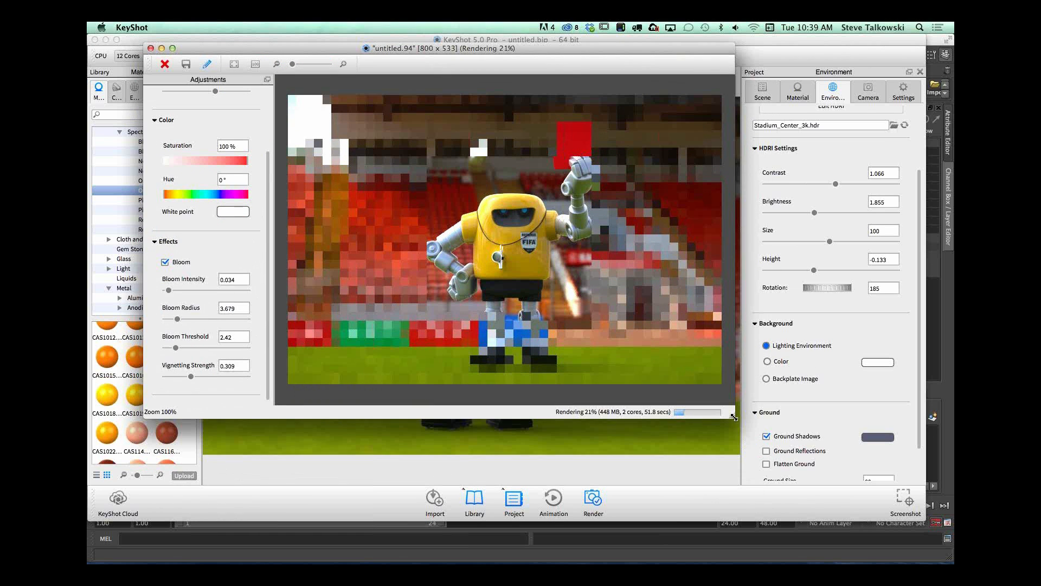
pyautogui.moveTo(732, 417); pyautogui.dragTo(769, 437)
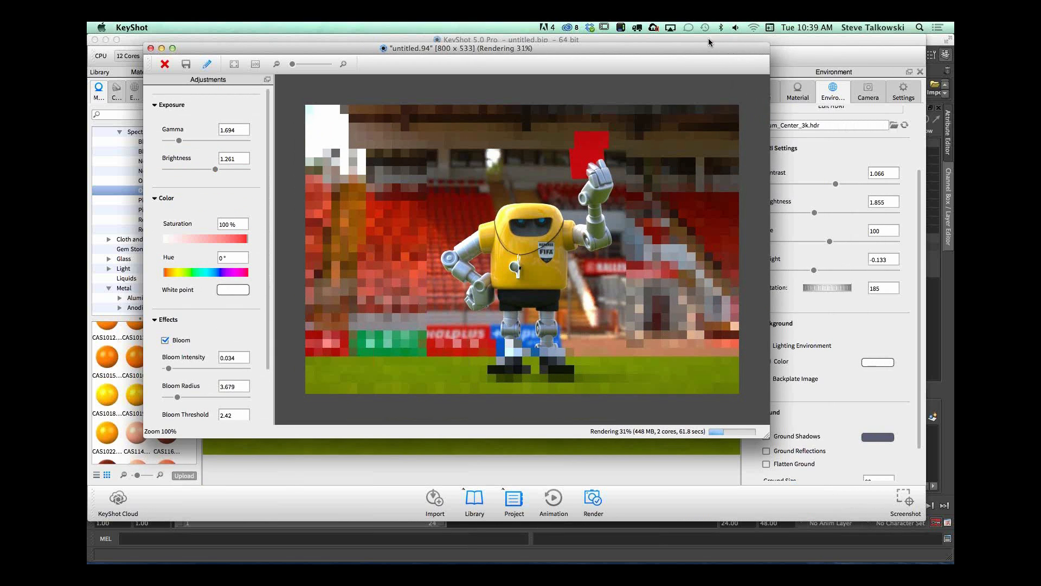
pyautogui.moveTo(706, 46); pyautogui.dragTo(726, 73)
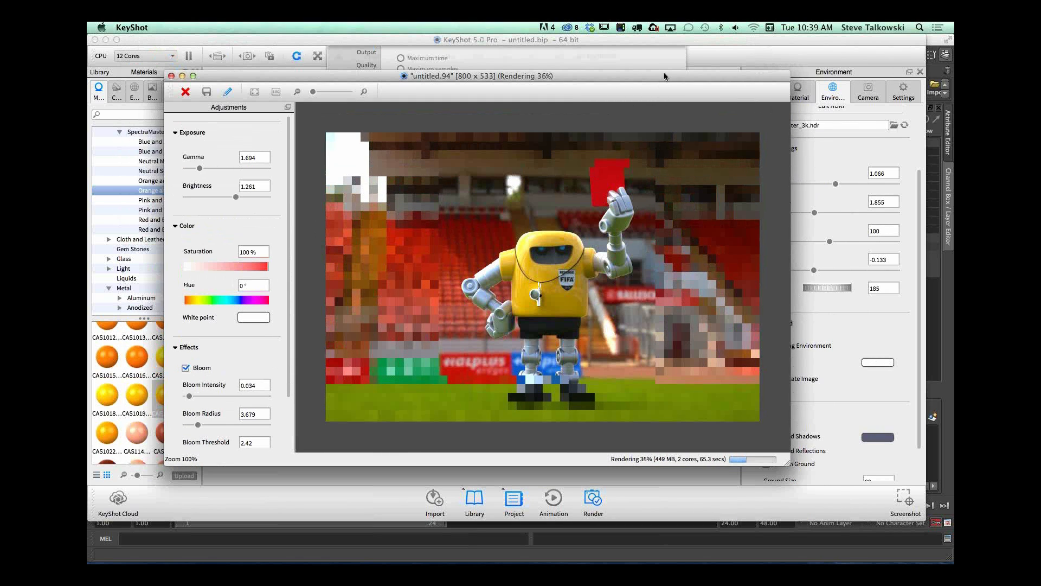
pyautogui.moveTo(664, 75); pyautogui.dragTo(646, 62)
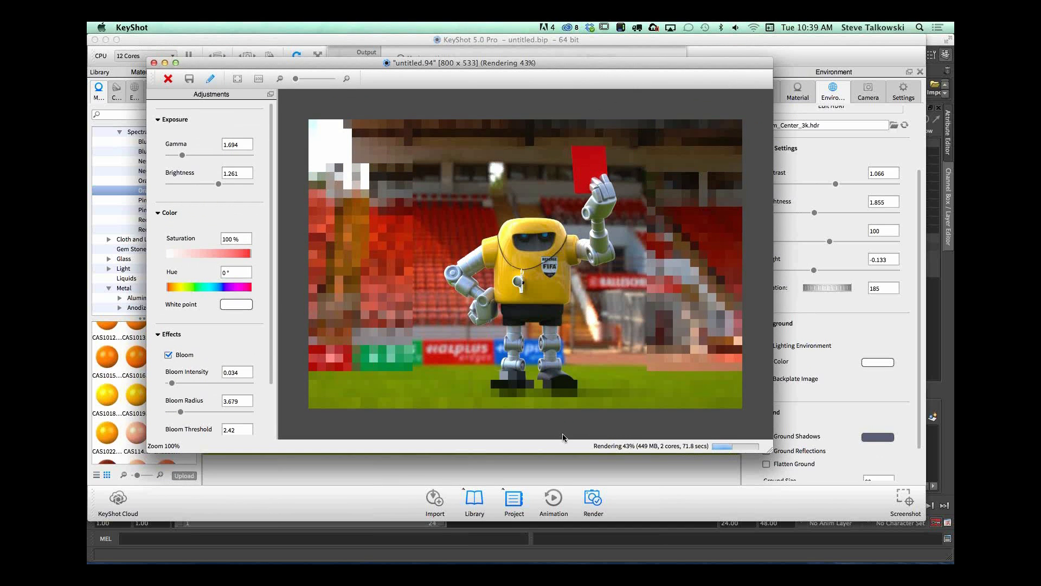
pyautogui.moveTo(629, 64); pyautogui.dragTo(628, 57)
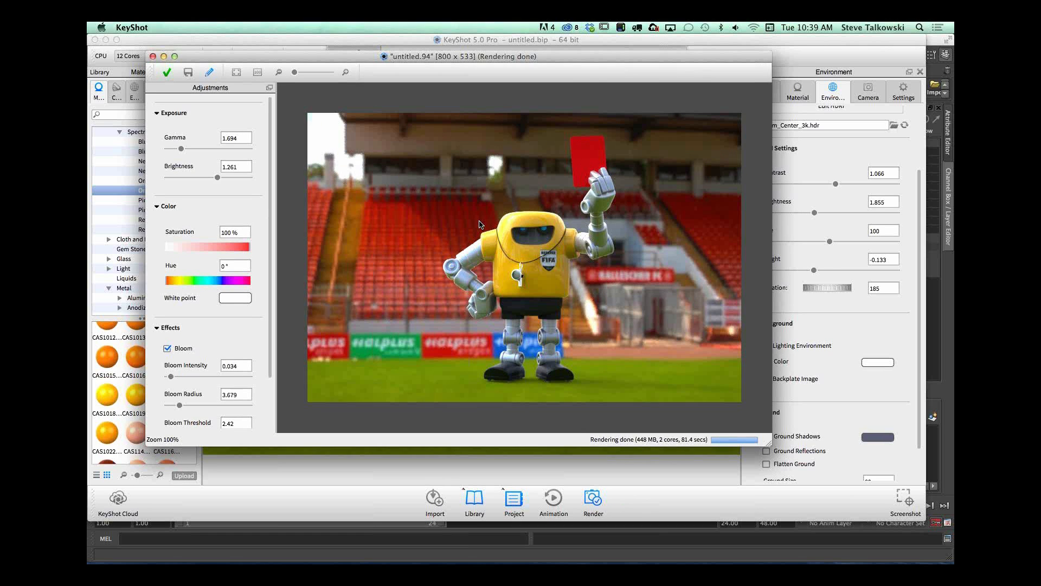
pyautogui.doubleClick(638, 53)
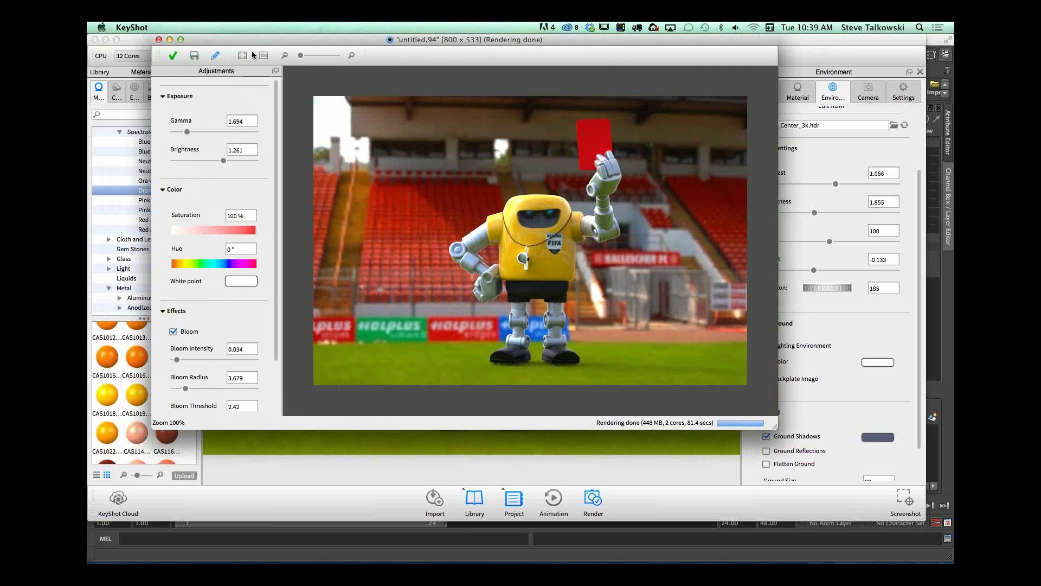
# Step: Save the finished render as a JPEG named test, and close the render output and the render options
pyautogui.press('super+s')
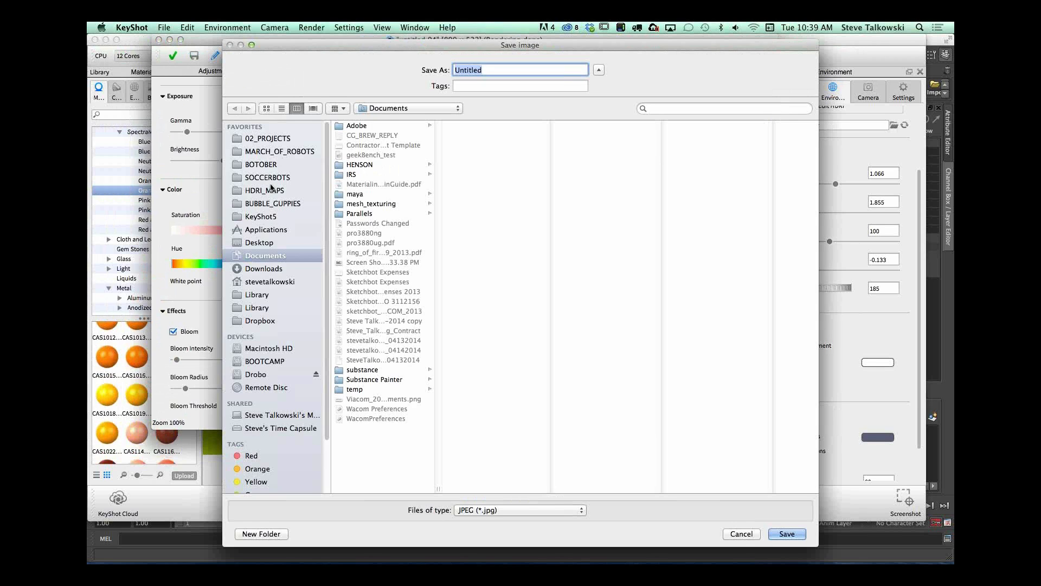
pyautogui.write('test')
pyautogui.press('Return')
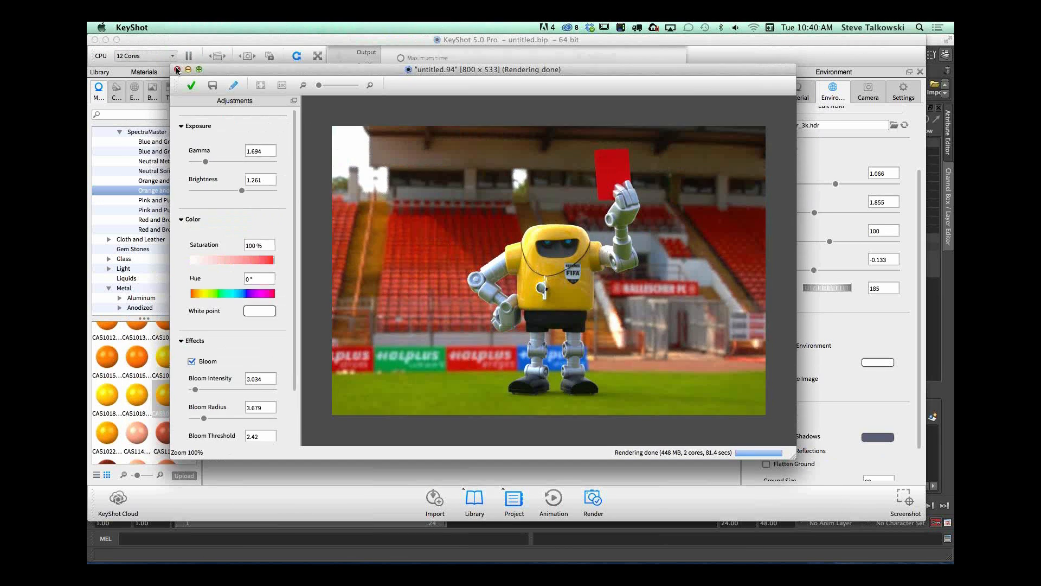
pyautogui.click(179, 69)
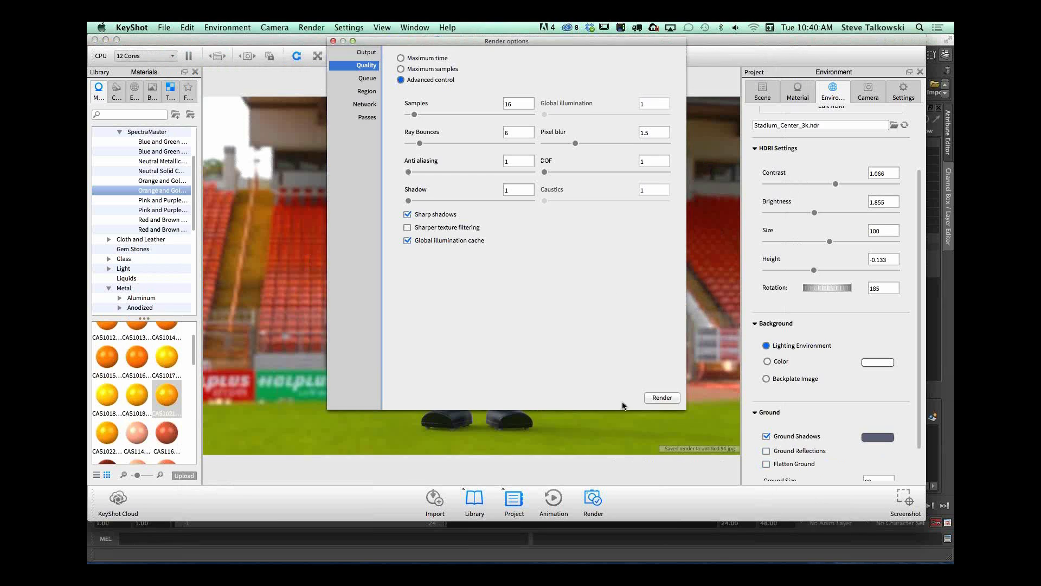
pyautogui.click(332, 40)
pyautogui.moveTo(714, 40); pyautogui.dragTo(727, 41)
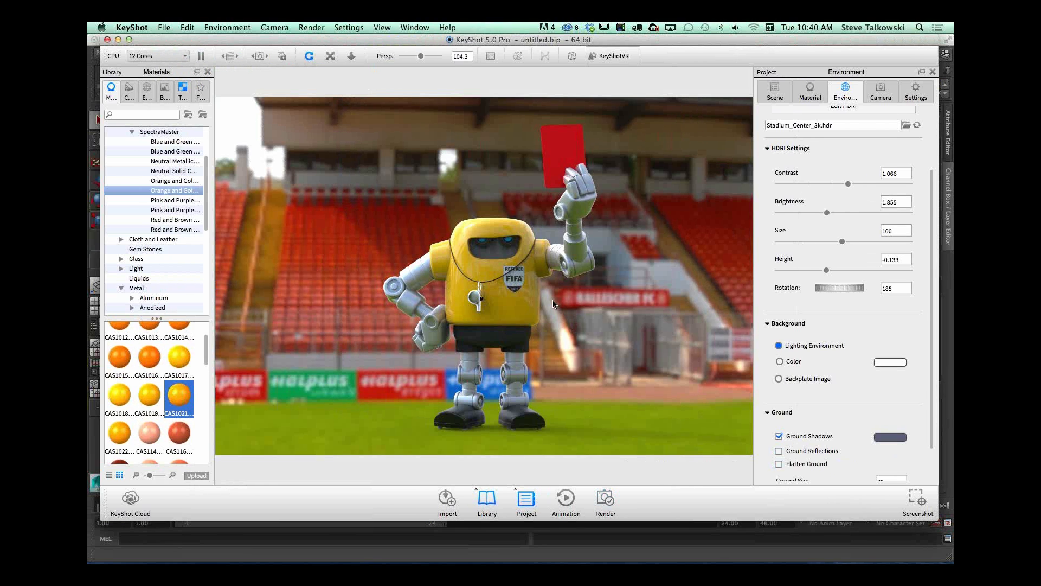
# Step: Switch to Maya and replace the referee robot scene with a new empty scene
pyautogui.press('super+Tab')
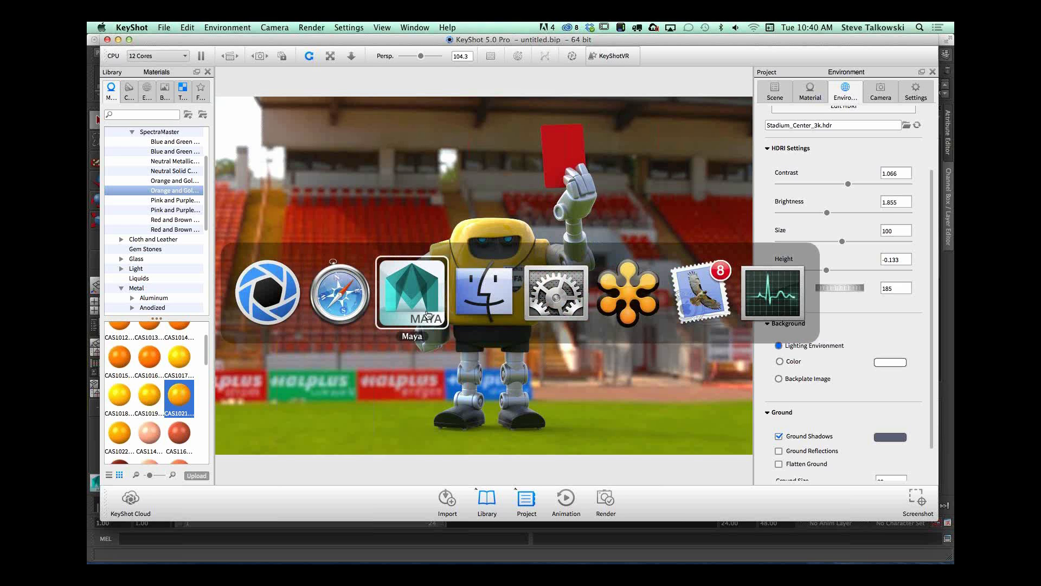
pyautogui.click(392, 304)
pyautogui.click(152, 27)
pyautogui.click(158, 48)
pyautogui.click(529, 303)
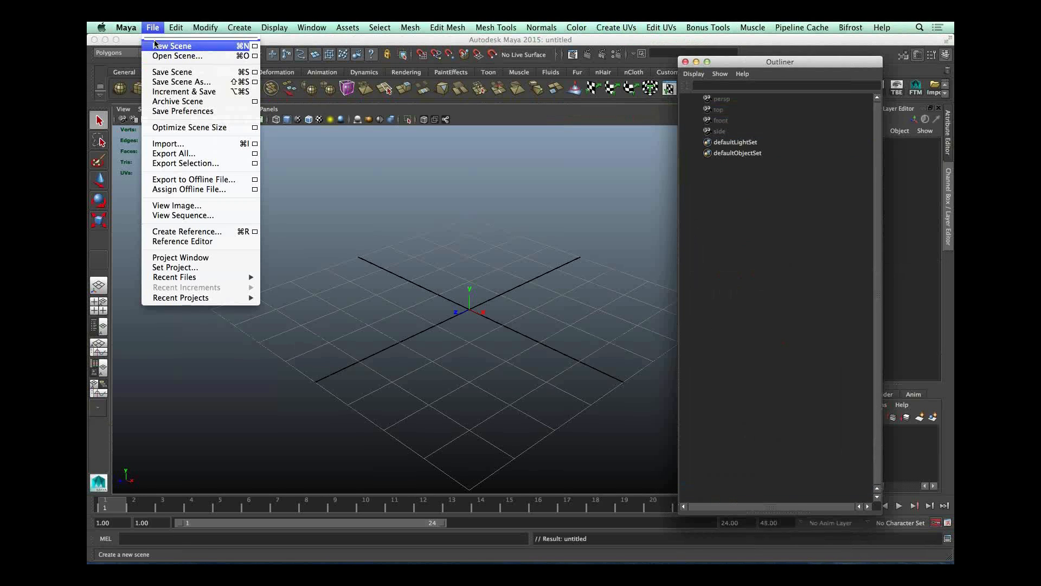
# Step: Set the recent project MARCH_OF_ROBOTS/DAY_06 as current and open its scene DAY_06_KS.mb
pyautogui.moveTo(192, 298)
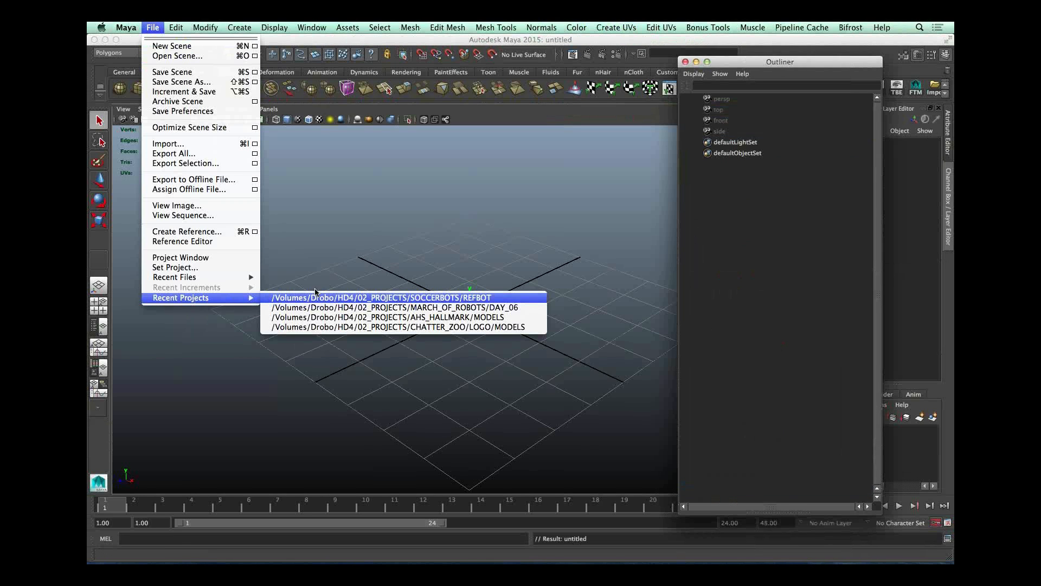
pyautogui.click(336, 307)
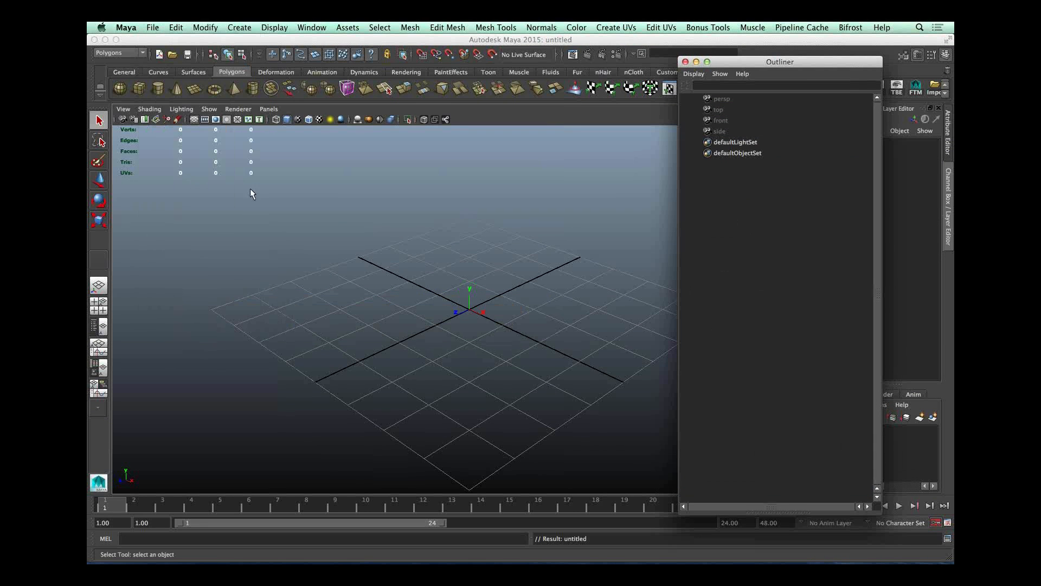
pyautogui.click(152, 27)
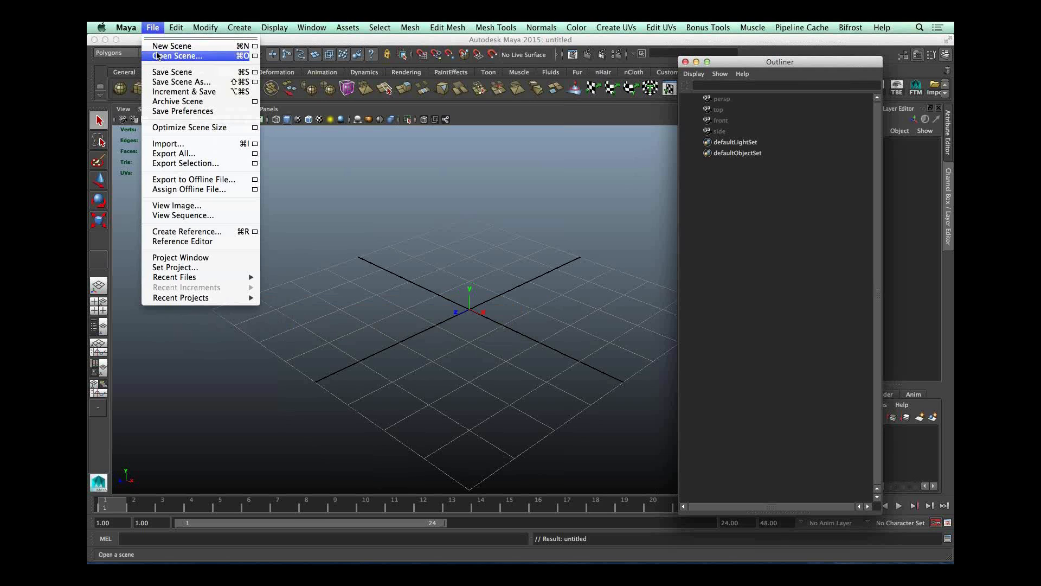
pyautogui.click(170, 56)
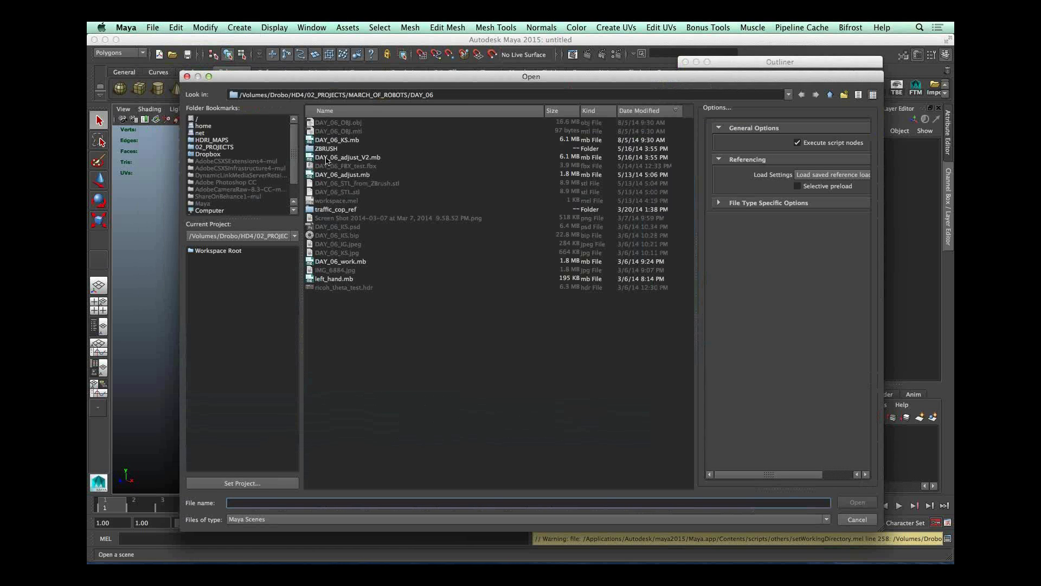
pyautogui.doubleClick(347, 140)
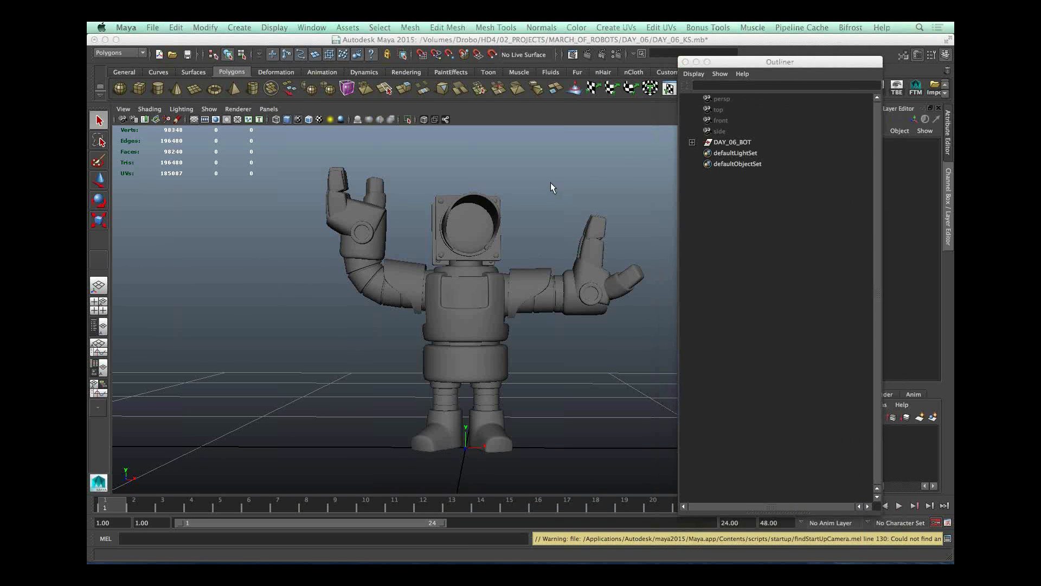
# Step: Examine the traffic robot's separate geometry by selecting its light hood, arm and left hand pieces, and clear the selection
pyautogui.keyDown('alt'); pyautogui.moveTo(511, 230); pyautogui.dragTo(531, 217); pyautogui.keyUp('alt')
pyautogui.click(519, 224)
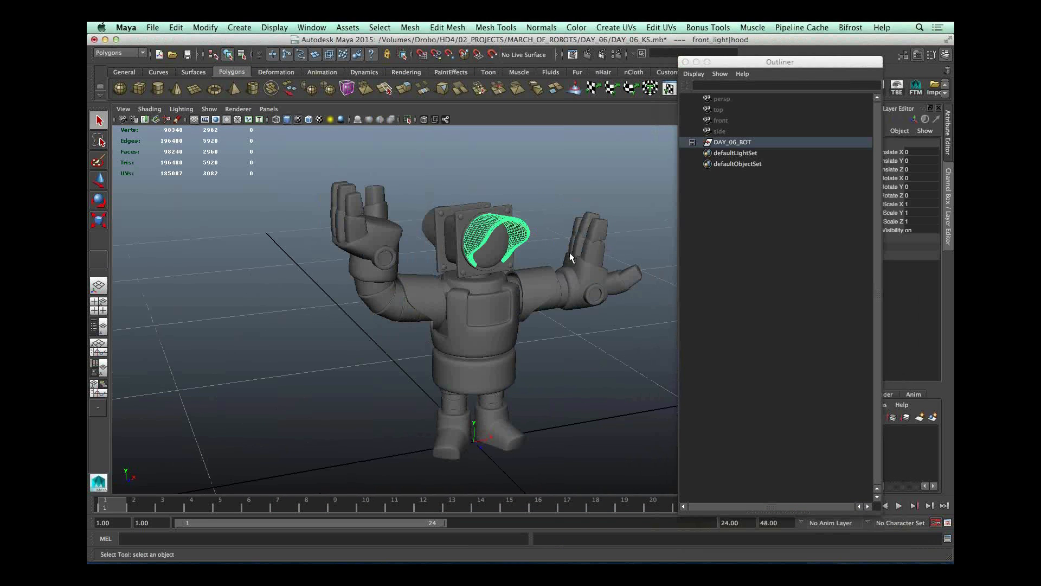
pyautogui.click(545, 270)
pyautogui.click(597, 236)
pyautogui.click(592, 278)
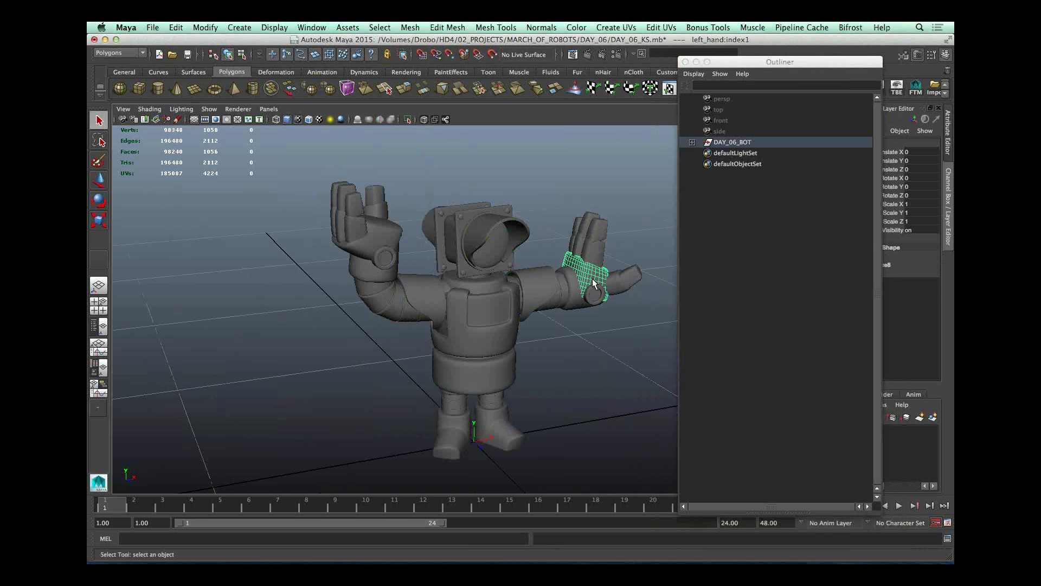
pyautogui.click(680, 163)
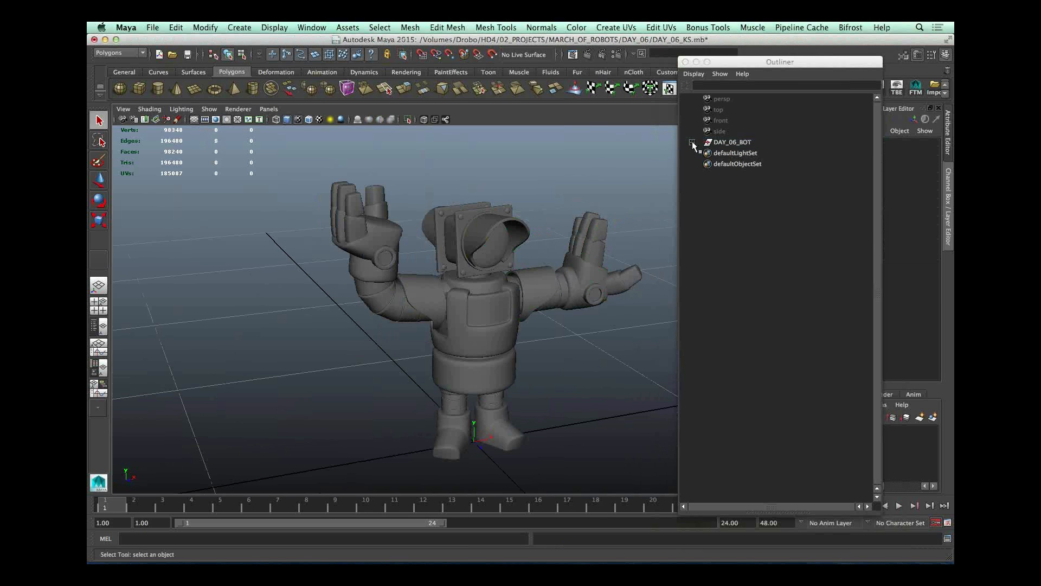
# Step: Select the DAY_06_BOT group and expand its hierarchy down to the subgroups of TORSO_GRP
pyautogui.click(692, 142)
pyautogui.click(737, 142)
pyautogui.click(702, 153)
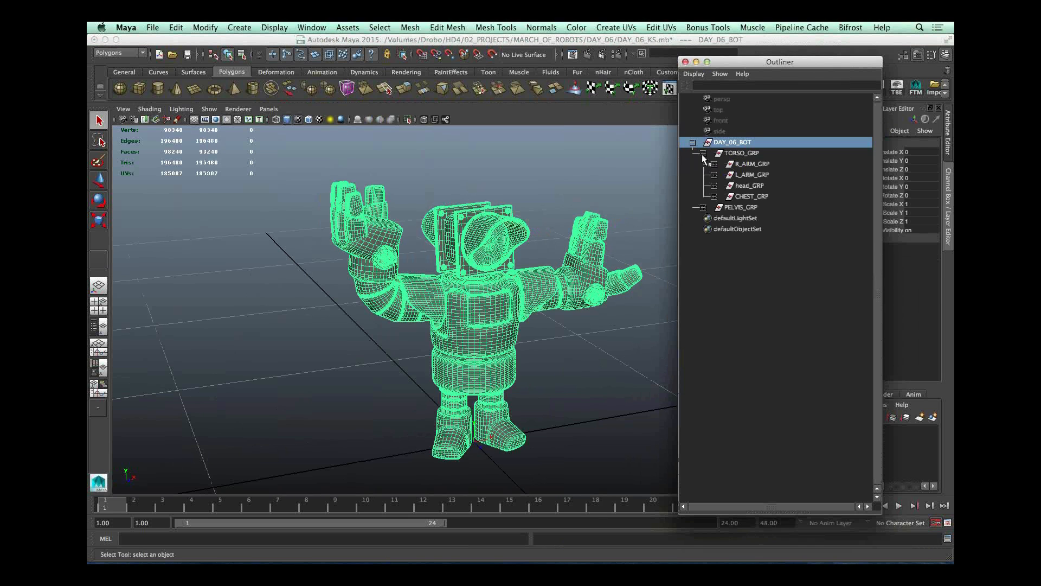
# Step: Examine the robot's group hierarchy by expanding PELVIS_GRP and selecting the torso, pelvis, right arm and right leg groups, and clear the selection
pyautogui.click(703, 207)
pyautogui.click(756, 154)
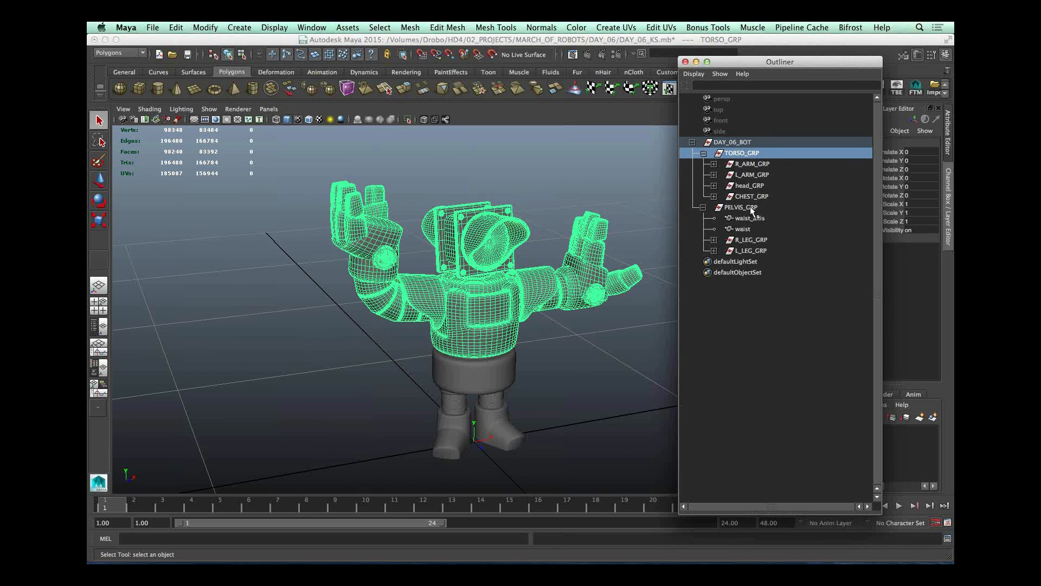
pyautogui.click(751, 208)
pyautogui.click(753, 163)
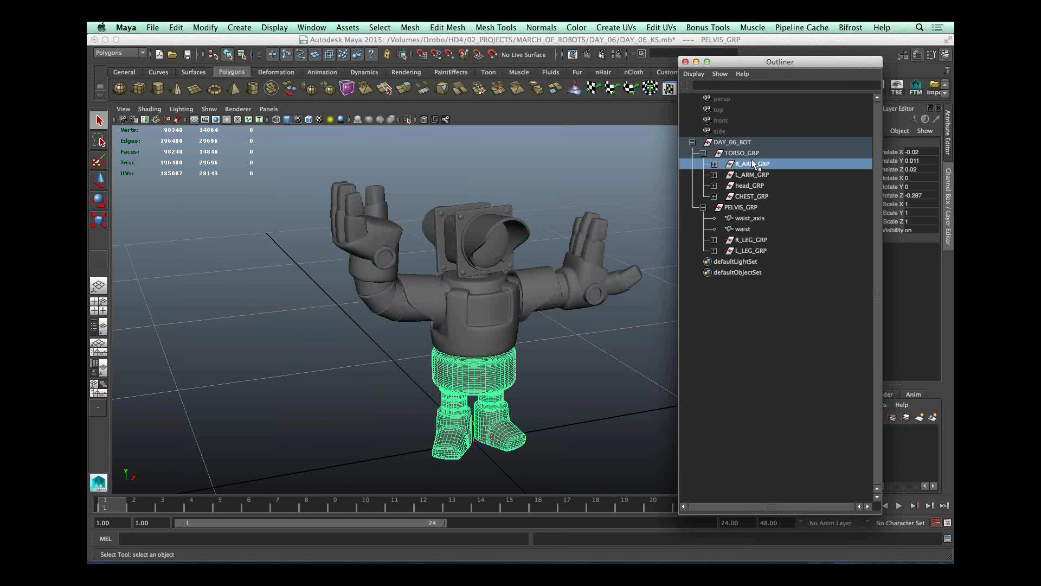
pyautogui.click(751, 240)
pyautogui.click(561, 396)
pyautogui.keyDown('alt'); pyautogui.moveTo(560, 396); pyautogui.dragTo(400, 358); pyautogui.keyUp('alt')
pyautogui.moveTo(572, 379)
pyautogui.keyDown('alt'); pyautogui.mouseDown()
pyautogui.moveTo(574, 389)
pyautogui.moveTo(567, 367)
pyautogui.mouseUp(); pyautogui.keyUp('alt')
# Step: Switch to KeyShot and replace the referee robot scene with a new empty scene
pyautogui.press('super+Tab')
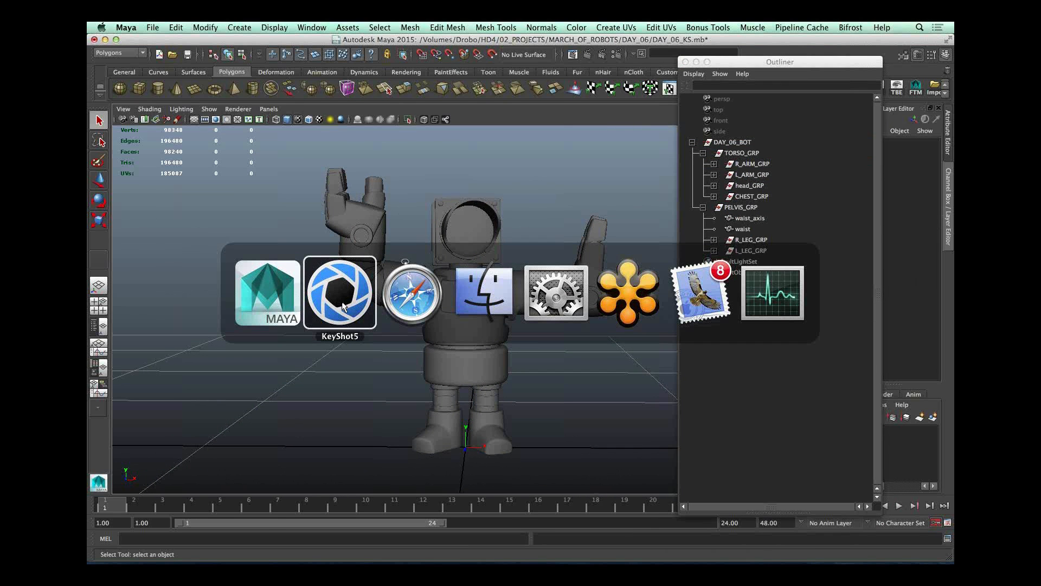
pyautogui.click(340, 305)
pyautogui.click(164, 27)
pyautogui.click(175, 42)
pyautogui.click(474, 296)
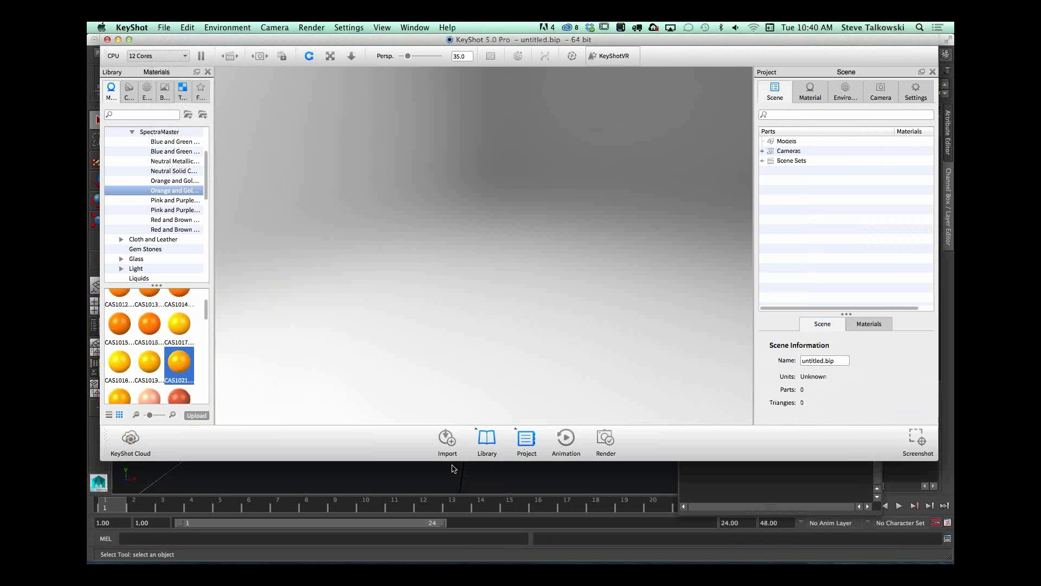
# Step: Choose DAY_06_OBJ.obj from the MARCH_OF_ROBOTS/DAY_06 folder as the file to import
pyautogui.click(447, 439)
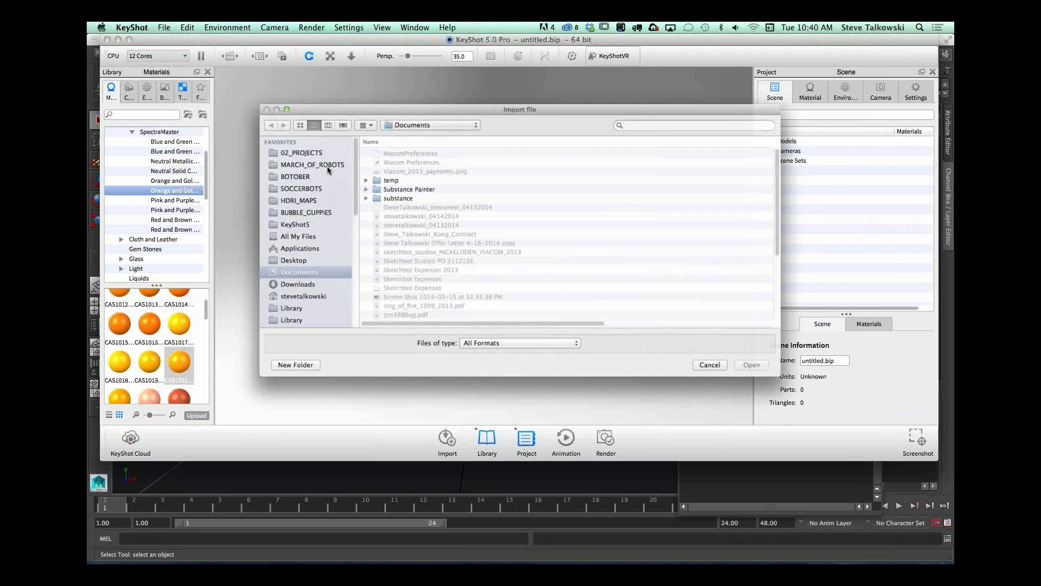
pyautogui.click(287, 158)
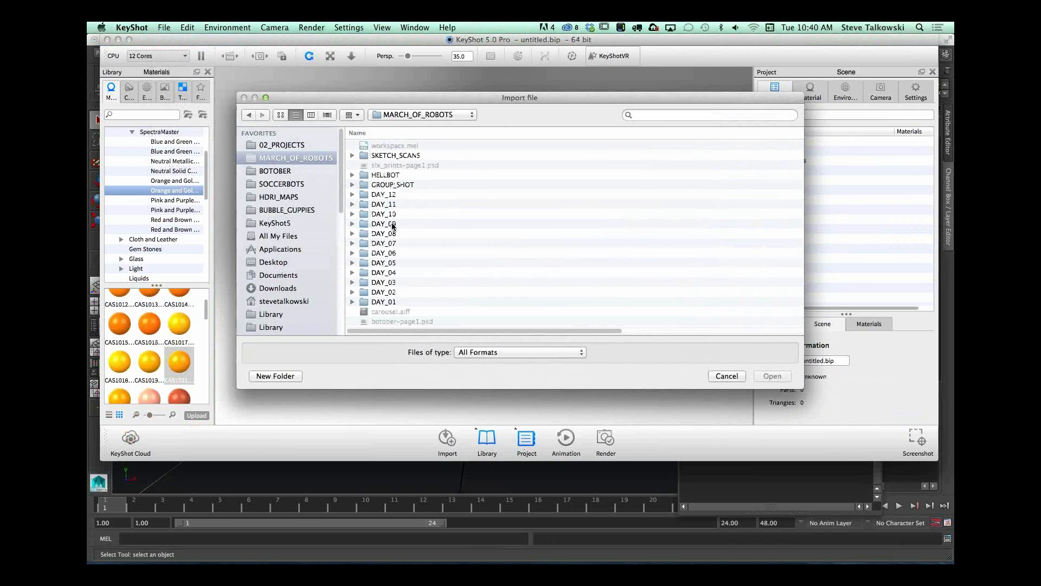
pyautogui.doubleClick(384, 253)
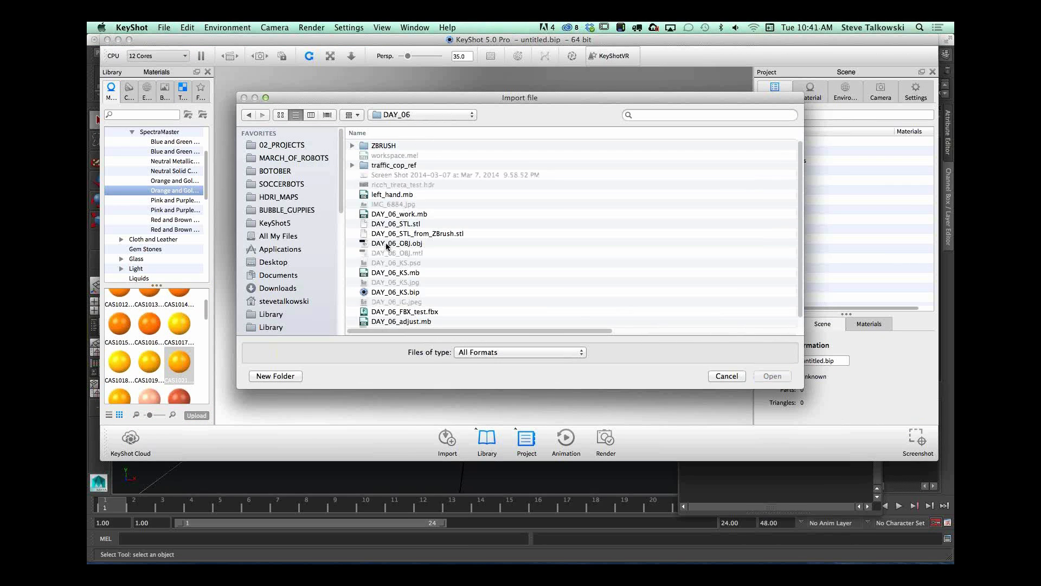
pyautogui.click(386, 243)
pyautogui.click(773, 376)
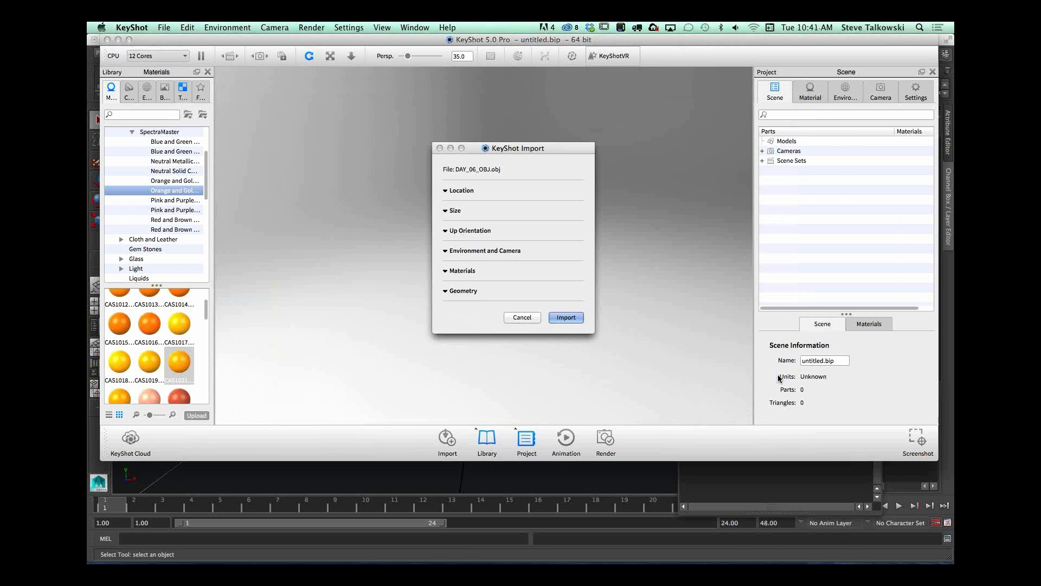
# Step: Import the model at its original location and size in cm, with Y up and individual parts kept
pyautogui.moveTo(536, 147); pyautogui.dragTo(483, 53)
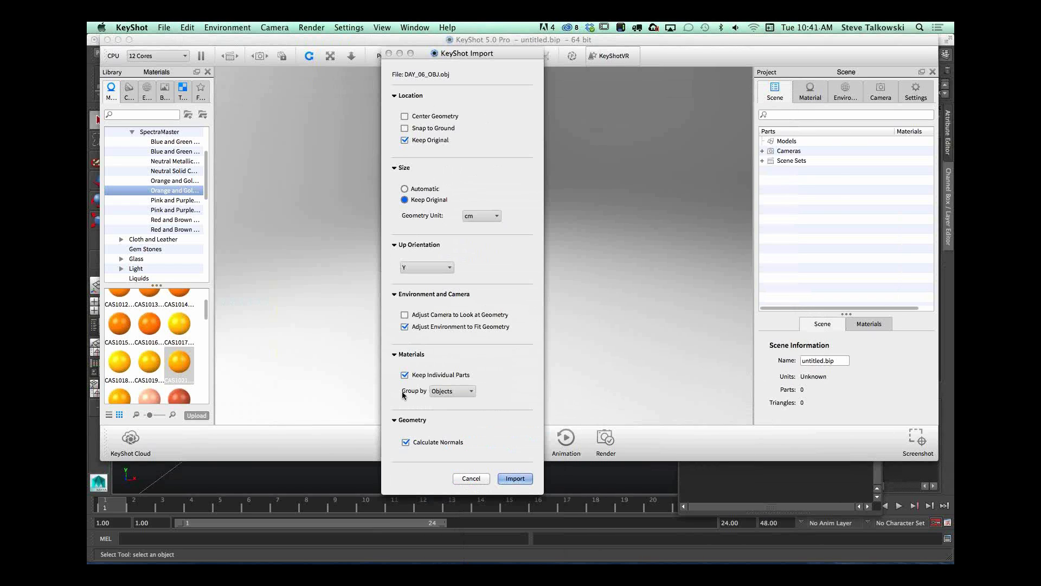
pyautogui.click(469, 392)
pyautogui.click(442, 398)
pyautogui.click(514, 478)
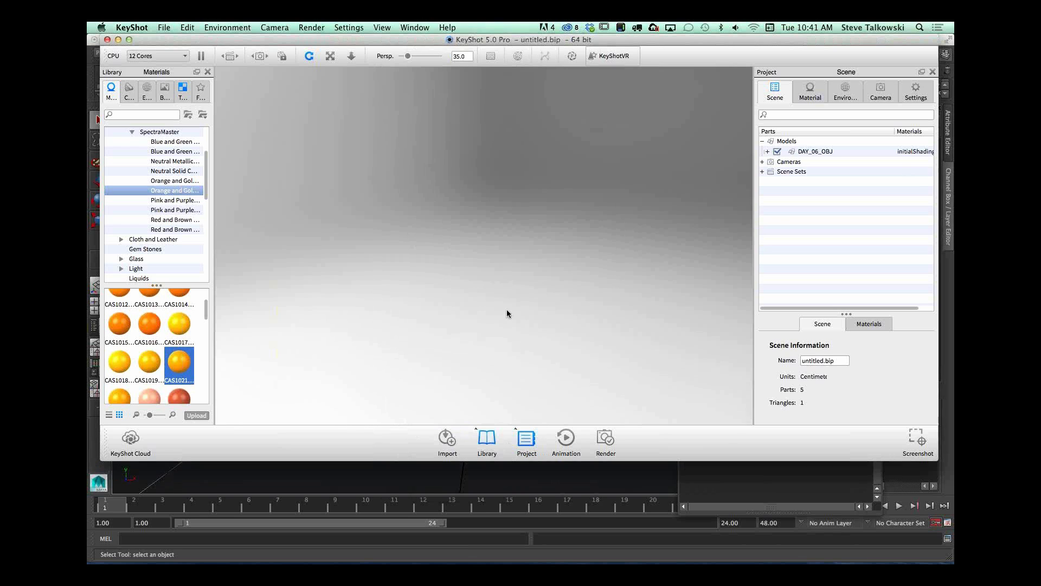
# Step: Orbit the camera to a three-quarter view of the whole robot and check the camera's lens settings
pyautogui.moveTo(550, 258); pyautogui.dragTo(557, 309)
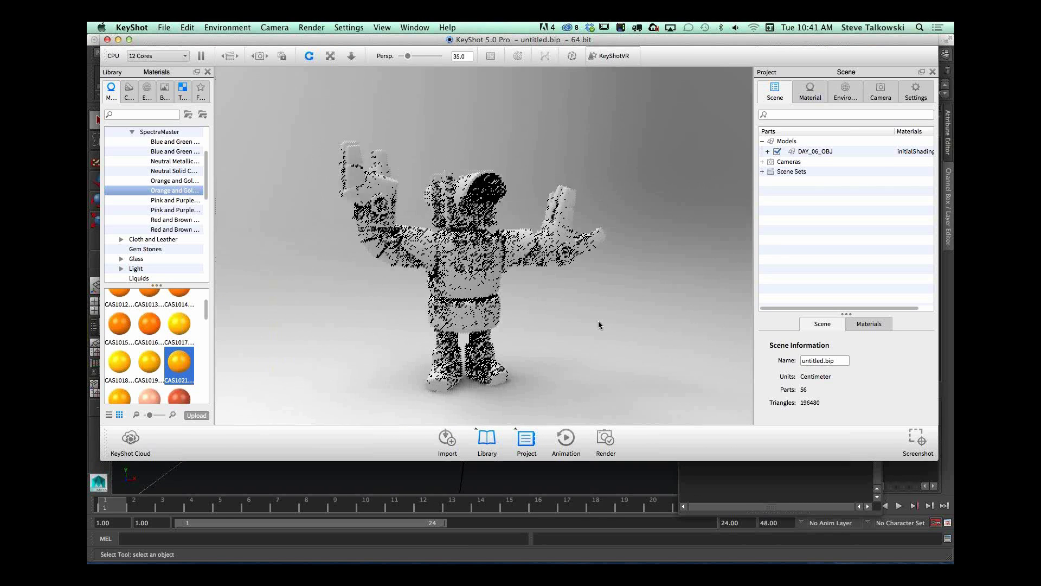
pyautogui.click(881, 92)
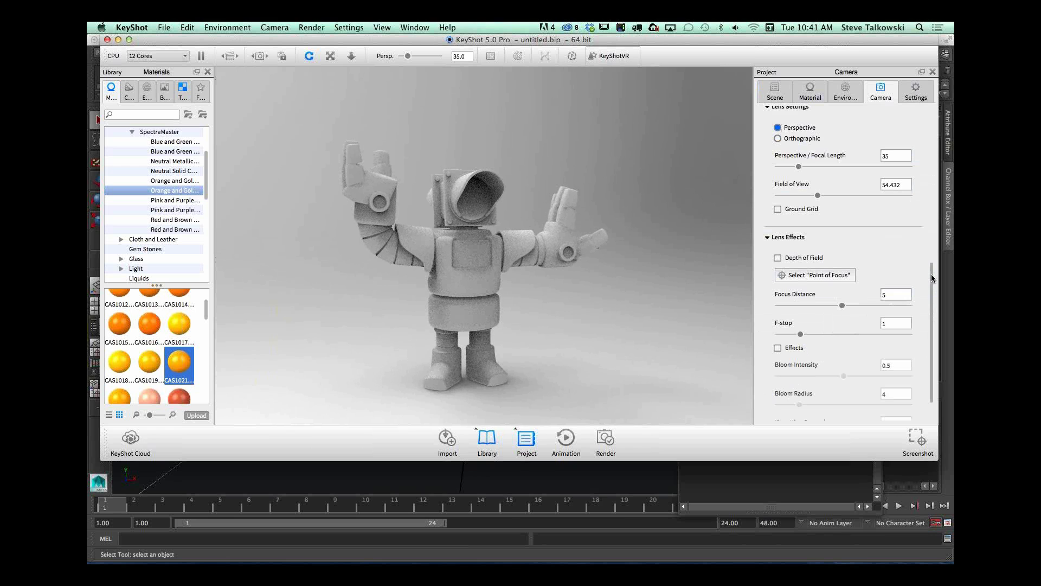
pyautogui.moveTo(932, 275); pyautogui.dragTo(932, 120)
pyautogui.moveTo(596, 291); pyautogui.dragTo(556, 304)
# Step: Expand the DAY_06_OBJ part list, show the scene's materials and apply the CAS1021 paint to the whole robot
pyautogui.click(775, 91)
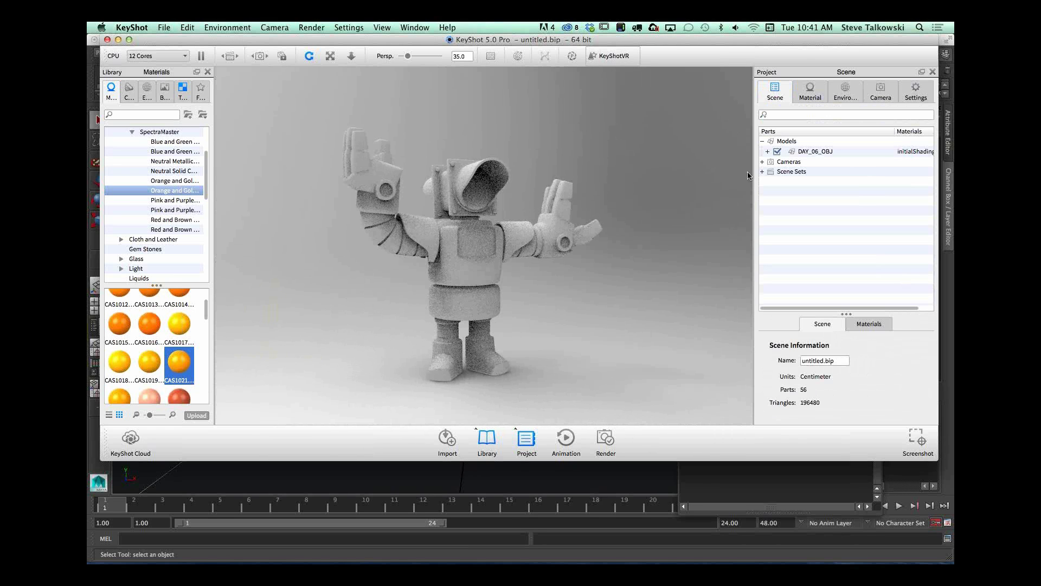
pyautogui.click(768, 152)
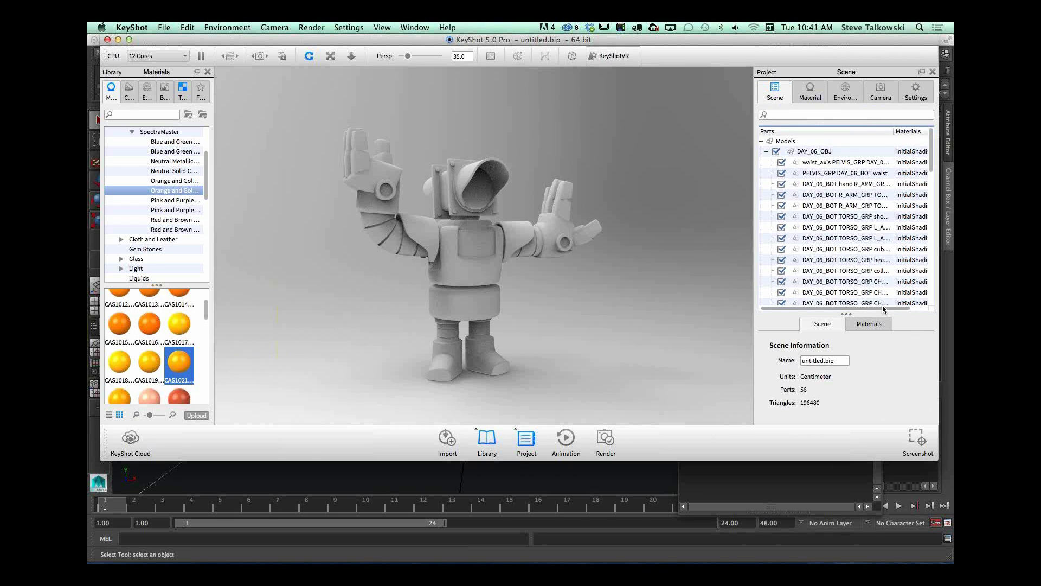
pyautogui.hscroll(2, 867, 307)
pyautogui.click(869, 324)
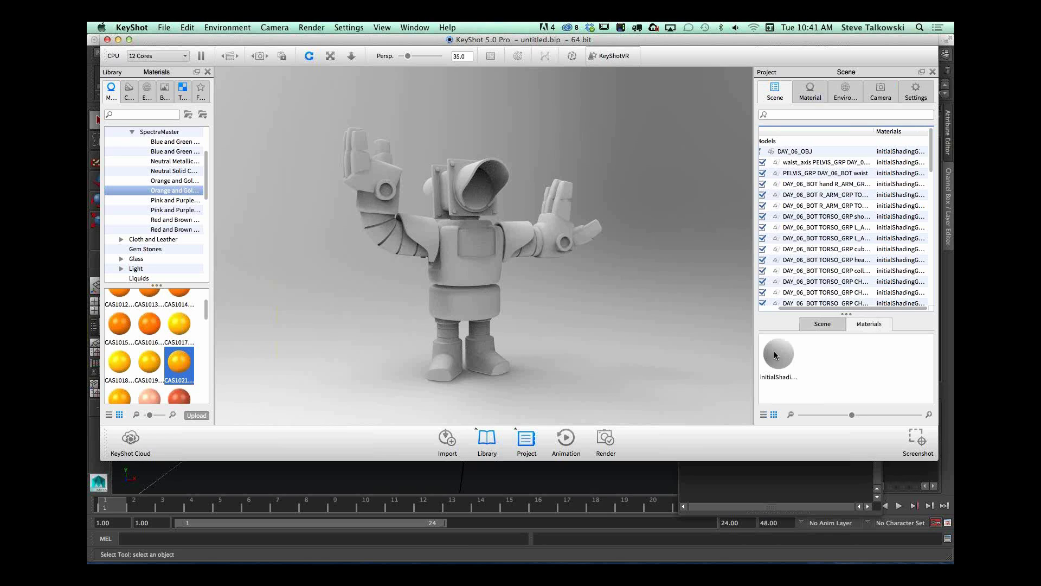
pyautogui.moveTo(183, 366); pyautogui.dragTo(450, 260)
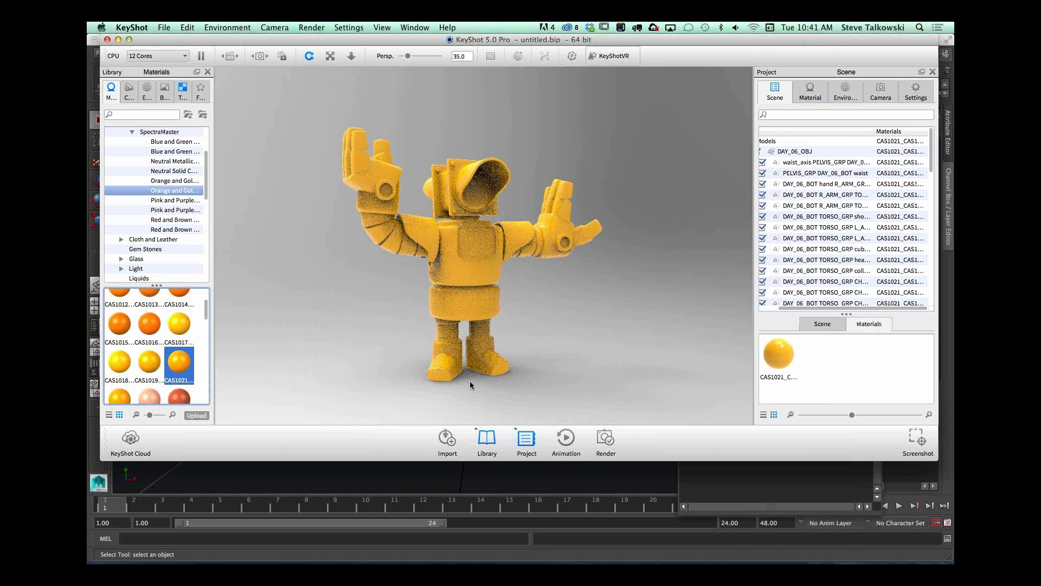
# Step: Unlink the material on the DAY_06_OBJ model so every part has its own copy
pyautogui.click(800, 151)
pyautogui.rightClick(805, 152)
pyautogui.moveTo(818, 166)
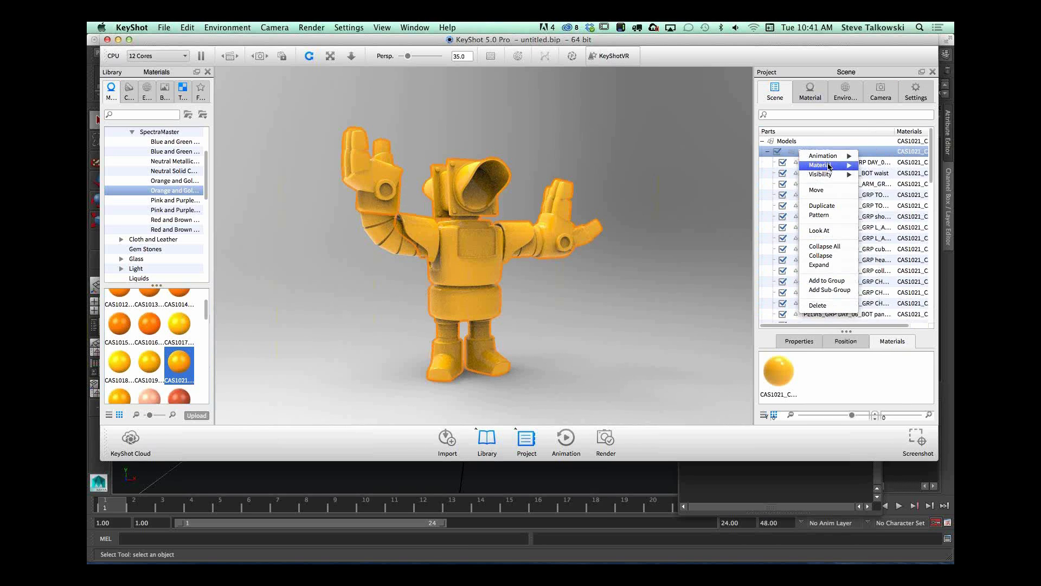
pyautogui.click(900, 204)
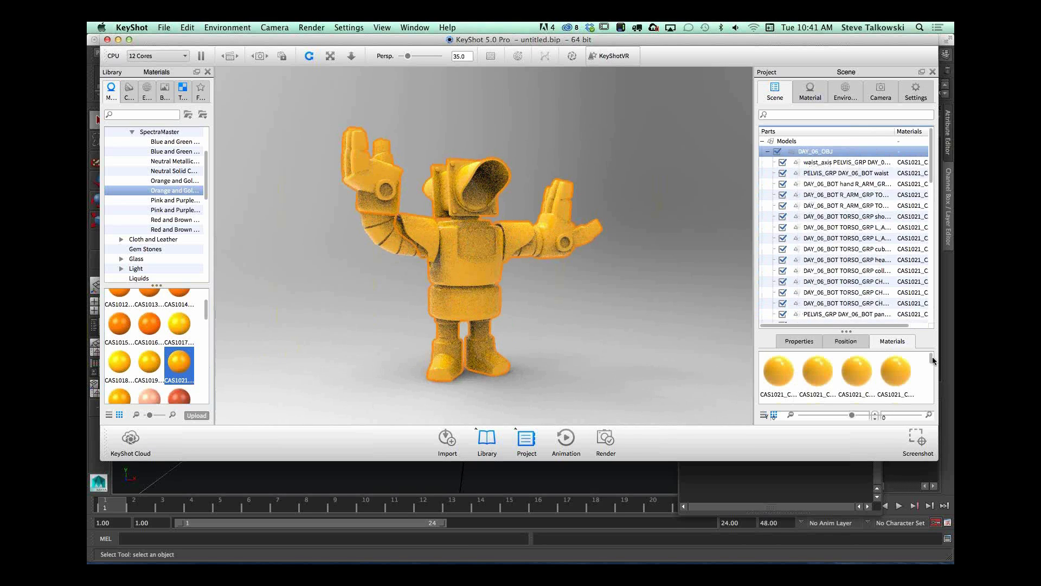
pyautogui.moveTo(932, 357)
pyautogui.mouseDown()
pyautogui.moveTo(931, 401)
pyautogui.moveTo(931, 355)
pyautogui.mouseUp()
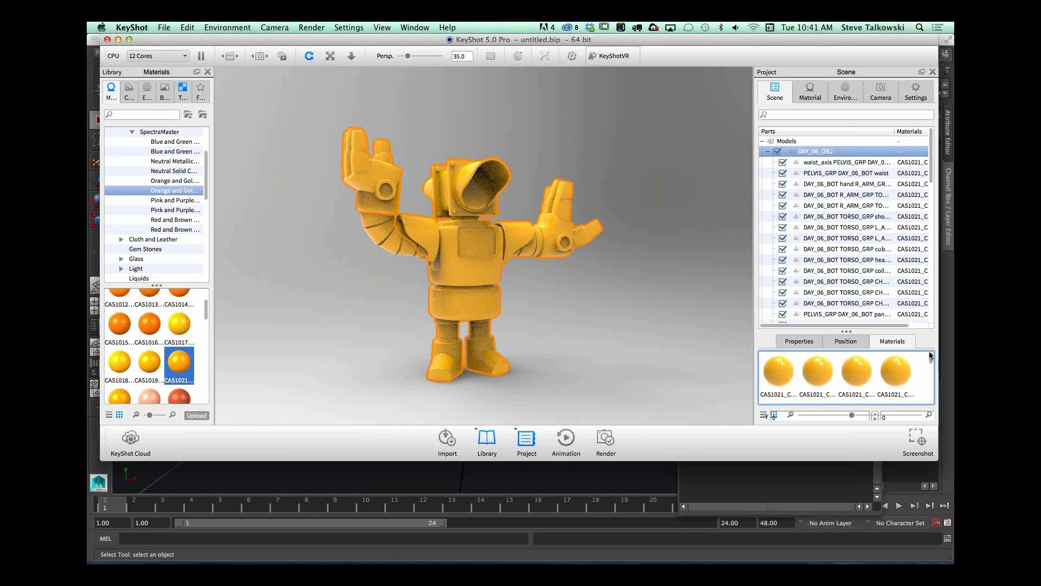
# Step: Select the range of arm parts and widen the scene list and its Parts column to show the full part names
pyautogui.click(831, 187)
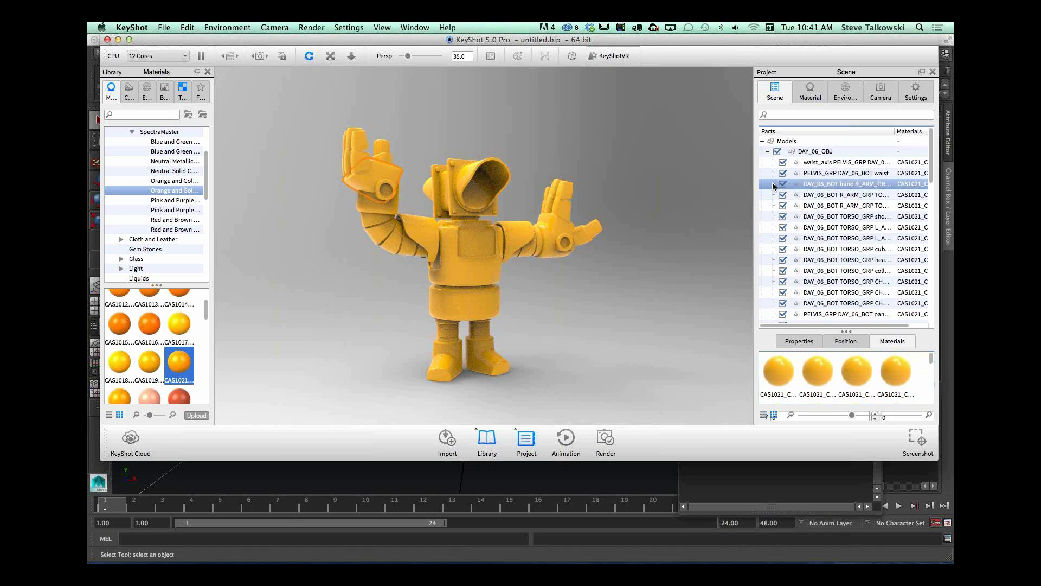
pyautogui.keyDown('shift'); pyautogui.click(829, 239); pyautogui.keyUp('shift')
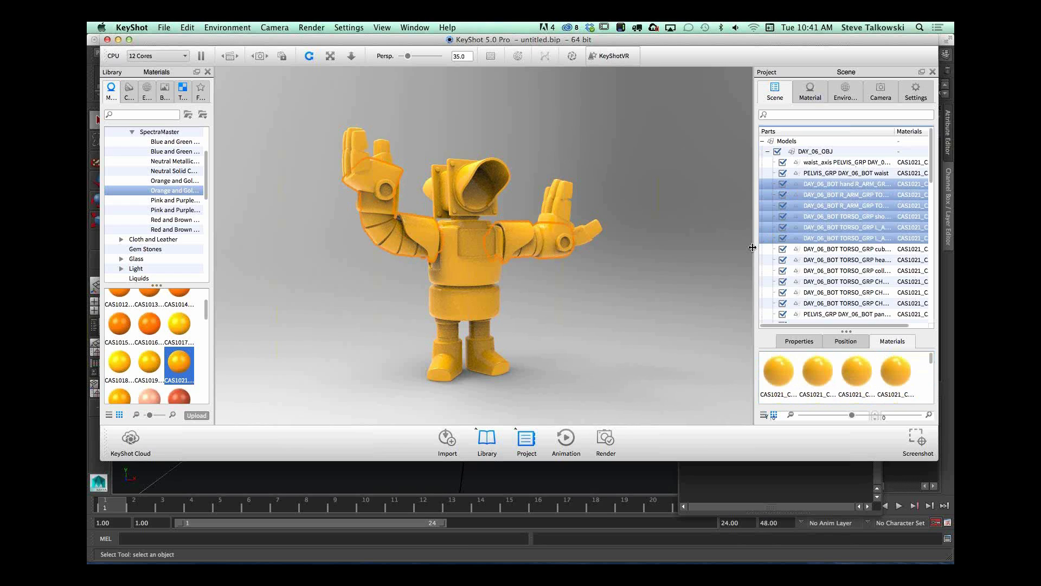
pyautogui.moveTo(753, 250); pyautogui.dragTo(582, 261)
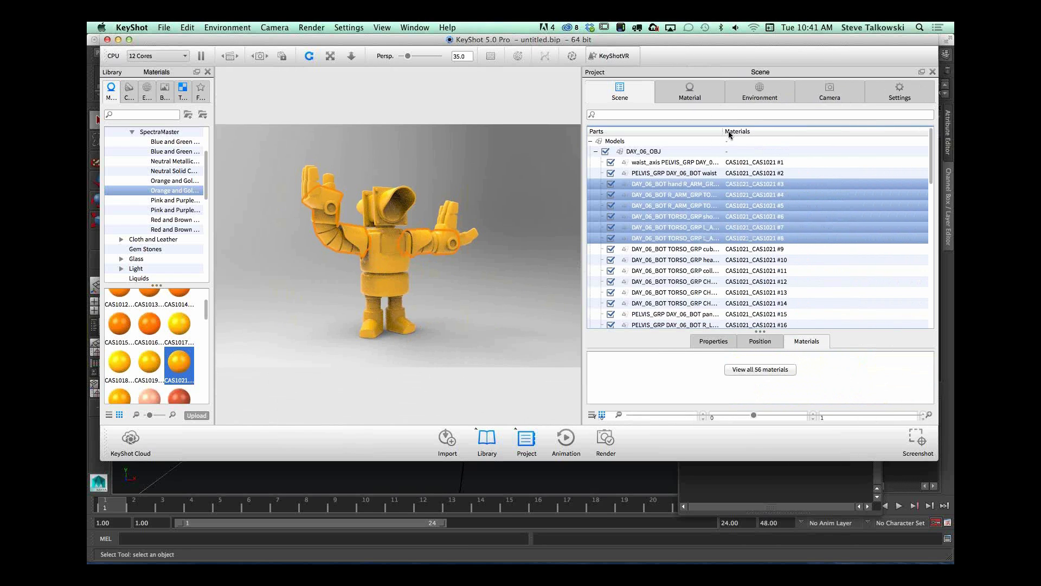
pyautogui.moveTo(724, 132); pyautogui.dragTo(826, 131)
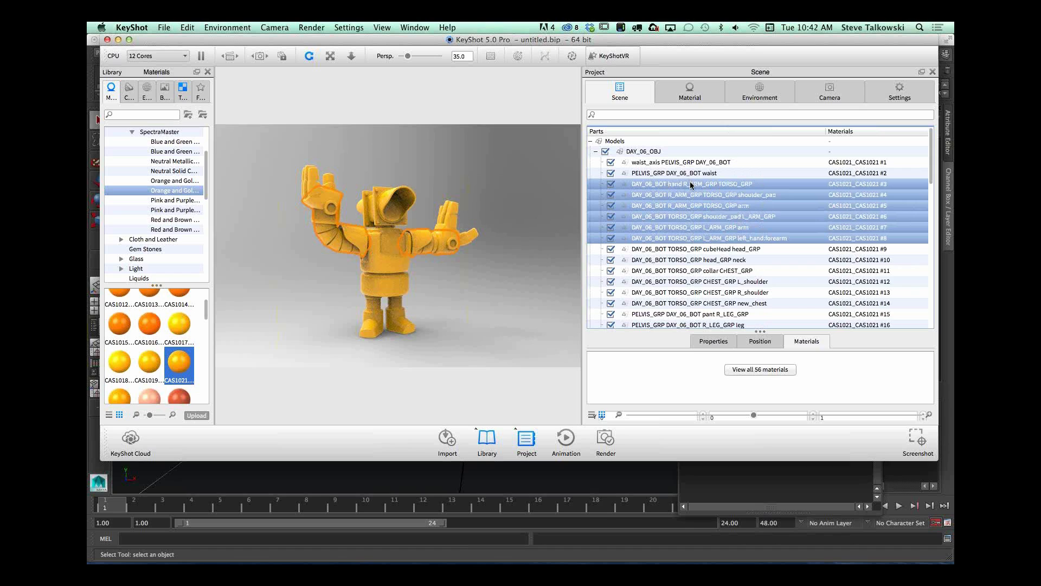
# Step: Select only the hand, shoulder pad and arm parts of R_ARM_GRP
pyautogui.click(691, 185)
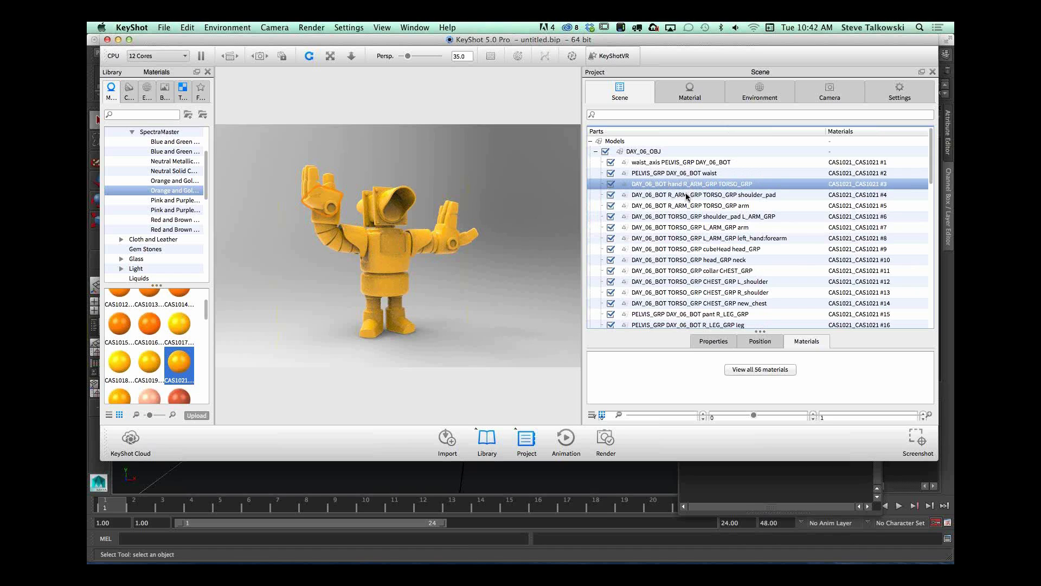
pyautogui.keyDown('shift'); pyautogui.click(686, 194); pyautogui.keyUp('shift')
pyautogui.keyDown('shift'); pyautogui.click(686, 205); pyautogui.keyUp('shift')
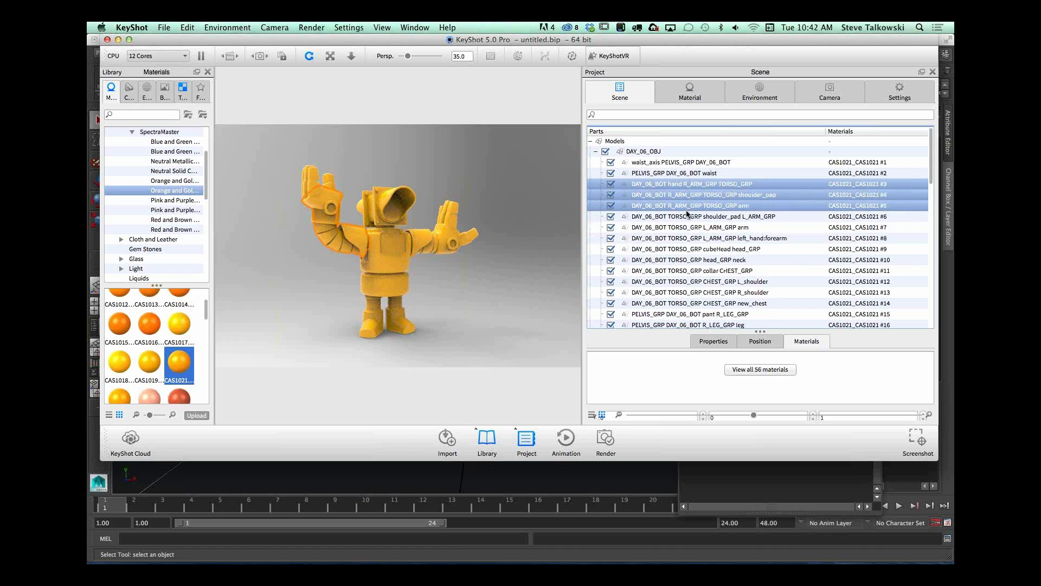
pyautogui.keyDown('super'); pyautogui.click(683, 214); pyautogui.keyUp('super')
pyautogui.keyDown('super'); pyautogui.click(684, 214); pyautogui.keyUp('super')
pyautogui.keyDown('super'); pyautogui.click(685, 227); pyautogui.keyUp('super')
pyautogui.keyDown('super'); pyautogui.click(685, 227); pyautogui.keyUp('super')
# Step: Add the forearm, wrist, thumb, index, mid and pinky parts of R_HAND_GRP to the selection
pyautogui.moveTo(932, 179); pyautogui.dragTo(931, 267)
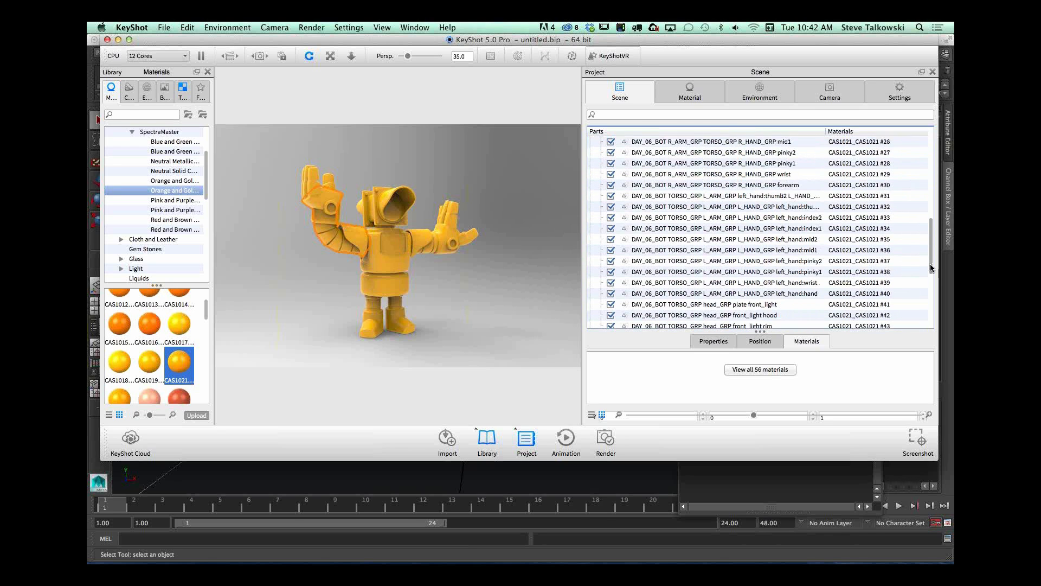
pyautogui.click(698, 196)
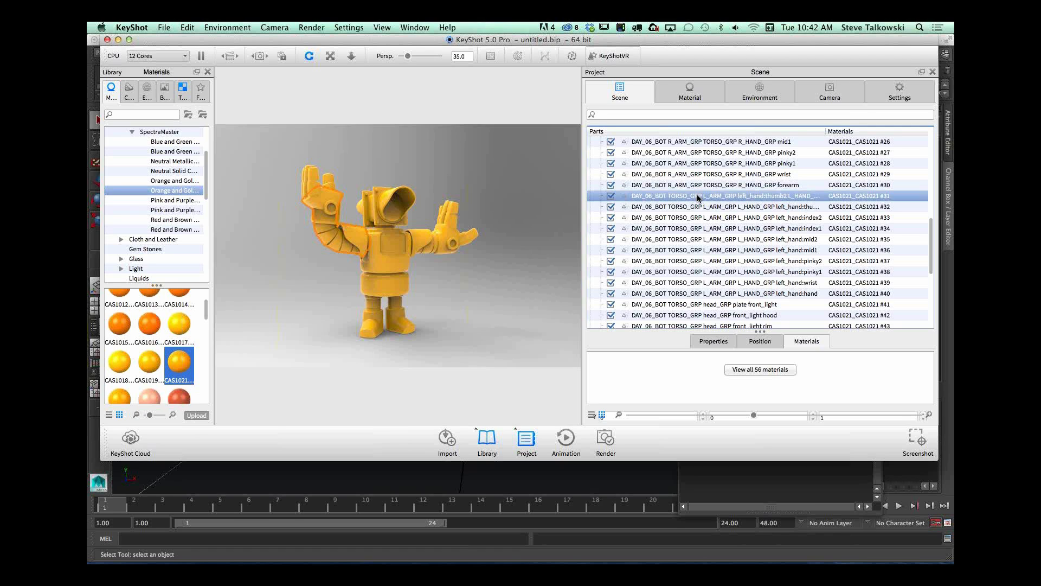
pyautogui.click(698, 199)
pyautogui.click(698, 185)
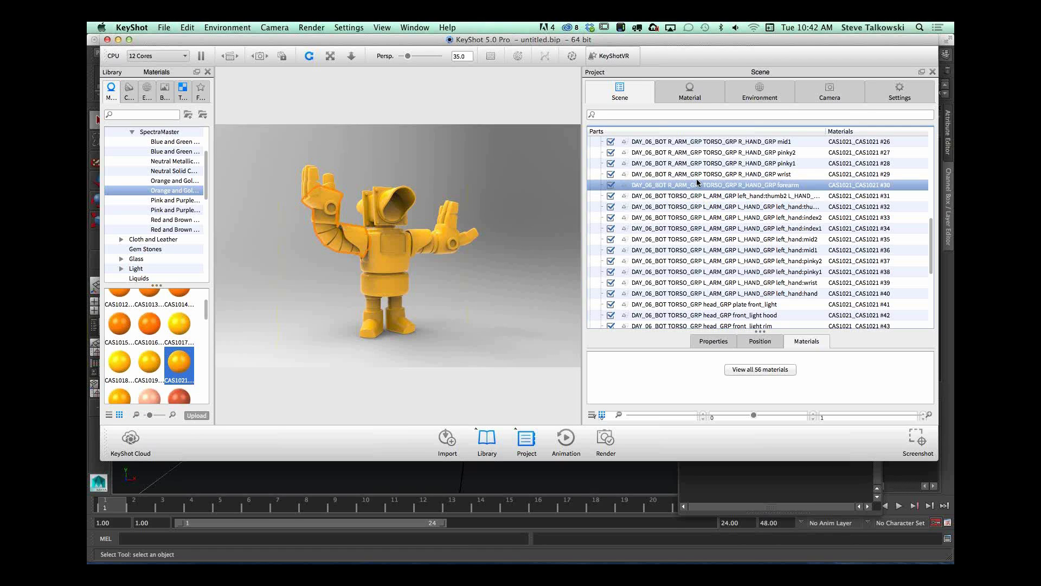
pyautogui.keyDown('super'); pyautogui.click(698, 175); pyautogui.keyUp('super')
pyautogui.scroll(3, 760, 173)
pyautogui.keyDown('super'); pyautogui.click(761, 173); pyautogui.keyUp('super')
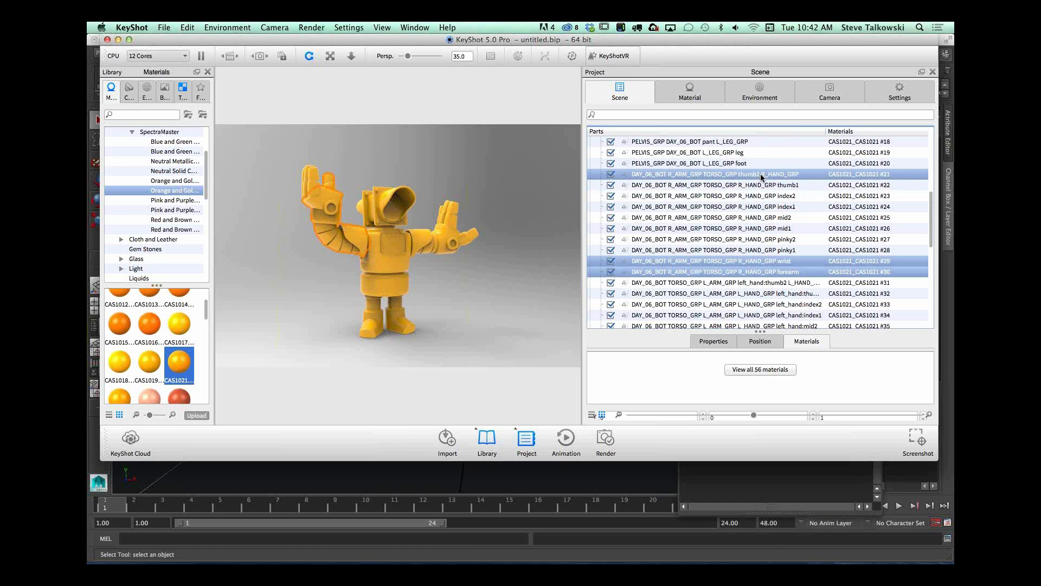
pyautogui.keyDown('super'); pyautogui.click(757, 185); pyautogui.keyUp('super')
pyautogui.keyDown('super'); pyautogui.click(756, 196); pyautogui.keyUp('super')
pyautogui.keyDown('super'); pyautogui.click(753, 217); pyautogui.keyUp('super')
pyautogui.keyDown('super'); pyautogui.click(752, 208); pyautogui.keyUp('super')
pyautogui.keyDown('super'); pyautogui.click(759, 228); pyautogui.keyUp('super')
pyautogui.keyDown('super'); pyautogui.click(760, 240); pyautogui.keyUp('super')
pyautogui.keyDown('super'); pyautogui.click(763, 250); pyautogui.keyUp('super')
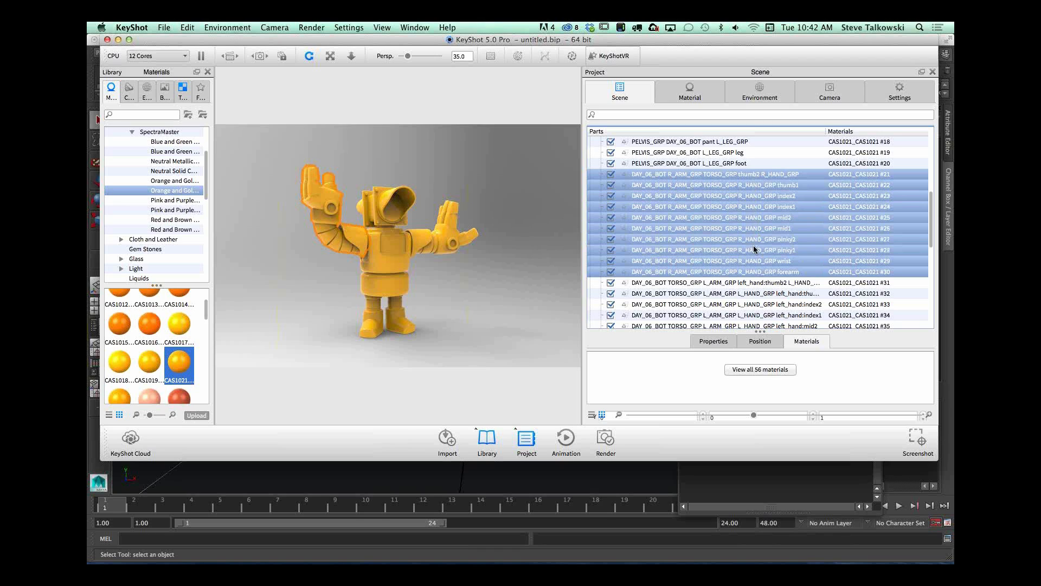
# Step: Link the materials of the selected right arm parts and apply the Silva_745532 paint from the Hot Hues Solid collection to them
pyautogui.rightClick(763, 176)
pyautogui.moveTo(798, 179)
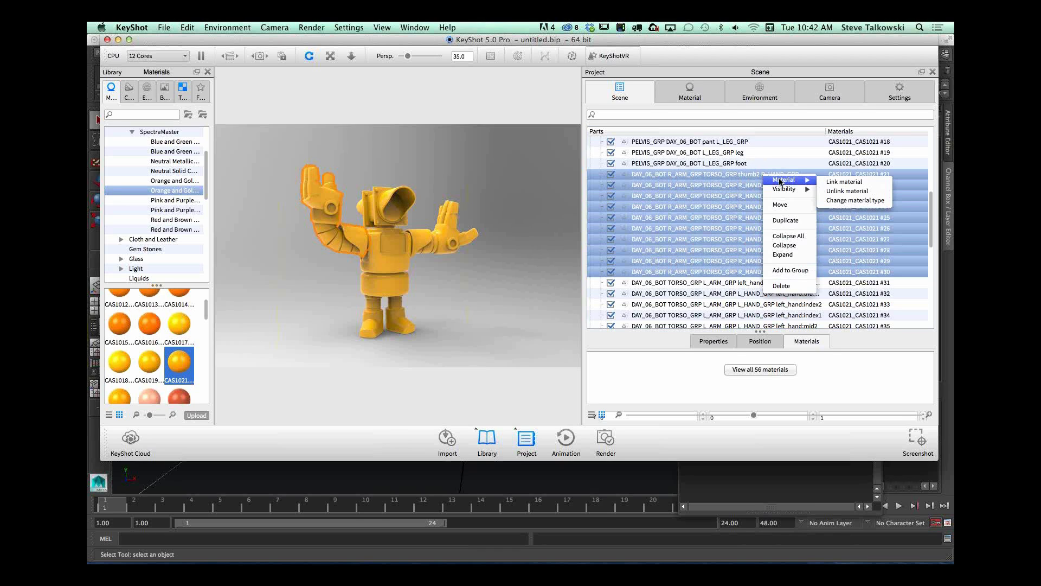
pyautogui.click(847, 182)
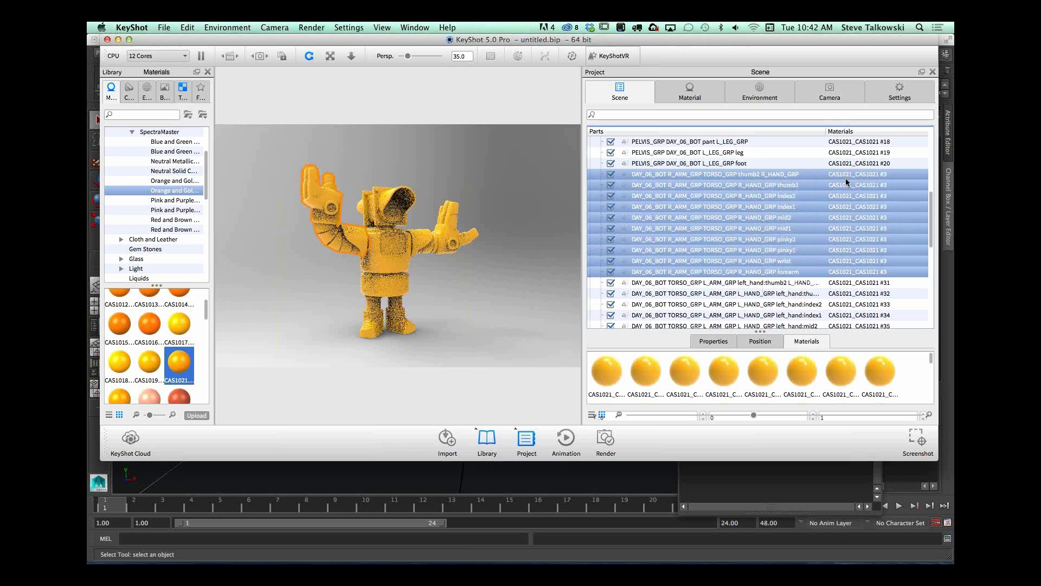
pyautogui.moveTo(206, 308); pyautogui.dragTo(207, 296)
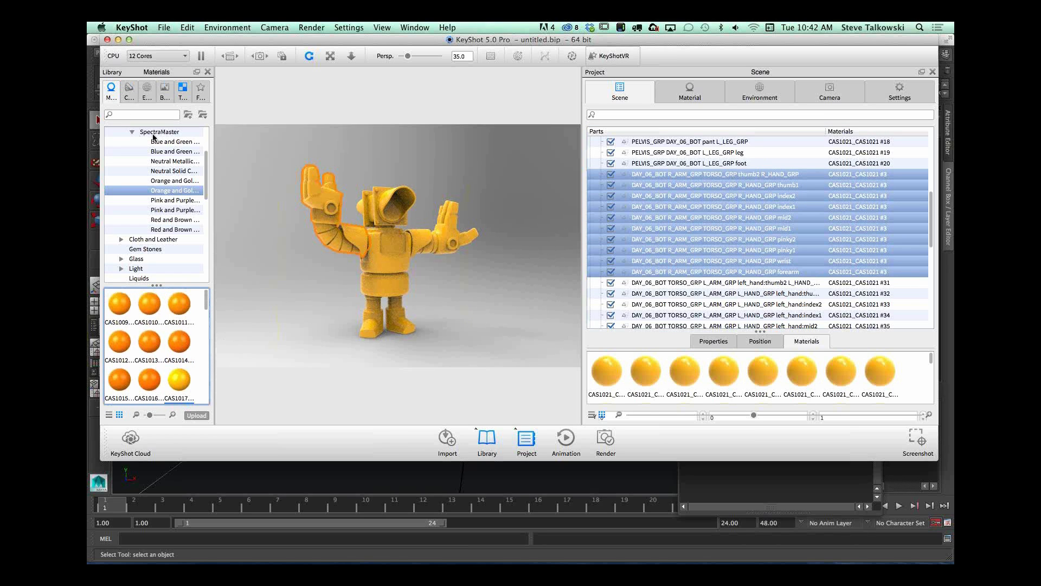
pyautogui.moveTo(205, 166); pyautogui.dragTo(203, 142)
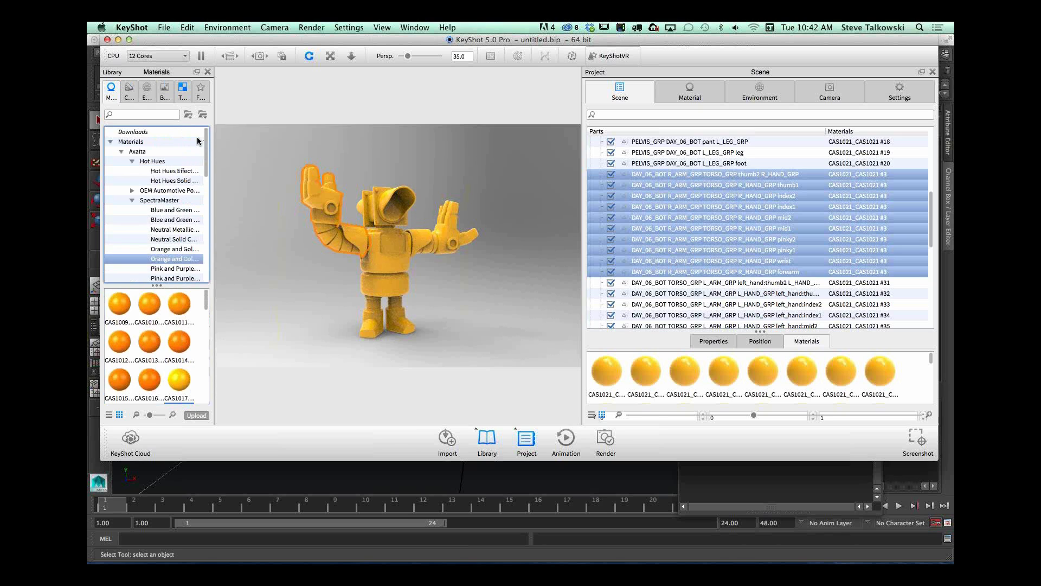
pyautogui.click(169, 180)
pyautogui.moveTo(207, 305); pyautogui.dragTo(337, 216)
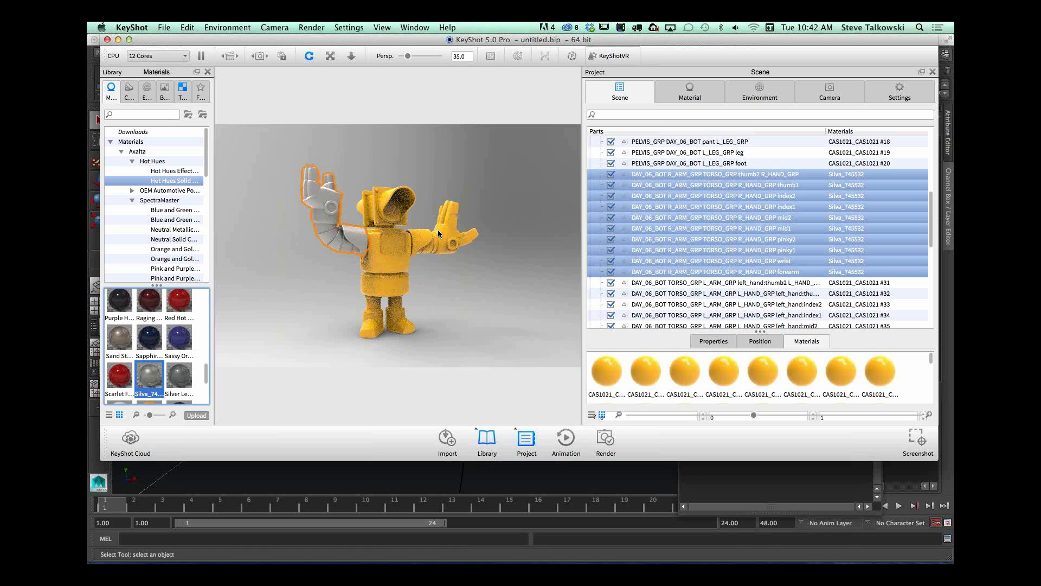
# Step: Unlink the material of the right arm's shoulder pad from the other right arm parts
pyautogui.click(354, 234)
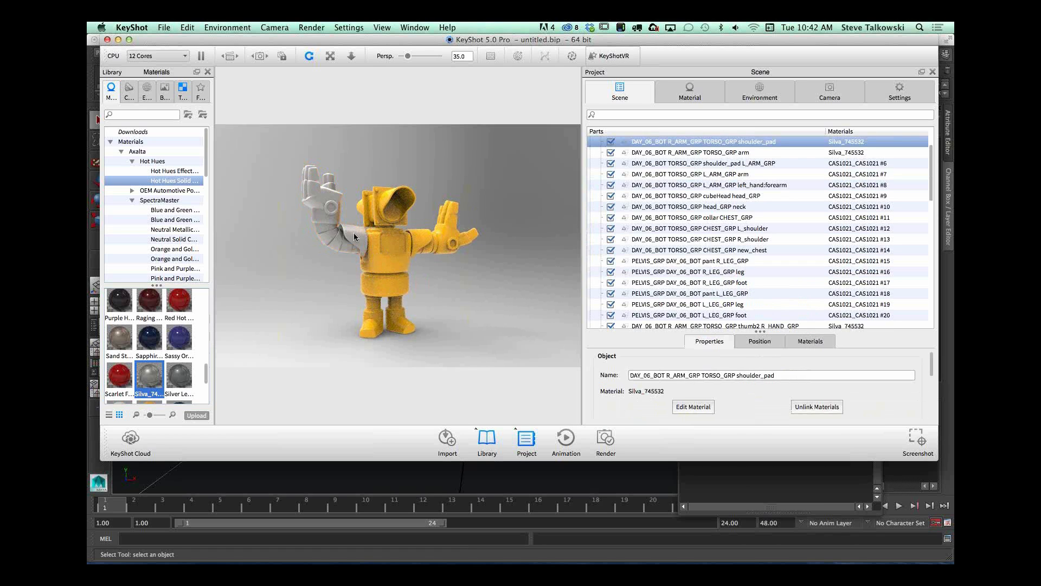
pyautogui.rightClick(728, 143)
pyautogui.moveTo(746, 151)
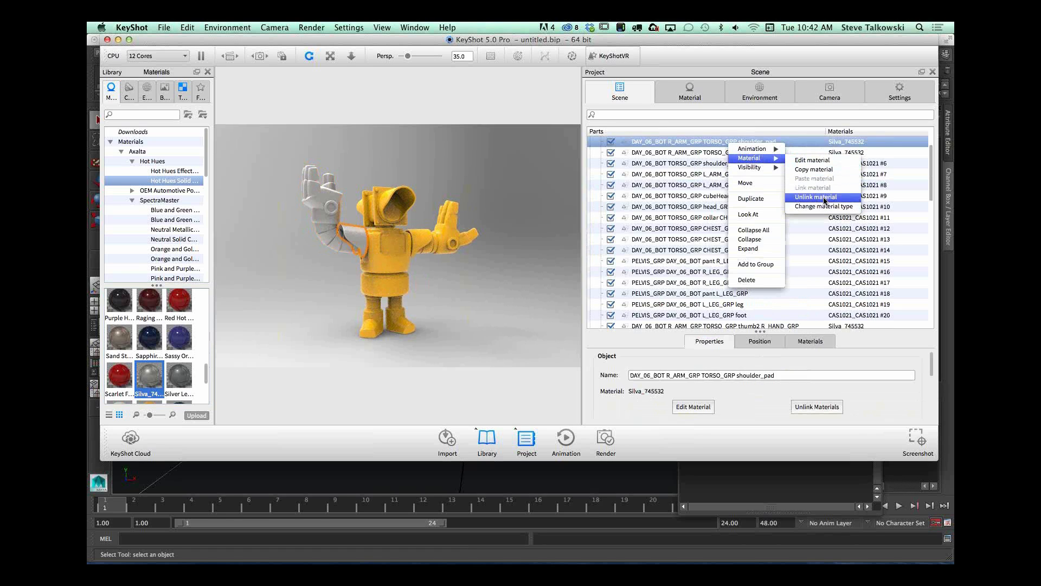
pyautogui.click(824, 197)
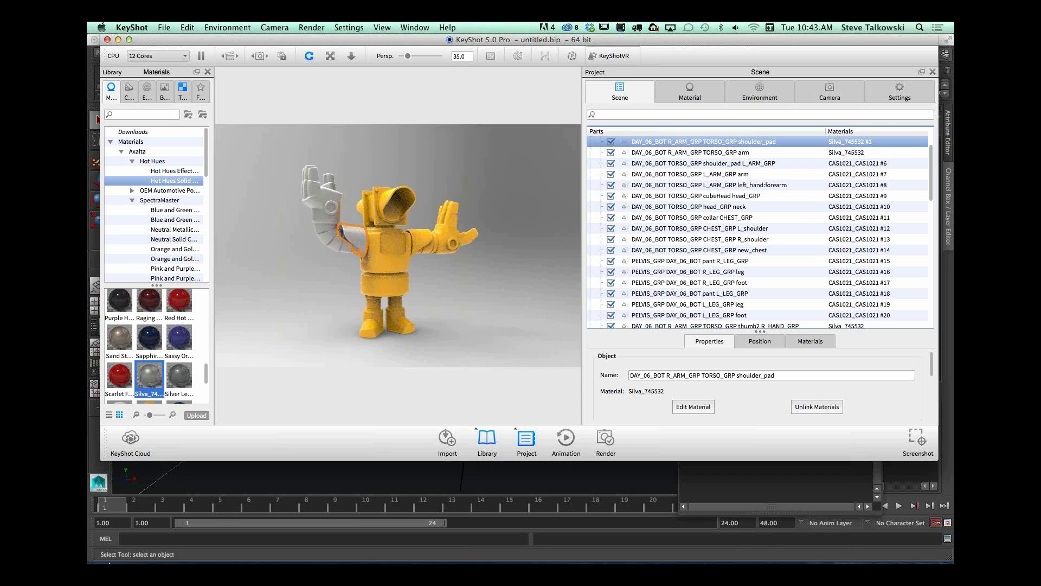
# Step: Preview the reference image DAY_06_IG.jpeg from the DAY_06 folder in Finder to check the robot's colors, and return to KeyShot
pyautogui.moveTo(120, 558)
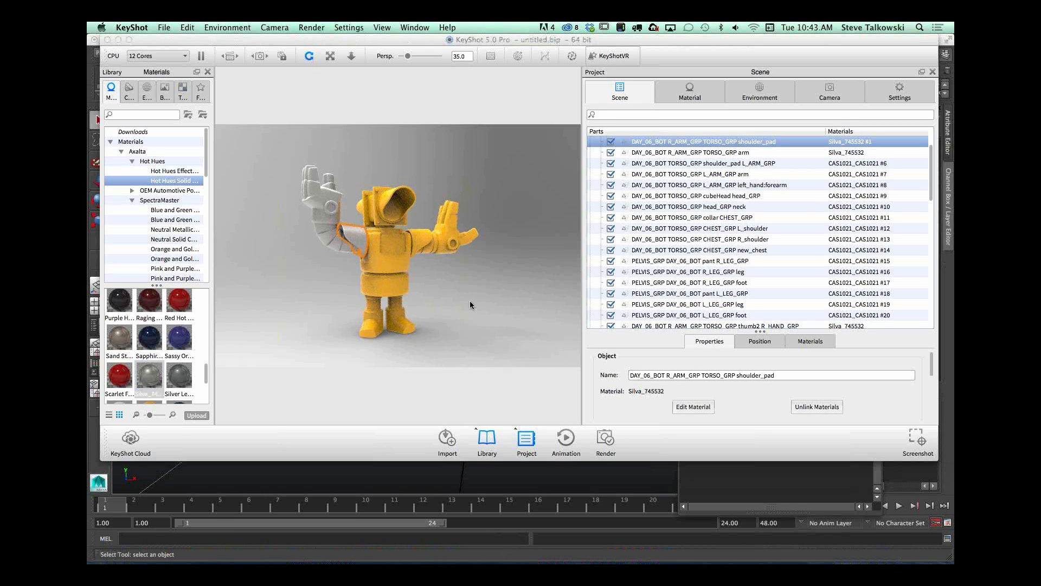
pyautogui.click(461, 208)
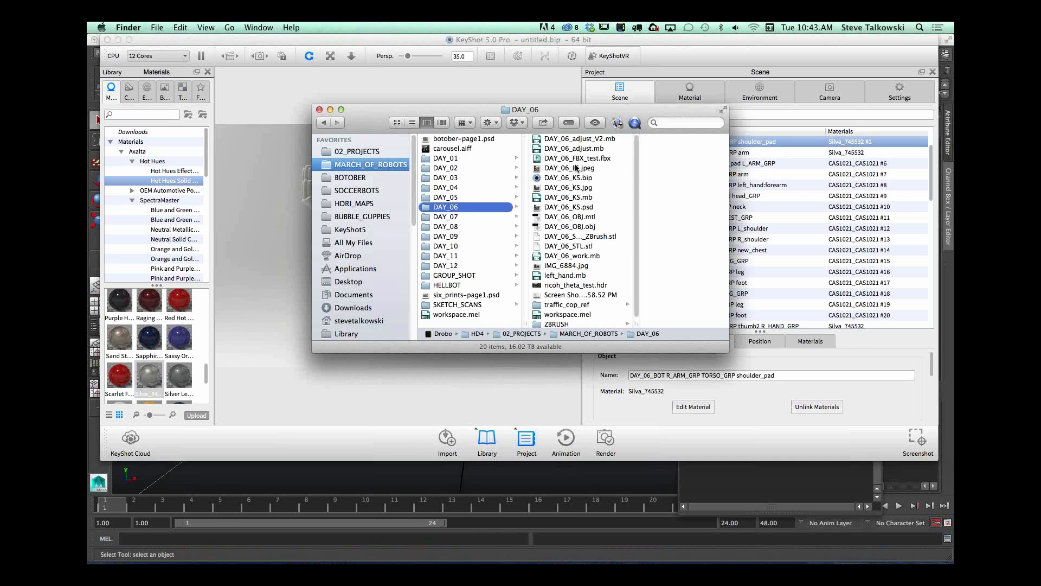
pyautogui.click(574, 168)
pyautogui.press('space')
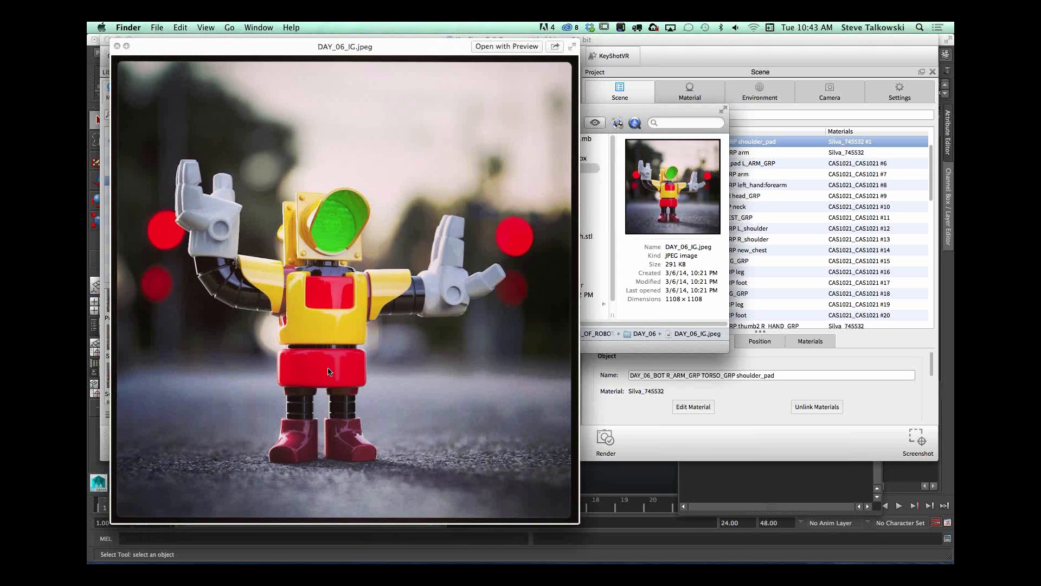
pyautogui.press('space')
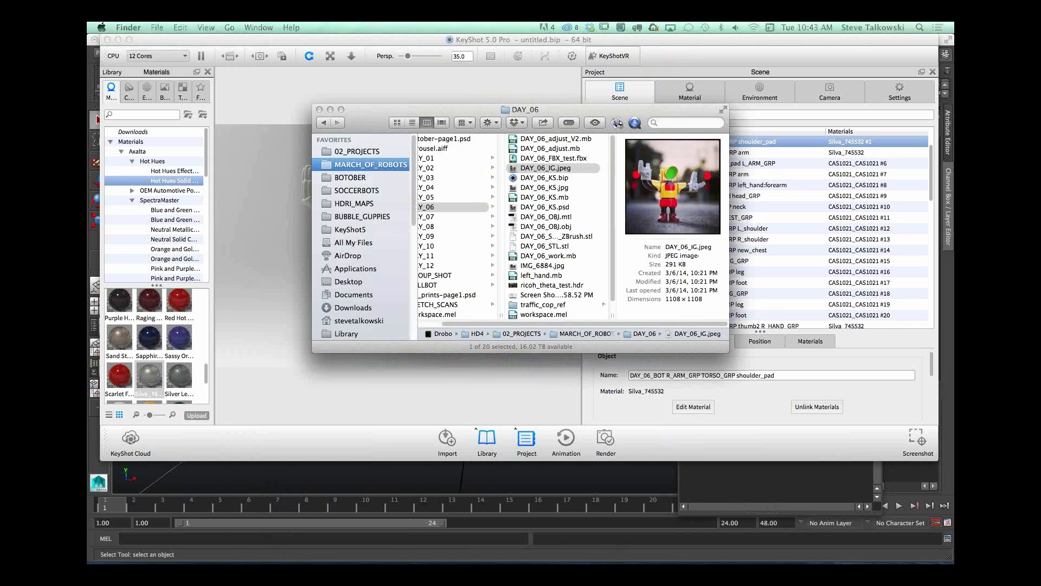
pyautogui.click(304, 80)
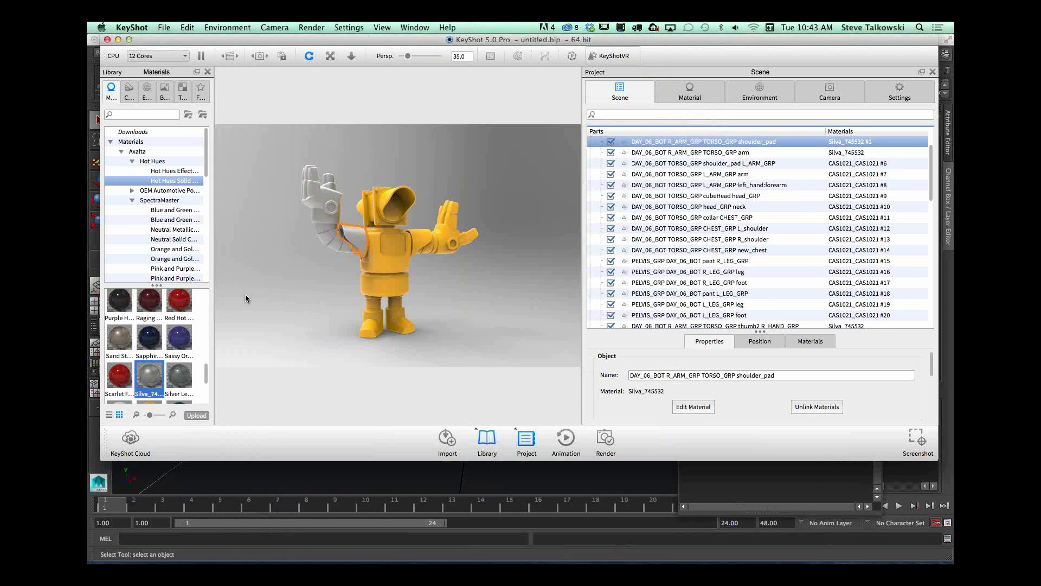
# Step: Apply the Gun Metal_743406 paint from the Hot Hues Solid collection to the linked right arm and hand parts
pyautogui.moveTo(206, 373); pyautogui.dragTo(328, 231)
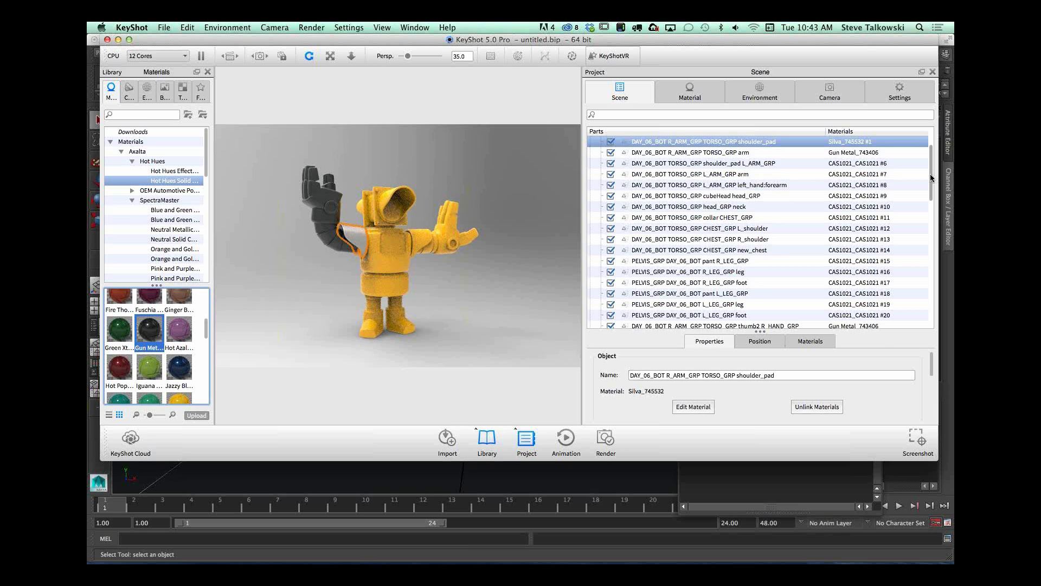
pyautogui.moveTo(932, 178); pyautogui.dragTo(895, 158)
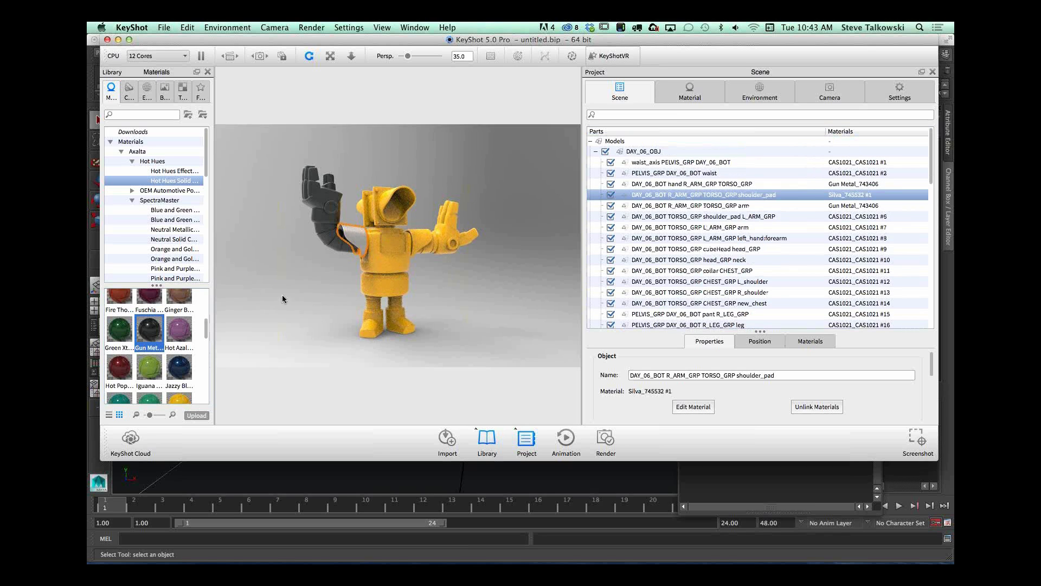
# Step: Try the Lemon Glow_741794 paint on the right shoulder pad and the chest, and undo both assignments
pyautogui.scroll(-2, 207, 331)
pyautogui.moveTo(120, 369); pyautogui.dragTo(381, 270)
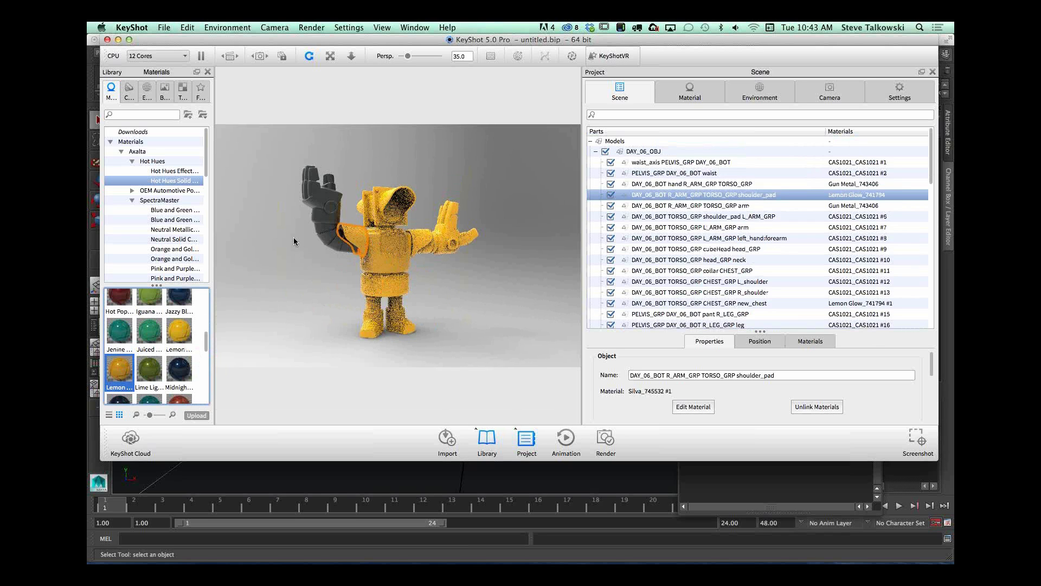
pyautogui.press('super+z')
pyautogui.press('super+z')
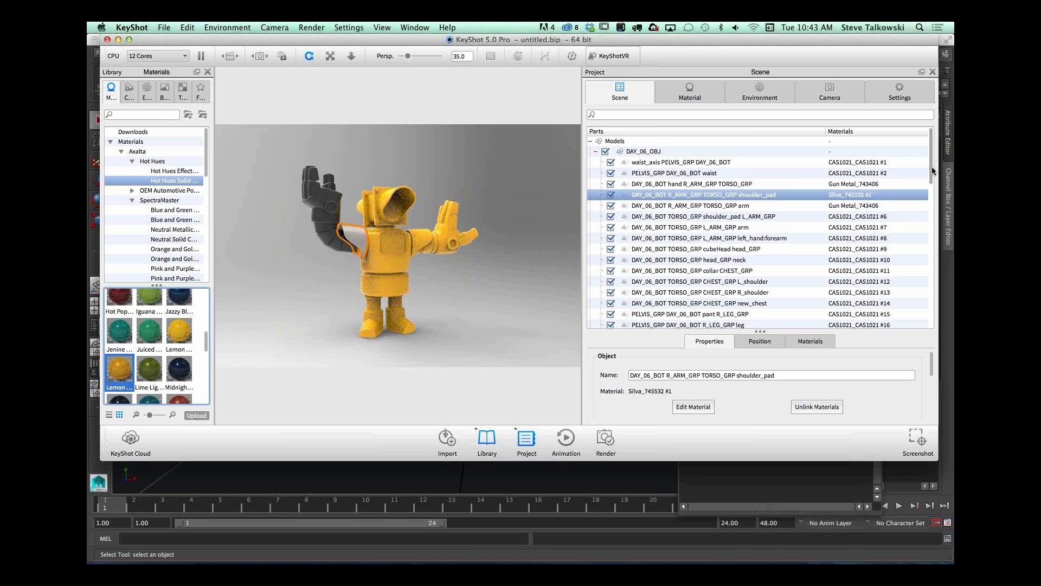
pyautogui.moveTo(934, 171)
pyautogui.mouseDown()
pyautogui.moveTo(936, 211)
pyautogui.moveTo(935, 162)
pyautogui.mouseUp()
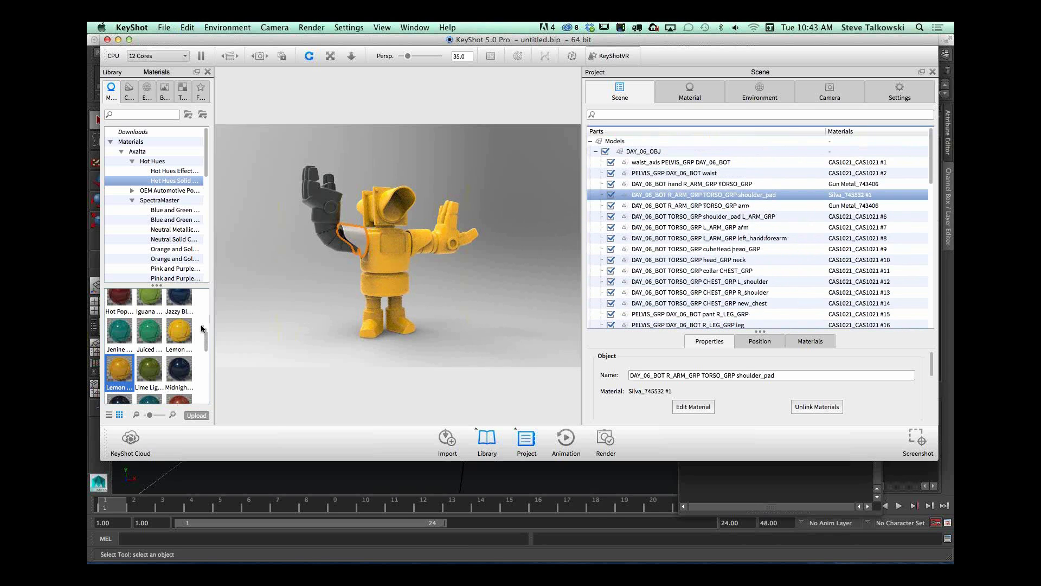
# Step: Apply the Paint Gloss Red material from the Gloss paint collection to the robot's waist
pyautogui.moveTo(206, 164); pyautogui.dragTo(206, 235)
pyautogui.click(162, 230)
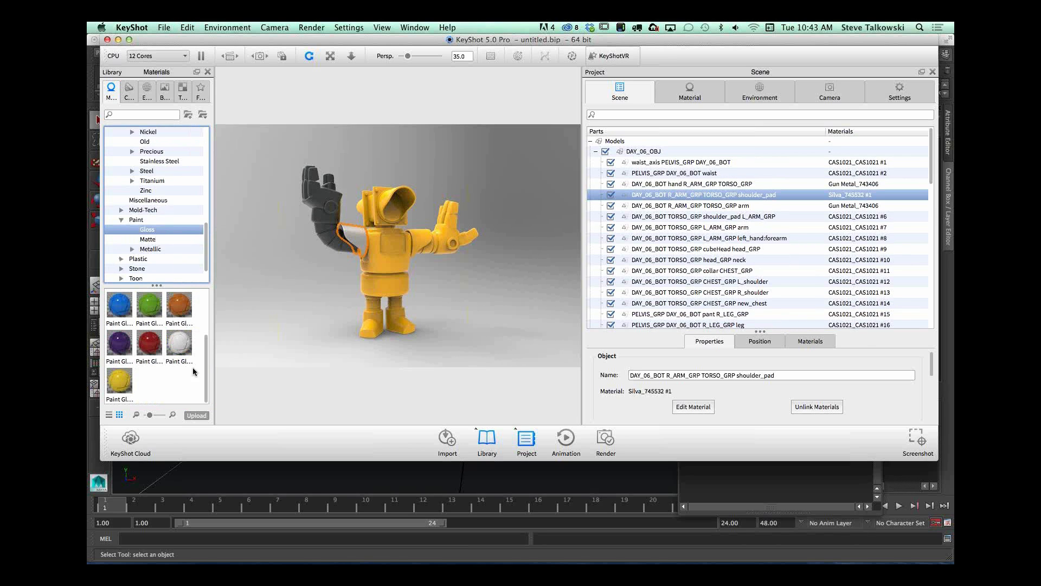
pyautogui.moveTo(149, 345); pyautogui.dragTo(377, 285)
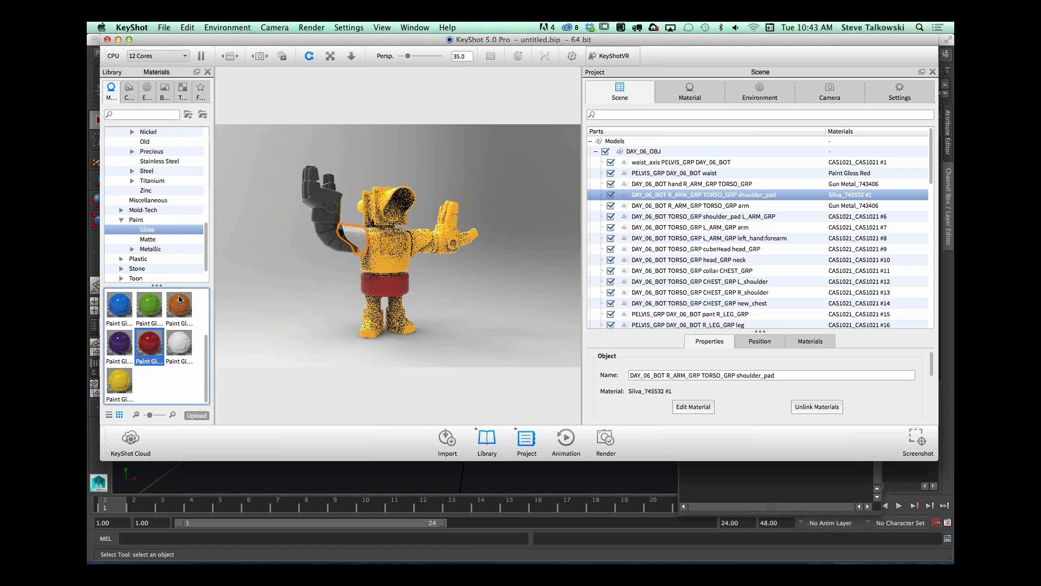
pyautogui.moveTo(208, 344); pyautogui.dragTo(202, 308)
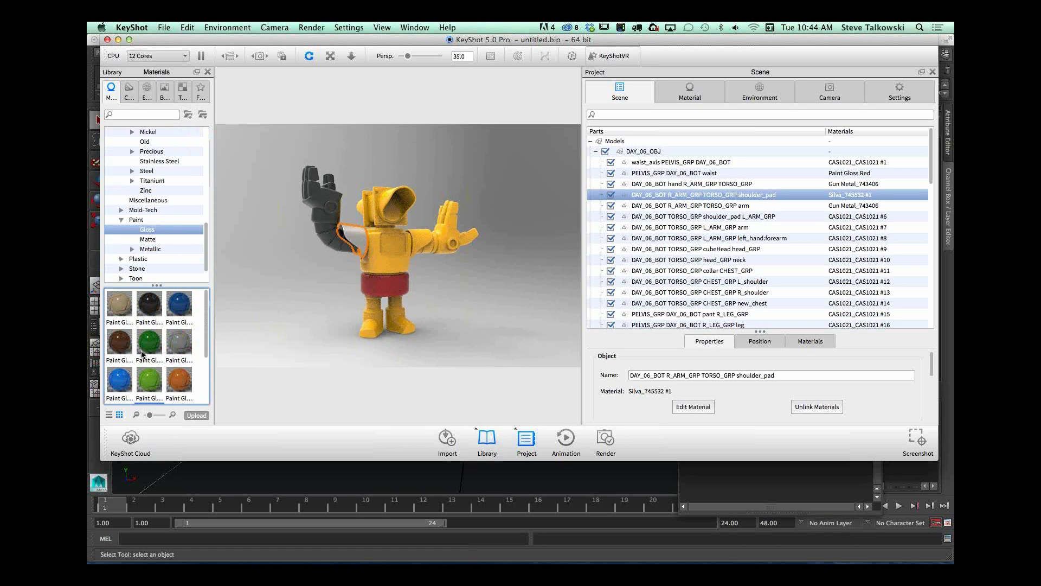
pyautogui.scroll(-3, 157, 352)
pyautogui.moveTo(149, 350); pyautogui.dragTo(168, 326)
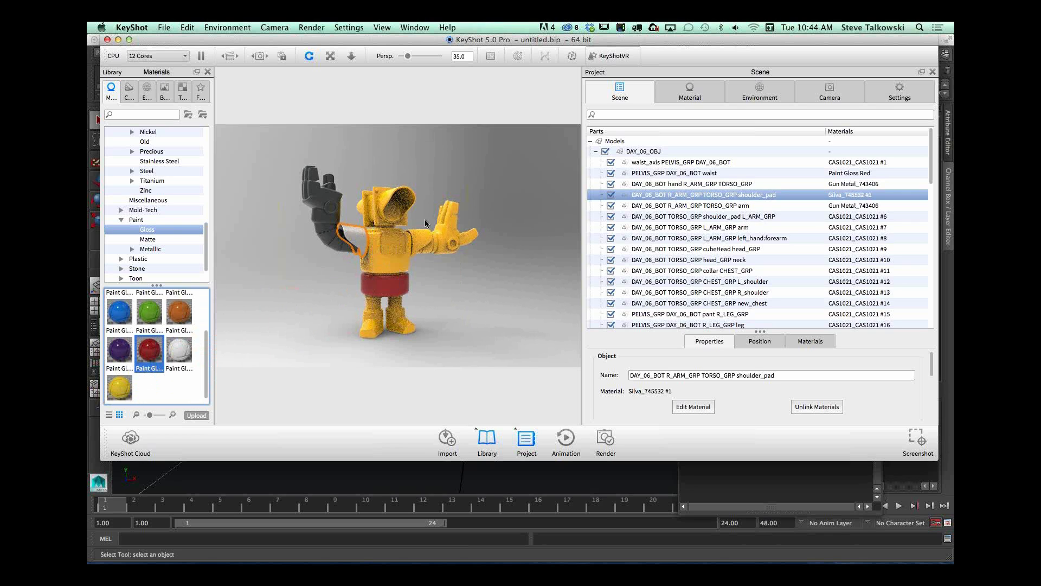
# Step: Select the waist and new_chest parts together and link their materials
pyautogui.click(399, 246)
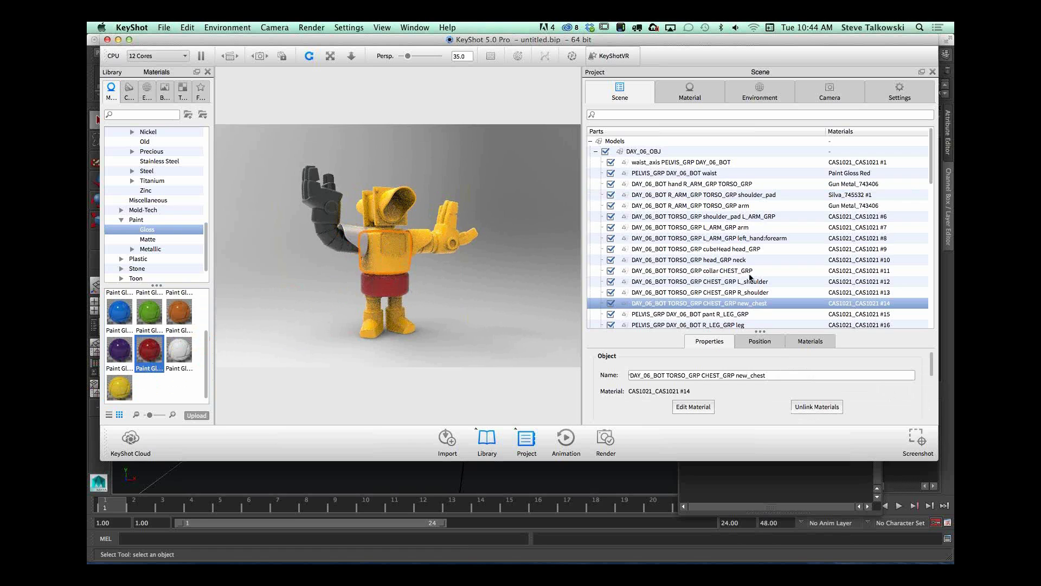
pyautogui.click(400, 289)
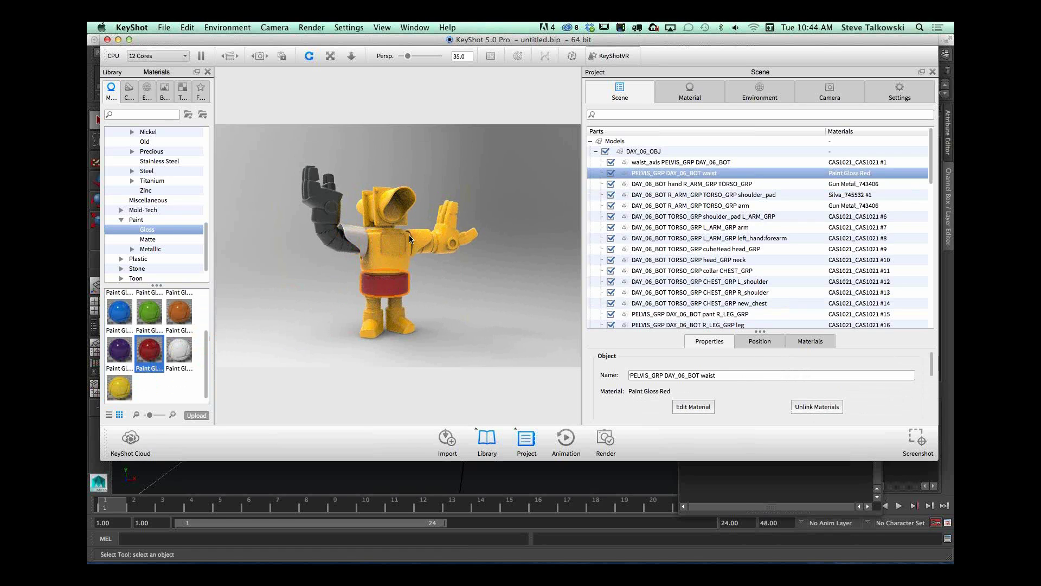
pyautogui.keyDown('shift'); pyautogui.click(395, 242); pyautogui.keyUp('shift')
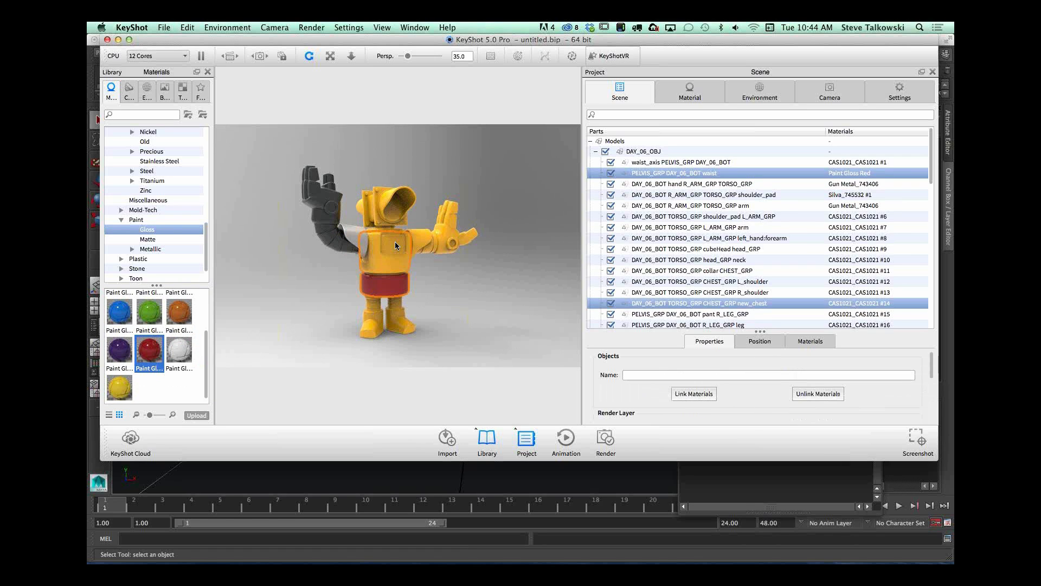
pyautogui.rightClick(728, 305)
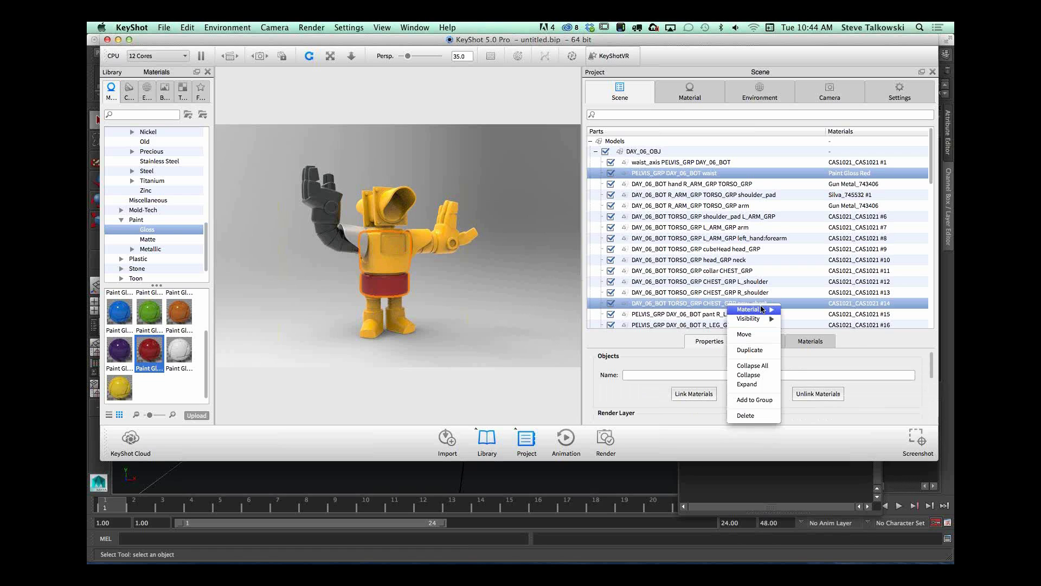
pyautogui.moveTo(749, 309)
pyautogui.click(813, 314)
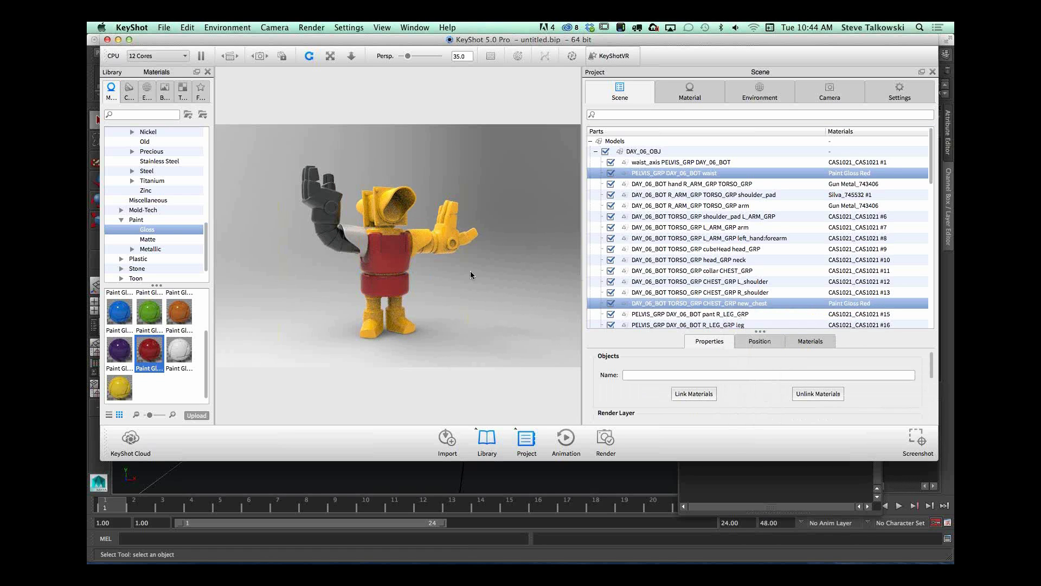
# Step: Try the Paint Gloss Yellow material on the linked chest and waist, and undo it
pyautogui.click(380, 261)
pyautogui.scroll(5, 380, 261)
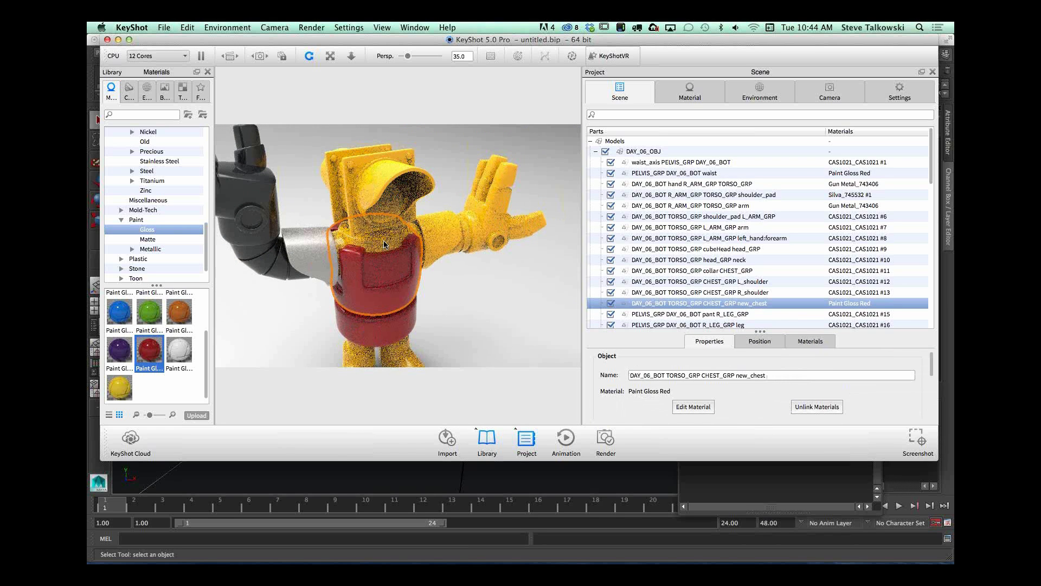
pyautogui.click(384, 242)
pyautogui.click(398, 261)
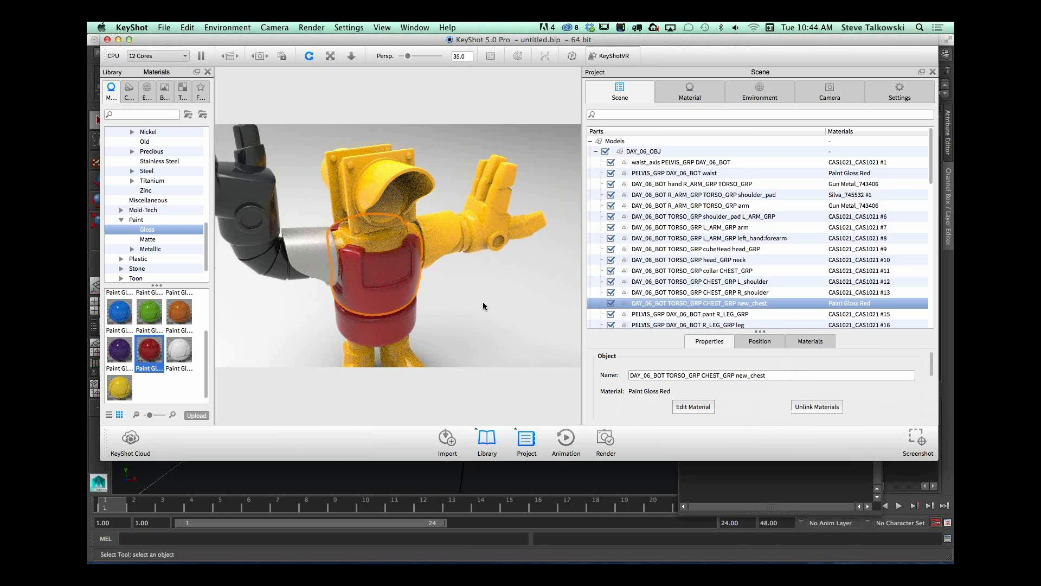
pyautogui.moveTo(484, 306); pyautogui.dragTo(361, 278)
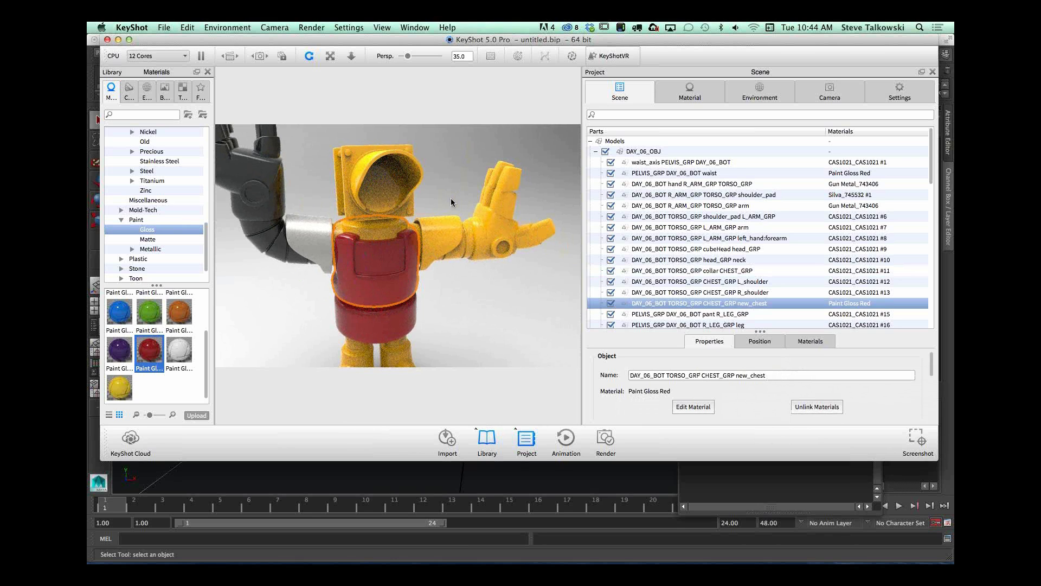
pyautogui.moveTo(451, 184); pyautogui.dragTo(222, 369)
pyautogui.moveTo(394, 262); pyautogui.dragTo(383, 282)
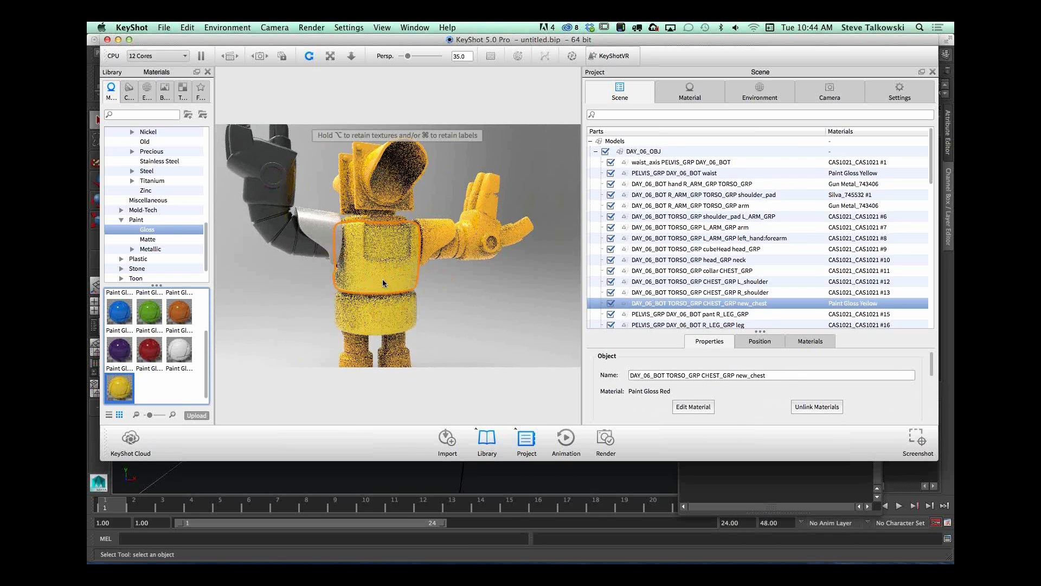
pyautogui.moveTo(493, 304)
pyautogui.mouseDown()
pyautogui.moveTo(490, 344)
pyautogui.moveTo(484, 307)
pyautogui.mouseUp()
pyautogui.press('super+z')
# Step: Enlarge the scene's list of used materials and apply the yellow CAS1021_CAS1021 #1 material to the linked chest and waist
pyautogui.click(810, 341)
pyautogui.moveTo(760, 331); pyautogui.dragTo(759, 244)
pyautogui.moveTo(932, 325); pyautogui.dragTo(923, 266)
pyautogui.moveTo(606, 282); pyautogui.dragTo(447, 295)
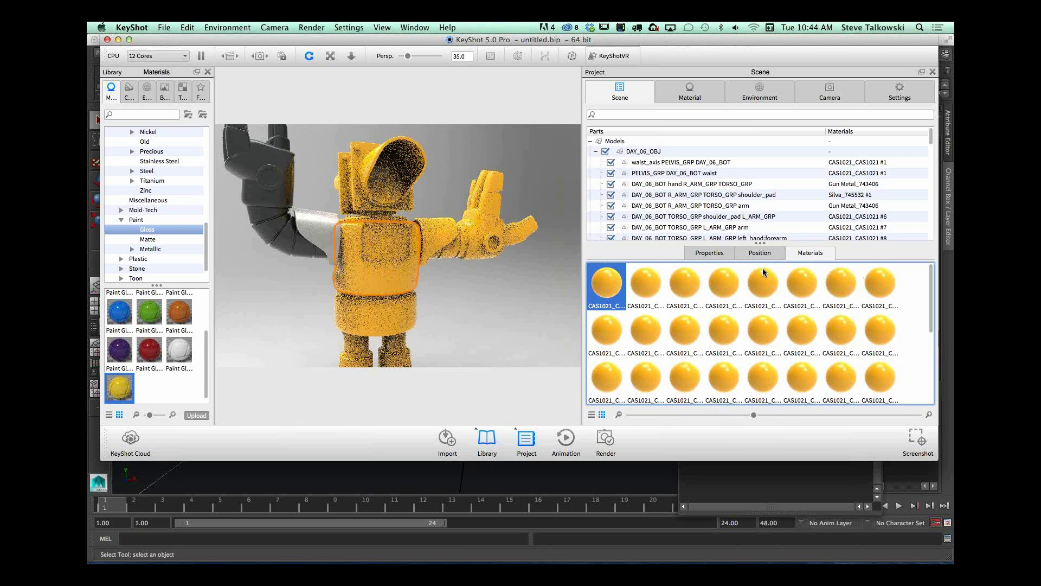
# Step: Enlarge the scene's parts list and identify the robot's arm, forearm, neck, collar and shoulder pad parts in it
pyautogui.click(435, 255)
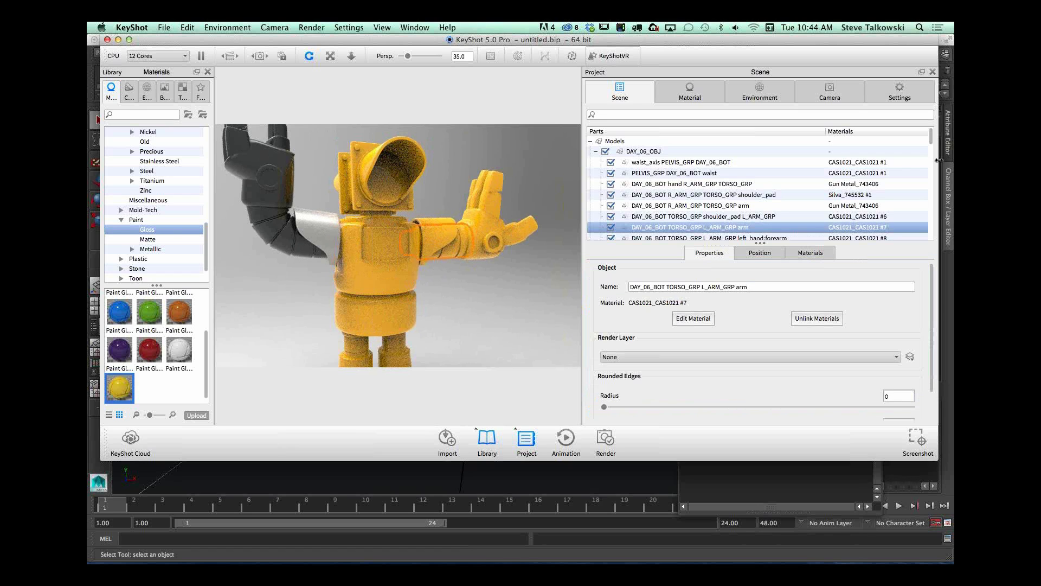
pyautogui.scroll(-3, 704, 169)
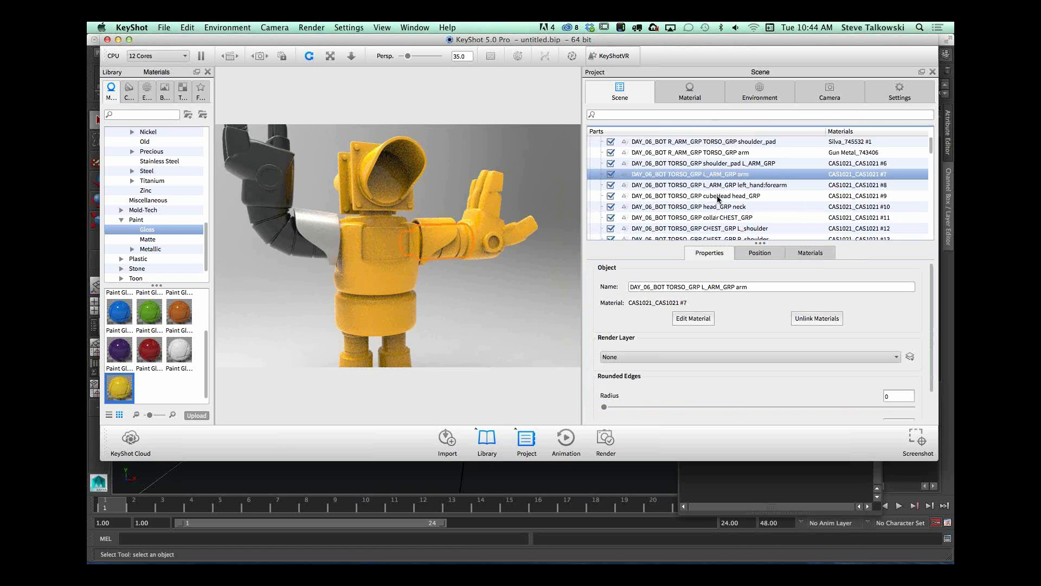
pyautogui.click(715, 214)
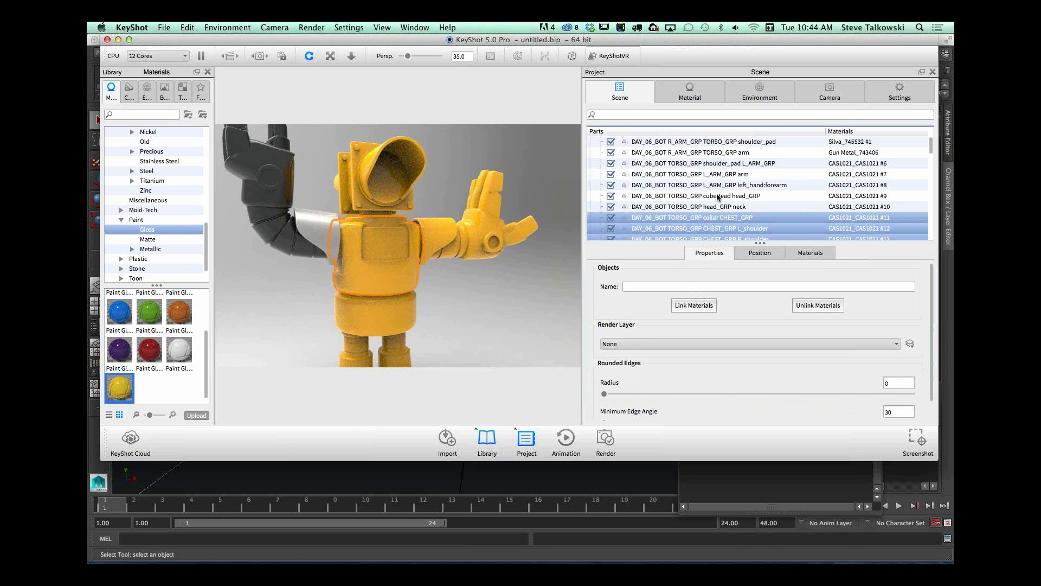
pyautogui.click(715, 207)
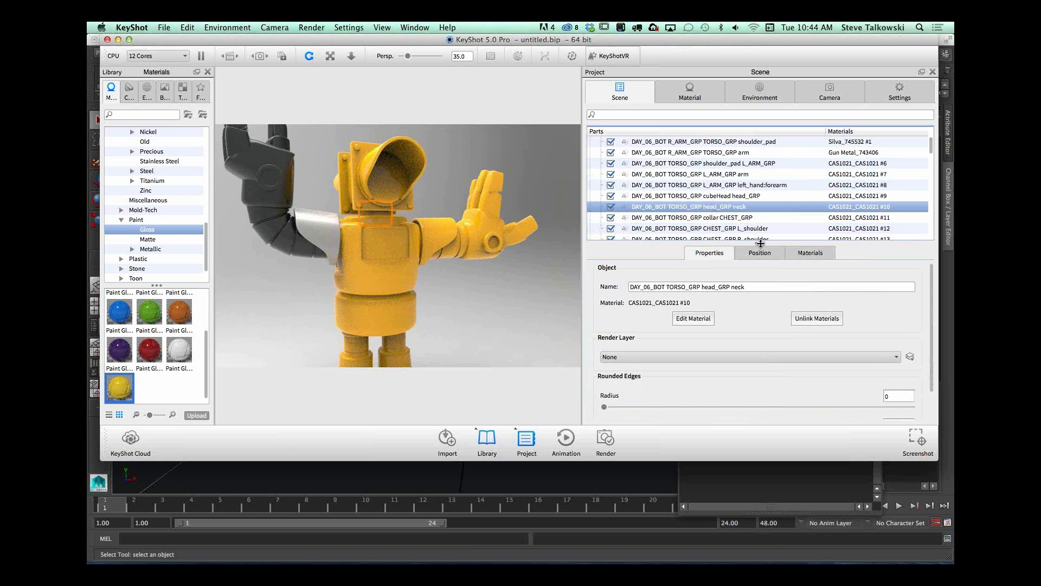
pyautogui.moveTo(761, 243); pyautogui.dragTo(761, 350)
pyautogui.click(753, 186)
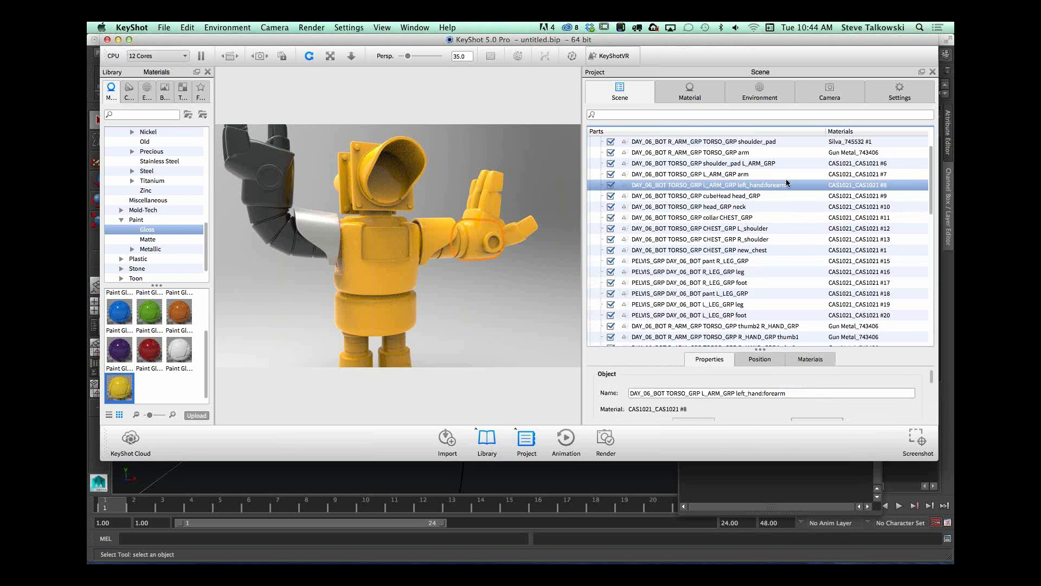
pyautogui.scroll(3, 932, 178)
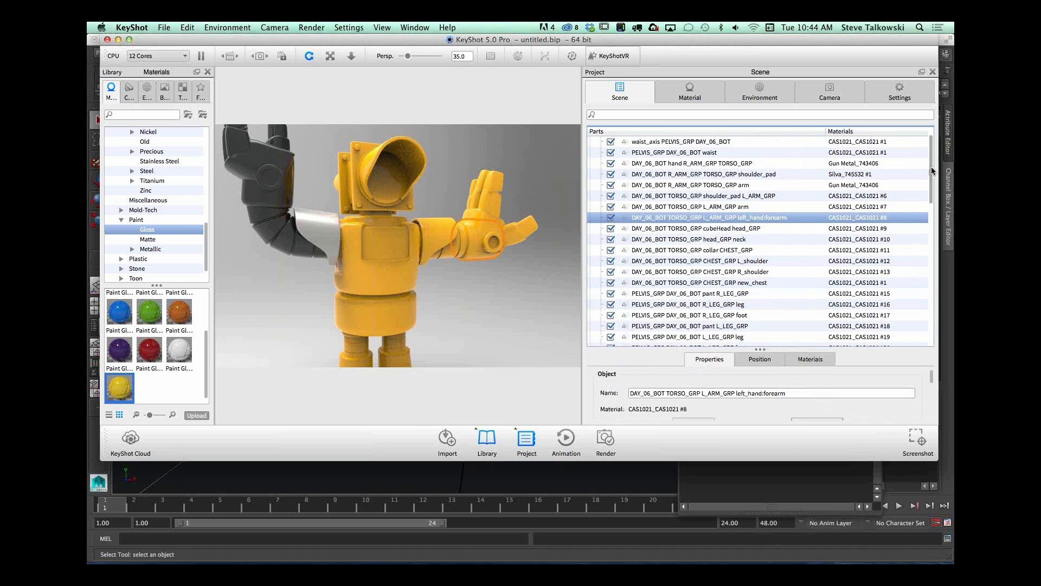
pyautogui.click(693, 165)
pyautogui.click(698, 174)
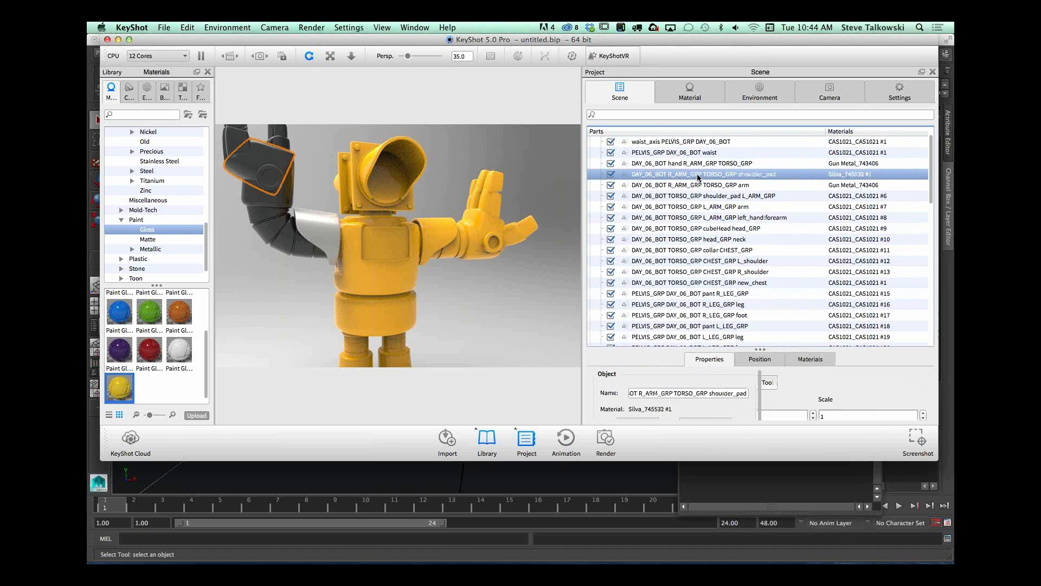
pyautogui.click(699, 185)
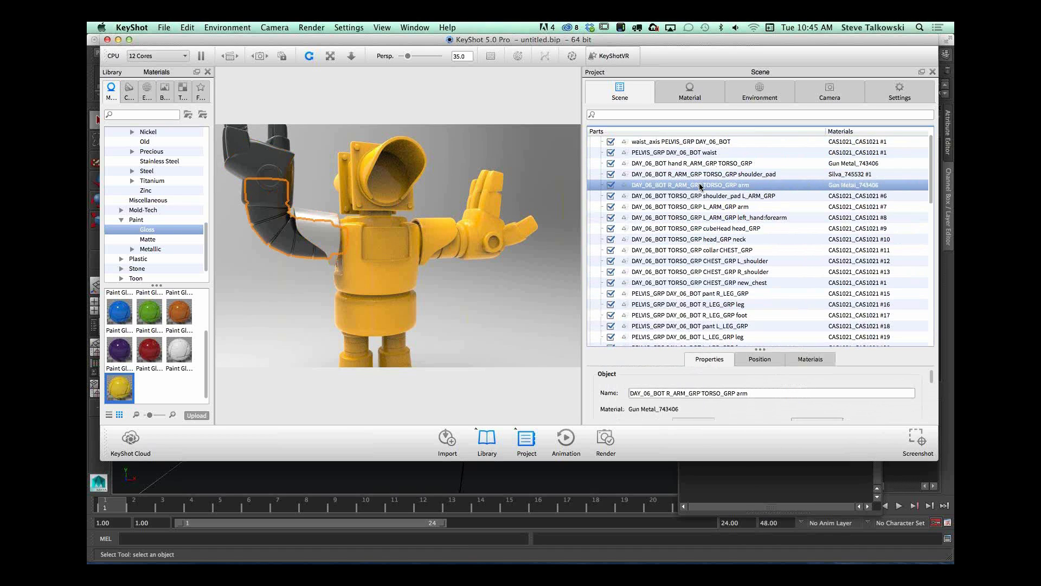
# Step: Link the materials of the L_ARM_GRP shoulder_pad, arm, left_hand:forearm and cubeHead parts, and apply Paint Gloss Black to them
pyautogui.click(701, 196)
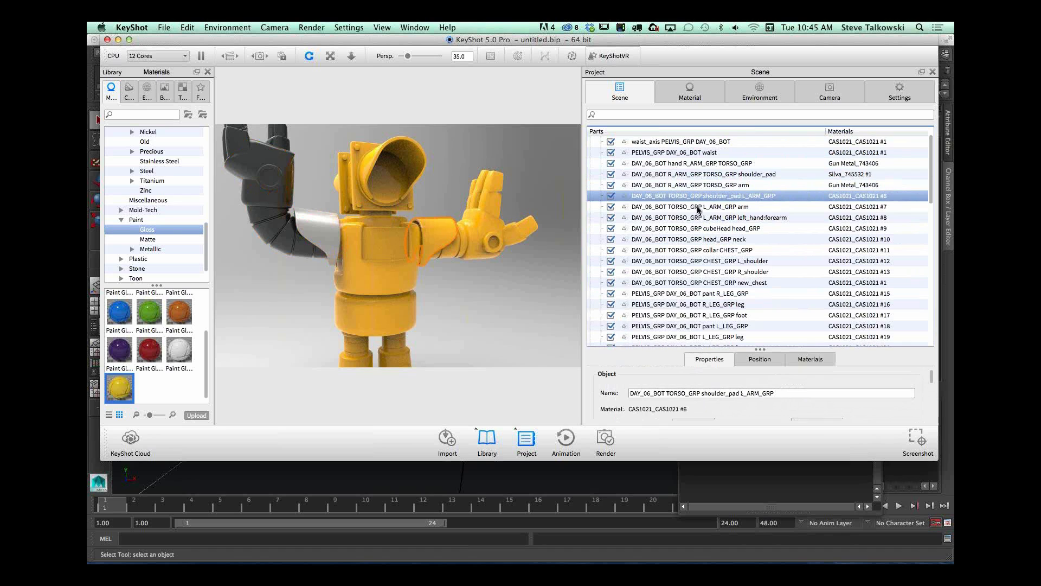
pyautogui.keyDown('shift'); pyautogui.click(698, 207); pyautogui.keyUp('shift')
pyautogui.keyDown('shift'); pyautogui.click(698, 218); pyautogui.keyUp('shift')
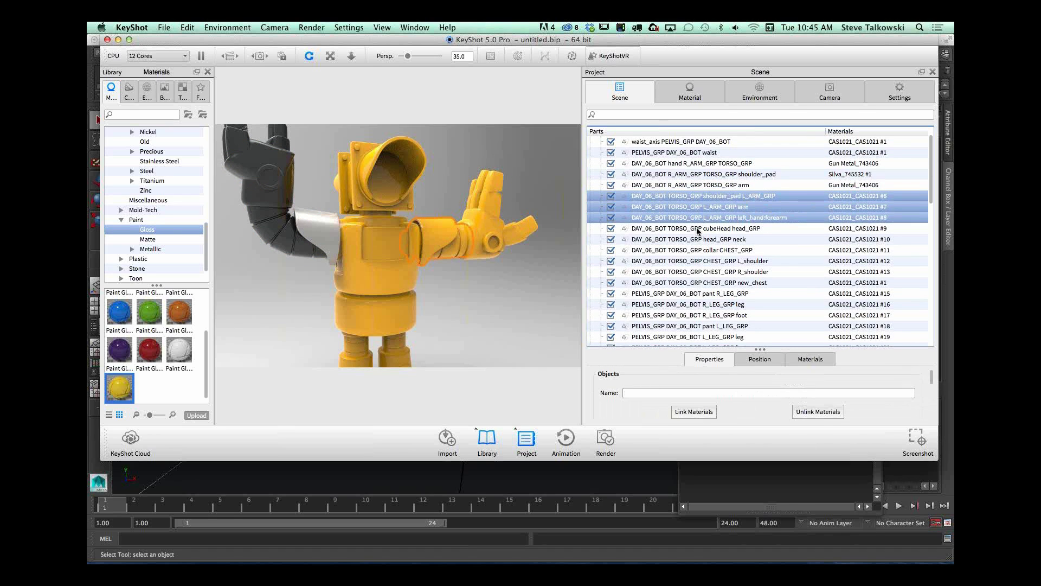
pyautogui.keyDown('shift'); pyautogui.click(699, 229); pyautogui.keyUp('shift')
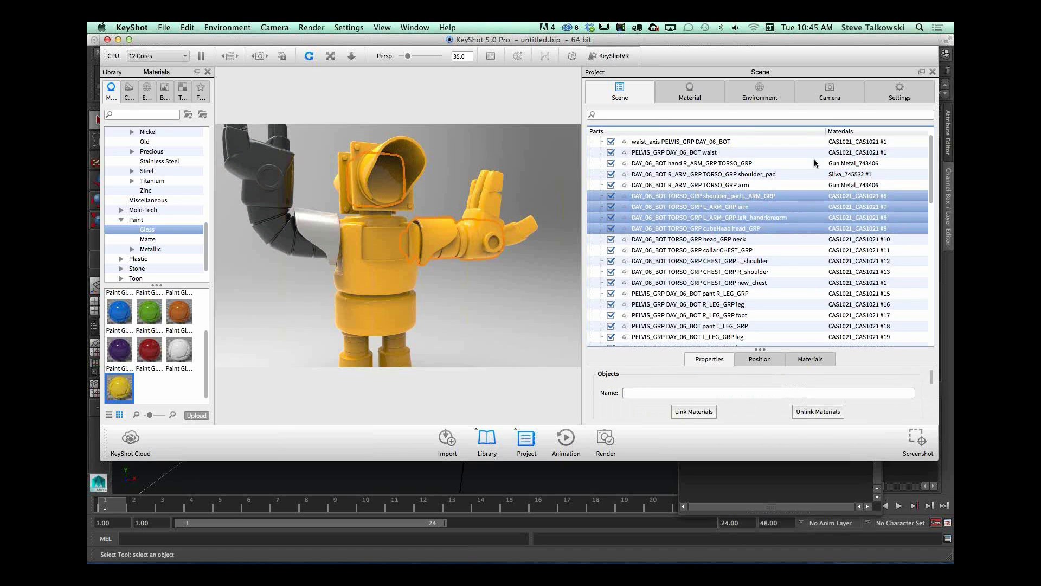
pyautogui.rightClick(775, 196)
pyautogui.moveTo(812, 200)
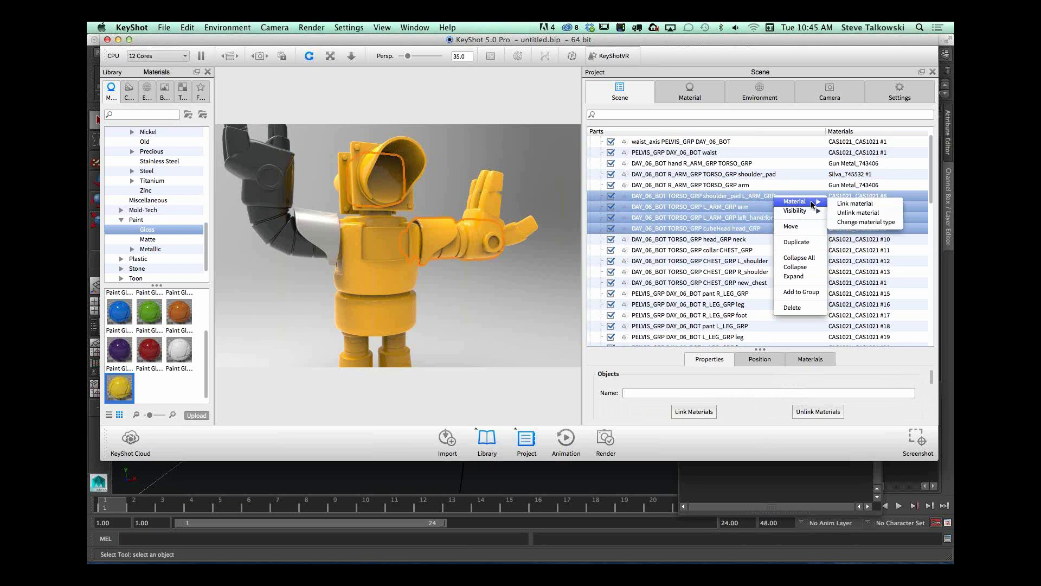
pyautogui.click(866, 204)
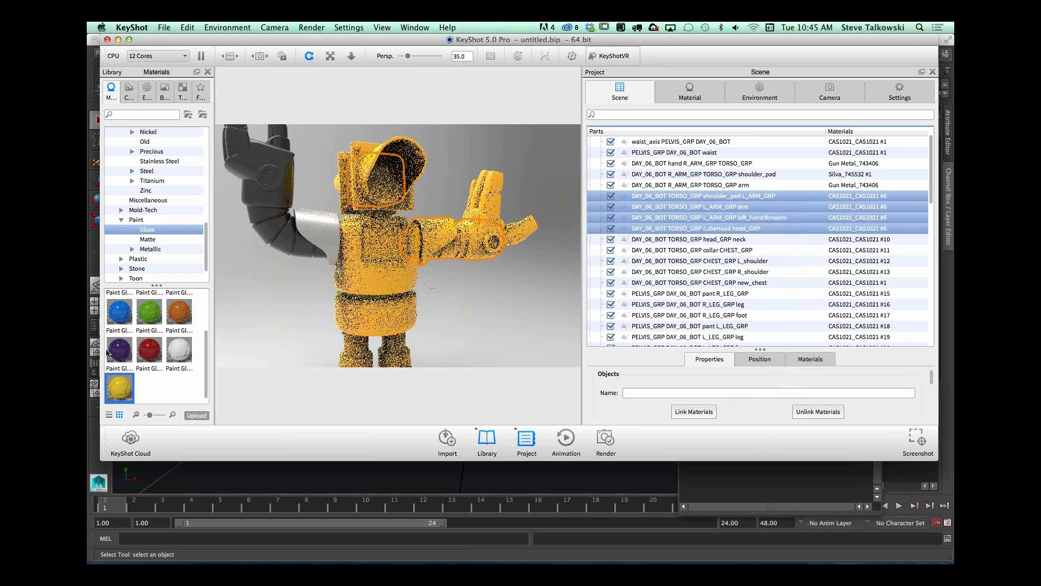
pyautogui.scroll(3, 150, 306)
pyautogui.moveTo(150, 307)
pyautogui.mouseDown()
pyautogui.moveTo(174, 286)
pyautogui.moveTo(470, 239)
pyautogui.mouseUp()
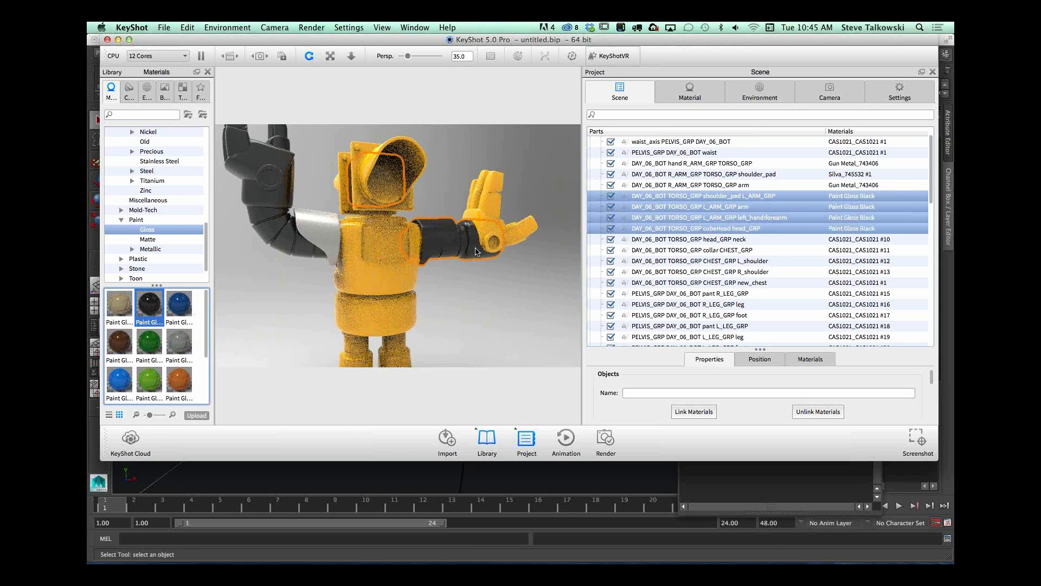
# Step: Unlink the left shoulder pad's material and copy the right shoulder pad's Silva_745532 #1 material onto it
pyautogui.click(424, 235)
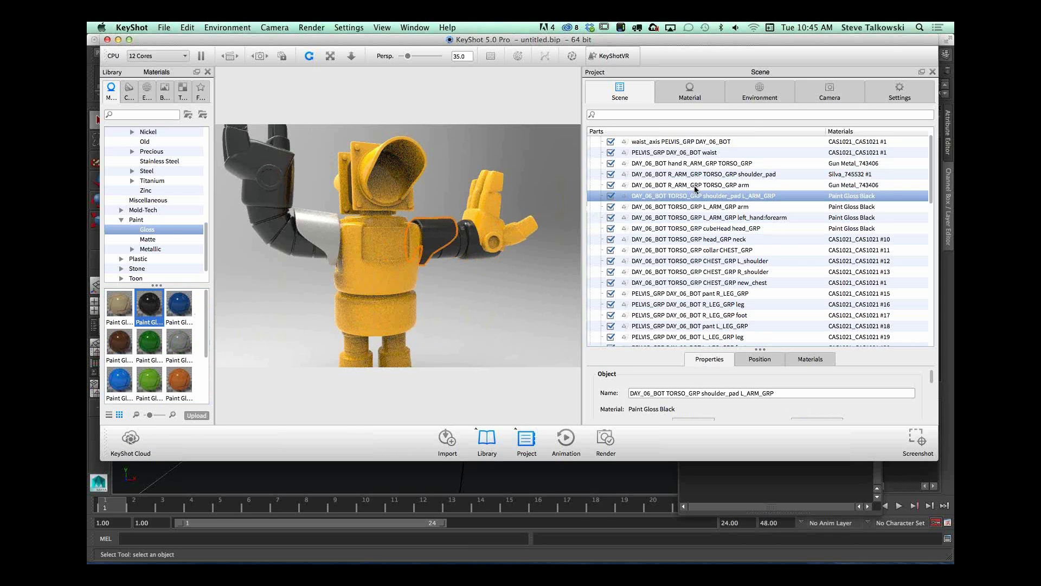
pyautogui.rightClick(700, 196)
pyautogui.moveTo(726, 203)
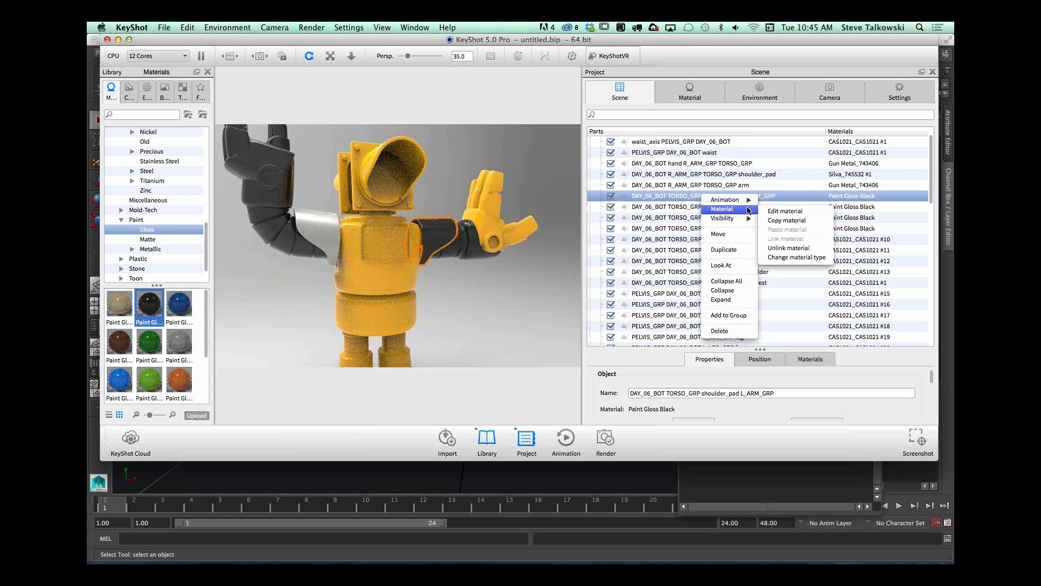
pyautogui.click(792, 247)
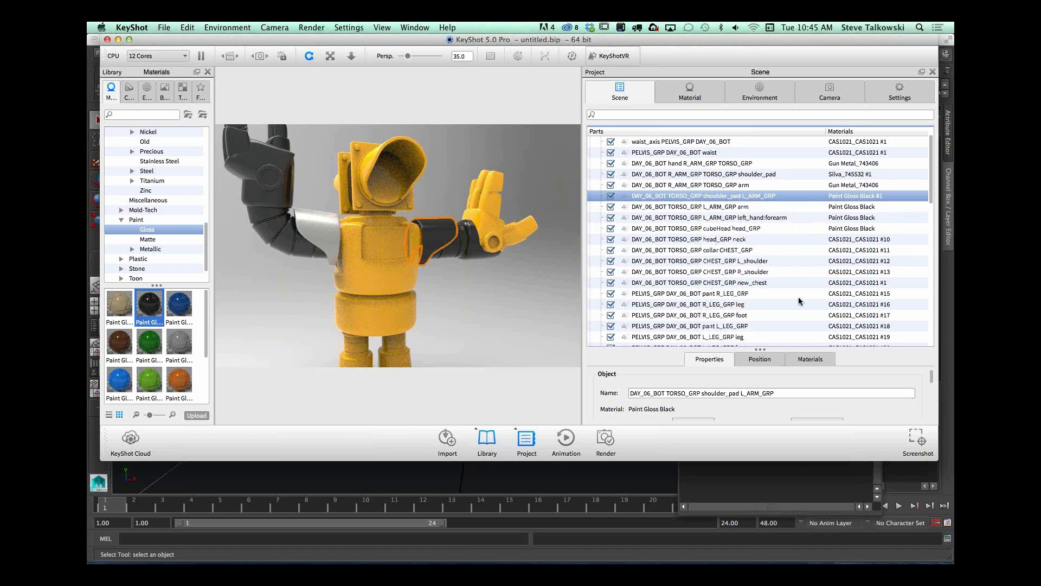
pyautogui.click(312, 224)
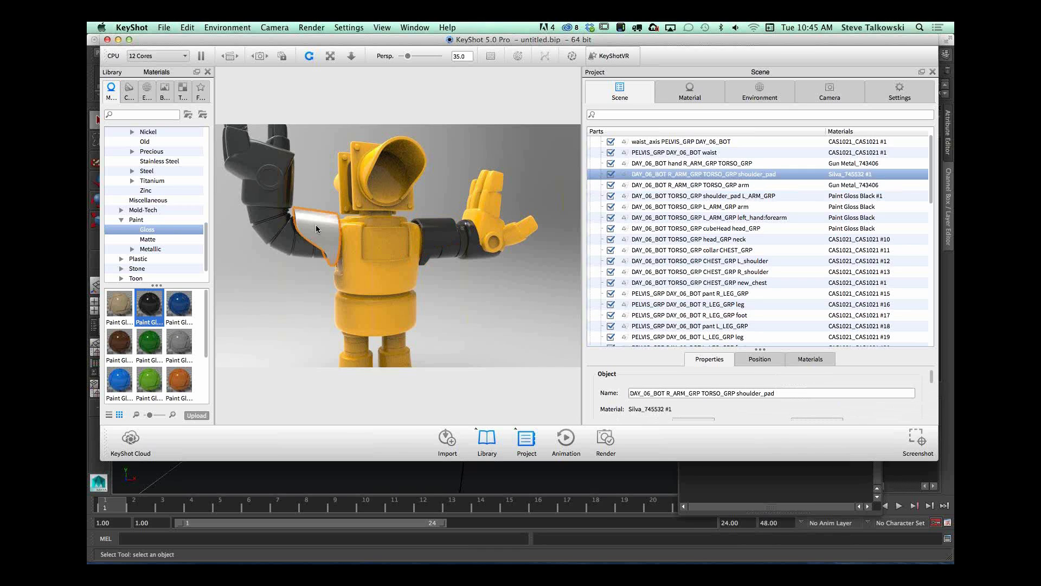
pyautogui.keyDown('shift'); pyautogui.rightClick(441, 228); pyautogui.keyUp('shift')
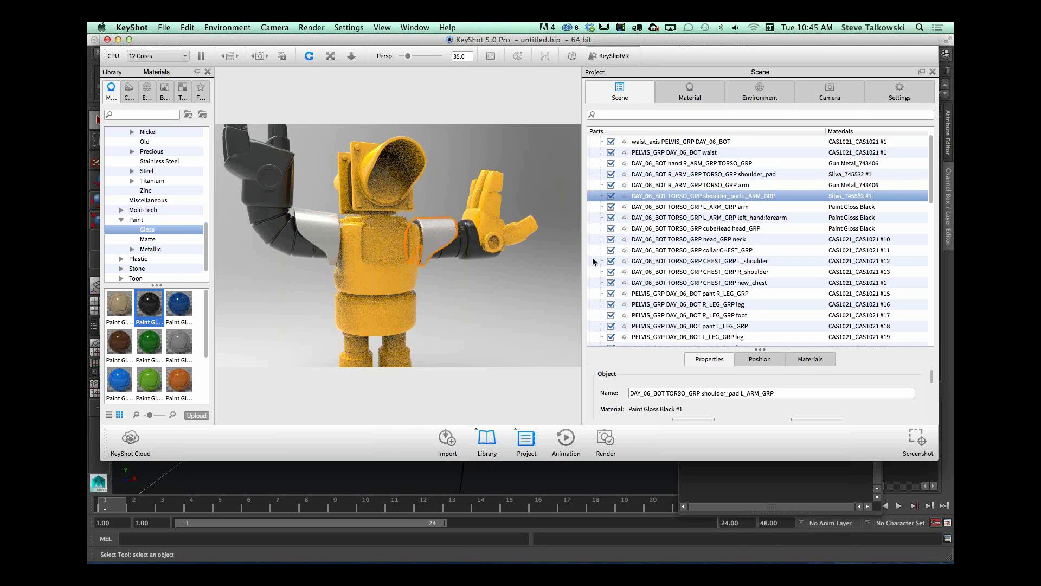
# Step: Apply the Paint Gloss White material to the palm of the robot's left hand
pyautogui.click(283, 201)
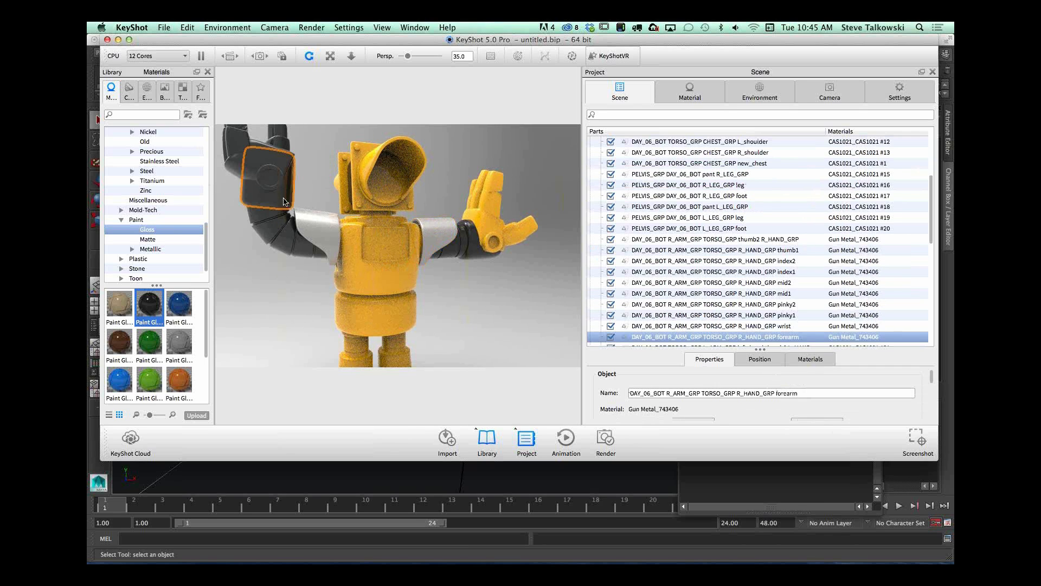
pyautogui.keyDown('shift'); pyautogui.rightClick(493, 226); pyautogui.keyUp('shift')
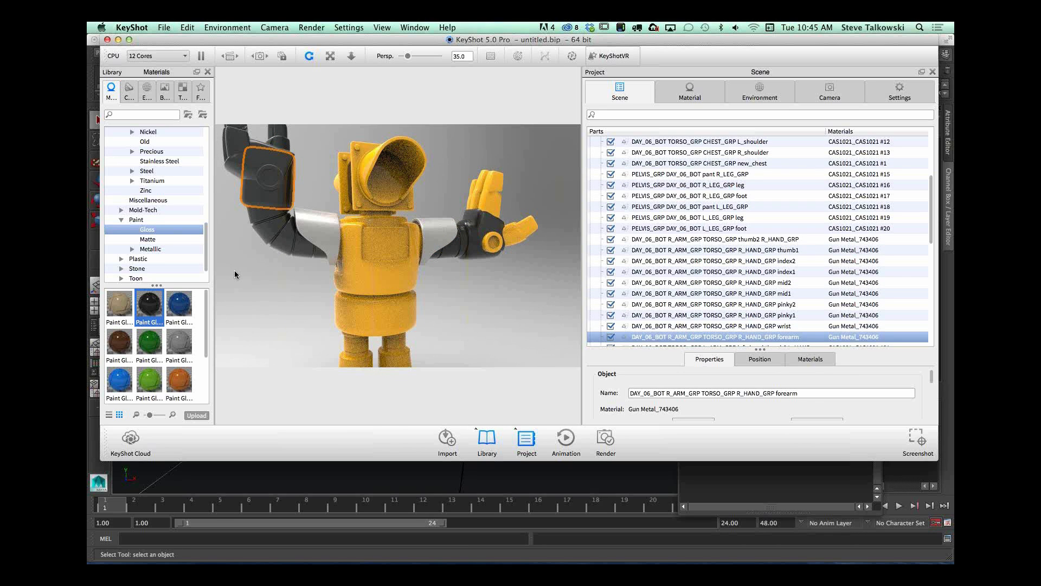
pyautogui.moveTo(206, 311)
pyautogui.mouseDown()
pyautogui.moveTo(206, 349)
pyautogui.moveTo(490, 222)
pyautogui.mouseUp()
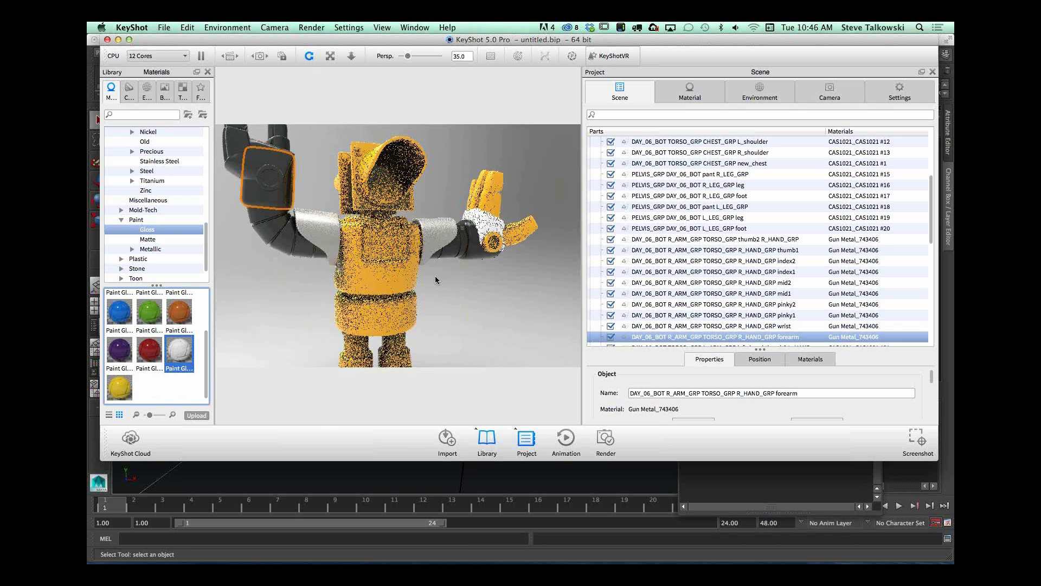
# Step: Copy the left hand's Paint Gloss White material onto its wrist, thumb and all finger segments
pyautogui.click(493, 241)
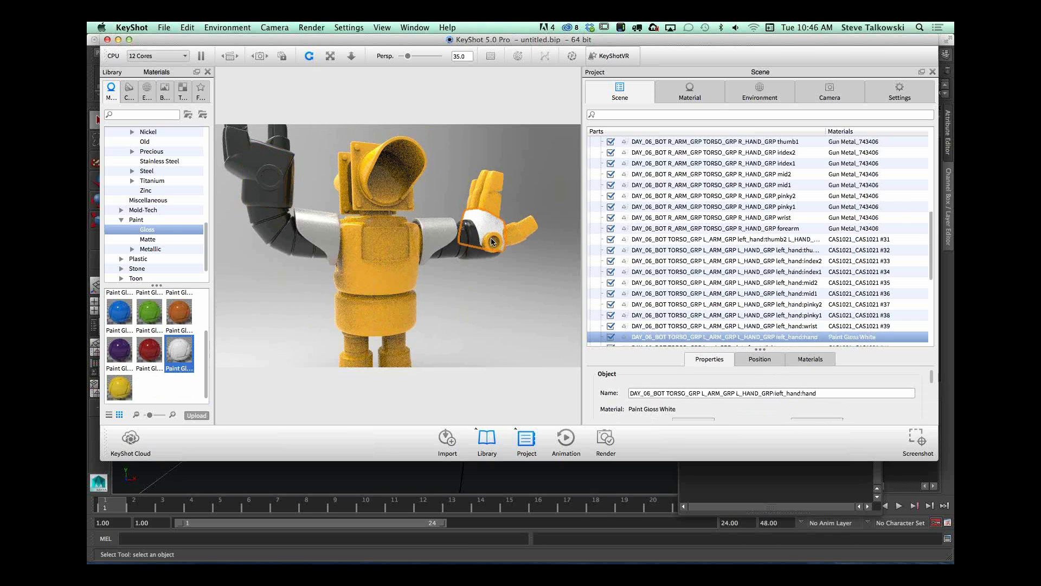
pyautogui.keyDown('shift'); pyautogui.rightClick(491, 239); pyautogui.keyUp('shift')
pyautogui.keyDown('shift'); pyautogui.rightClick(514, 233); pyautogui.keyUp('shift')
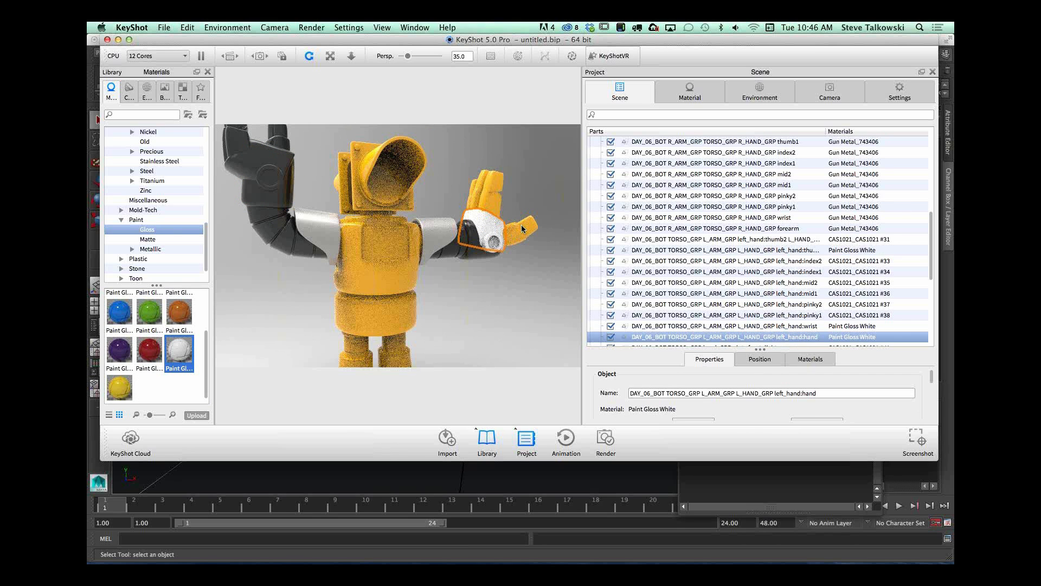
pyautogui.keyDown('shift'); pyautogui.rightClick(528, 224); pyautogui.keyUp('shift')
pyautogui.keyDown('shift'); pyautogui.rightClick(494, 203); pyautogui.keyUp('shift')
pyautogui.keyDown('shift'); pyautogui.rightClick(499, 181); pyautogui.keyUp('shift')
pyautogui.keyDown('shift'); pyautogui.rightClick(482, 182); pyautogui.keyUp('shift')
pyautogui.keyDown('shift'); pyautogui.rightClick(476, 199); pyautogui.keyUp('shift')
pyautogui.keyDown('shift'); pyautogui.rightClick(470, 199); pyautogui.keyUp('shift')
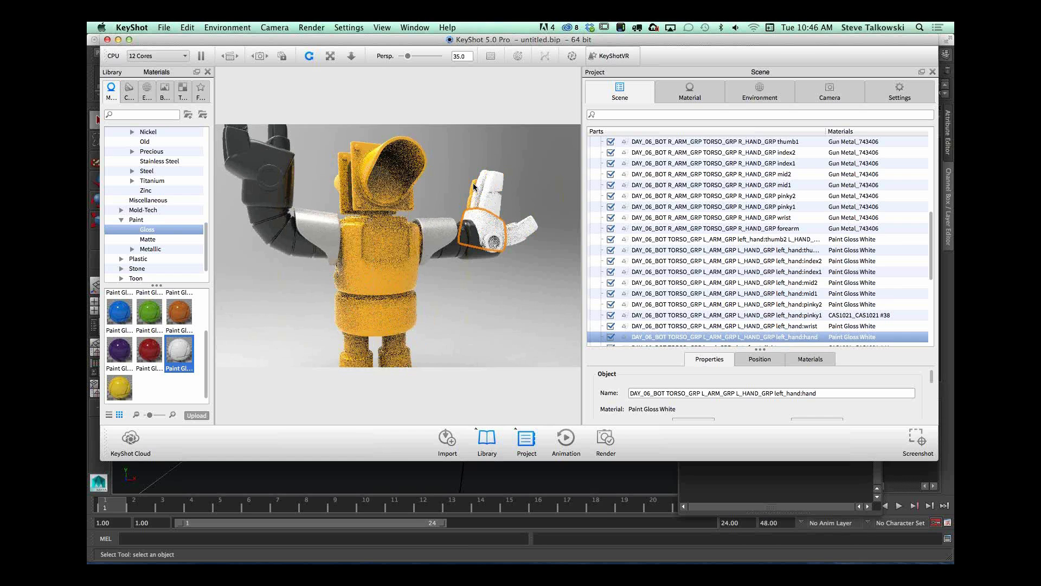
pyautogui.keyDown('shift'); pyautogui.rightClick(470, 202); pyautogui.keyUp('shift')
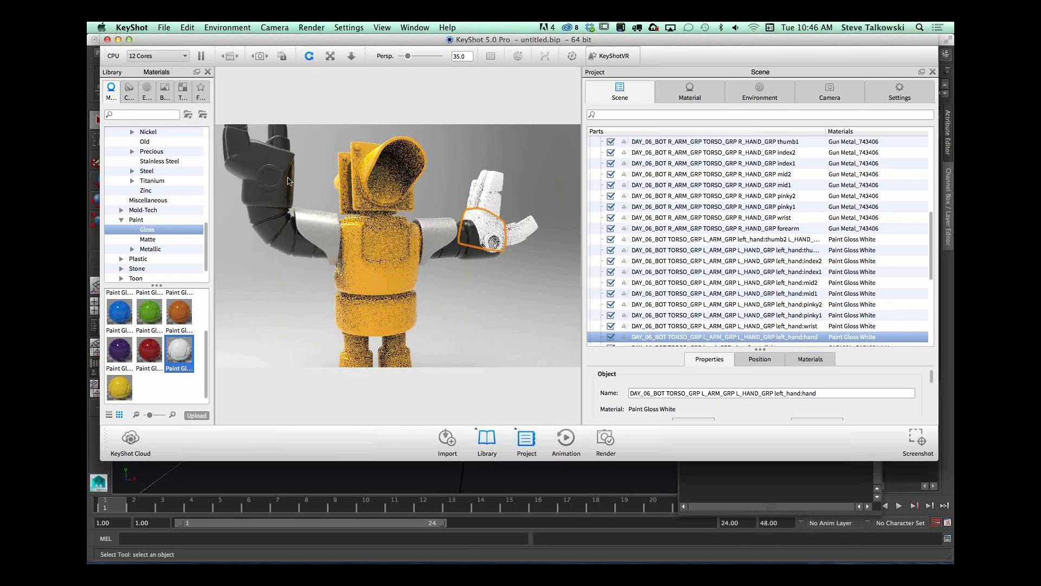
# Step: Paste the copied Paint Gloss White material onto the right forearm, wrist, hand, fingers and thumb
pyautogui.keyDown('shift'); pyautogui.rightClick(279, 201); pyautogui.keyUp('shift')
pyautogui.keyDown('shift'); pyautogui.rightClick(278, 178); pyautogui.keyUp('shift')
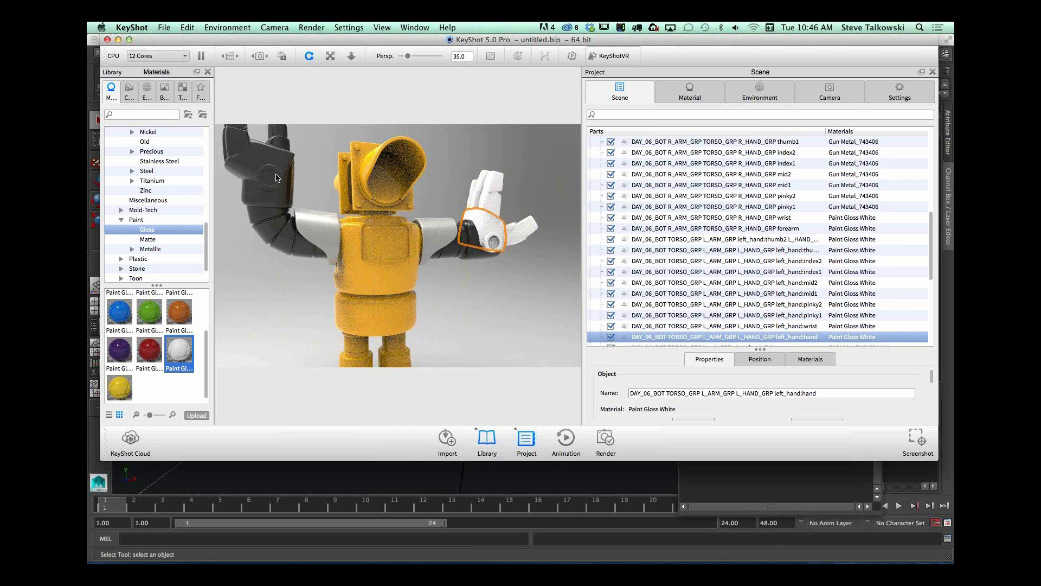
pyautogui.keyDown('shift'); pyautogui.rightClick(250, 143); pyautogui.keyUp('shift')
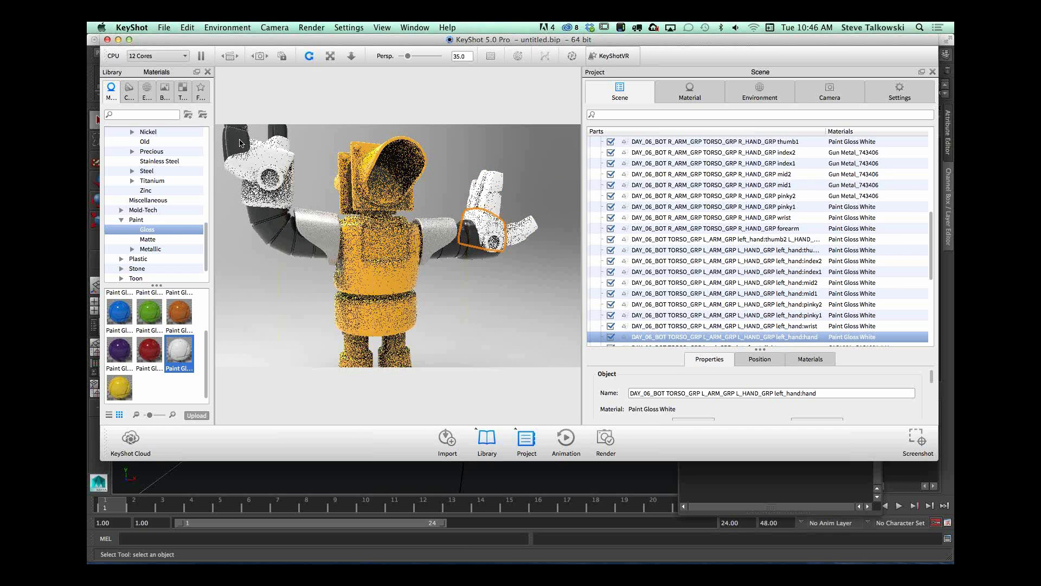
pyautogui.moveTo(340, 226)
pyautogui.mouseDown()
pyautogui.moveTo(387, 244)
pyautogui.moveTo(392, 271)
pyautogui.moveTo(429, 287)
pyautogui.mouseUp()
pyautogui.keyDown('shift'); pyautogui.rightClick(280, 238); pyautogui.keyUp('shift')
pyautogui.keyDown('shift'); pyautogui.rightClick(264, 234); pyautogui.keyUp('shift')
pyautogui.keyDown('shift'); pyautogui.rightClick(258, 269); pyautogui.keyUp('shift')
pyautogui.keyDown('shift'); pyautogui.rightClick(248, 255); pyautogui.keyUp('shift')
pyautogui.keyDown('shift'); pyautogui.rightClick(248, 218); pyautogui.keyUp('shift')
pyautogui.keyDown('shift'); pyautogui.rightClick(301, 218); pyautogui.keyUp('shift')
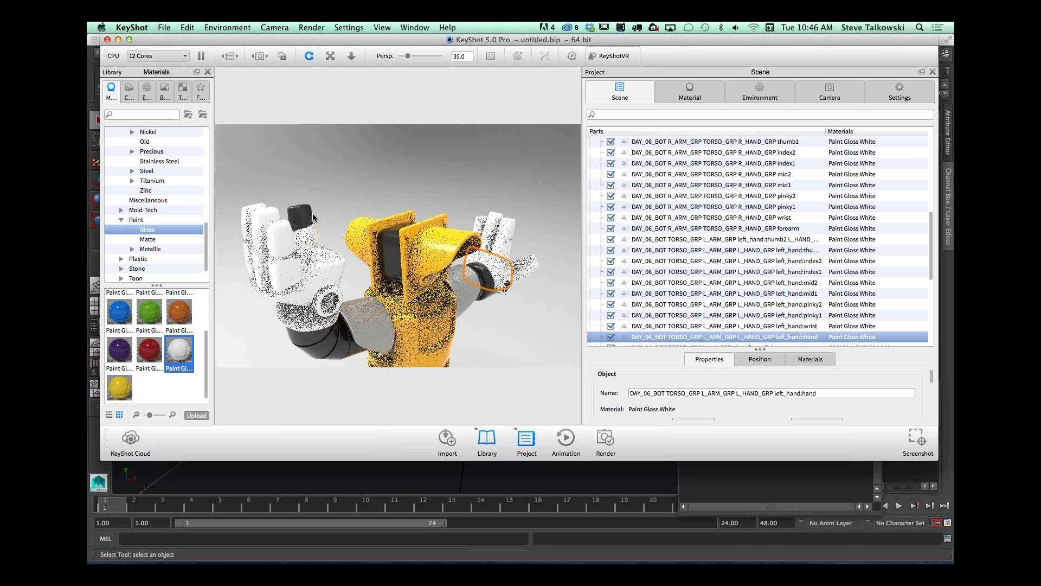
pyautogui.keyDown('shift'); pyautogui.rightClick(309, 215); pyautogui.keyUp('shift')
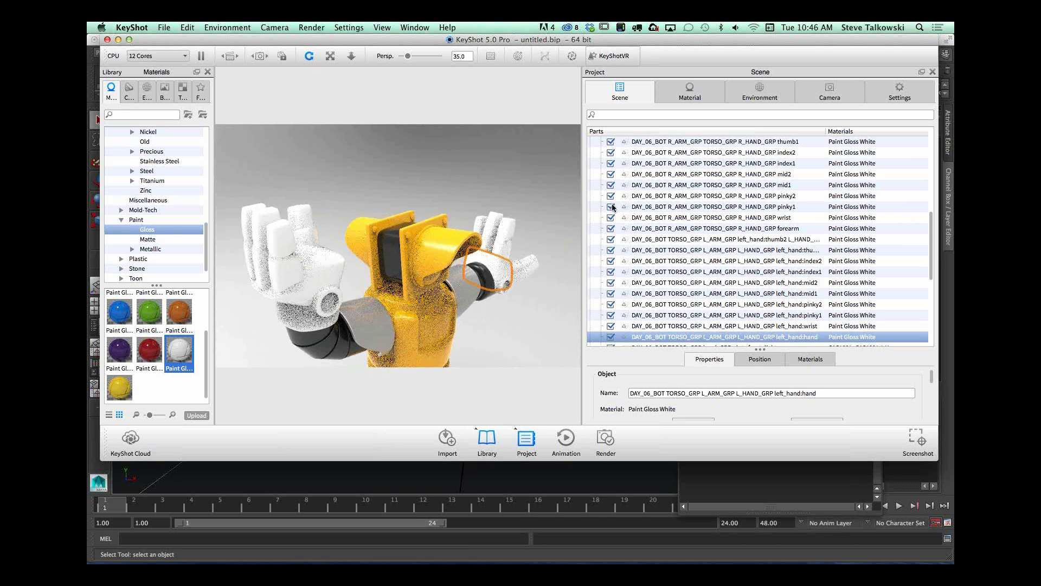
# Step: Copy the front light hood's yellow CAS1021_CAS1021 #42 material onto the cubeHead part
pyautogui.moveTo(514, 189); pyautogui.dragTo(457, 266)
pyautogui.click(394, 199)
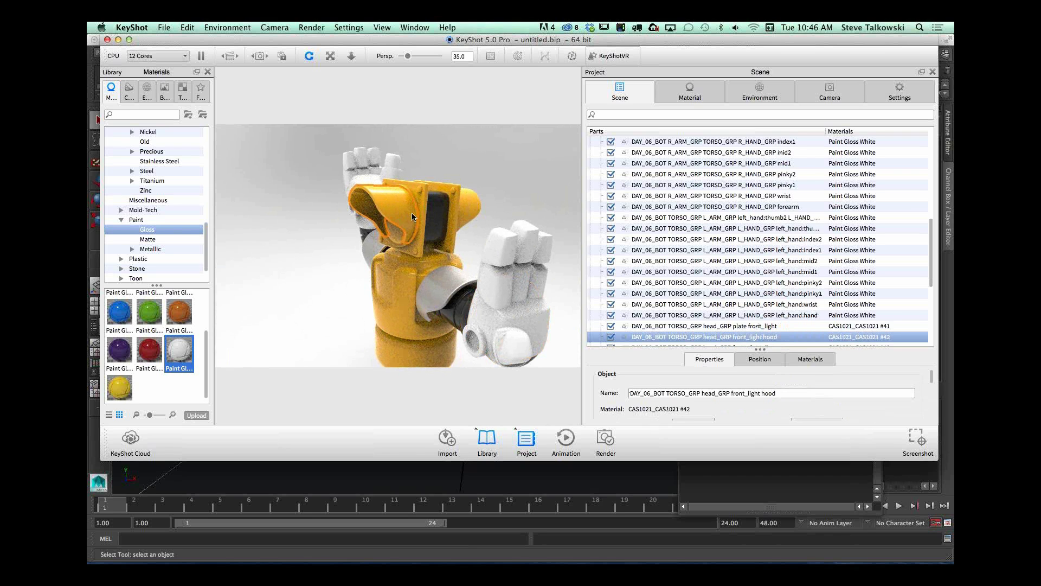
pyautogui.keyDown('shift'); pyautogui.rightClick(440, 215); pyautogui.keyUp('shift')
# Step: Copy the left arm's Paint Gloss Black material onto the left and right leg parts
pyautogui.moveTo(433, 335); pyautogui.dragTo(486, 330)
pyautogui.moveTo(486, 330); pyautogui.dragTo(485, 229, button='middle')
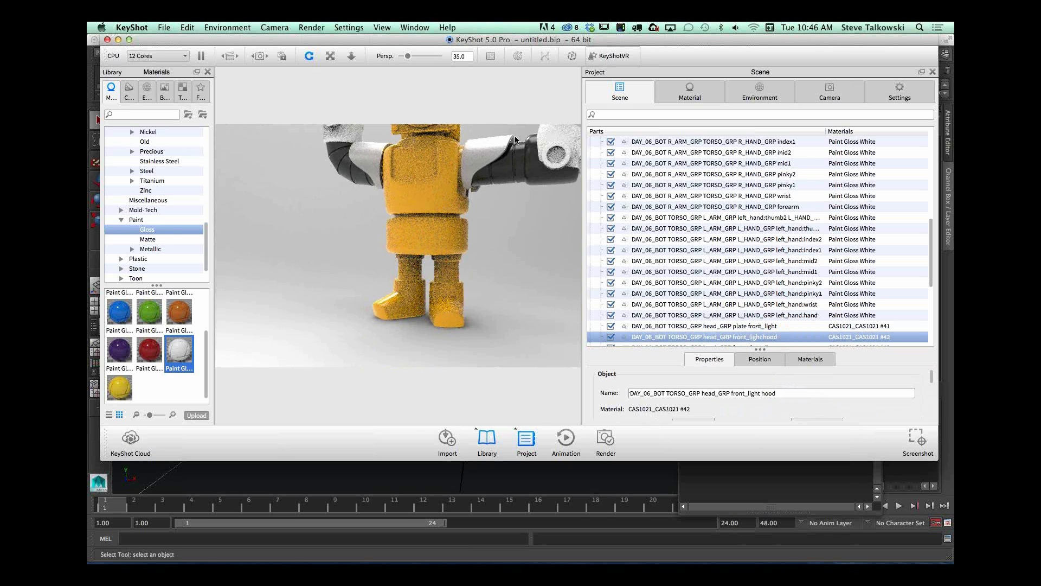
pyautogui.click(504, 175)
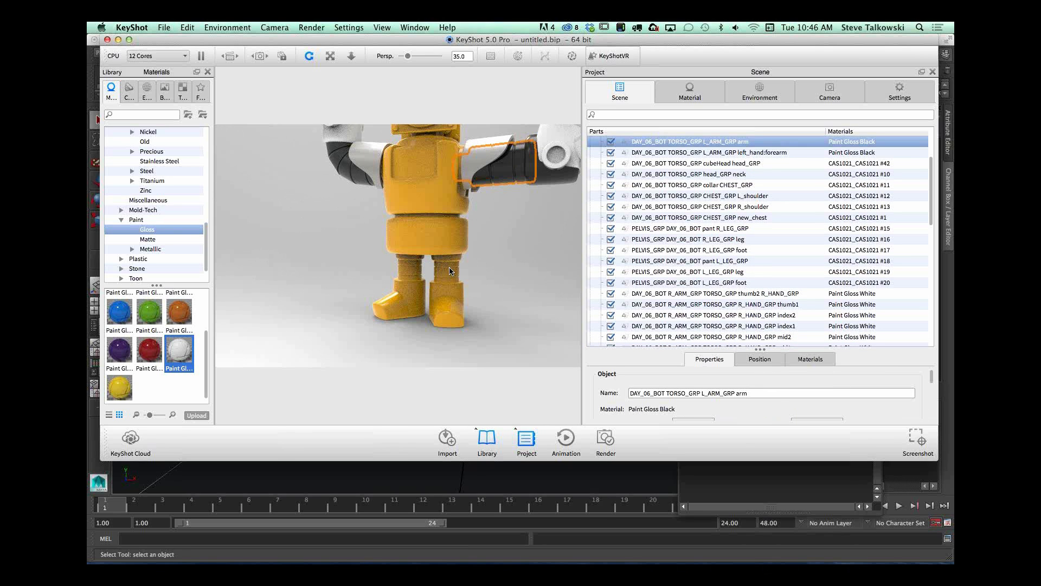
pyautogui.keyDown('shift'); pyautogui.rightClick(450, 267); pyautogui.keyUp('shift')
pyautogui.keyDown('shift'); pyautogui.rightClick(411, 270); pyautogui.keyUp('shift')
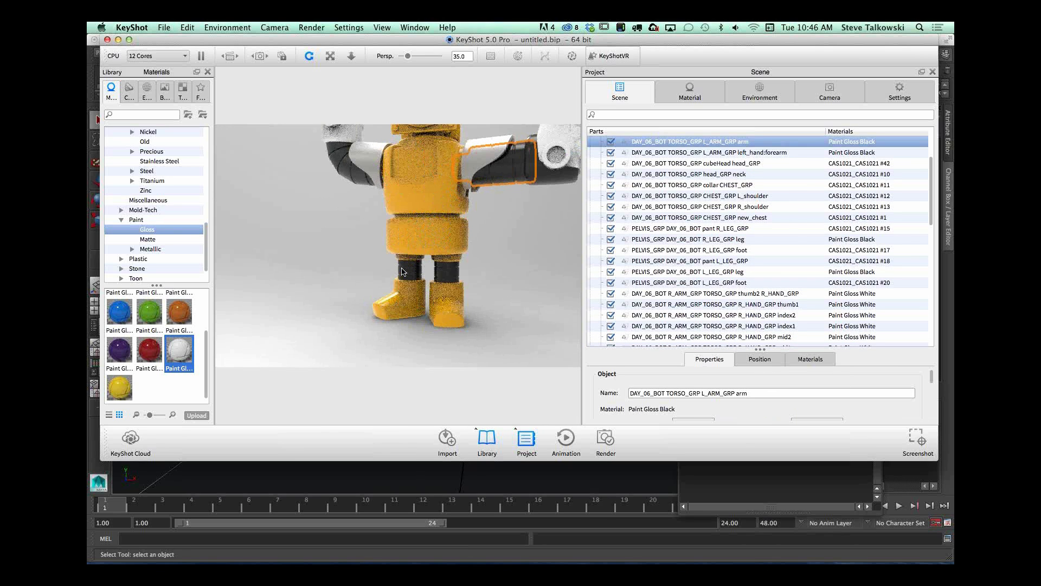
# Step: Apply the Hot Hues Solid material Brick House_745636 to both feet and copy it onto the right and left pant parts
pyautogui.click(410, 309)
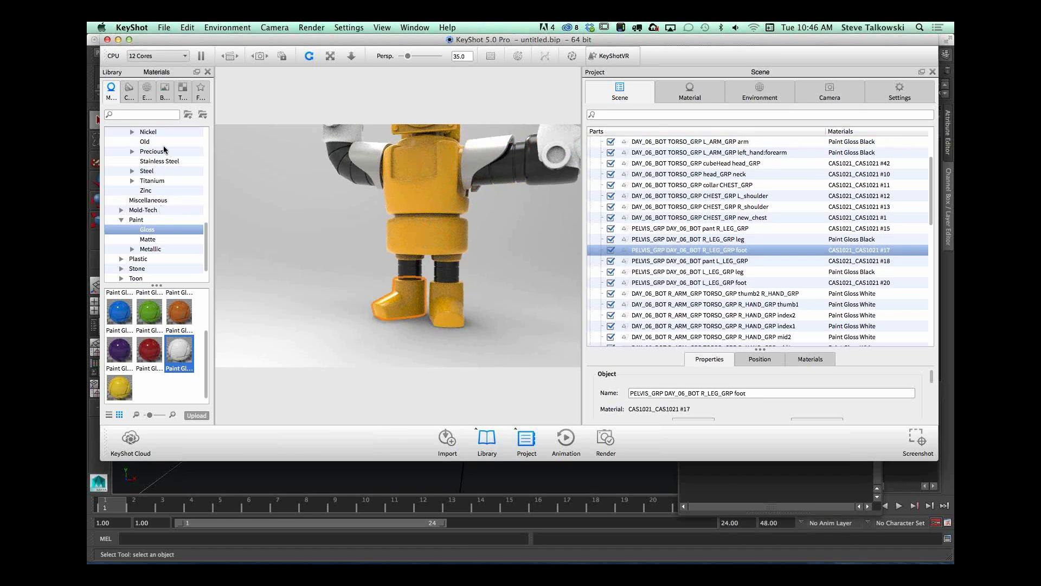
pyautogui.moveTo(206, 239); pyautogui.dragTo(209, 138)
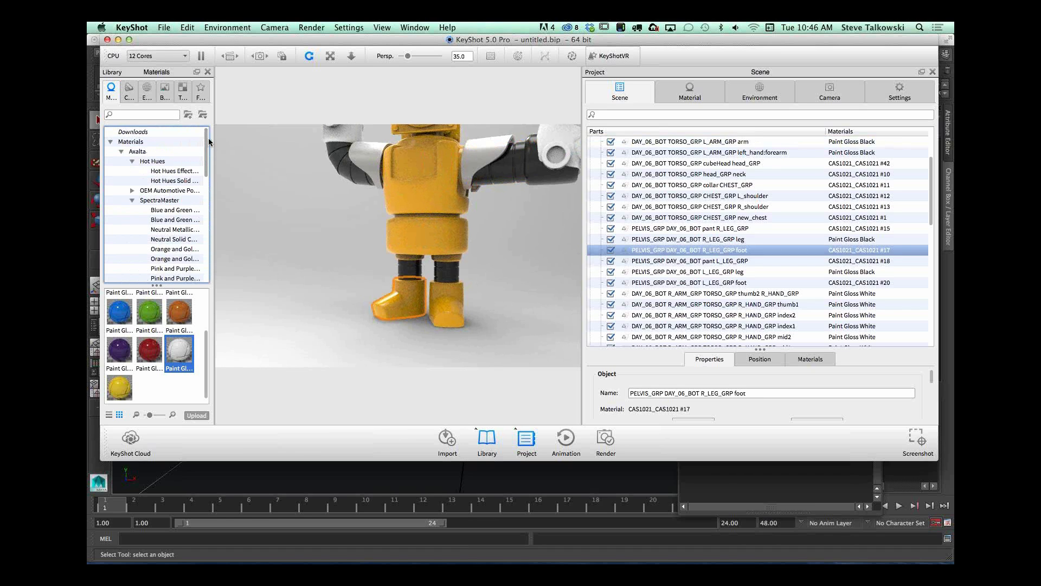
pyautogui.click(172, 181)
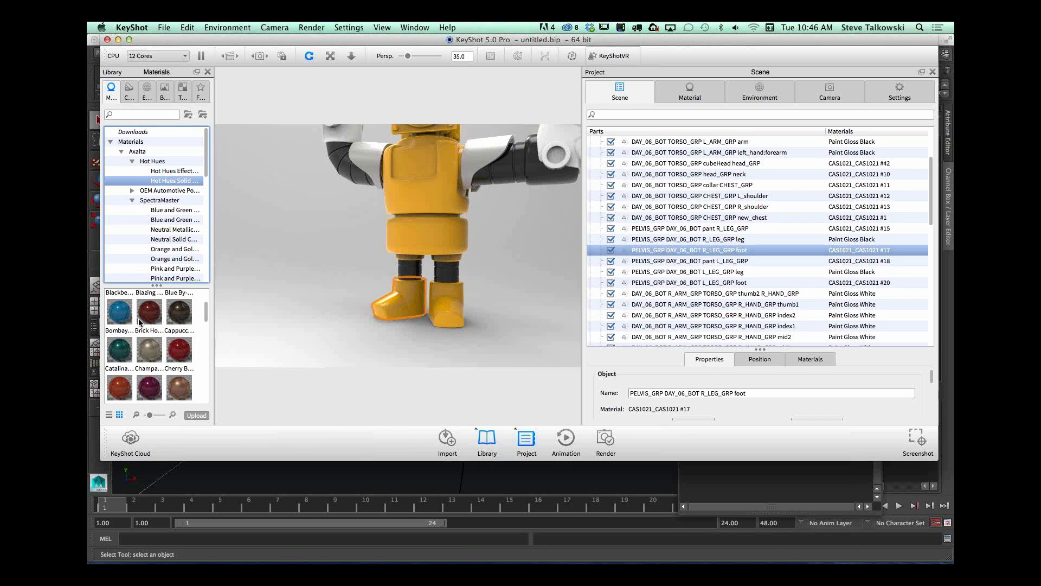
pyautogui.moveTo(149, 312); pyautogui.dragTo(410, 304)
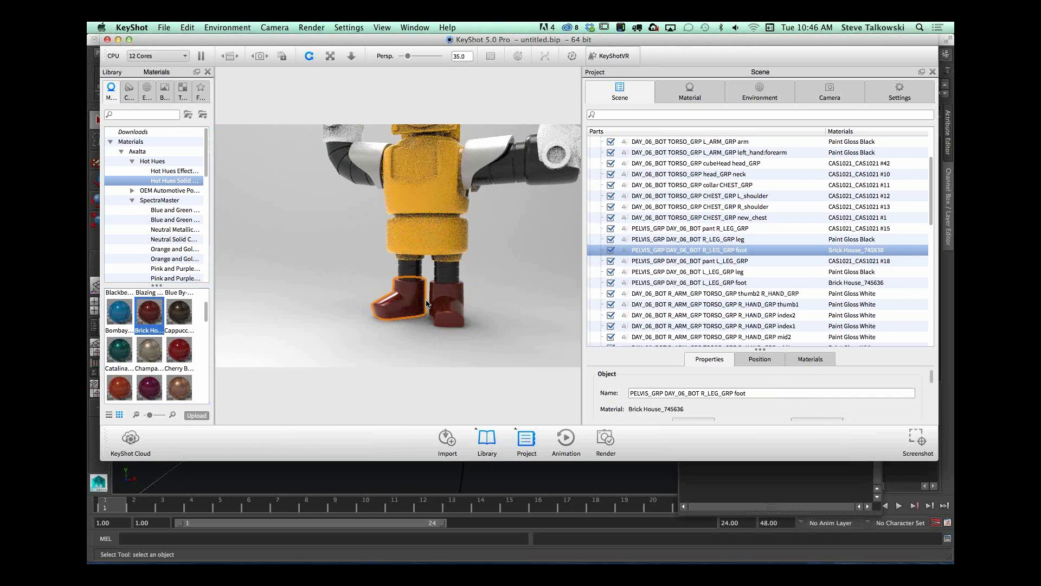
pyautogui.moveTo(519, 285); pyautogui.dragTo(548, 271)
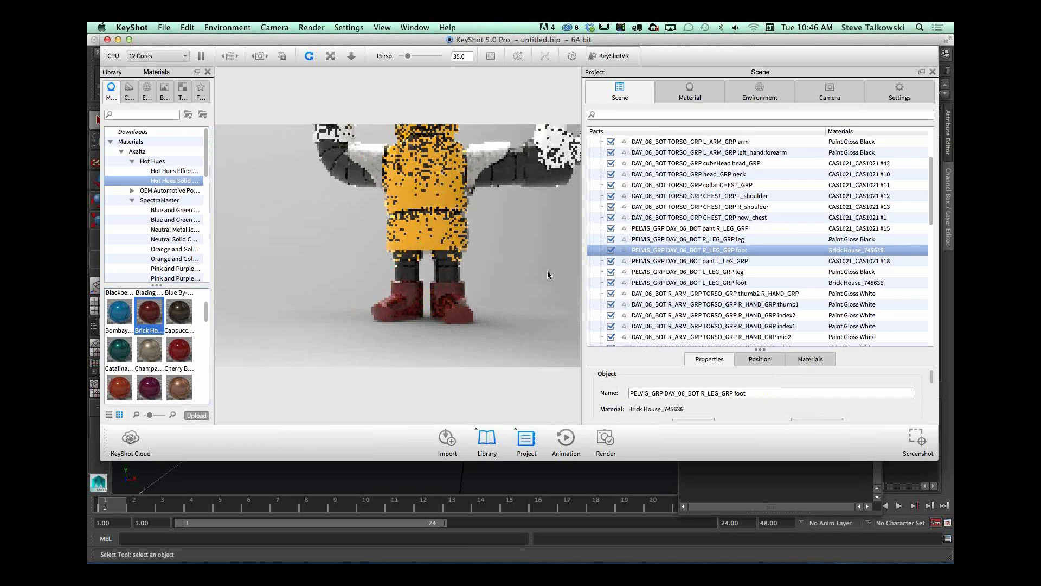
pyautogui.keyDown('shift'); pyautogui.rightClick(418, 262); pyautogui.keyUp('shift')
pyautogui.keyDown('shift'); pyautogui.rightClick(453, 258); pyautogui.keyUp('shift')
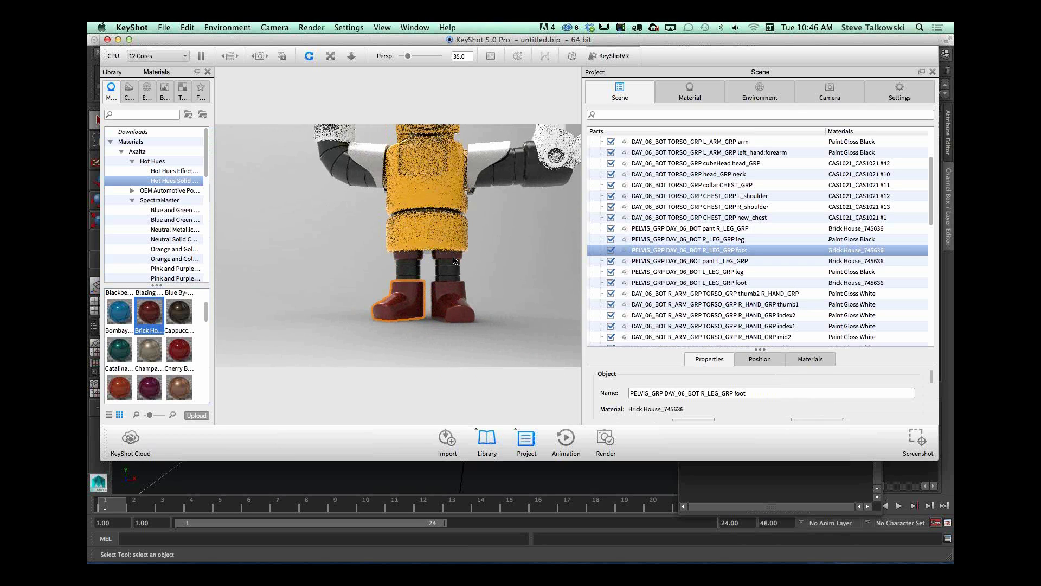
# Step: Try the Cherry Bomb_745525 material on the new_chest part, and replace it with the collar's yellow CAS1021_CAS1021 #11 material
pyautogui.moveTo(177, 355); pyautogui.dragTo(428, 185)
pyautogui.moveTo(567, 270); pyautogui.dragTo(557, 311, button='middle')
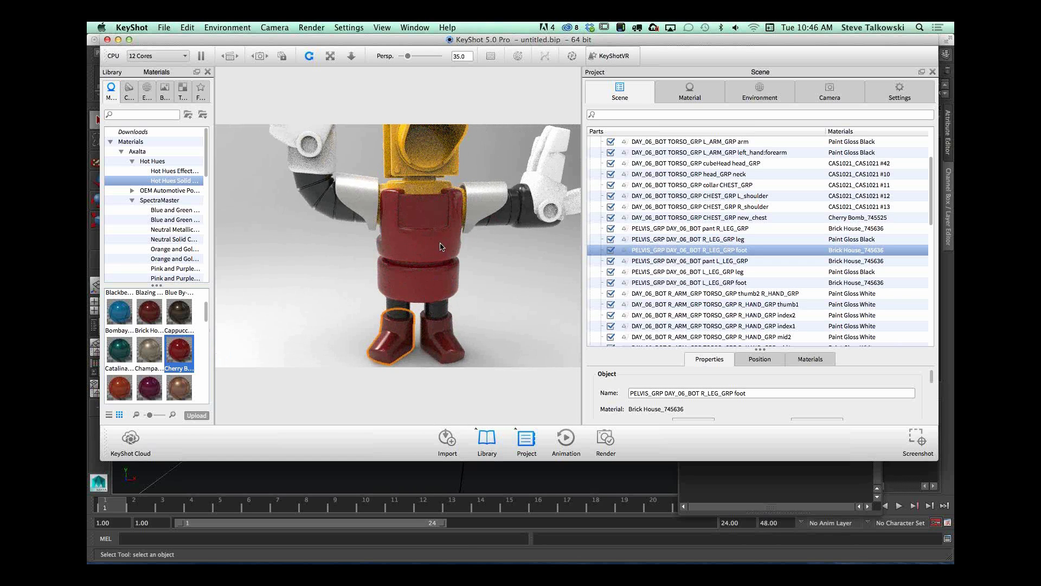
pyautogui.keyDown('shift'); pyautogui.click(427, 188); pyautogui.keyUp('shift')
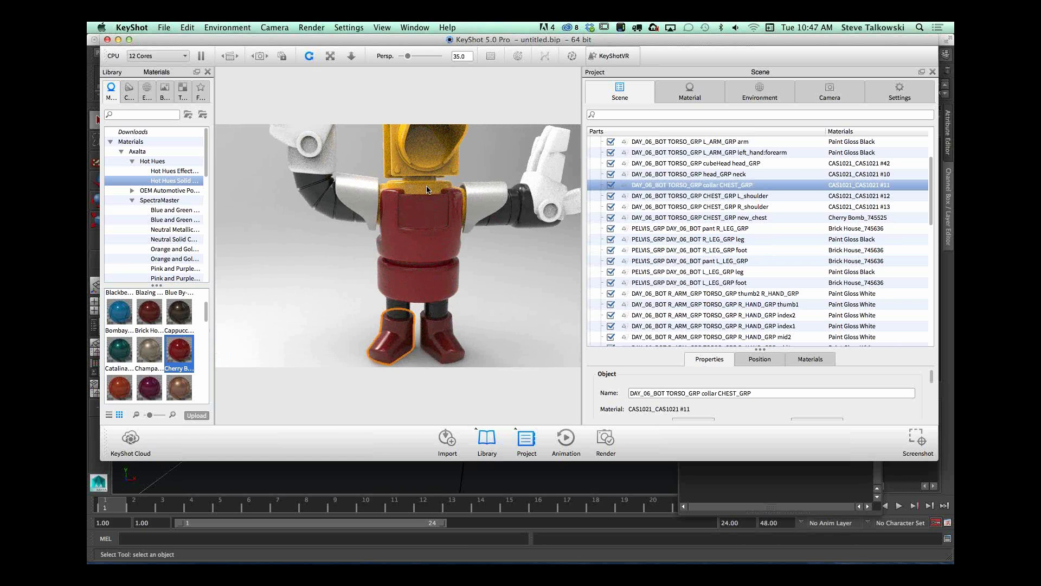
pyautogui.keyDown('shift'); pyautogui.rightClick(424, 232); pyautogui.keyUp('shift')
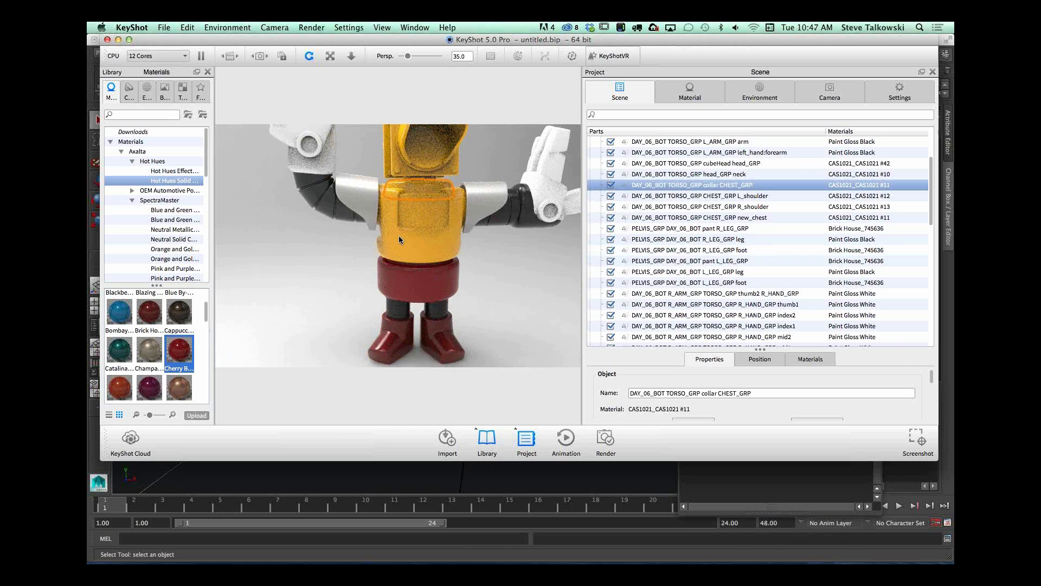
# Step: Copy the chest's yellow material onto the left and right shoulder parts
pyautogui.moveTo(398, 236); pyautogui.dragTo(436, 266, button='middle')
pyautogui.scroll(3, 437, 264)
pyautogui.moveTo(442, 256); pyautogui.dragTo(381, 255)
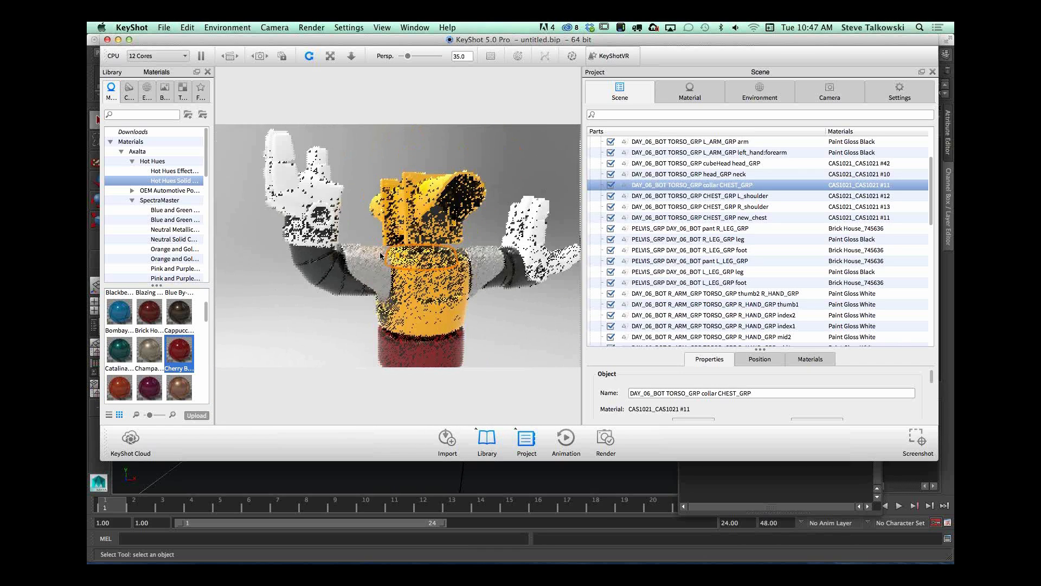
pyautogui.click(437, 311)
pyautogui.keyDown('shift'); pyautogui.rightClick(377, 265); pyautogui.keyUp('shift')
pyautogui.keyDown('shift'); pyautogui.rightClick(485, 281); pyautogui.keyUp('shift')
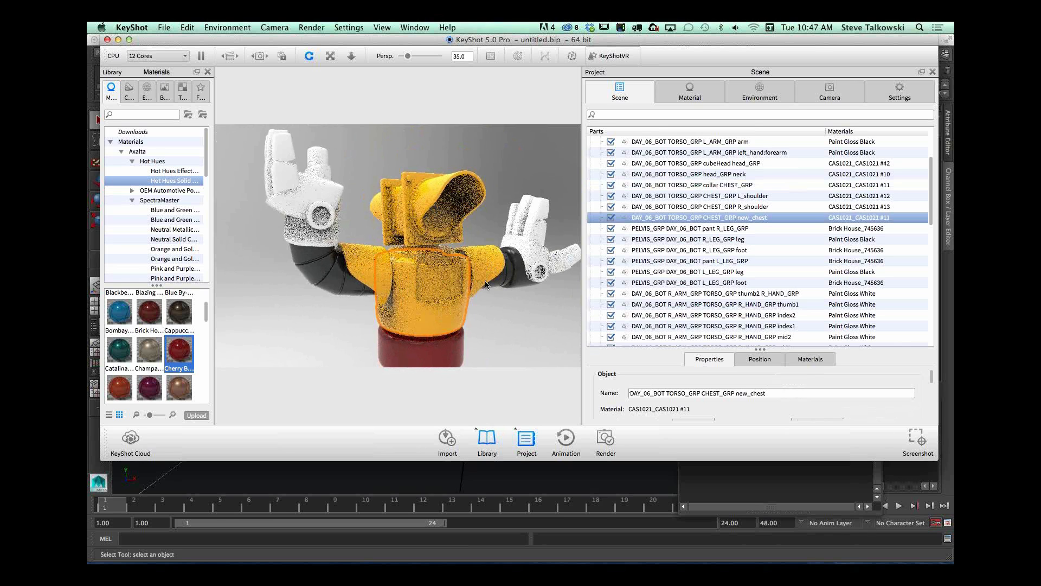
# Step: Select the front_light lens part inside the head's hood
pyautogui.moveTo(485, 281); pyautogui.dragTo(429, 271)
pyautogui.keyDown('alt'); pyautogui.moveTo(429, 272); pyautogui.dragTo(626, 246, button='right'); pyautogui.keyUp('alt')
pyautogui.moveTo(491, 264); pyautogui.dragTo(454, 266)
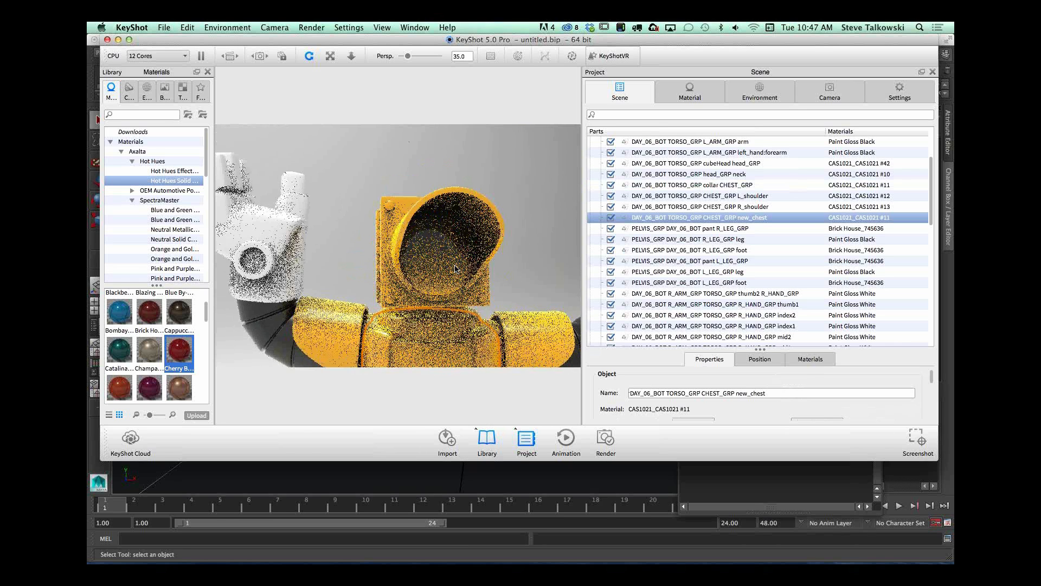
pyautogui.click(437, 282)
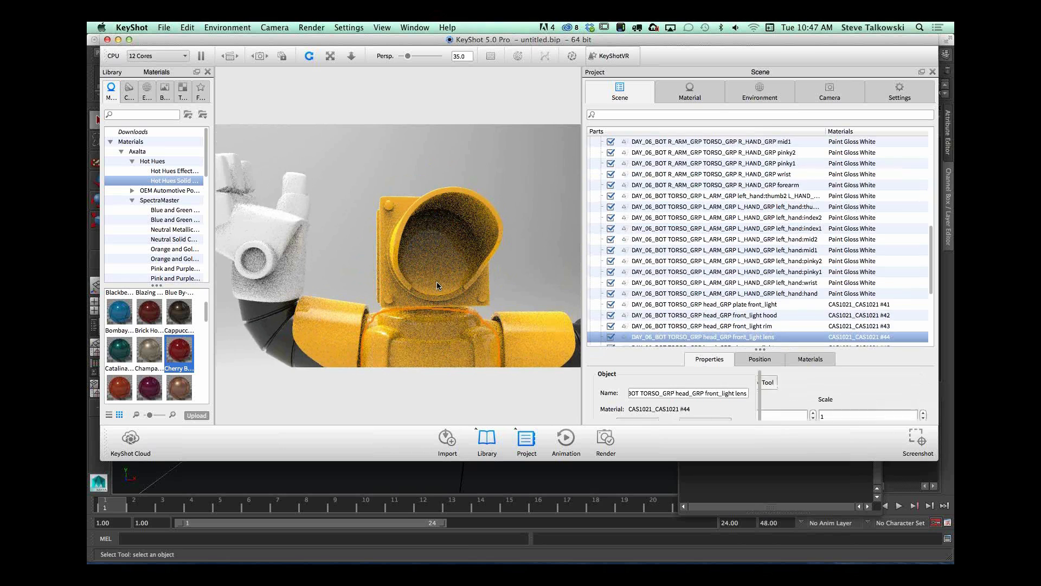
# Step: Switch to Maya and examine the front light lens's UV layout in the UV Texture Editor
pyautogui.click(500, 476)
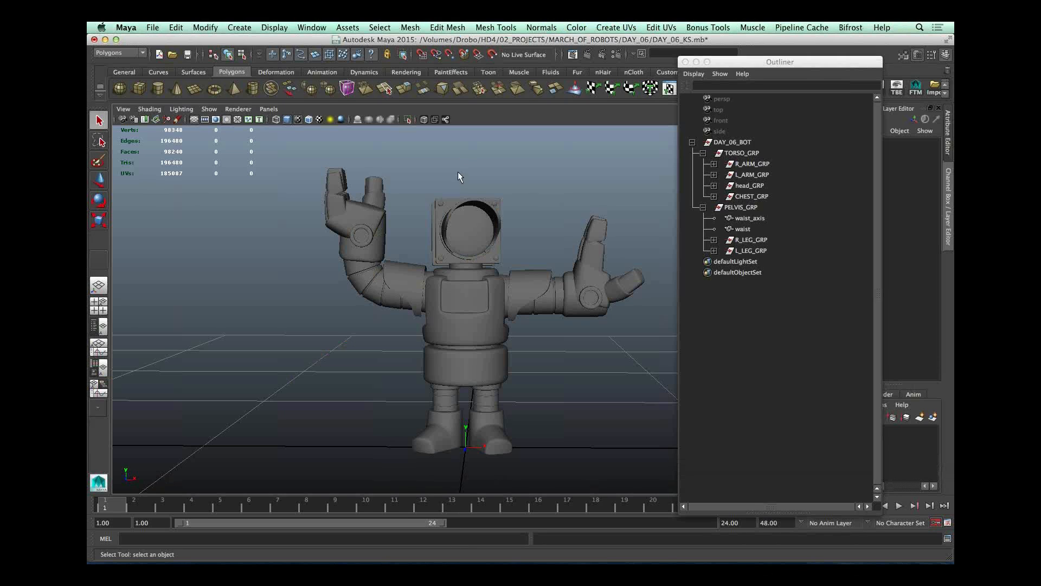
pyautogui.click(475, 234)
pyautogui.click(410, 27)
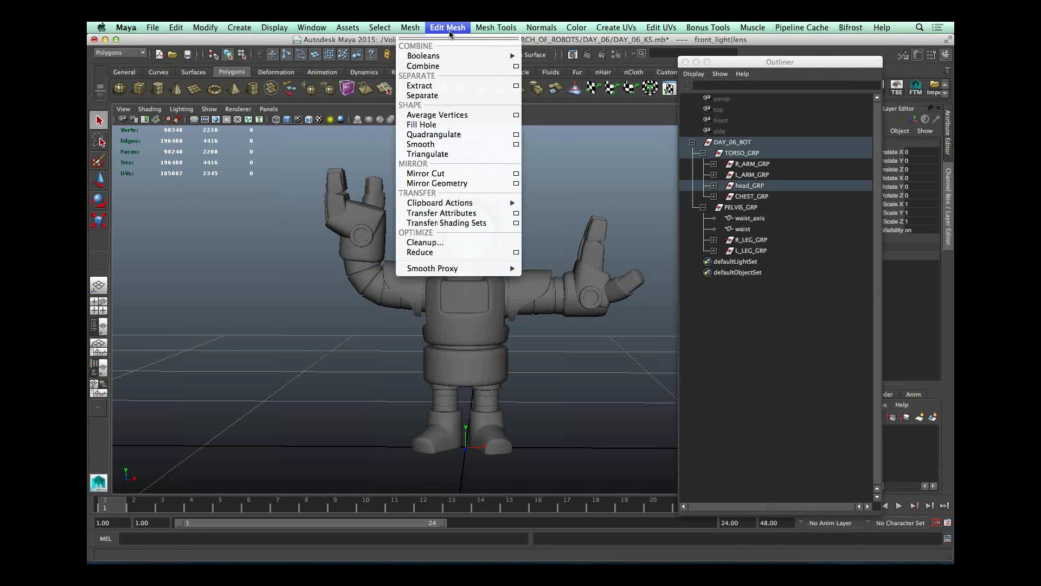
pyautogui.moveTo(280, 27)
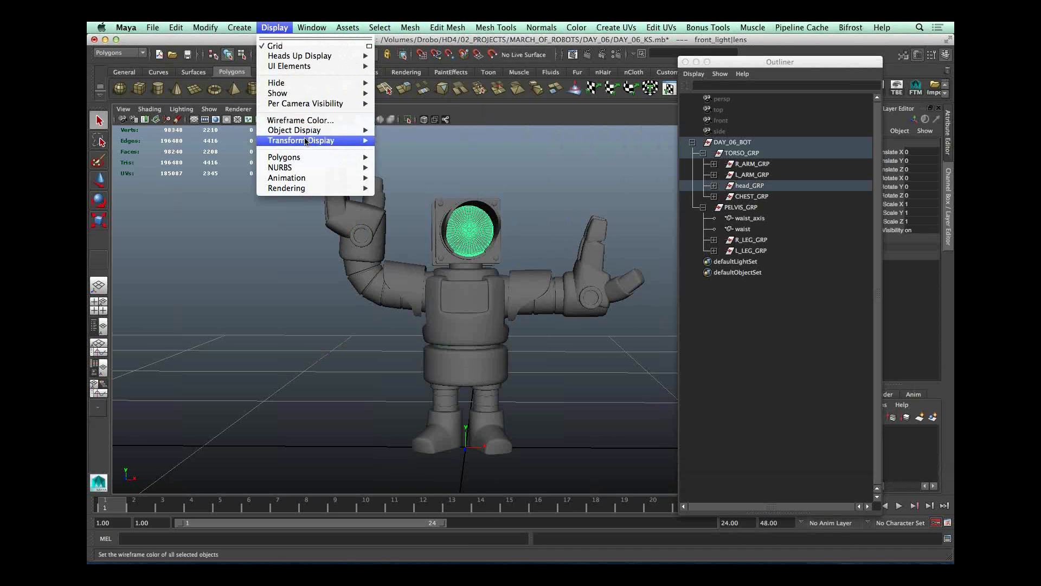
pyautogui.moveTo(312, 27)
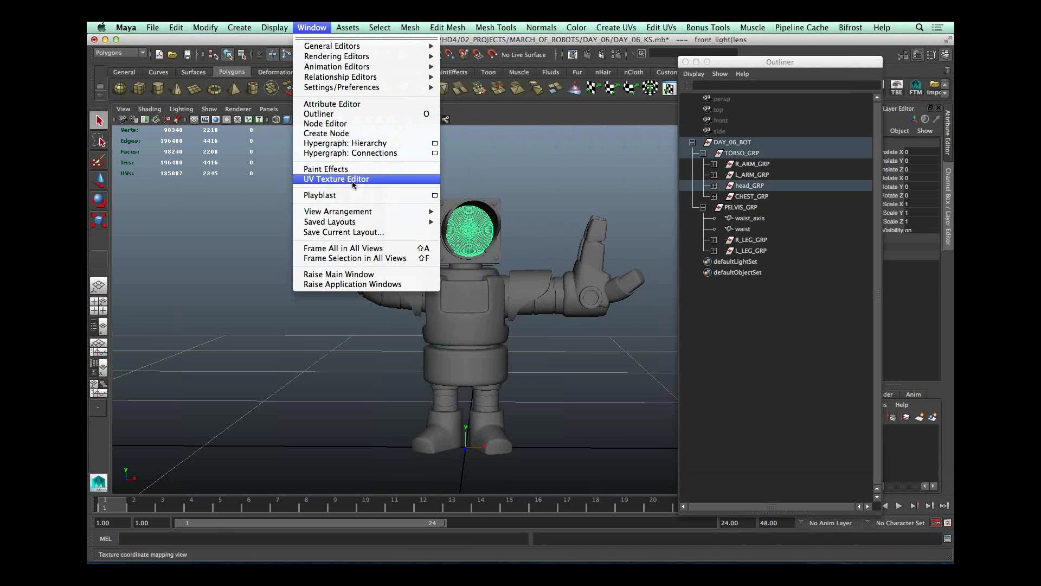
pyautogui.click(347, 179)
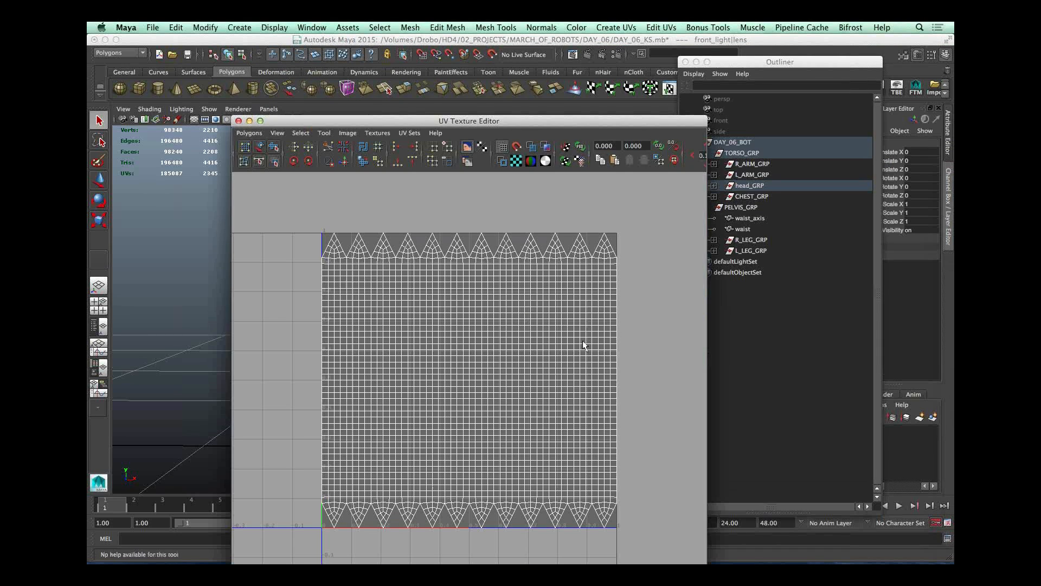
pyautogui.click(157, 293)
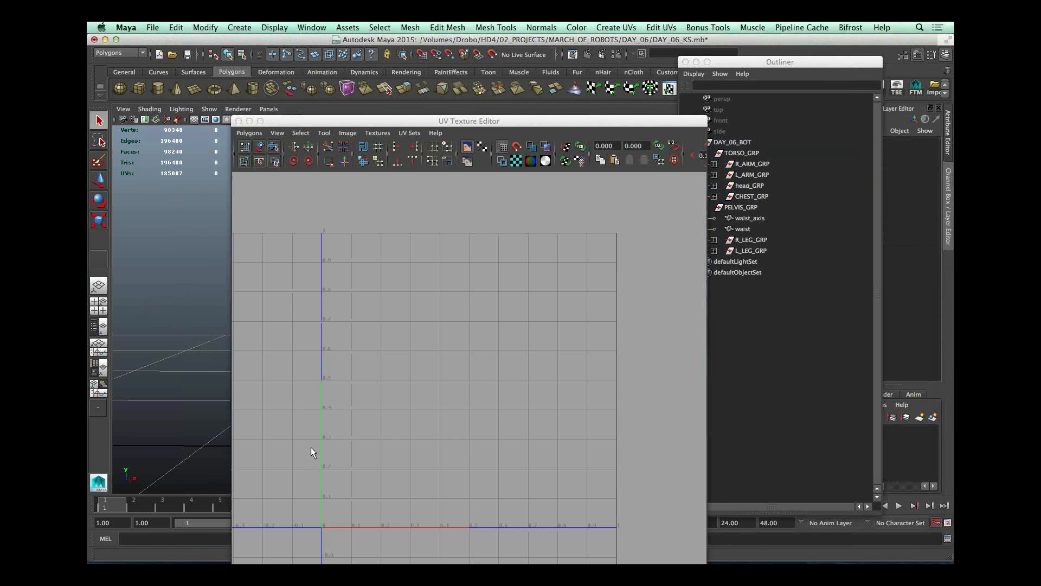
# Step: Switch back to KeyShot and apply the Glass Ridges White material from the Glass library to the front light lens
pyautogui.press('super+Tab')
pyautogui.press('super+shift+Tab')
pyautogui.press('super+shift+Tab')
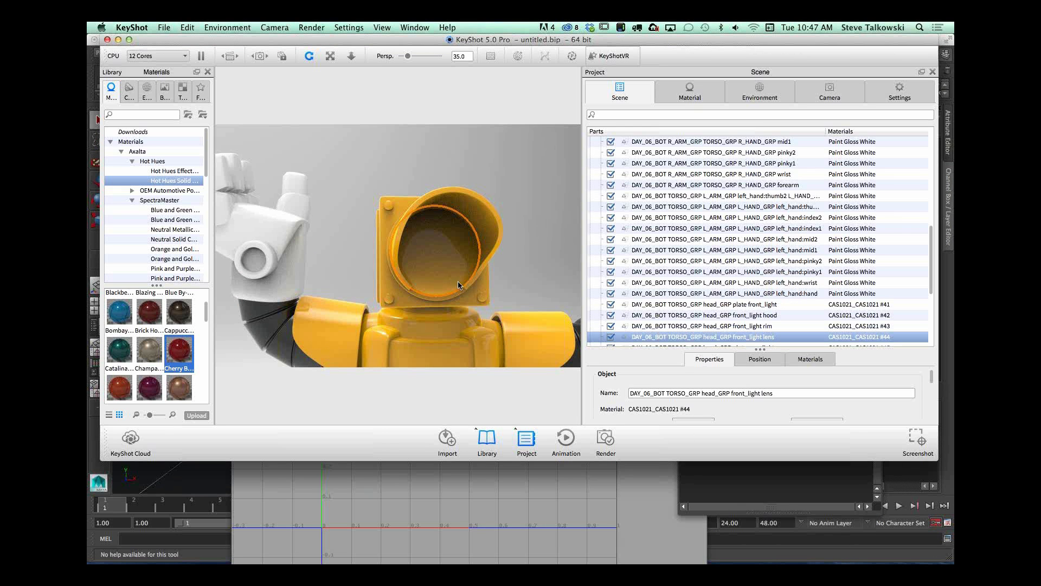
pyautogui.click(206, 142)
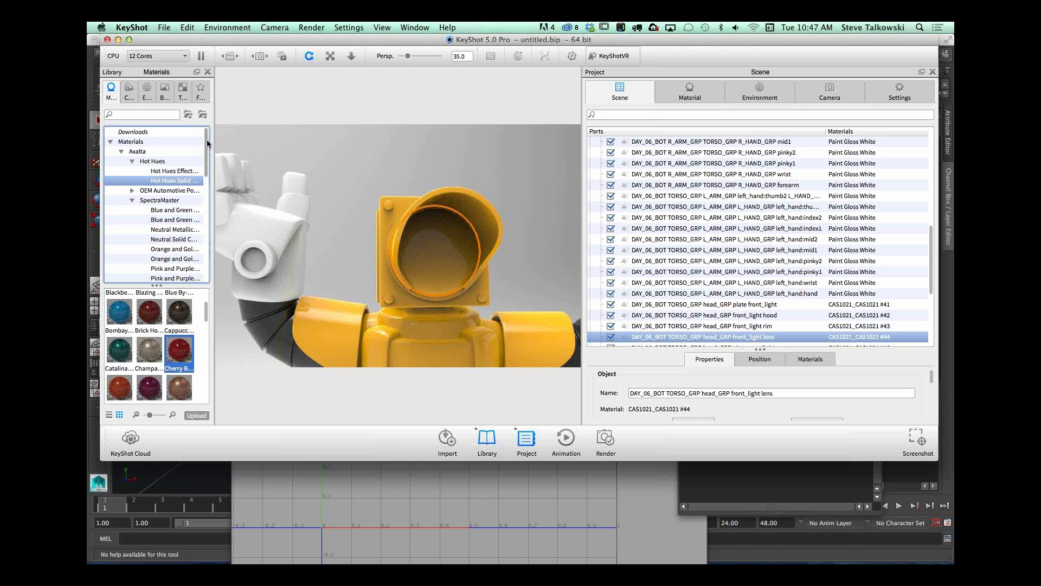
pyautogui.click(207, 309)
pyautogui.moveTo(206, 310); pyautogui.dragTo(187, 291)
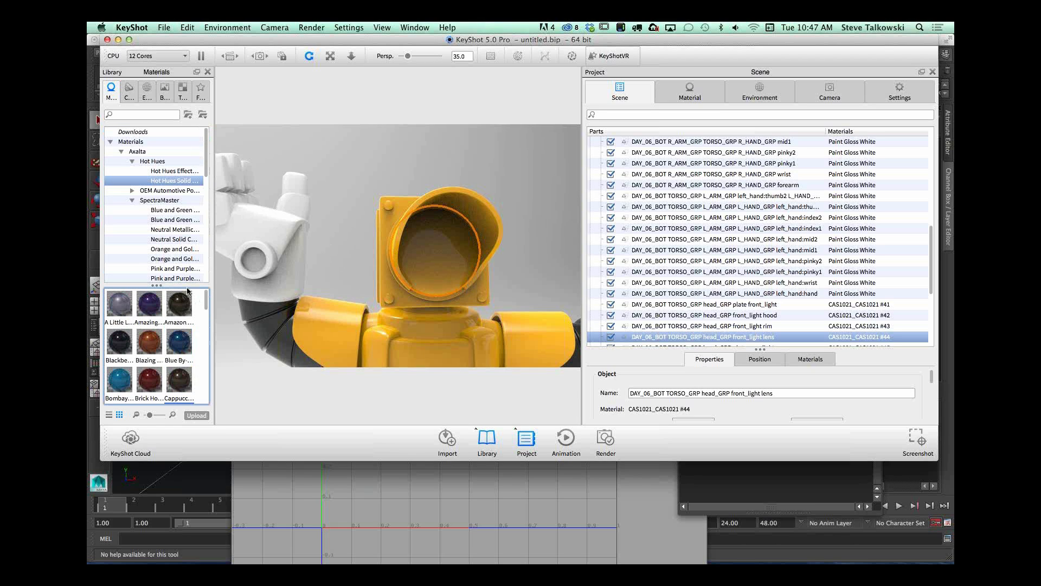
pyautogui.moveTo(207, 162); pyautogui.dragTo(203, 209)
pyautogui.click(142, 191)
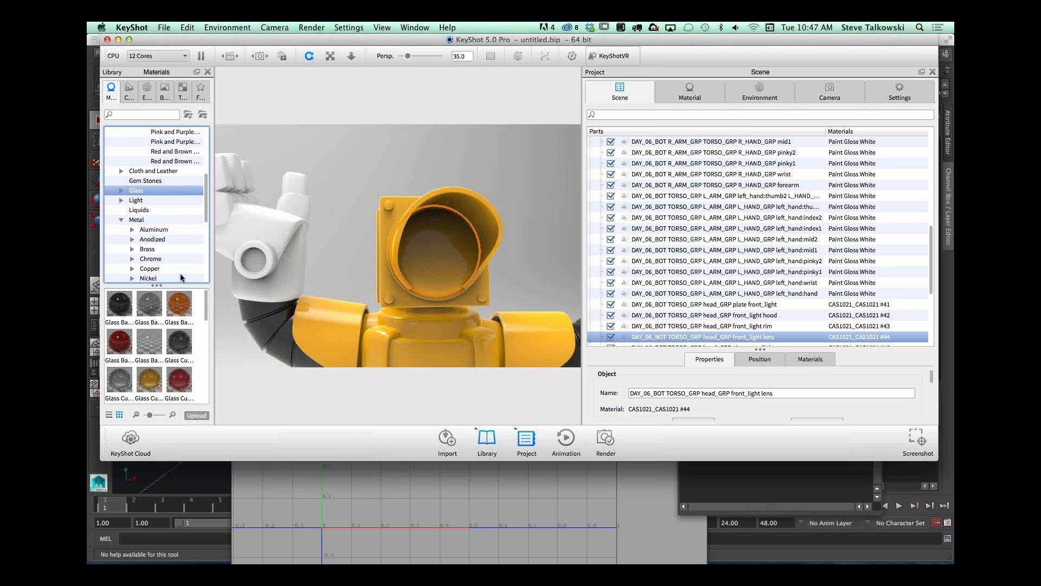
pyautogui.moveTo(204, 304)
pyautogui.mouseDown()
pyautogui.moveTo(204, 336)
pyautogui.moveTo(202, 292)
pyautogui.mouseUp()
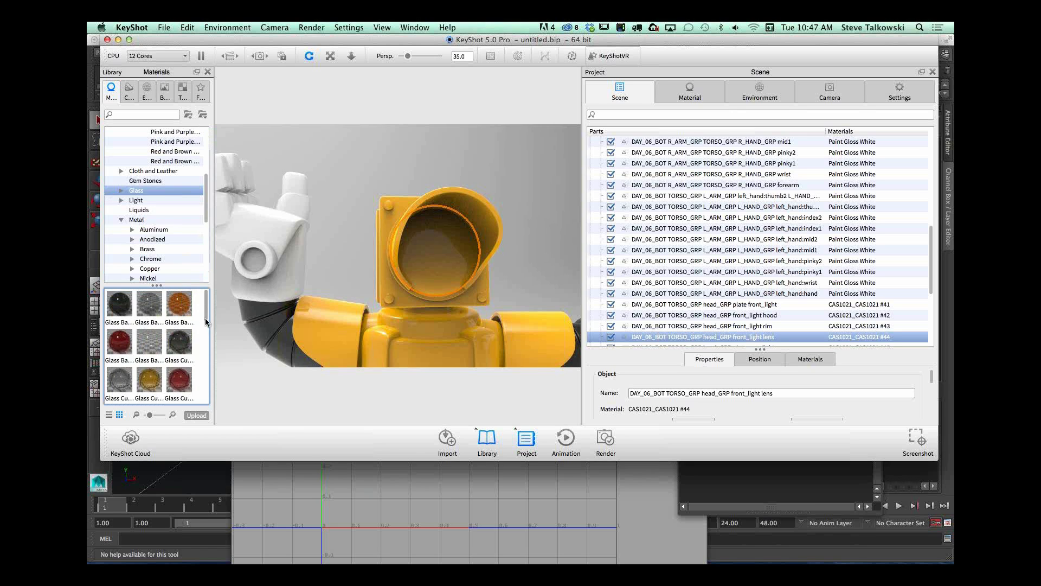
pyautogui.click(184, 339)
pyautogui.moveTo(204, 340); pyautogui.dragTo(200, 391)
pyautogui.moveTo(119, 355); pyautogui.dragTo(429, 259)
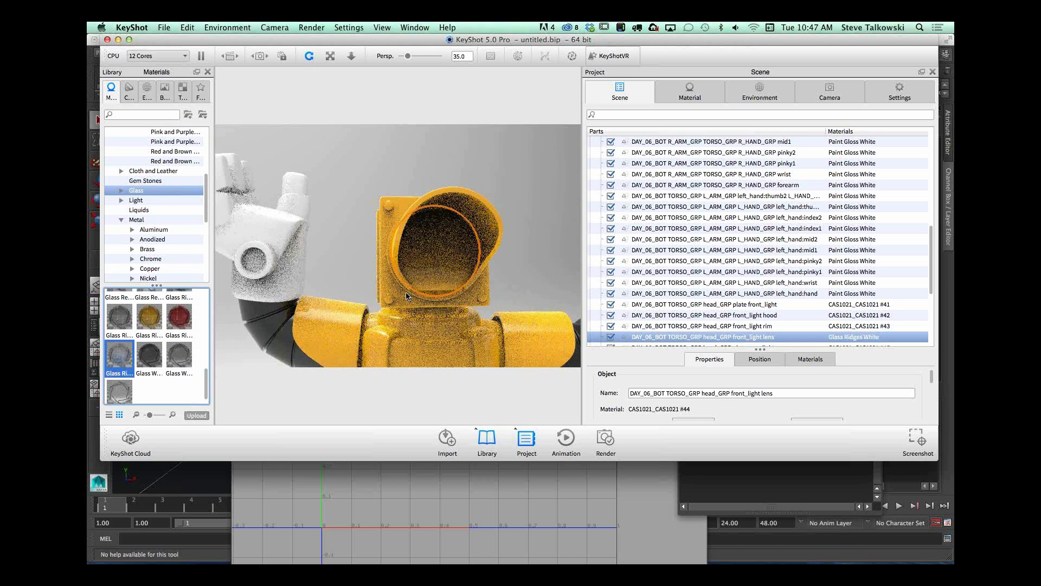
pyautogui.moveTo(207, 384); pyautogui.dragTo(207, 387)
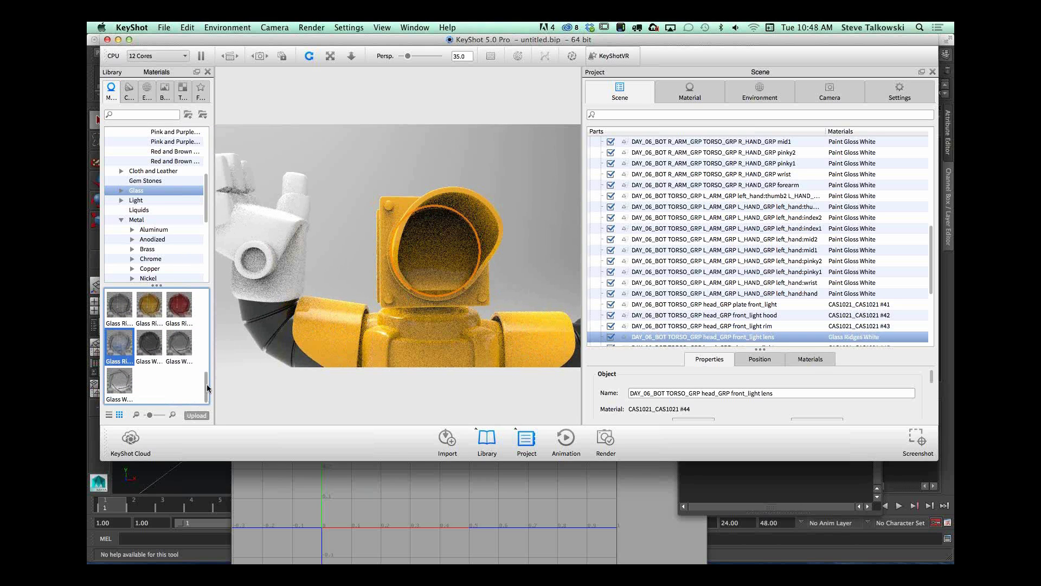
# Step: Examine the texture settings of the lens's Glass Ridges White material, and check the materials on the whole robot
pyautogui.doubleClick(432, 266)
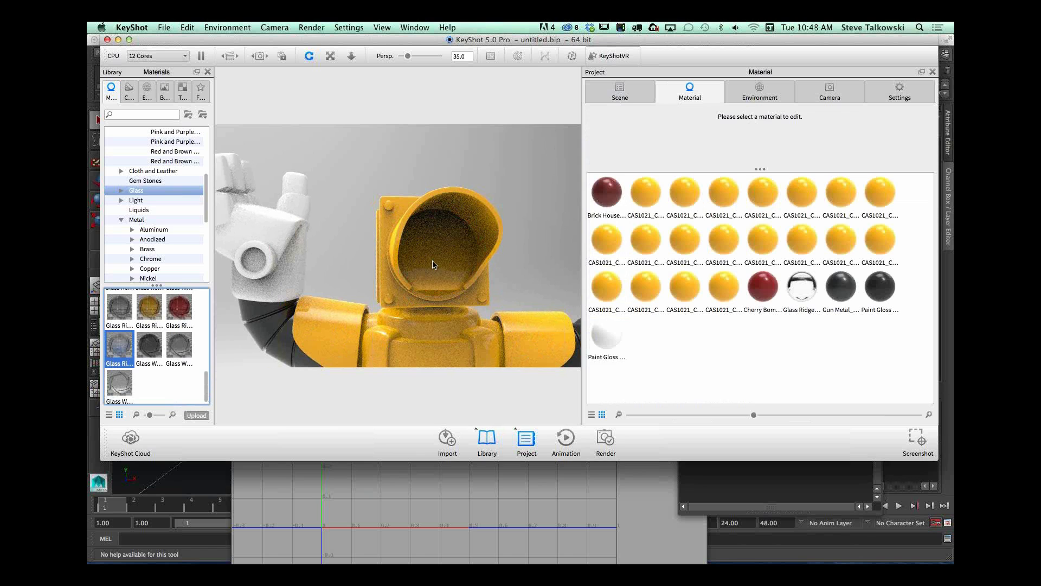
pyautogui.click(769, 169)
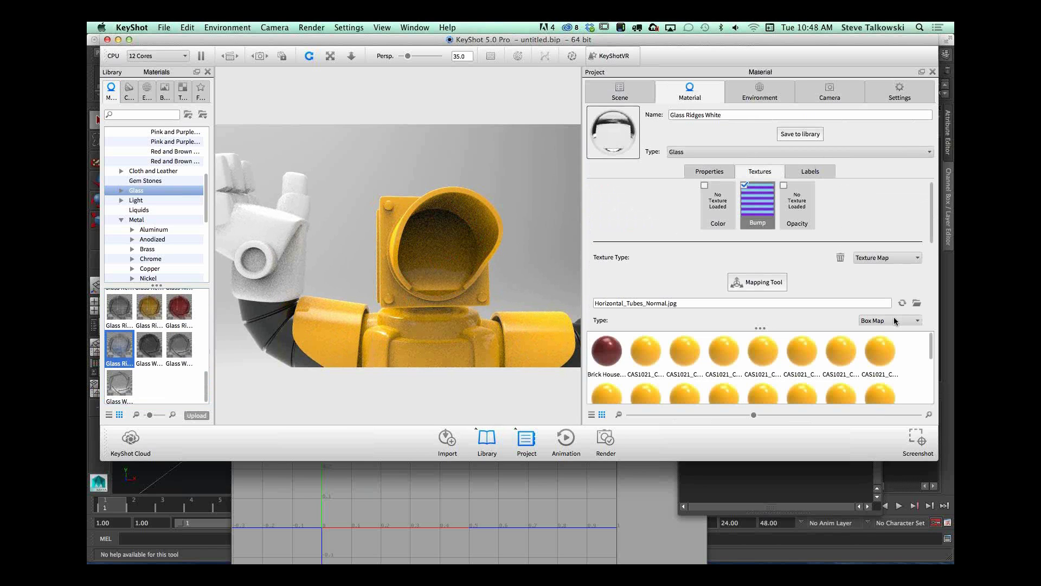
pyautogui.moveTo(428, 278); pyautogui.dragTo(422, 243)
pyautogui.scroll(-8, 423, 243)
pyautogui.moveTo(420, 266); pyautogui.dragTo(423, 241, button='middle')
pyautogui.scroll(2, 423, 241)
# Step: Open DAY_06_KS.bip from the MARCH_OF_ROBOTS DAY_06 folder without saving the current scene, and enlarge the window to fill the screen
pyautogui.click(164, 29)
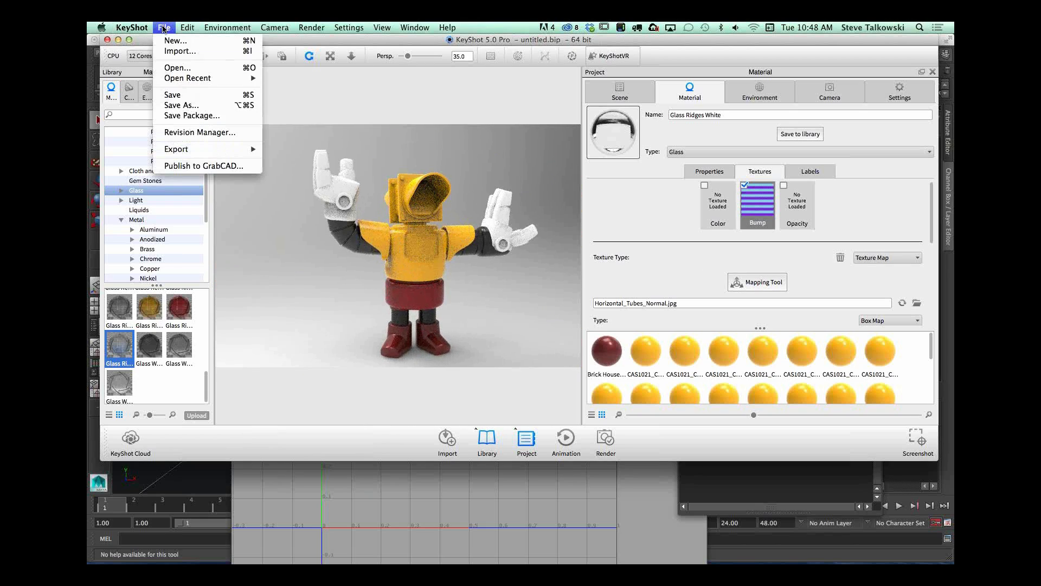
pyautogui.click(203, 60)
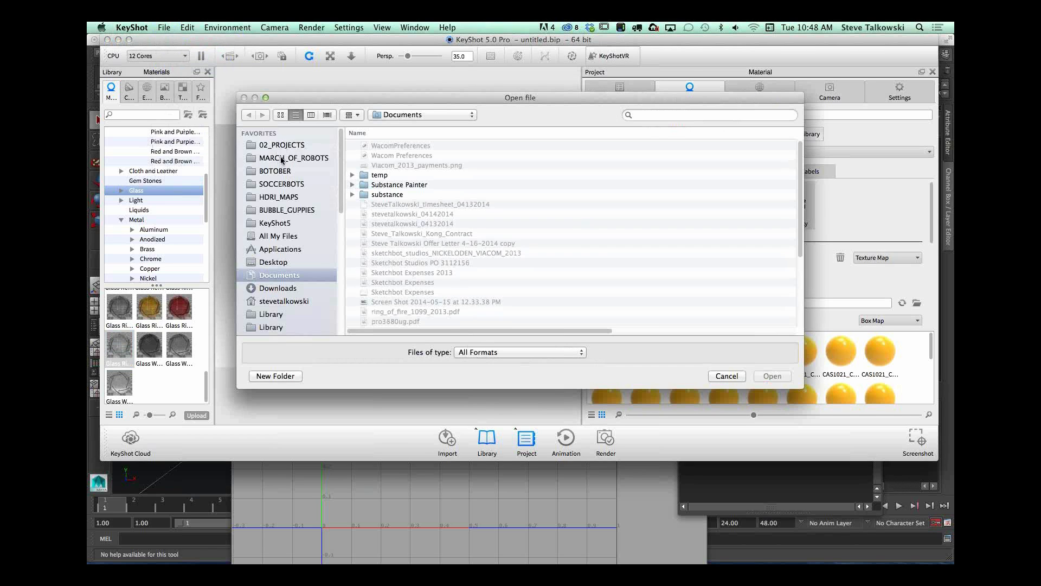
pyautogui.click(280, 158)
pyautogui.doubleClick(399, 253)
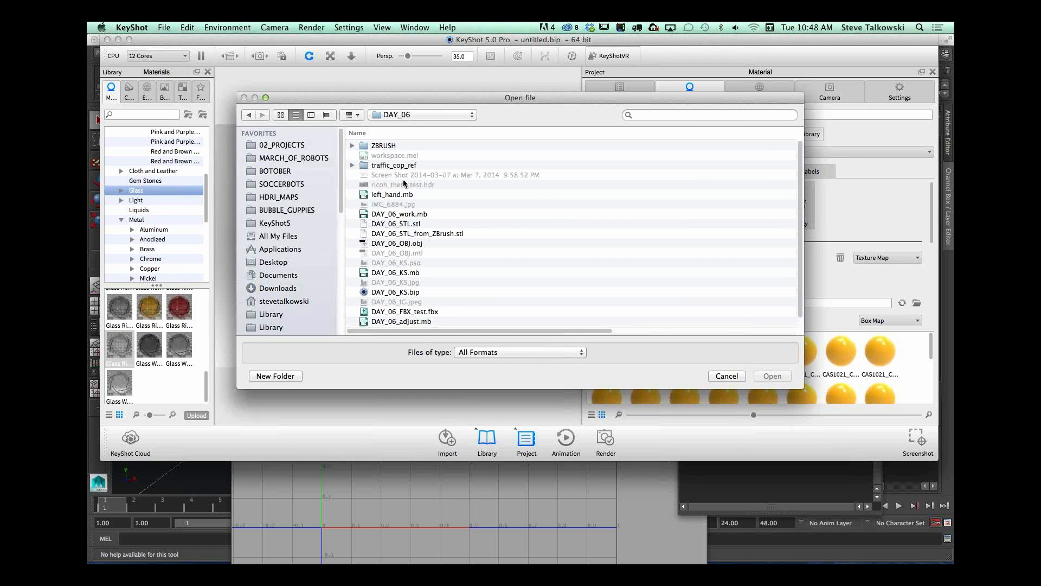
pyautogui.click(393, 292)
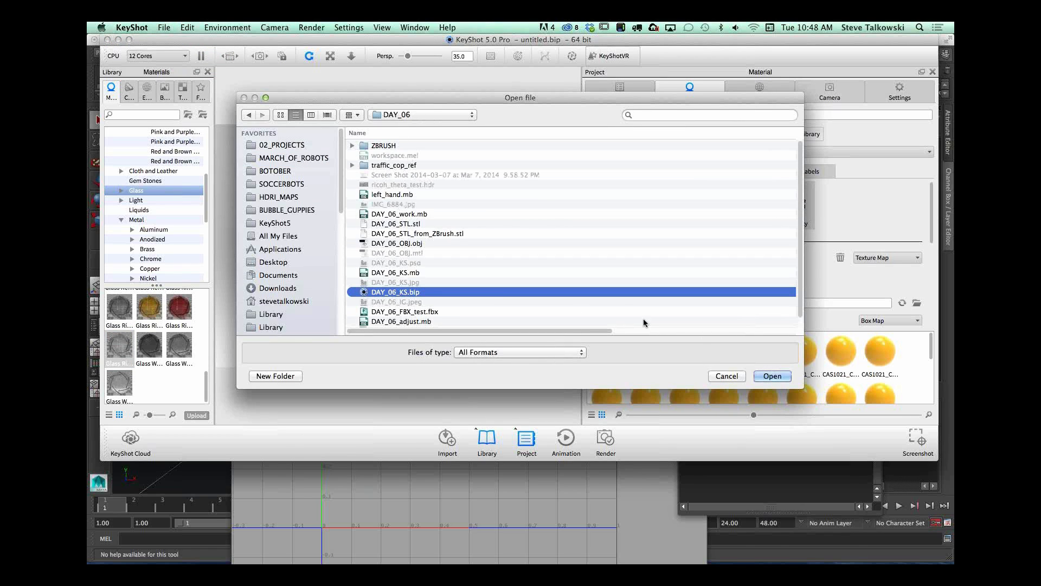
pyautogui.click(773, 376)
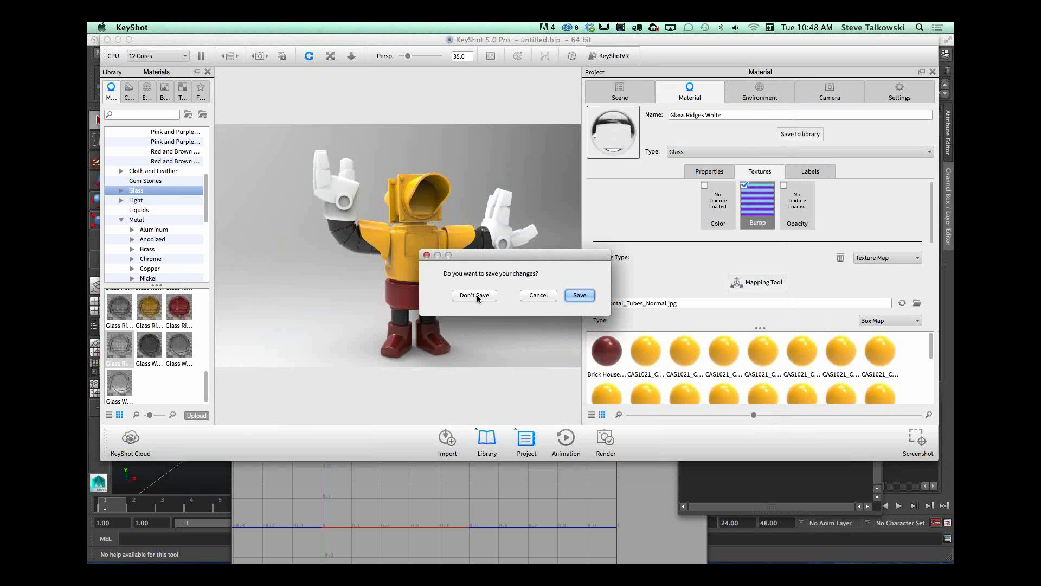
pyautogui.click(475, 296)
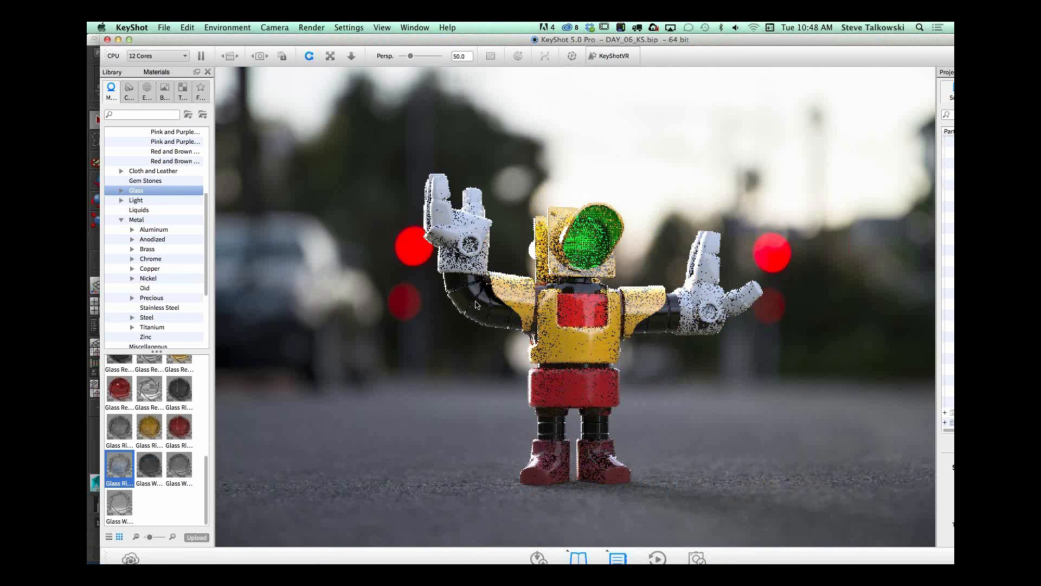
pyautogui.click(128, 40)
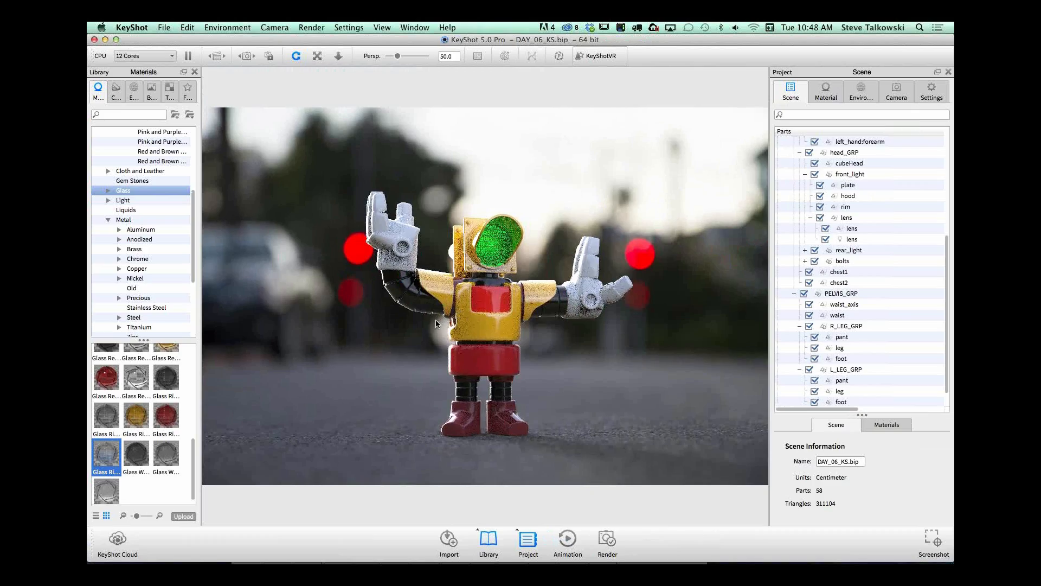
# Step: Open the front light lens's Glass ridges green #3 material and examine its glass properties and bump texture settings
pyautogui.scroll(10, 455, 354)
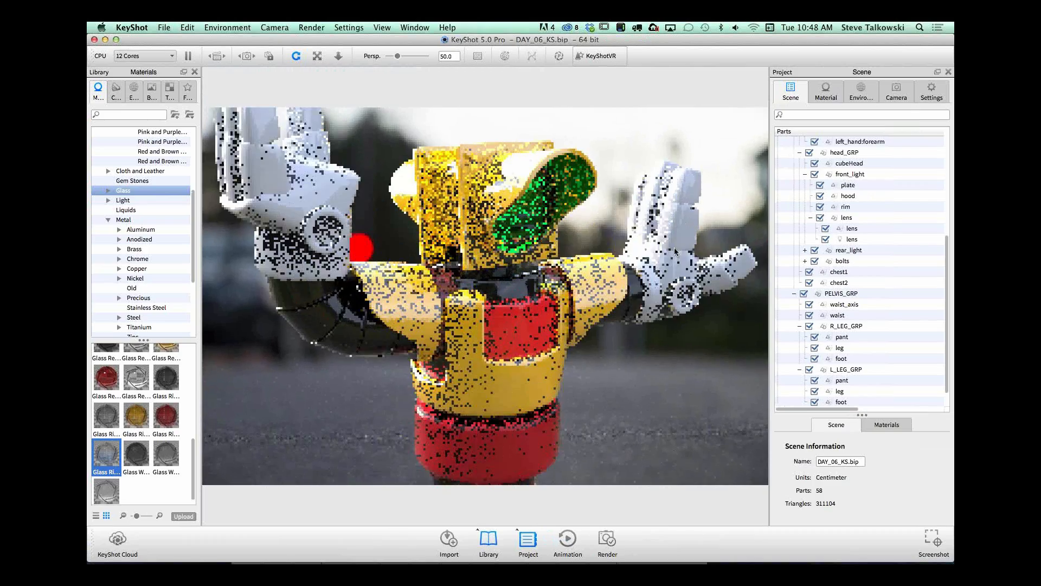
pyautogui.moveTo(679, 196); pyautogui.dragTo(522, 247)
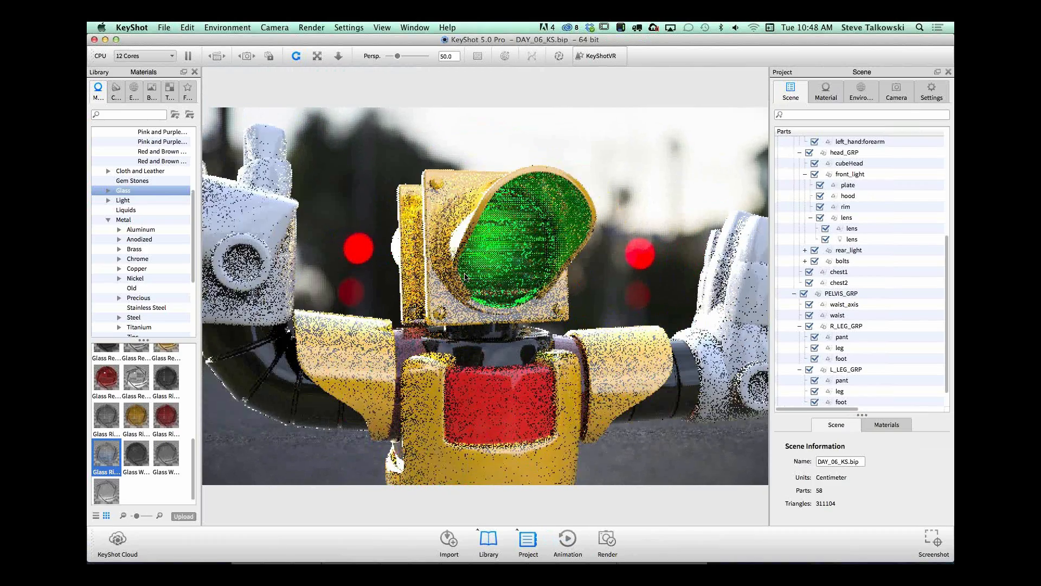
pyautogui.click(522, 248)
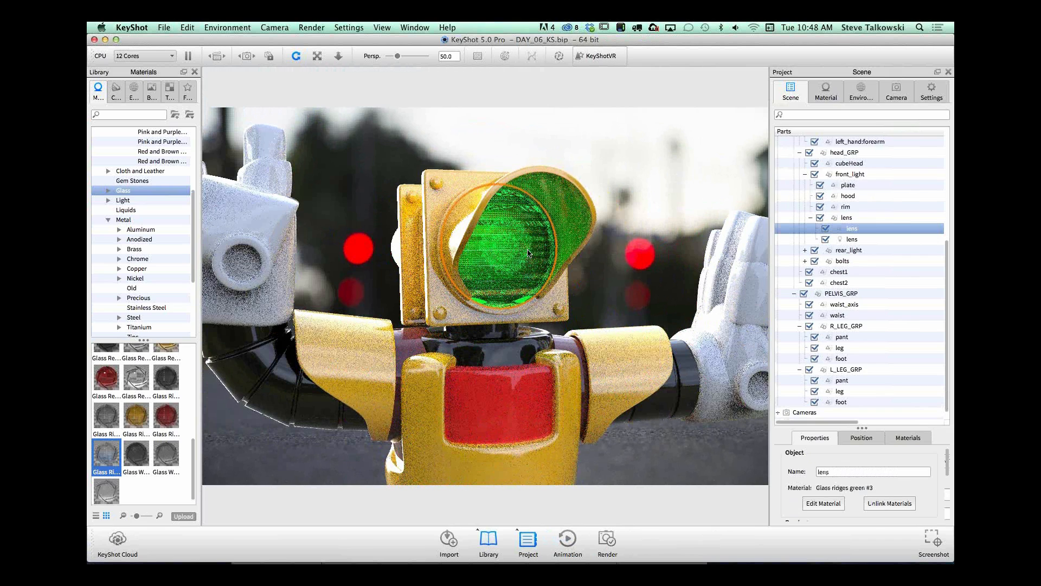
pyautogui.doubleClick(529, 253)
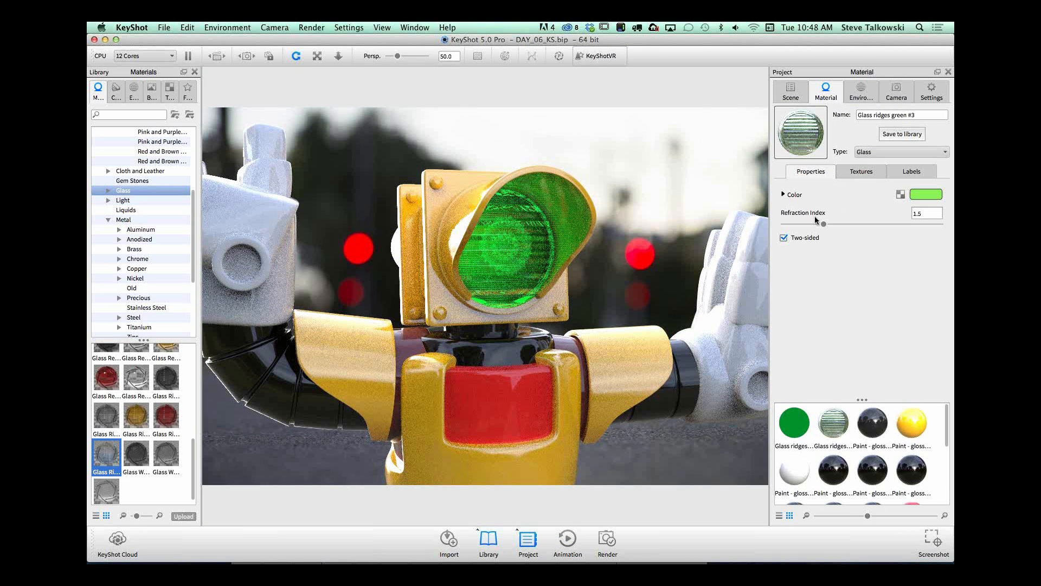
pyautogui.click(874, 170)
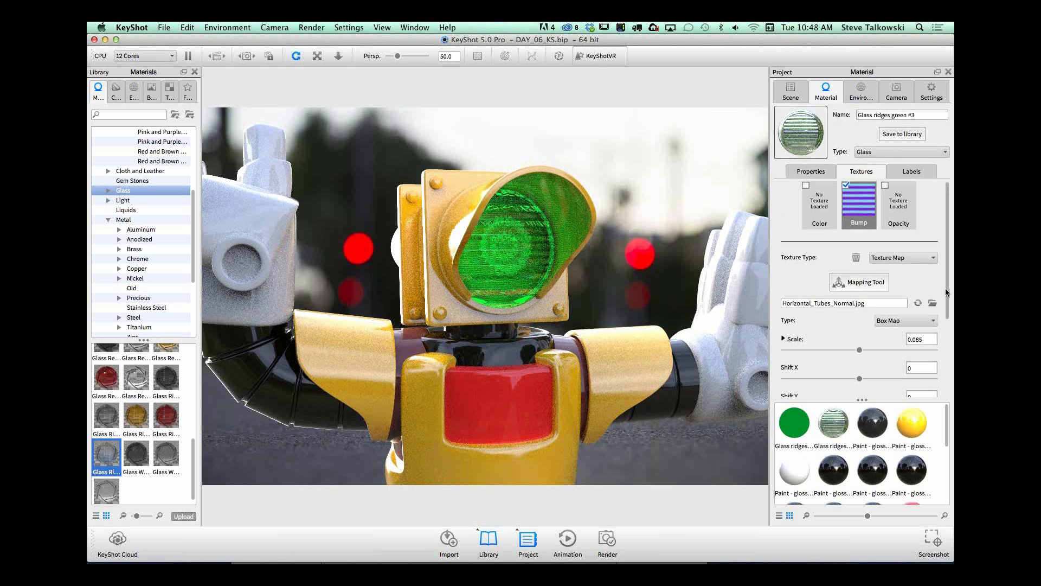
pyautogui.moveTo(946, 288); pyautogui.dragTo(648, 274)
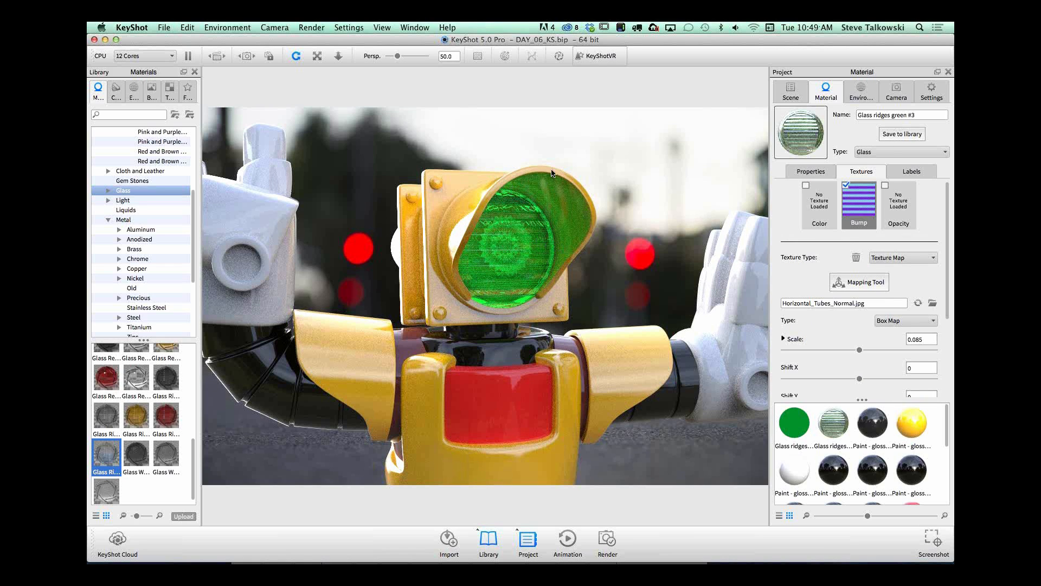
# Step: Hide the light-emitting lens part in the front_light group, examine the glass lens up close without it, and show the part again
pyautogui.click(790, 93)
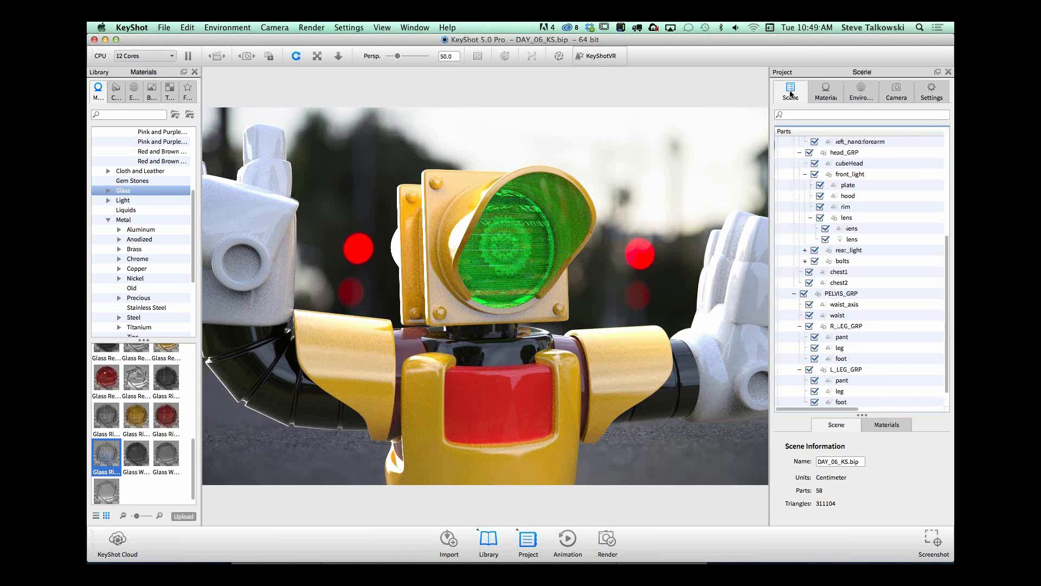
pyautogui.scroll(2, 854, 239)
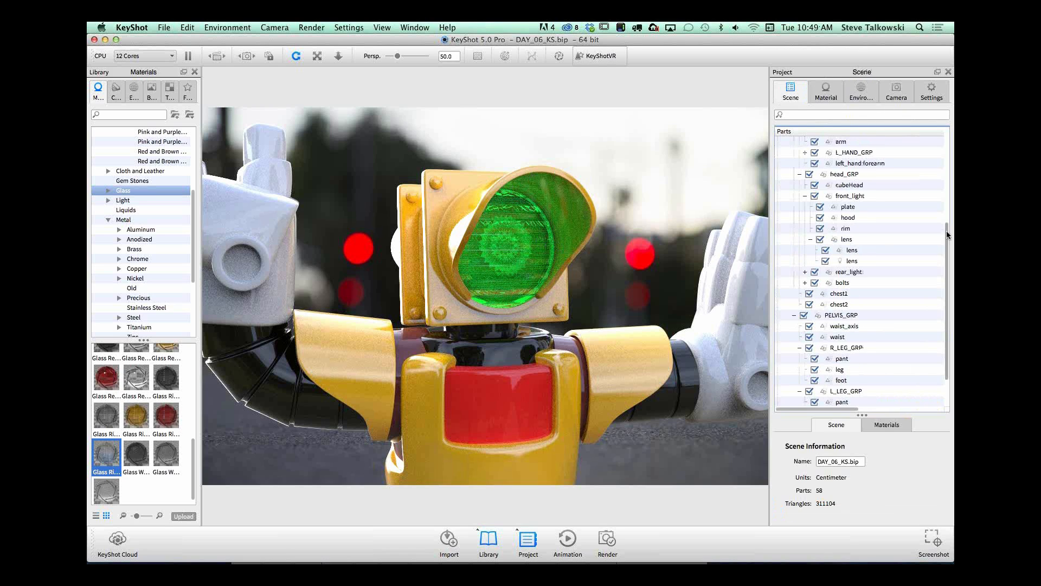
pyautogui.click(825, 261)
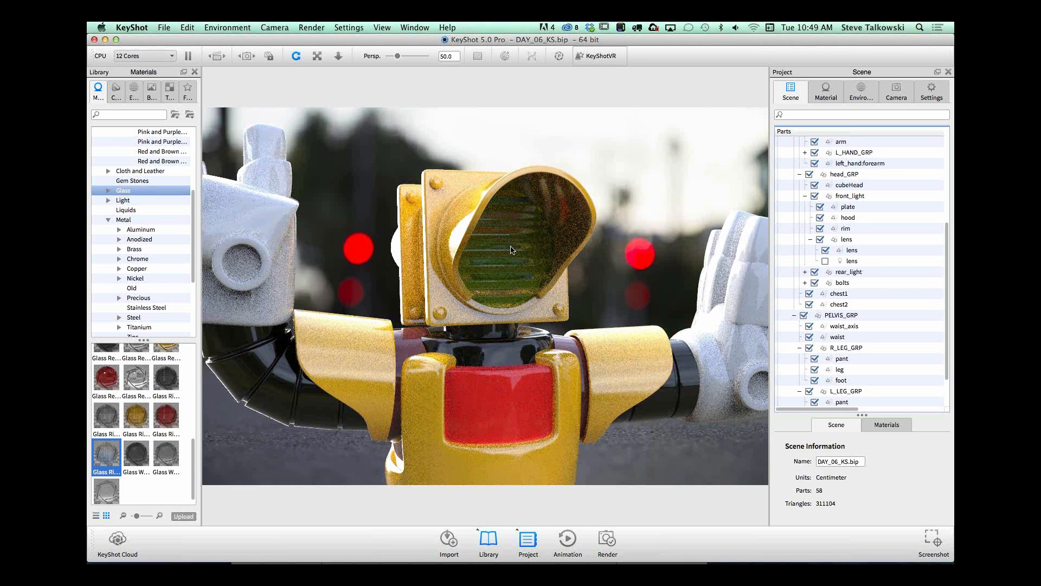
pyautogui.moveTo(504, 273); pyautogui.dragTo(575, 272)
pyautogui.scroll(5, 488, 275)
pyautogui.moveTo(575, 271); pyautogui.dragTo(570, 328, button='middle')
pyautogui.moveTo(569, 331); pyautogui.dragTo(568, 306)
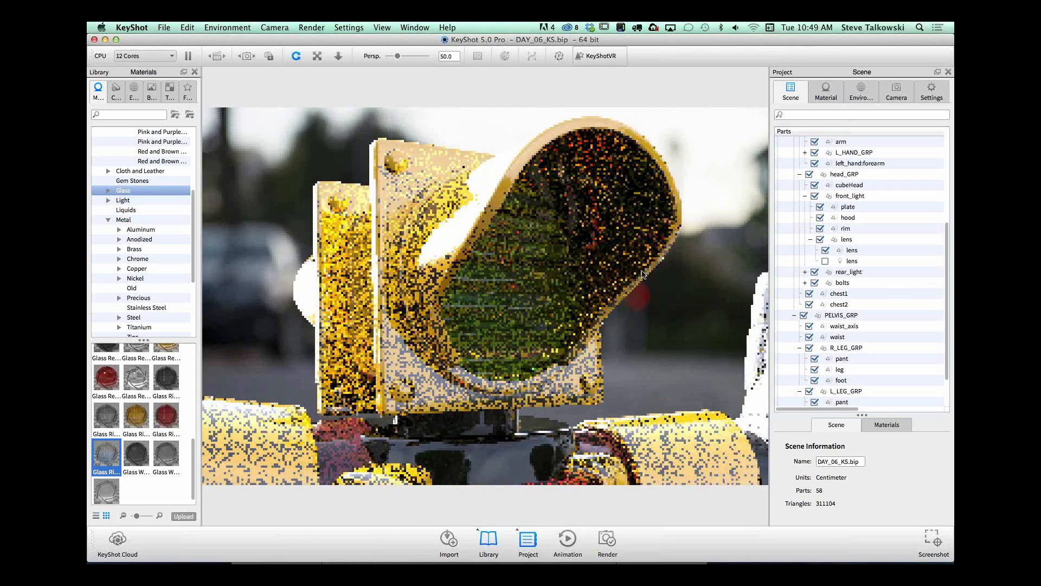
pyautogui.scroll(2, 564, 299)
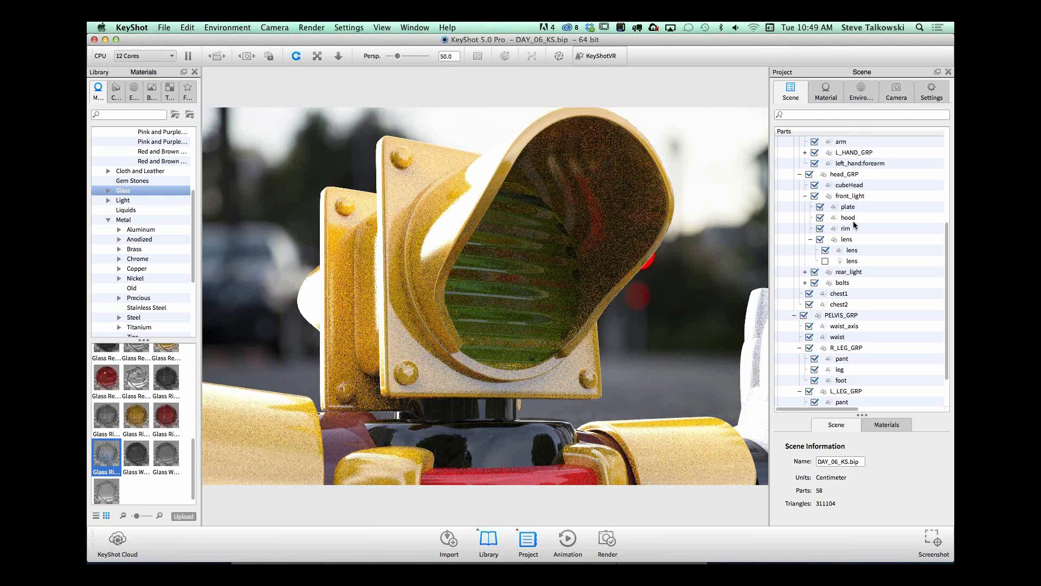
pyautogui.click(826, 262)
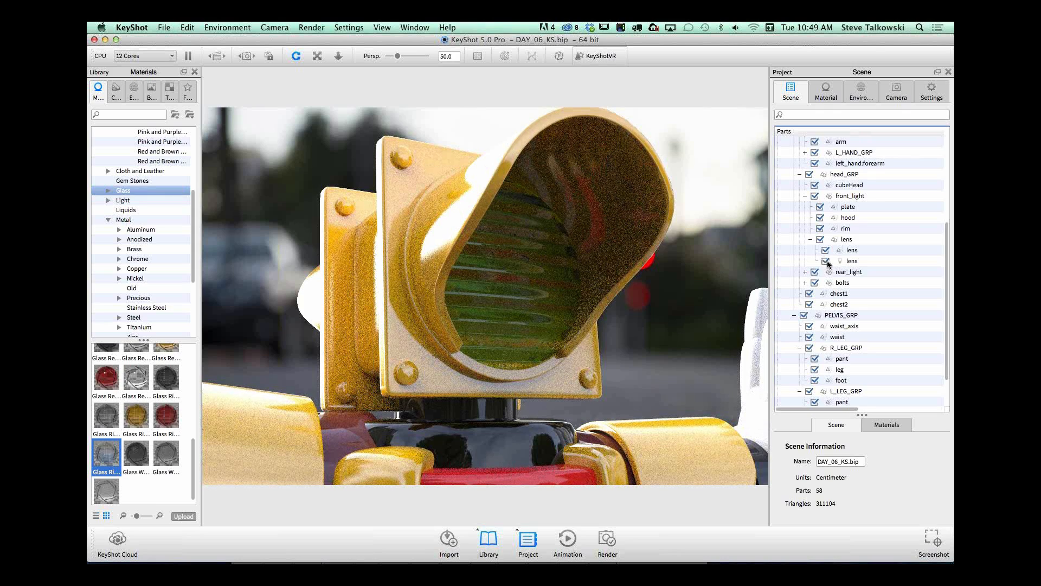
pyautogui.click(826, 262)
# Step: Open the light-emitting lens part's Glass ridges green #1 material and examine its Area Light Diffuse properties
pyautogui.doubleClick(852, 261)
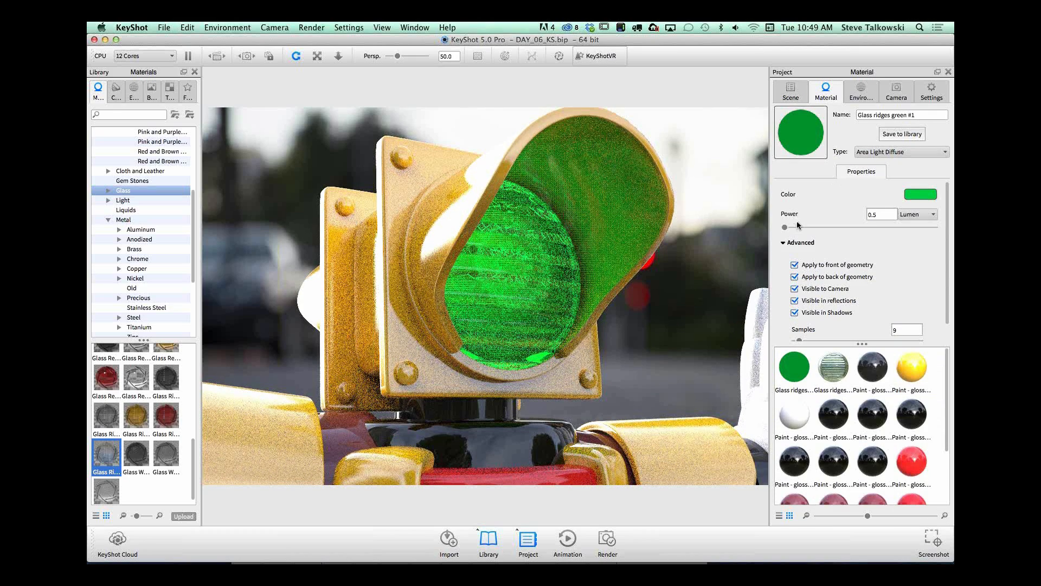
pyautogui.scroll(-2, 948, 216)
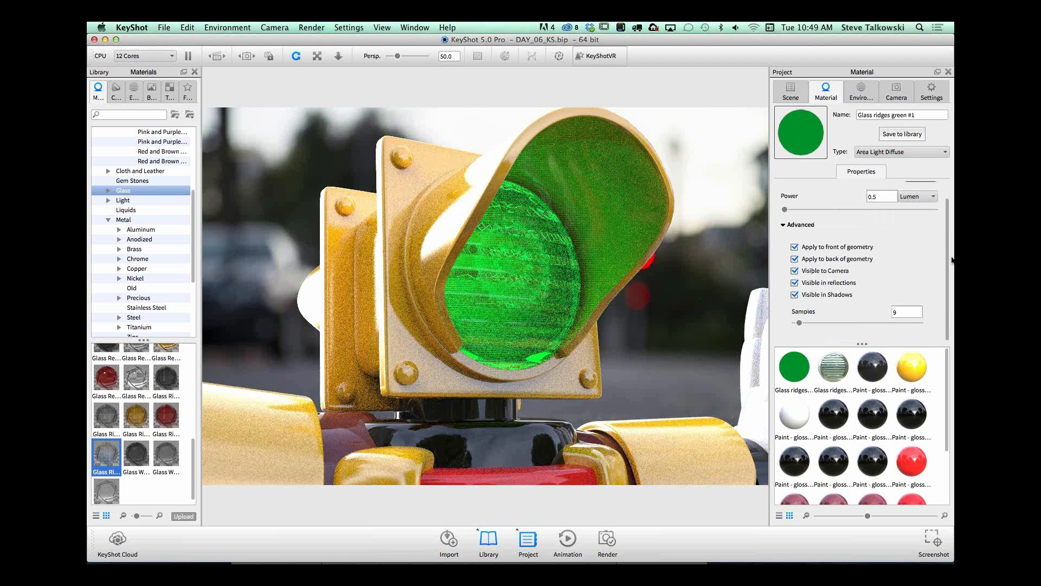
pyautogui.scroll(2, 949, 233)
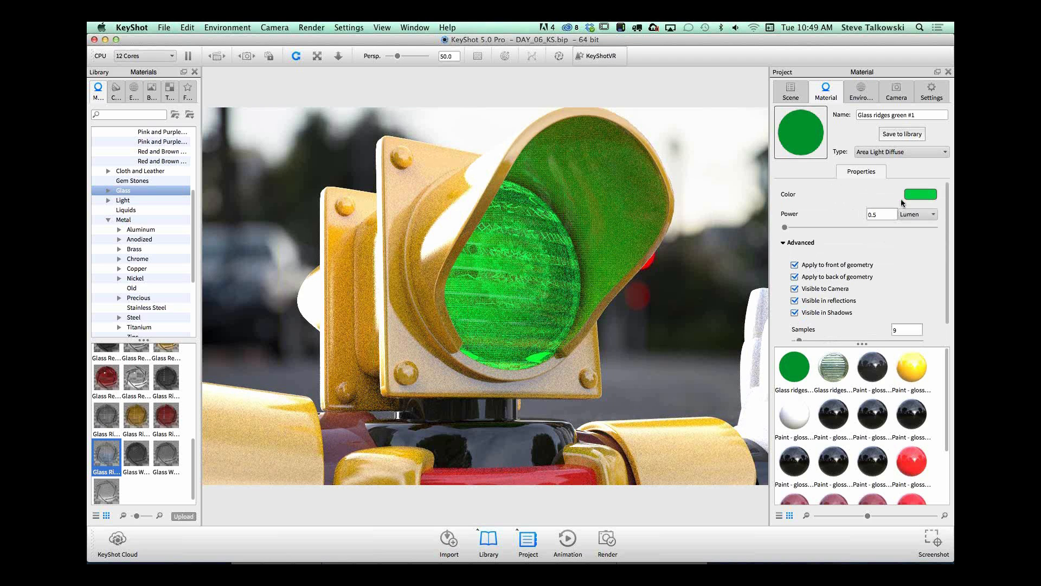
# Step: Keep the area light's power unit as Lumen and try raising the power to 14, finishing at 11
pyautogui.click(915, 213)
pyautogui.click(917, 221)
pyautogui.moveTo(784, 227); pyautogui.dragTo(789, 227)
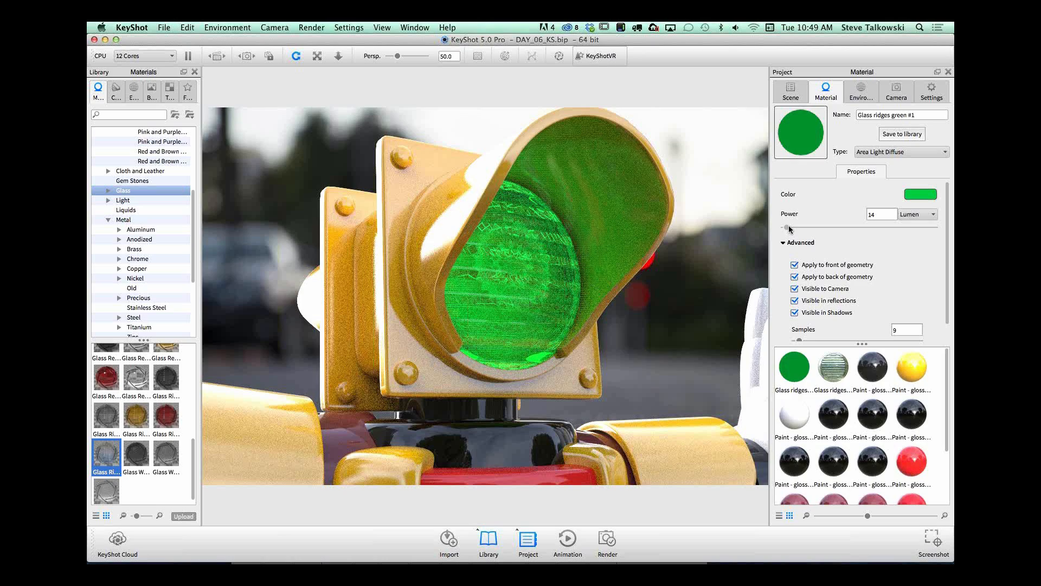
pyautogui.moveTo(790, 228); pyautogui.dragTo(787, 228)
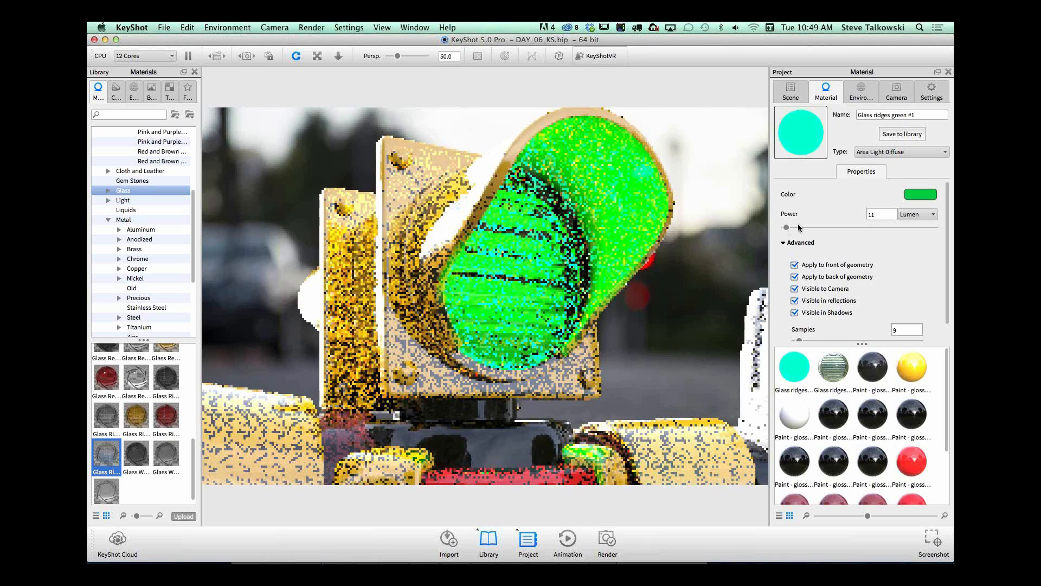
# Step: Set the green area light's power to 0.5 lumen and check the lit lens on the whole robot
pyautogui.moveTo(877, 215); pyautogui.dragTo(828, 217)
pyautogui.write('.')
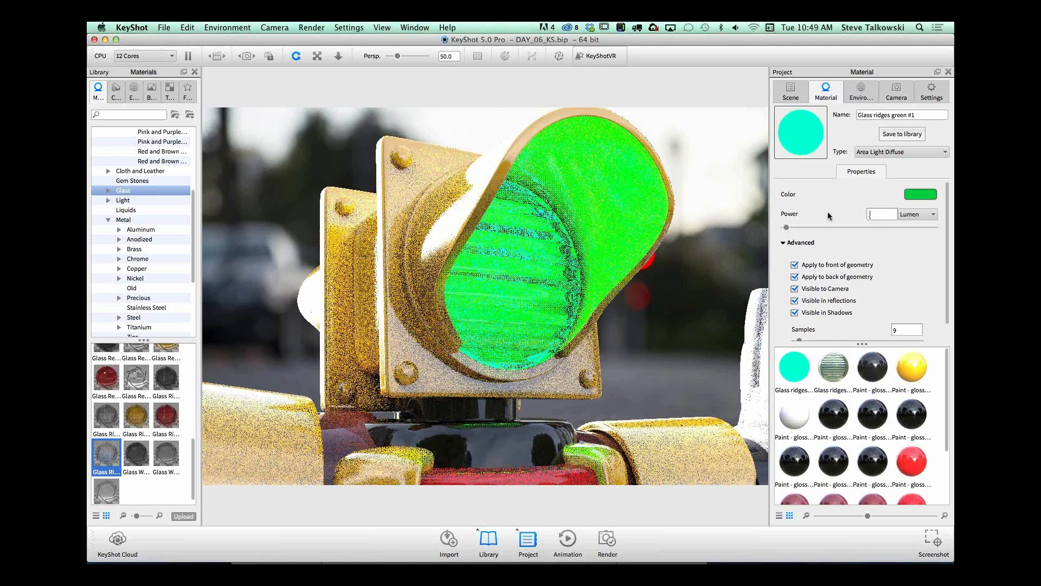
pyautogui.write('5')
pyautogui.press('Return')
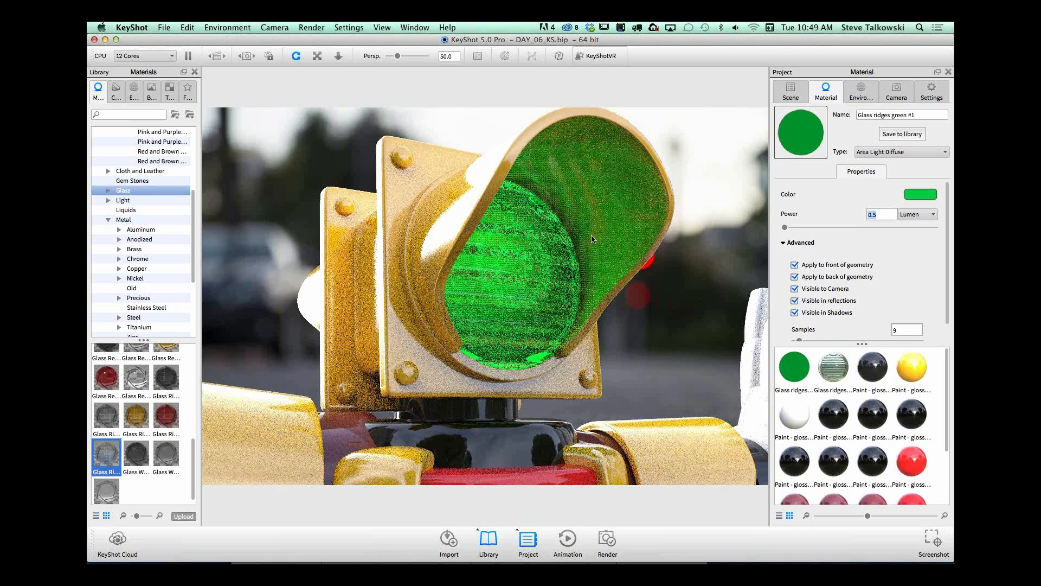
pyautogui.moveTo(622, 299); pyautogui.dragTo(575, 297)
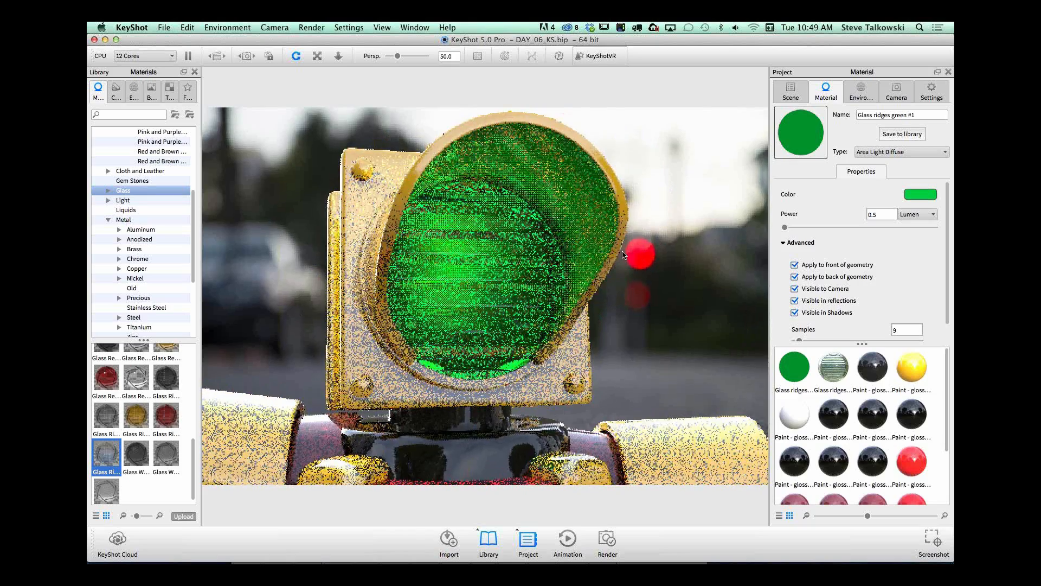
pyautogui.scroll(-5, 356, 285)
pyautogui.scroll(-8, 507, 266)
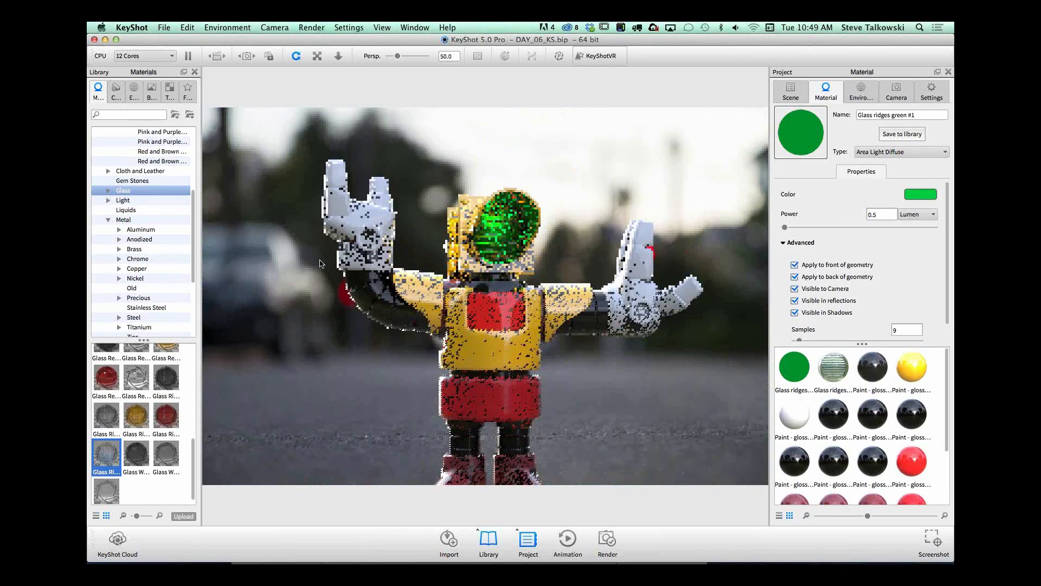
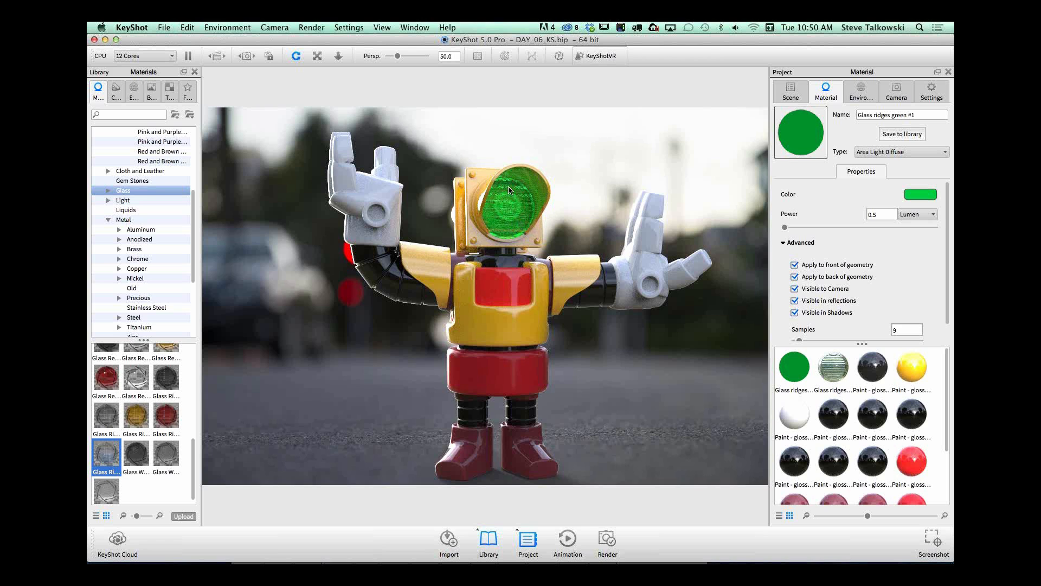
# Step: Add a sphere primitive to the robot scene
pyautogui.moveTo(528, 232)
pyautogui.mouseDown()
pyautogui.moveTo(502, 242)
pyautogui.moveTo(541, 219)
pyautogui.mouseUp()
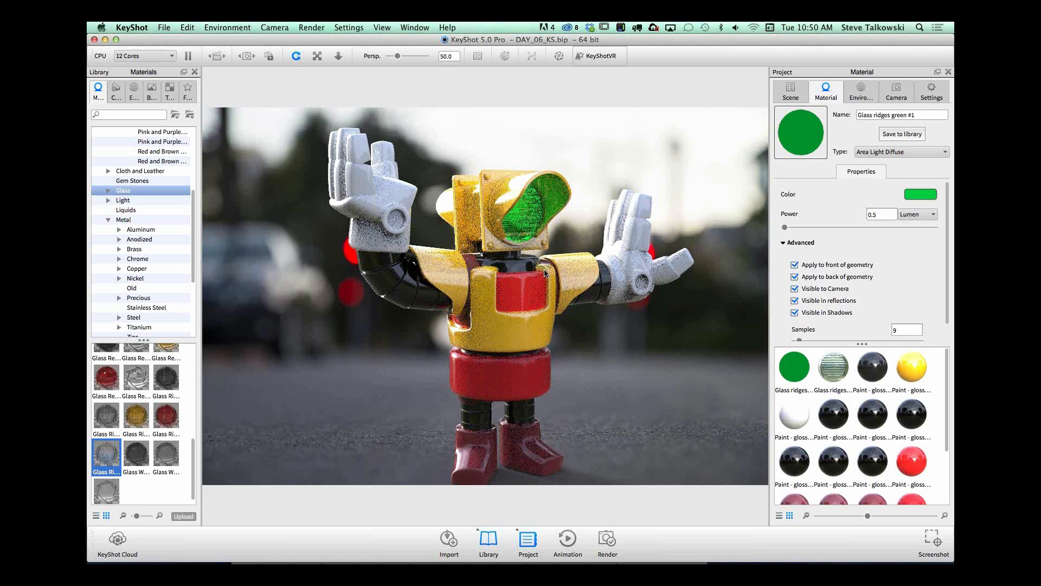
pyautogui.moveTo(540, 296); pyautogui.dragTo(543, 214)
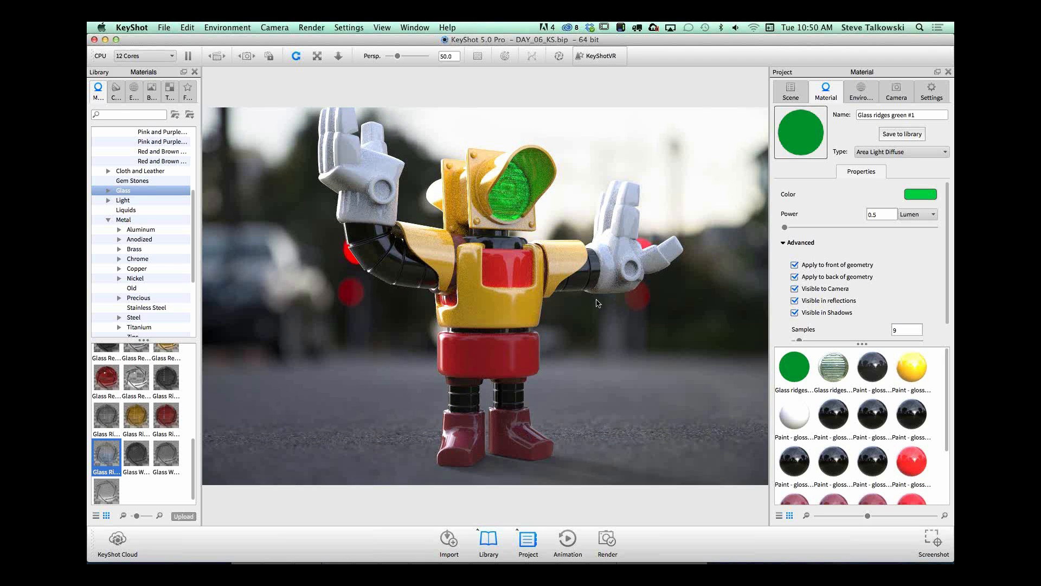
pyautogui.scroll(-5, 586, 313)
pyautogui.moveTo(585, 320); pyautogui.dragTo(625, 393)
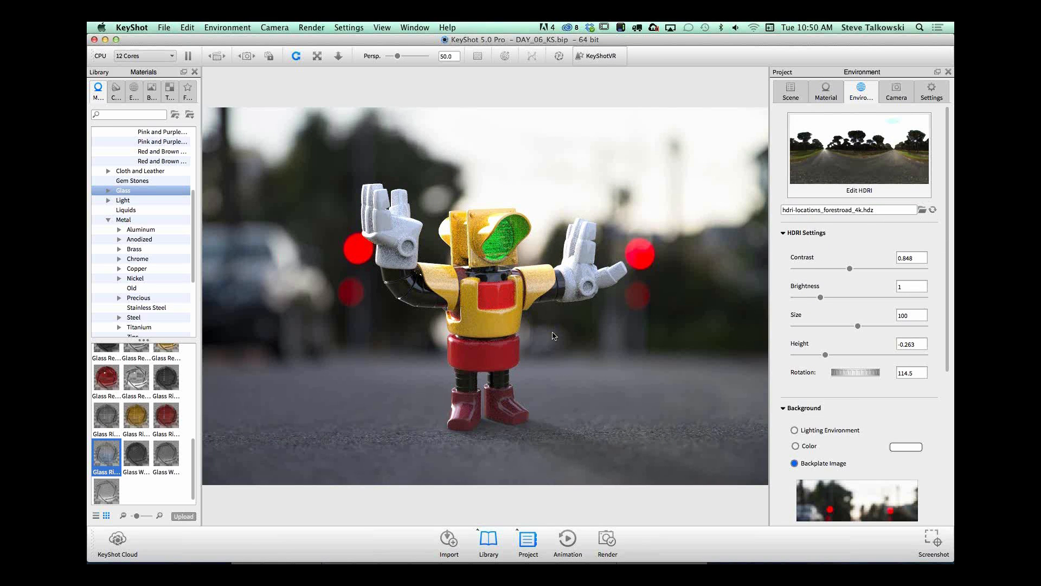
pyautogui.moveTo(549, 334); pyautogui.dragTo(573, 266)
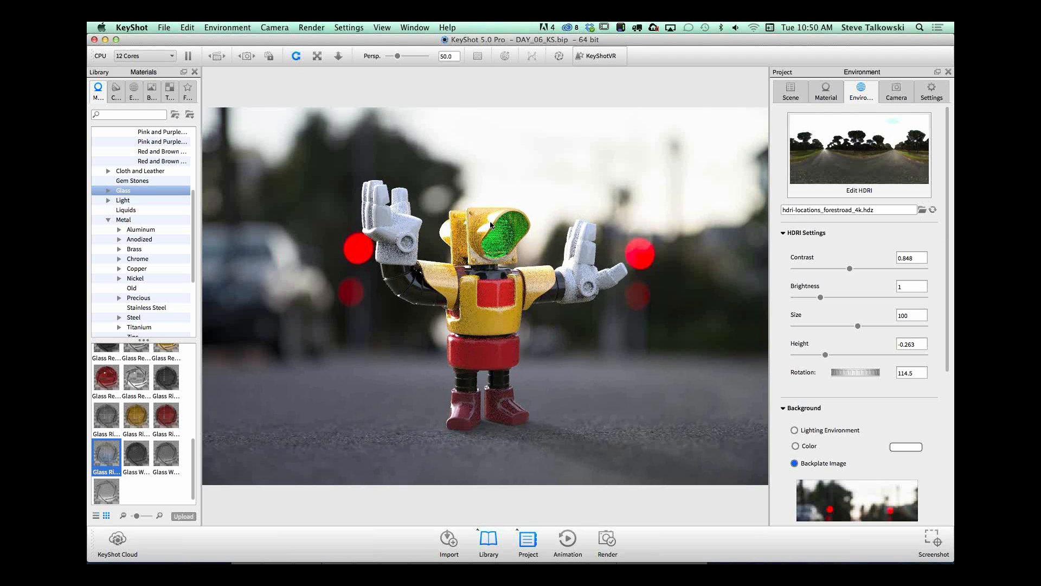
pyautogui.moveTo(649, 351); pyautogui.dragTo(589, 362)
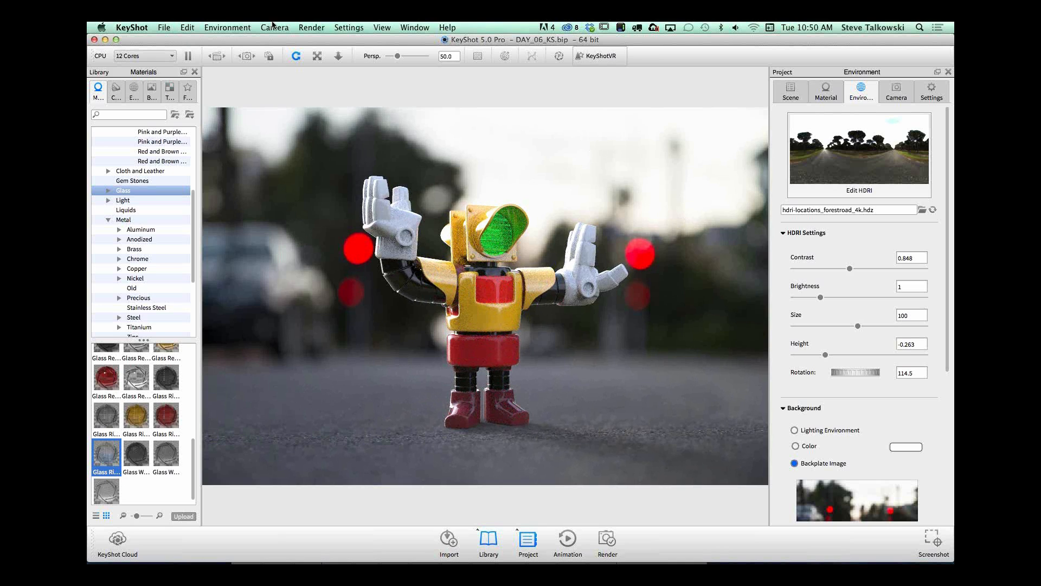
pyautogui.click(255, 26)
pyautogui.moveTo(191, 27)
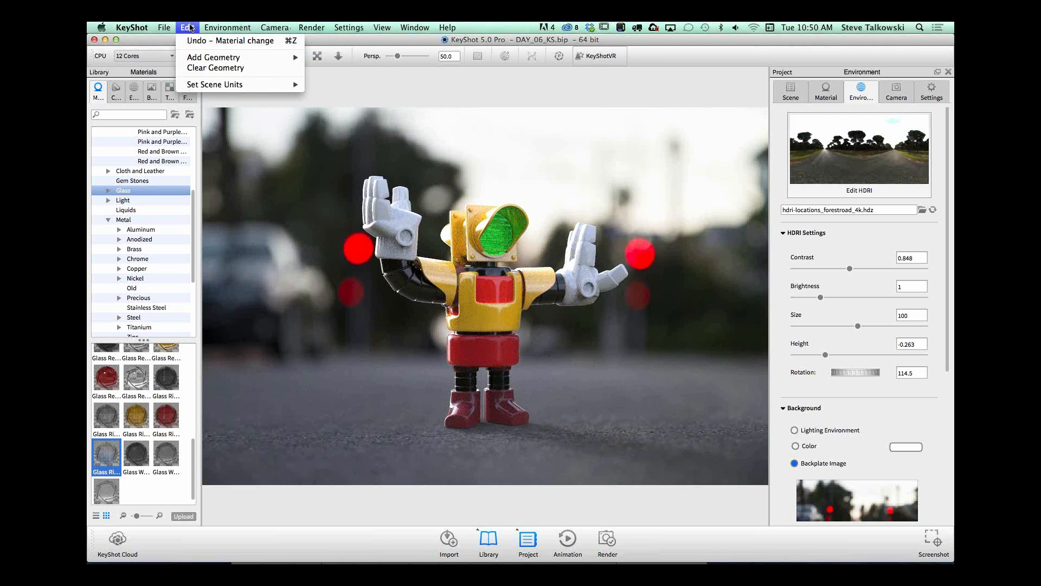
pyautogui.moveTo(271, 57)
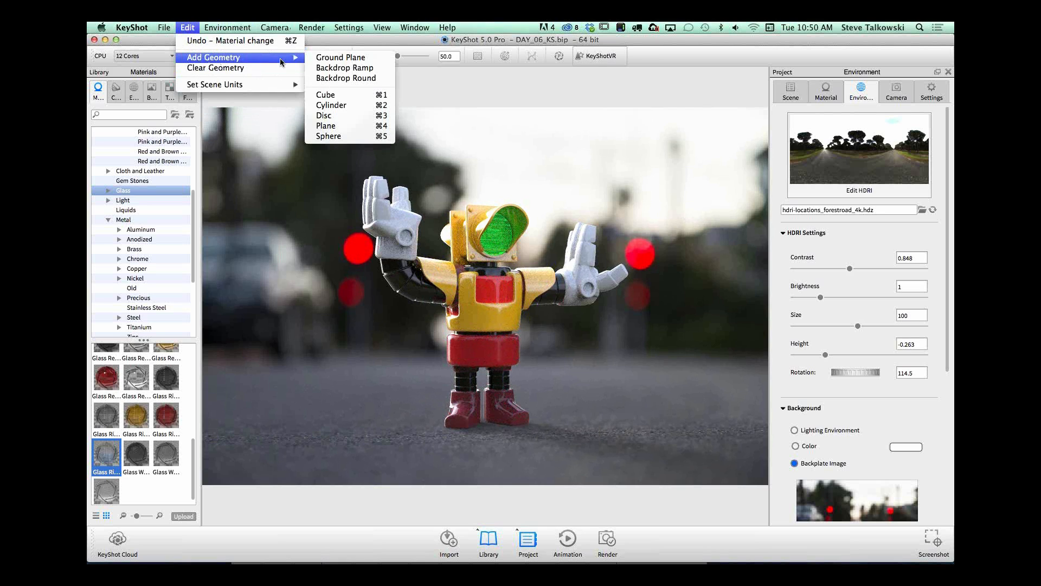
pyautogui.click(353, 137)
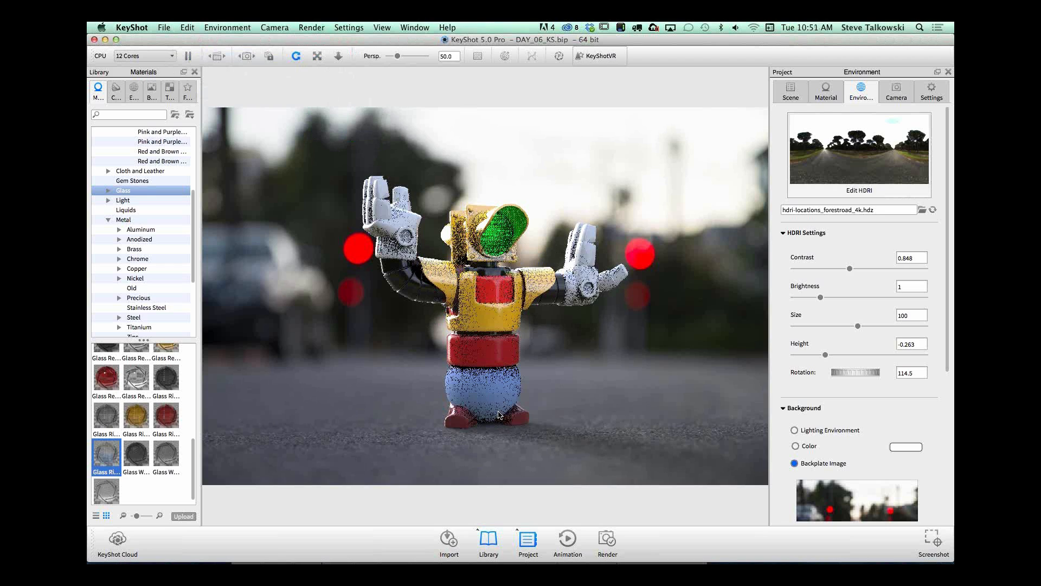
# Step: Move the new sphere off the robot's legs to a spot above its raised hand beside the head, and accept the move
pyautogui.doubleClick(510, 384)
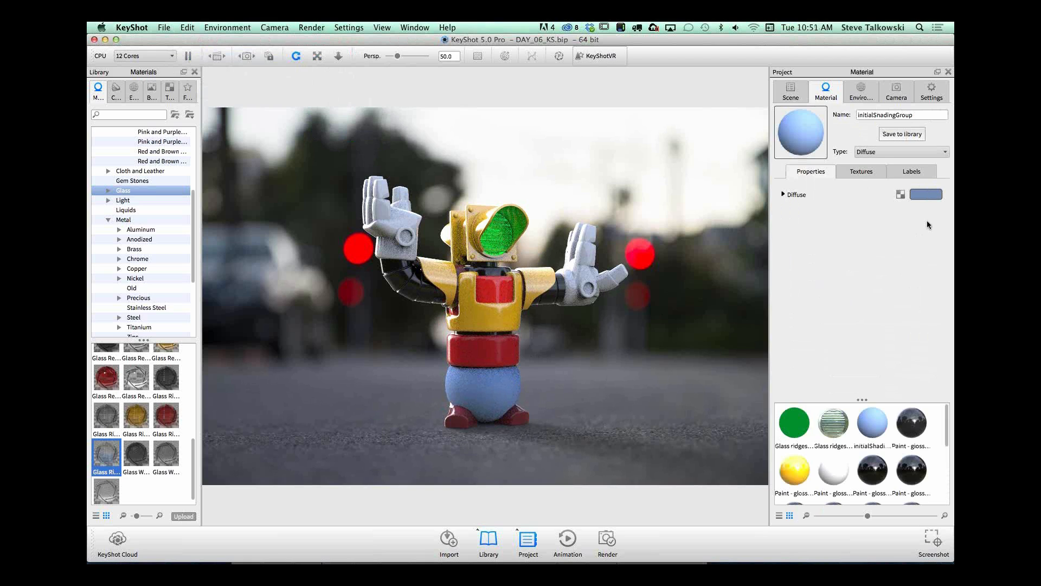
pyautogui.click(792, 94)
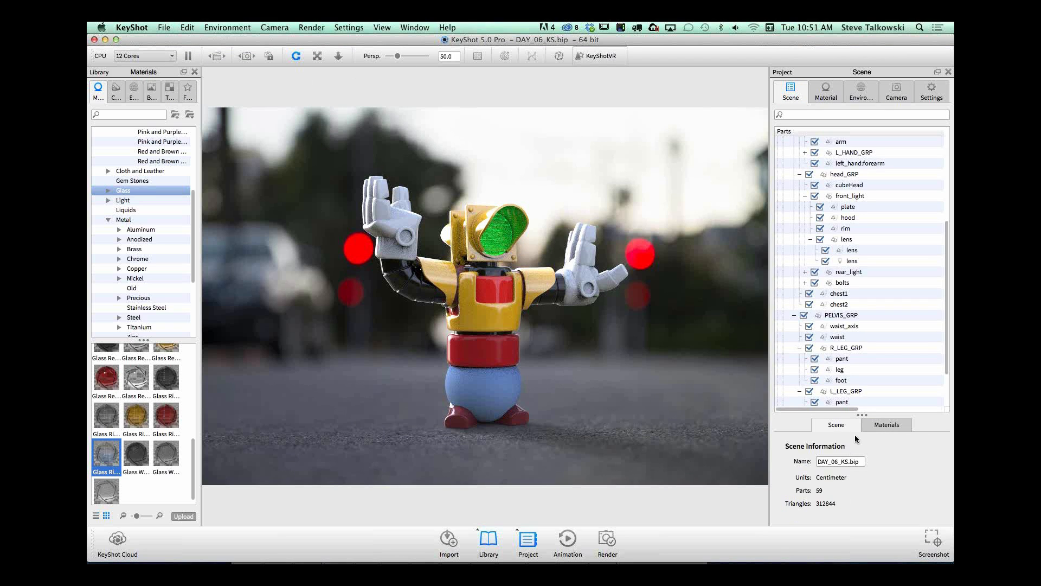
pyautogui.moveTo(862, 414); pyautogui.dragTo(861, 318)
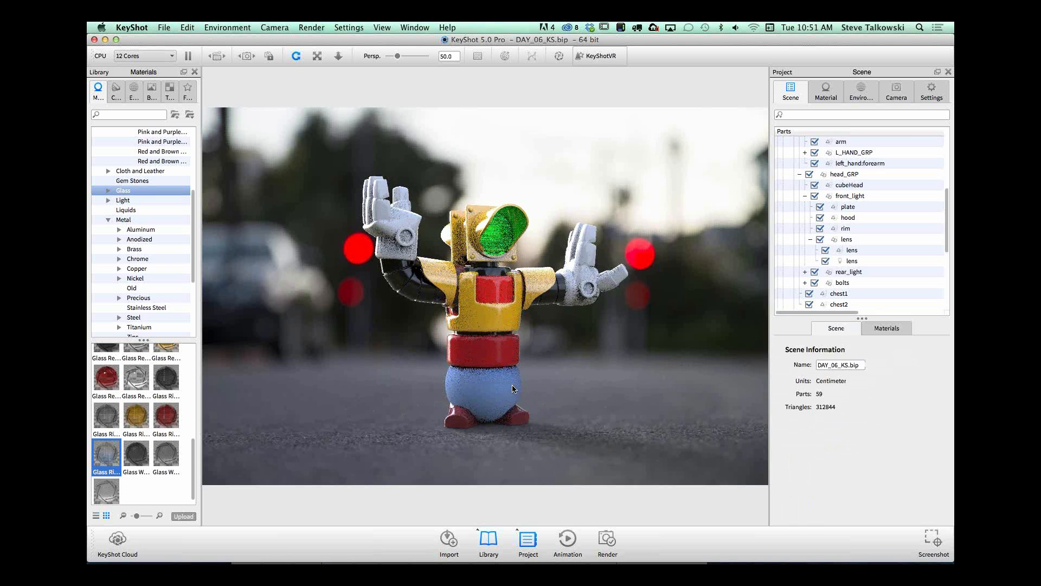
pyautogui.click(520, 388)
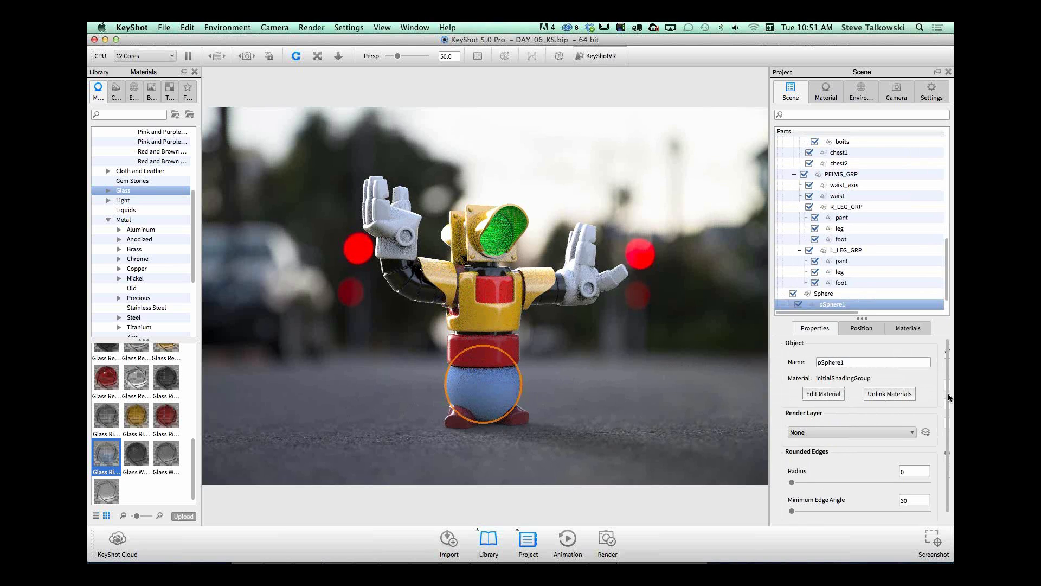
pyautogui.scroll(-1, 922, 396)
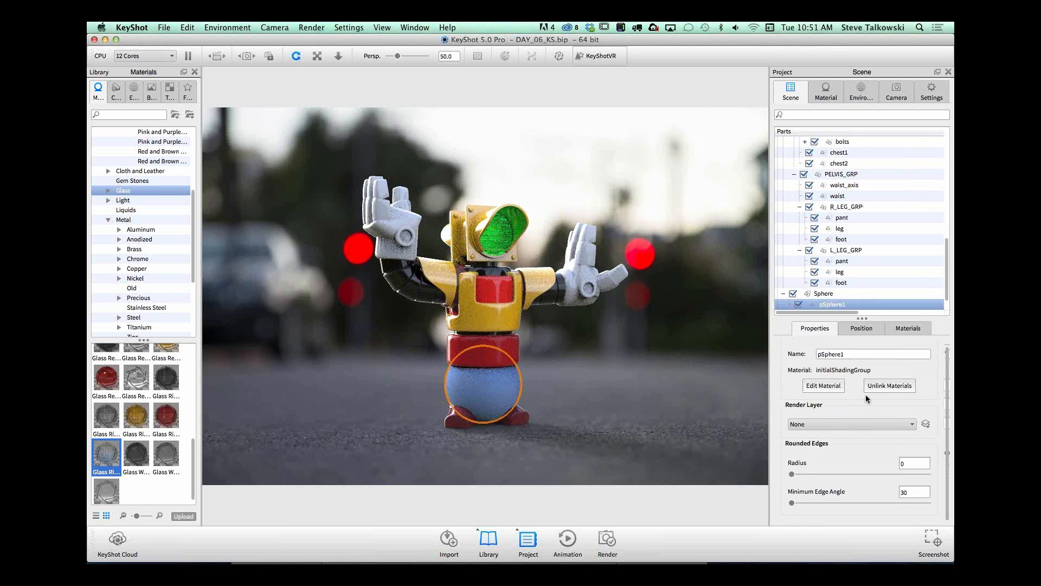
pyautogui.click(868, 329)
pyautogui.click(861, 351)
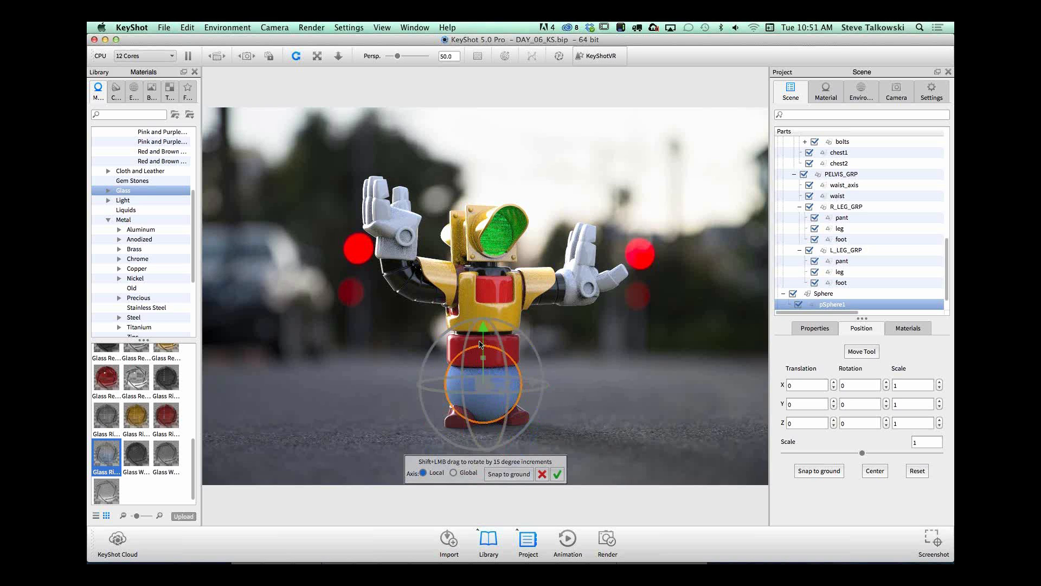
pyautogui.moveTo(479, 315); pyautogui.dragTo(369, 140)
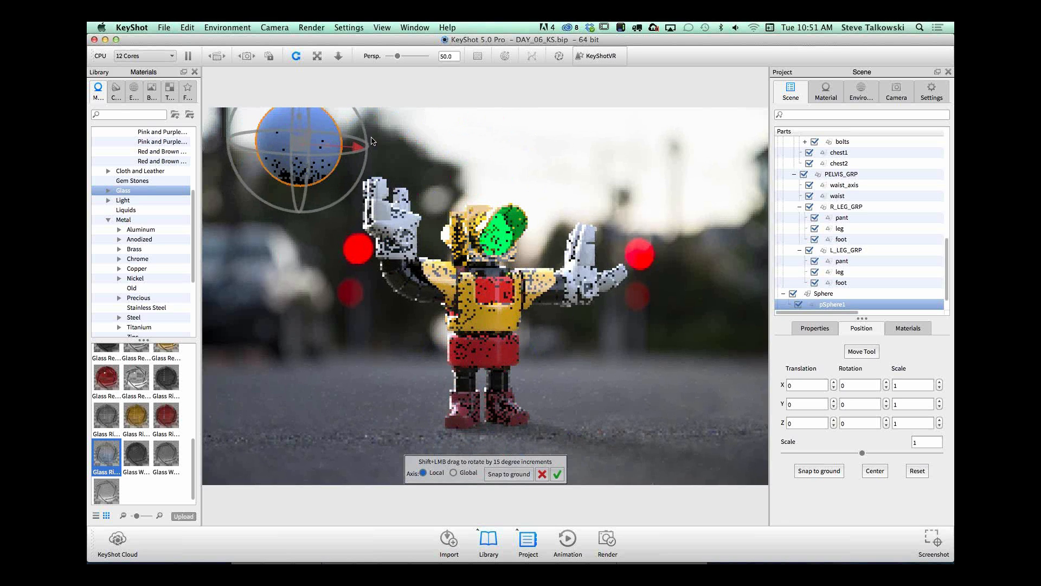
pyautogui.click(558, 474)
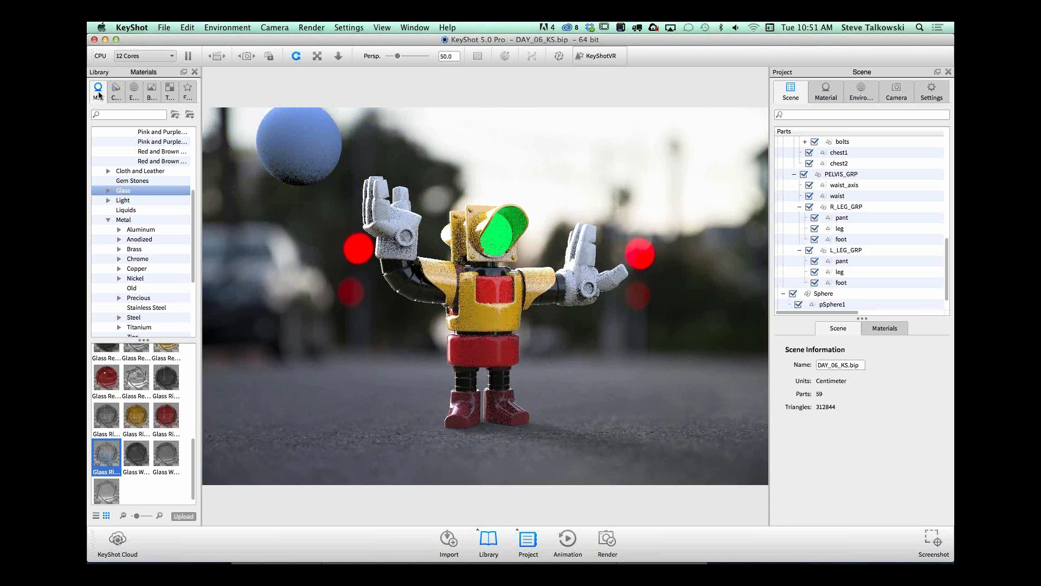
# Step: Apply the Point Light 100W Cool material from the library to the sphere
pyautogui.click(109, 200)
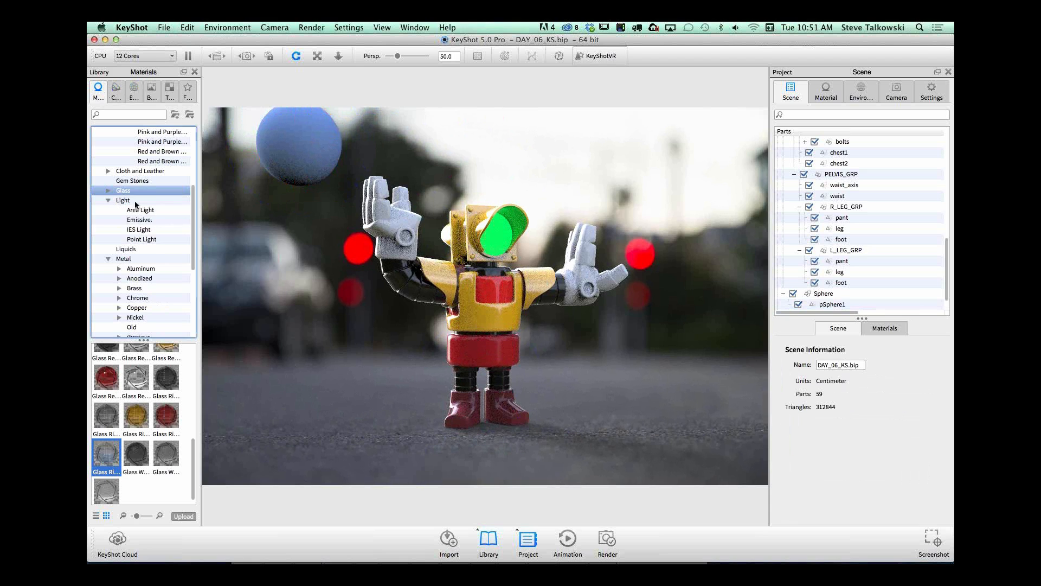
pyautogui.click(147, 239)
pyautogui.moveTo(107, 360); pyautogui.dragTo(292, 139)
pyautogui.moveTo(107, 372); pyautogui.dragTo(323, 142)
pyautogui.moveTo(115, 365); pyautogui.dragTo(289, 140)
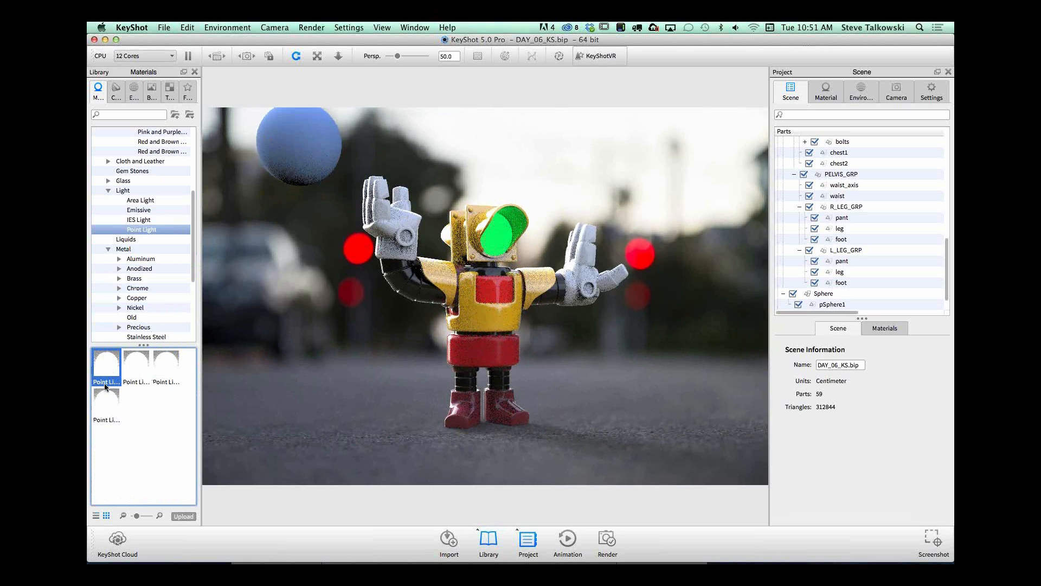
pyautogui.moveTo(111, 373); pyautogui.dragTo(282, 138)
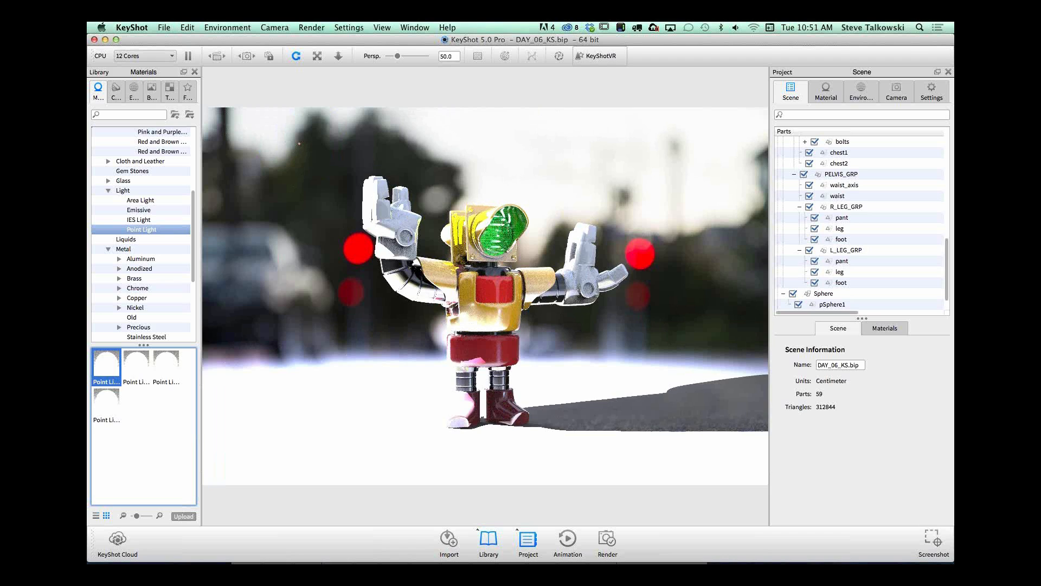
# Step: Set the sphere's point light power unit to Lumen and raise its power to 262
pyautogui.moveTo(948, 266); pyautogui.dragTo(949, 284)
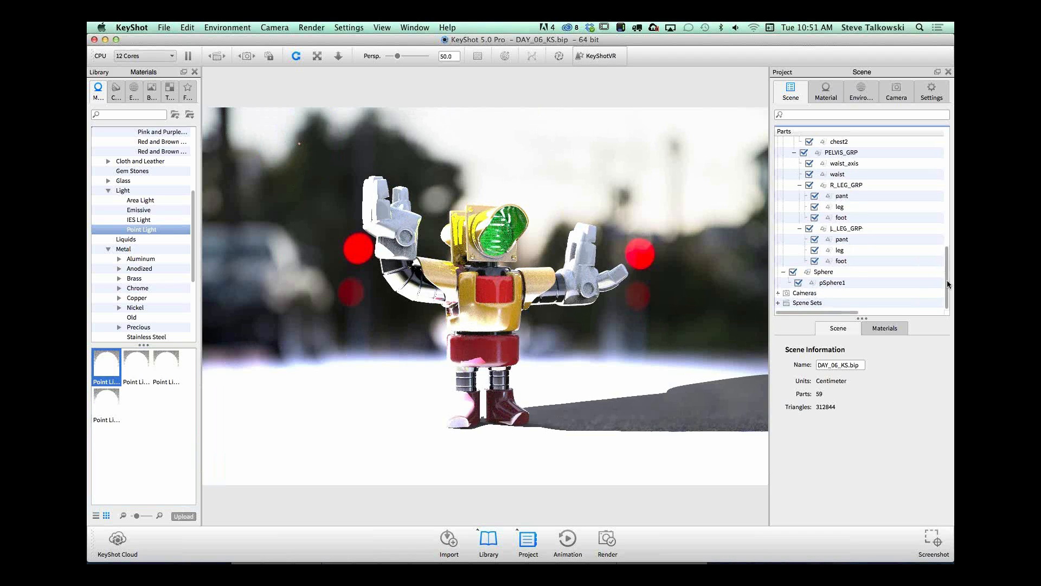
pyautogui.click(846, 282)
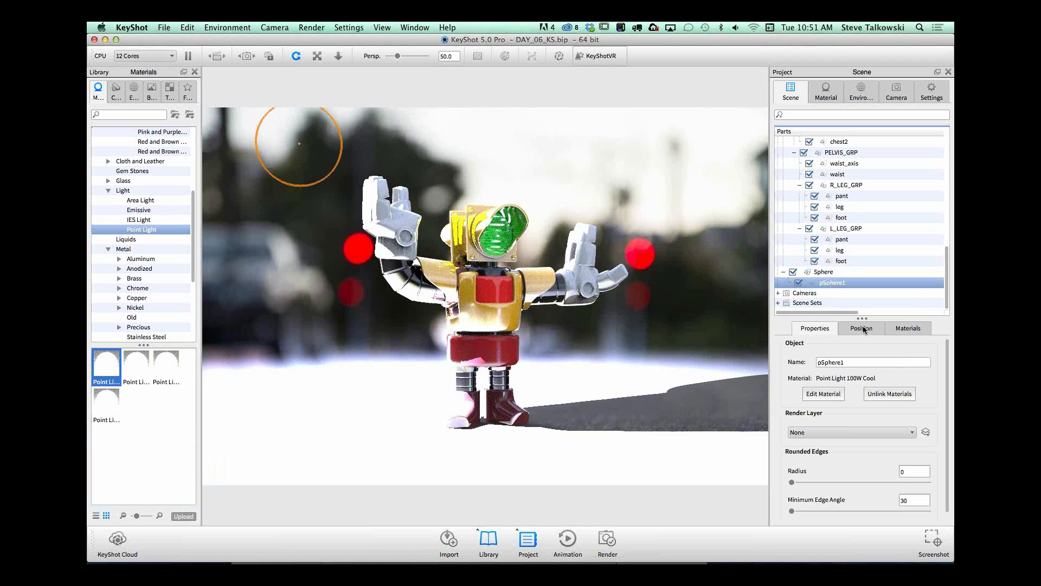
pyautogui.click(905, 329)
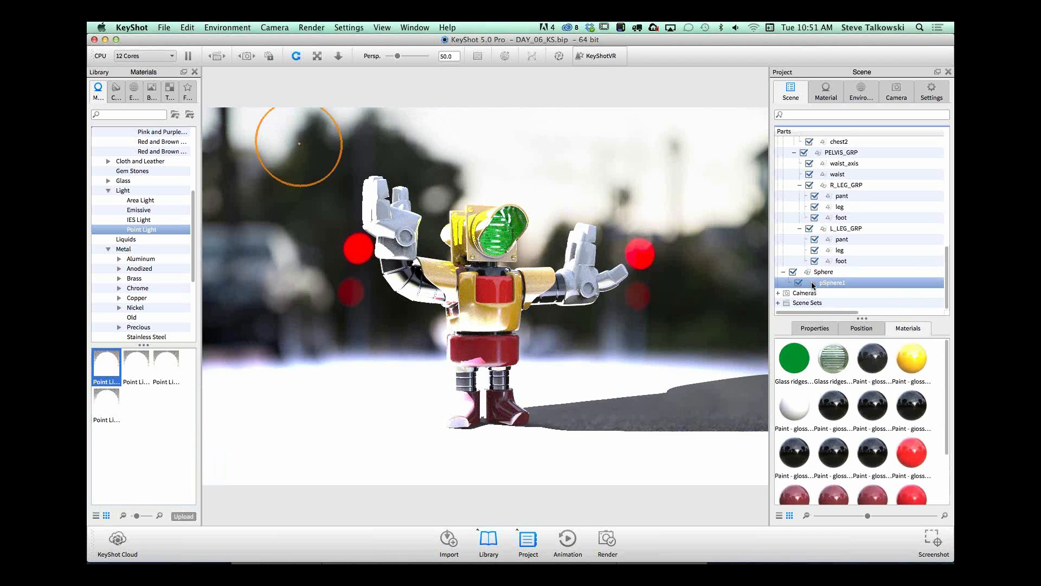
pyautogui.doubleClick(831, 282)
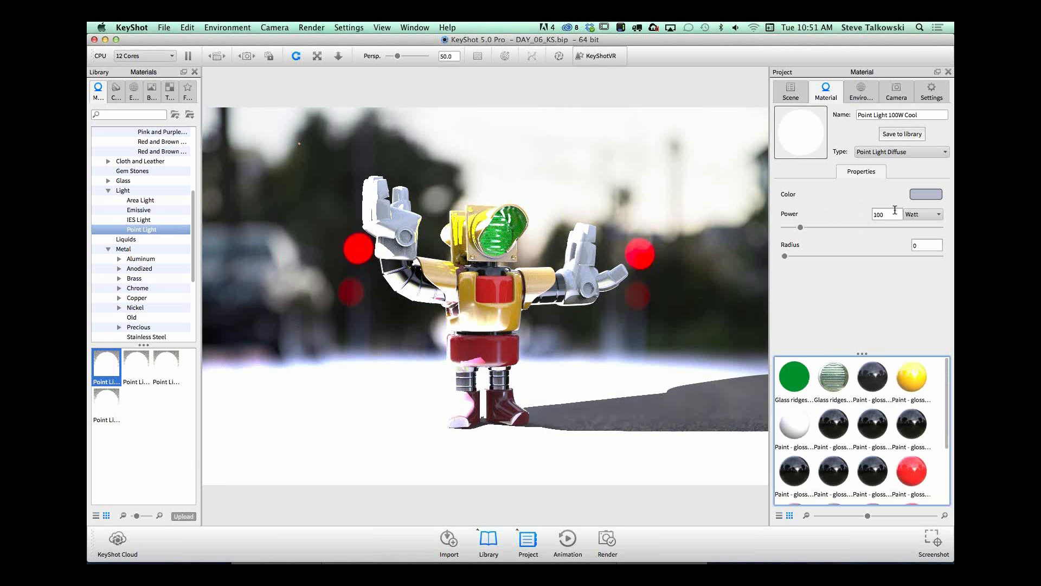
pyautogui.click(929, 216)
pyautogui.click(922, 224)
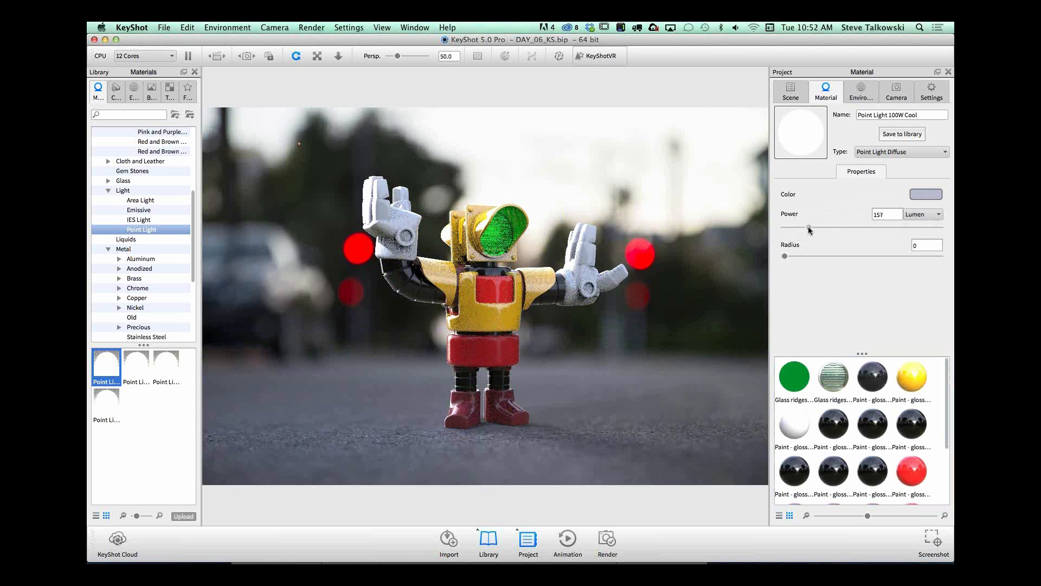
pyautogui.moveTo(808, 226); pyautogui.dragTo(839, 226)
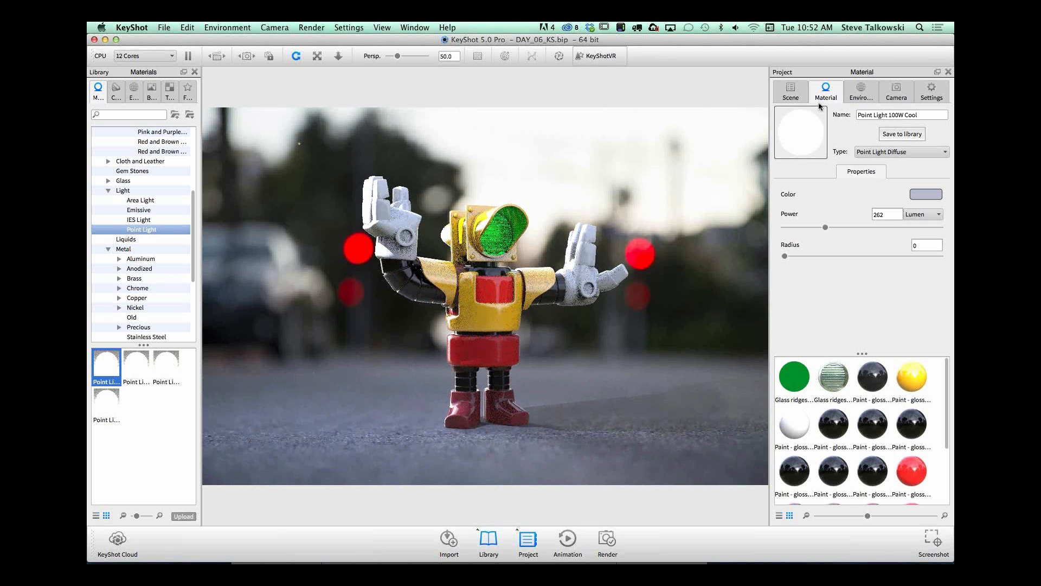
# Step: Move the point light over the robot's head to about X 1.23, Z -2.58, and accept the placement
pyautogui.click(792, 90)
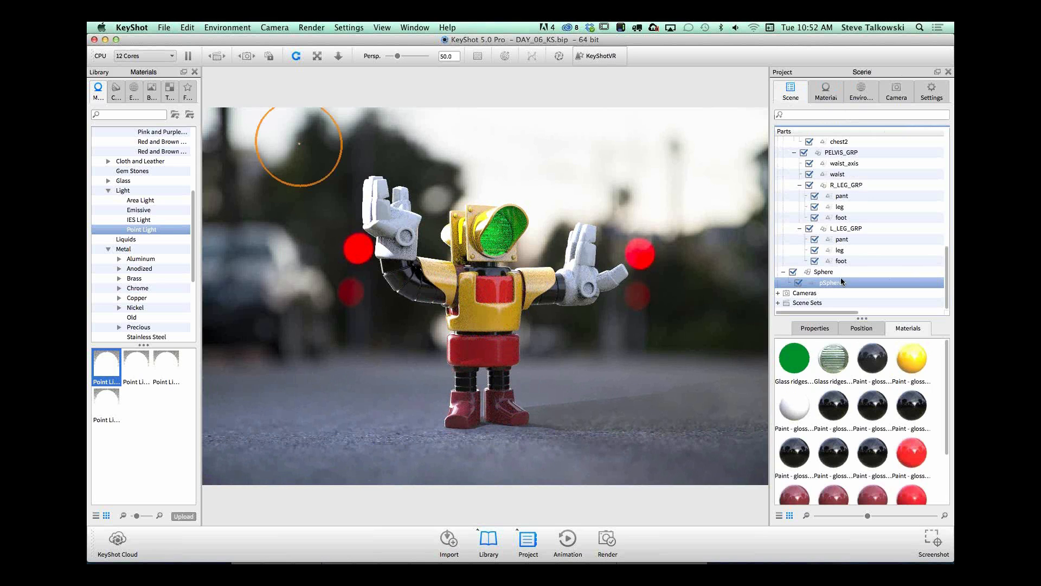
pyautogui.click(857, 328)
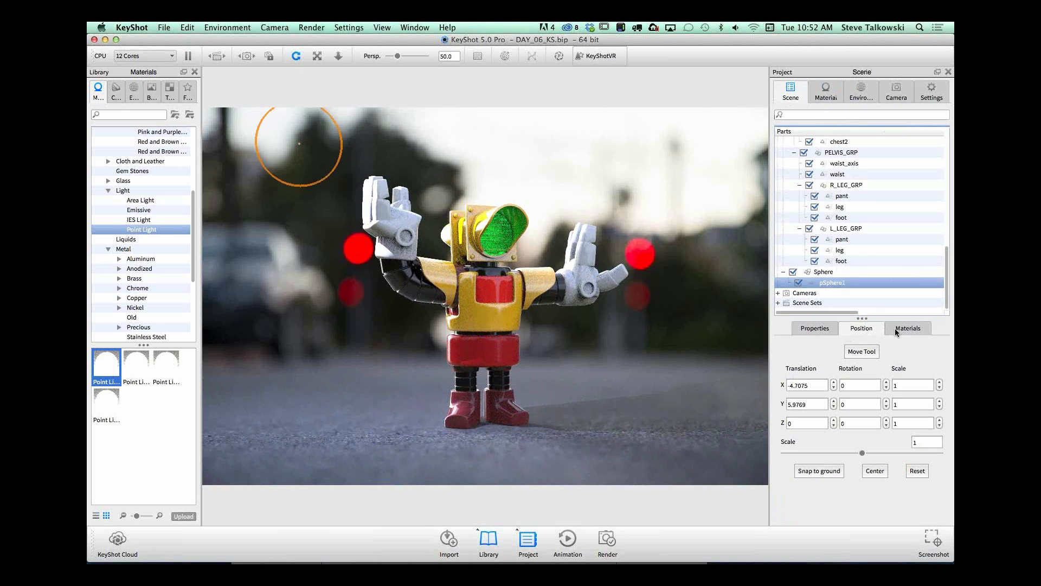
pyautogui.click(864, 351)
pyautogui.moveTo(356, 152); pyautogui.dragTo(518, 138)
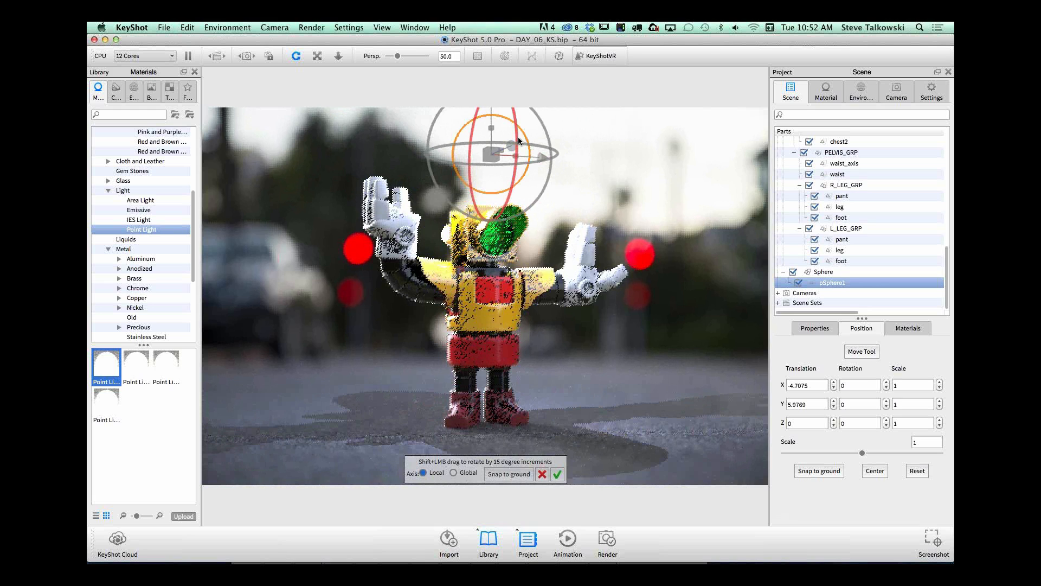
pyautogui.scroll(-5, 477, 253)
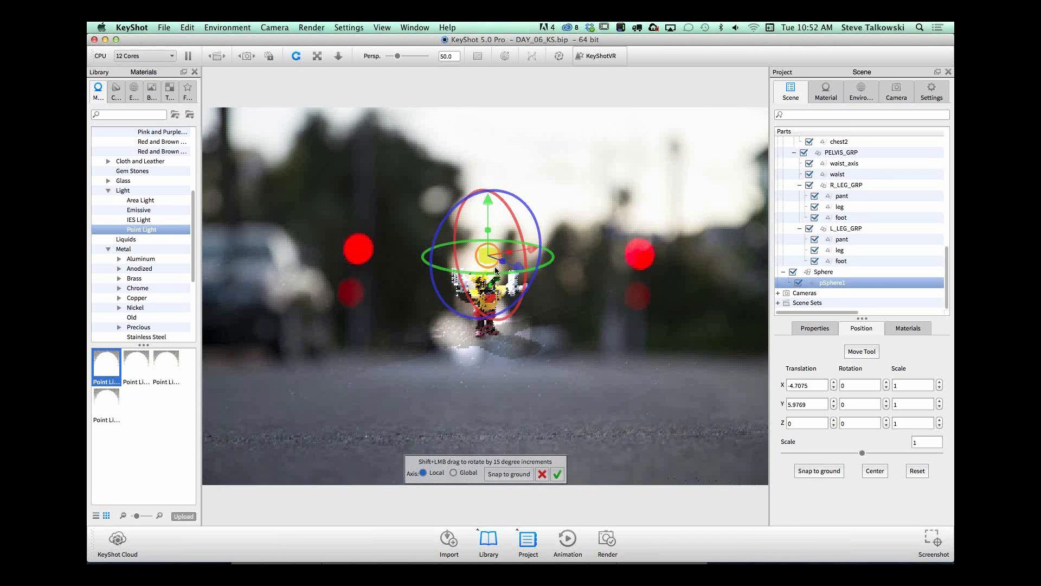
pyautogui.moveTo(516, 275); pyautogui.dragTo(524, 233)
pyautogui.moveTo(587, 355); pyautogui.dragTo(570, 408)
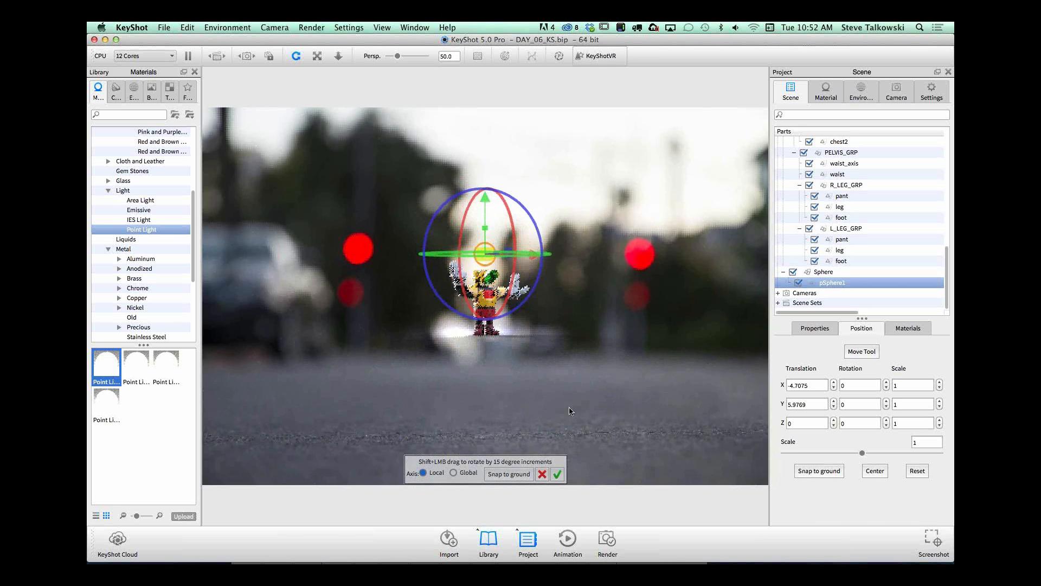
pyautogui.click(558, 474)
pyautogui.scroll(5, 599, 343)
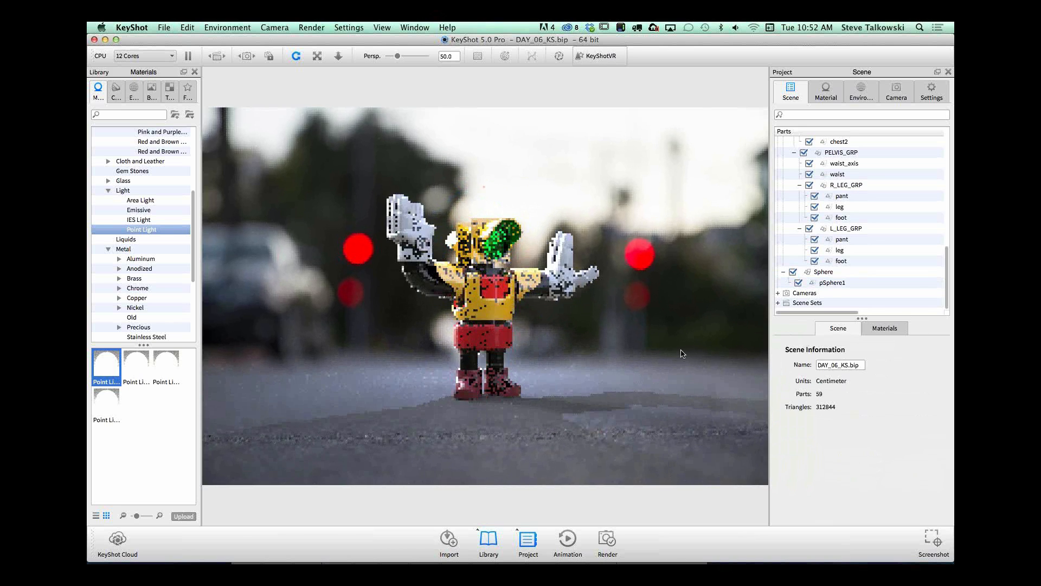
# Step: Move the point light sphere from just above the robot's head to a spot high over the robot, and accept the placement
pyautogui.click(838, 282)
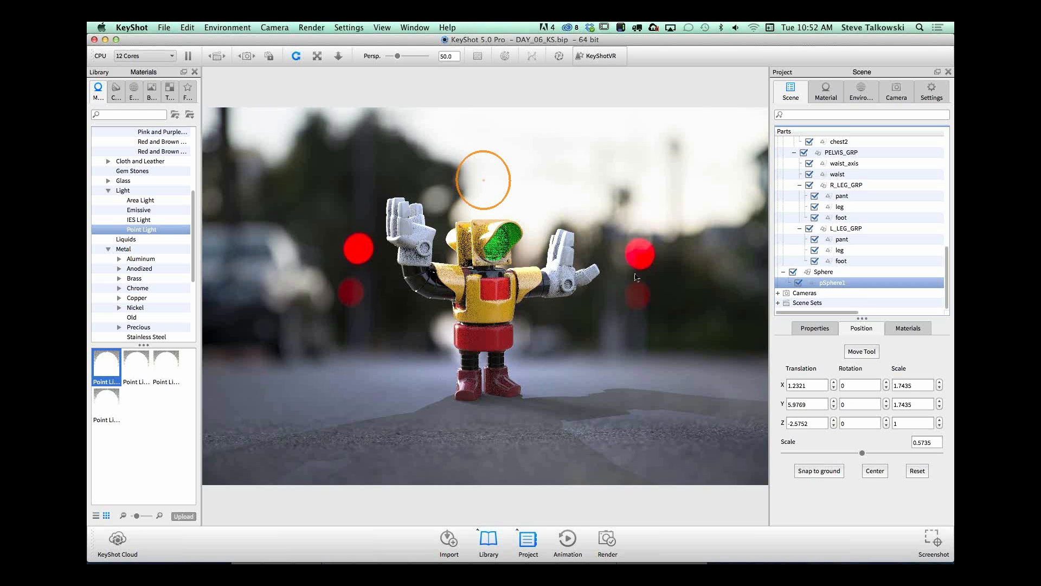
pyautogui.click(862, 352)
pyautogui.scroll(-3, 570, 241)
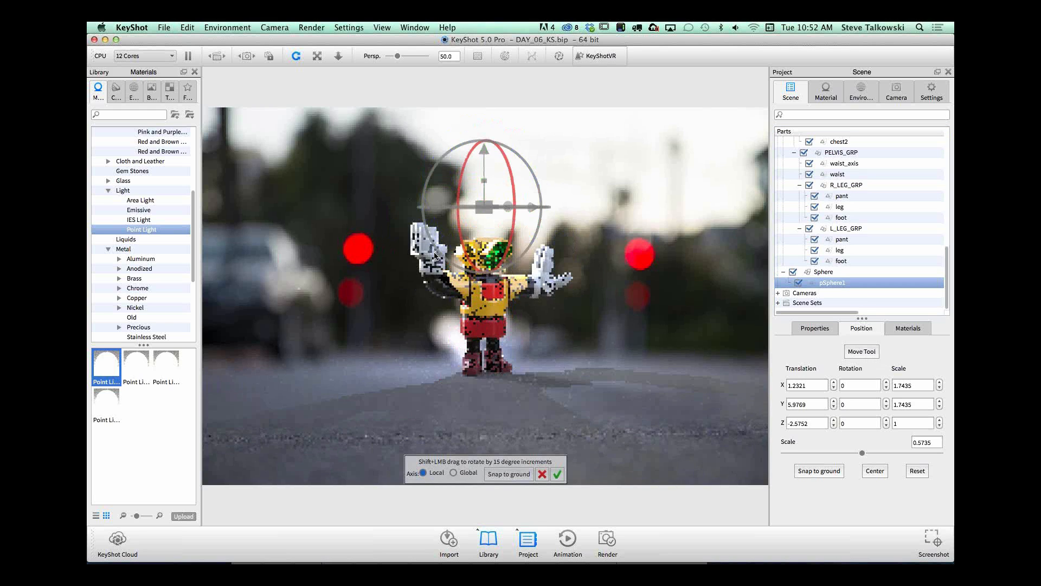
pyautogui.moveTo(483, 206); pyautogui.dragTo(481, 105)
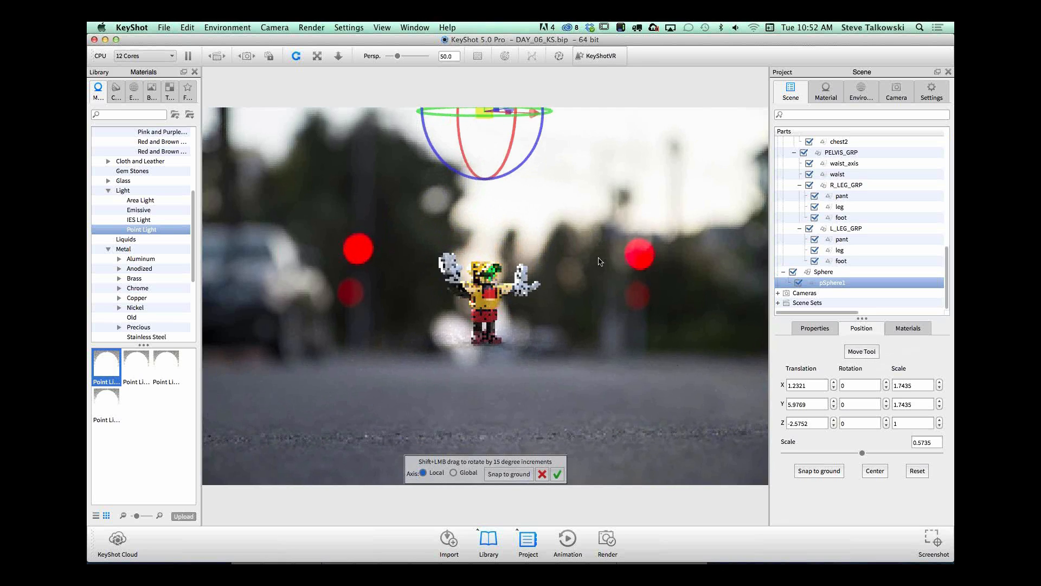
pyautogui.moveTo(581, 260); pyautogui.dragTo(580, 276)
pyautogui.moveTo(529, 177)
pyautogui.mouseDown()
pyautogui.moveTo(501, 179)
pyautogui.moveTo(550, 175)
pyautogui.moveTo(509, 176)
pyautogui.mouseUp()
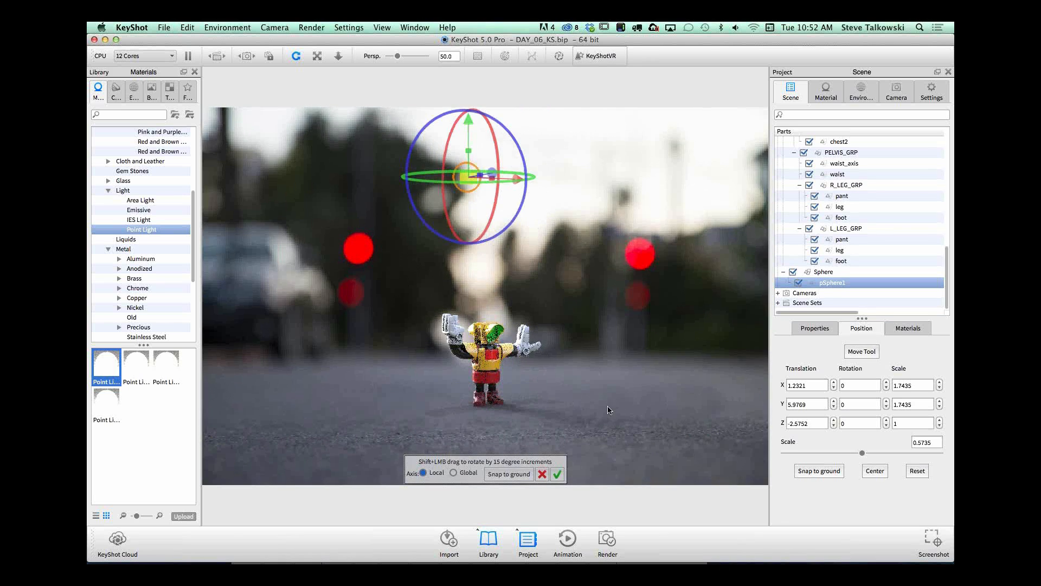
pyautogui.click(557, 471)
pyautogui.moveTo(629, 412); pyautogui.dragTo(665, 370)
pyautogui.scroll(6, 665, 370)
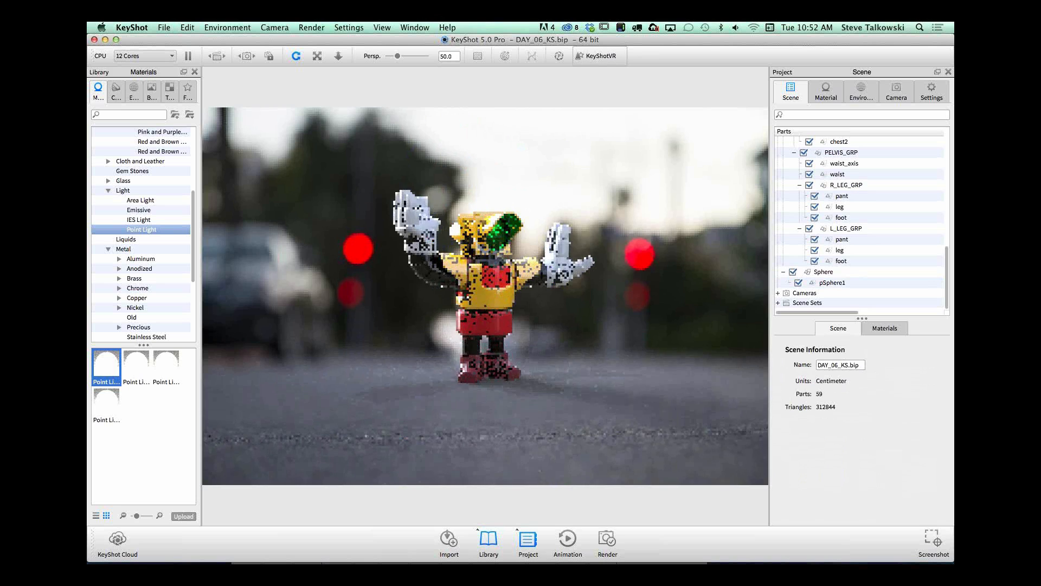
pyautogui.moveTo(560, 379); pyautogui.dragTo(609, 383)
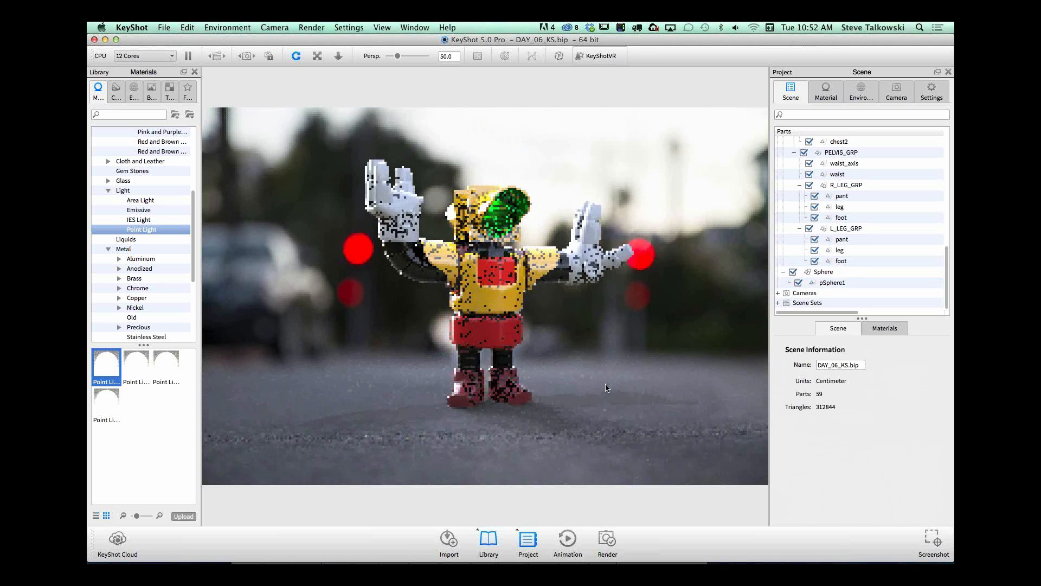
# Step: Edit the sphere's point light material, setting its radius to 0.022 and its power to 357 Lumen
pyautogui.click(844, 270)
pyautogui.click(905, 329)
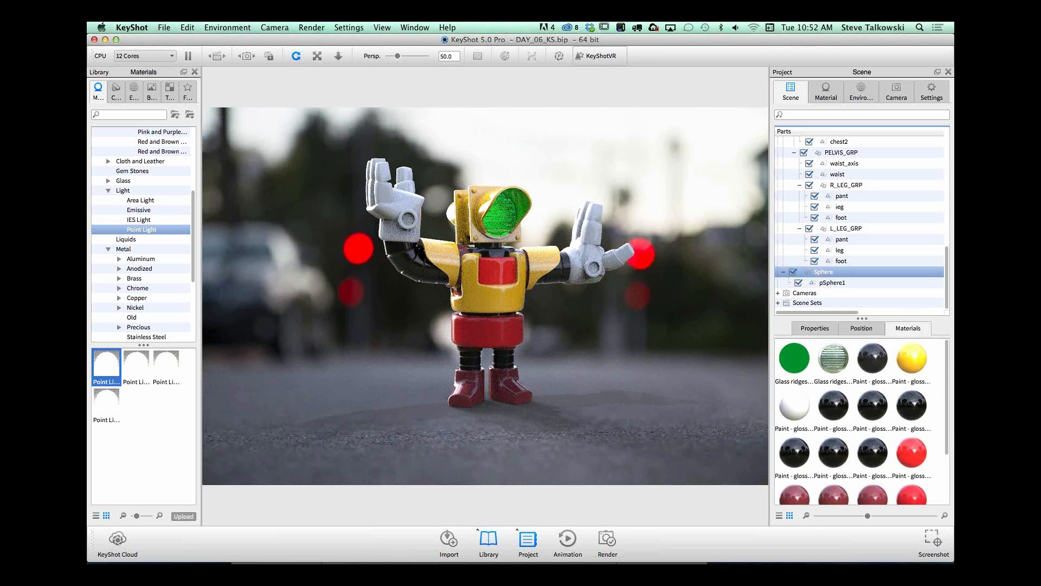
pyautogui.moveTo(946, 447); pyautogui.dragTo(950, 385)
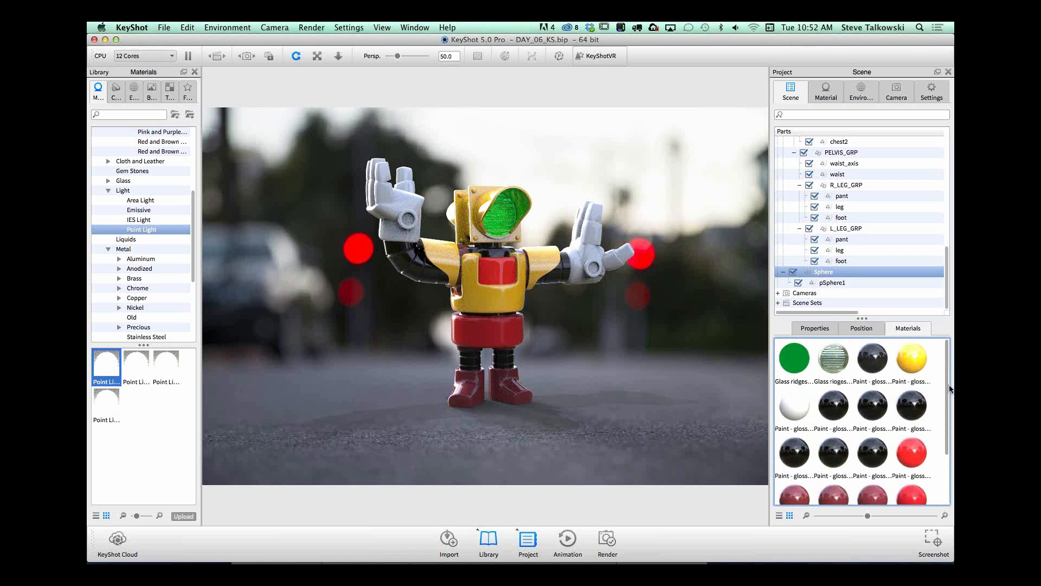
pyautogui.click(836, 283)
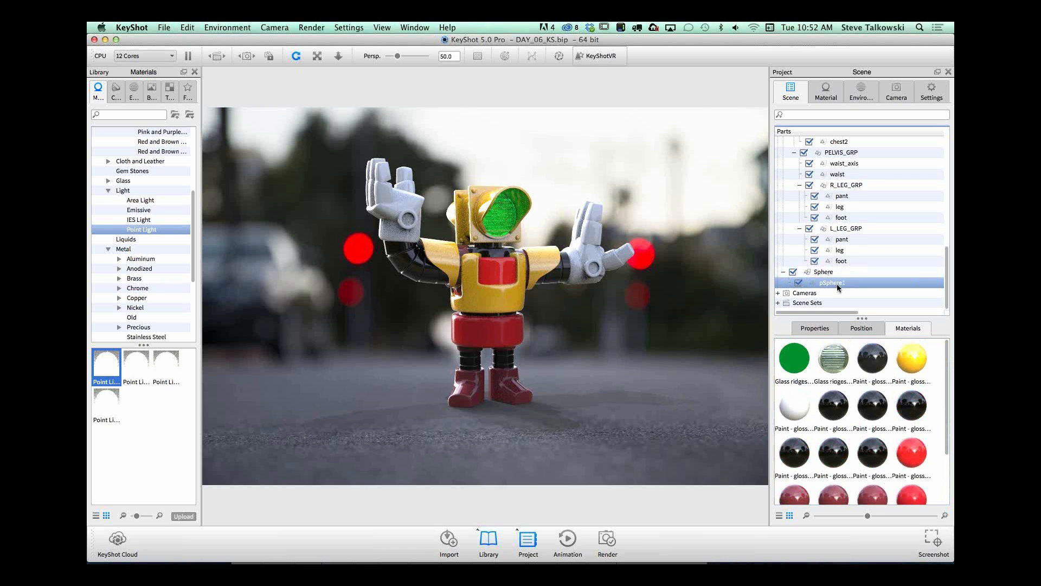
pyautogui.doubleClick(836, 284)
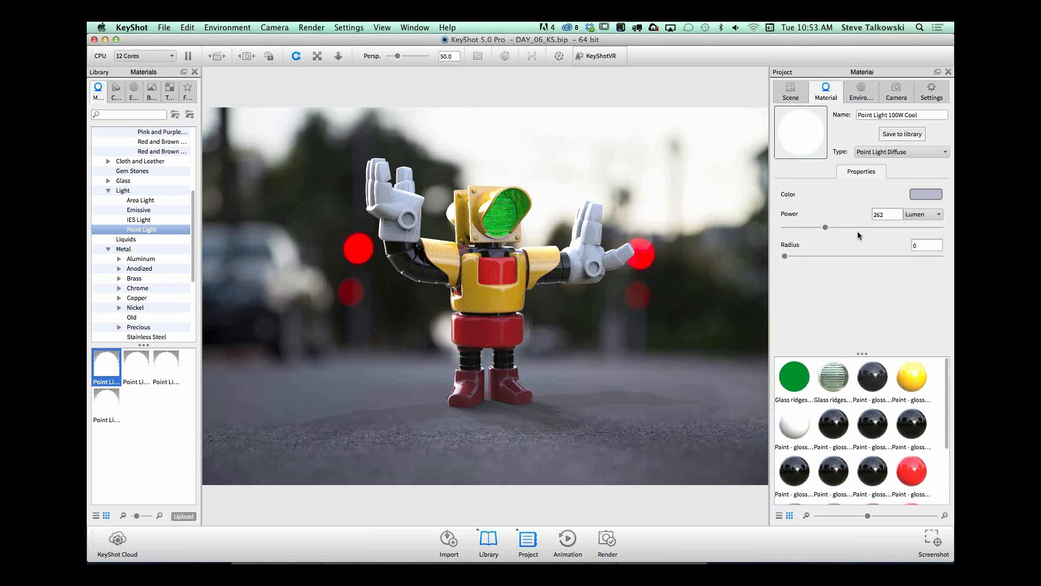
pyautogui.moveTo(787, 256); pyautogui.dragTo(840, 227)
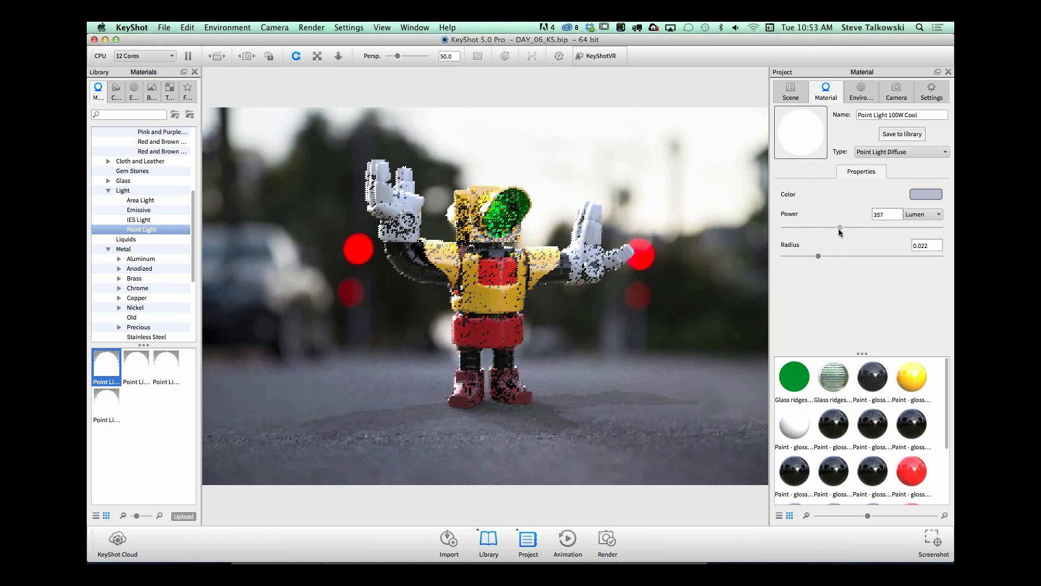
pyautogui.moveTo(601, 330); pyautogui.dragTo(568, 345)
# Step: Try several blues for the point light's color and accept a dark, muted blue
pyautogui.click(926, 193)
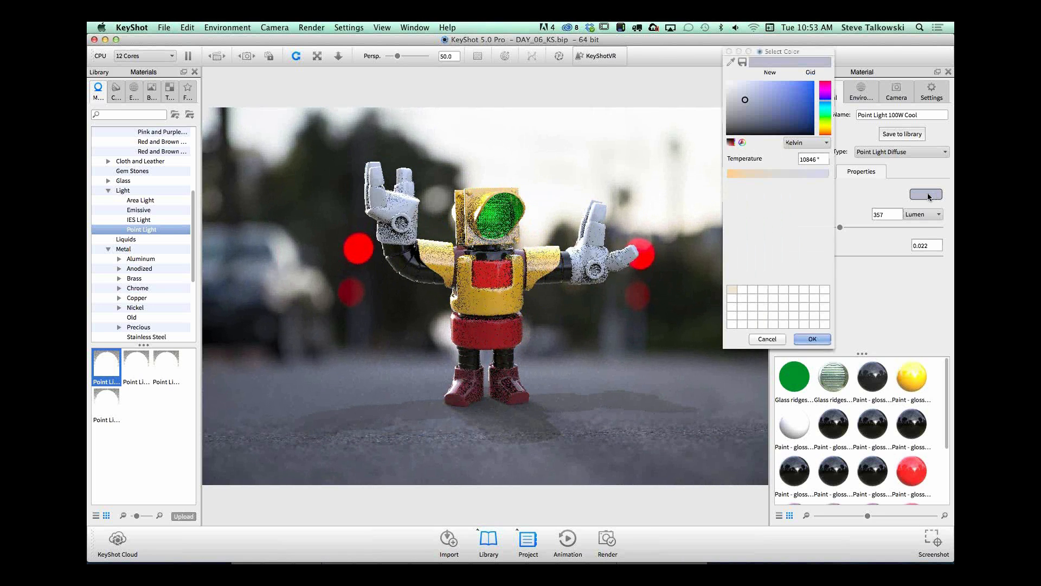
pyautogui.click(765, 118)
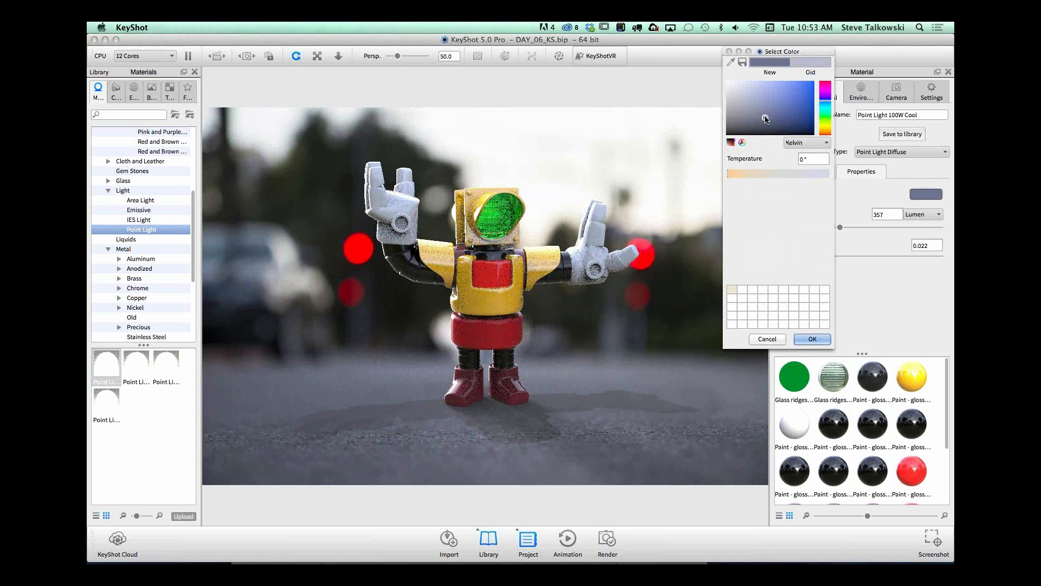
pyautogui.click(792, 120)
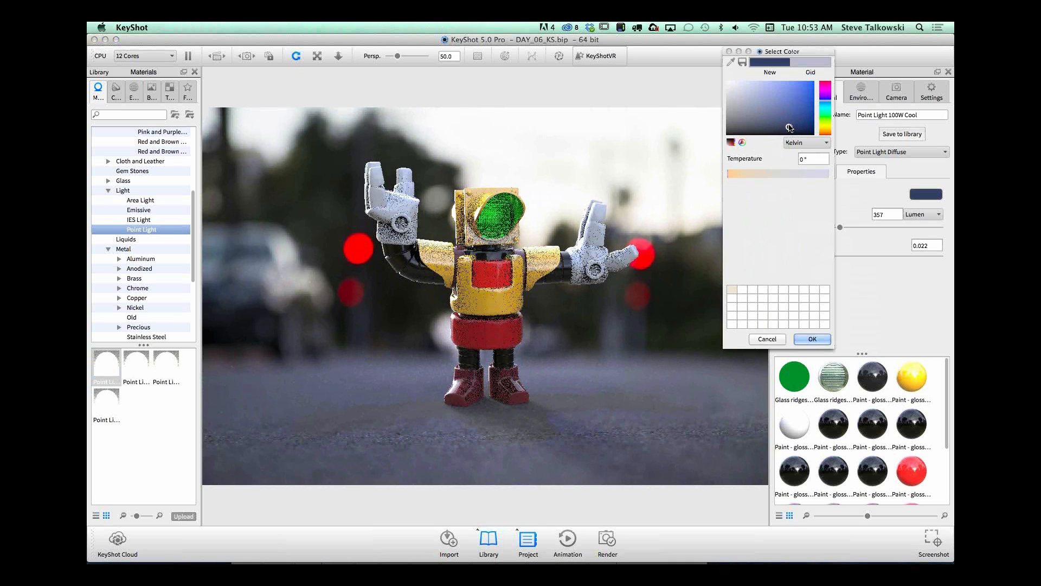
pyautogui.click(788, 85)
pyautogui.click(803, 83)
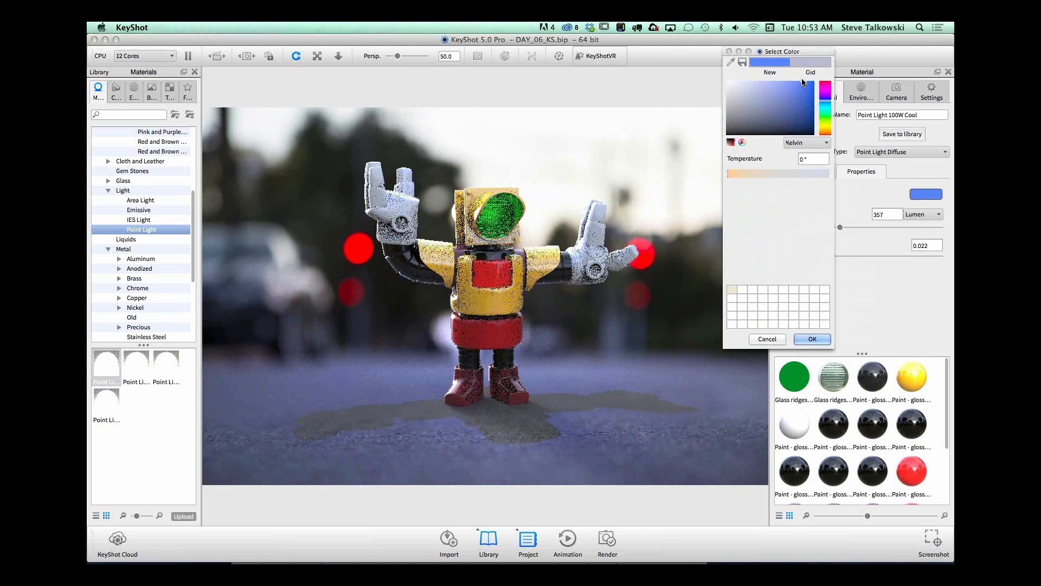
pyautogui.click(783, 126)
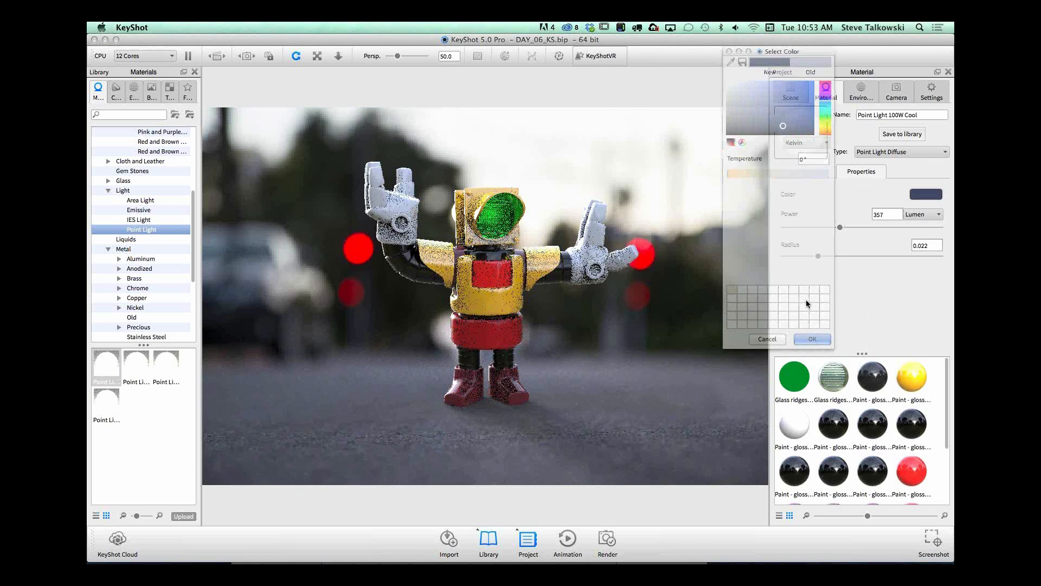
pyautogui.click(813, 339)
# Step: Change the environment's ground shadow color to a medium blue and accept it
pyautogui.click(862, 93)
pyautogui.moveTo(947, 318); pyautogui.dragTo(948, 486)
pyautogui.click(910, 438)
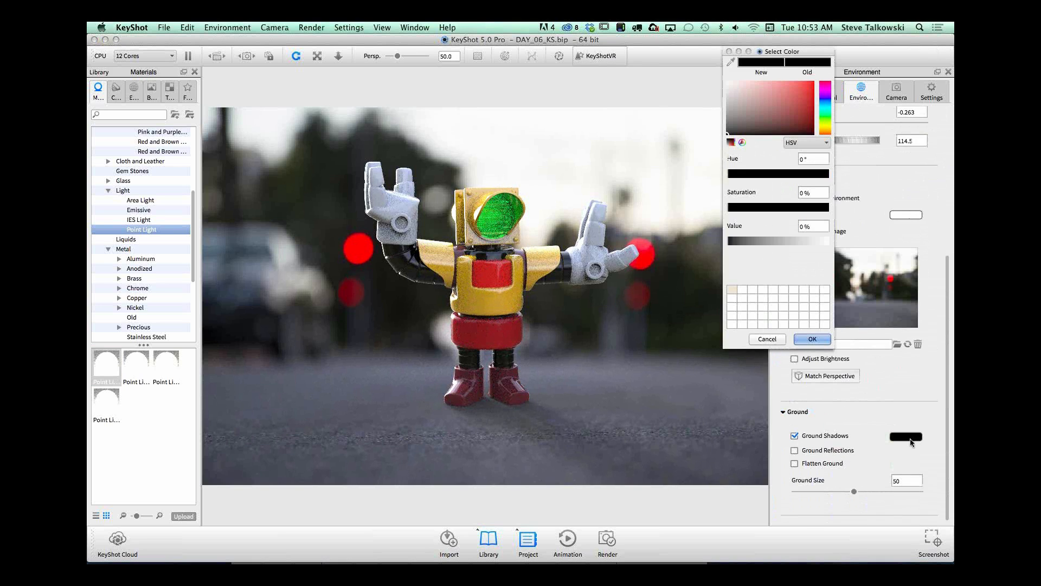
pyautogui.click(825, 100)
pyautogui.click(776, 108)
pyautogui.moveTo(776, 108)
pyautogui.mouseDown()
pyautogui.moveTo(788, 95)
pyautogui.moveTo(788, 112)
pyautogui.mouseUp()
pyautogui.click(818, 338)
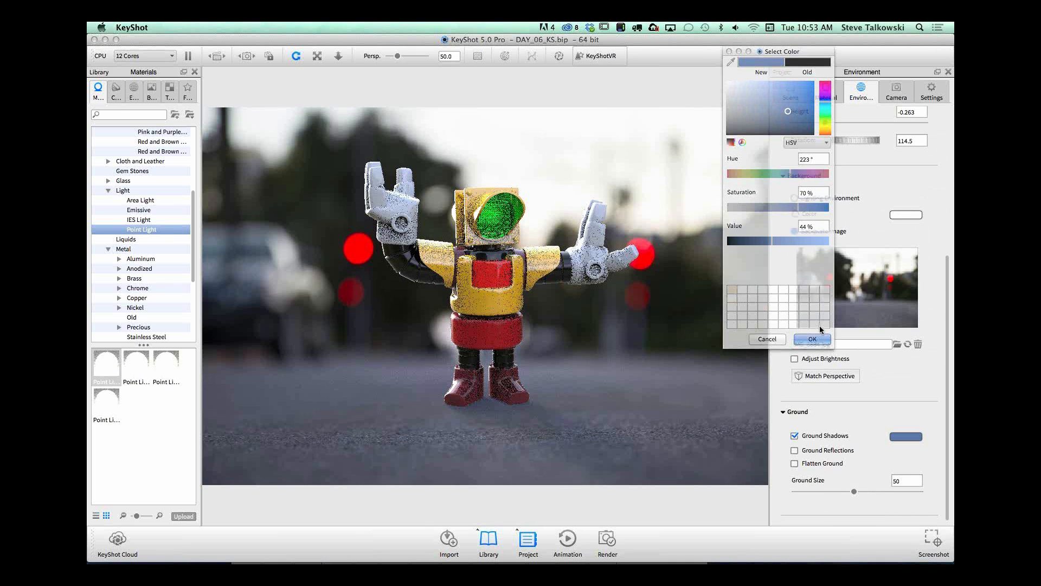
# Step: Hide the Sphere model in the scene so its point light no longer affects the robot
pyautogui.click(791, 91)
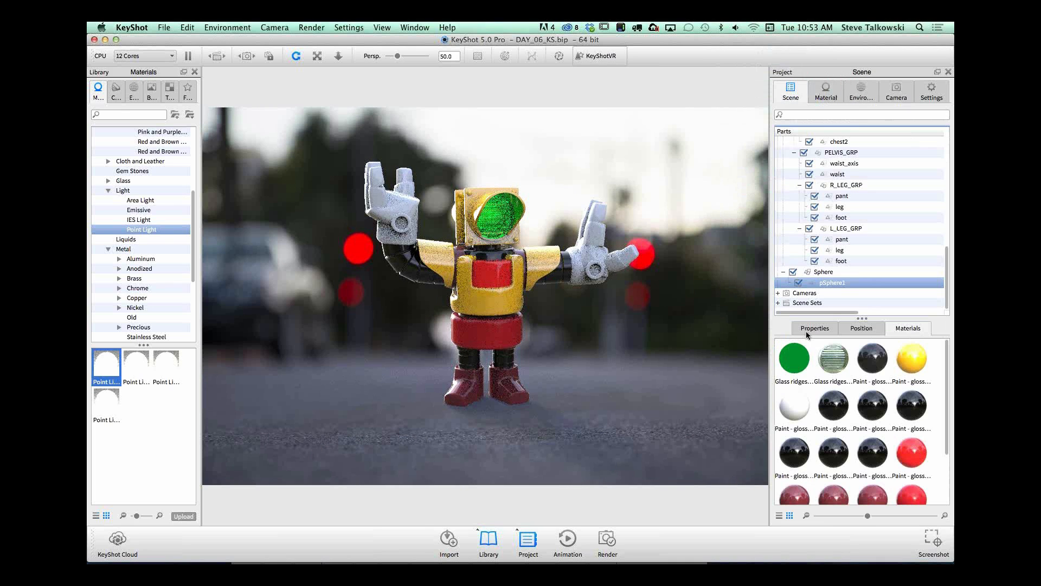
pyautogui.click(793, 272)
pyautogui.moveTo(501, 373); pyautogui.dragTo(601, 300)
pyautogui.scroll(-2, 644, 340)
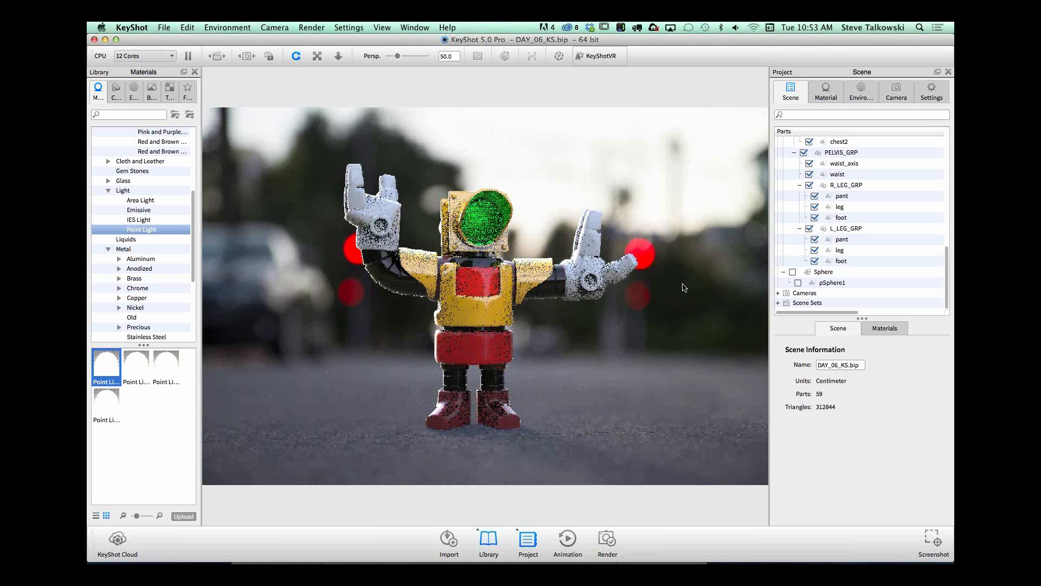
# Step: Show the camera's ground grid to examine how the robot stands on the ground from a low angle, and turn the grid off
pyautogui.click(896, 92)
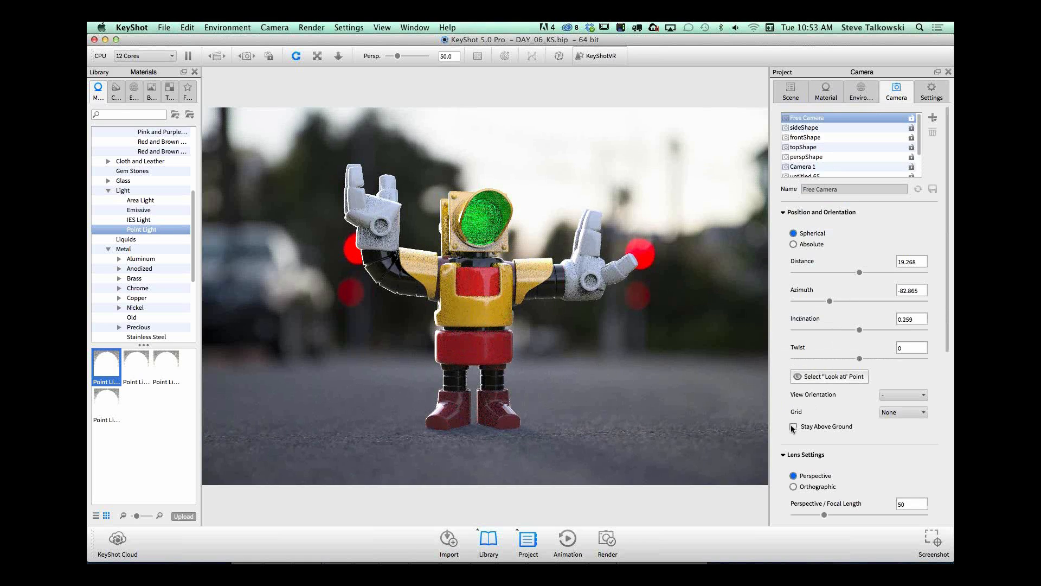
pyautogui.scroll(-5, 793, 426)
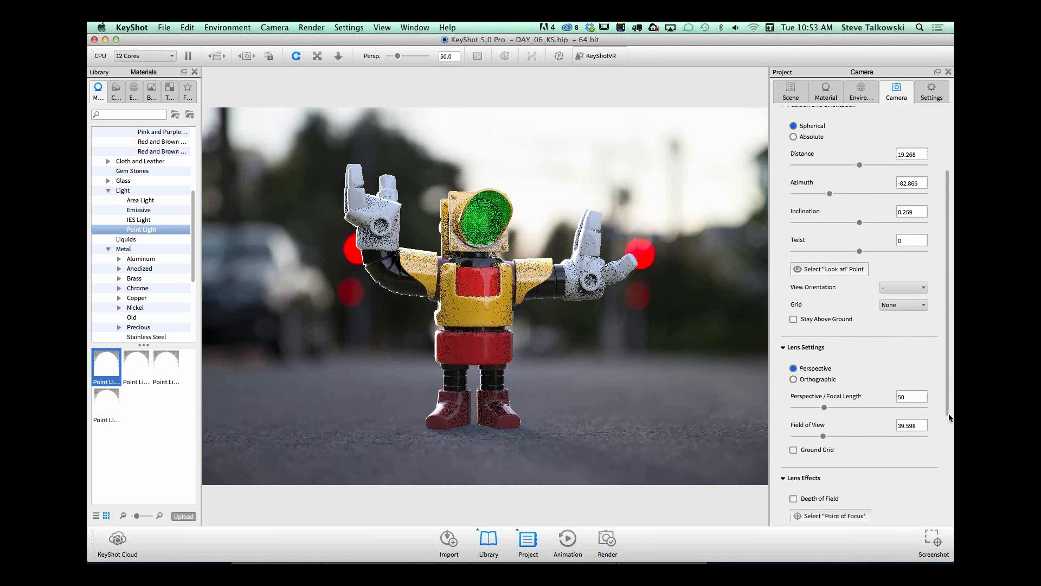
pyautogui.moveTo(616, 371)
pyautogui.mouseDown()
pyautogui.moveTo(617, 386)
pyautogui.moveTo(605, 378)
pyautogui.mouseUp()
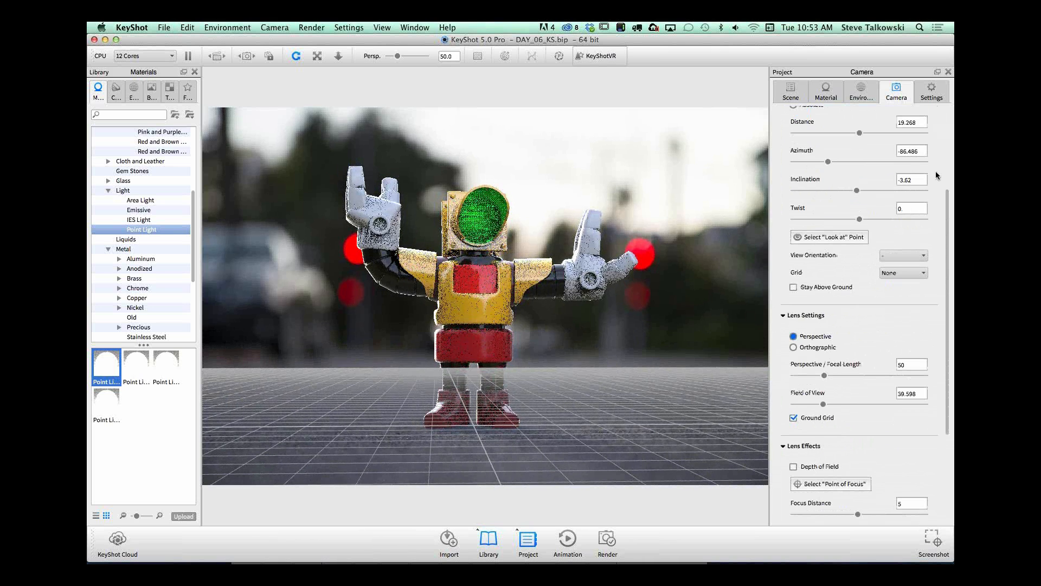
pyautogui.moveTo(948, 205); pyautogui.dragTo(937, 168)
pyautogui.scroll(3, 932, 118)
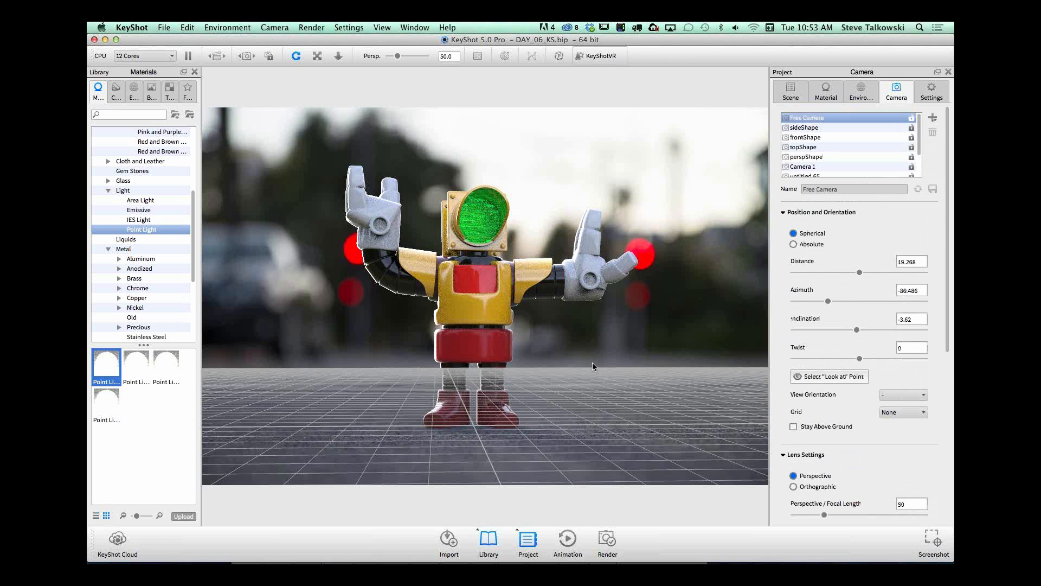
pyautogui.scroll(-3, 591, 363)
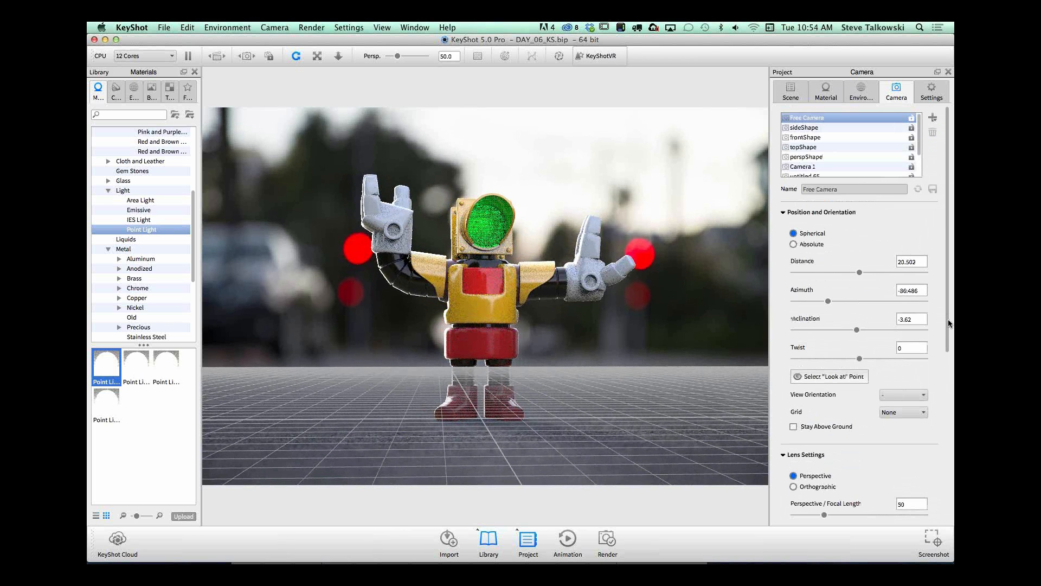
pyautogui.scroll(-8, 948, 324)
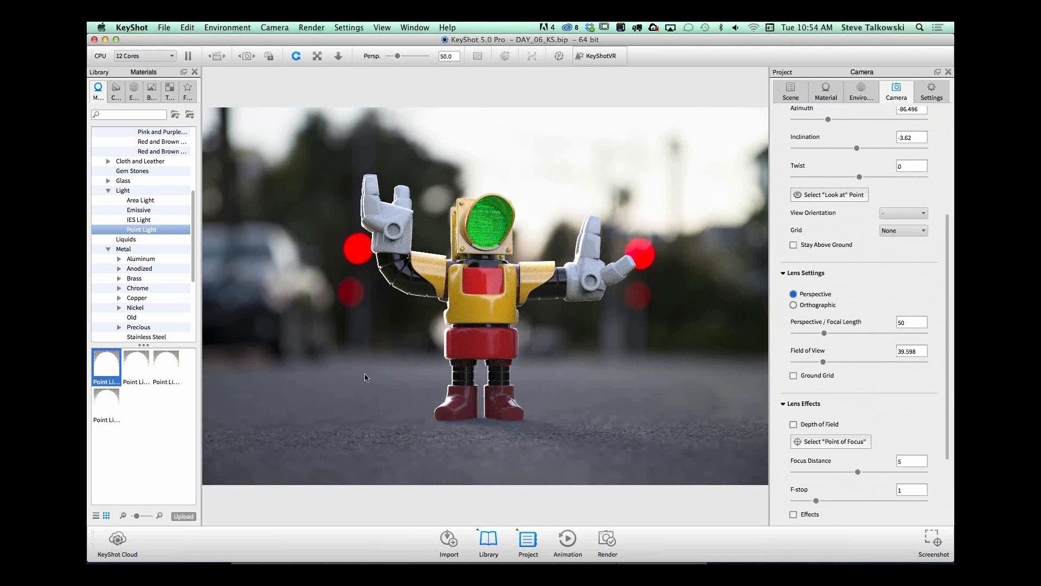
pyautogui.moveTo(366, 383); pyautogui.dragTo(457, 388)
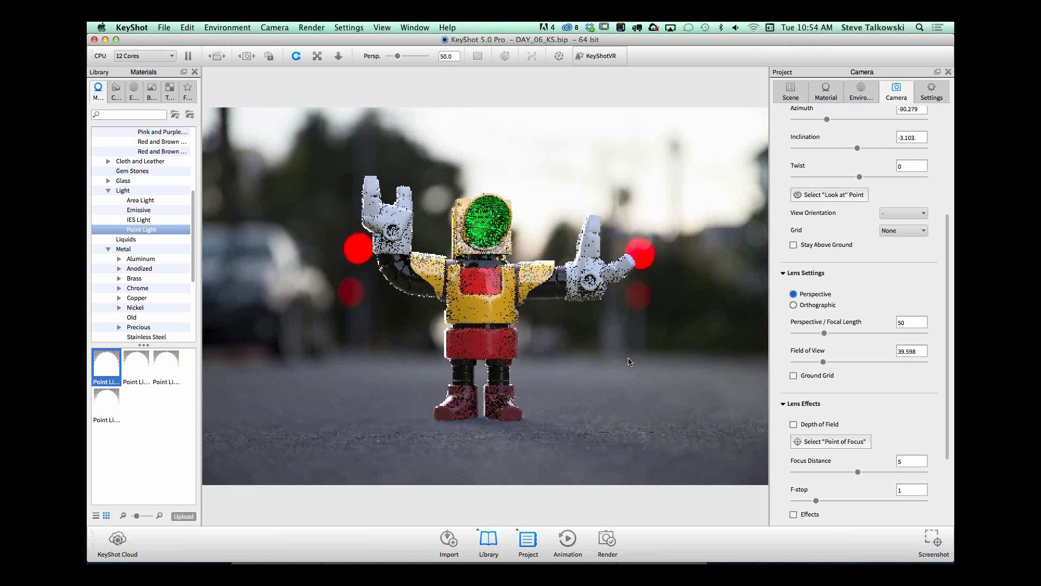
pyautogui.keyDown('ctrl'); pyautogui.moveTo(649, 376); pyautogui.dragTo(617, 378); pyautogui.keyUp('ctrl')
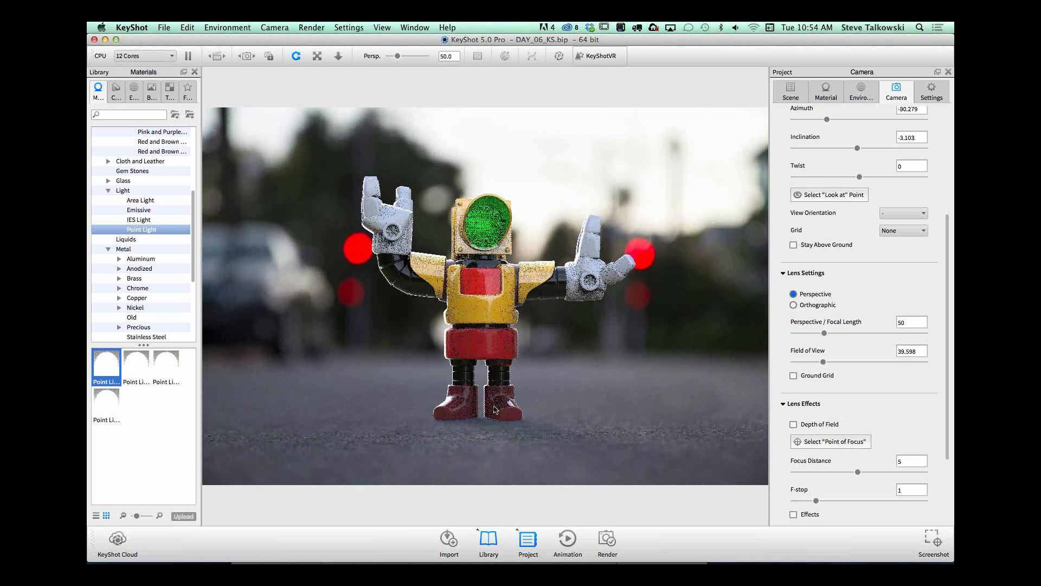
pyautogui.keyDown('ctrl'); pyautogui.moveTo(670, 367); pyautogui.dragTo(617, 398); pyautogui.keyUp('ctrl')
pyautogui.moveTo(616, 386); pyautogui.dragTo(589, 371)
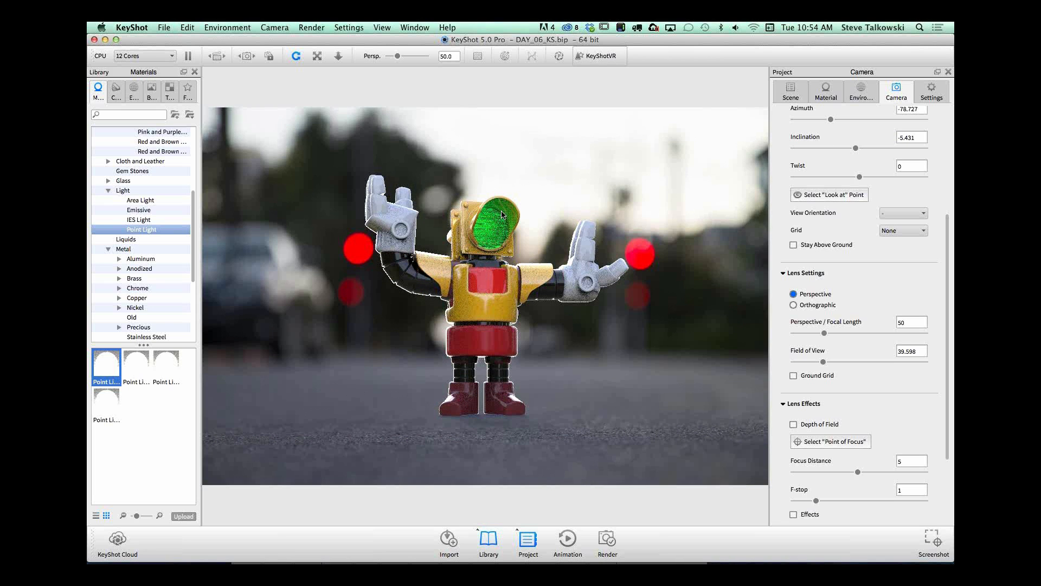
# Step: Start a new empty scene in place of the robot scene
pyautogui.click(165, 27)
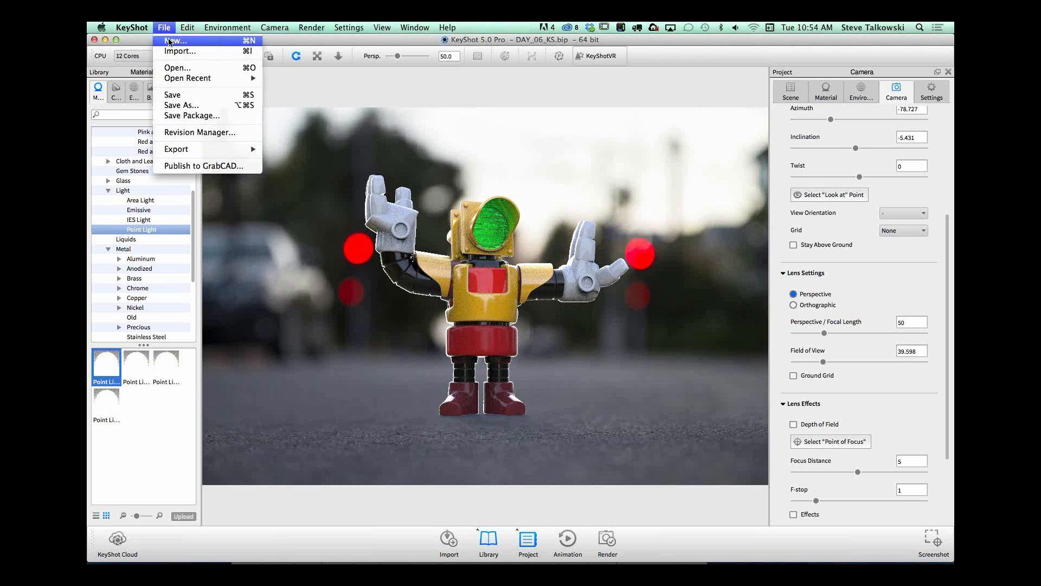
pyautogui.click(172, 40)
pyautogui.click(475, 295)
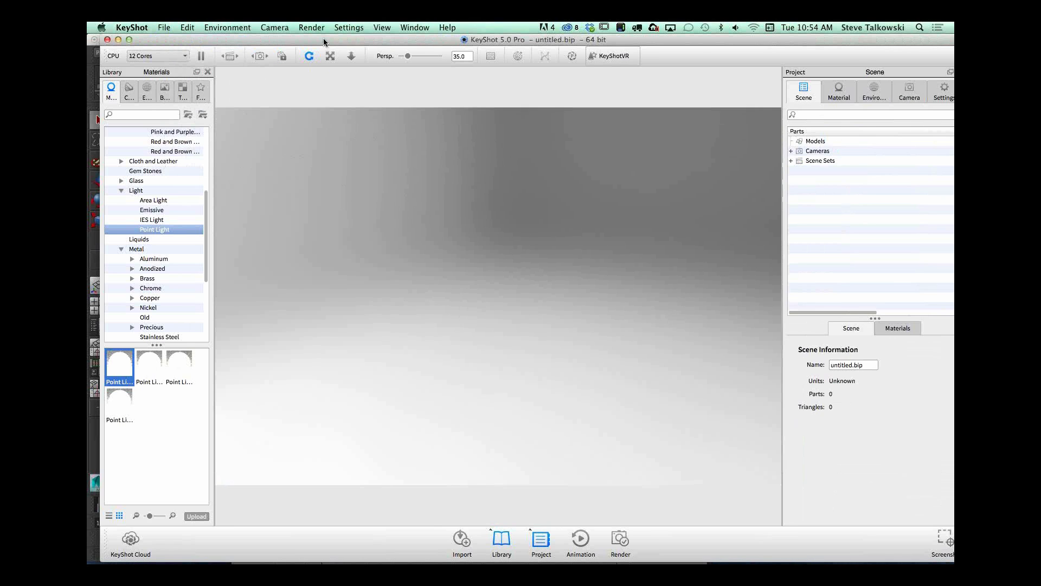
# Step: Browse for a scene file to open in the KEYSHOT folder of the TIKIBOT project under 02_PROJECTS
pyautogui.click(164, 28)
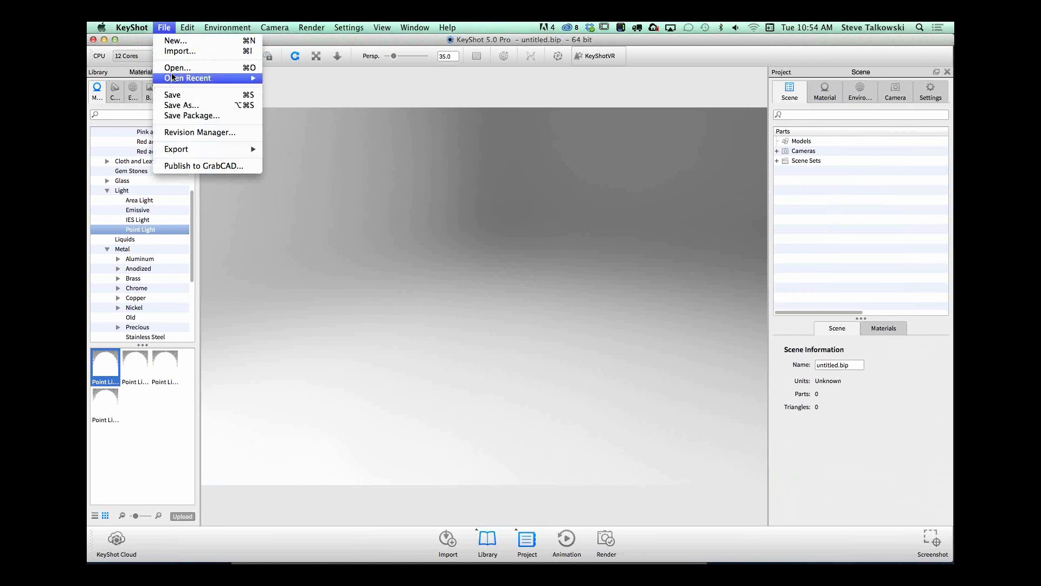
pyautogui.click(184, 67)
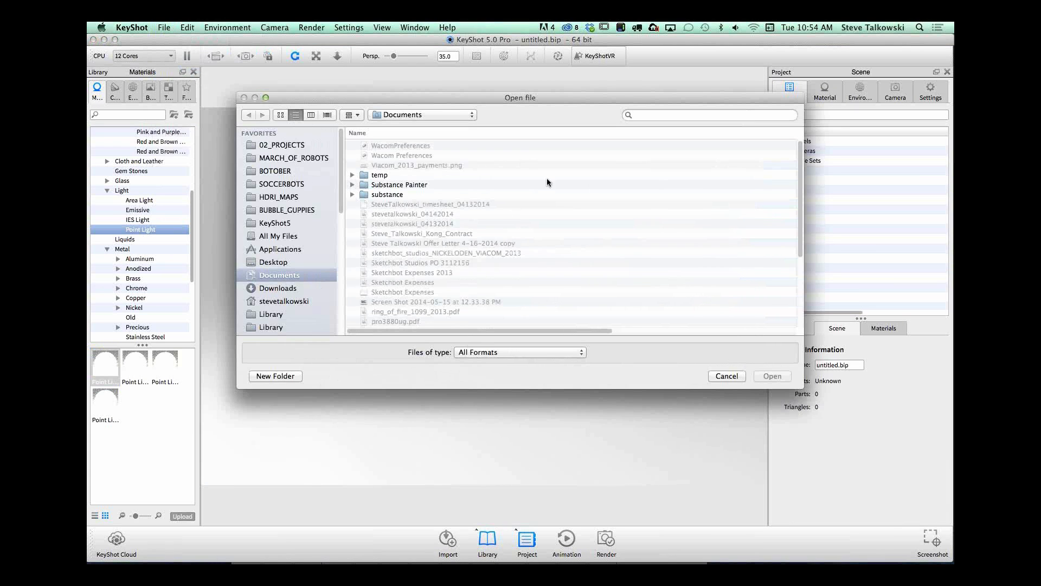
pyautogui.click(284, 146)
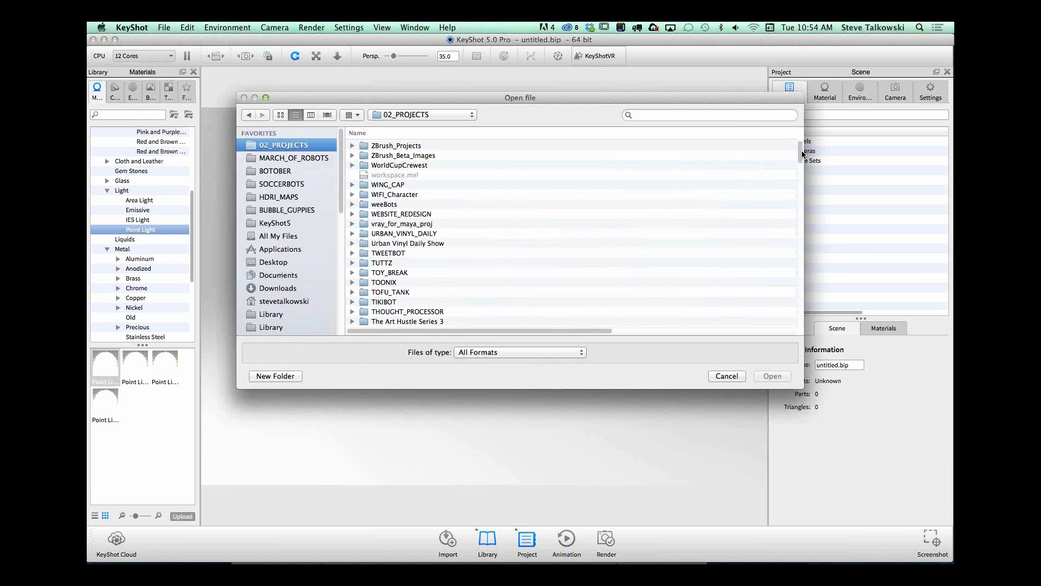
pyautogui.moveTo(803, 161); pyautogui.dragTo(806, 184)
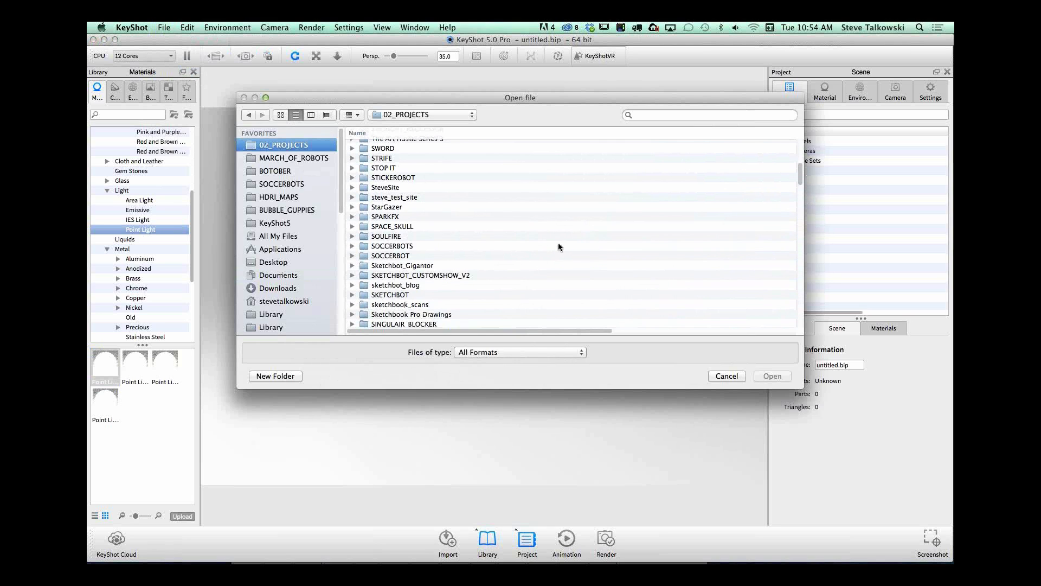
pyautogui.click(567, 247)
pyautogui.moveTo(799, 173)
pyautogui.mouseDown()
pyautogui.moveTo(810, 219)
pyautogui.moveTo(802, 161)
pyautogui.mouseUp()
pyautogui.doubleClick(396, 199)
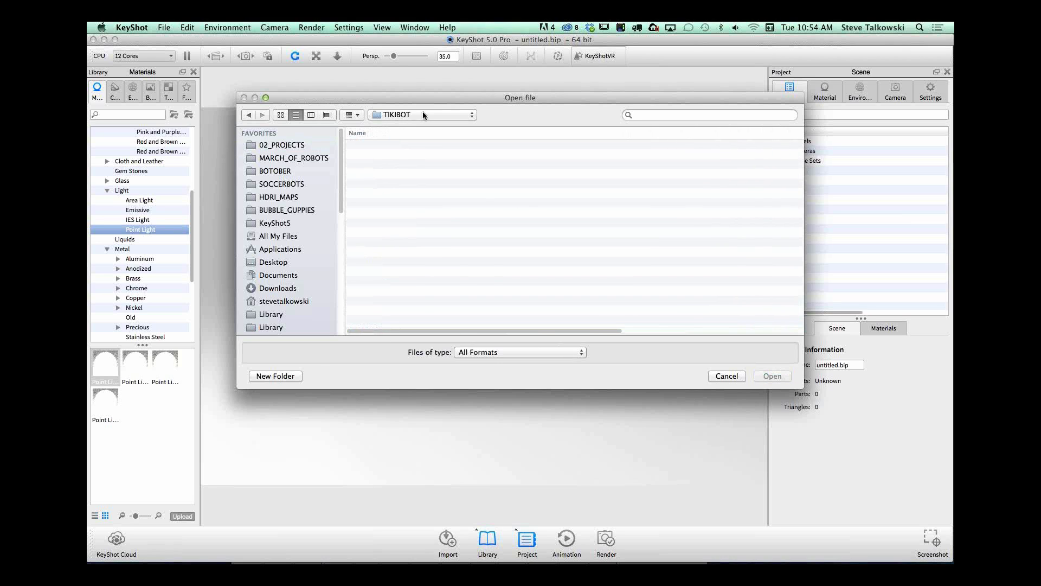
pyautogui.moveTo(800, 164); pyautogui.dragTo(796, 145)
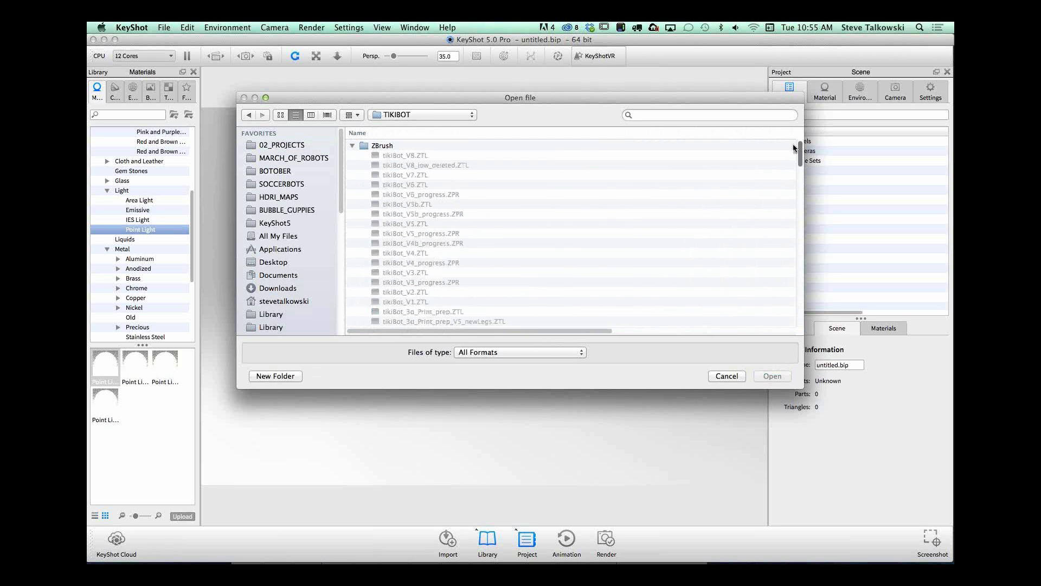
pyautogui.click(352, 145)
pyautogui.moveTo(798, 157)
pyautogui.mouseDown()
pyautogui.moveTo(800, 222)
pyautogui.moveTo(819, 275)
pyautogui.moveTo(775, 296)
pyautogui.mouseUp()
pyautogui.doubleClick(388, 216)
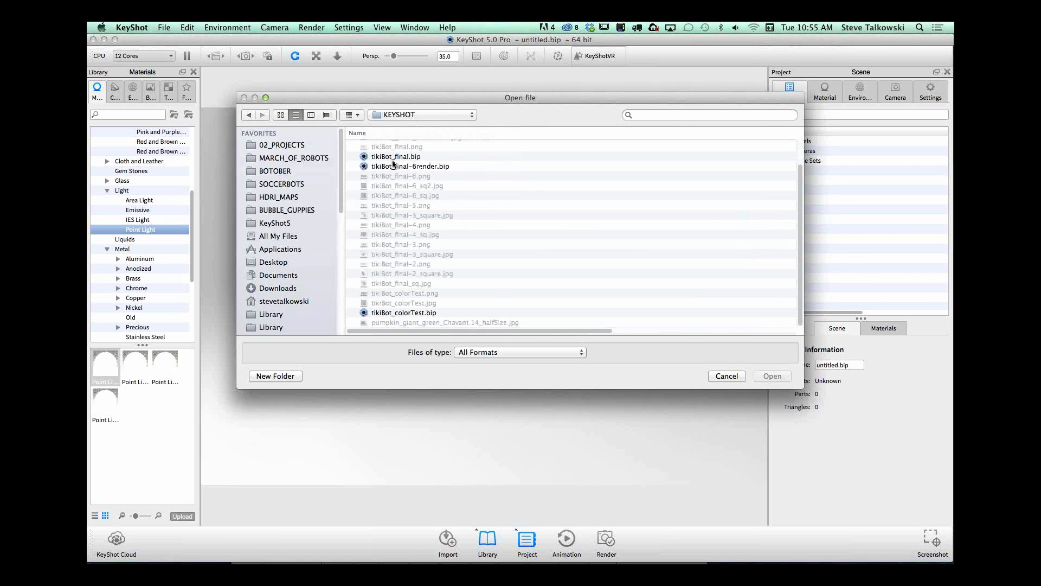
# Step: Compare the dates and sizes of the tikiBot scene files and open tikiBot_final.bip
pyautogui.click(400, 157)
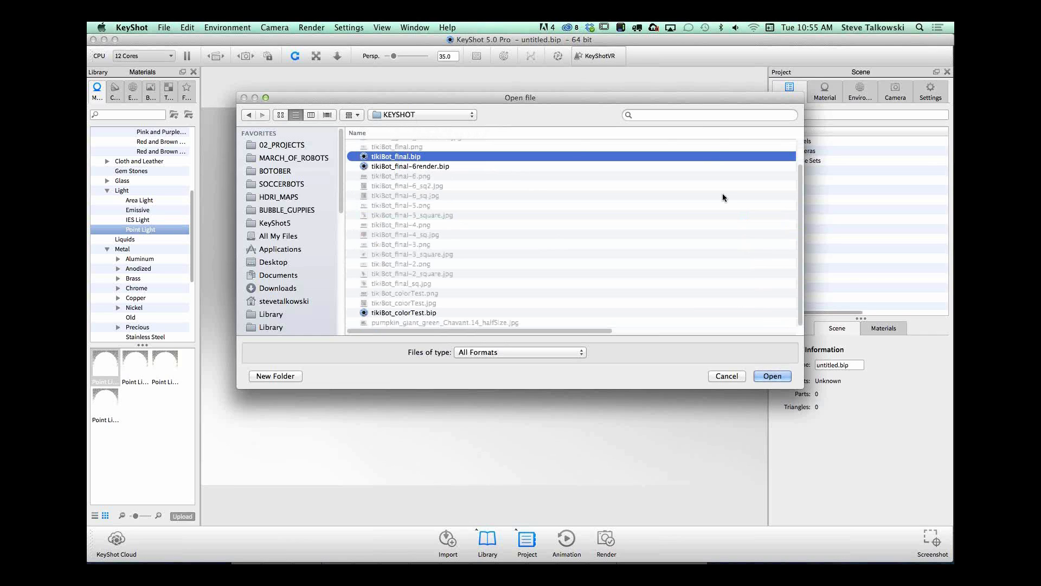
pyautogui.moveTo(602, 329); pyautogui.dragTo(688, 329)
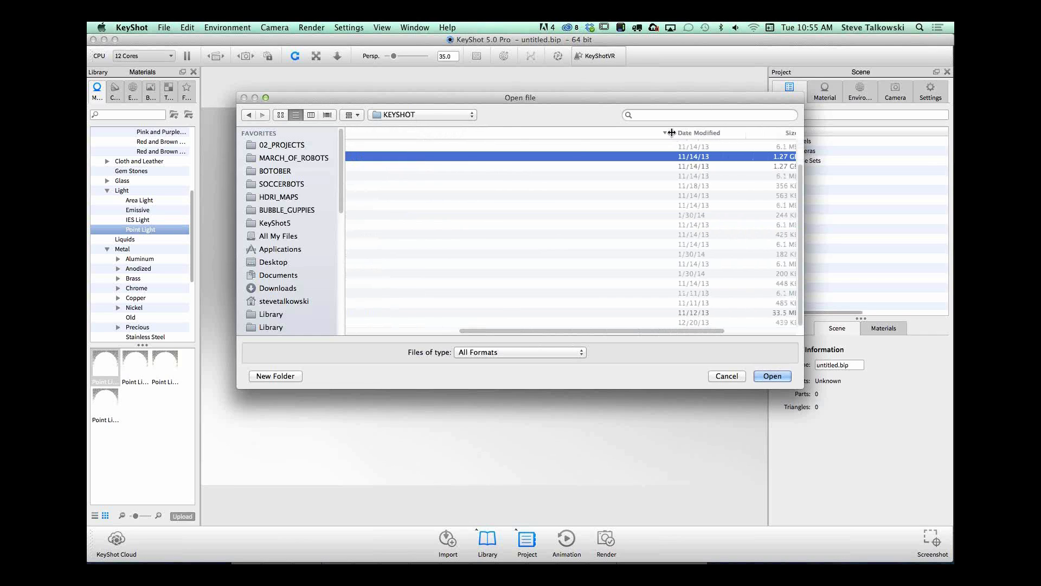
pyautogui.hscroll(3, 564, 142)
pyautogui.hscroll(-5, 444, 142)
pyautogui.click(403, 167)
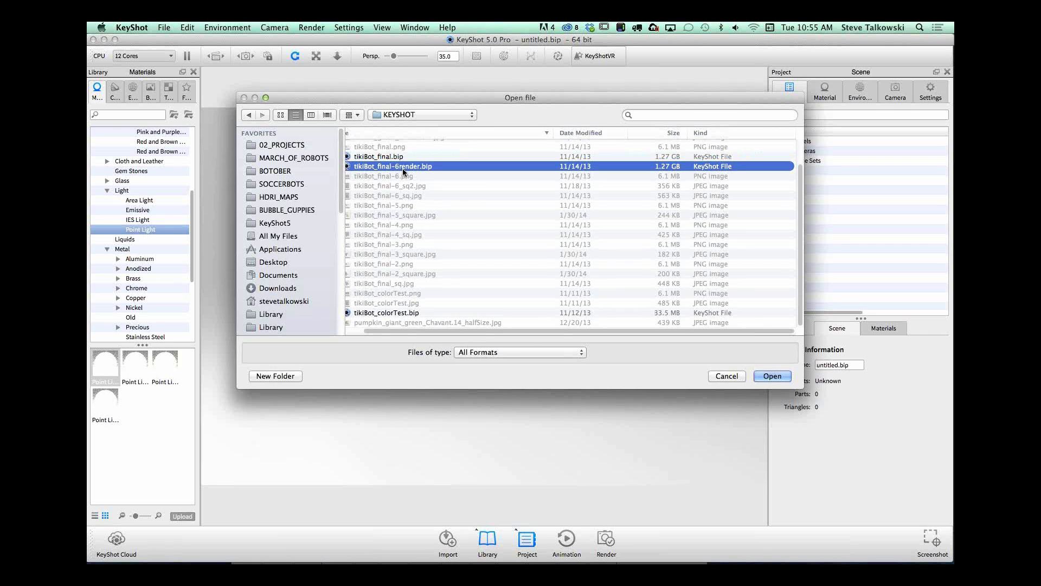
pyautogui.click(403, 157)
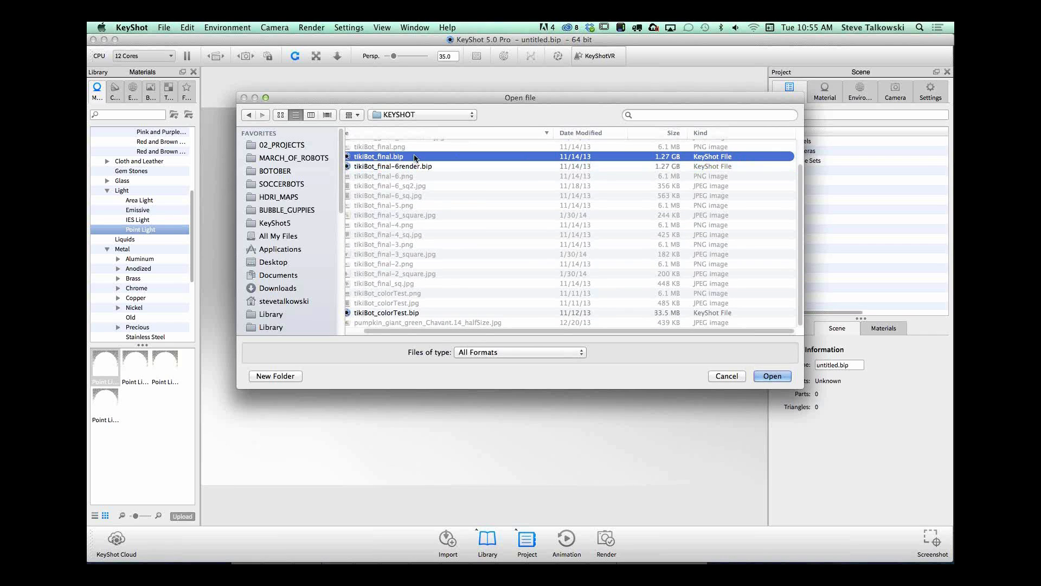
pyautogui.click(772, 376)
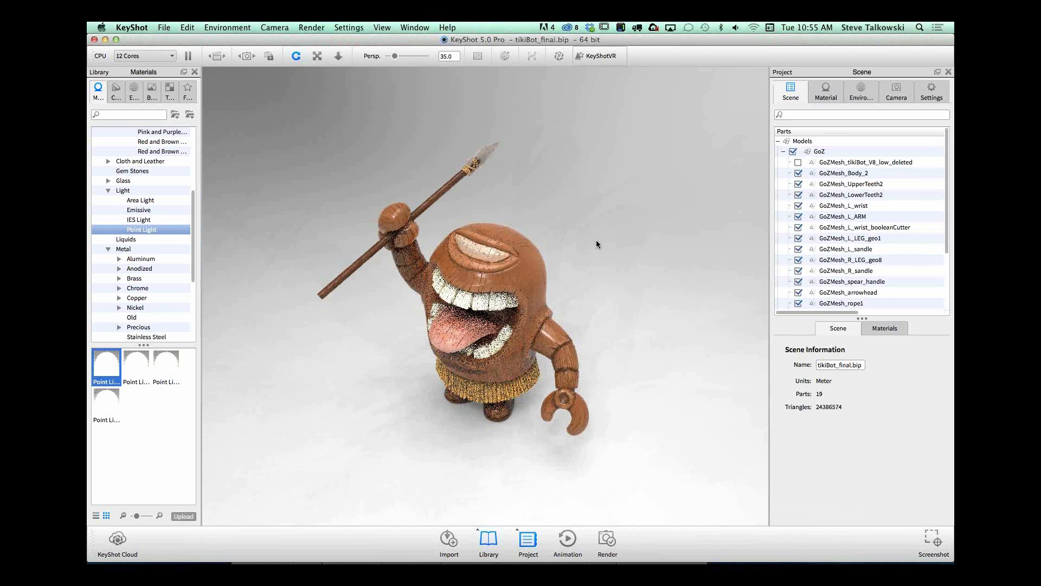
# Step: Open the material of the GoZMesh_Body_2 part for editing and select its color texture
pyautogui.moveTo(657, 308); pyautogui.dragTo(556, 264)
pyautogui.moveTo(613, 304); pyautogui.dragTo(582, 238)
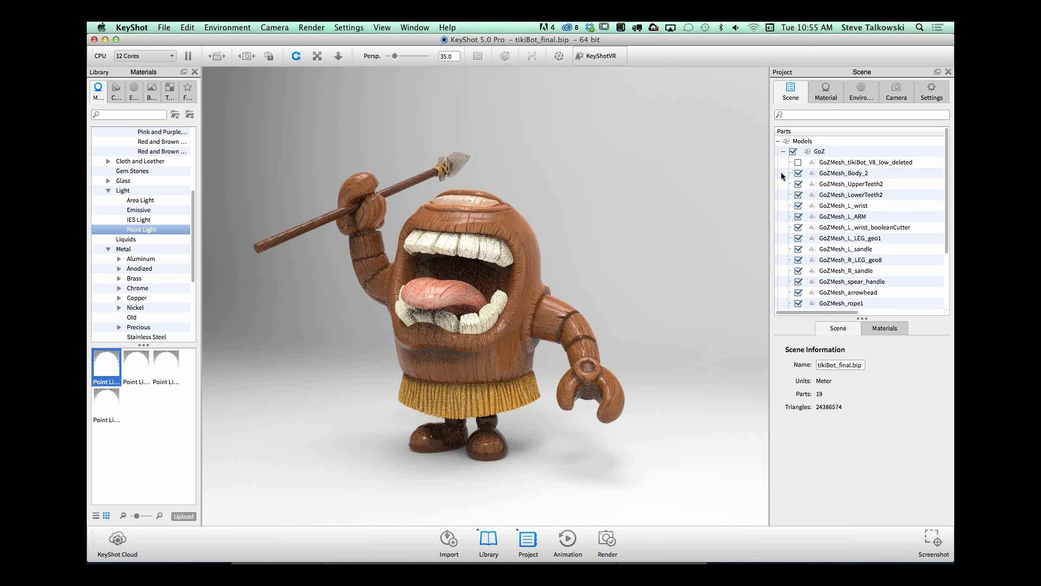
pyautogui.click(843, 171)
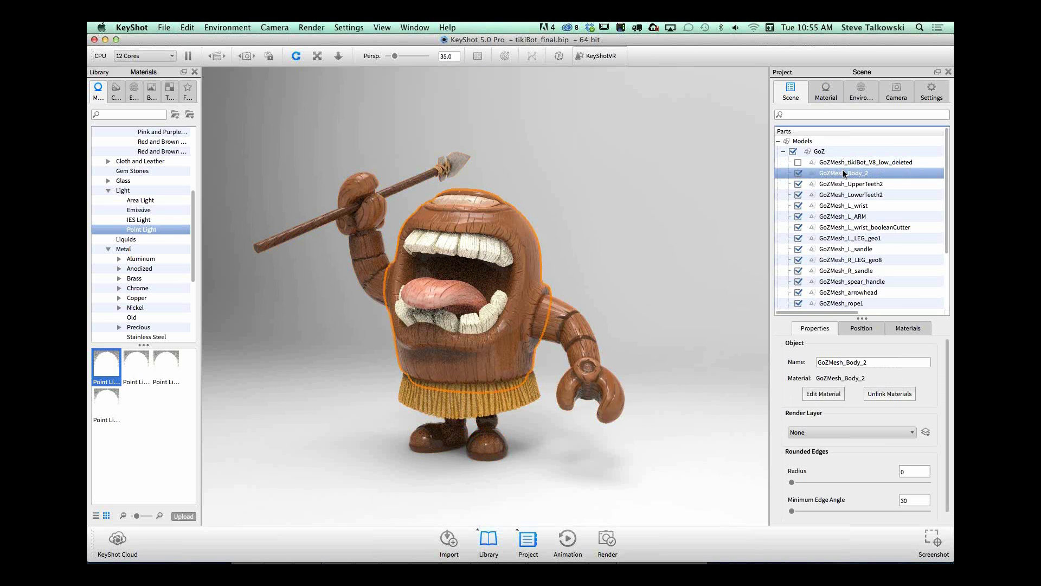
pyautogui.doubleClick(843, 171)
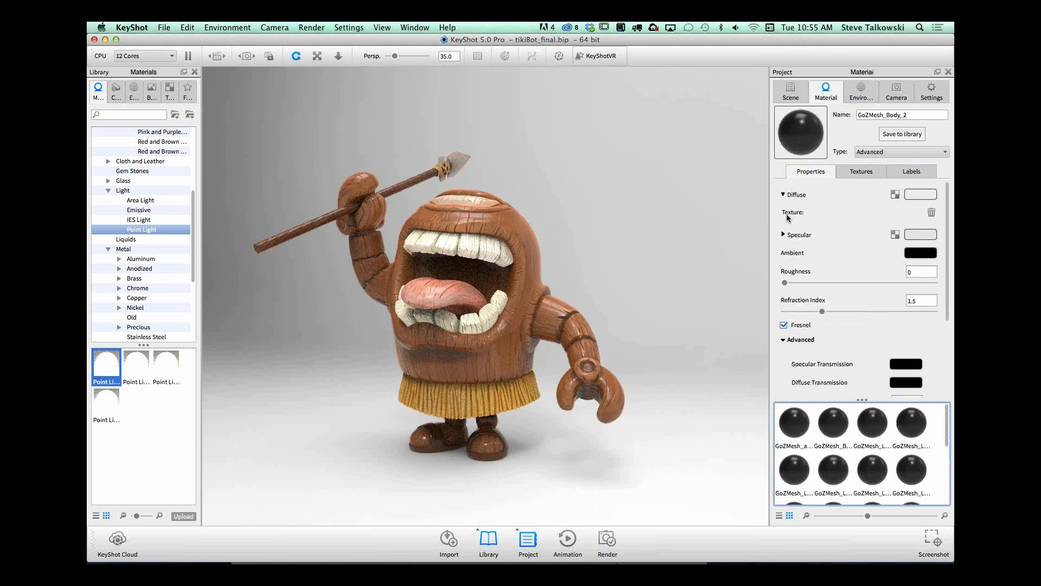
pyautogui.click(862, 171)
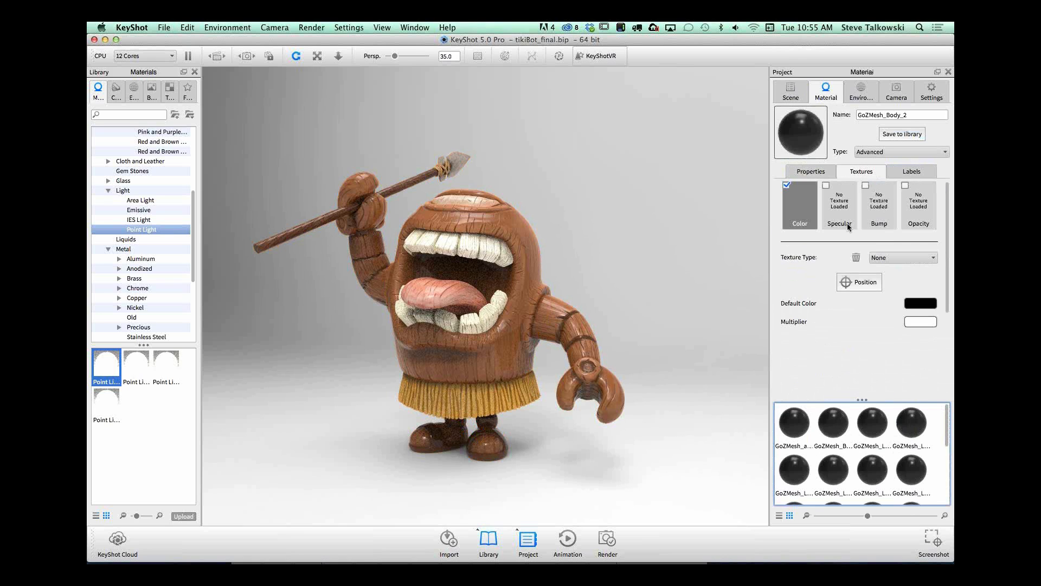
pyautogui.click(800, 201)
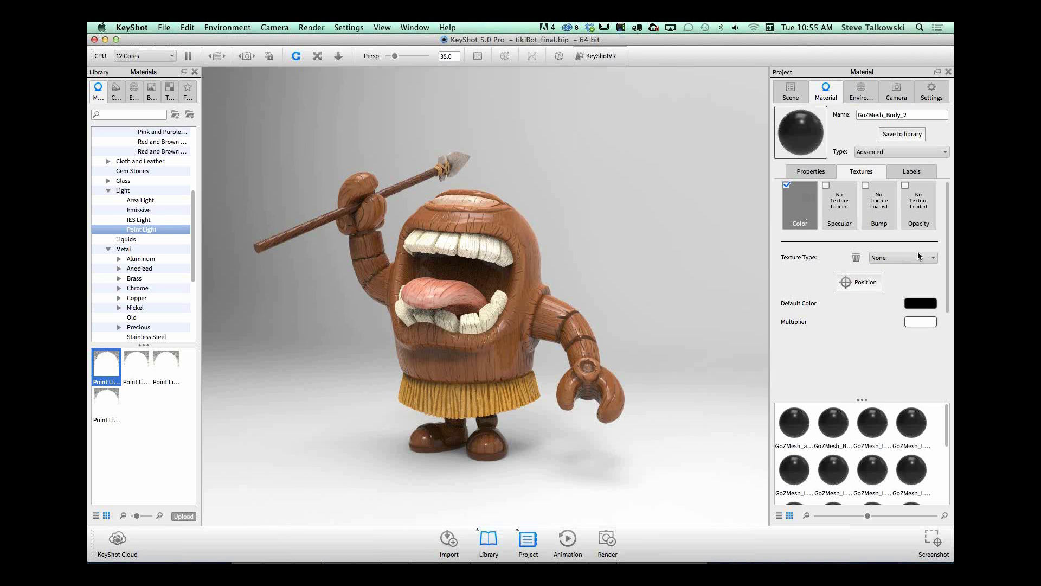
# Step: Examine the texture type, label and property settings of the tiki's body material
pyautogui.click(906, 258)
pyautogui.click(905, 258)
pyautogui.click(907, 172)
pyautogui.click(816, 172)
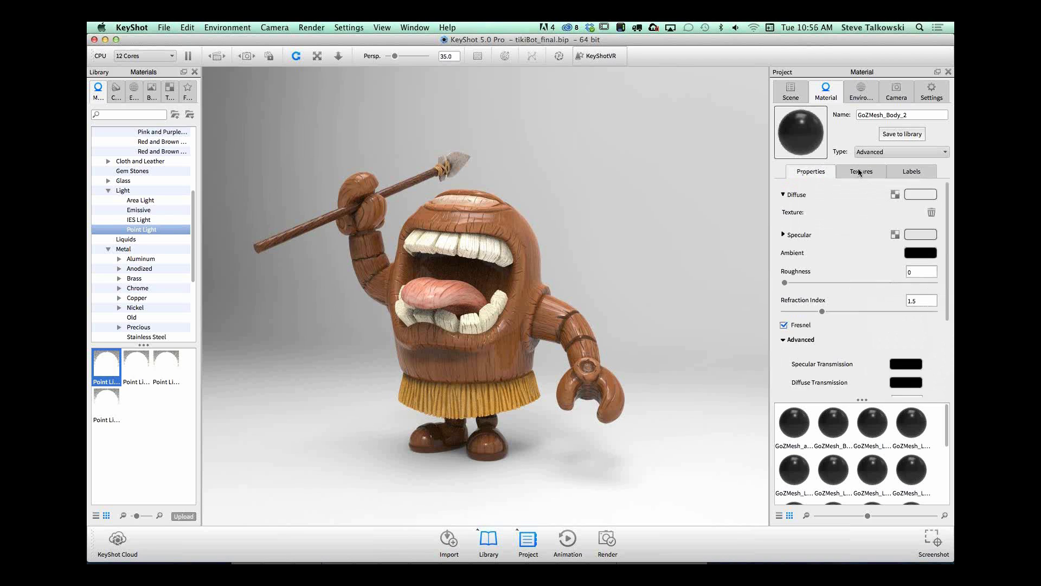
pyautogui.click(865, 172)
pyautogui.click(815, 172)
pyautogui.click(856, 173)
# Step: Check the available texture types, then disable and re-enable the body material's color texture to compare the tiki with and without it
pyautogui.click(787, 186)
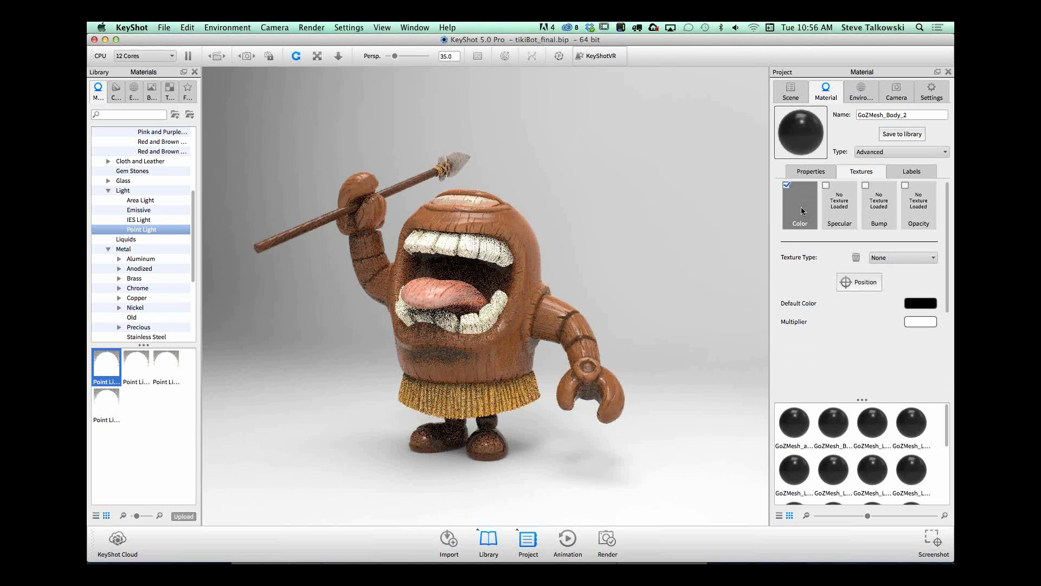
pyautogui.click(912, 257)
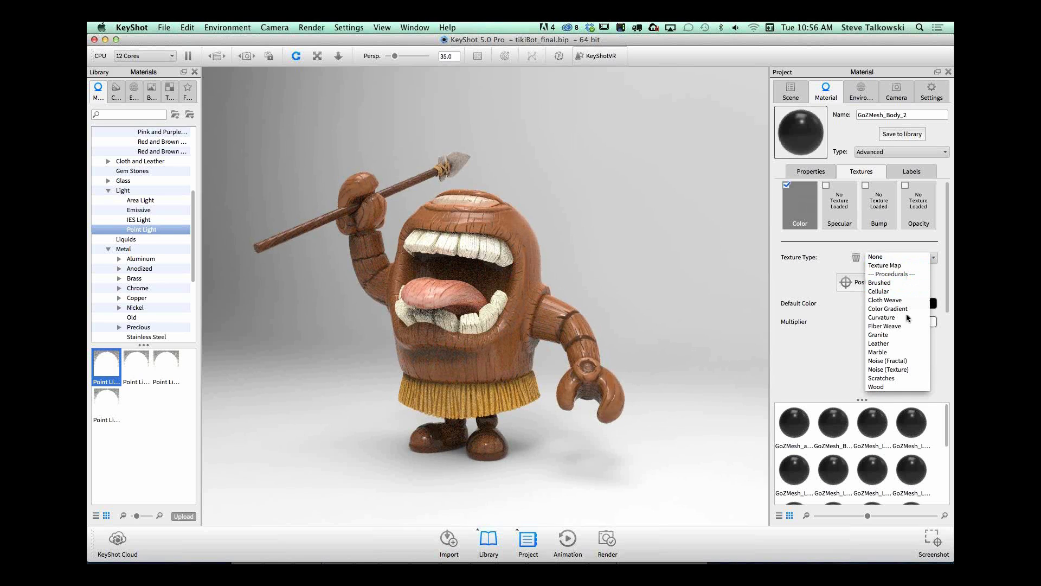
pyautogui.click(801, 279)
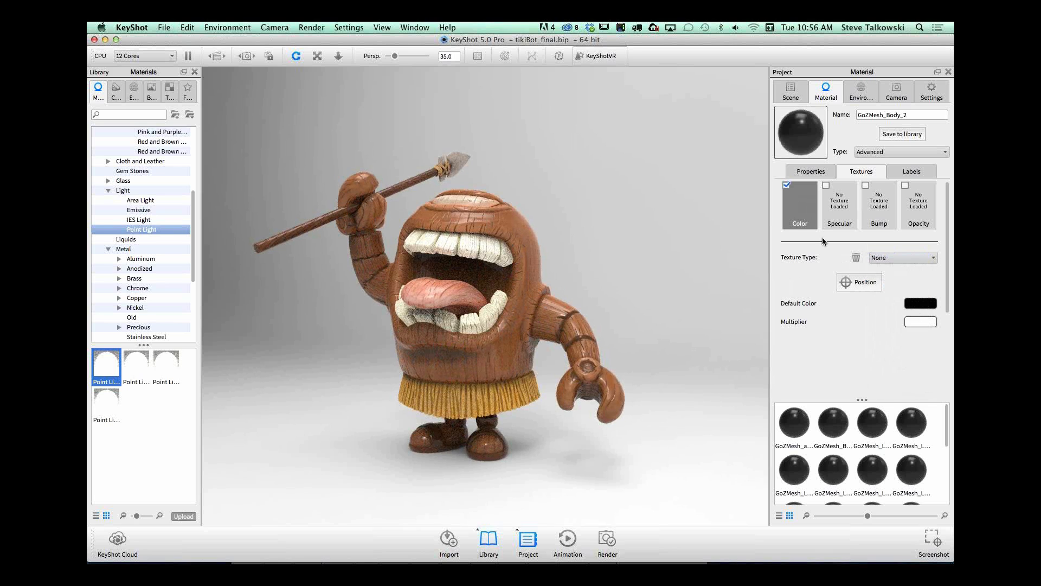
pyautogui.click(787, 186)
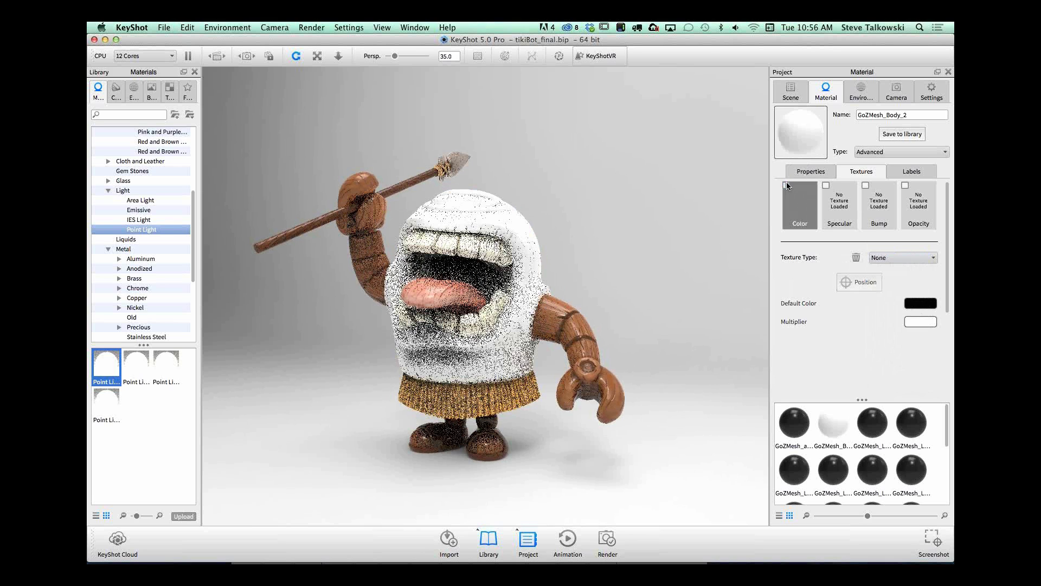
pyautogui.click(787, 186)
pyautogui.moveTo(541, 193); pyautogui.dragTo(696, 208)
pyautogui.scroll(3, 543, 194)
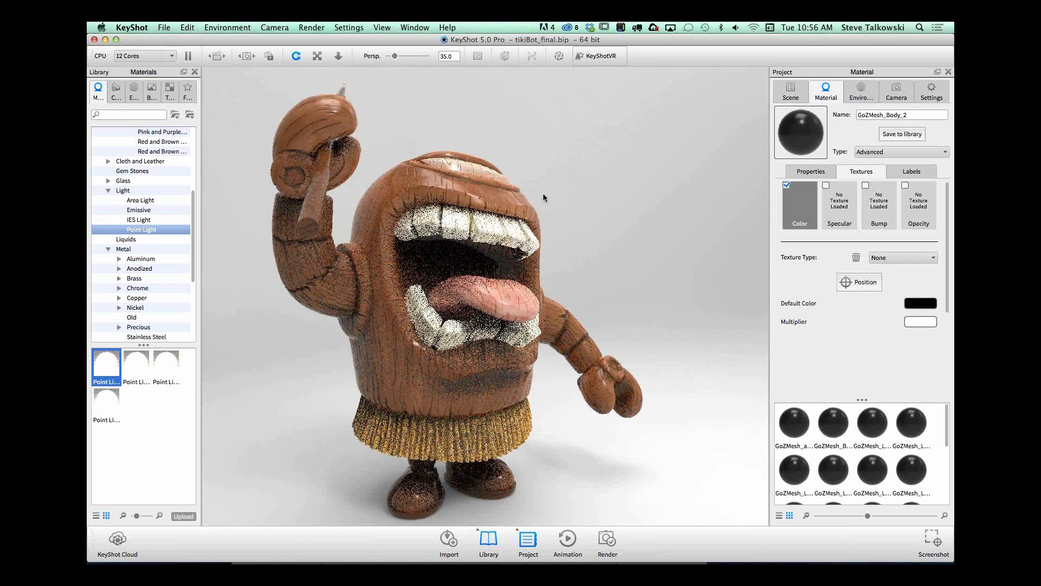
pyautogui.moveTo(551, 196); pyautogui.dragTo(677, 148)
# Step: Raise the body material's roughness to 0.169 and check the reflections from the side, then increase it to 0.212
pyautogui.click(811, 171)
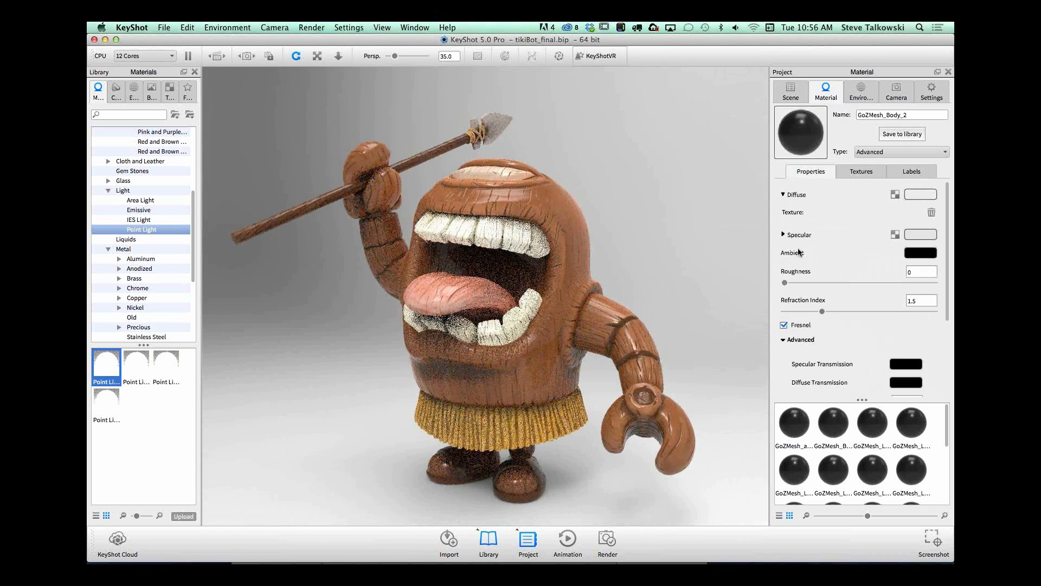
pyautogui.moveTo(787, 281); pyautogui.dragTo(835, 282)
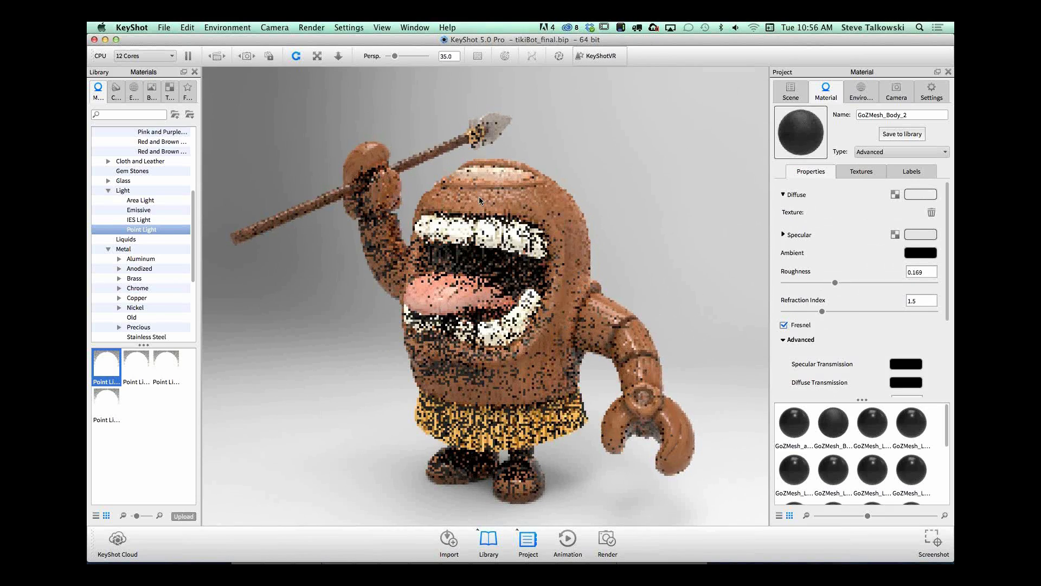
pyautogui.moveTo(633, 197); pyautogui.dragTo(524, 178)
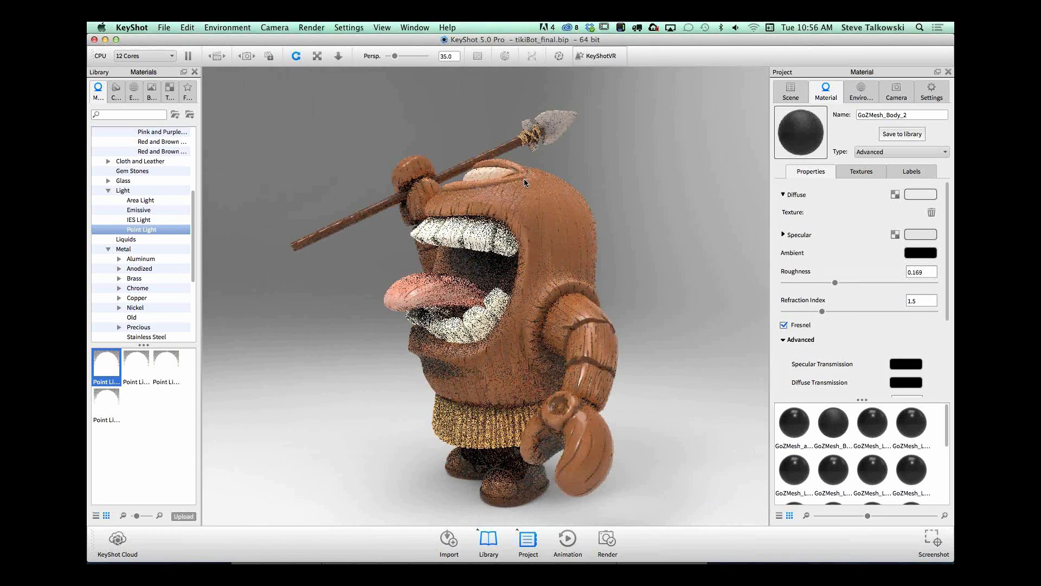
pyautogui.moveTo(656, 197); pyautogui.dragTo(567, 197)
pyautogui.moveTo(835, 280); pyautogui.dragTo(847, 282)
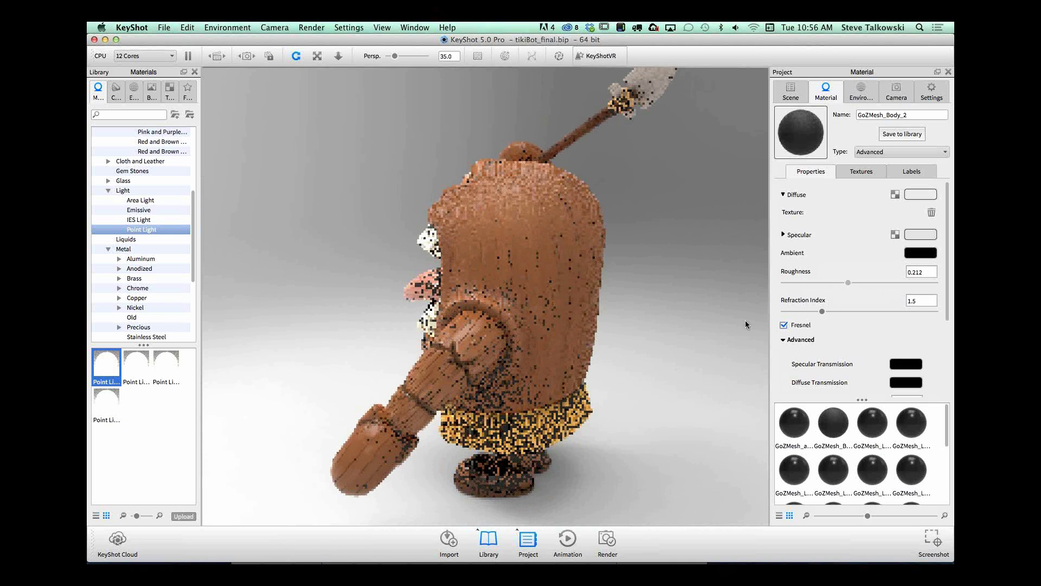
# Step: Disable Fresnel on the body material to compare its reflections, and enable it again
pyautogui.click(784, 325)
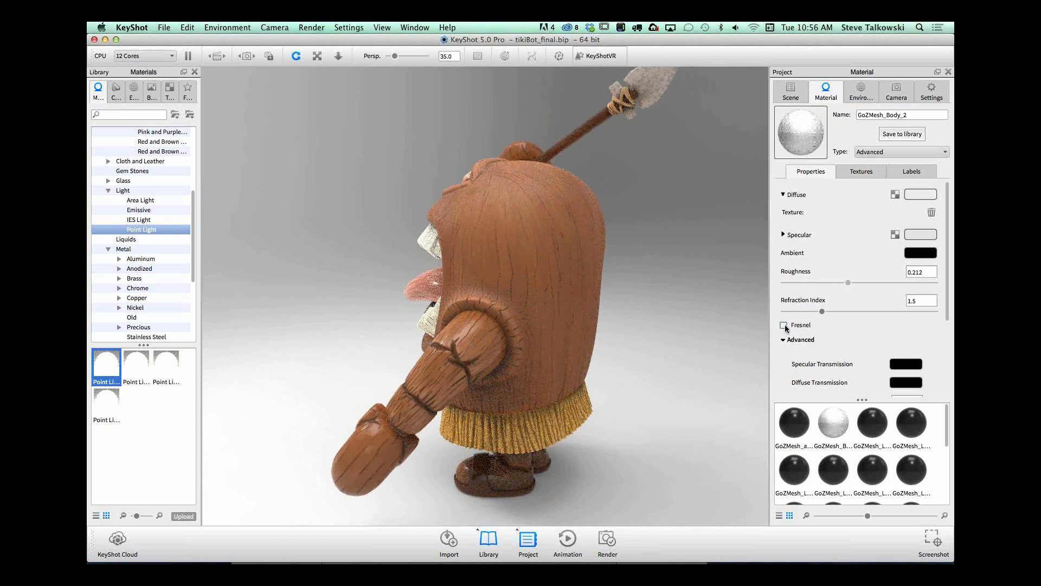
pyautogui.moveTo(628, 318); pyautogui.dragTo(612, 285)
pyautogui.click(784, 325)
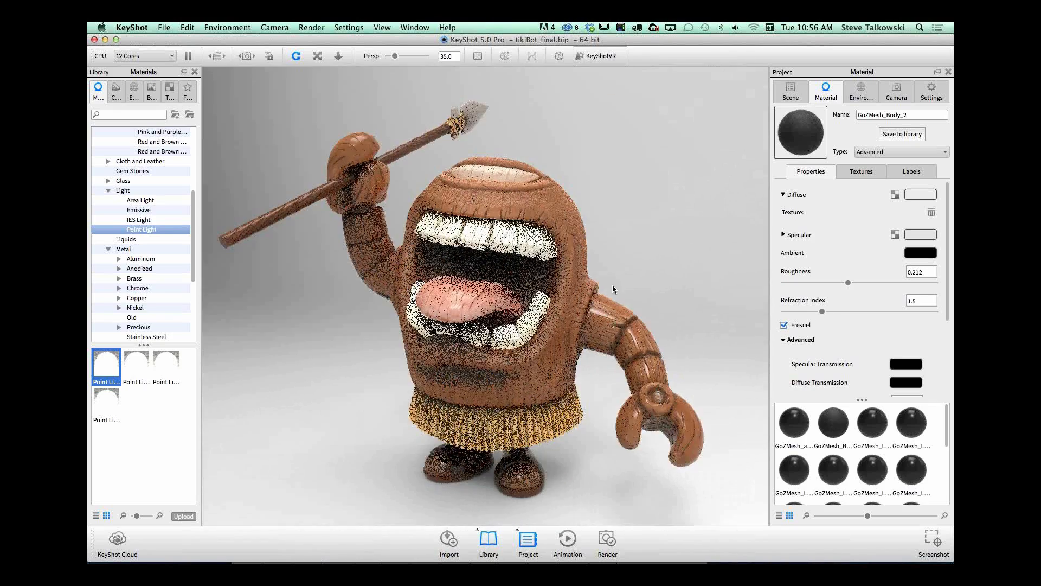
pyautogui.moveTo(647, 252); pyautogui.dragTo(606, 210)
# Step: Set the body material's refraction index to 1.138 and its roughness to 0.043, and inspect the wood surface up close
pyautogui.moveTo(822, 311); pyautogui.dragTo(797, 312)
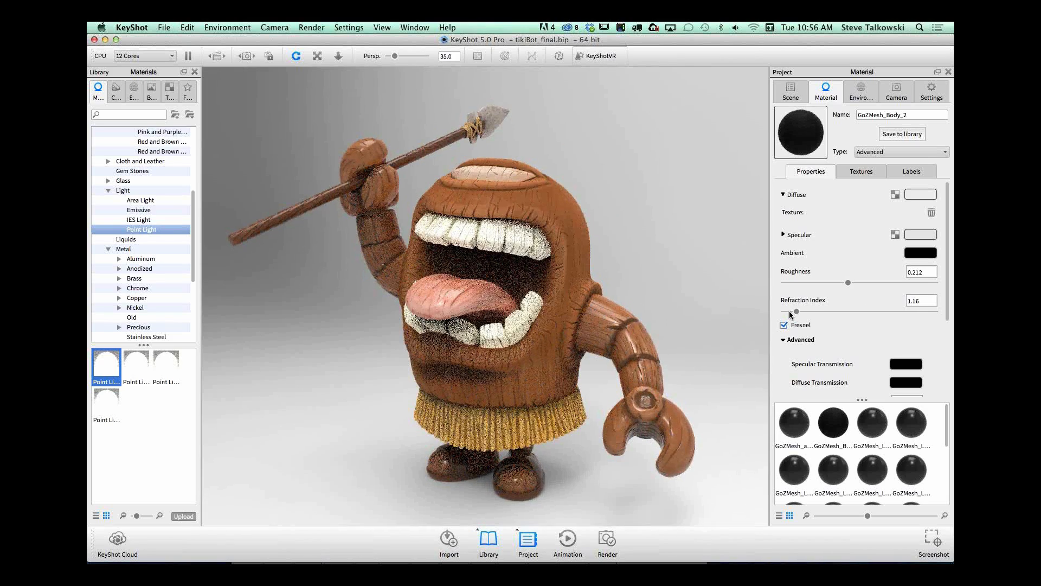
pyautogui.moveTo(706, 275); pyautogui.dragTo(681, 291)
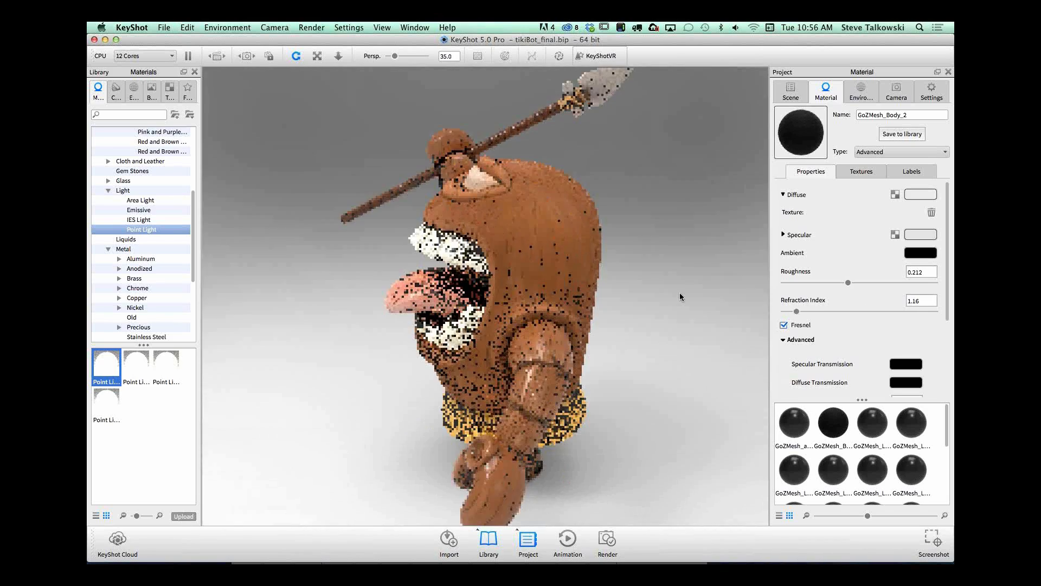
pyautogui.moveTo(797, 311); pyautogui.dragTo(795, 311)
pyautogui.moveTo(848, 283); pyautogui.dragTo(798, 282)
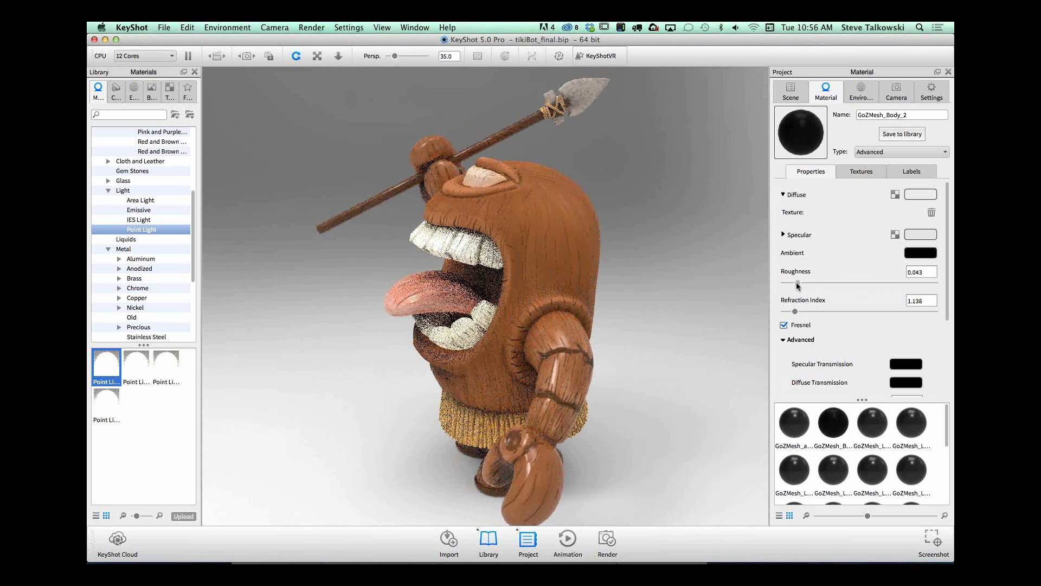
pyautogui.moveTo(683, 301); pyautogui.dragTo(590, 414)
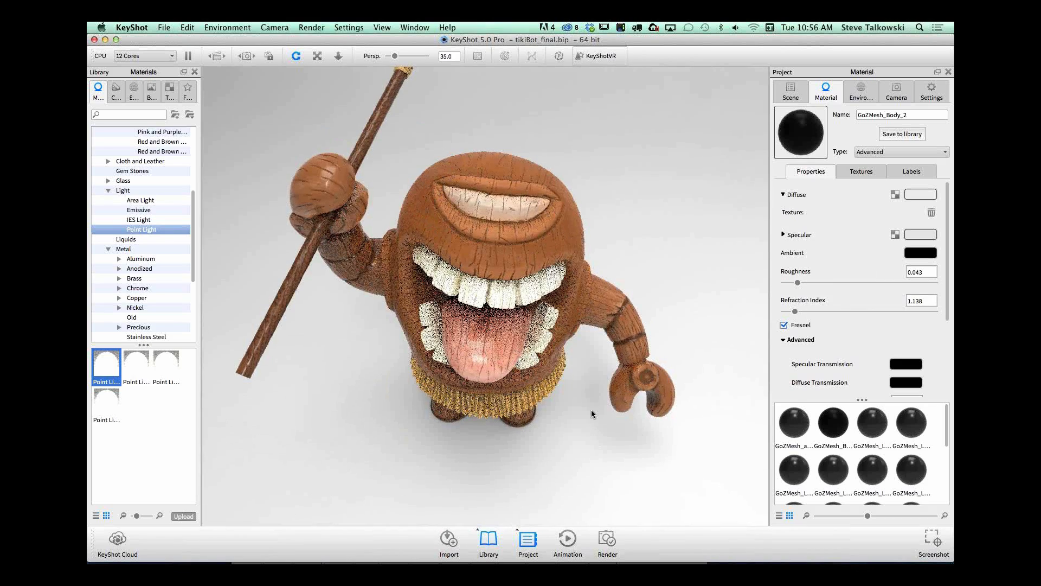
pyautogui.moveTo(657, 192); pyautogui.dragTo(553, 287)
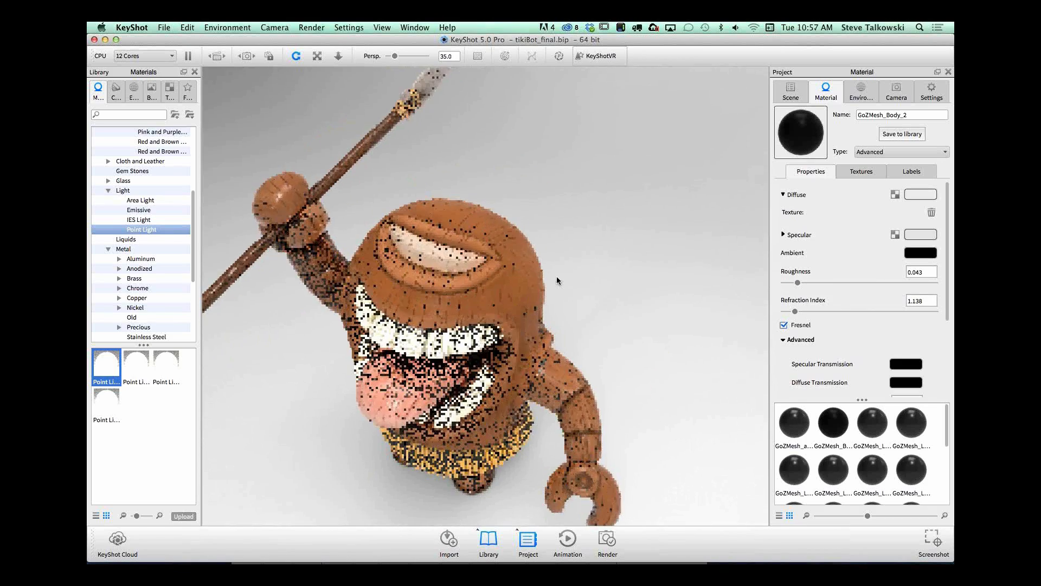
pyautogui.scroll(5, 557, 277)
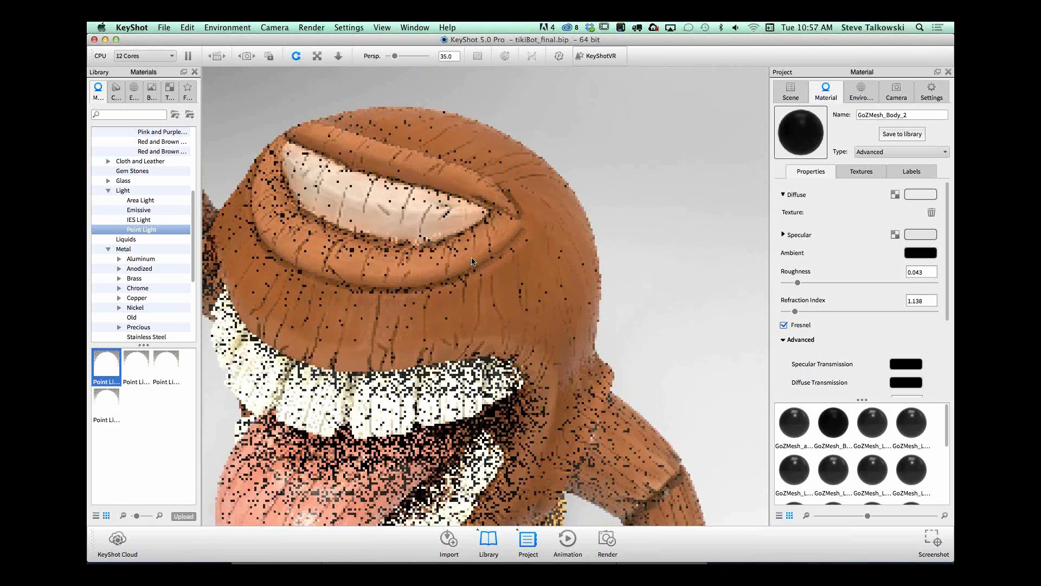
pyautogui.moveTo(472, 261); pyautogui.dragTo(651, 174)
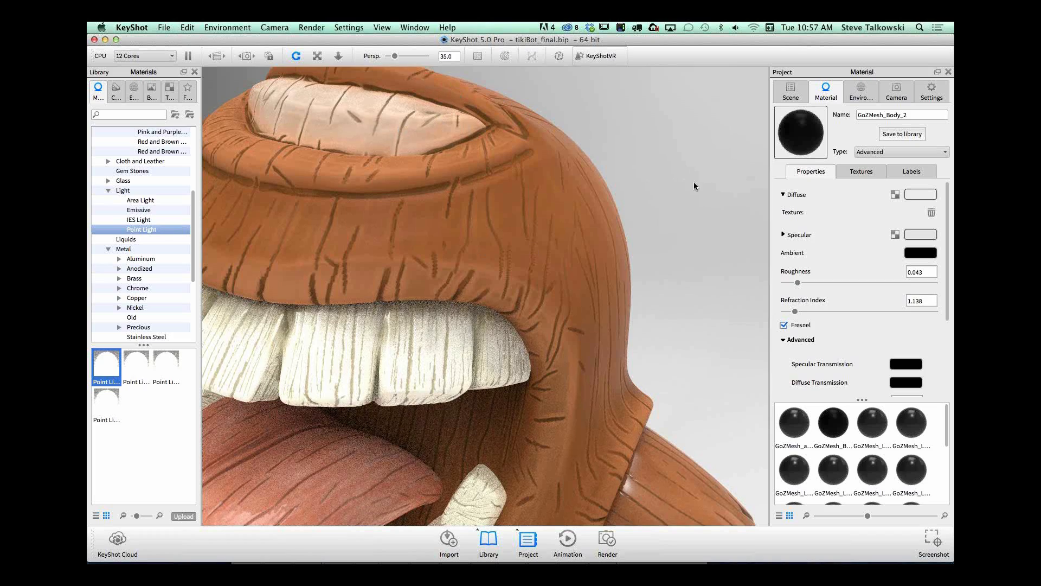
# Step: Examine the tiki's glossy wood reflections from the side, the front and the full-figure view
pyautogui.scroll(-10, 683, 182)
pyautogui.moveTo(683, 182); pyautogui.dragTo(665, 265)
pyautogui.scroll(-5, 612, 226)
pyautogui.moveTo(613, 227); pyautogui.dragTo(655, 197)
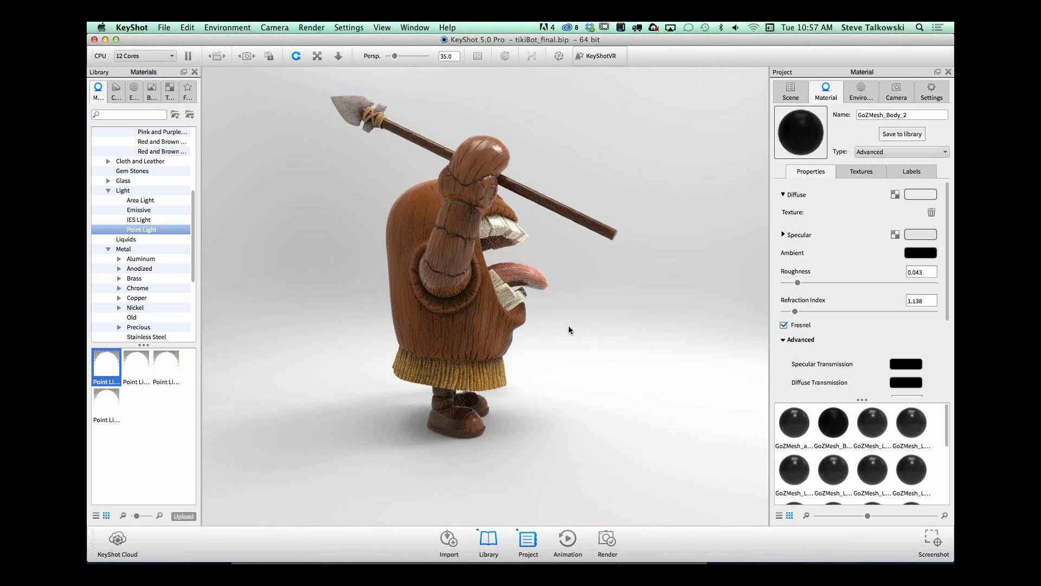
pyautogui.moveTo(569, 325); pyautogui.dragTo(599, 284)
pyautogui.keyDown('alt'); pyautogui.moveTo(576, 259); pyautogui.dragTo(723, 276, button='right'); pyautogui.keyUp('alt')
pyautogui.moveTo(723, 277); pyautogui.dragTo(693, 282)
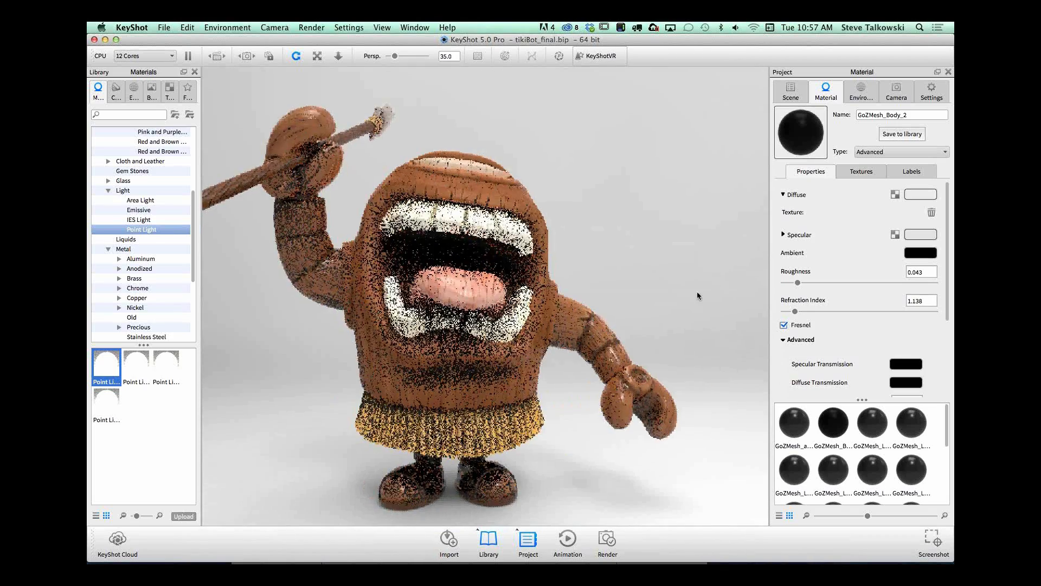
pyautogui.keyDown('alt'); pyautogui.moveTo(698, 293); pyautogui.dragTo(581, 287, button='right'); pyautogui.keyUp('alt')
pyautogui.moveTo(650, 250); pyautogui.dragTo(623, 257)
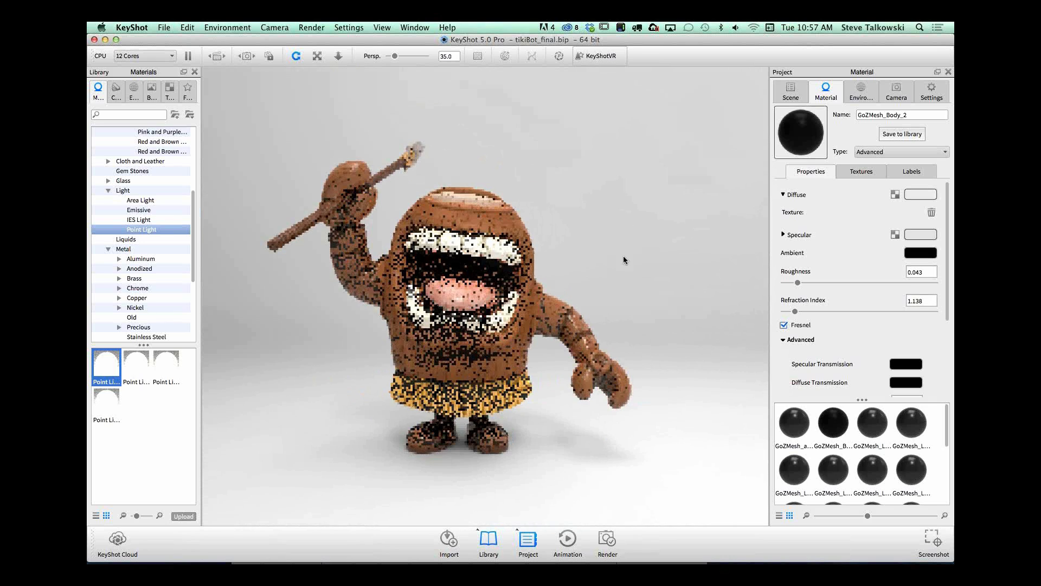
# Step: Apply the hdri-locations_forestroad_4k outdoor environment to the tiki scene and inspect the lighting from several angles
pyautogui.click(862, 93)
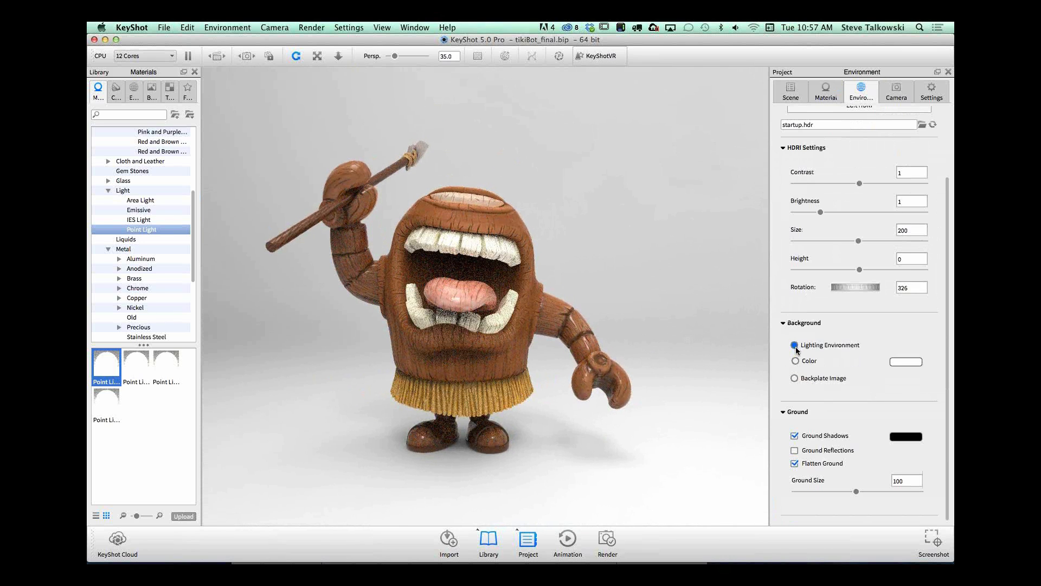
pyautogui.click(115, 92)
pyautogui.click(133, 92)
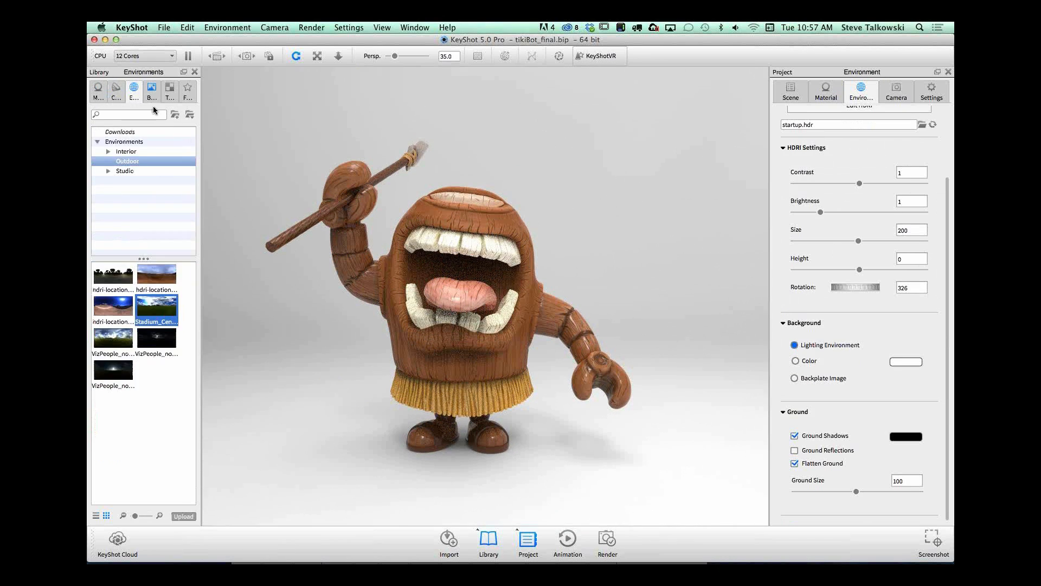
pyautogui.click(135, 170)
pyautogui.click(137, 151)
pyautogui.click(146, 161)
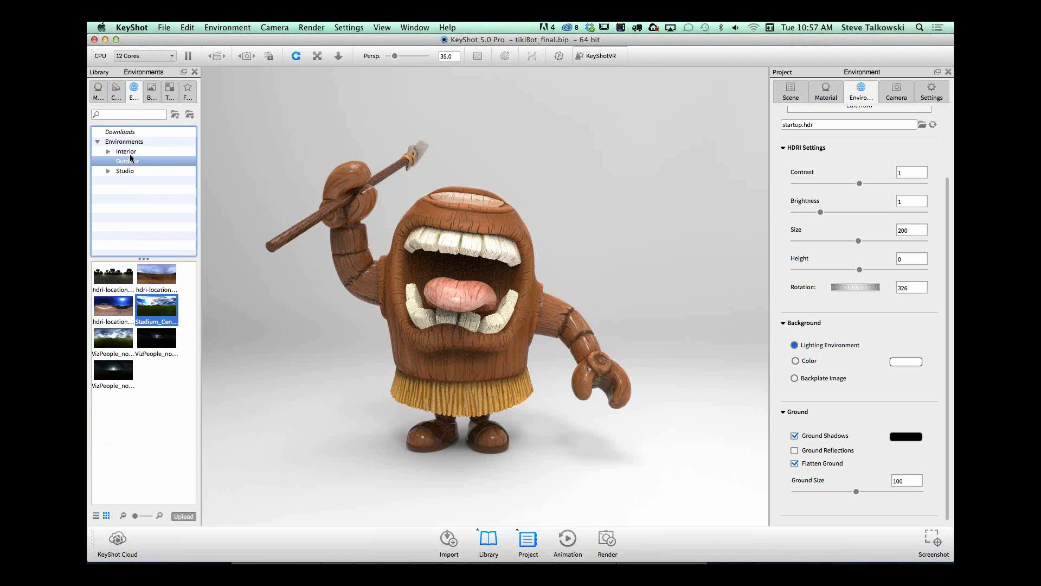
pyautogui.click(112, 277)
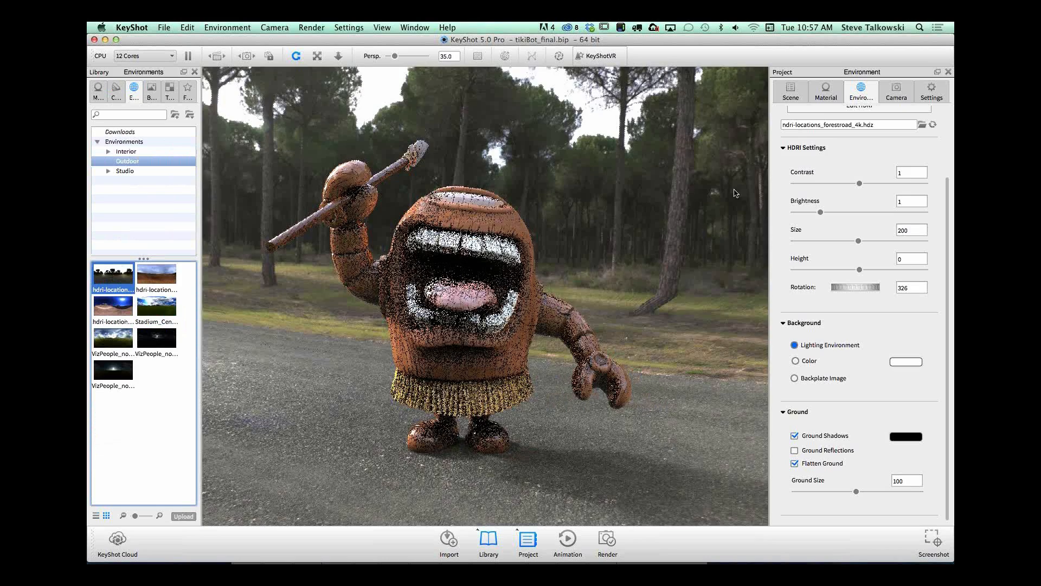
pyautogui.moveTo(510, 312); pyautogui.dragTo(708, 295)
pyautogui.keyDown('super'); pyautogui.moveTo(526, 356); pyautogui.dragTo(610, 321); pyautogui.keyUp('super')
pyautogui.moveTo(660, 327); pyautogui.dragTo(682, 351)
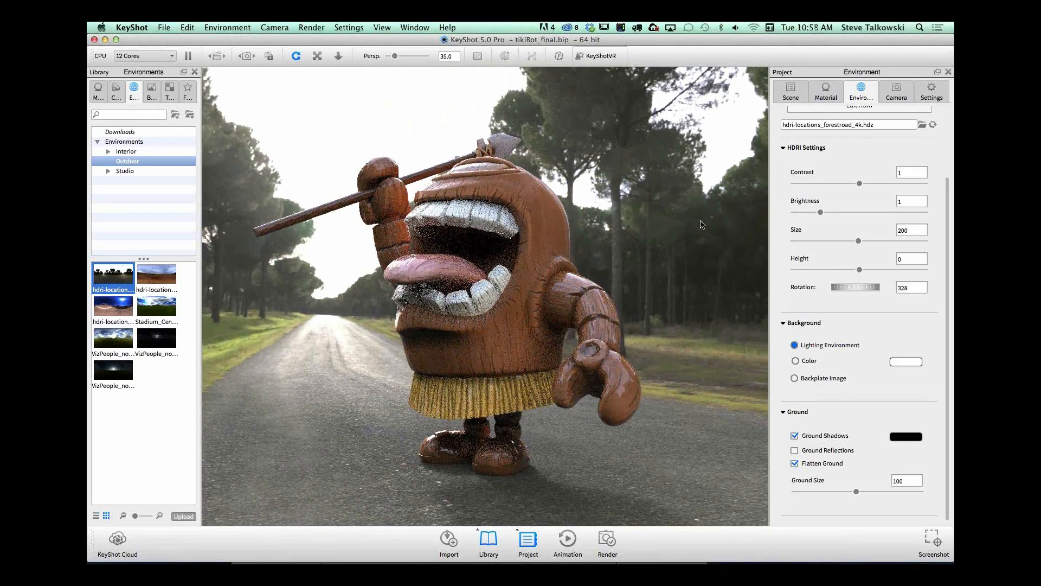
pyautogui.moveTo(671, 237); pyautogui.dragTo(717, 234)
# Step: Apply the hdri-locations_industrial_4k interior environment and rotate the lighting to 261
pyautogui.click(126, 151)
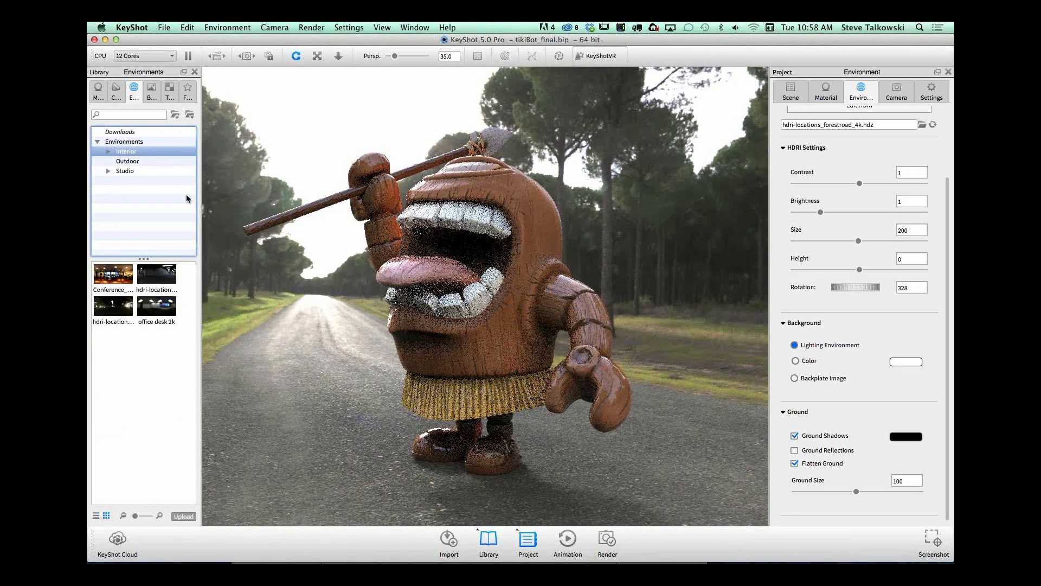
pyautogui.moveTo(113, 306); pyautogui.dragTo(638, 323)
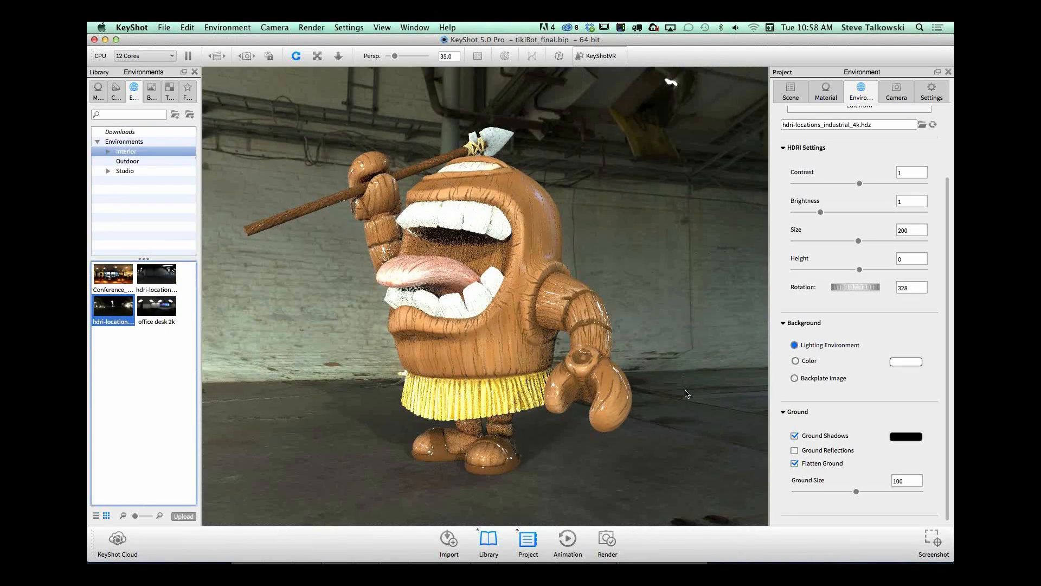
pyautogui.keyDown('ctrl'); pyautogui.moveTo(685, 390); pyautogui.dragTo(325, 376); pyautogui.keyUp('ctrl')
pyautogui.keyDown('ctrl'); pyautogui.moveTo(618, 327); pyautogui.dragTo(325, 336); pyautogui.keyUp('ctrl')
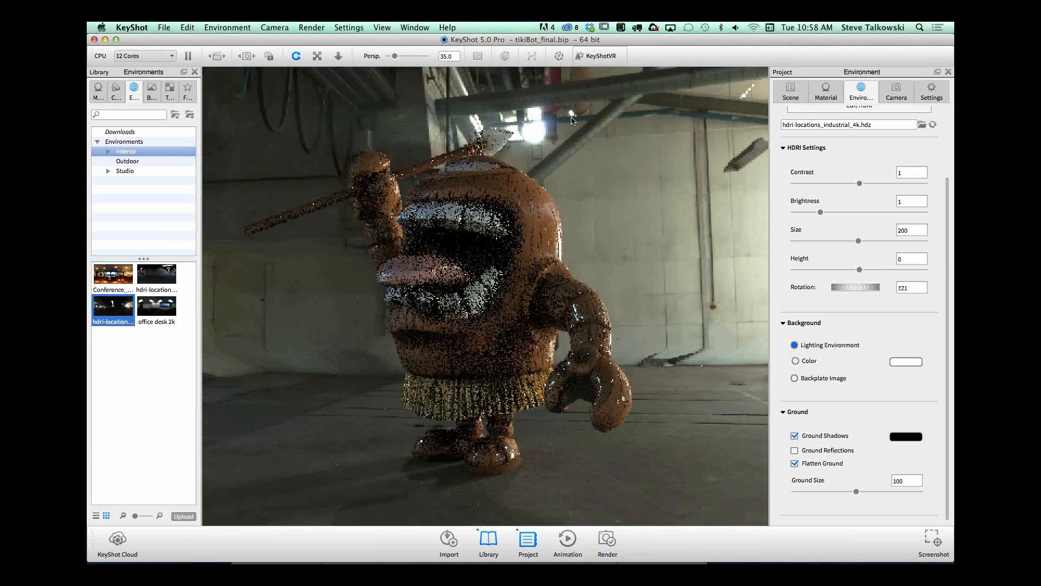
pyautogui.keyDown('ctrl'); pyautogui.moveTo(626, 230); pyautogui.dragTo(662, 221); pyautogui.keyUp('ctrl')
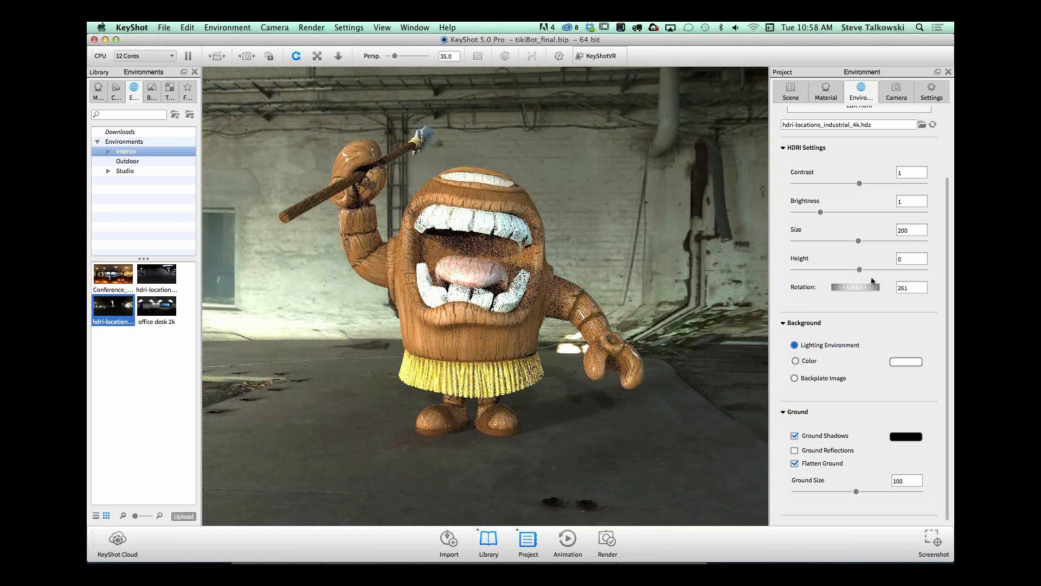
# Step: Compare the floor with Flatten Ground on and off from high and low angles, and leave it off
pyautogui.click(795, 464)
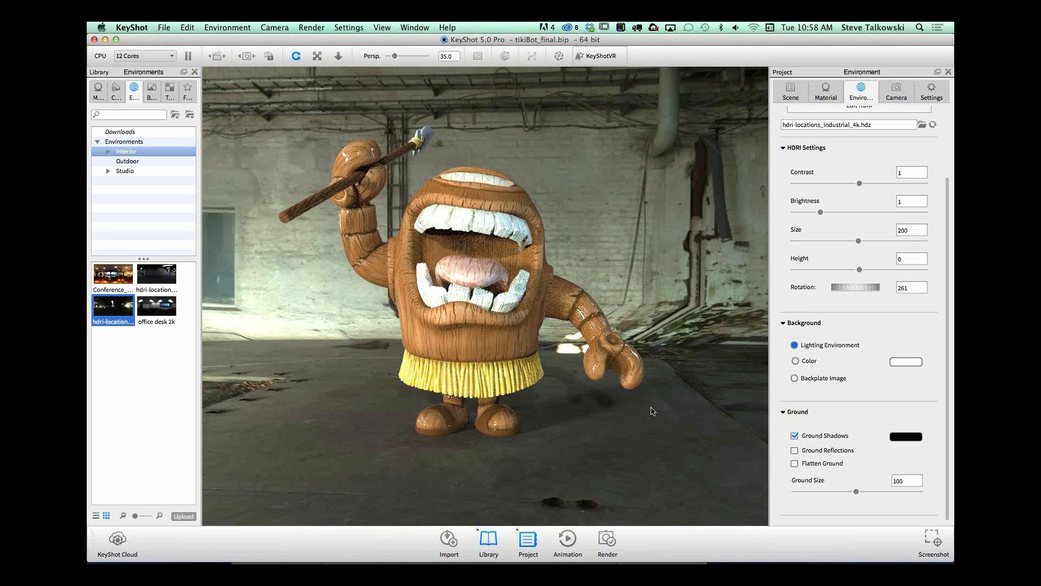
pyautogui.click(795, 464)
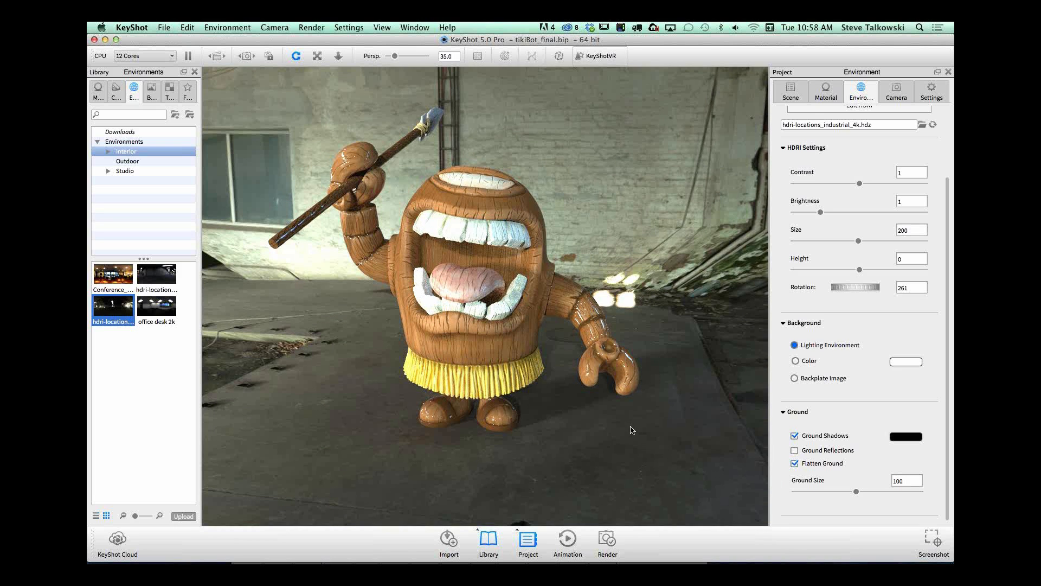
pyautogui.moveTo(639, 421); pyautogui.dragTo(630, 403)
pyautogui.scroll(2, 561, 462)
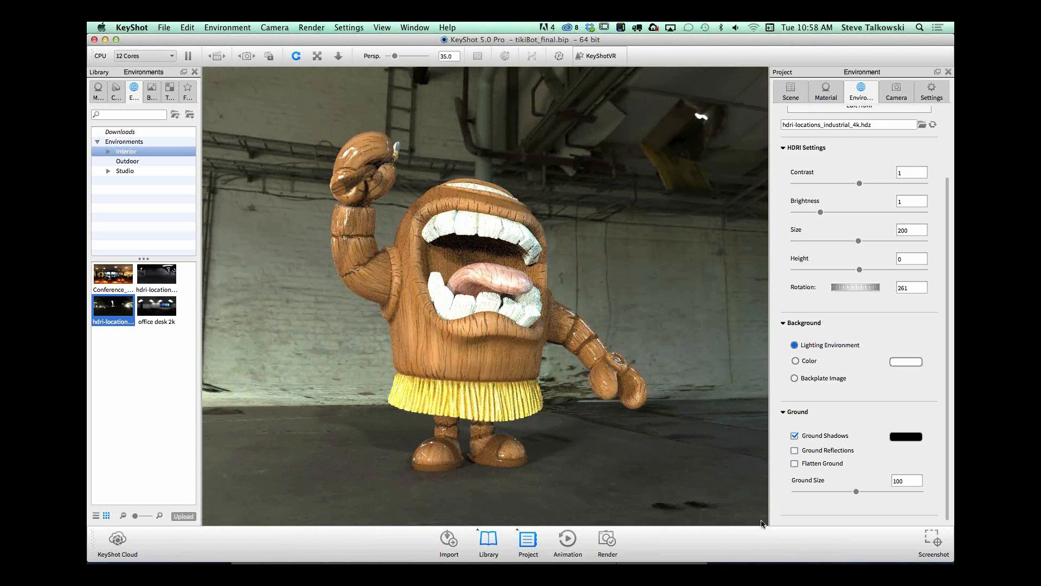
pyautogui.click(794, 463)
pyautogui.moveTo(640, 399); pyautogui.dragTo(635, 348, button='middle')
pyautogui.moveTo(678, 372); pyautogui.dragTo(678, 389)
# Step: Raise the environment height to about 0.28 and check how the tiki sits on the floor from the side
pyautogui.moveTo(860, 269); pyautogui.dragTo(896, 267)
pyautogui.moveTo(552, 382); pyautogui.dragTo(679, 356)
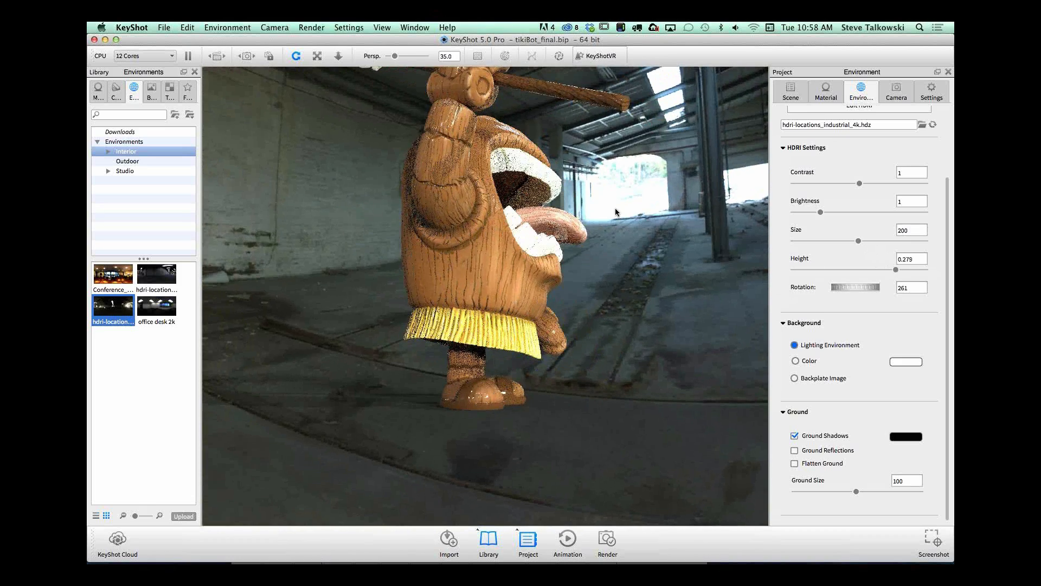
pyautogui.moveTo(613, 213); pyautogui.dragTo(585, 222)
# Step: Set the camera's focal length to 46, then try the Orthographic lens and return to Perspective
pyautogui.click(896, 93)
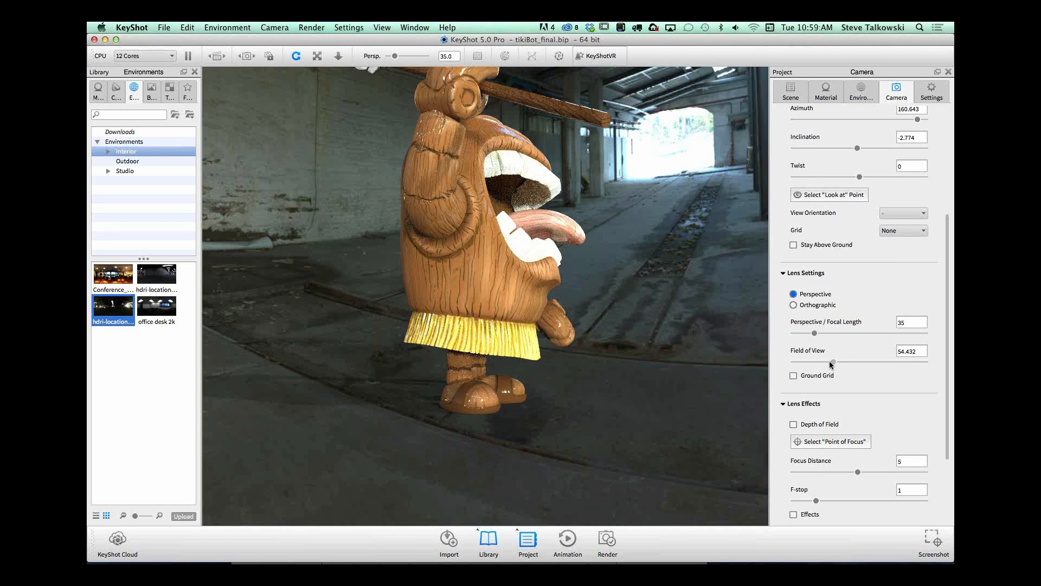
pyautogui.moveTo(814, 333)
pyautogui.mouseDown()
pyautogui.moveTo(802, 335)
pyautogui.moveTo(820, 332)
pyautogui.mouseUp()
pyautogui.moveTo(584, 375); pyautogui.dragTo(386, 326)
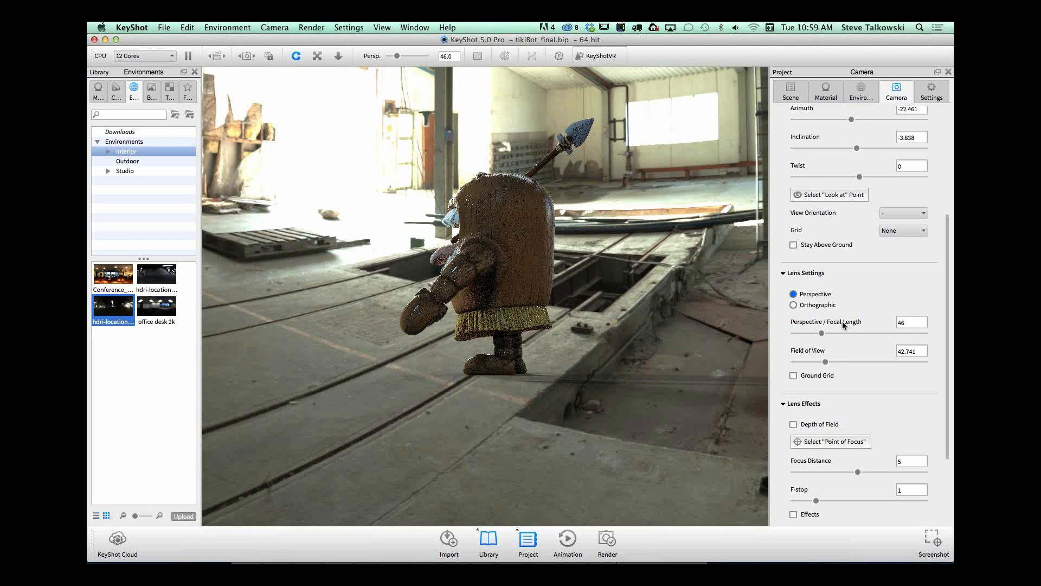
pyautogui.click(794, 305)
pyautogui.click(794, 294)
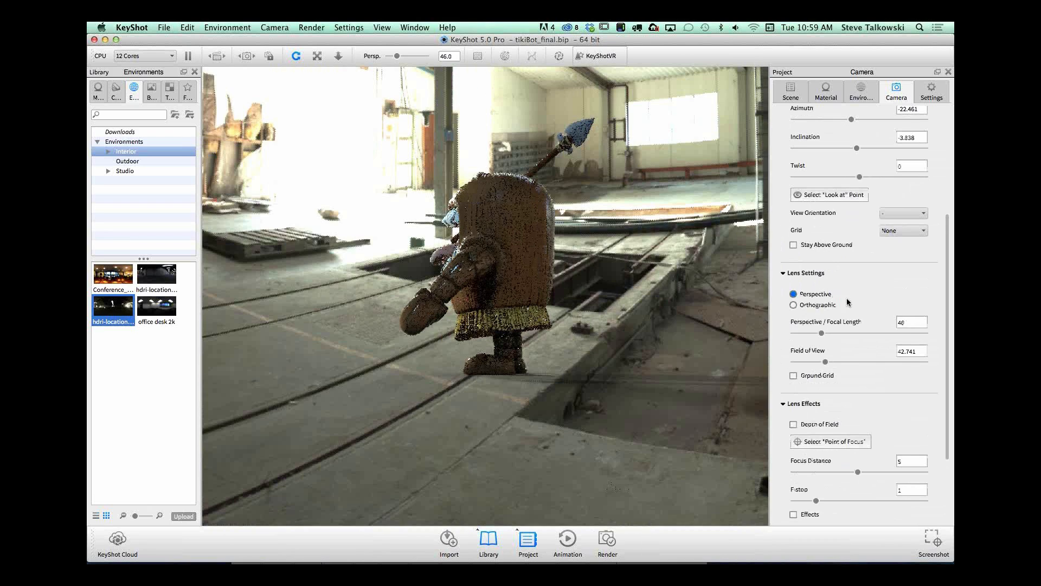
# Step: Increase the camera's focal length to 93 and view the tiki against the background from behind and in front
pyautogui.moveTo(821, 333); pyautogui.dragTo(853, 333)
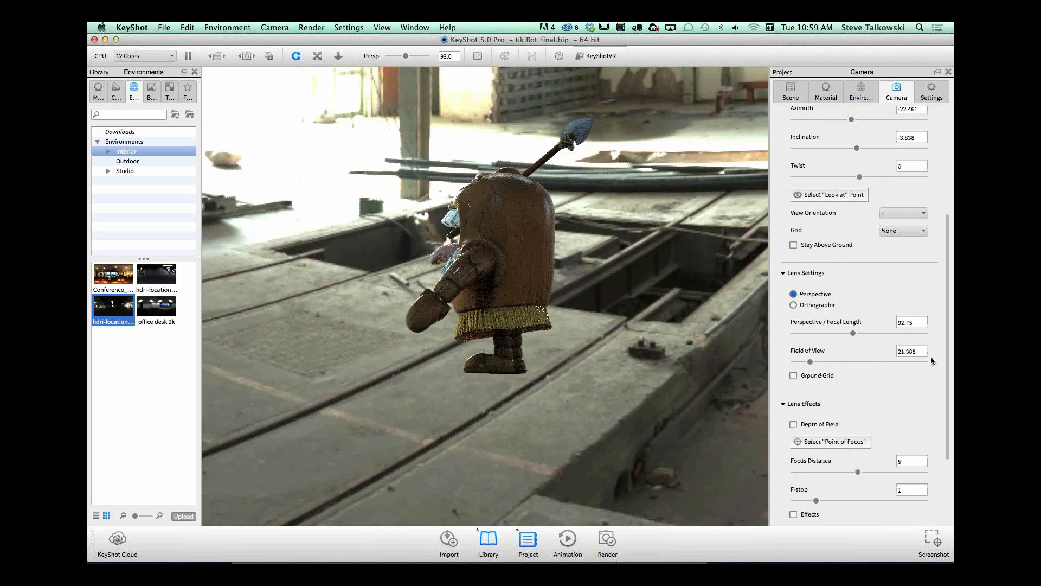
pyautogui.scroll(-1, 948, 368)
pyautogui.moveTo(546, 361); pyautogui.dragTo(632, 398)
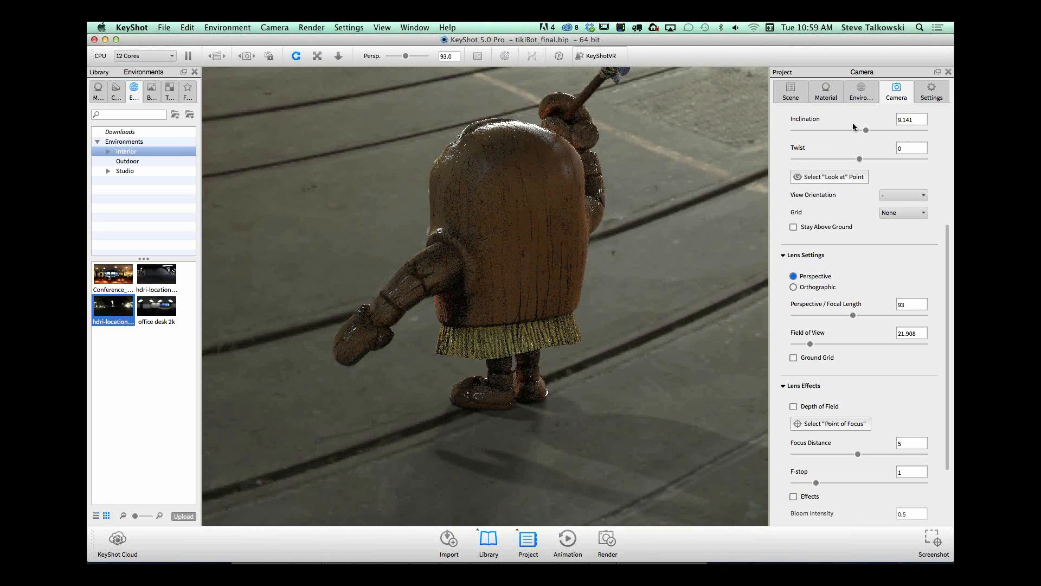
pyautogui.moveTo(948, 234)
pyautogui.mouseDown()
pyautogui.moveTo(942, 128)
pyautogui.moveTo(943, 225)
pyautogui.mouseUp()
pyautogui.moveTo(480, 374); pyautogui.dragTo(657, 433)
pyautogui.scroll(-3, 656, 420)
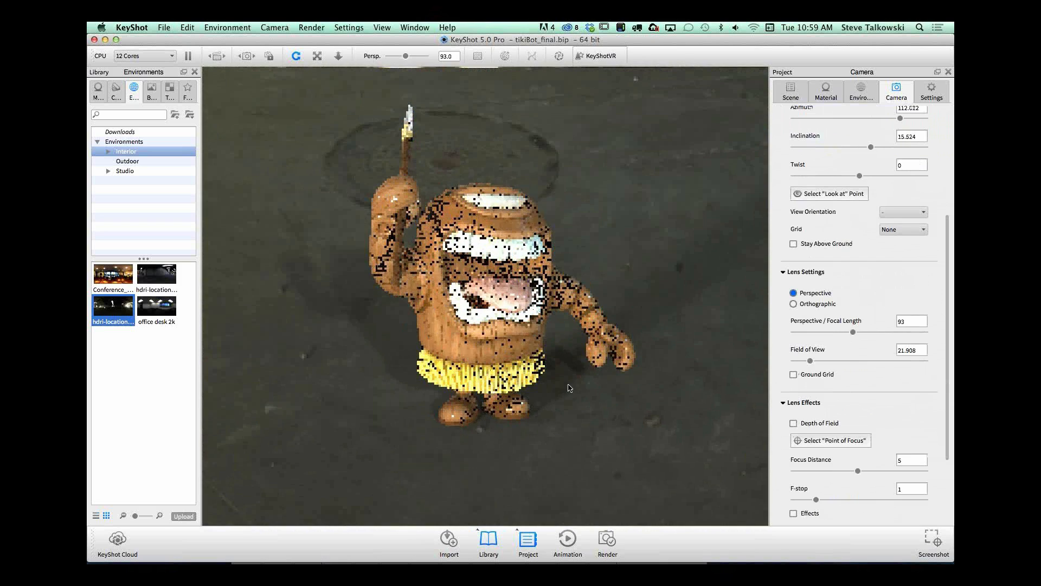
# Step: Apply the Conference interior environment and place the tiki in view on the table top
pyautogui.click(107, 281)
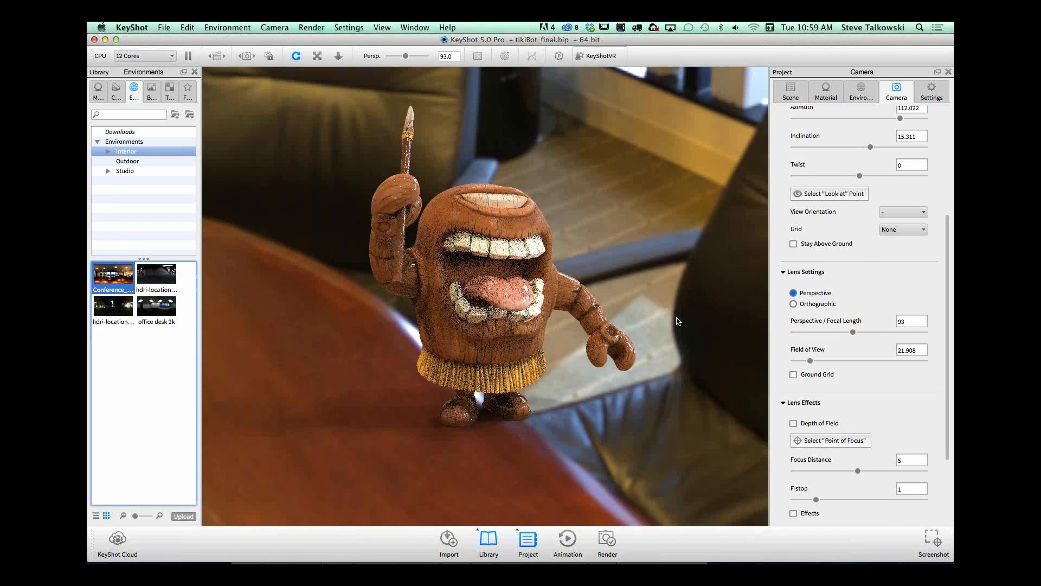
pyautogui.scroll(-6, 458, 298)
pyautogui.moveTo(458, 297); pyautogui.dragTo(523, 335)
pyautogui.scroll(6, 523, 335)
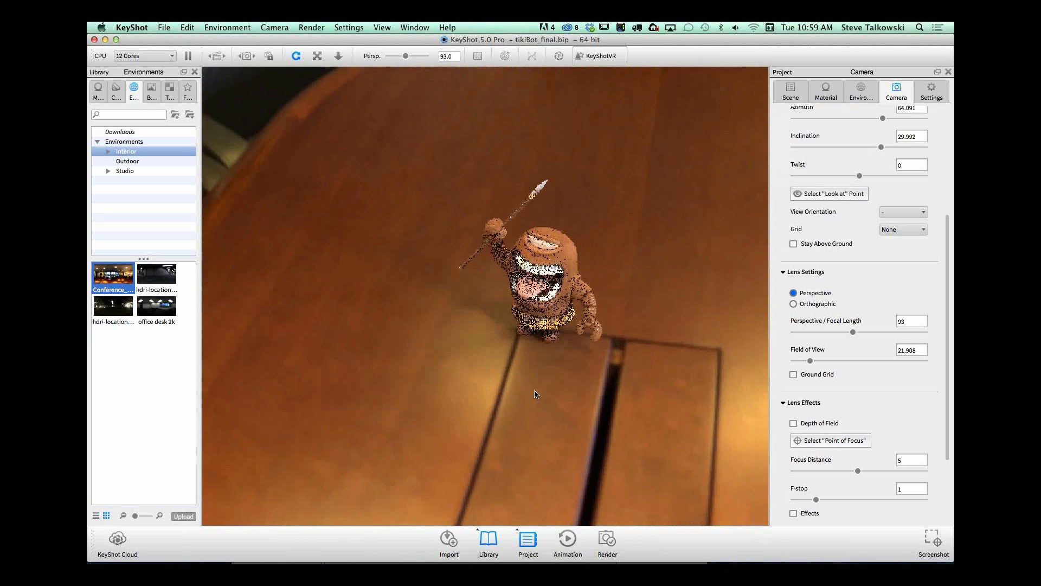
# Step: Try focal lengths of 32 and about 12 to compare wide-angle views of the tiki on the table
pyautogui.moveTo(851, 330); pyautogui.dragTo(812, 332)
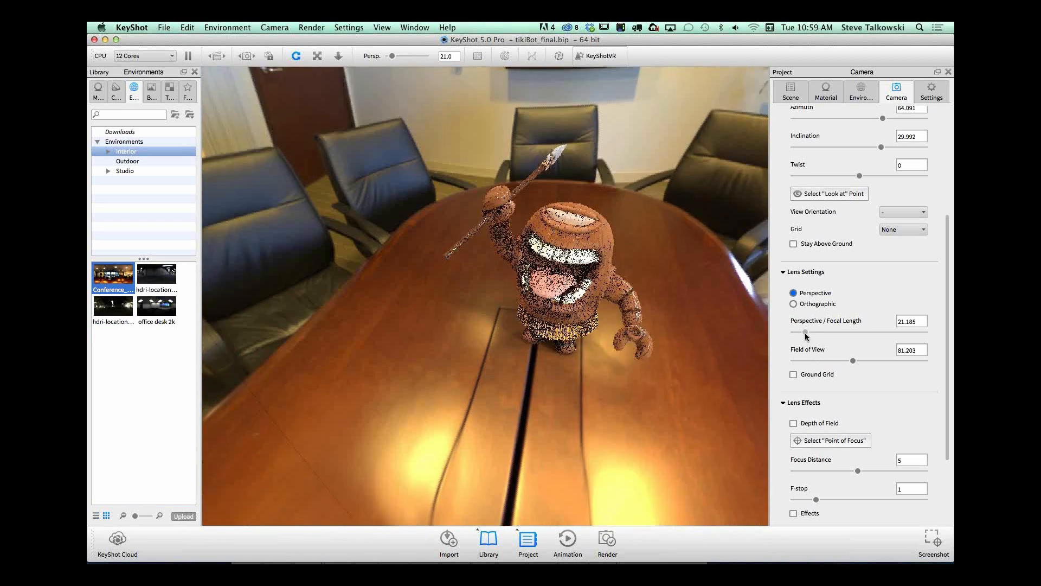
pyautogui.scroll(8, 507, 473)
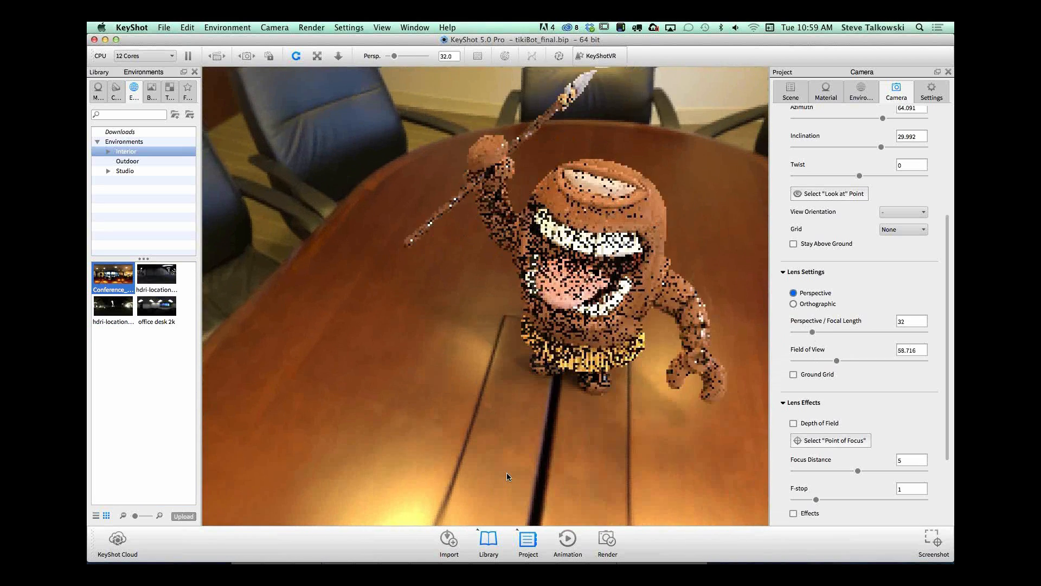
pyautogui.click(799, 331)
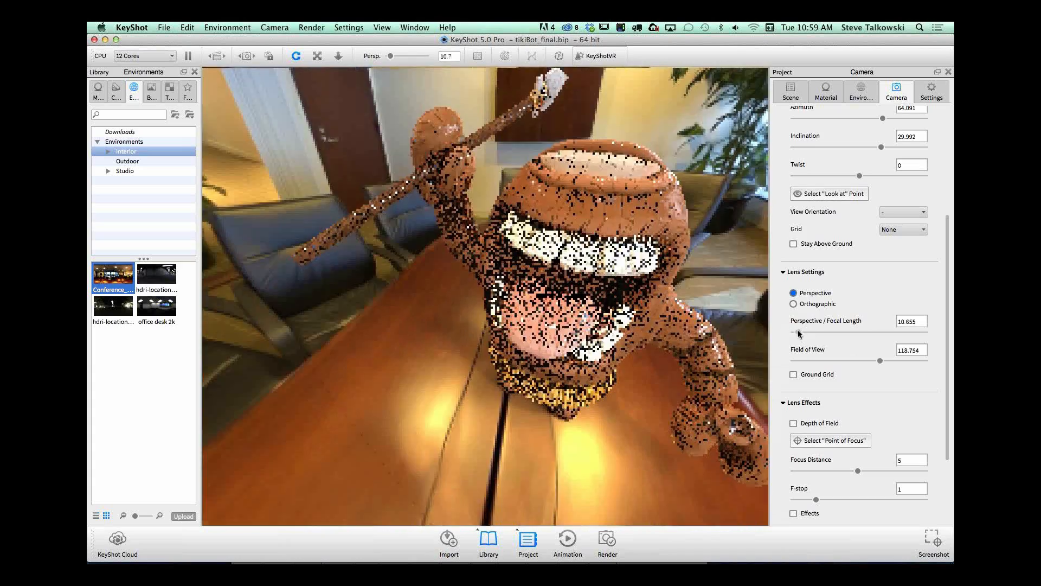
# Step: Set the camera's focal length to 46.535 and frame the tiki from a low angle near table height
pyautogui.moveTo(799, 332); pyautogui.dragTo(822, 330)
pyautogui.moveTo(678, 385); pyautogui.dragTo(629, 303)
pyautogui.moveTo(624, 345); pyautogui.dragTo(632, 313)
pyautogui.scroll(2, 634, 313)
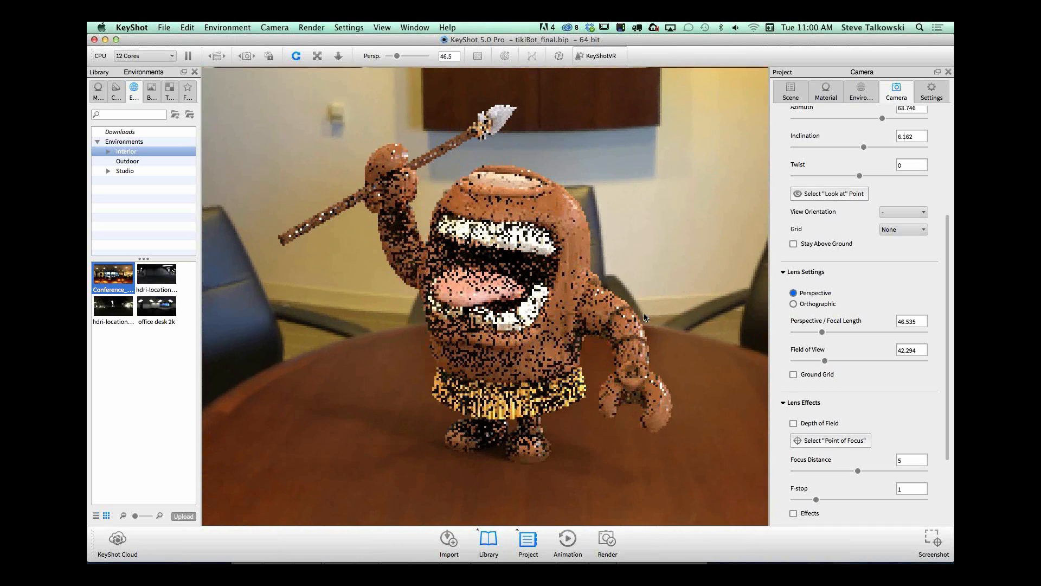
# Step: Show the ground grid while aligning the camera with the table top, hide it, and settle on a slightly higher view
pyautogui.click(794, 375)
pyautogui.moveTo(706, 361); pyautogui.dragTo(699, 373)
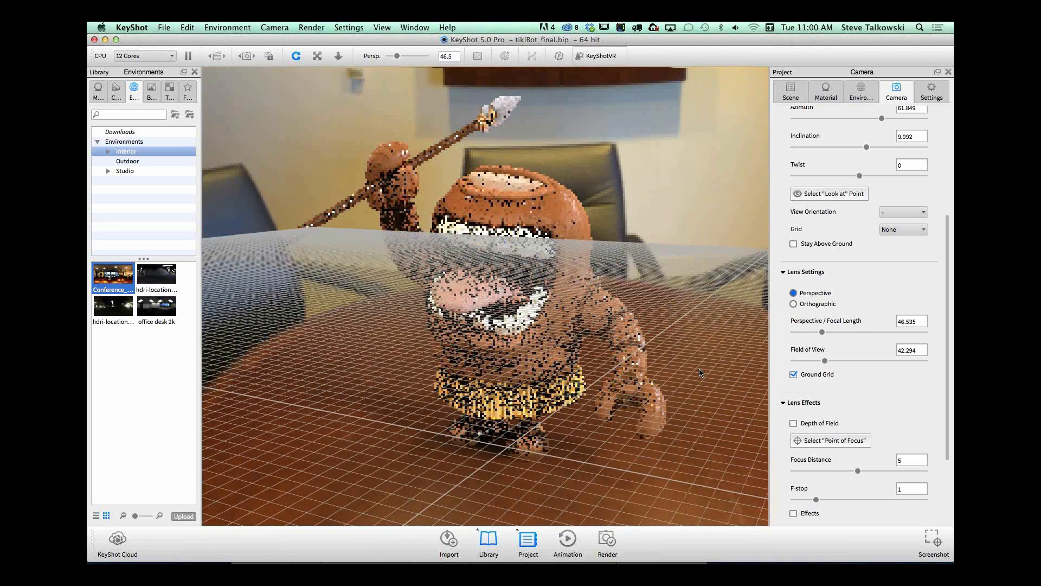
pyautogui.click(793, 374)
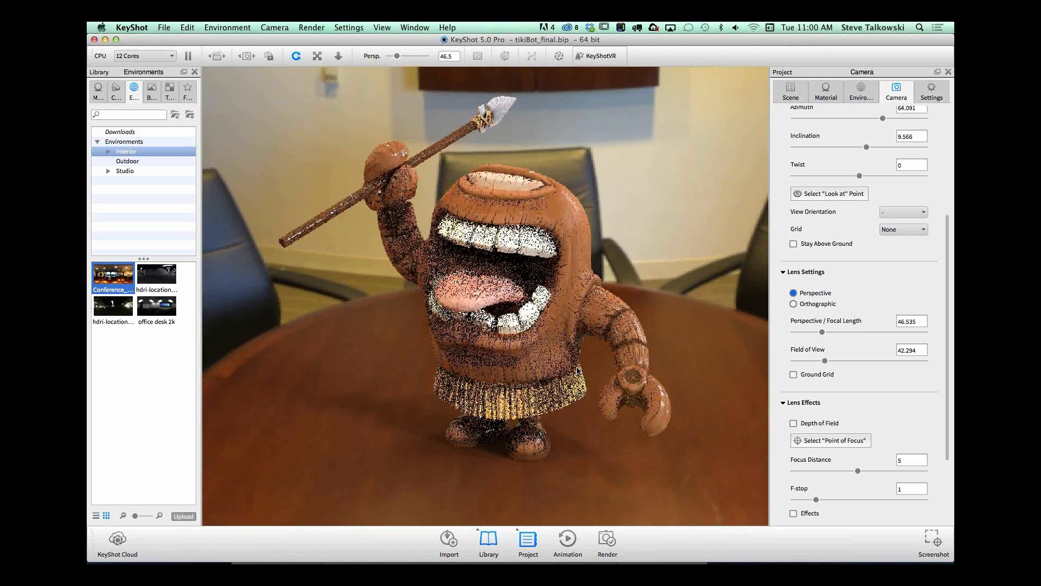
pyautogui.moveTo(576, 384); pyautogui.dragTo(577, 385)
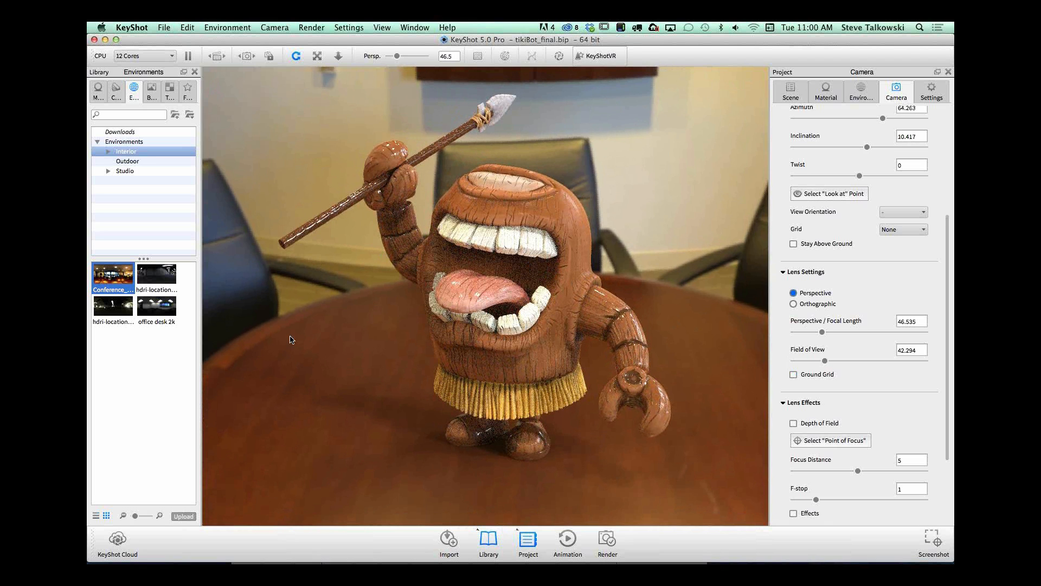
pyautogui.moveTo(332, 289); pyautogui.dragTo(534, 200)
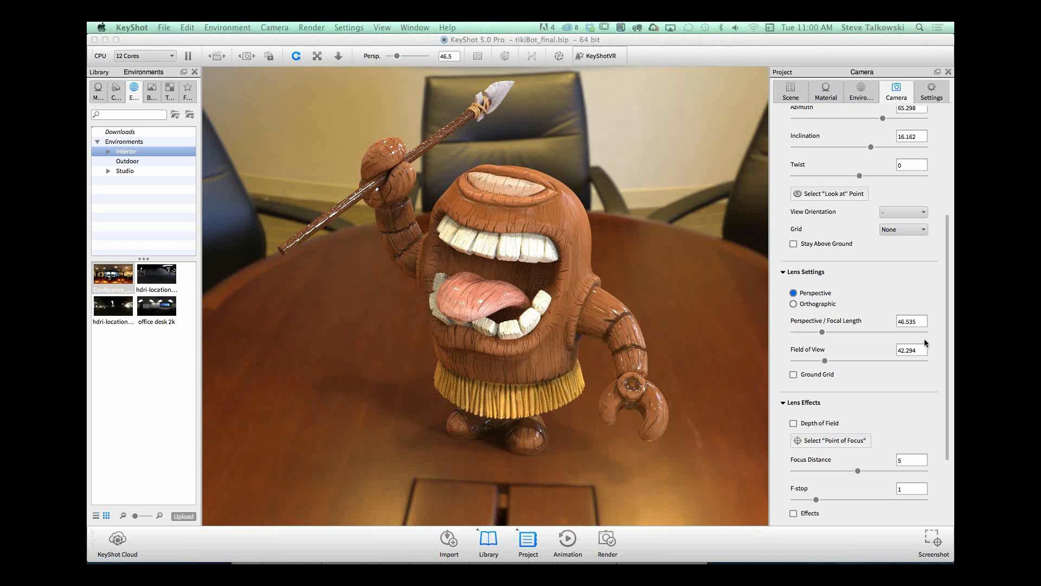
# Step: Enable depth of field and set the point of focus on the tiki's face just above the upper teeth
pyautogui.moveTo(947, 336); pyautogui.dragTo(950, 398)
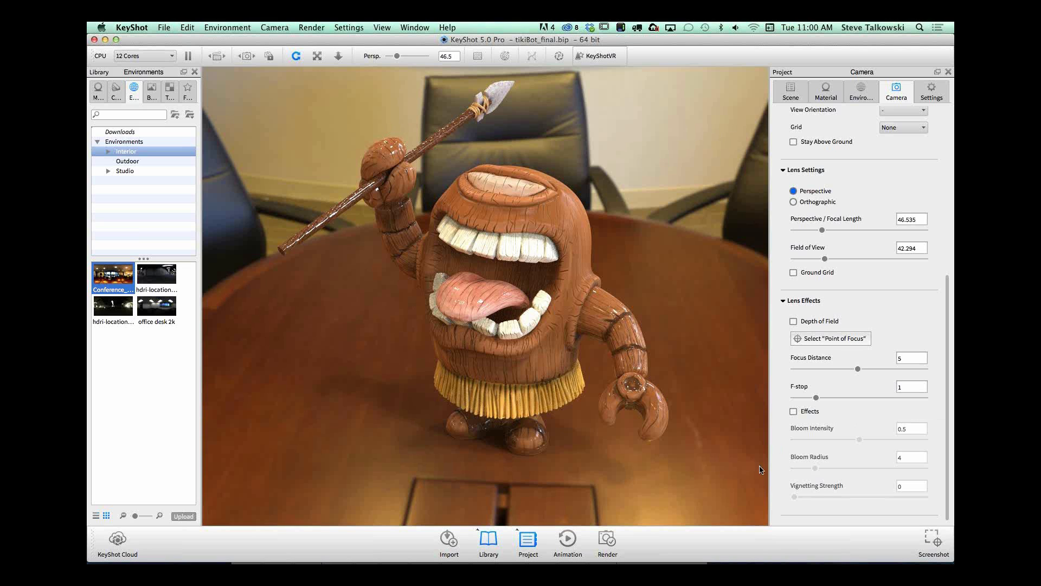
pyautogui.click(794, 321)
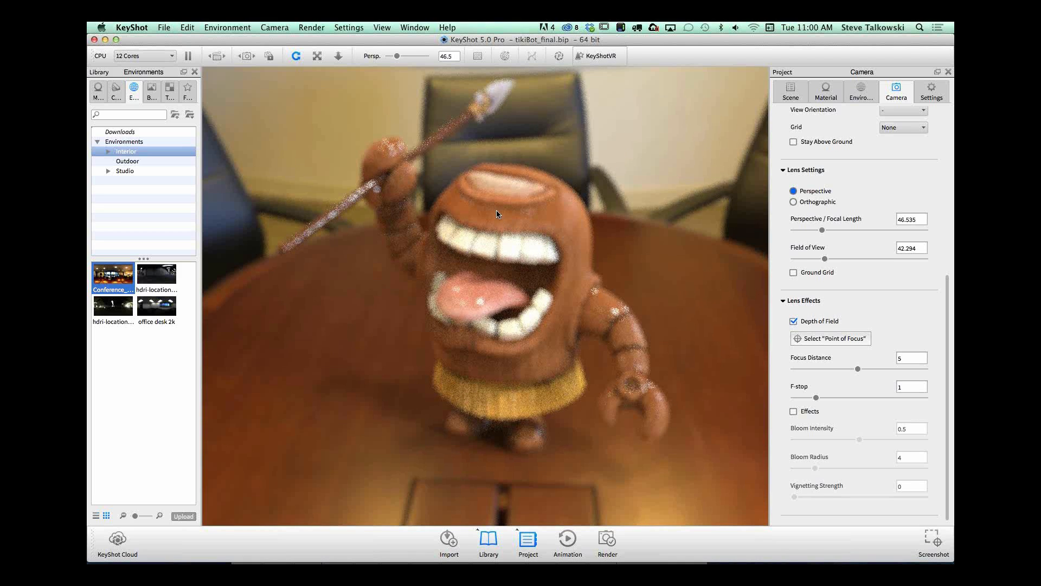
pyautogui.click(818, 338)
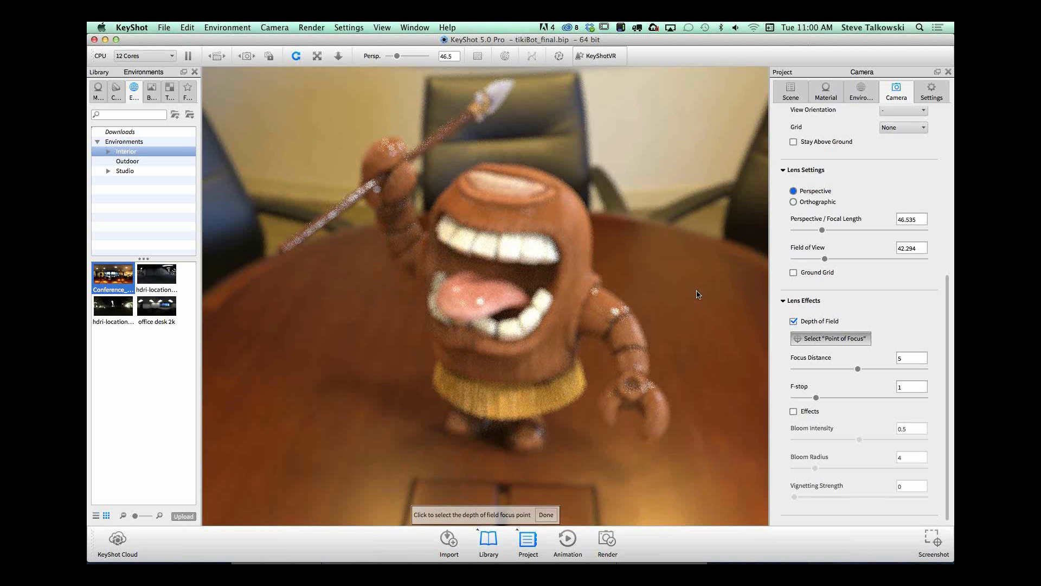
pyautogui.click(538, 217)
pyautogui.click(548, 516)
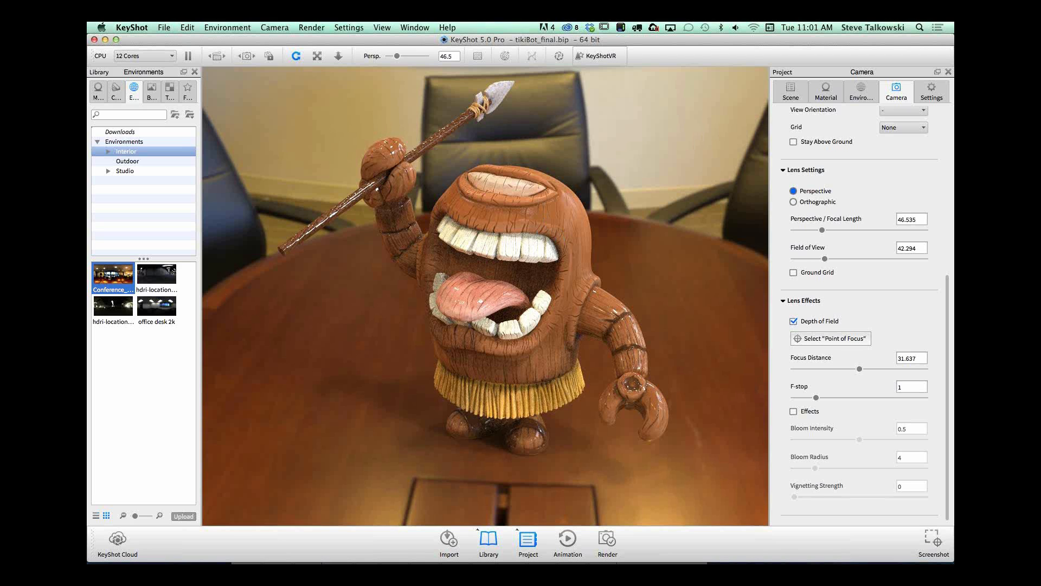
# Step: Switch to Finder and preview the DAY_06_IG.jpeg robot image
pyautogui.press('super+Tab')
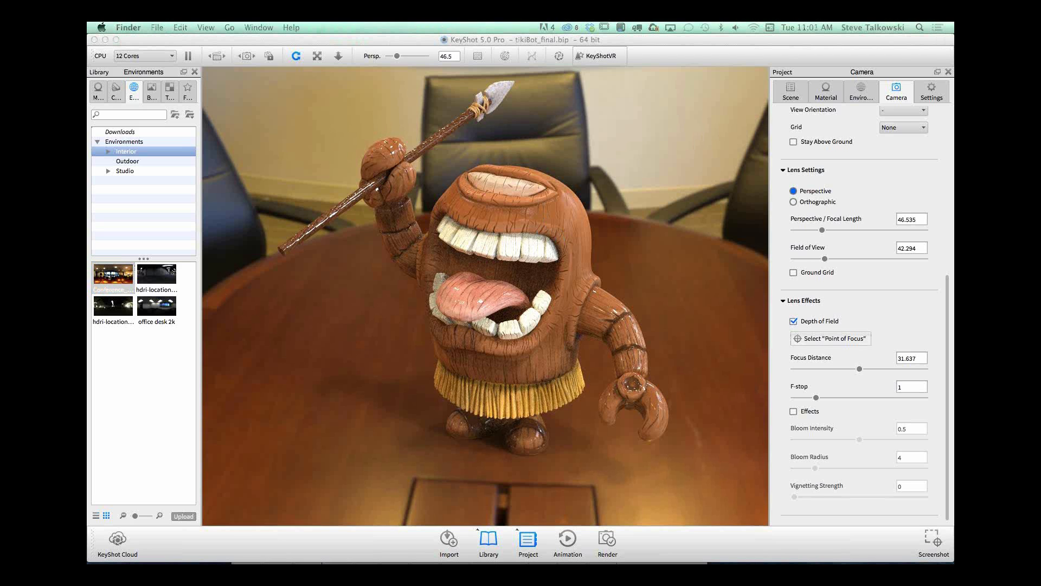
pyautogui.press('space')
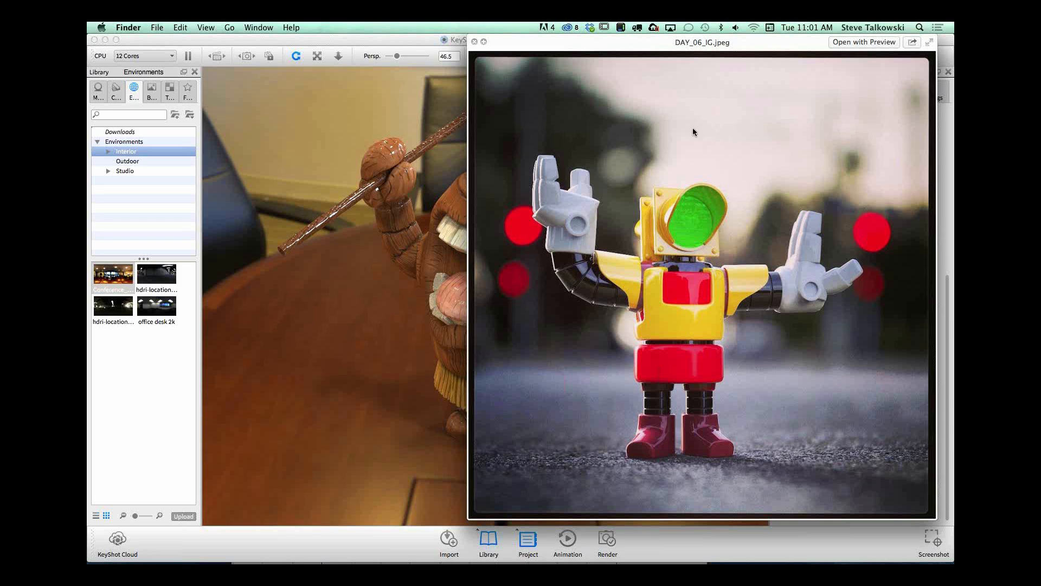
pyautogui.moveTo(642, 40)
pyautogui.mouseDown()
pyautogui.moveTo(588, 39)
pyautogui.moveTo(927, 41)
pyautogui.moveTo(625, 41)
pyautogui.moveTo(638, 45)
pyautogui.mouseUp()
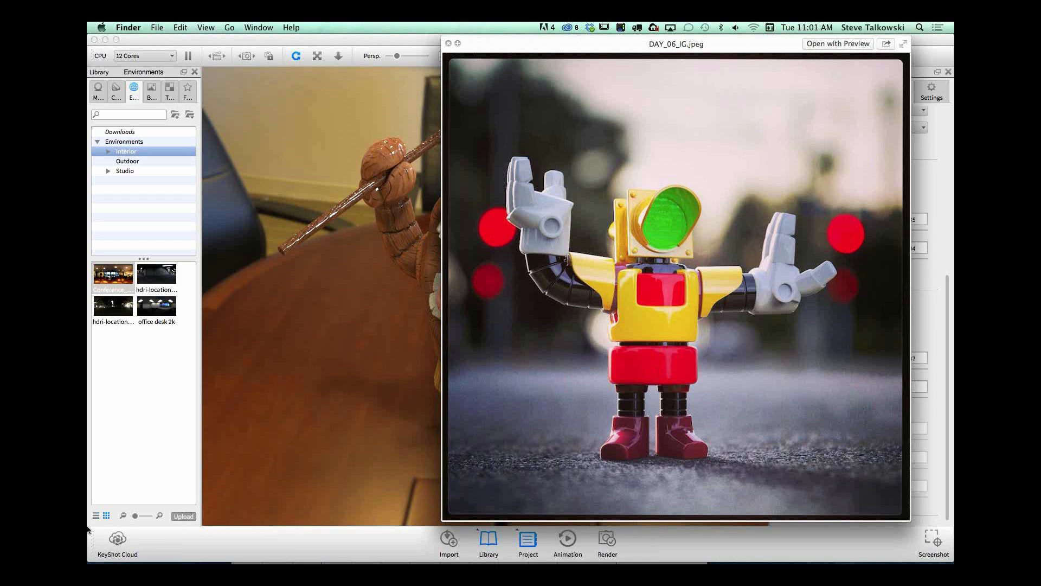
# Step: Bring up the DAY_06 Finder window and arrange it beside the image preview
pyautogui.moveTo(90, 562)
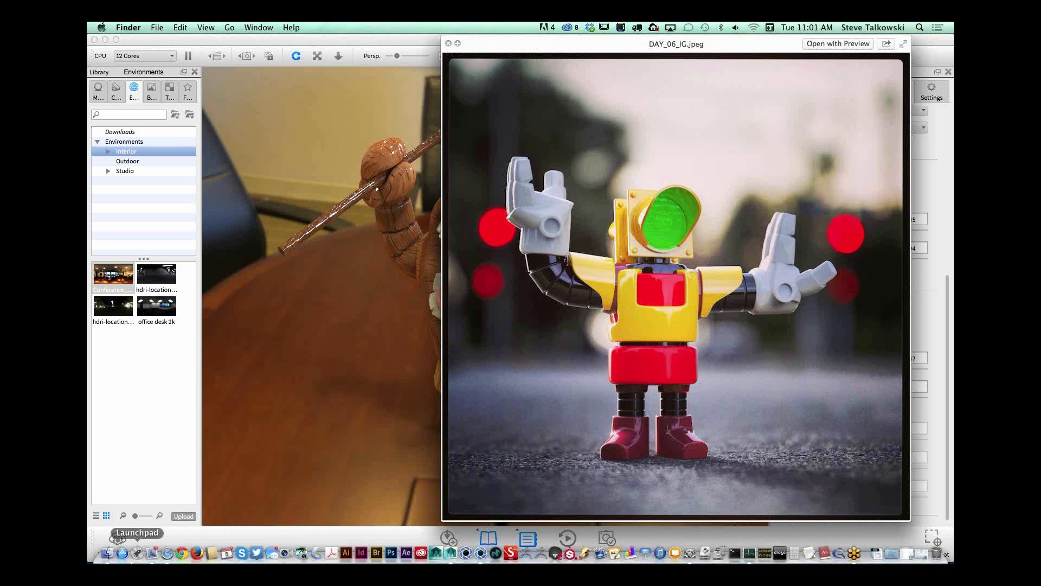
pyautogui.click(107, 554)
pyautogui.moveTo(375, 117); pyautogui.dragTo(249, 182)
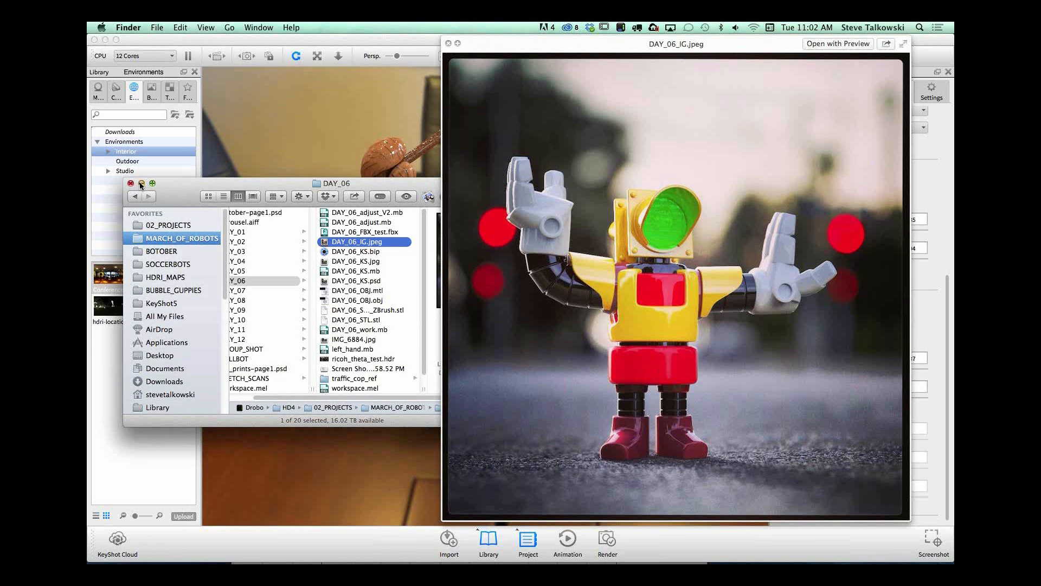
pyautogui.moveTo(181, 187); pyautogui.dragTo(163, 198)
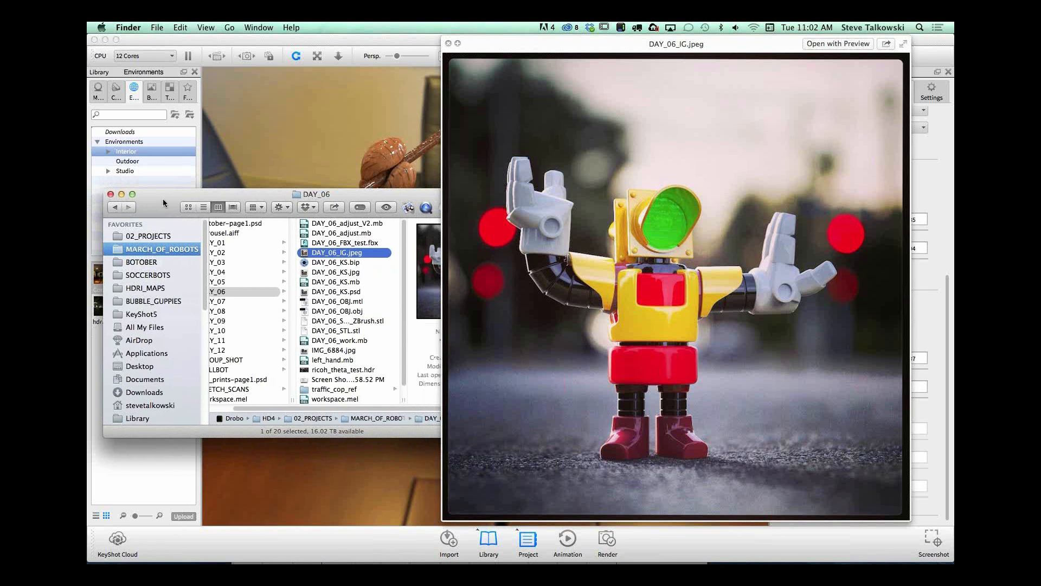
pyautogui.moveTo(522, 52); pyautogui.dragTo(555, 50)
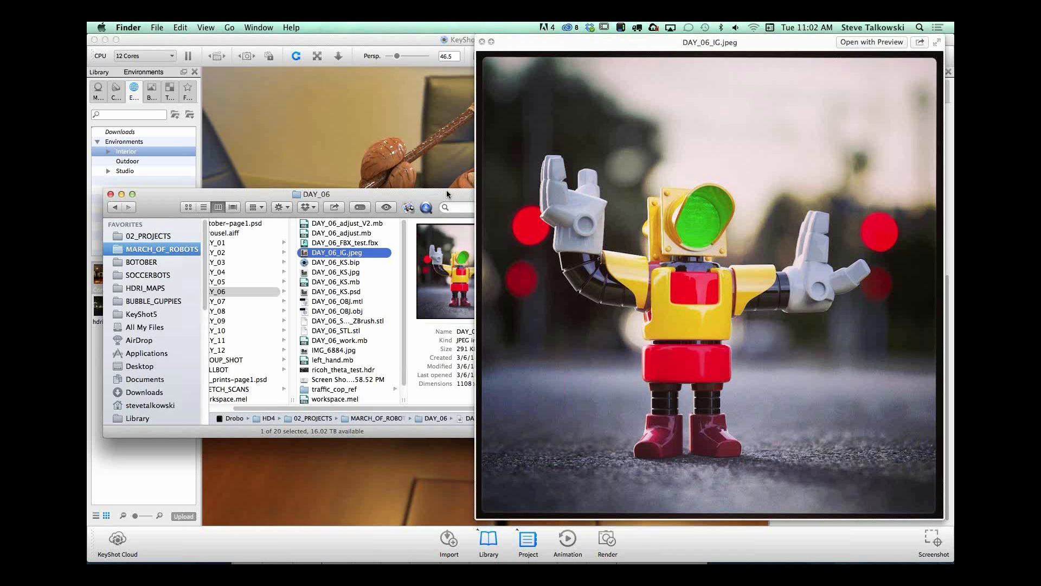
pyautogui.moveTo(403, 191); pyautogui.dragTo(401, 190)
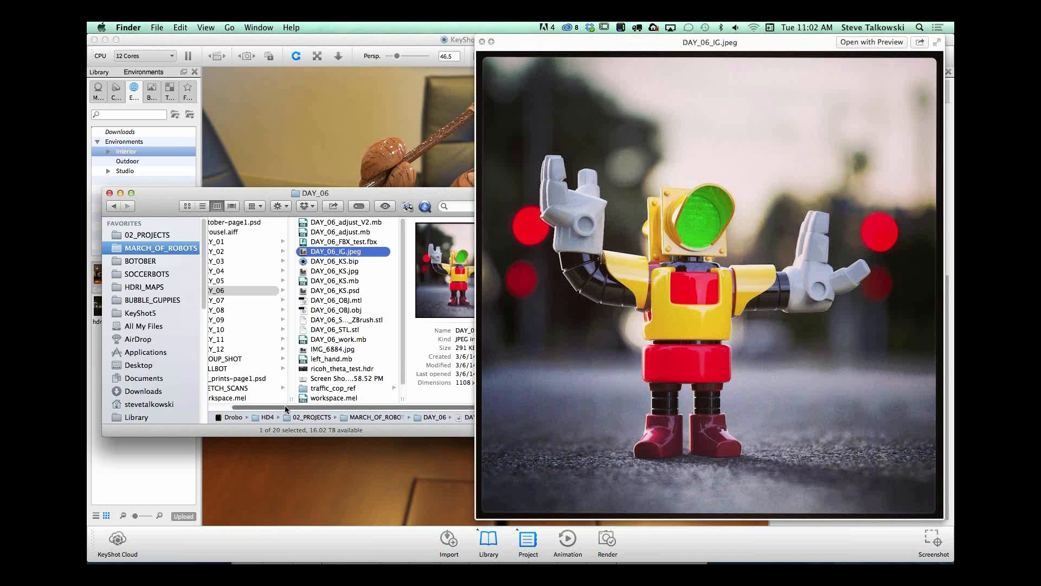
# Step: Look through the GROUP_SHOT folder and the KEYSHOT folder in 02_PROJECTS for a depth-of-field example
pyautogui.hscroll(-3, 285, 405)
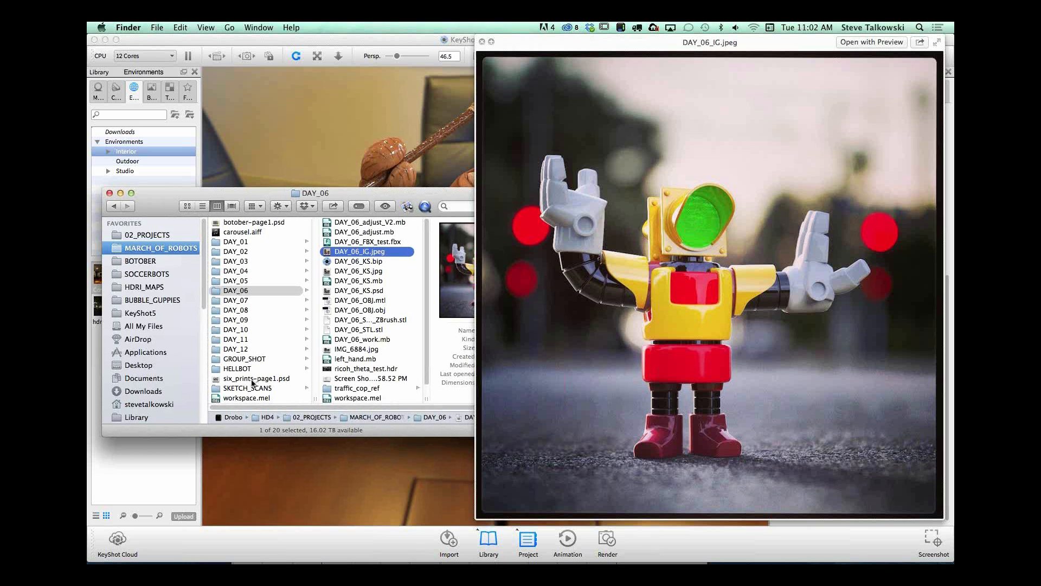
pyautogui.click(254, 388)
pyautogui.click(247, 359)
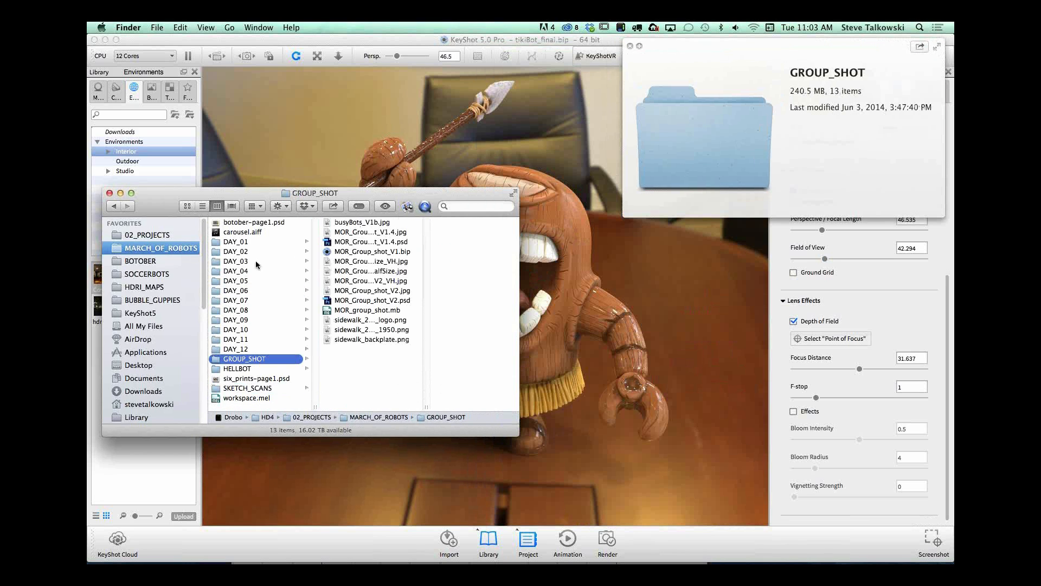
pyautogui.moveTo(234, 199); pyautogui.dragTo(240, 190)
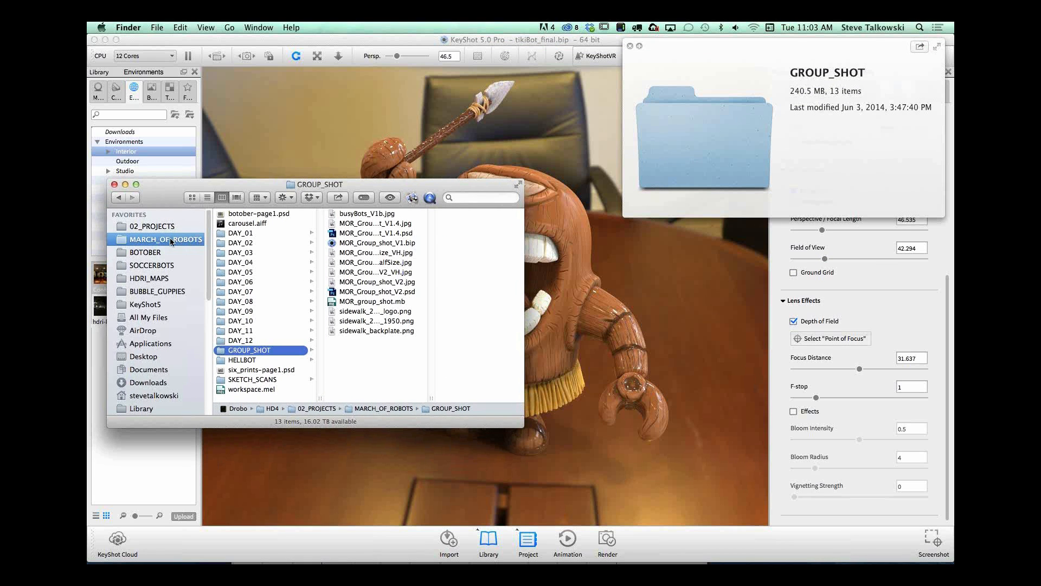
pyautogui.click(174, 227)
pyautogui.moveTo(319, 280)
pyautogui.mouseDown()
pyautogui.moveTo(319, 293)
pyautogui.moveTo(319, 278)
pyautogui.mouseUp()
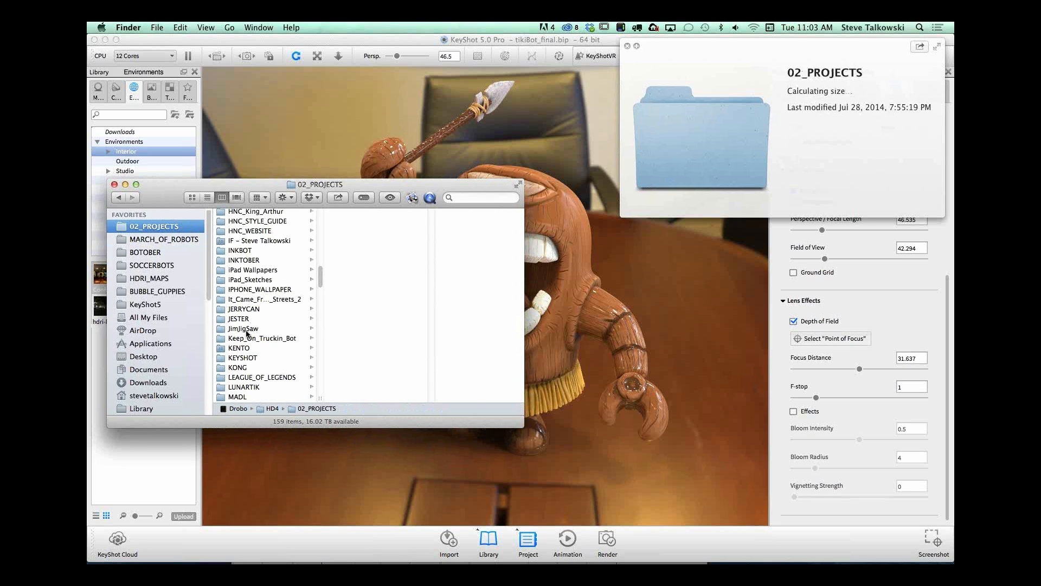
pyautogui.click(247, 358)
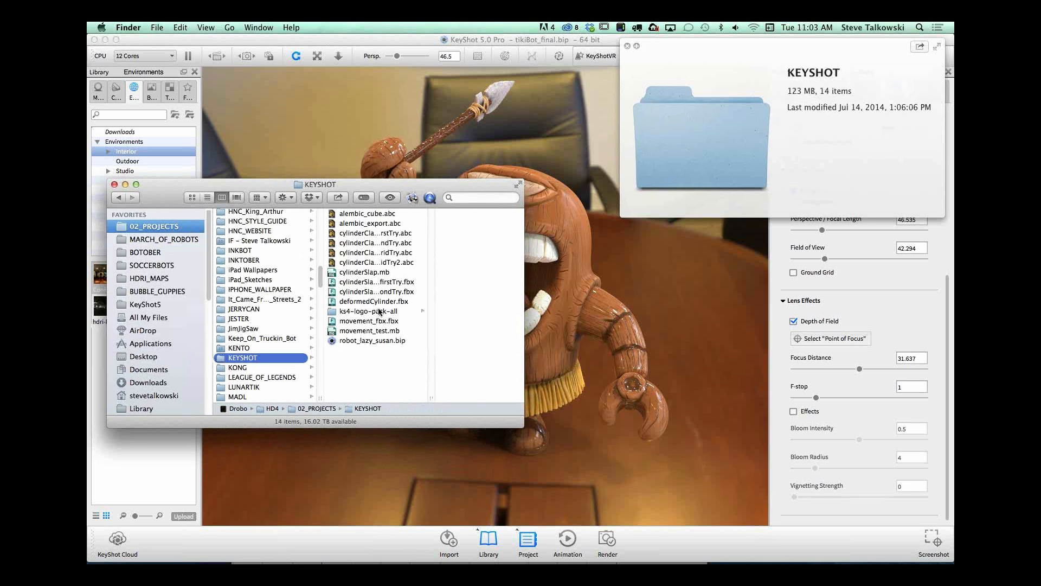
pyautogui.scroll(-10, 320, 296)
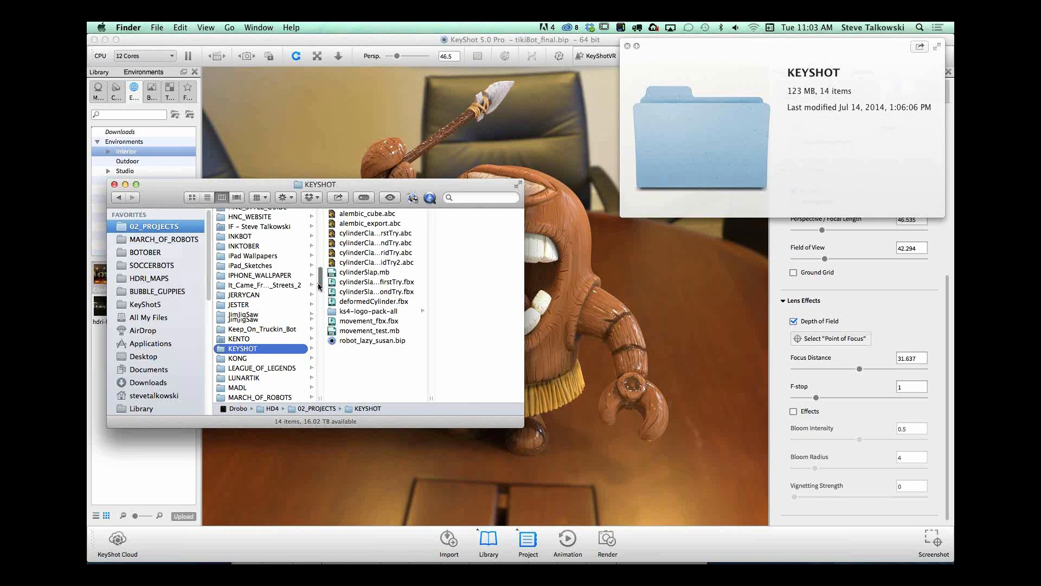
pyautogui.moveTo(320, 314); pyautogui.dragTo(315, 219)
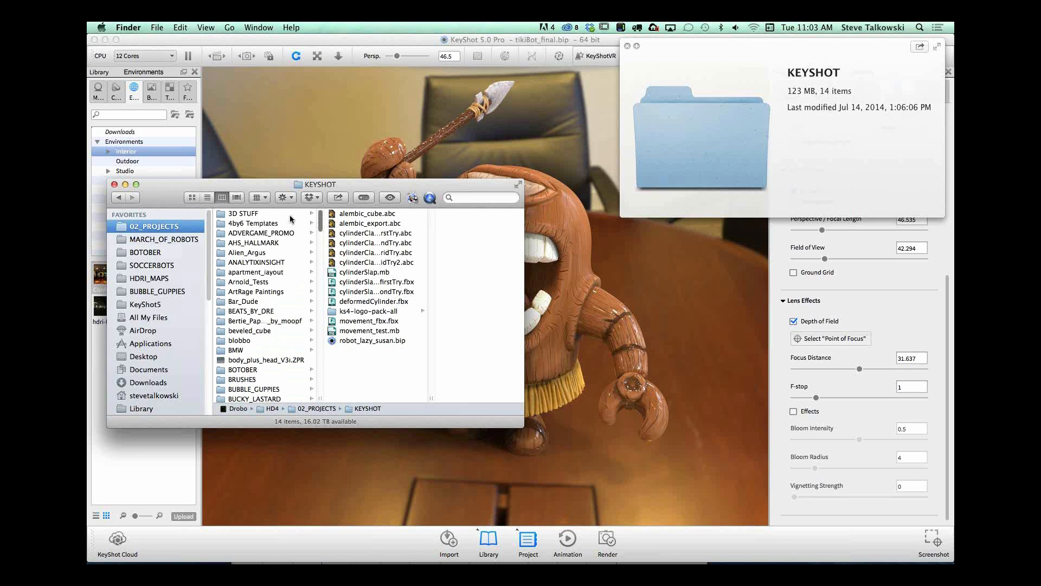
# Step: Return to the MARCH_OF_ROBOTS folder and look through the files in DAY_06
pyautogui.click(163, 239)
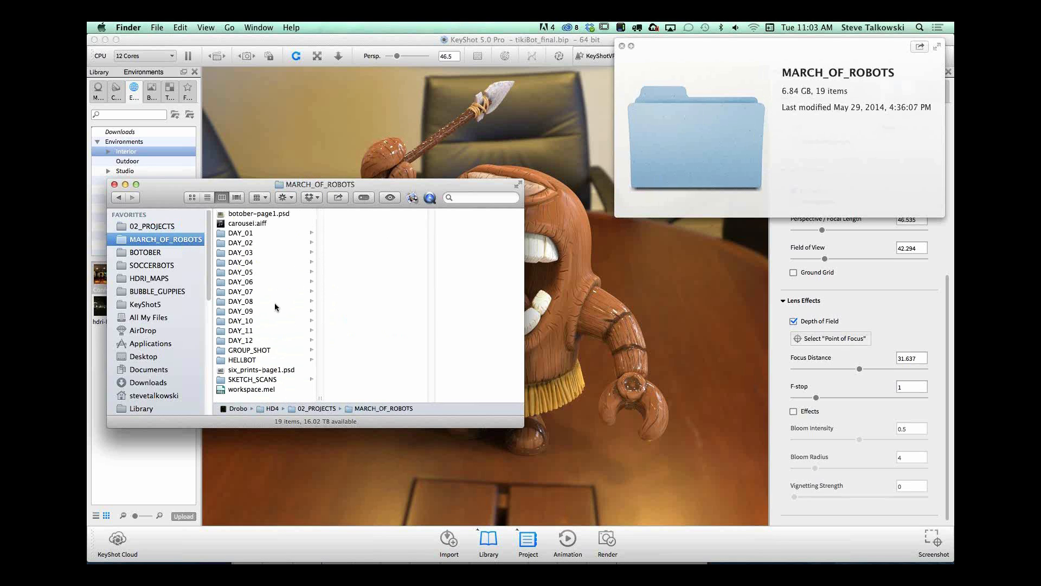
pyautogui.click(255, 282)
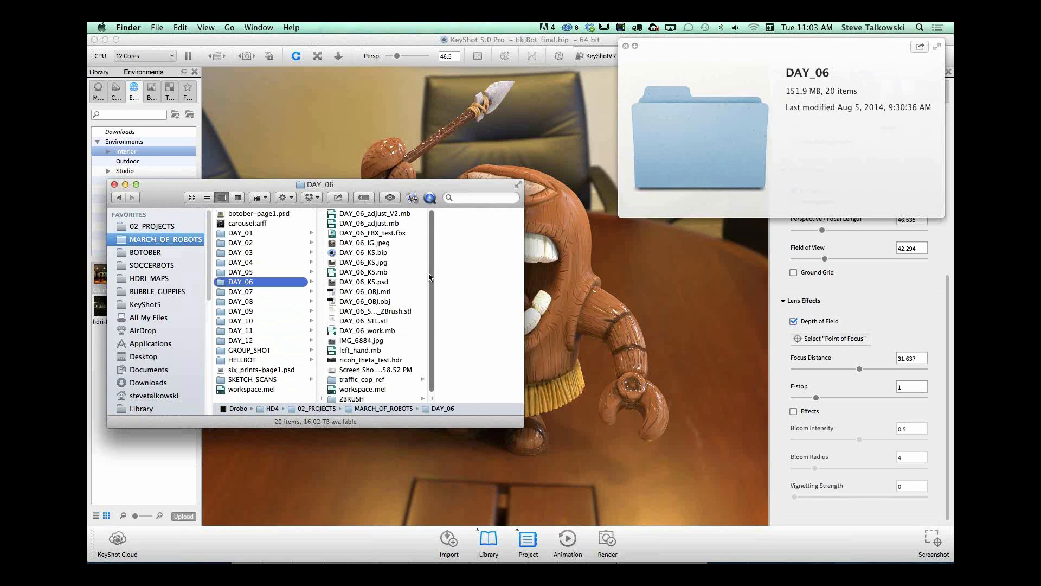
pyautogui.moveTo(432, 318); pyautogui.dragTo(432, 320)
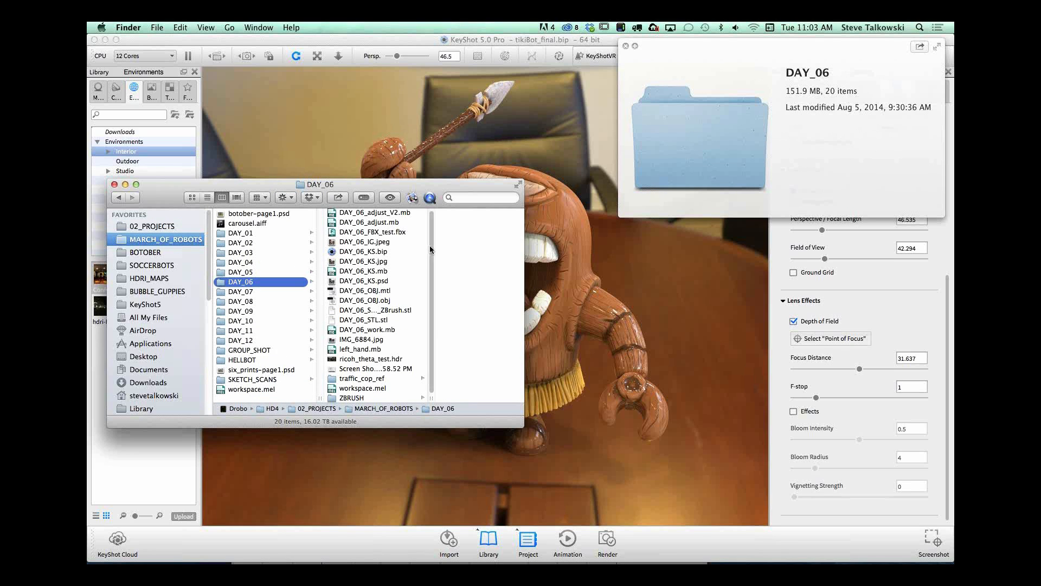
pyautogui.moveTo(429, 215); pyautogui.dragTo(428, 213)
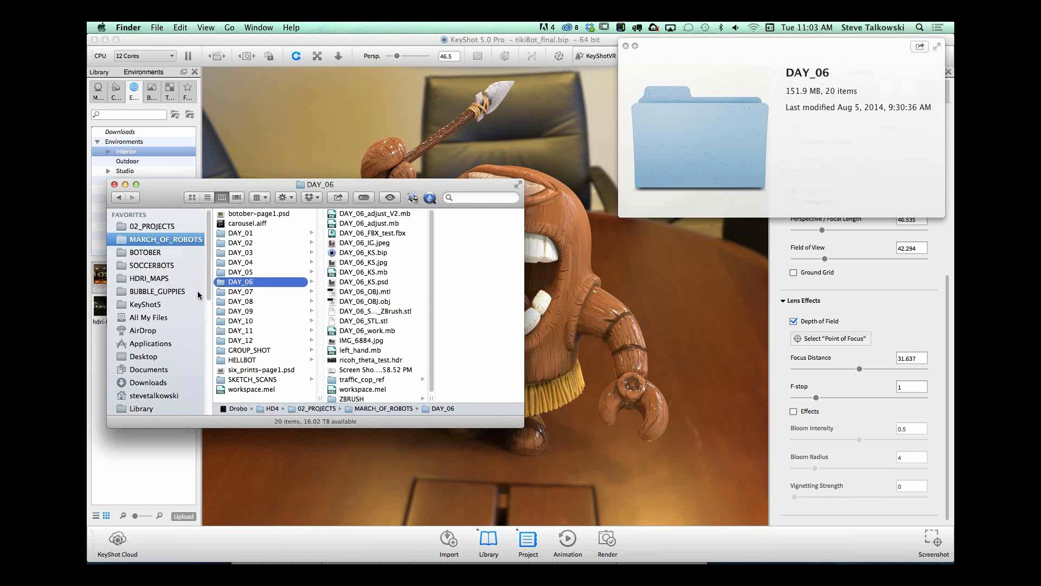
pyautogui.scroll(-1, 208, 289)
pyautogui.scroll(1, 208, 289)
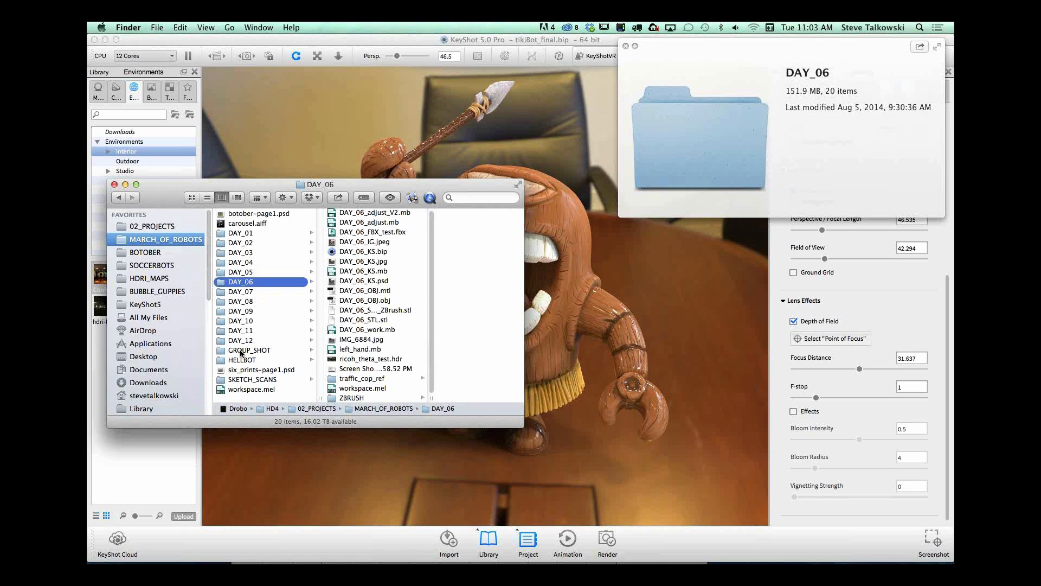
# Step: Open the DAY_11 folder and preview the IMG_6865.jpg photo and the MOR_DAY_11.jpg render
pyautogui.click(265, 321)
pyautogui.click(273, 331)
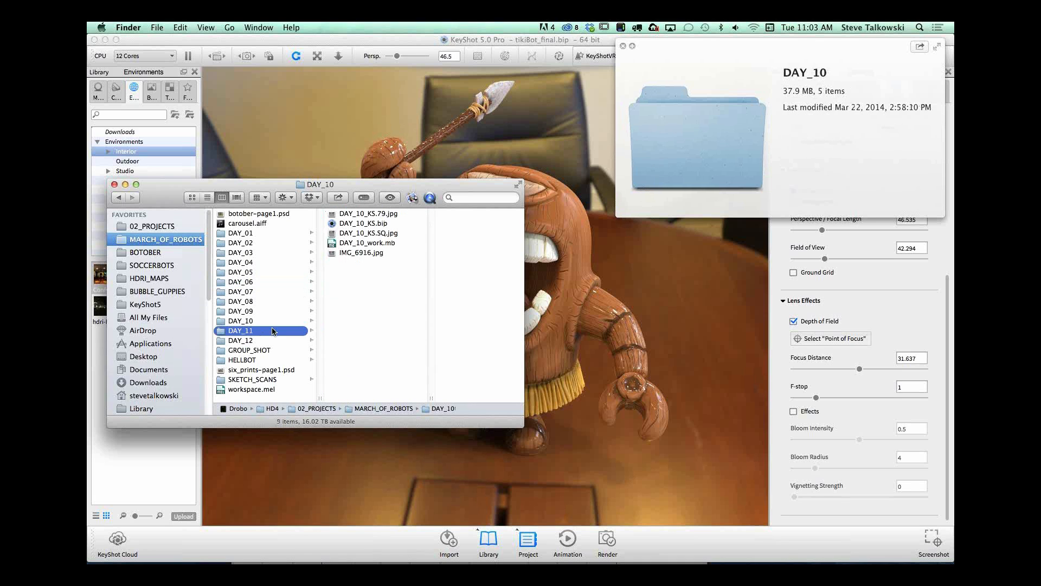
pyautogui.click(362, 262)
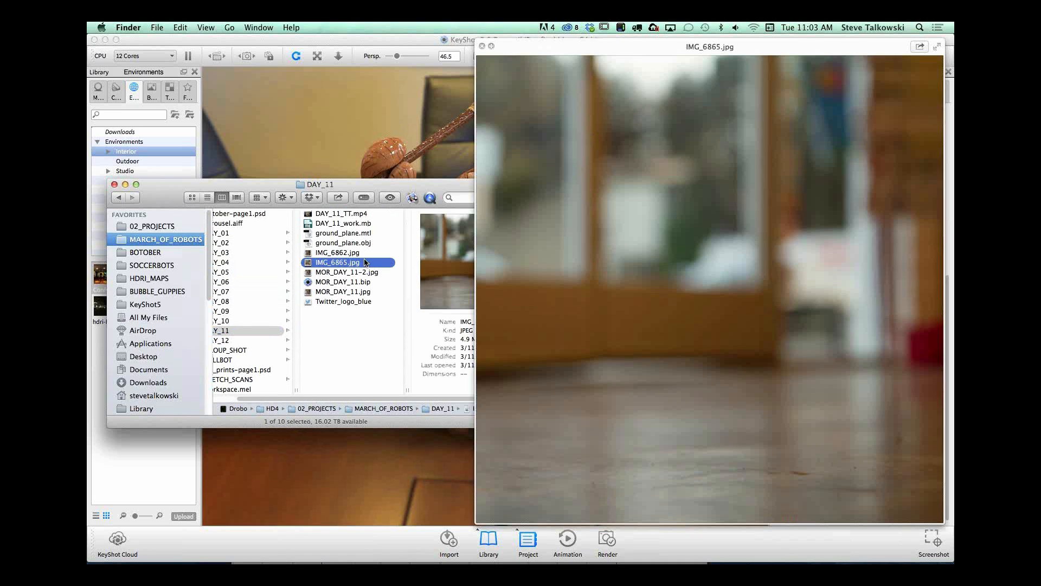
pyautogui.click(338, 301)
pyautogui.press('Up')
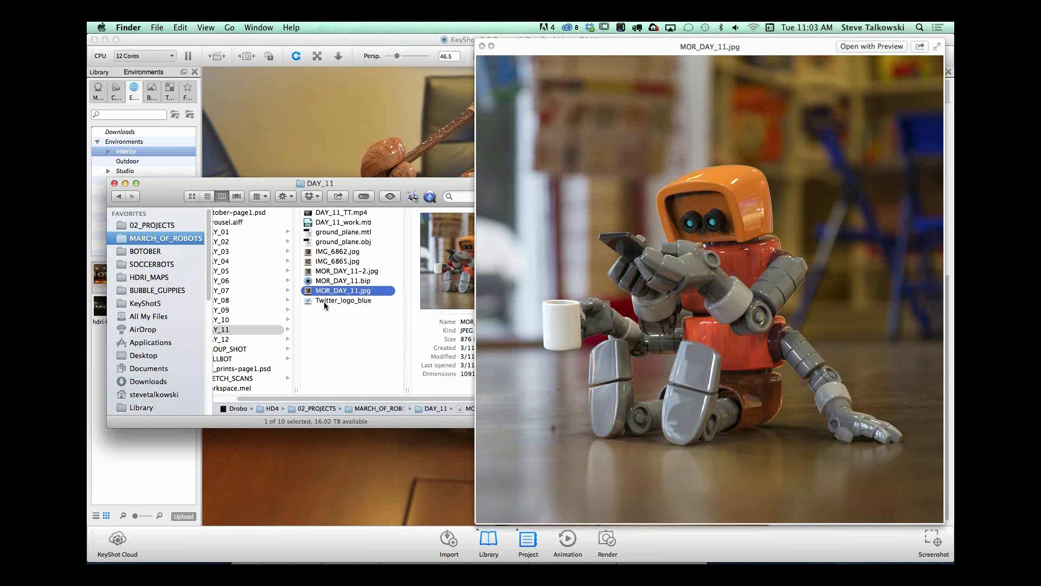
# Step: Preview the DAY_11_TT.mp4 turntable video and minimize the KeyShot window covering it
pyautogui.click(337, 214)
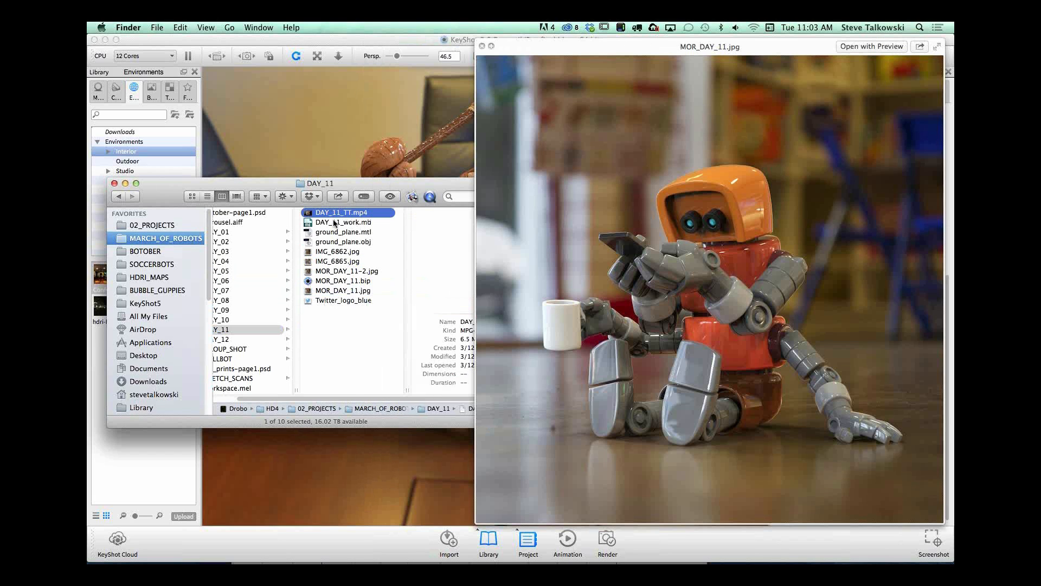
pyautogui.moveTo(554, 50); pyautogui.dragTo(457, 71)
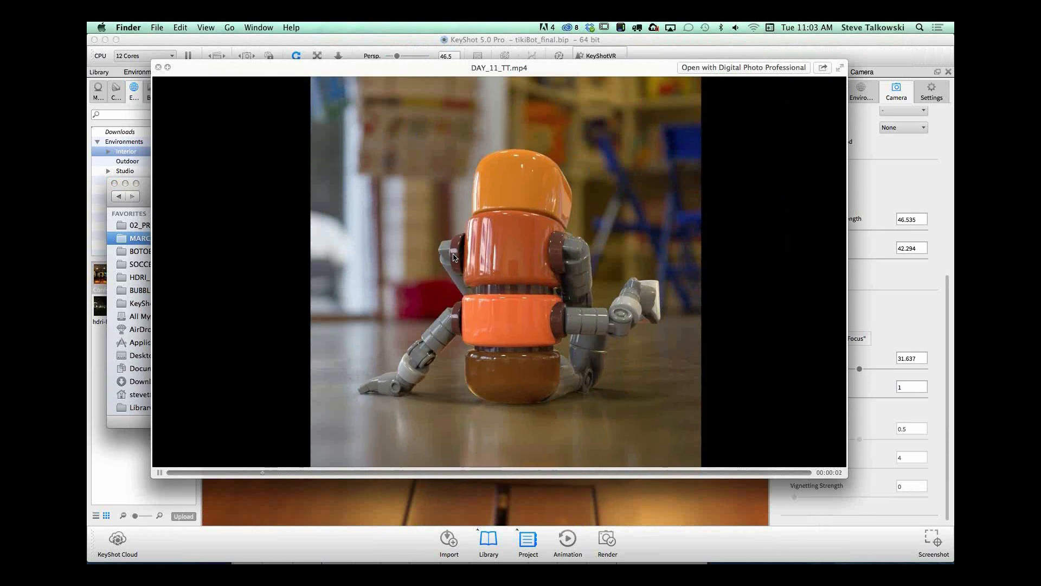
pyautogui.click(626, 54)
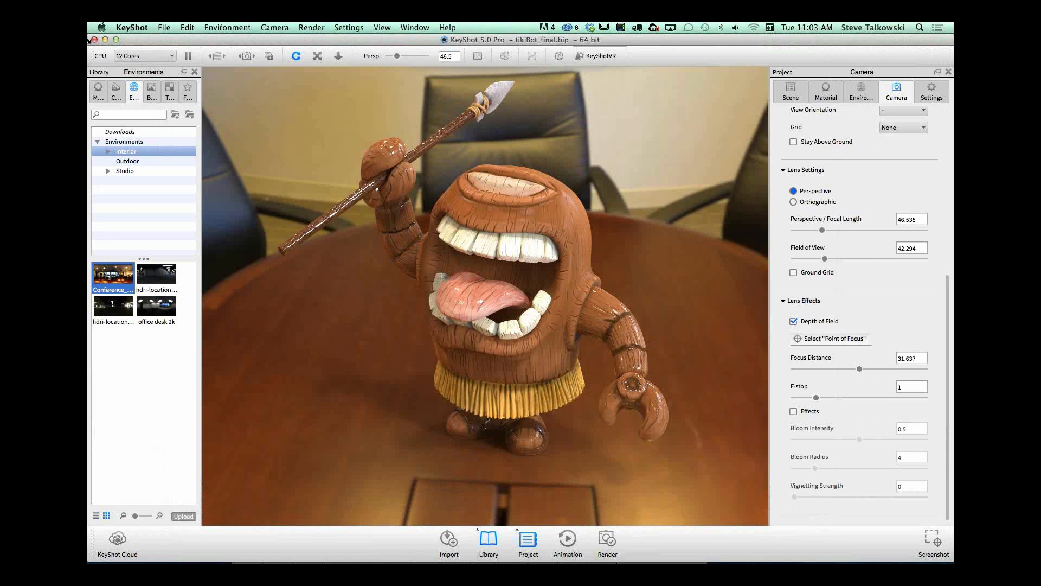
pyautogui.click(106, 41)
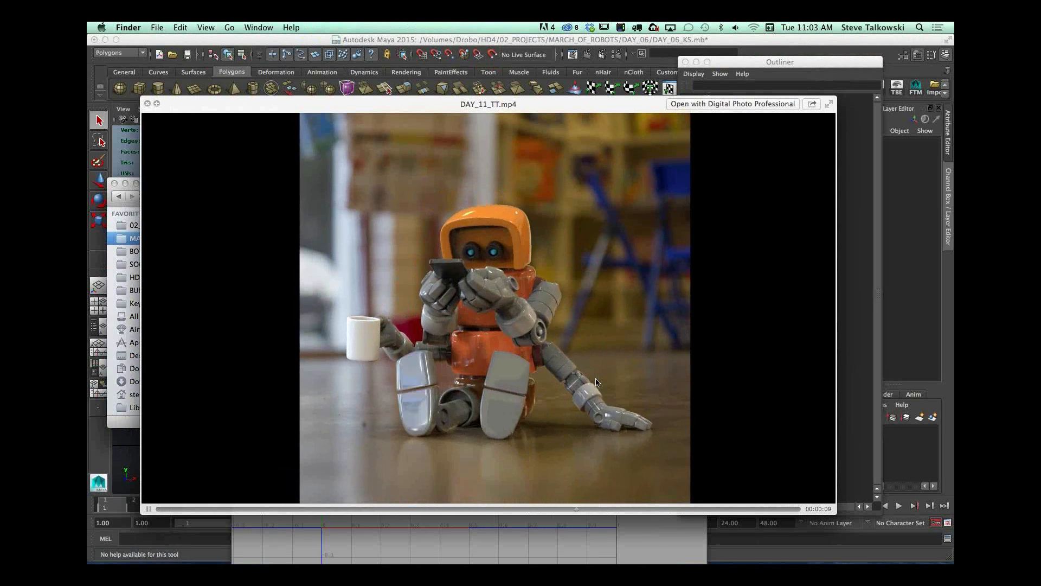
# Step: Pause and scrub the turntable video to examine the seated robot against the blurred backplate, and switch back to KeyShot
pyautogui.press('space')
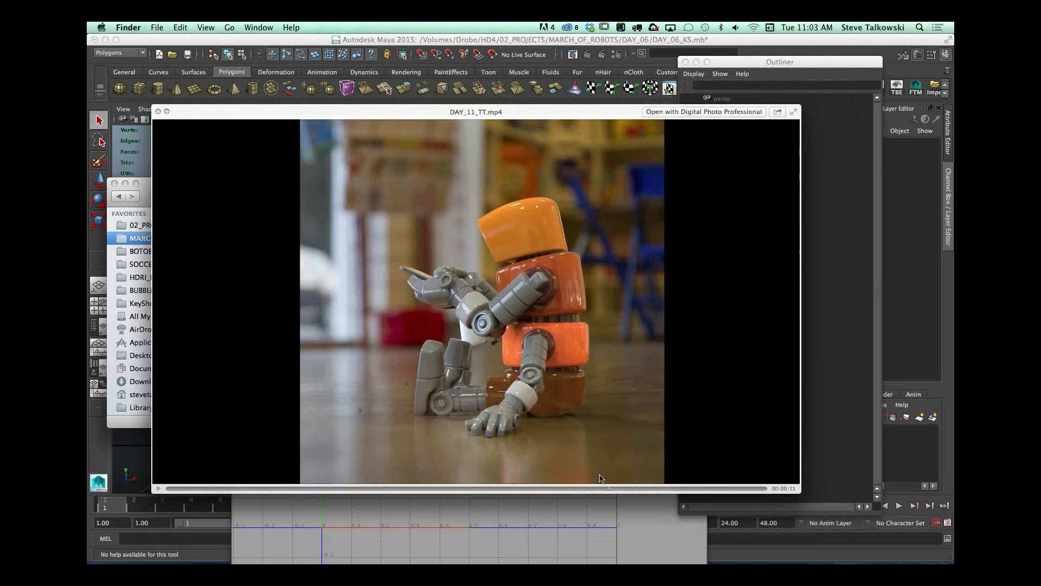
pyautogui.press('space')
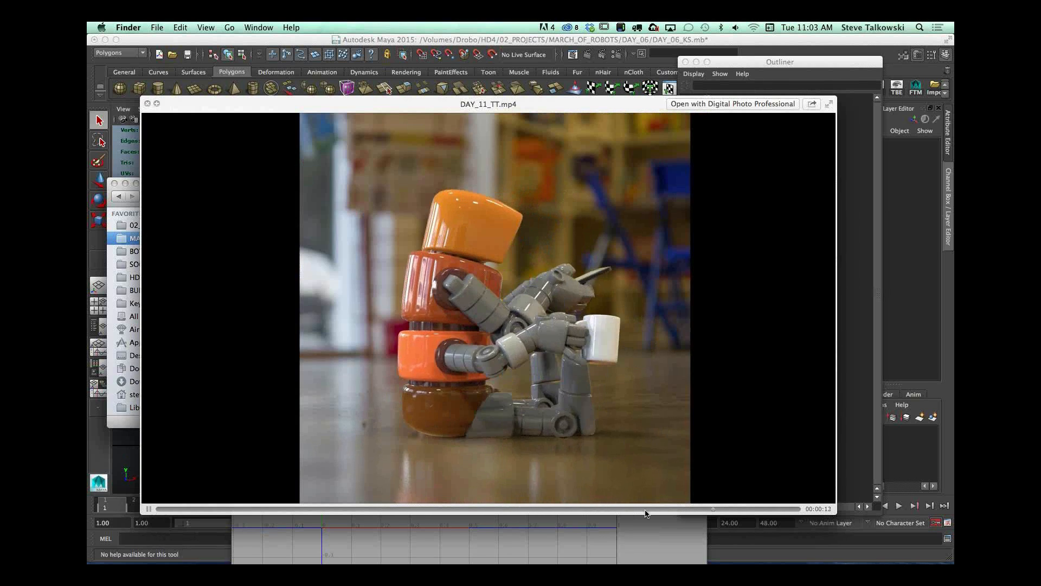
pyautogui.click(149, 509)
pyautogui.moveTo(159, 509); pyautogui.dragTo(312, 520)
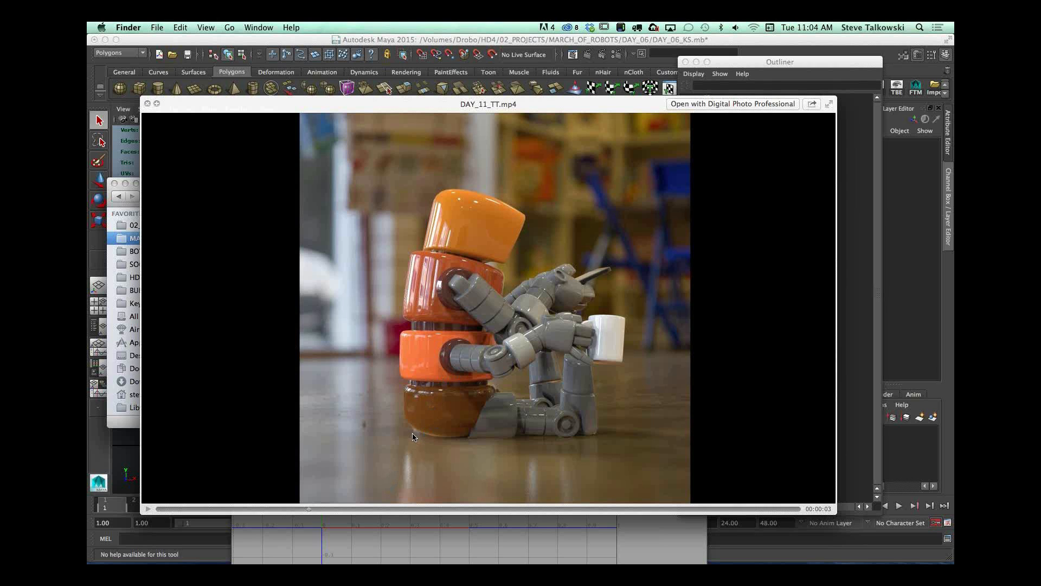
pyautogui.press('super+Tab')
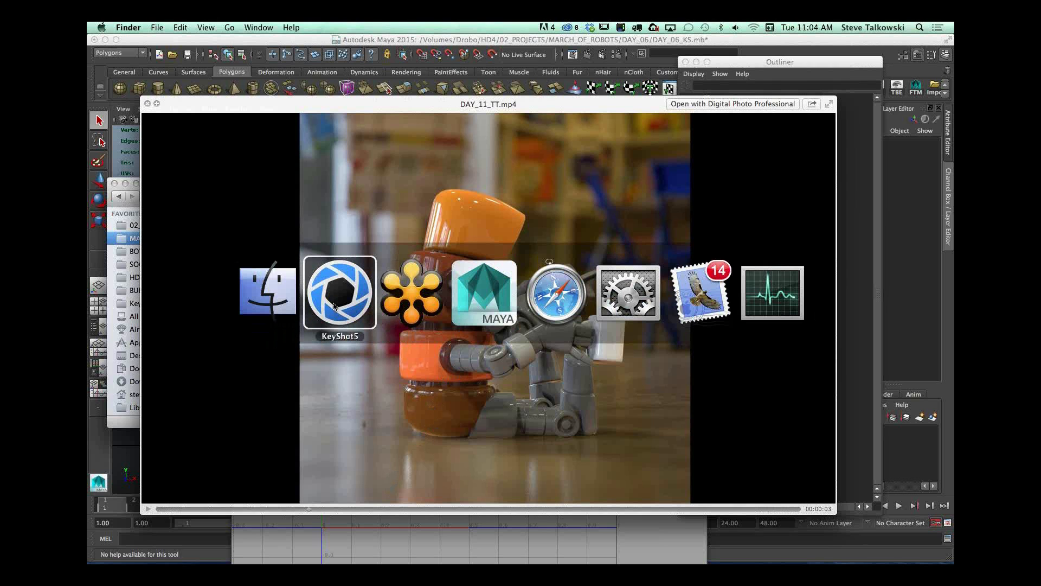
# Step: Close the DAY_11_TT.mp4 preview and restore the minimized KeyShot window with the tikiBot scene
pyautogui.click(148, 102)
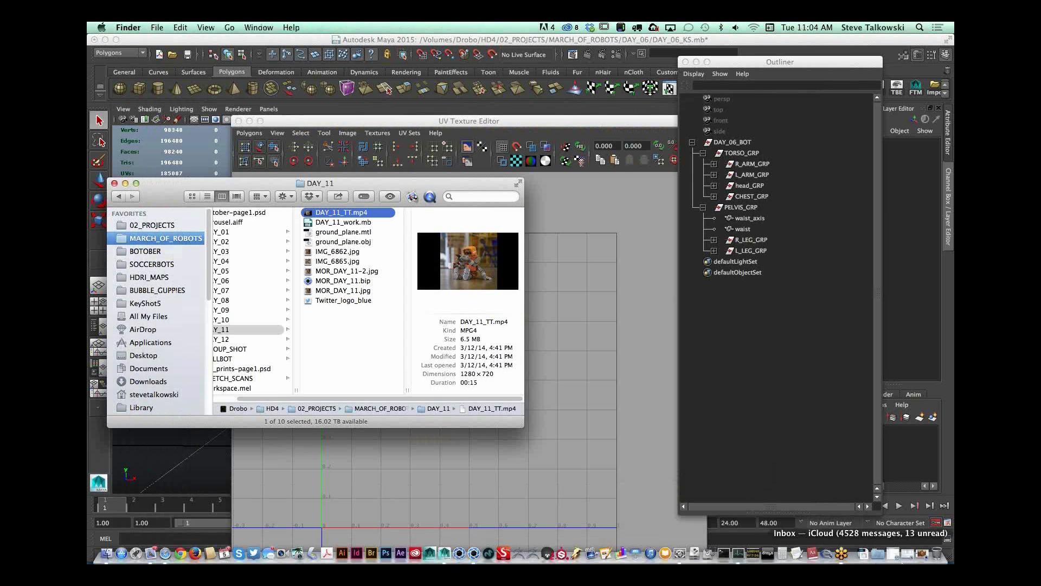
pyautogui.click(923, 554)
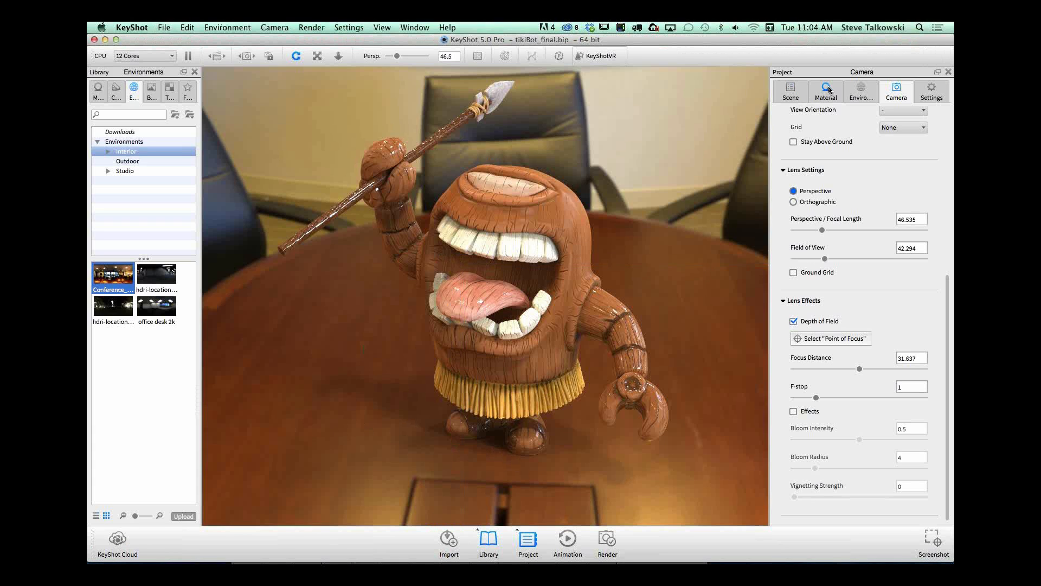
# Step: Show the scene's parts list and add a ground plane to the tikiBot scene
pyautogui.click(787, 93)
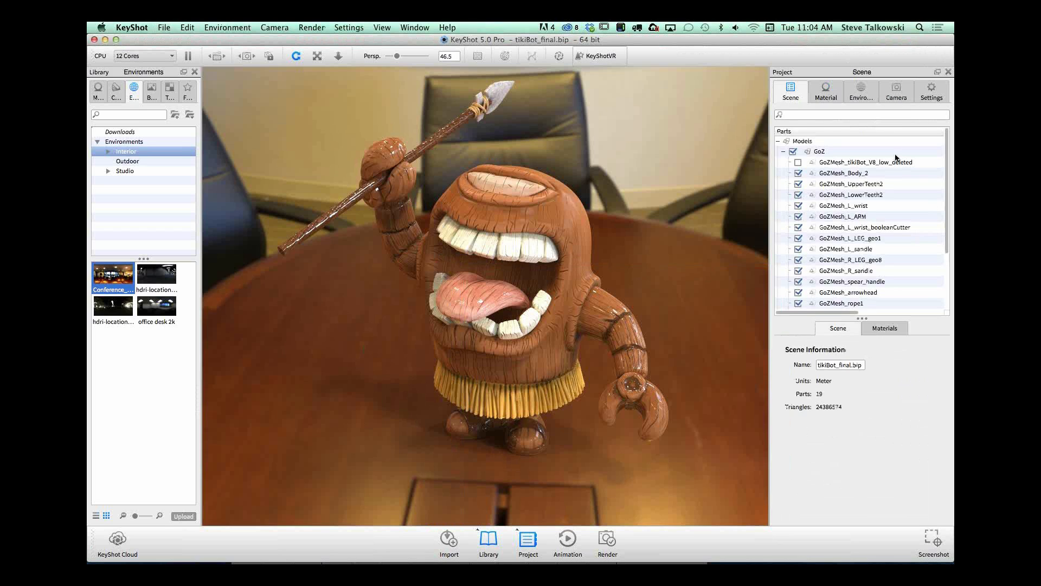
pyautogui.moveTo(947, 174); pyautogui.dragTo(947, 280)
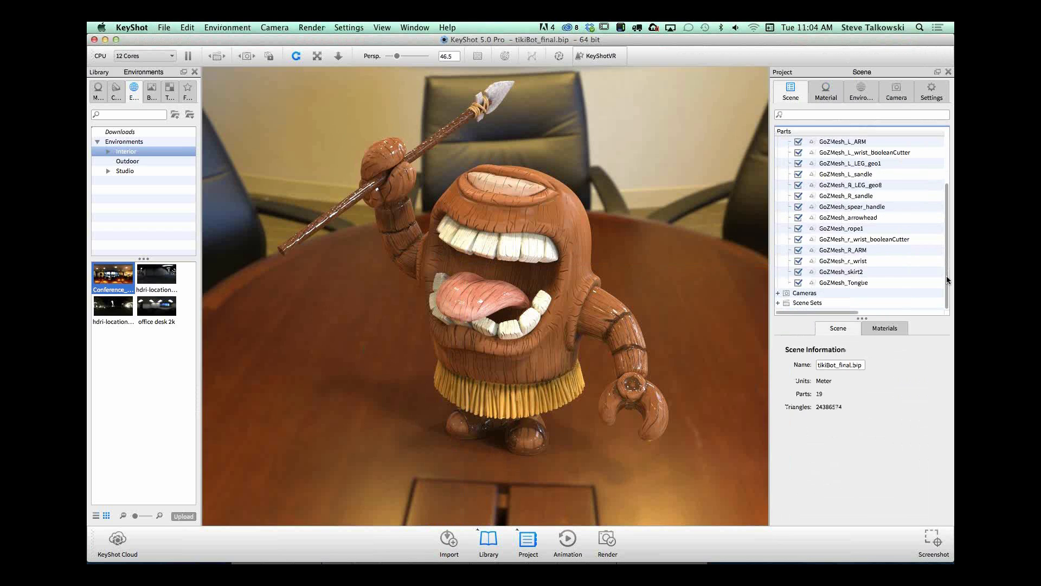
pyautogui.click(164, 27)
pyautogui.moveTo(188, 27)
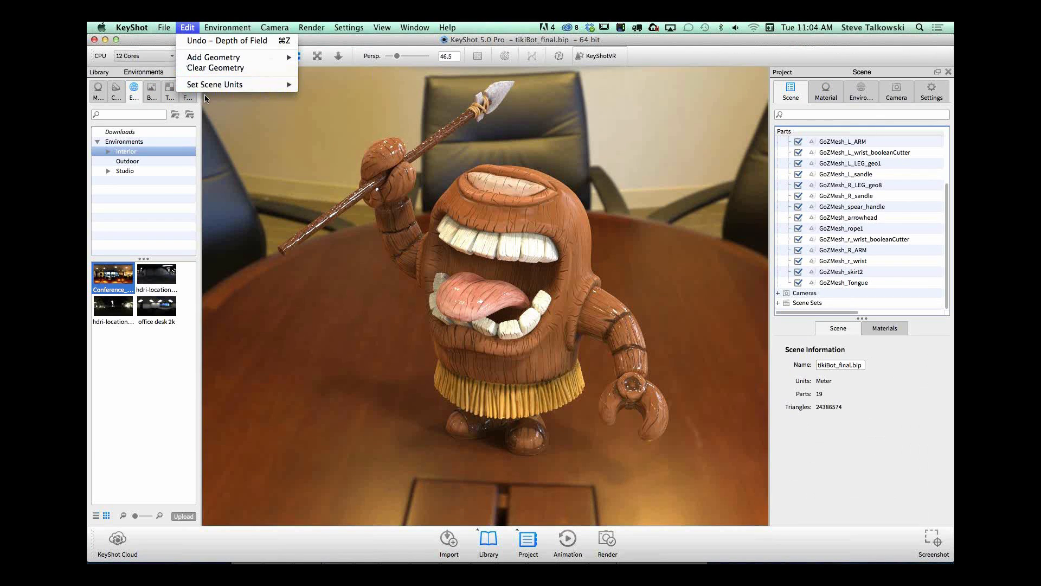
pyautogui.moveTo(239, 57)
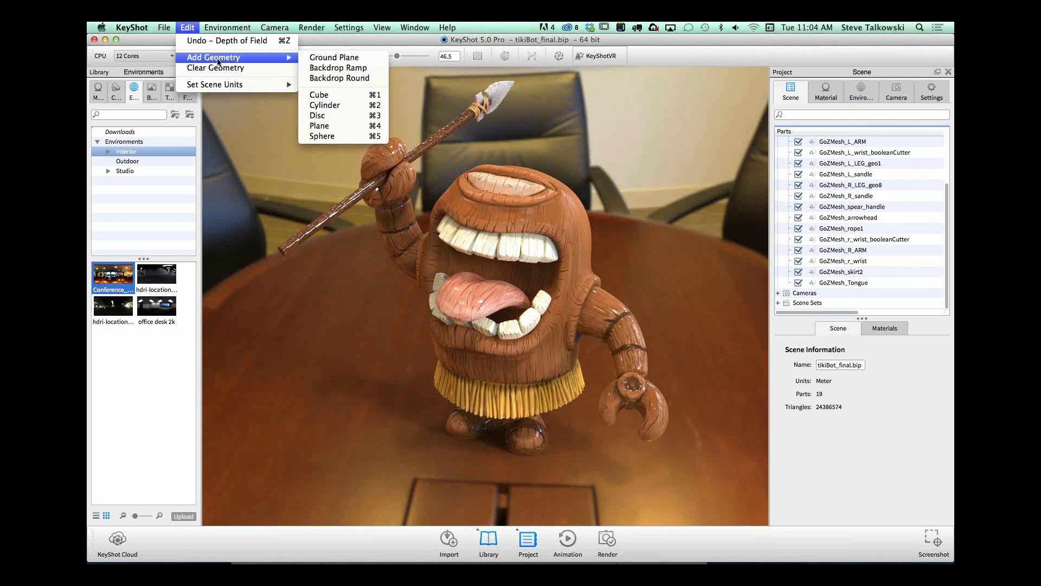
pyautogui.click(331, 57)
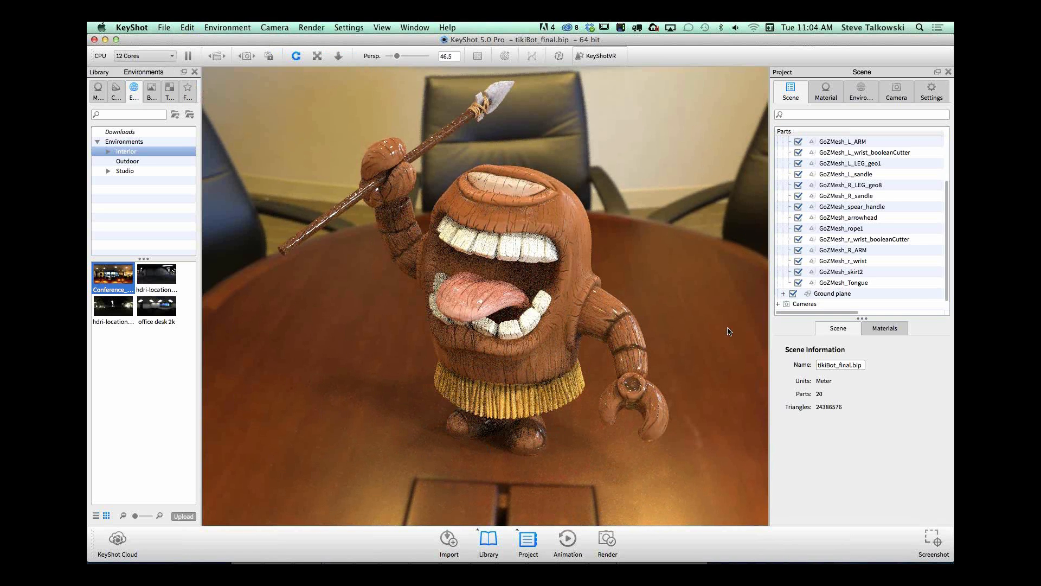
# Step: Switch the environment background from the lighting environment to a plain white color
pyautogui.click(827, 91)
pyautogui.click(861, 92)
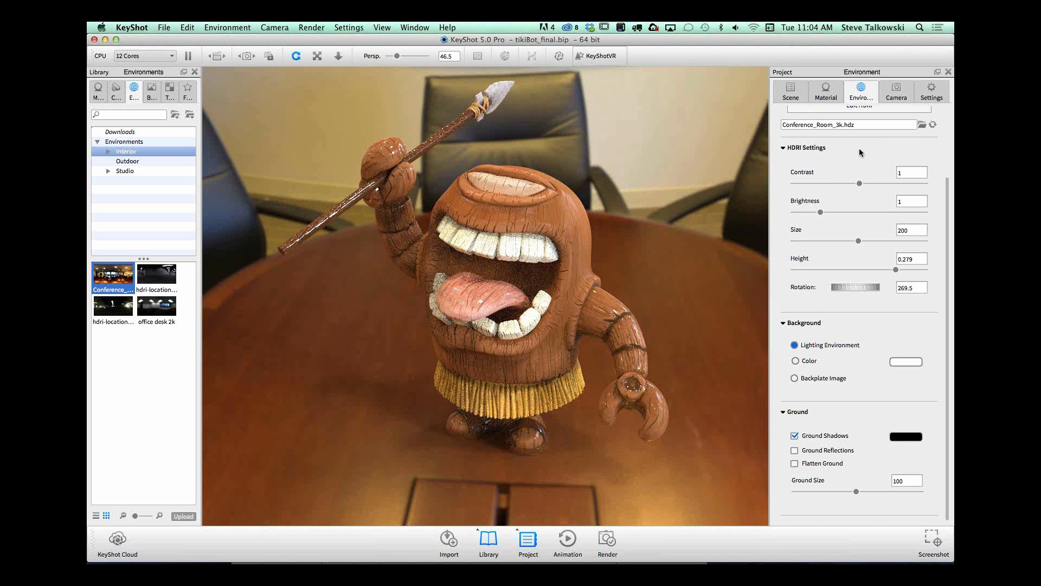
pyautogui.click(795, 361)
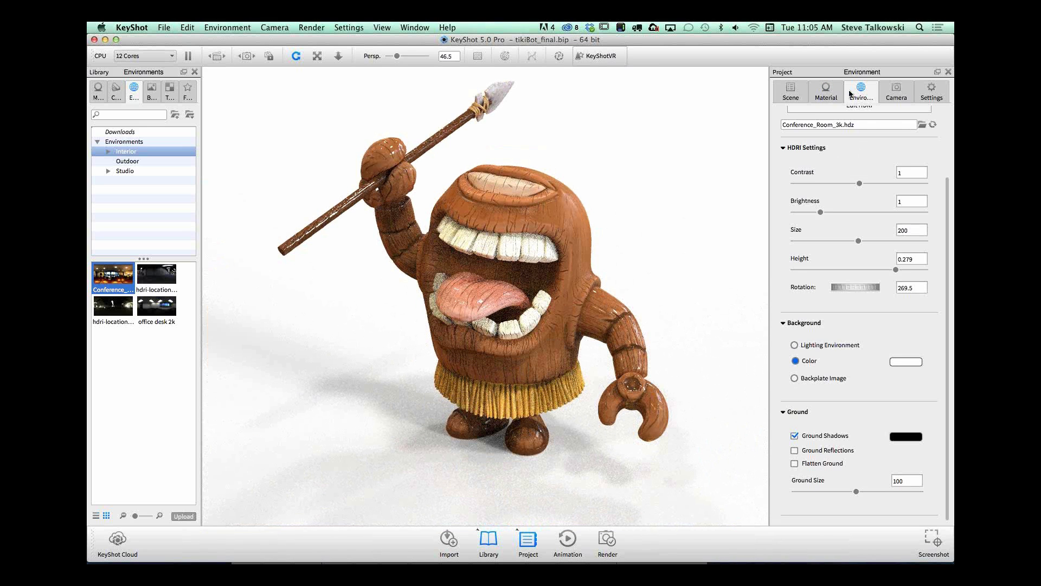
# Step: Expand the ground plane group in the scene's parts list and open the ground plane's material for editing
pyautogui.click(825, 94)
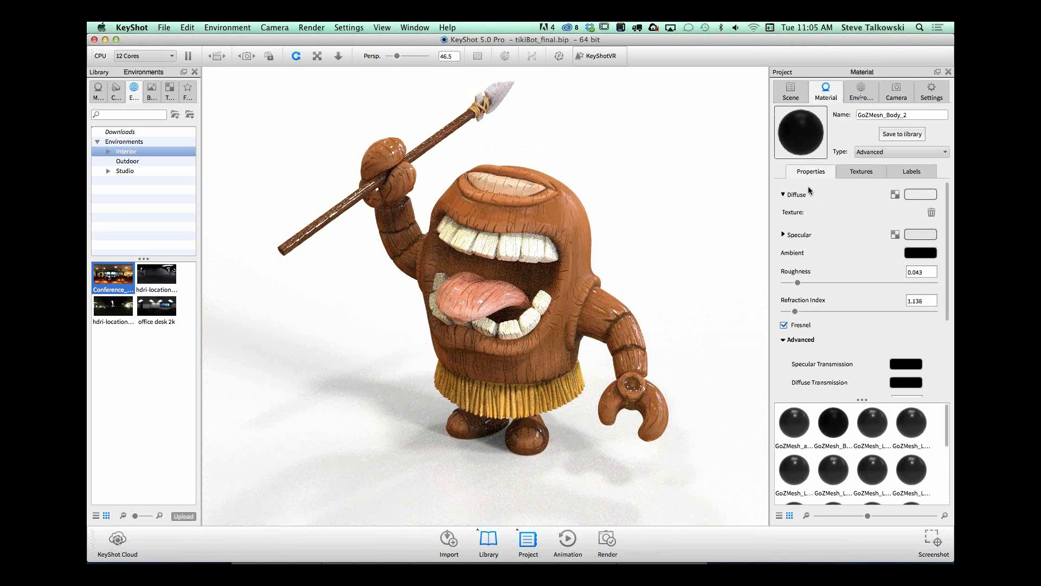
pyautogui.click(792, 93)
pyautogui.click(833, 294)
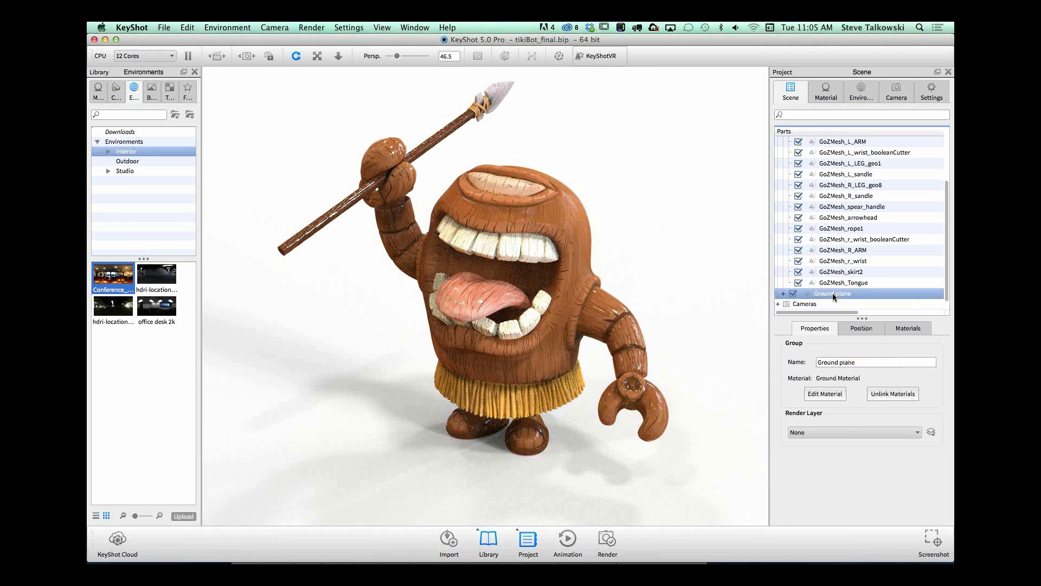
pyautogui.doubleClick(843, 294)
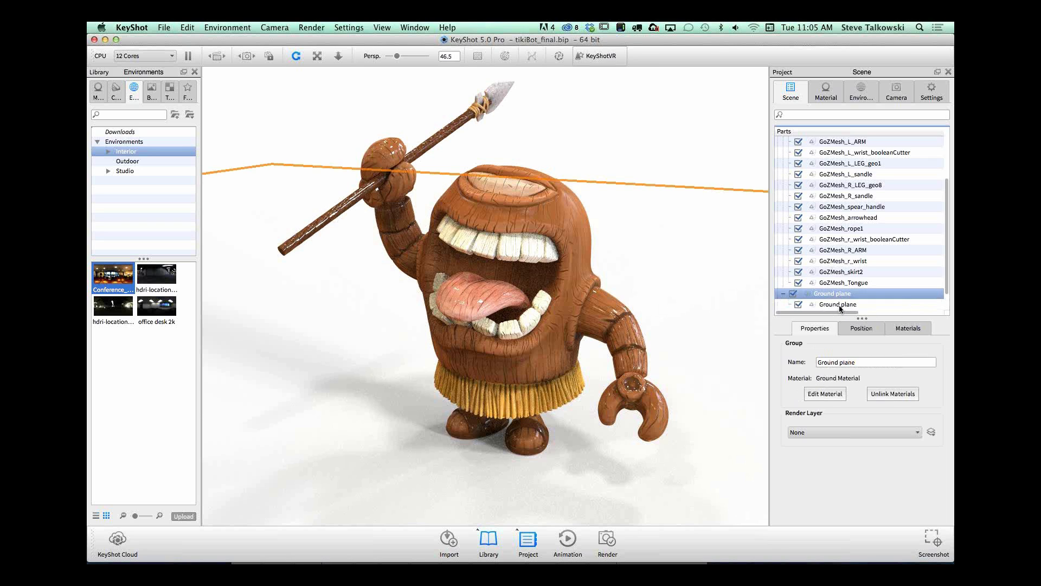
pyautogui.doubleClick(840, 305)
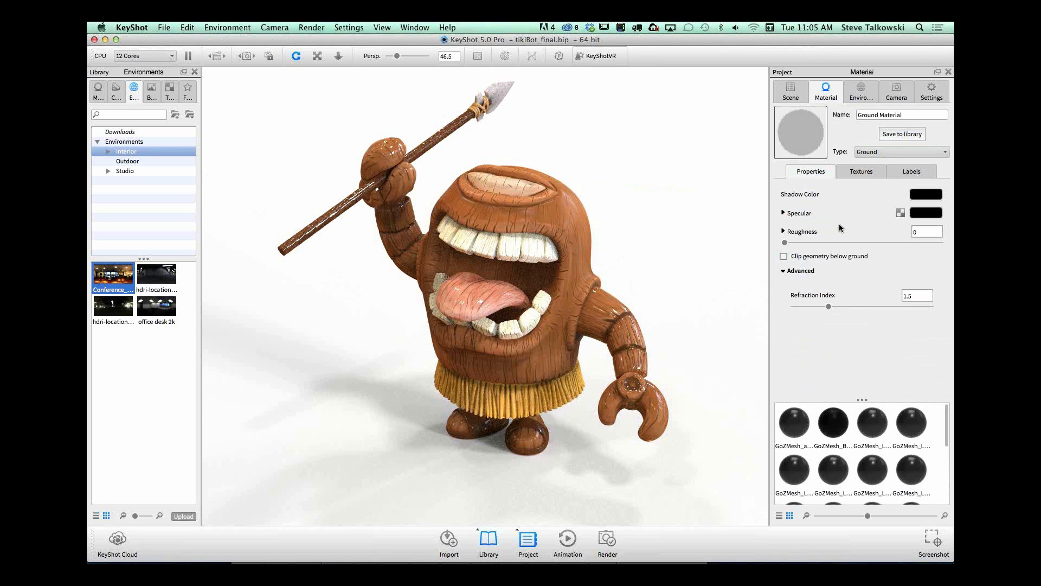
# Step: Set the ground material's refraction index to 1.024 and raise its roughness to 0.268
pyautogui.moveTo(785, 242); pyautogui.dragTo(844, 243)
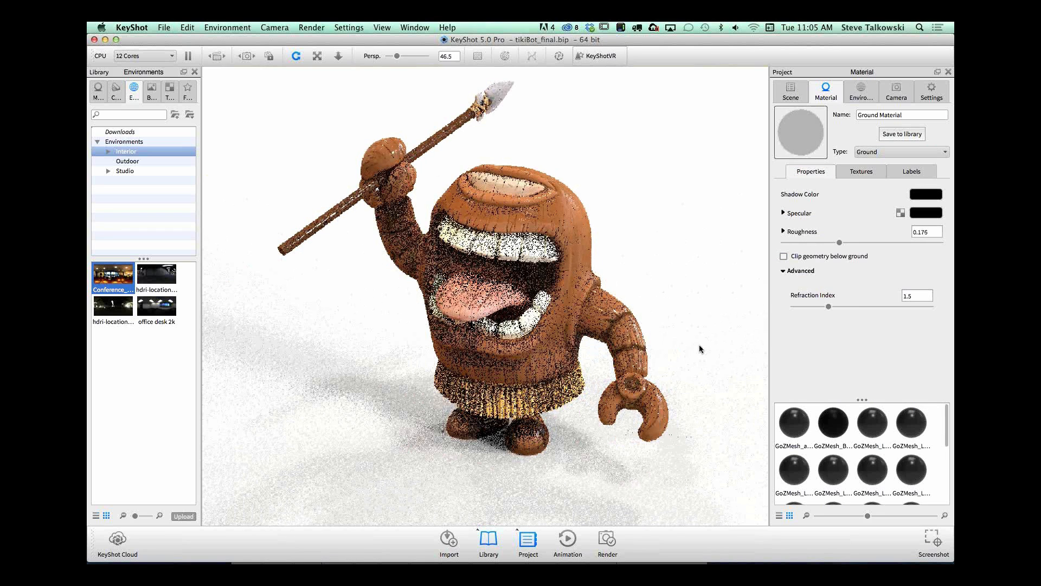
pyautogui.moveTo(828, 306); pyautogui.dragTo(799, 308)
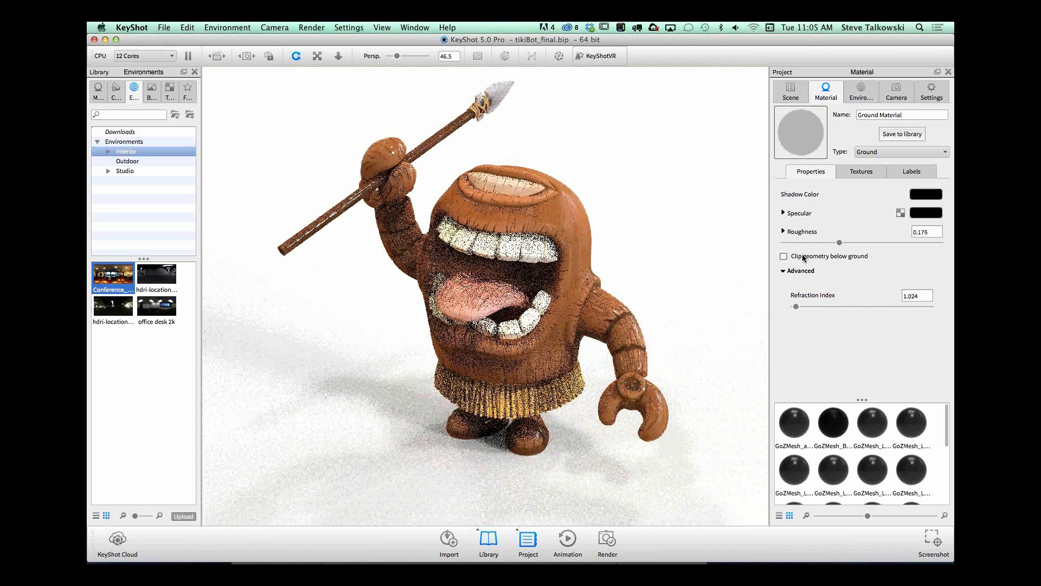
pyautogui.moveTo(840, 243); pyautogui.dragTo(863, 242)
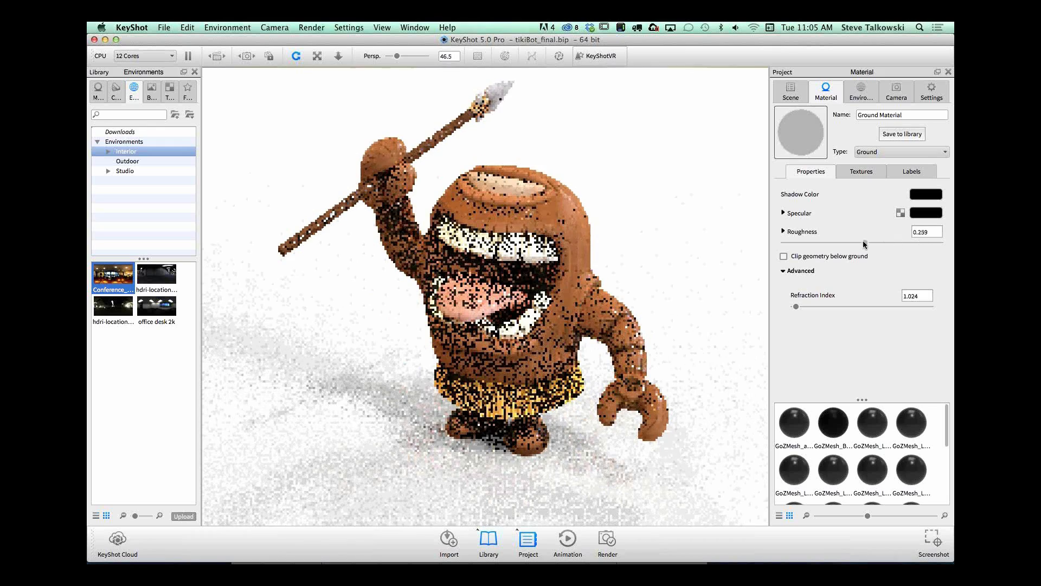
# Step: Lighten the ground material's specular color to near white and lower its roughness to 0.002
pyautogui.click(937, 211)
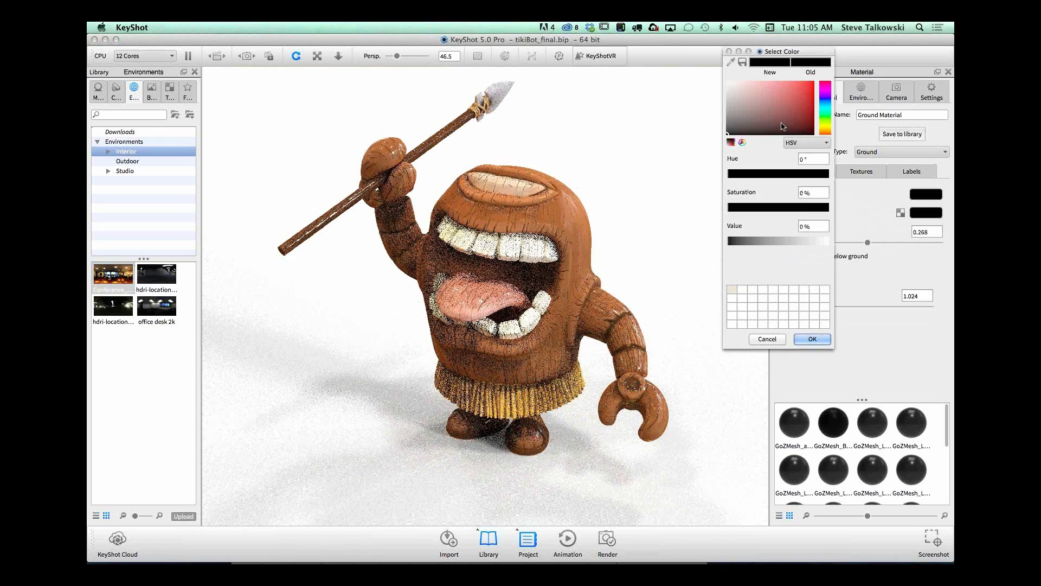
pyautogui.moveTo(766, 241)
pyautogui.mouseDown()
pyautogui.moveTo(820, 239)
pyautogui.moveTo(785, 243)
pyautogui.mouseUp()
pyautogui.click(827, 337)
# Step: Raise the ground material's refraction index in stages to 2.136, checking the ground around the feet from a lower, closer view
pyautogui.moveTo(796, 306); pyautogui.dragTo(821, 306)
pyautogui.click(840, 307)
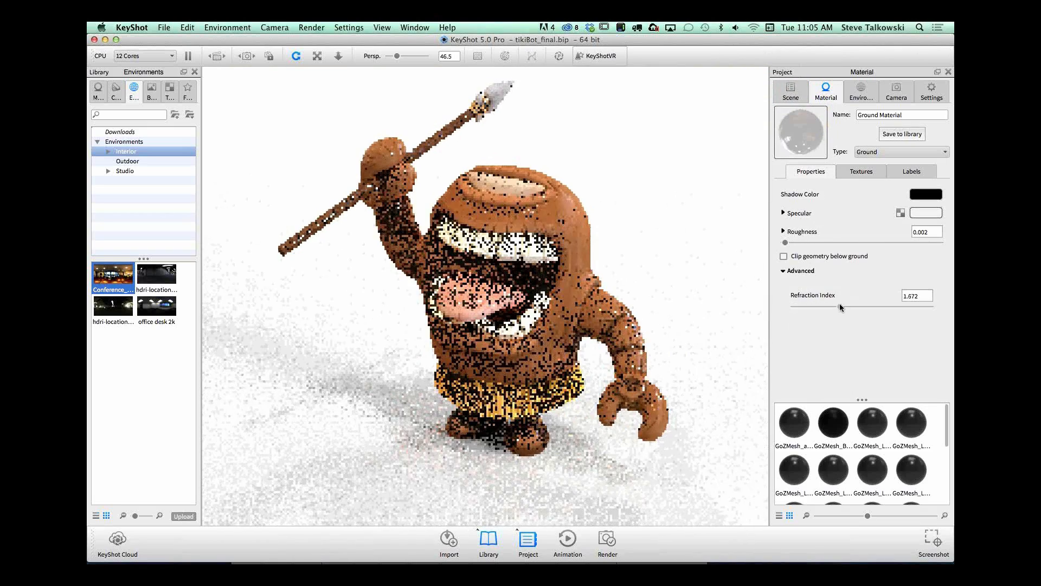
pyautogui.moveTo(842, 307); pyautogui.dragTo(858, 307)
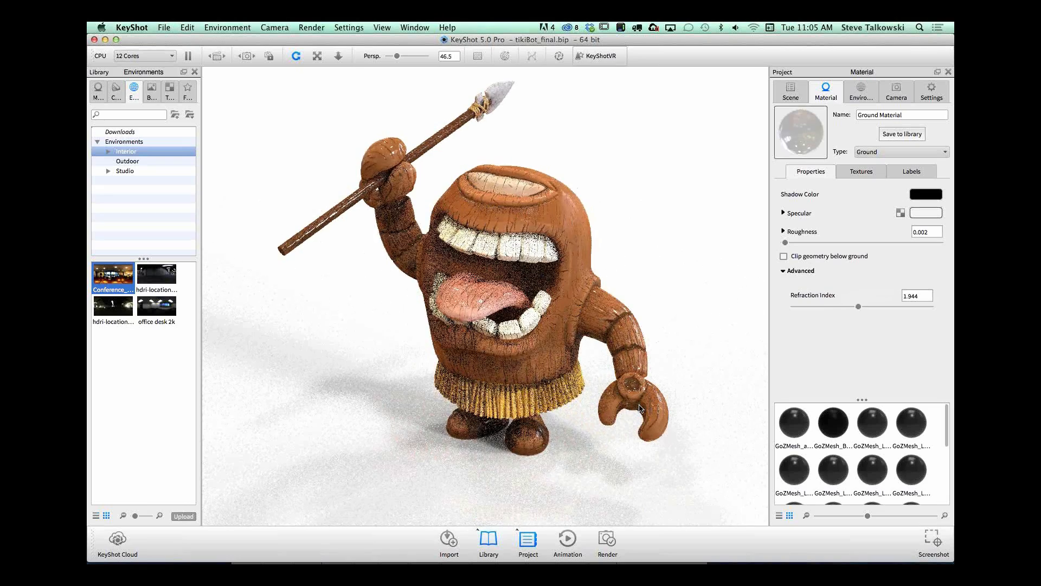
pyautogui.scroll(10, 632, 412)
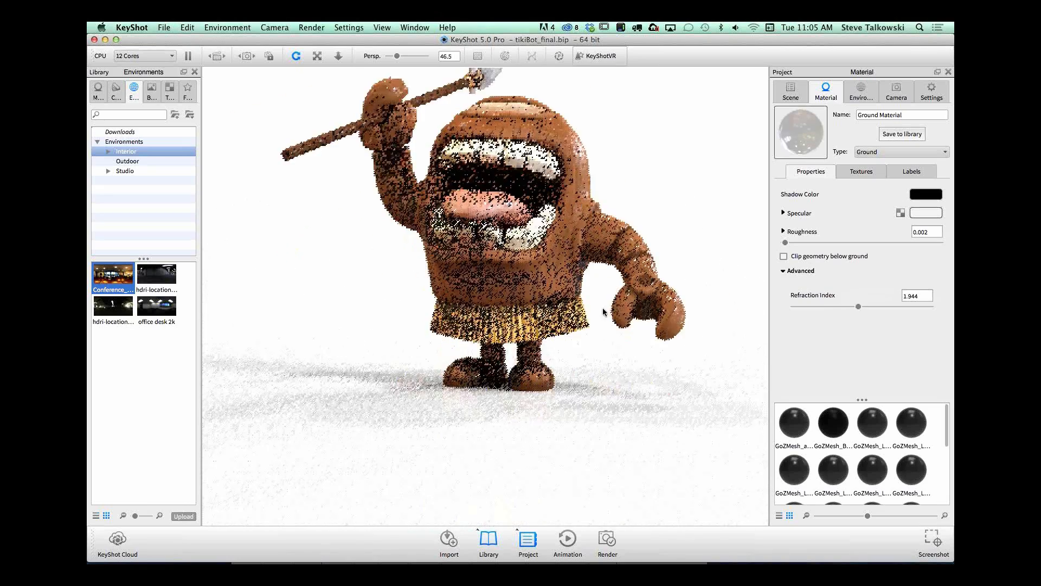
pyautogui.moveTo(859, 307); pyautogui.dragTo(872, 306)
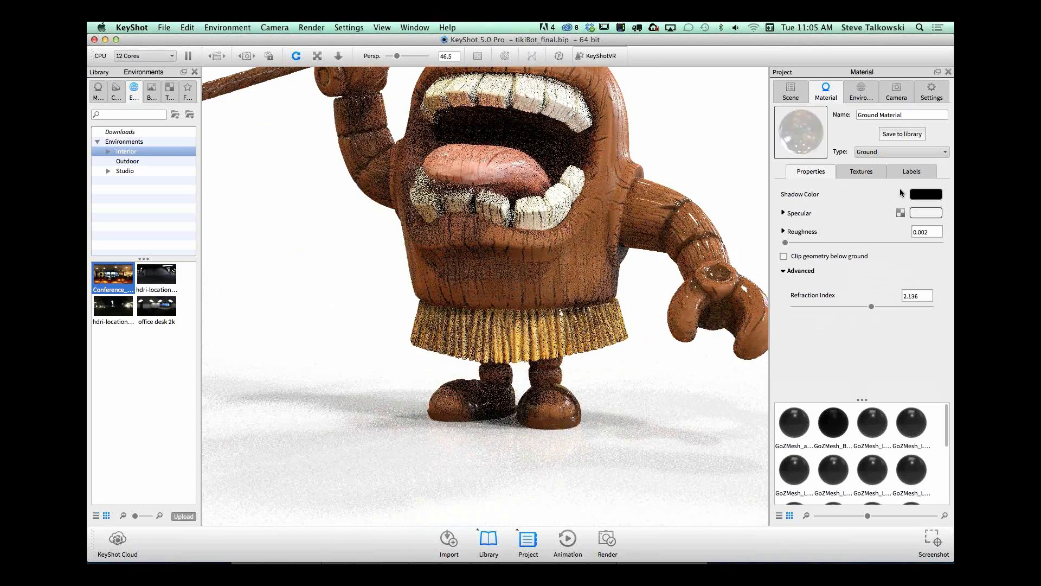
pyautogui.click(694, 372)
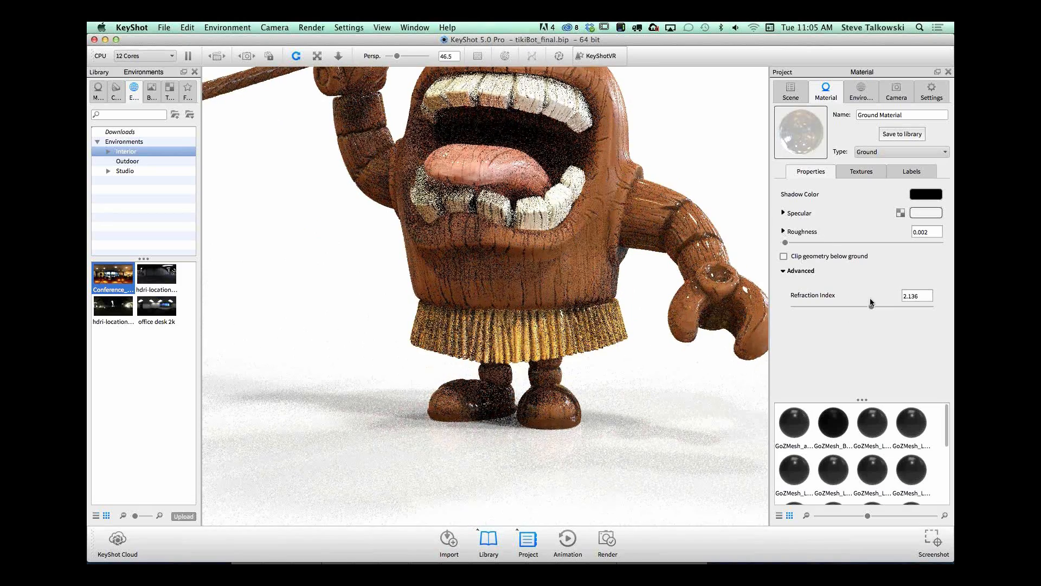
# Step: Try a refraction index of 1.072 and then 2.08 on the ground material, and raise its roughness to 0.252
pyautogui.moveTo(871, 306); pyautogui.dragTo(799, 306)
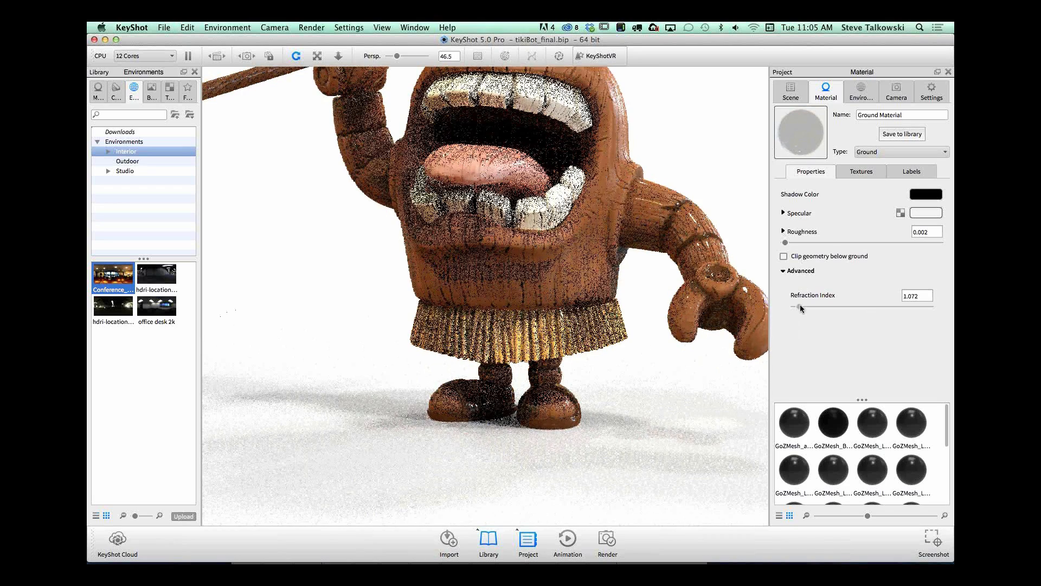
pyautogui.moveTo(800, 307); pyautogui.dragTo(867, 307)
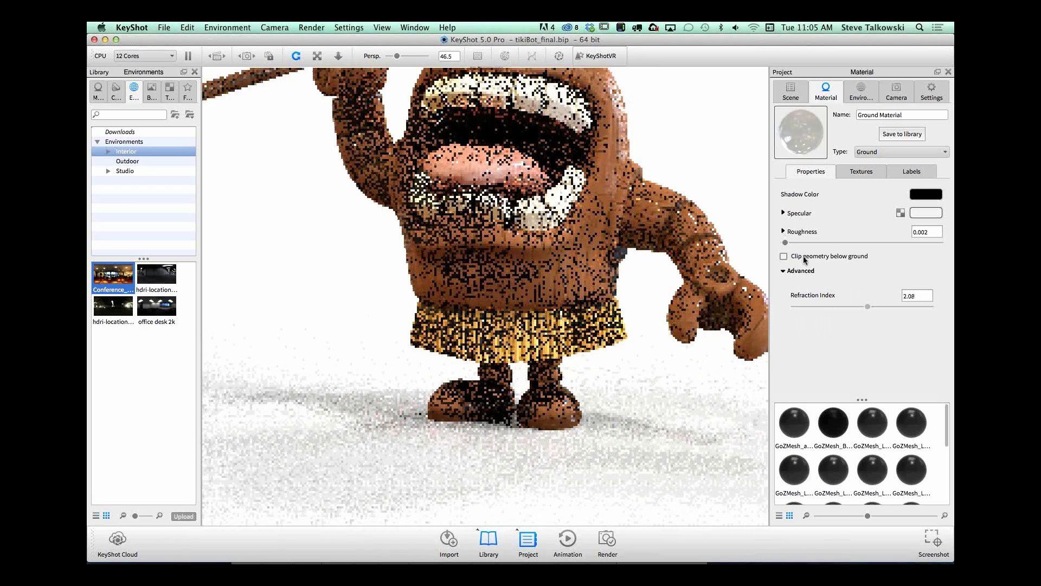
pyautogui.moveTo(785, 242); pyautogui.dragTo(807, 243)
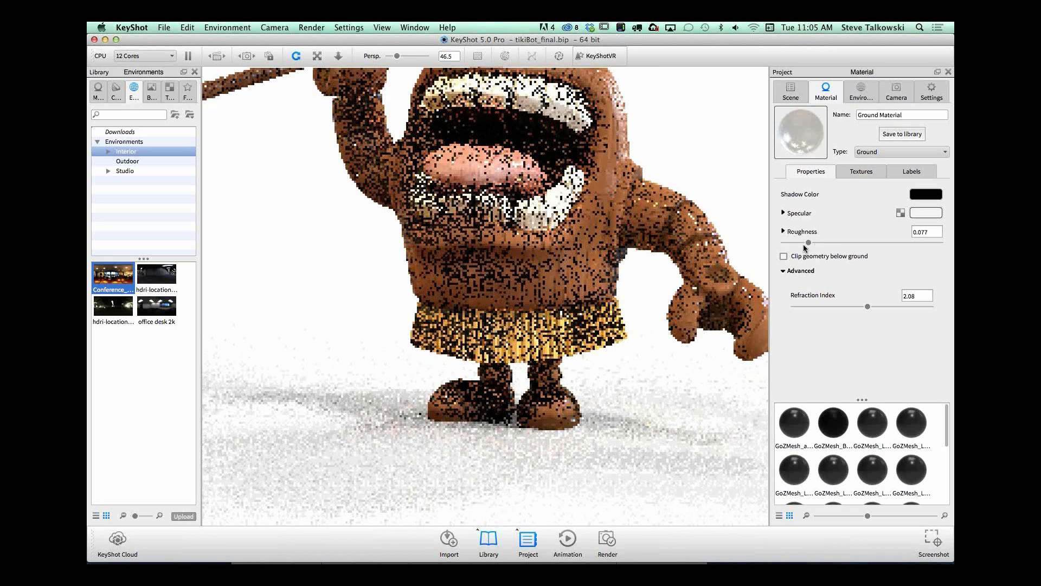
pyautogui.moveTo(805, 242); pyautogui.dragTo(863, 242)
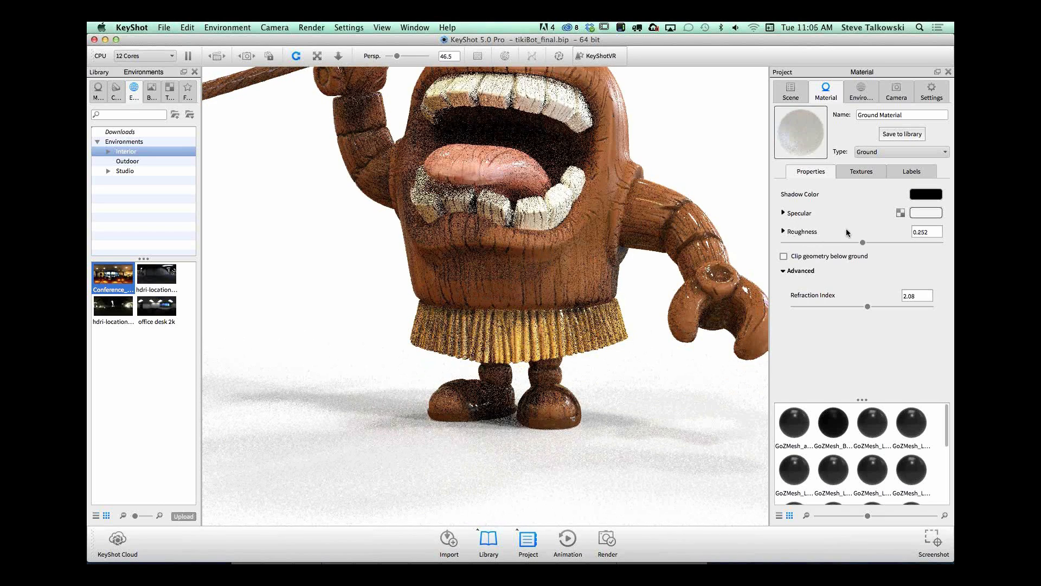
# Step: Change the ground plane's material type from Ground to Metal
pyautogui.click(893, 152)
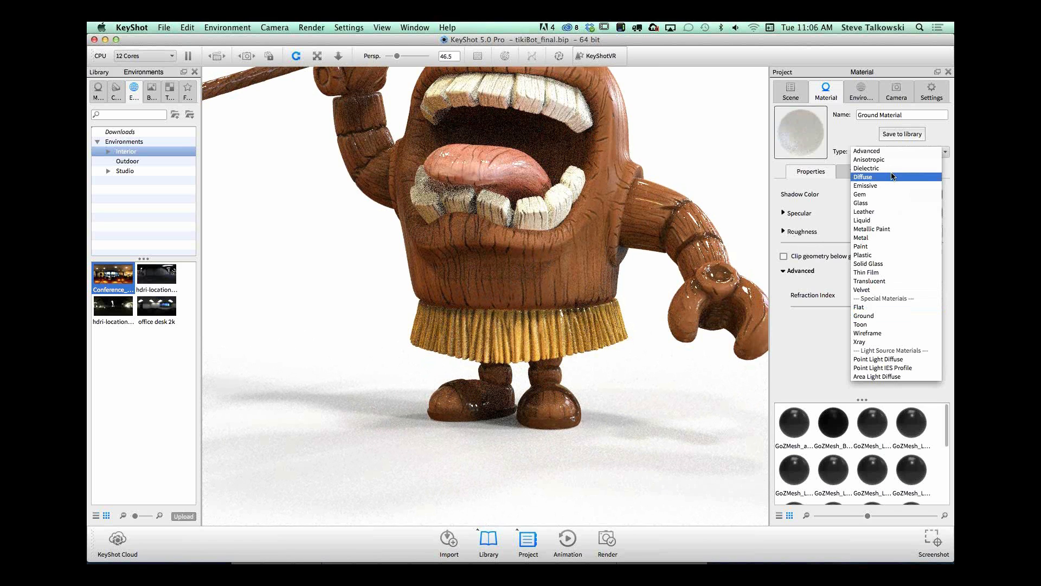
pyautogui.click(893, 238)
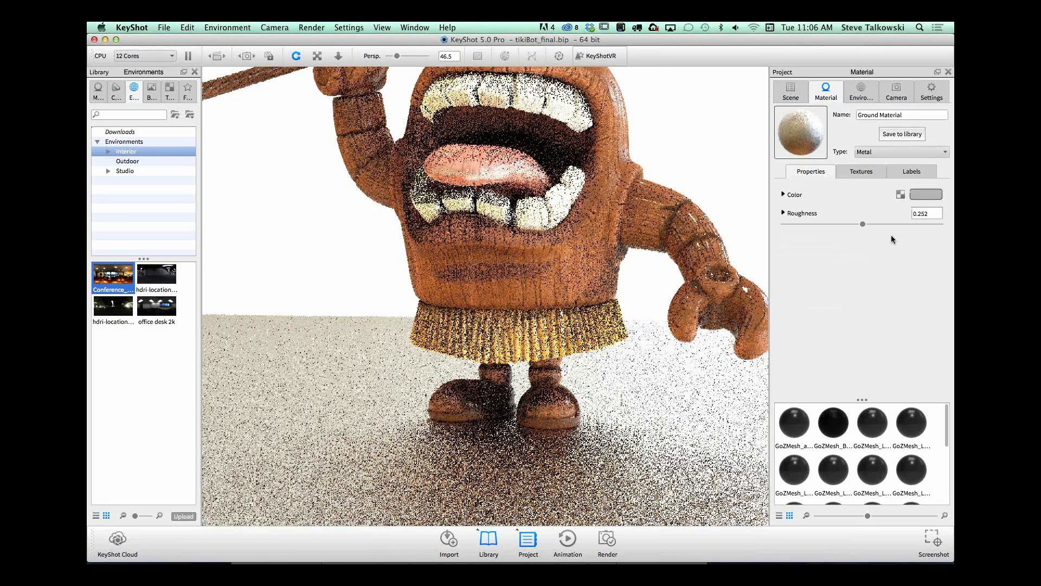
pyautogui.moveTo(699, 450); pyautogui.dragTo(700, 438)
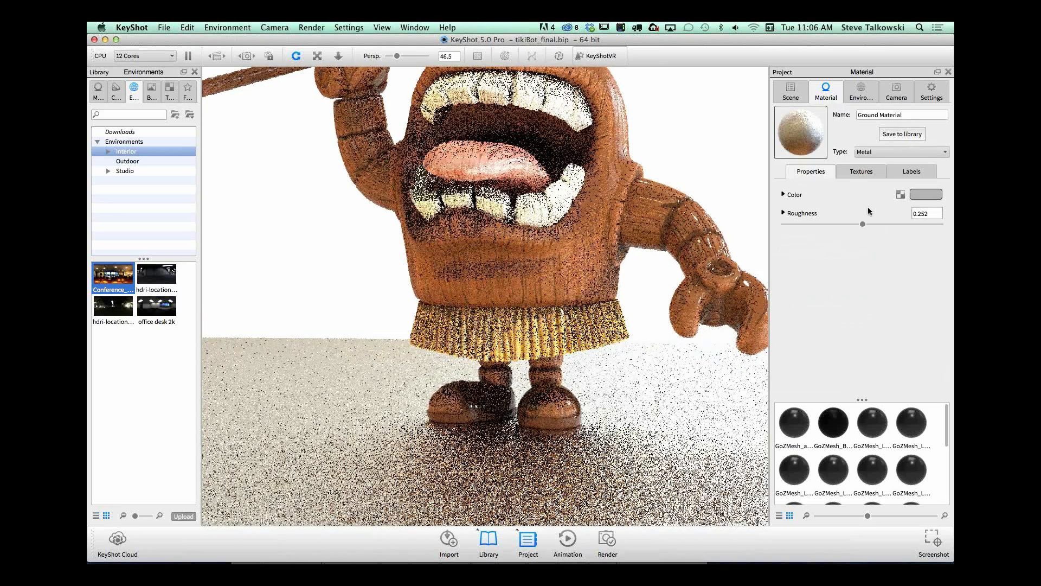
# Step: Try roughness values of 0.012 and 0.082 on the metal ground, checking the reflections from higher angles, and set it to 0.047
pyautogui.moveTo(862, 224); pyautogui.dragTo(776, 234)
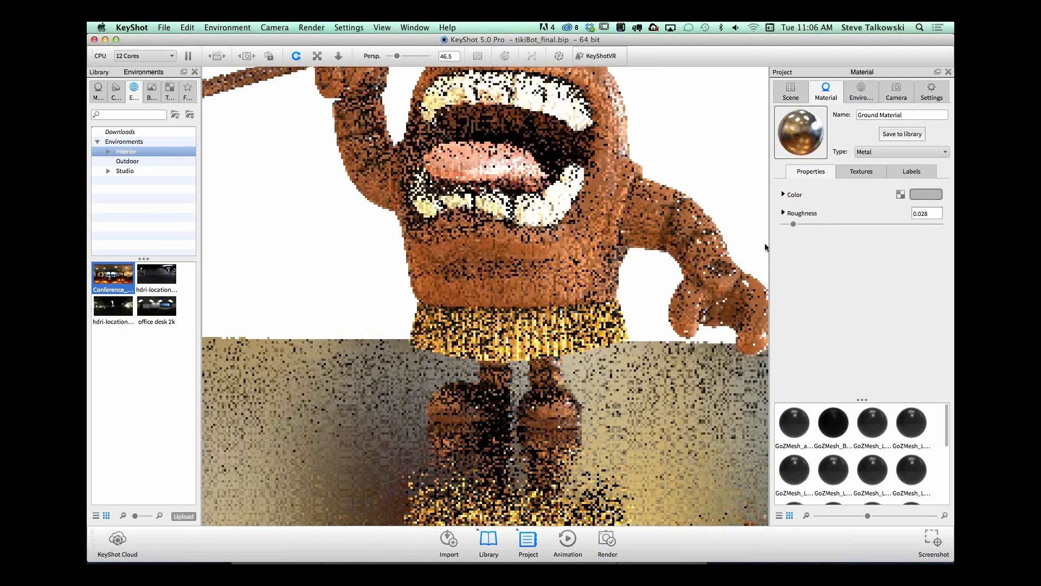
pyautogui.moveTo(793, 223); pyautogui.dragTo(788, 224)
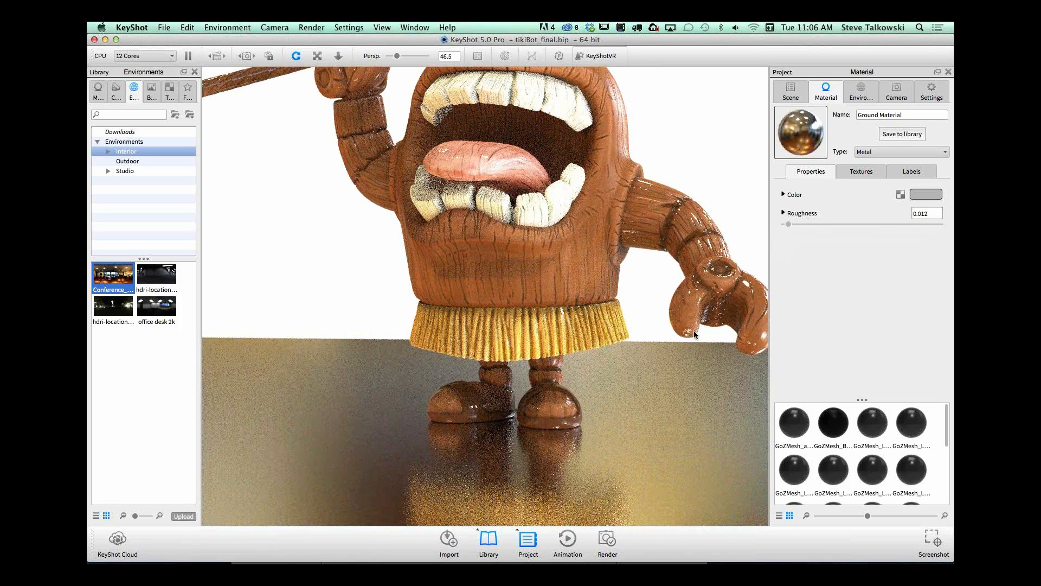
pyautogui.moveTo(599, 421); pyautogui.dragTo(530, 450)
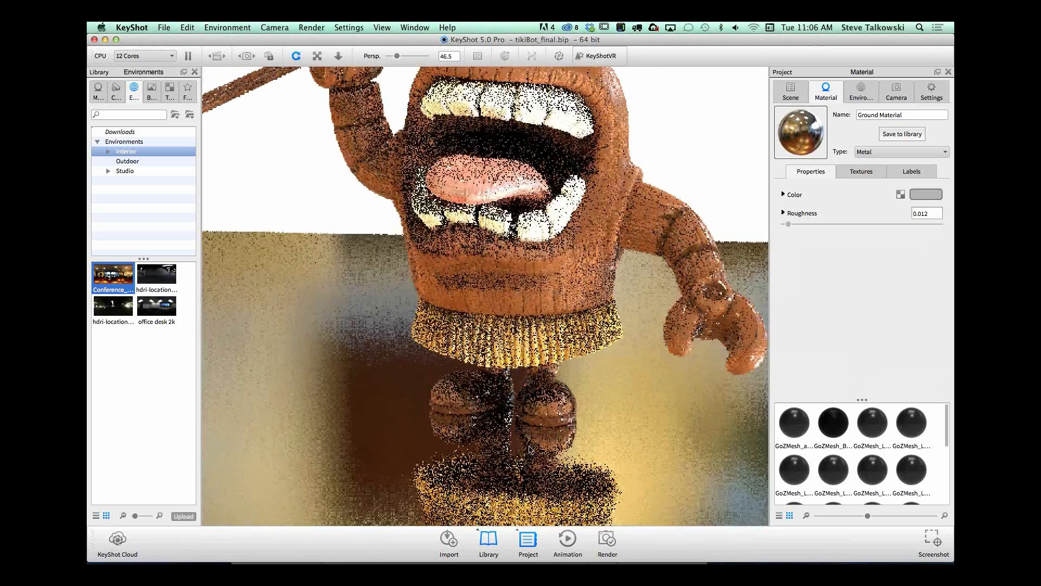
pyautogui.moveTo(789, 224); pyautogui.dragTo(809, 224)
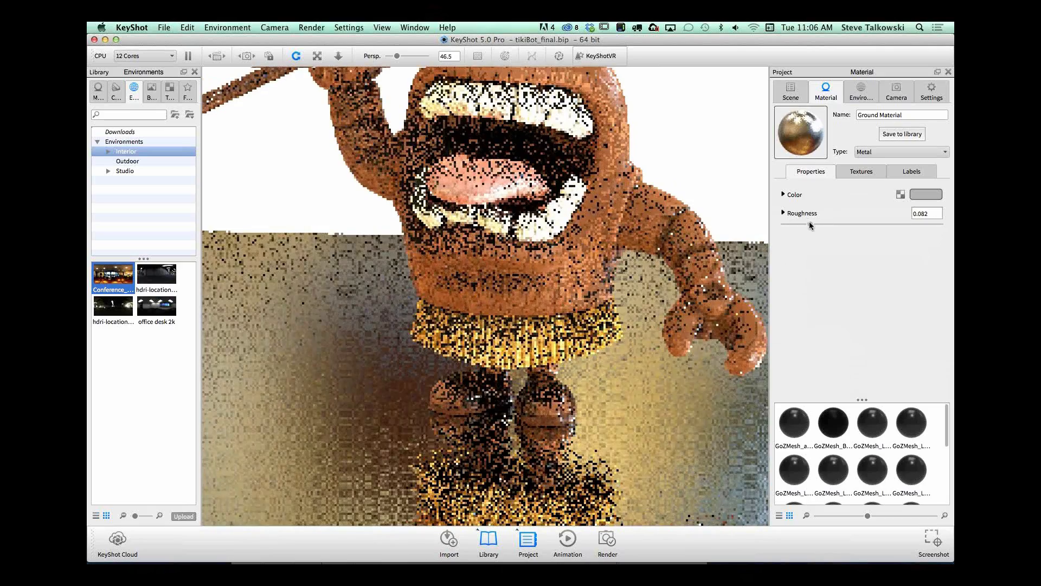
pyautogui.moveTo(623, 370); pyautogui.dragTo(534, 422)
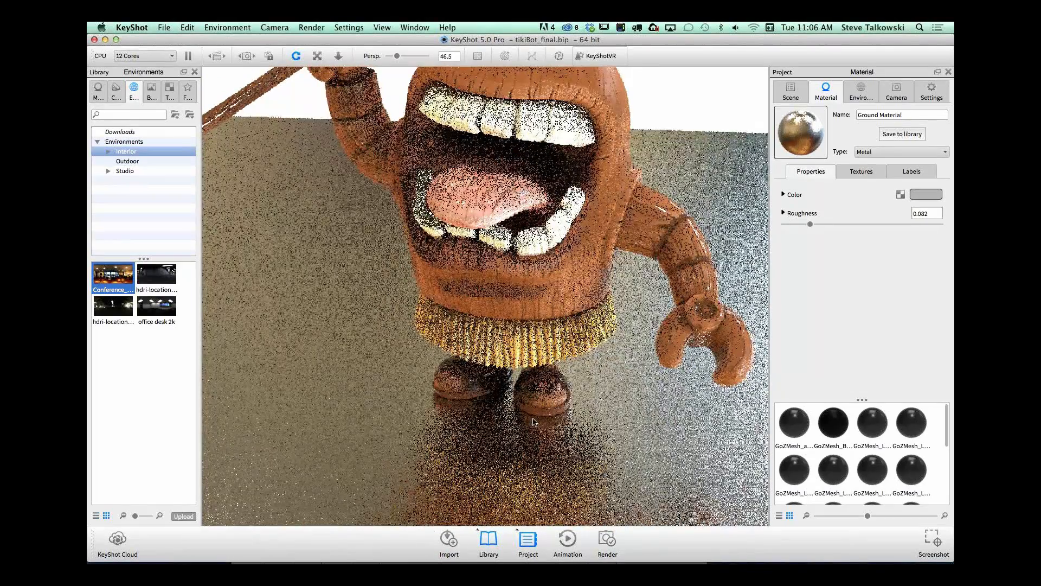
pyautogui.moveTo(810, 224); pyautogui.dragTo(800, 224)
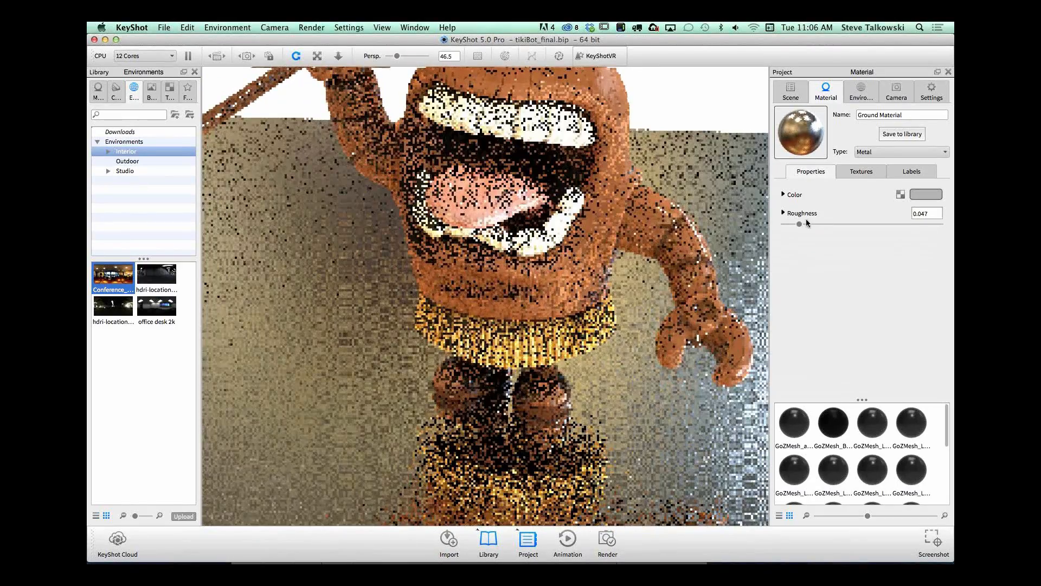
# Step: Examine the metal ground's reflections of the robot from close, low and raised viewpoints
pyautogui.scroll(5, 588, 357)
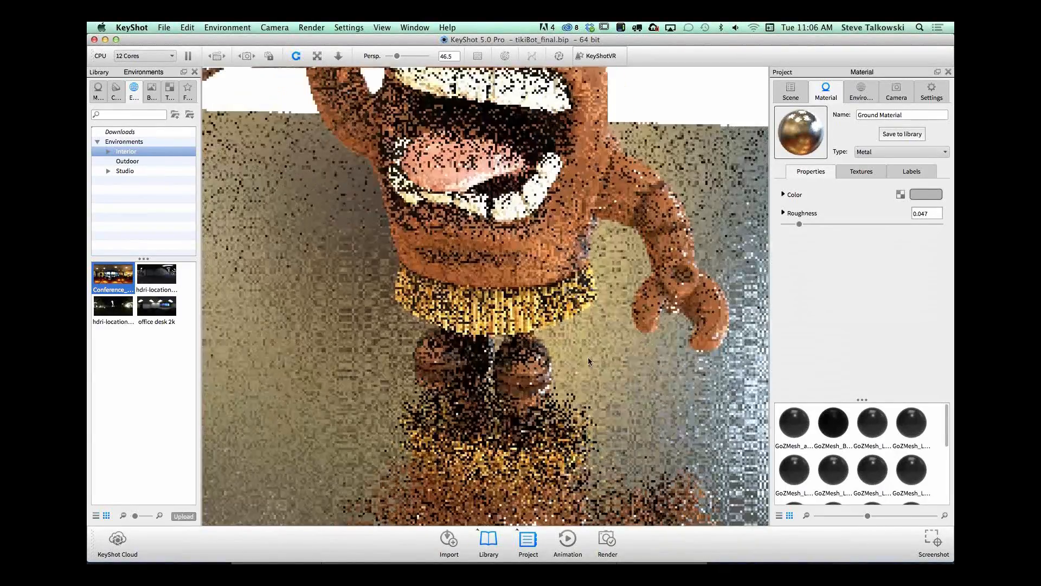
pyautogui.moveTo(673, 396); pyautogui.dragTo(669, 337, button='middle')
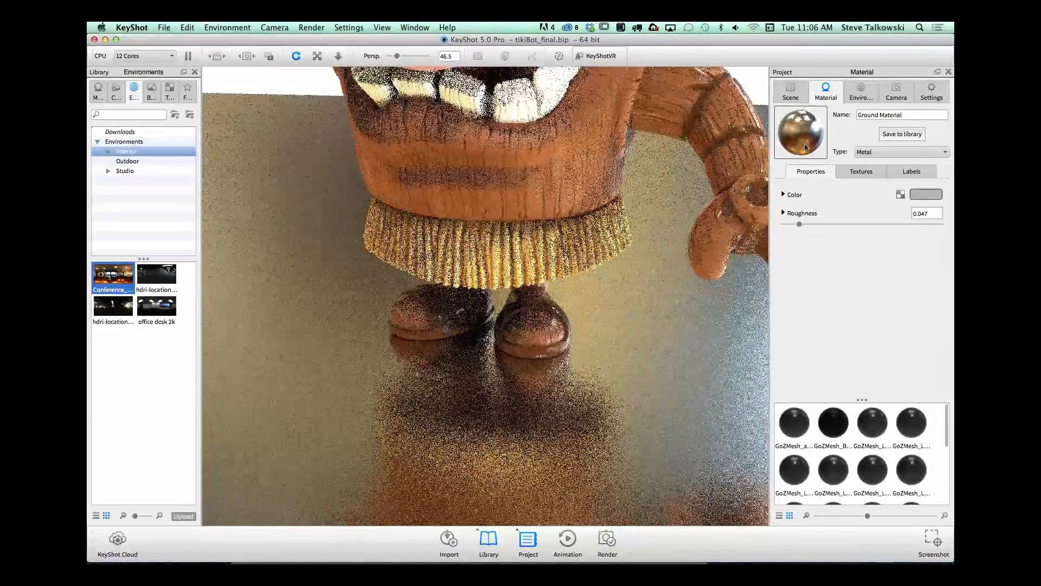
pyautogui.moveTo(627, 354); pyautogui.dragTo(672, 333)
pyautogui.scroll(-8, 672, 333)
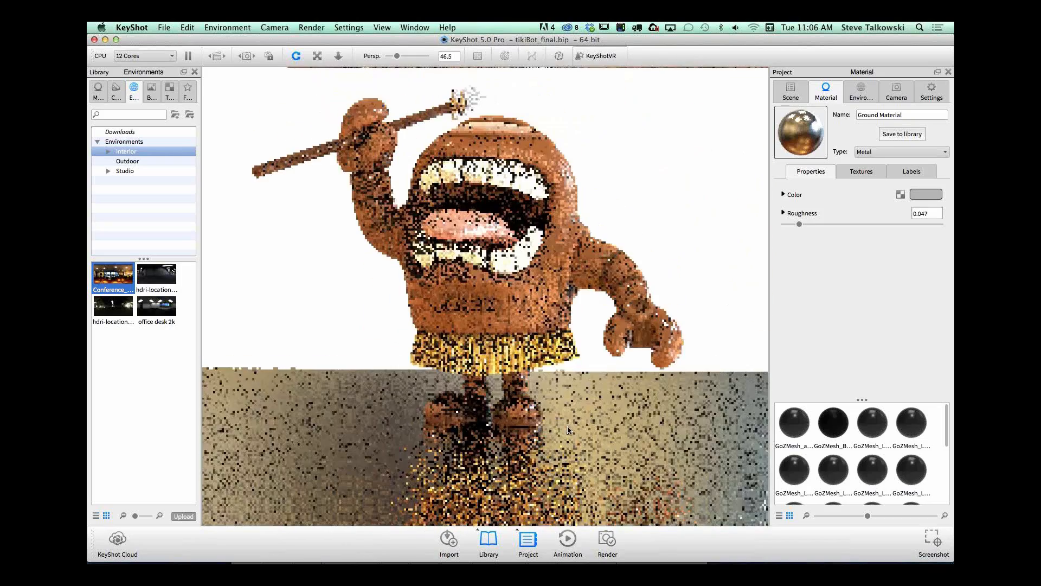
pyautogui.moveTo(582, 419); pyautogui.dragTo(627, 414)
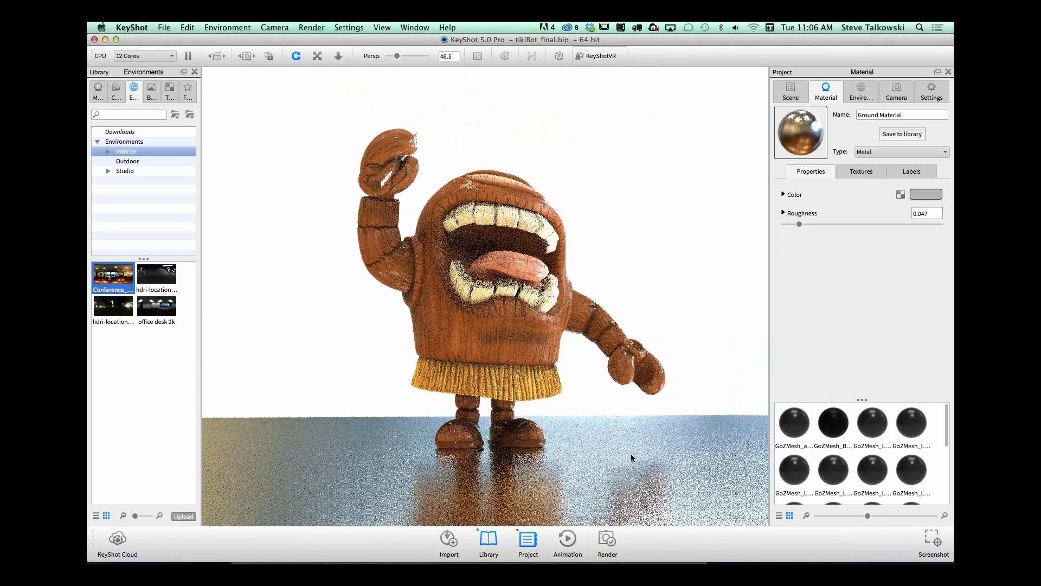
pyautogui.moveTo(630, 453); pyautogui.dragTo(637, 401, button='middle')
pyautogui.scroll(2, 639, 404)
pyautogui.moveTo(646, 414); pyautogui.dragTo(630, 358)
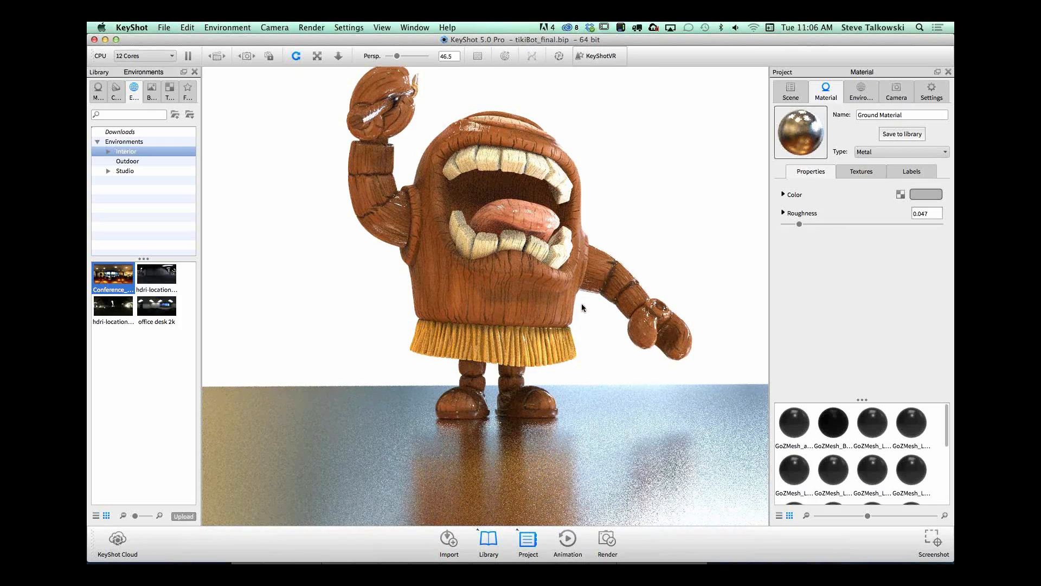
pyautogui.moveTo(580, 305); pyautogui.dragTo(562, 336)
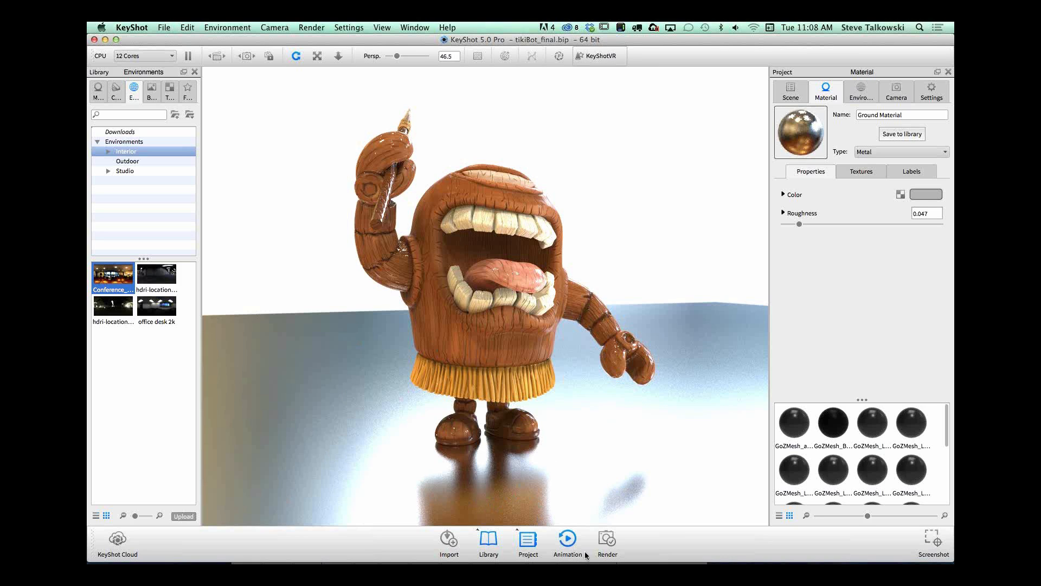
# Step: Show the real-time statistics overlay and check the frame rate while turning the view around the robot
pyautogui.moveTo(810, 553)
pyautogui.press('h')
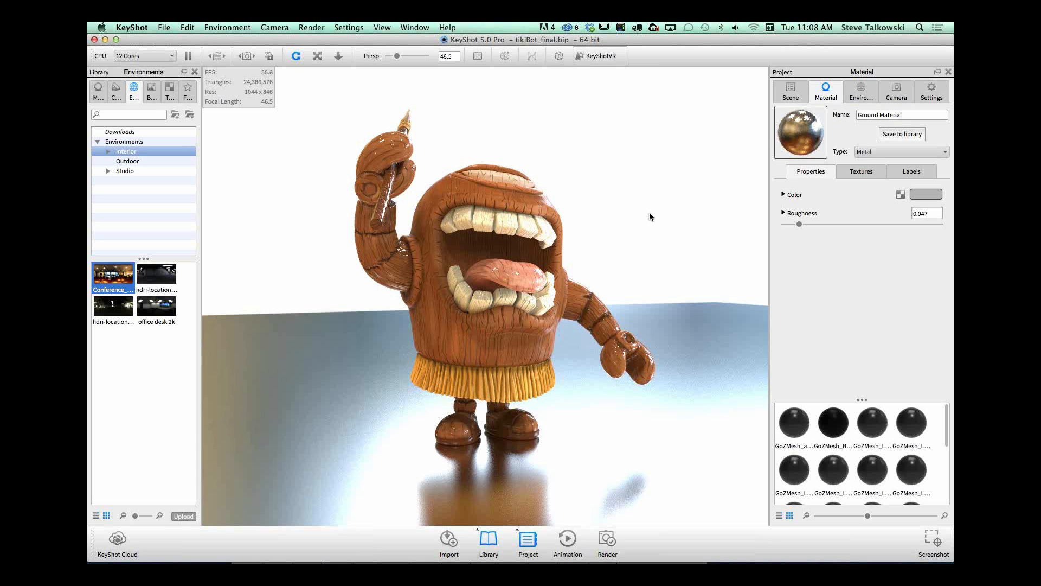
pyautogui.moveTo(651, 216); pyautogui.dragTo(497, 211)
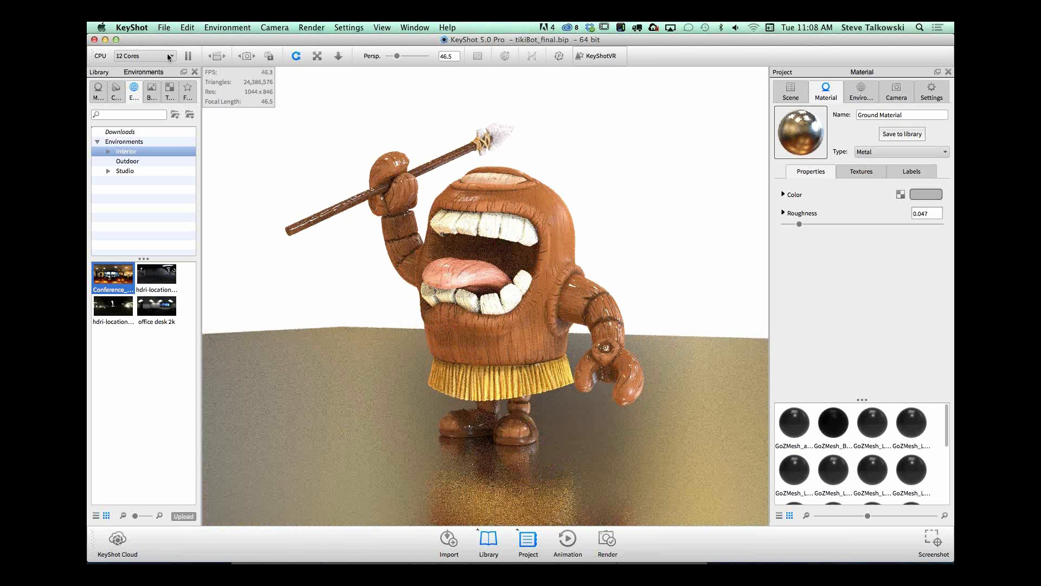
# Step: Try real-time rendering with all 16 CPU cores and set the core usage back to 12 cores
pyautogui.click(168, 56)
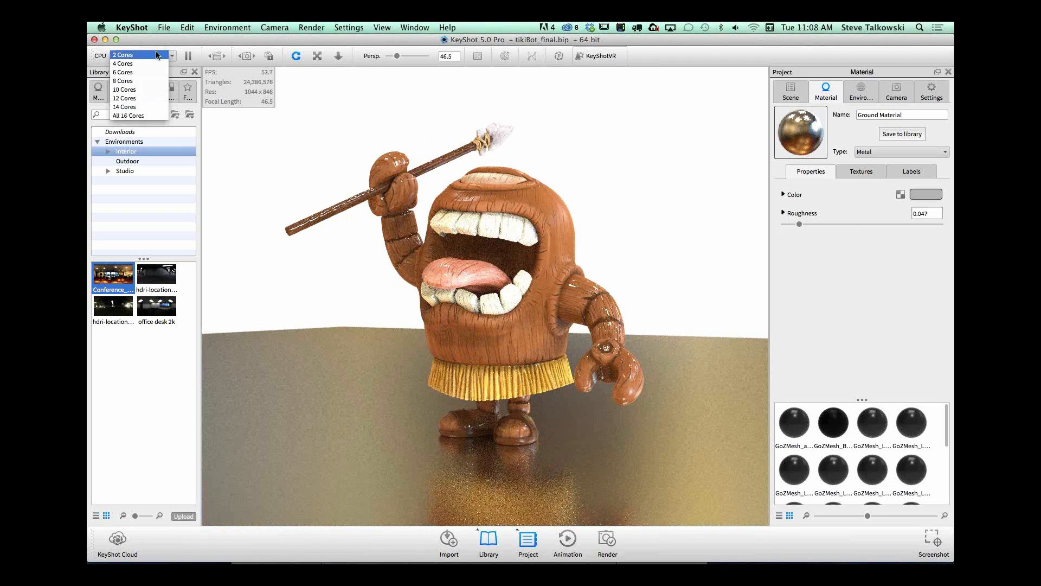
pyautogui.click(130, 115)
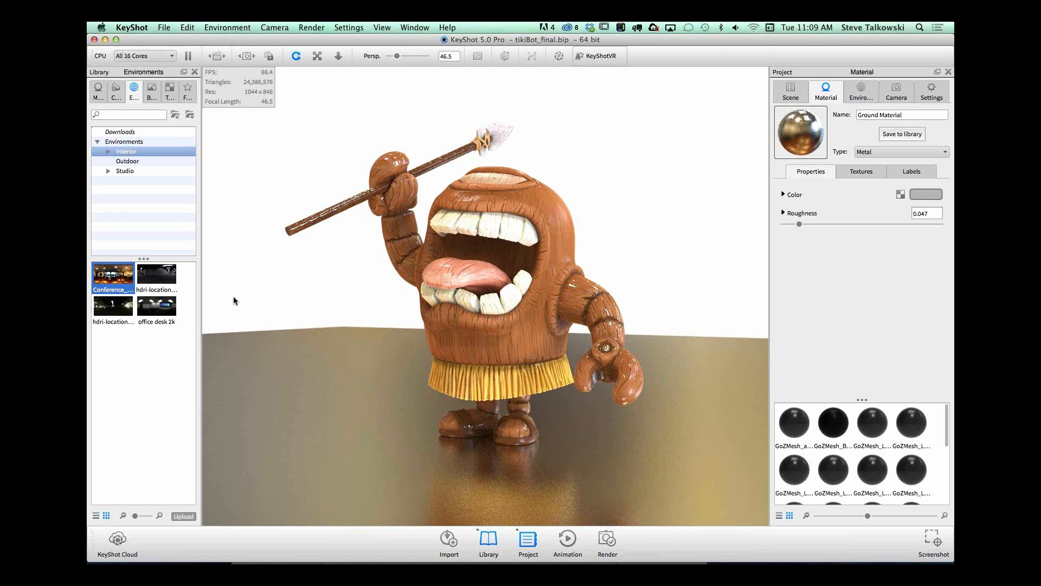
pyautogui.click(145, 52)
pyautogui.click(137, 96)
# Step: Examine the robot and its reflection from several sides and heights, watching the real-time performance with 12 cores
pyautogui.moveTo(535, 457); pyautogui.dragTo(576, 417)
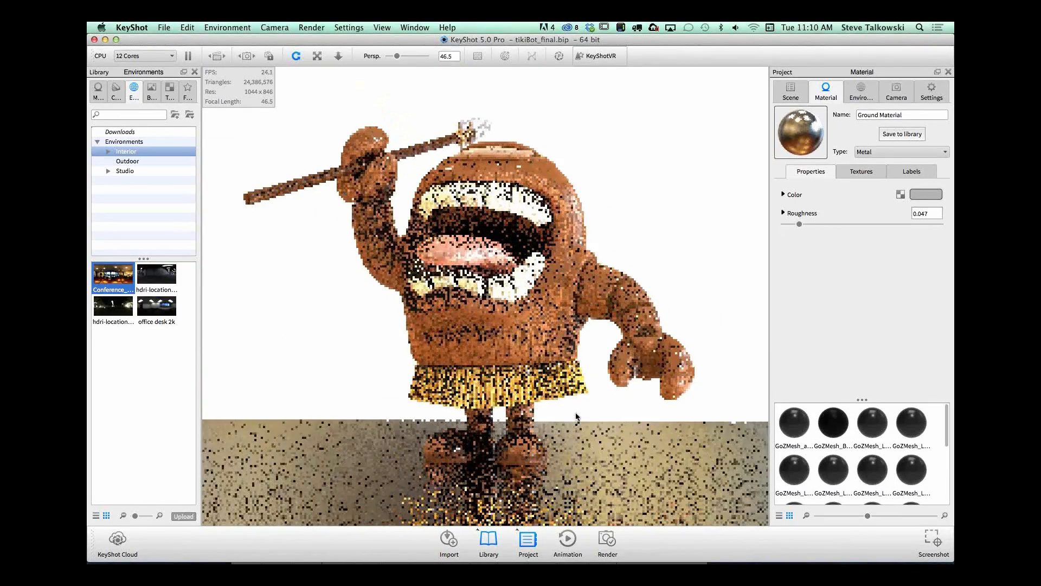
pyautogui.moveTo(628, 396); pyautogui.dragTo(658, 408)
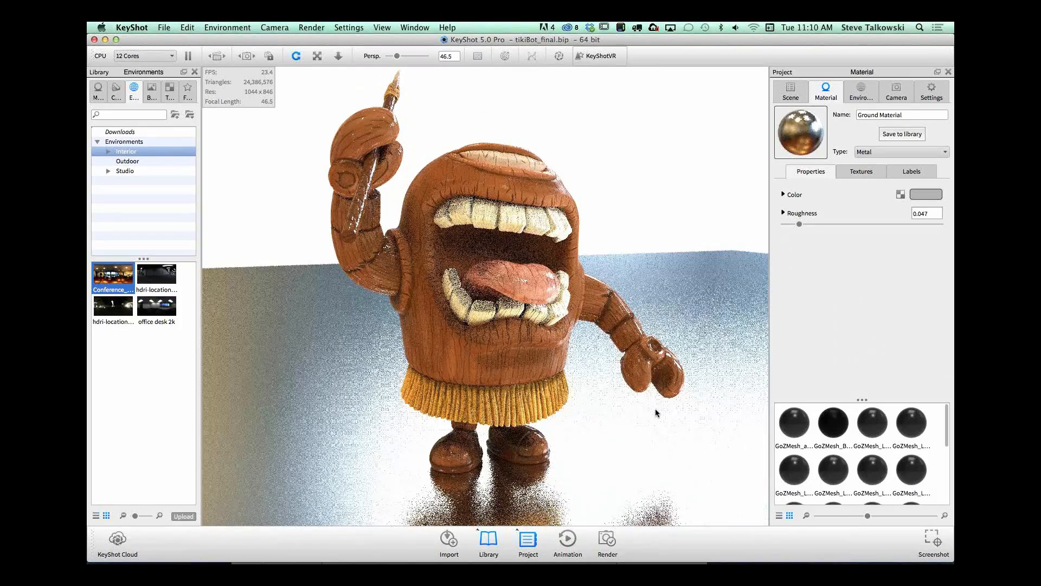
pyautogui.keyDown('alt'); pyautogui.moveTo(644, 421); pyautogui.dragTo(450, 563, button='right'); pyautogui.keyUp('alt')
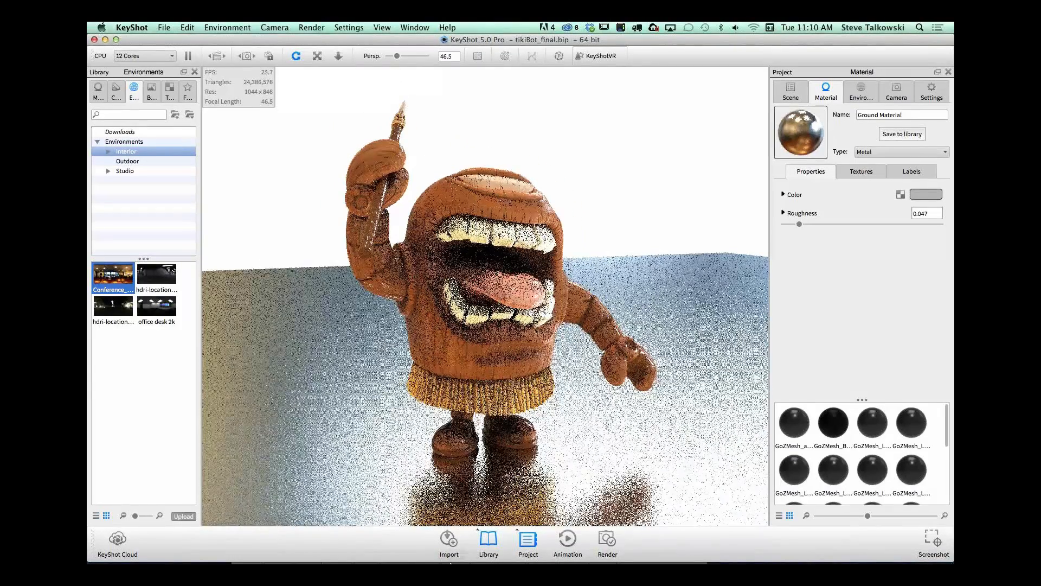
pyautogui.moveTo(450, 562)
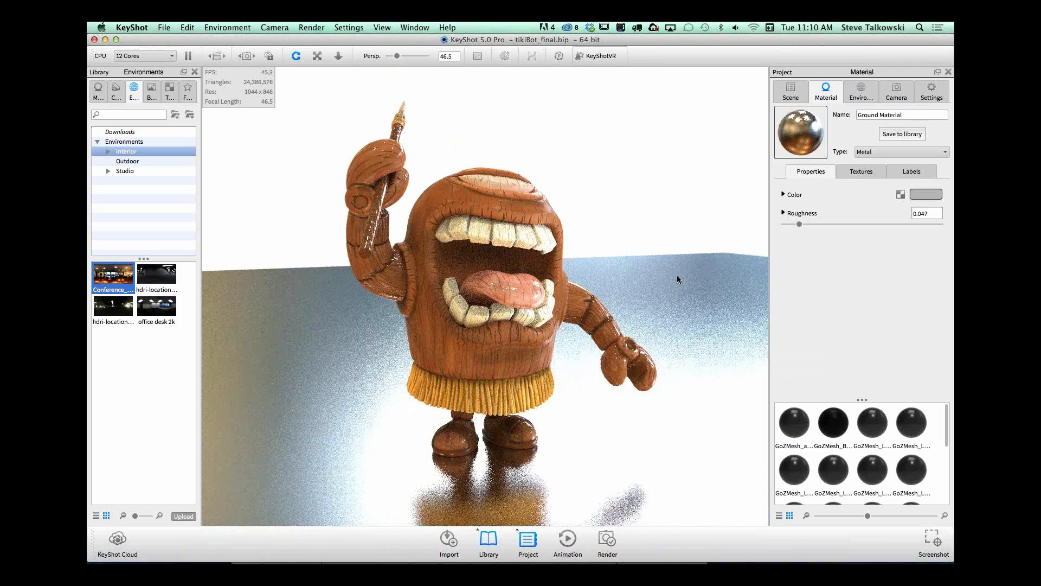
pyautogui.keyDown('alt'); pyautogui.moveTo(649, 272); pyautogui.dragTo(624, 282); pyautogui.keyUp('alt')
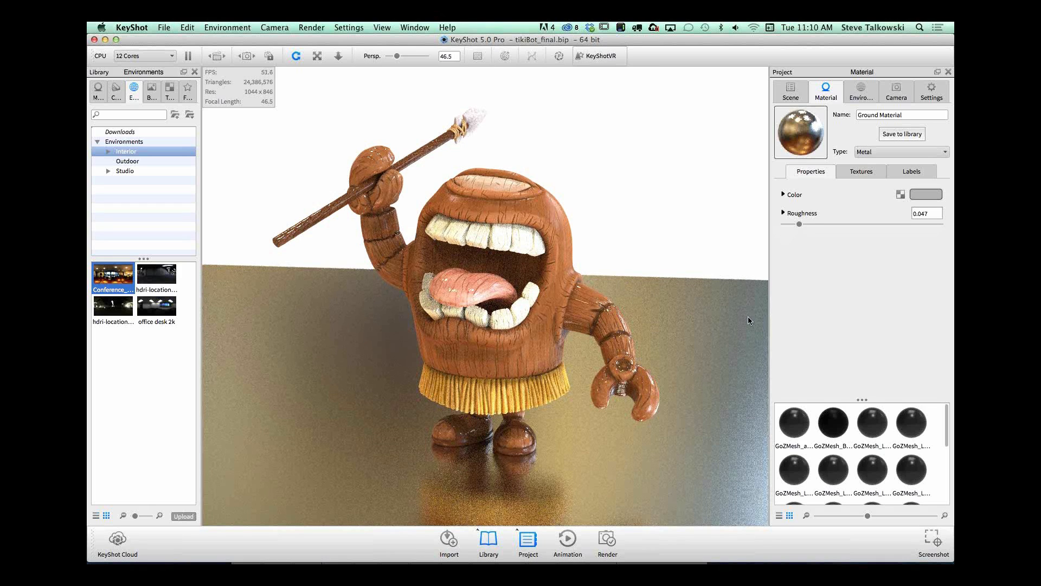
pyautogui.moveTo(375, 453); pyautogui.dragTo(621, 440)
pyautogui.moveTo(545, 424); pyautogui.dragTo(657, 366)
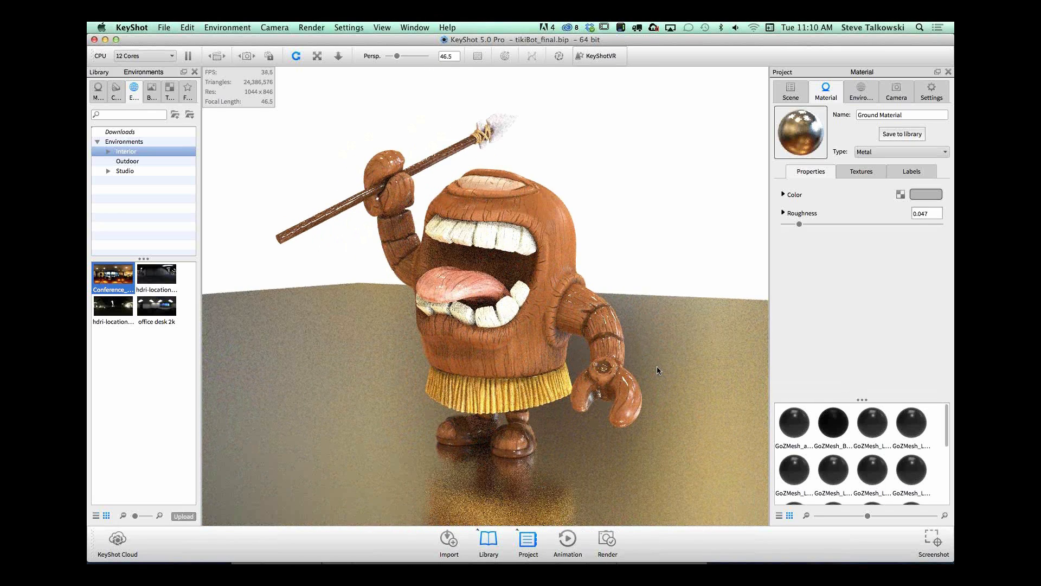